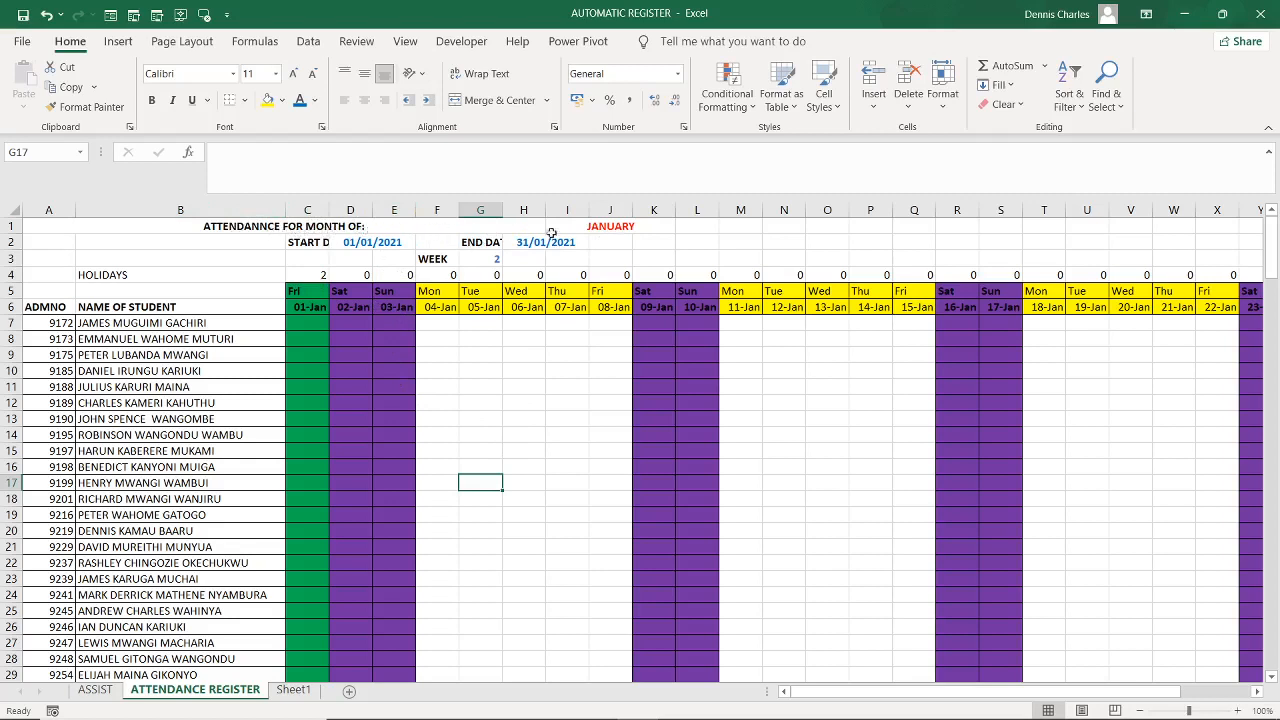
Set the attendance register's month in I1 to FEBRUARY
{"action": "left_click", "coordinate": [663, 229]}
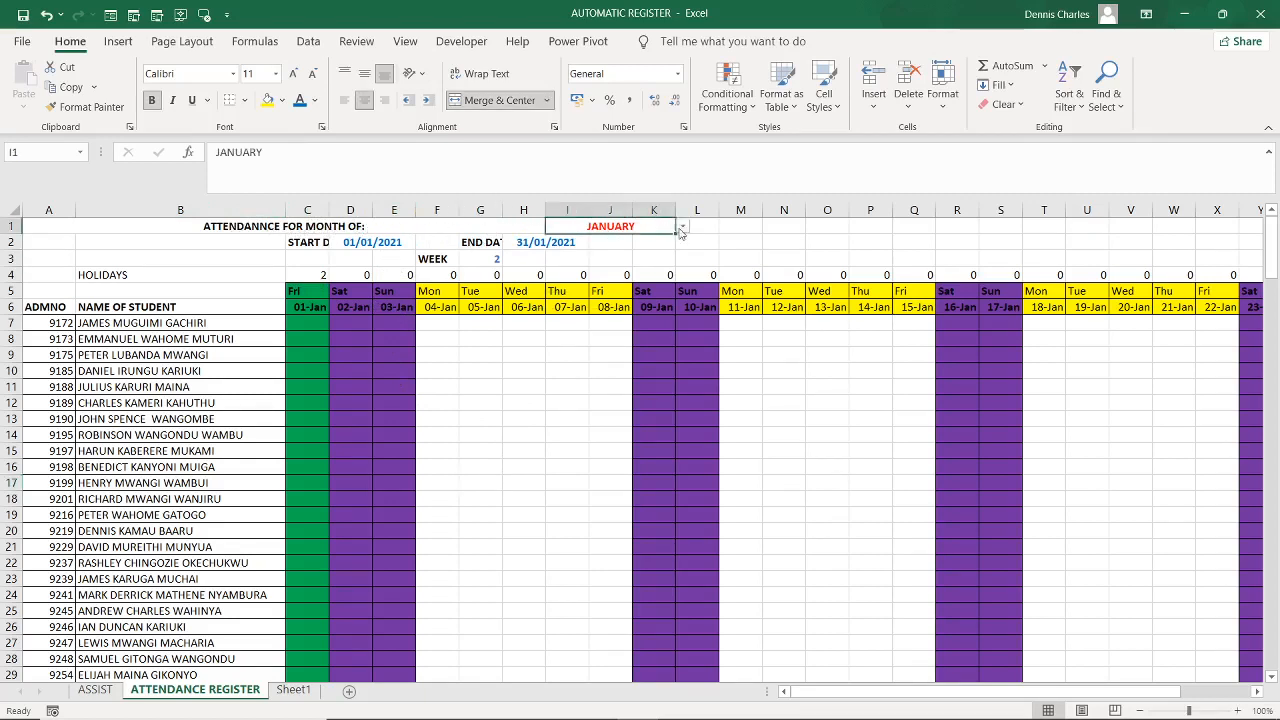
{"action": "left_click", "coordinate": [683, 228]}
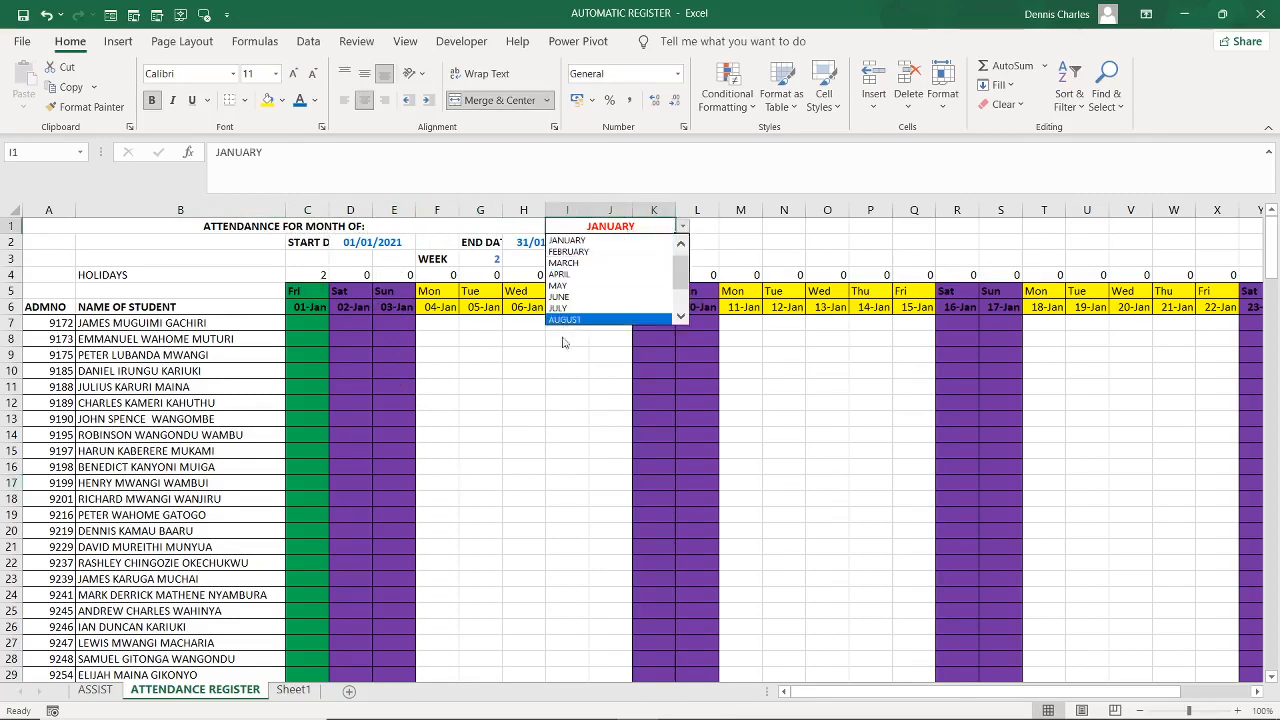
{"action": "key", "text": "Escape"}
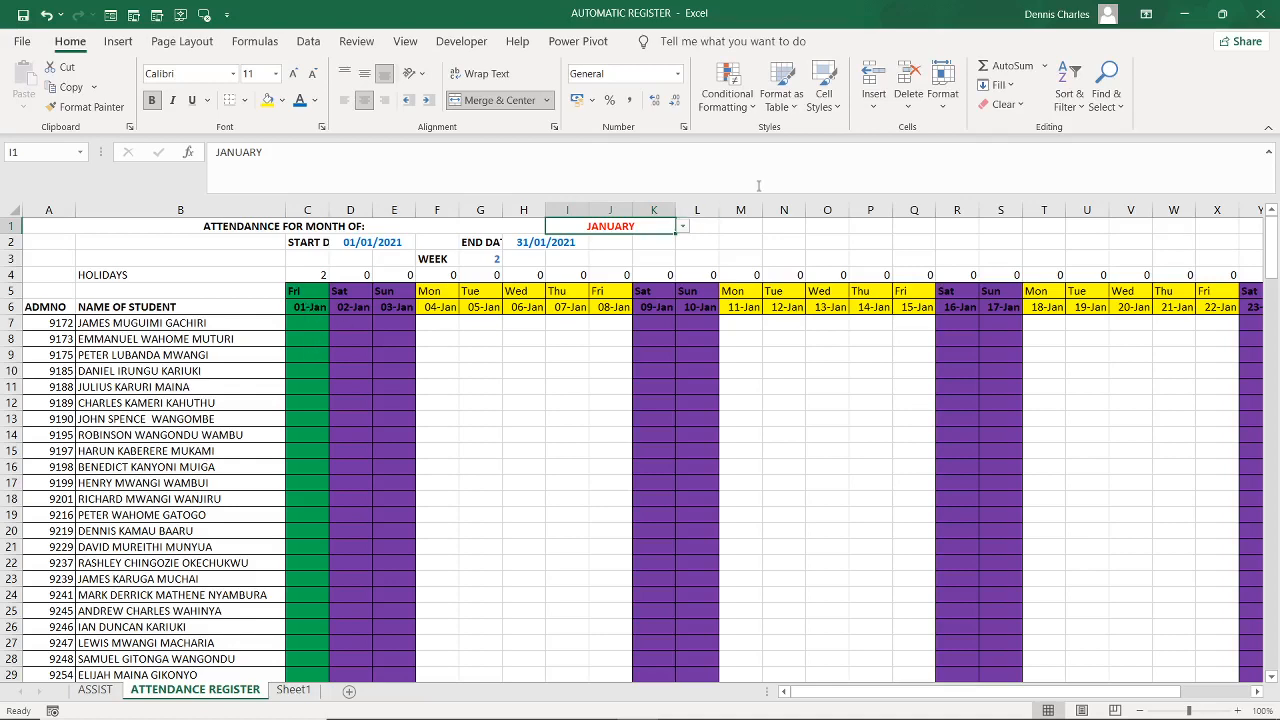
{"action": "left_click", "coordinate": [681, 228]}
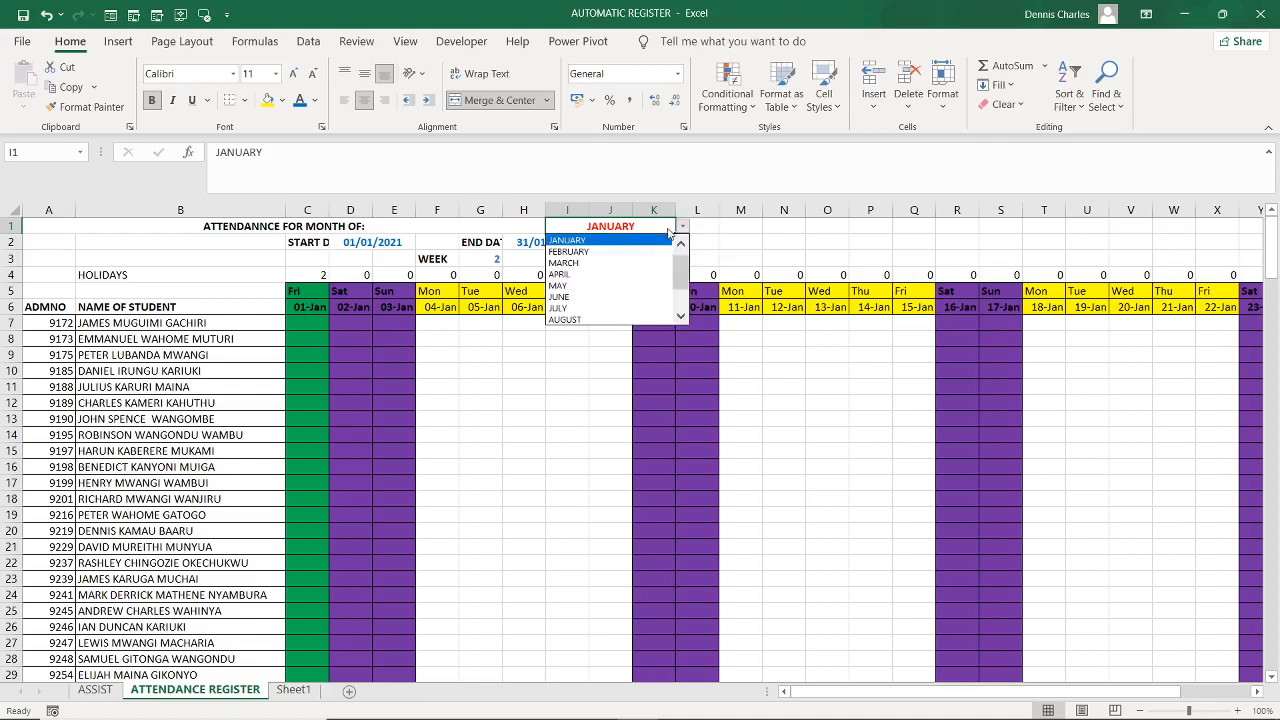
{"action": "left_click", "coordinate": [642, 252]}
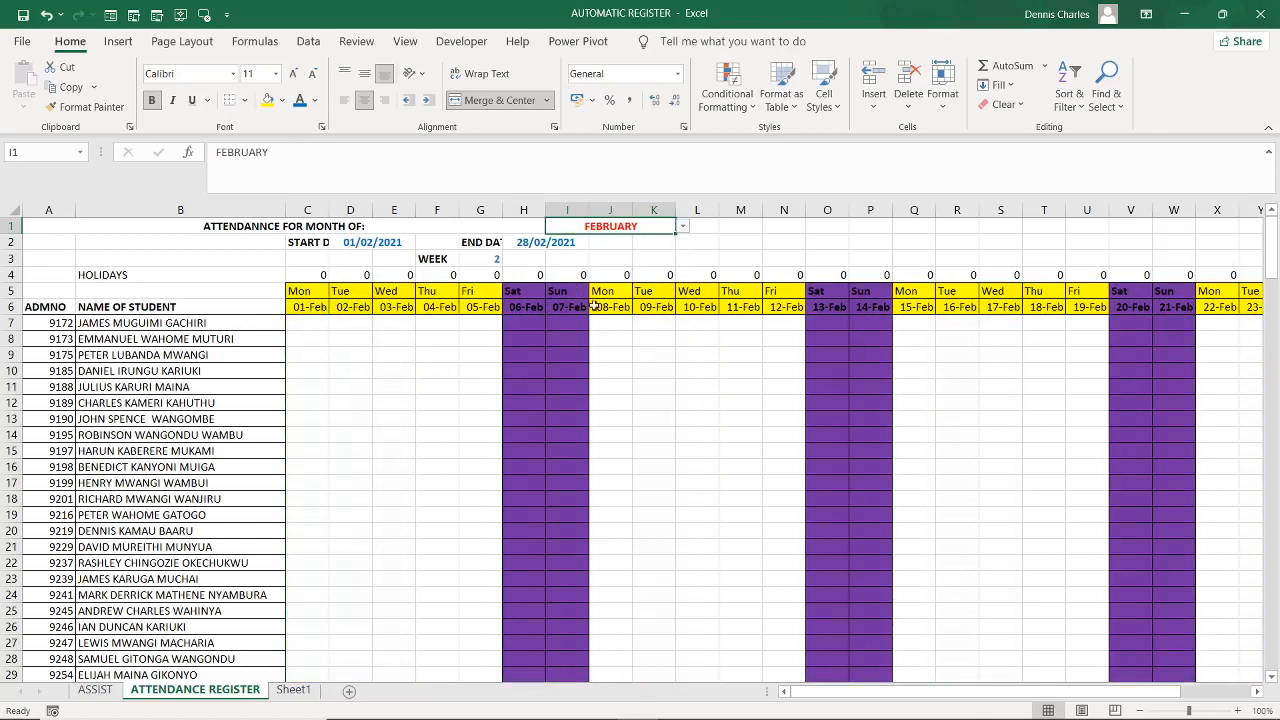
Switch the register's month in I1 to MAY, followed by OCTOBER
{"action": "left_click", "coordinate": [682, 229]}
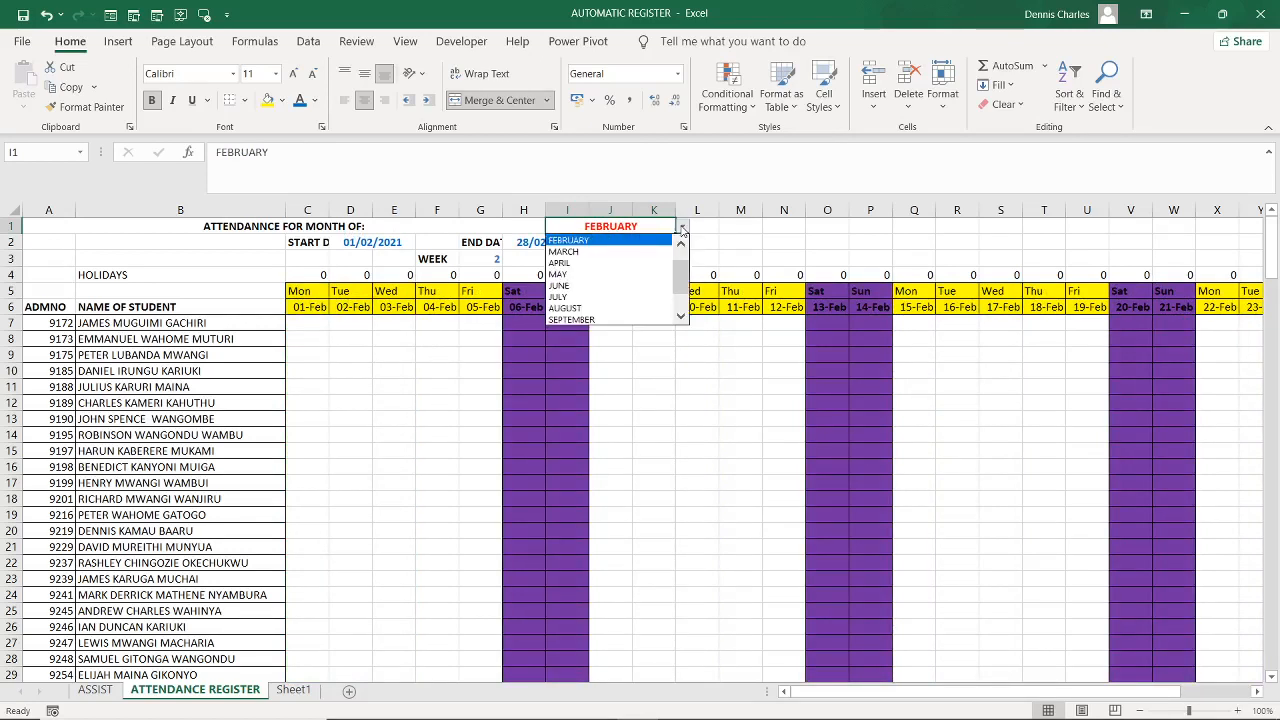
{"action": "left_click", "coordinate": [615, 274]}
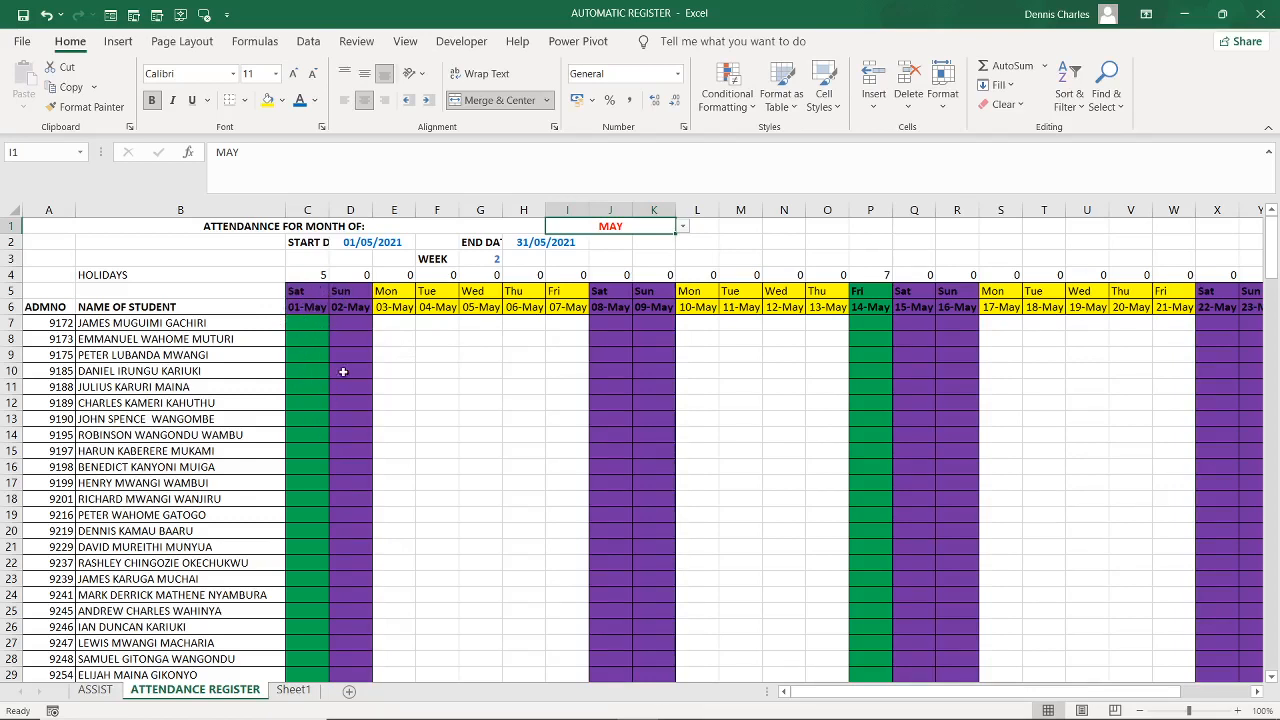
{"action": "left_click", "coordinate": [680, 229]}
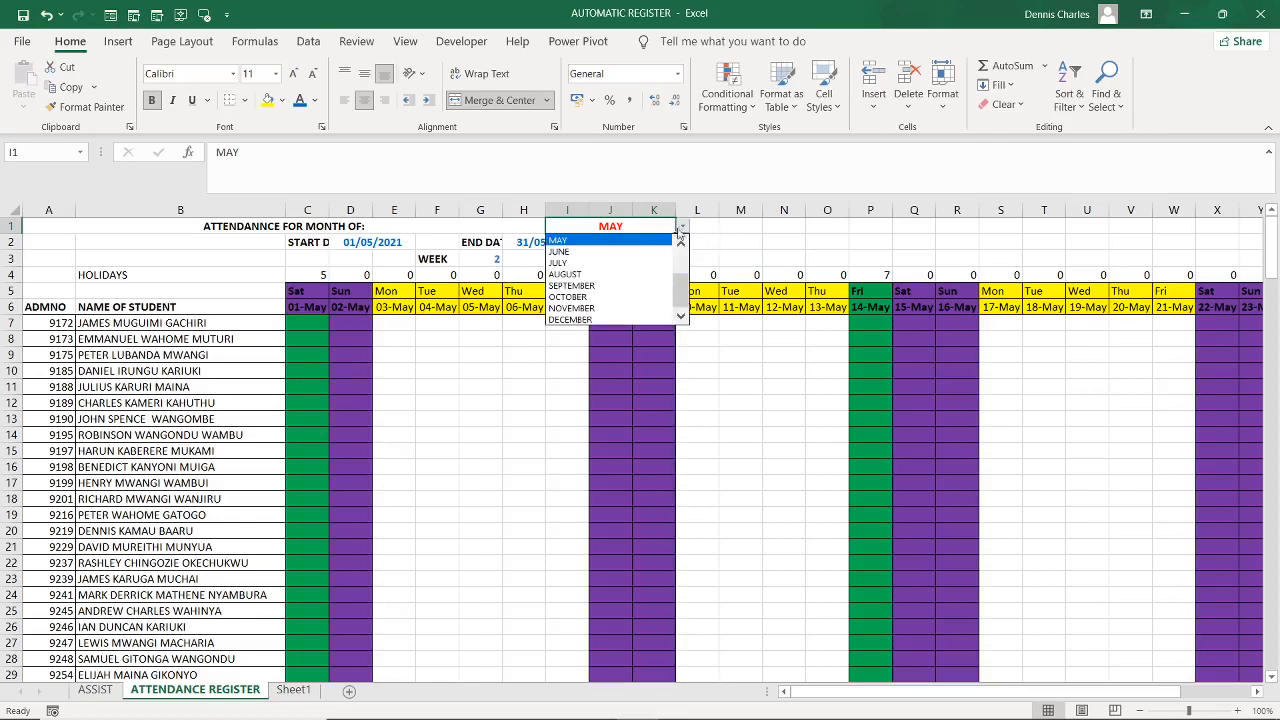
{"action": "left_click", "coordinate": [634, 299]}
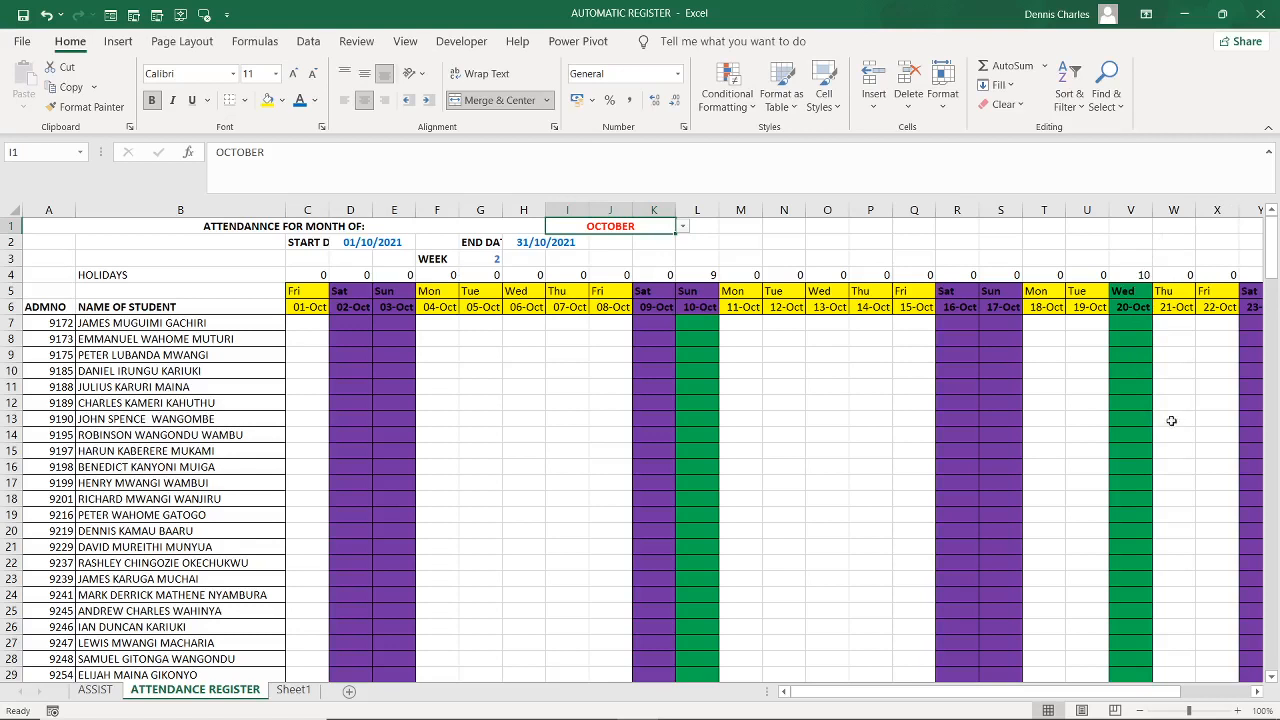
Return the register's month in I1 to JANUARY
{"action": "left_click", "coordinate": [682, 230]}
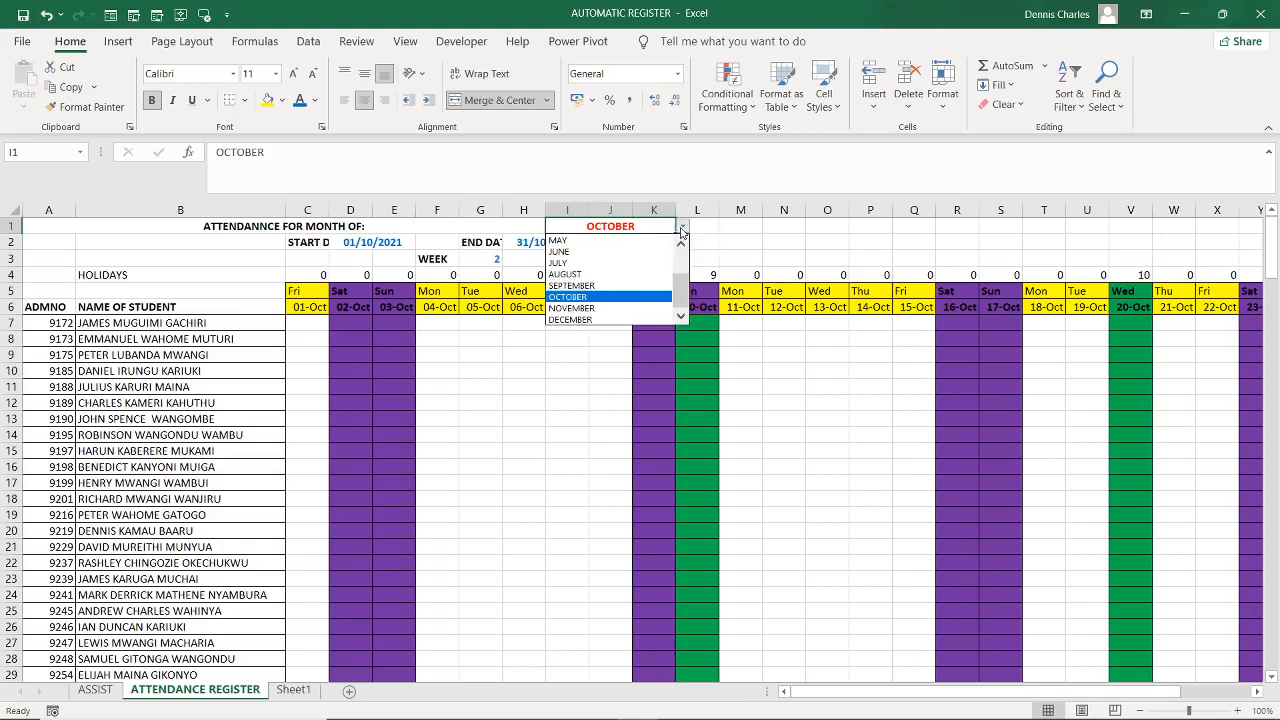
{"action": "left_click_drag", "start_coordinate": [682, 296], "coordinate": [682, 256]}
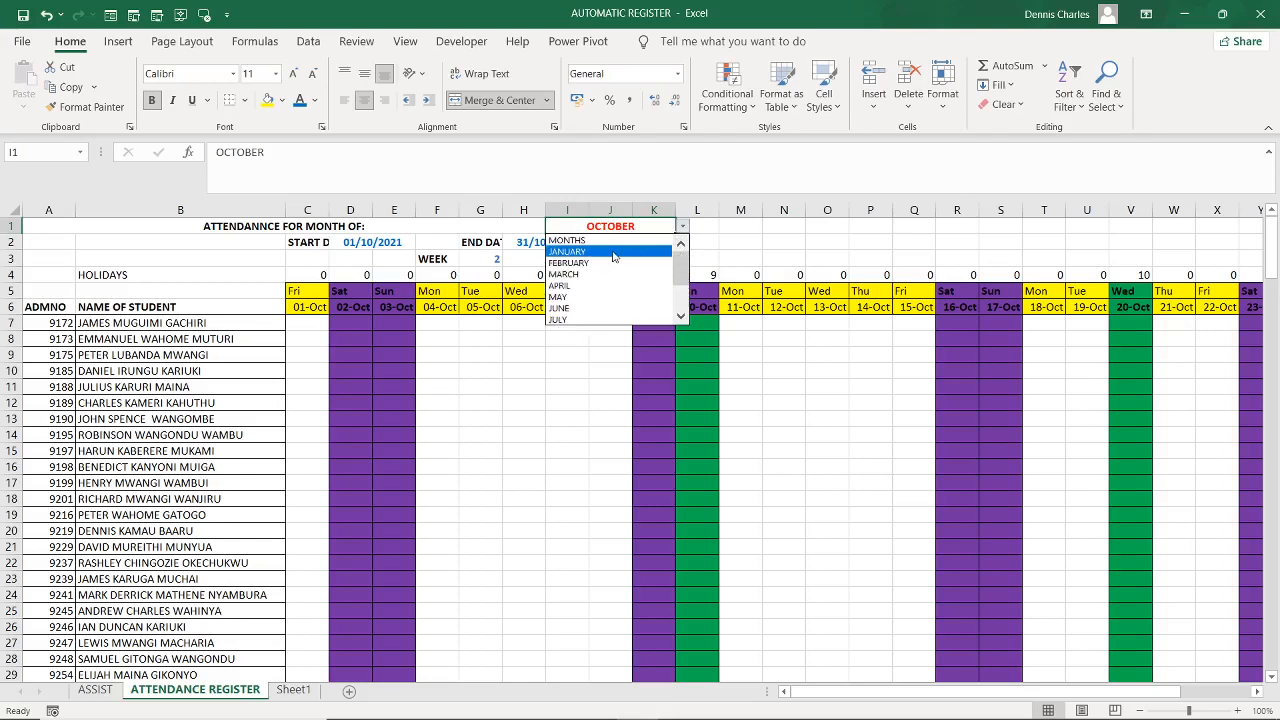
{"action": "left_click", "coordinate": [615, 257]}
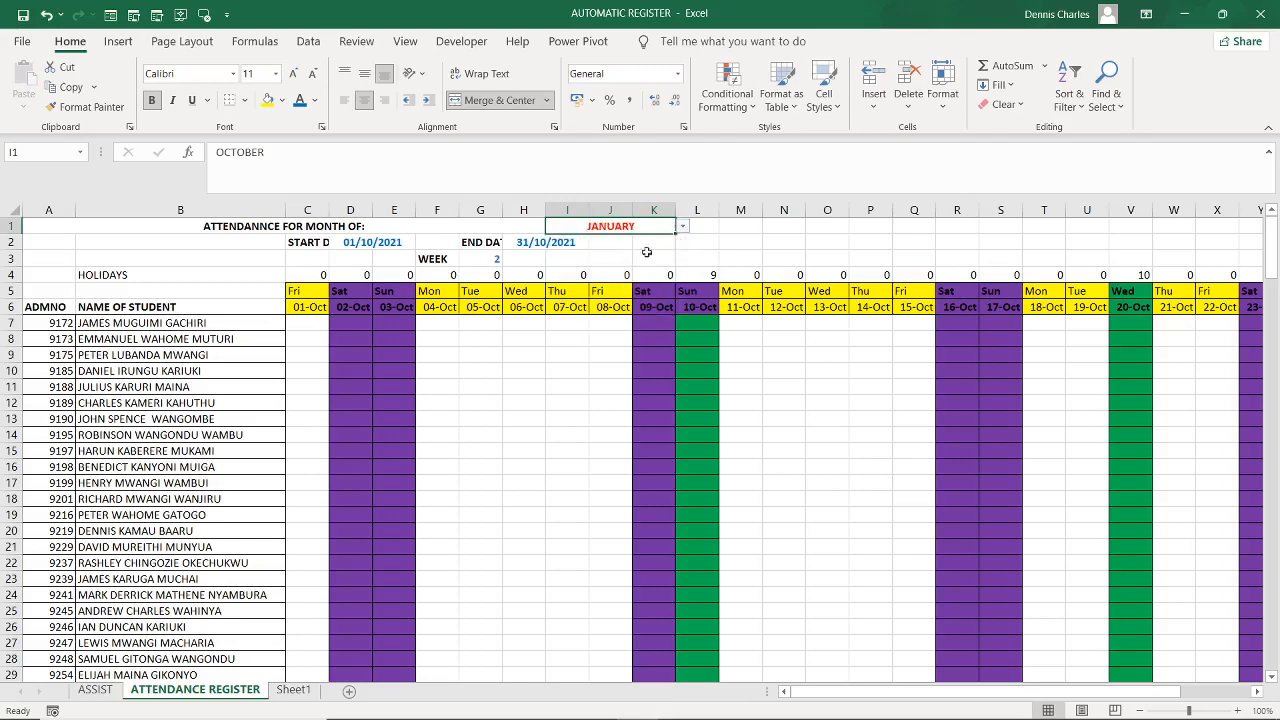
{"action": "left_click", "coordinate": [520, 361]}
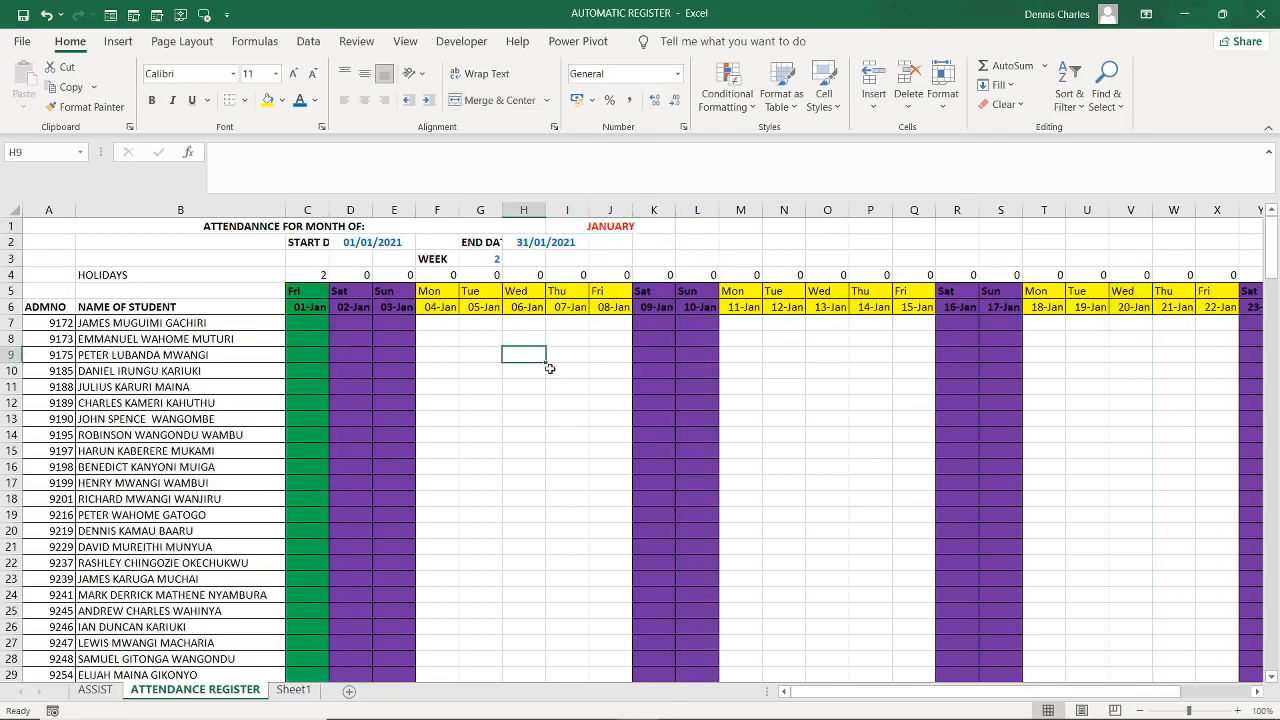
In the 04-Jan column, enter H in F9 and A in F13
{"action": "left_click", "coordinate": [436, 323]}
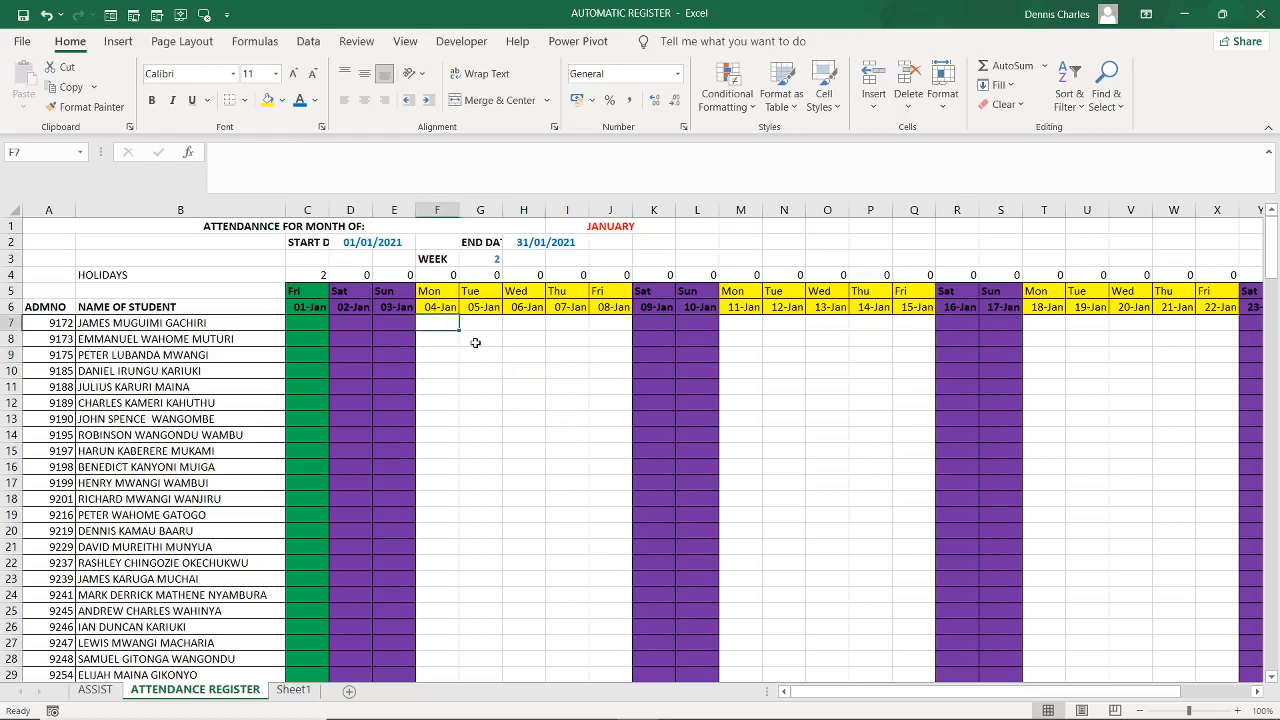
{"action": "left_click", "coordinate": [436, 352]}
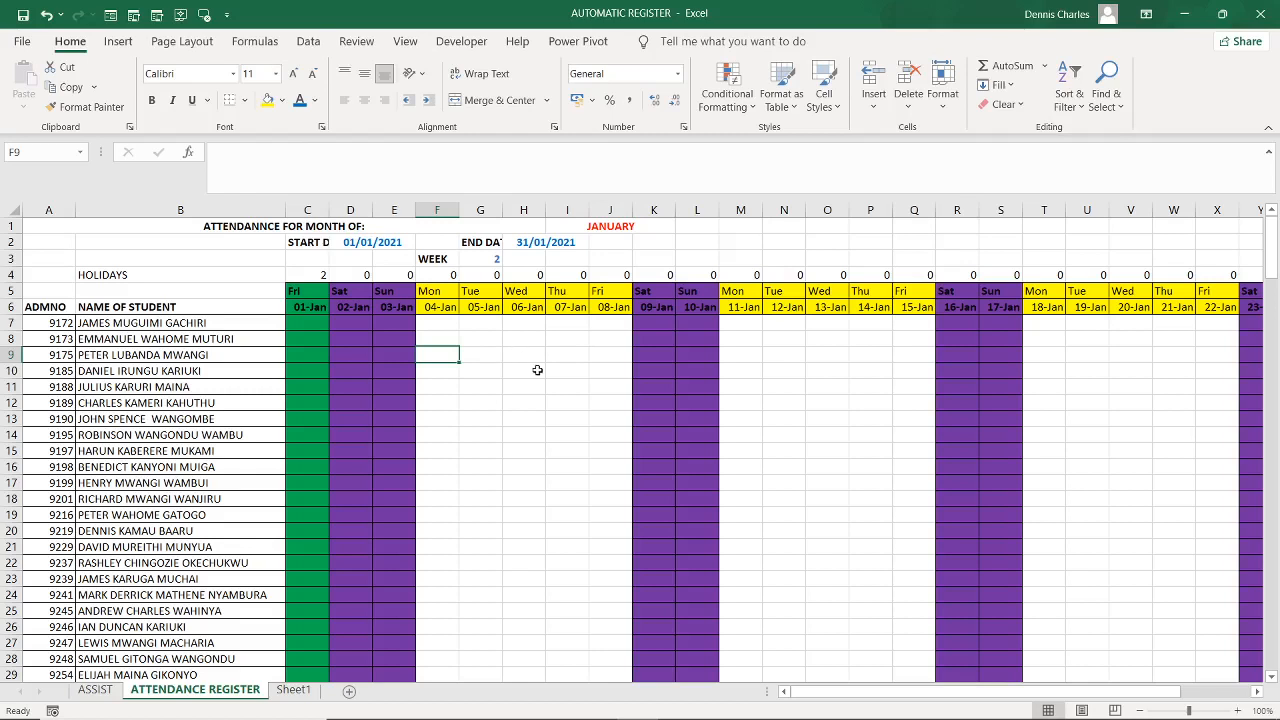
{"action": "type", "text": "h"}
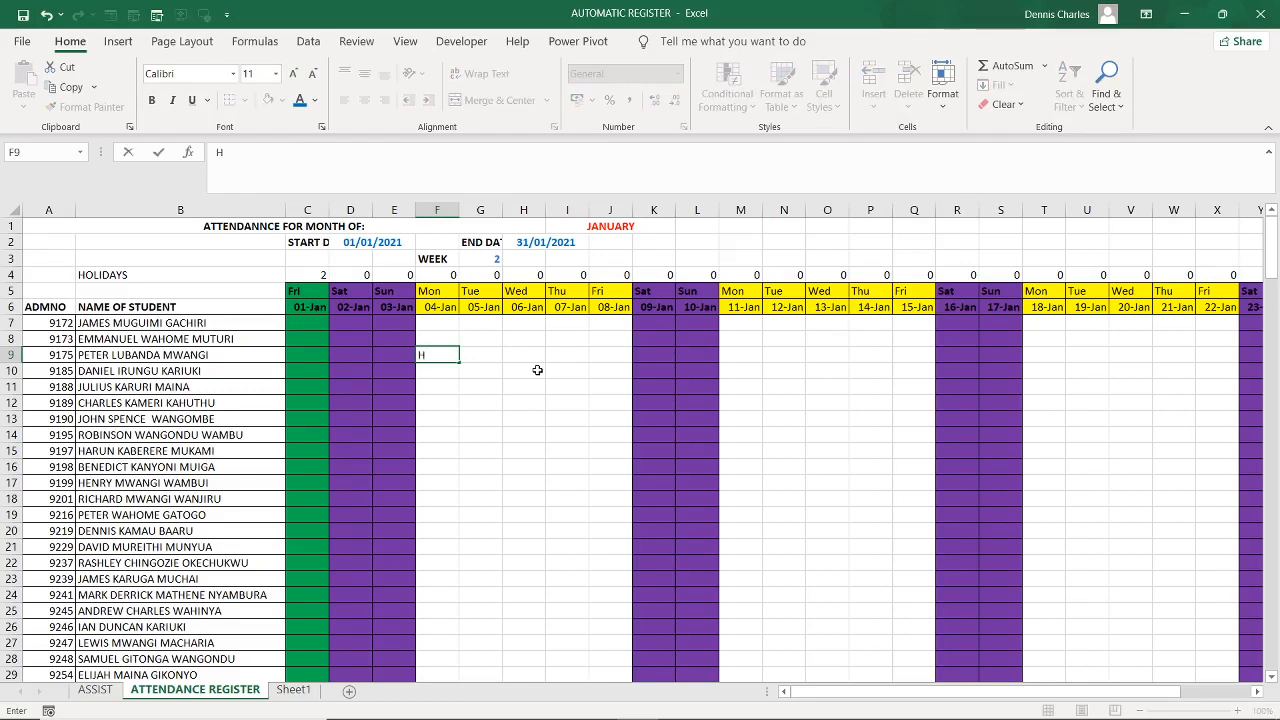
{"action": "left_click", "coordinate": [440, 419]}
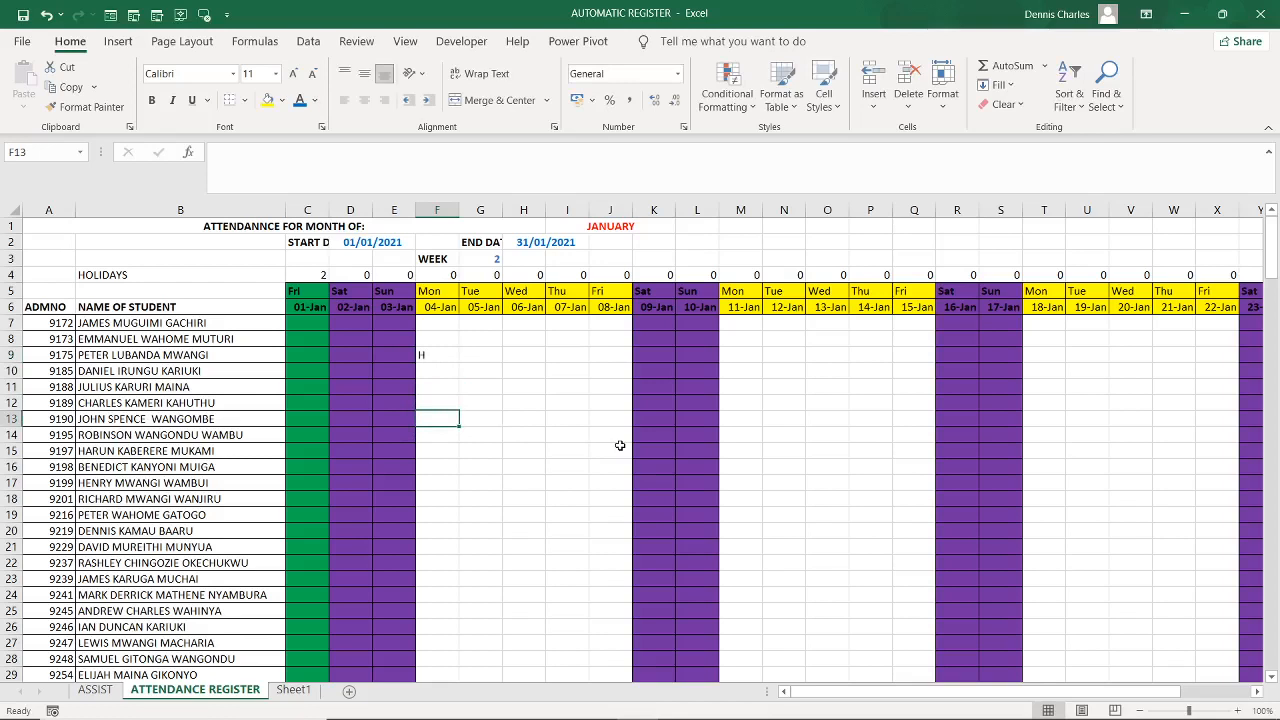
{"action": "type", "text": "a"}
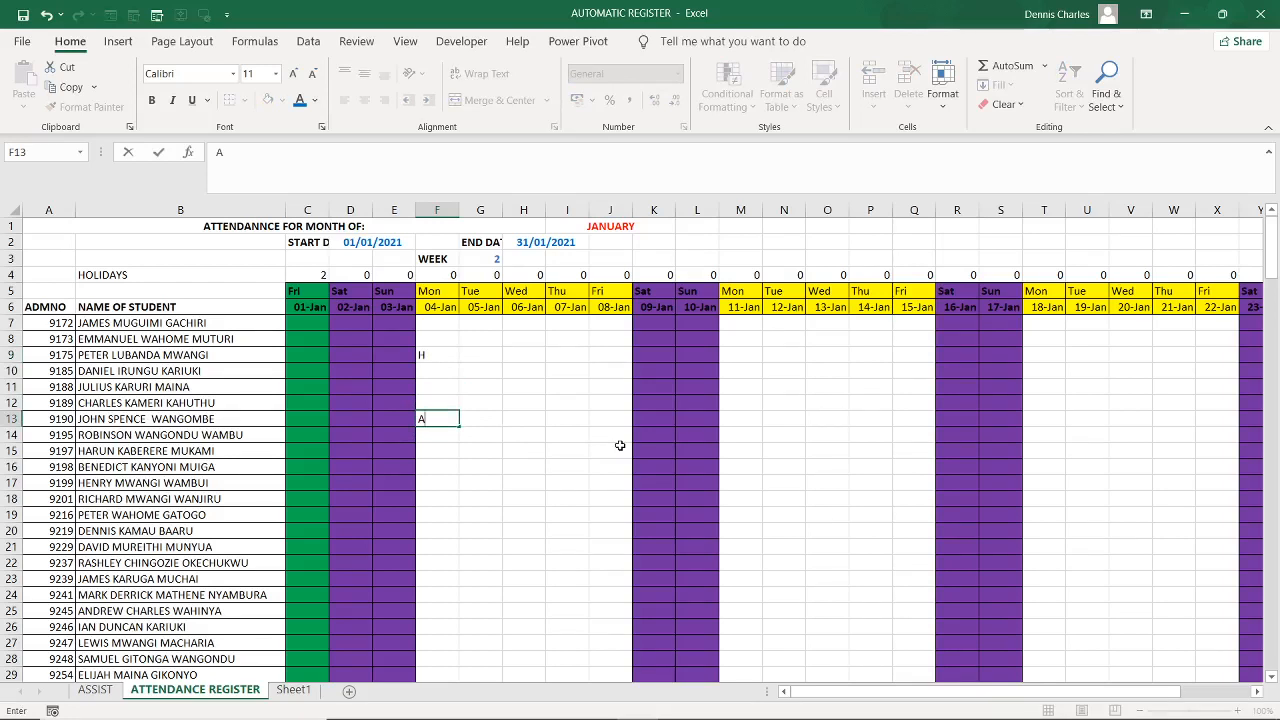
Change the 04-Jan entry in F9 to A and enter A in F22
{"action": "left_click", "coordinate": [424, 355]}
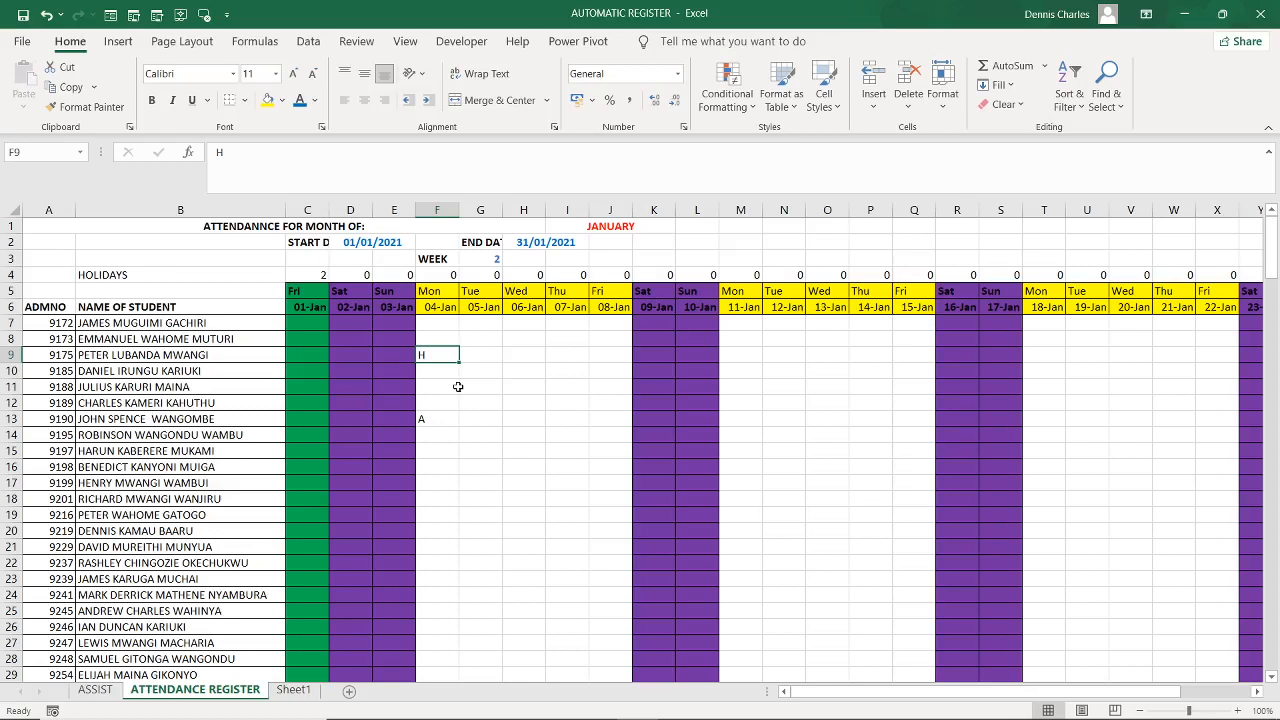
{"action": "type", "text": "A"}
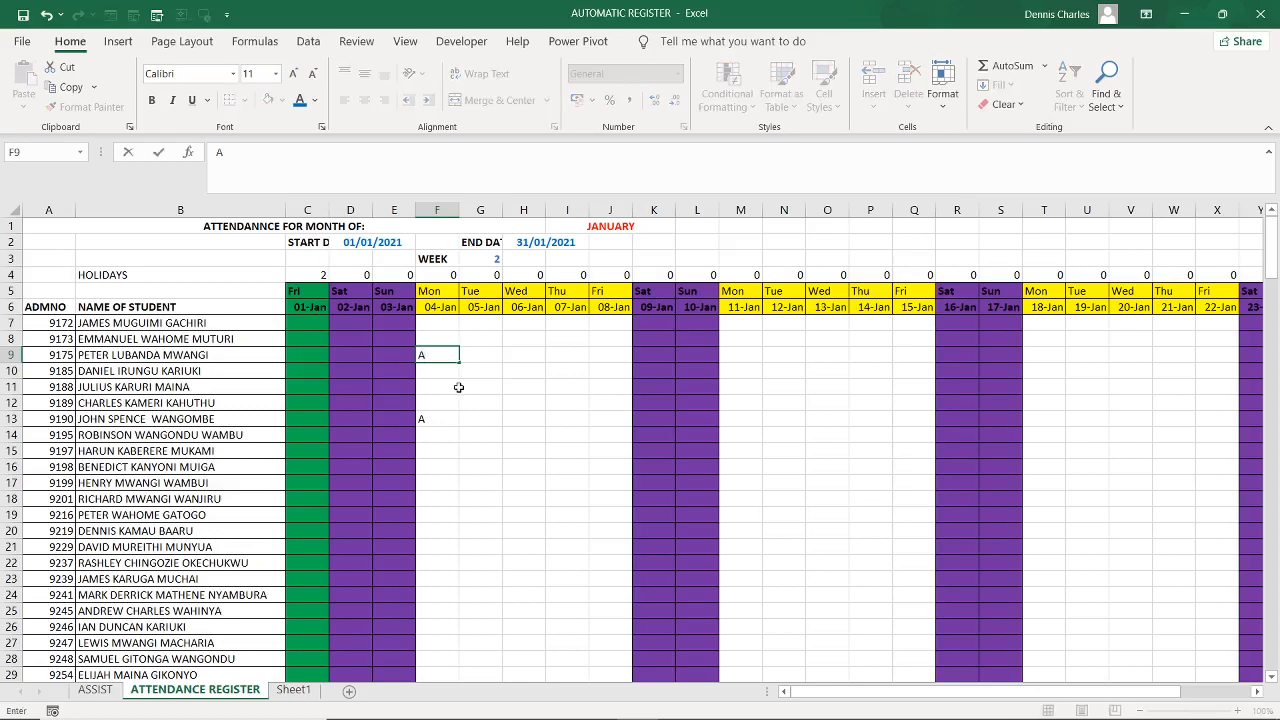
{"action": "left_click", "coordinate": [426, 563]}
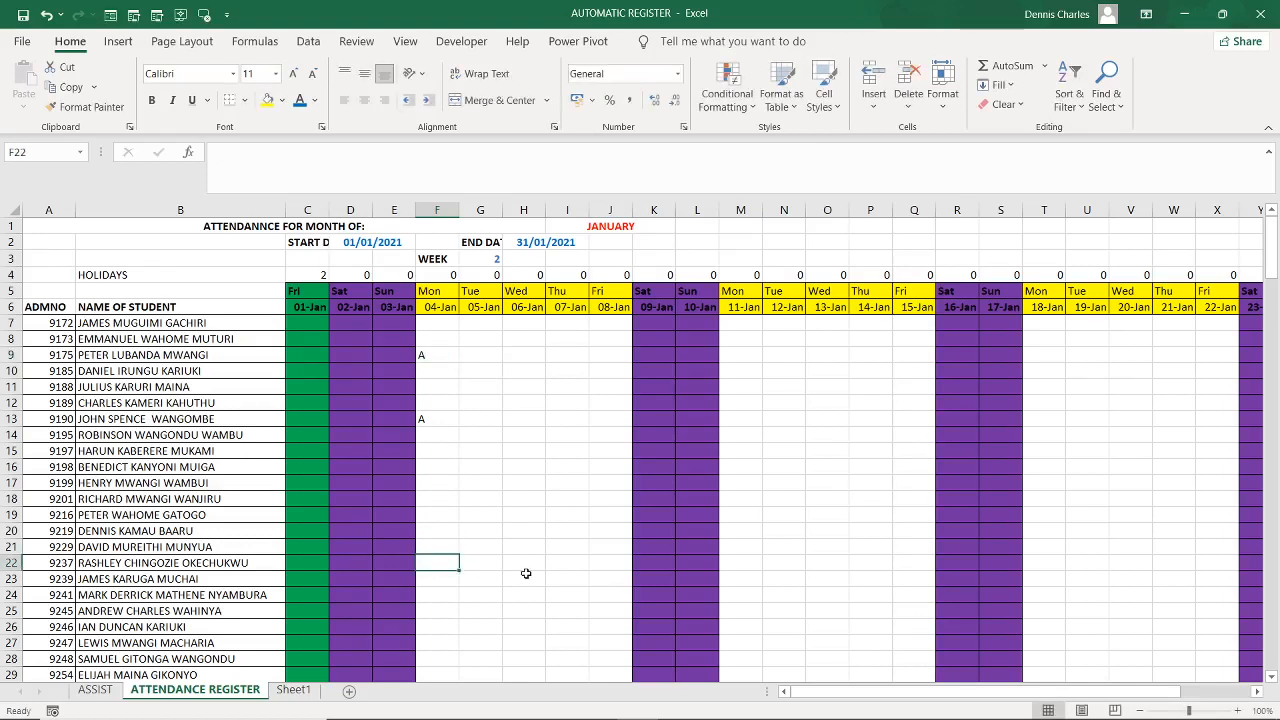
{"action": "type", "text": "A"}
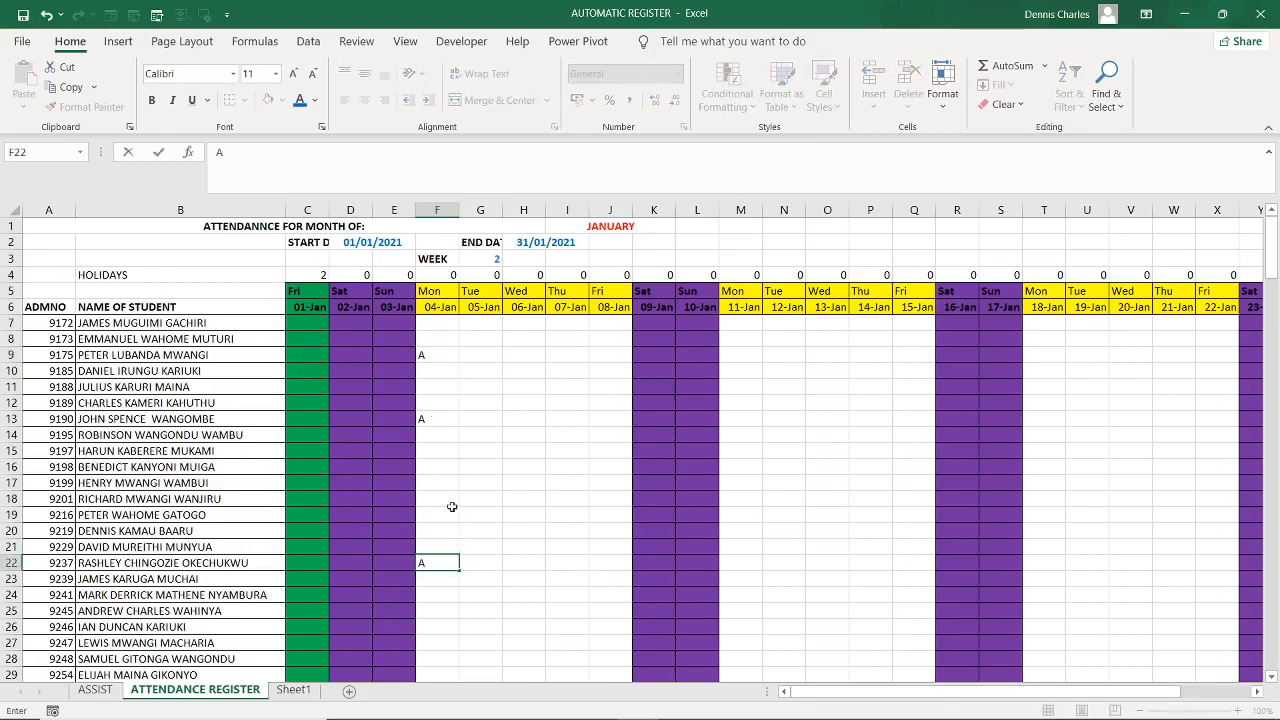
Enter H in F26 for the half-day student in the 04-Jan column
{"action": "left_click", "coordinate": [443, 592]}
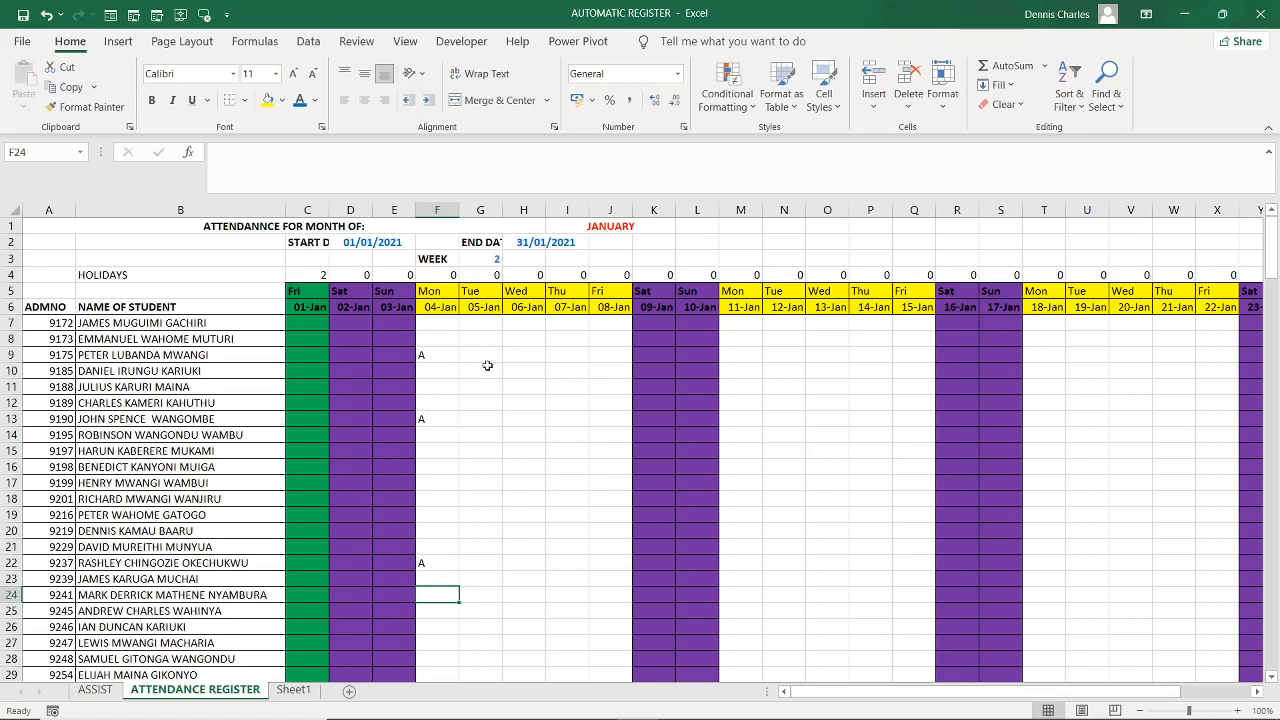
{"action": "left_click", "coordinate": [436, 630]}
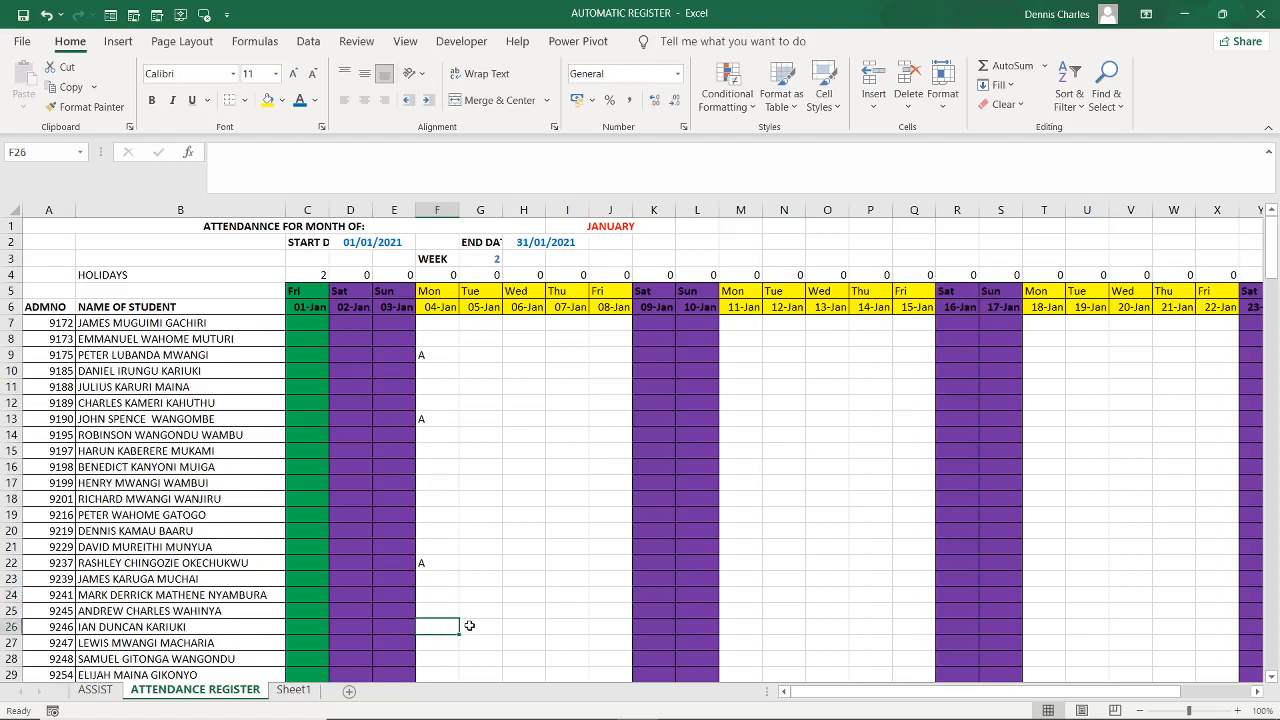
{"action": "type", "text": "A"}
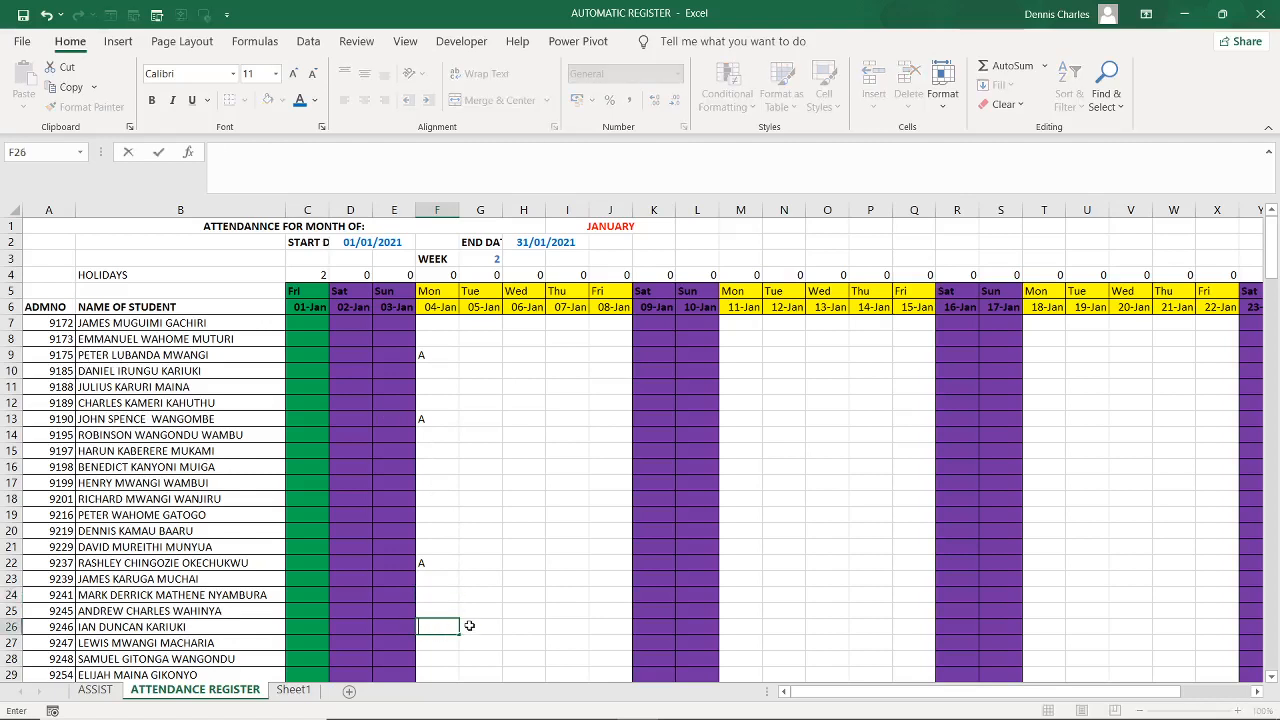
{"action": "type", "text": "H"}
{"action": "left_click", "coordinate": [468, 592]}
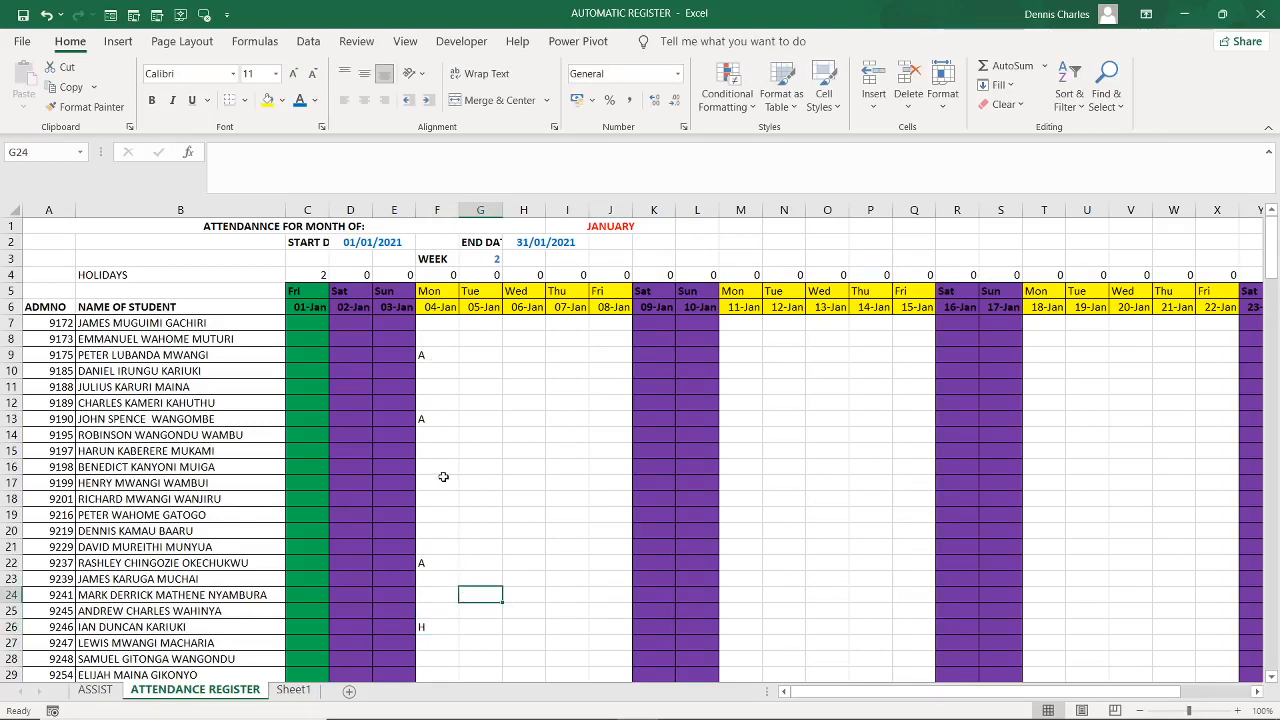
Fill the blank 04-Jan attendance cells with P using the mark macro beneath that column
{"action": "scroll", "coordinate": [443, 477], "scroll_direction": "down", "scroll_amount": 5}
{"action": "scroll", "coordinate": [461, 484], "scroll_direction": "down", "scroll_amount": 14}
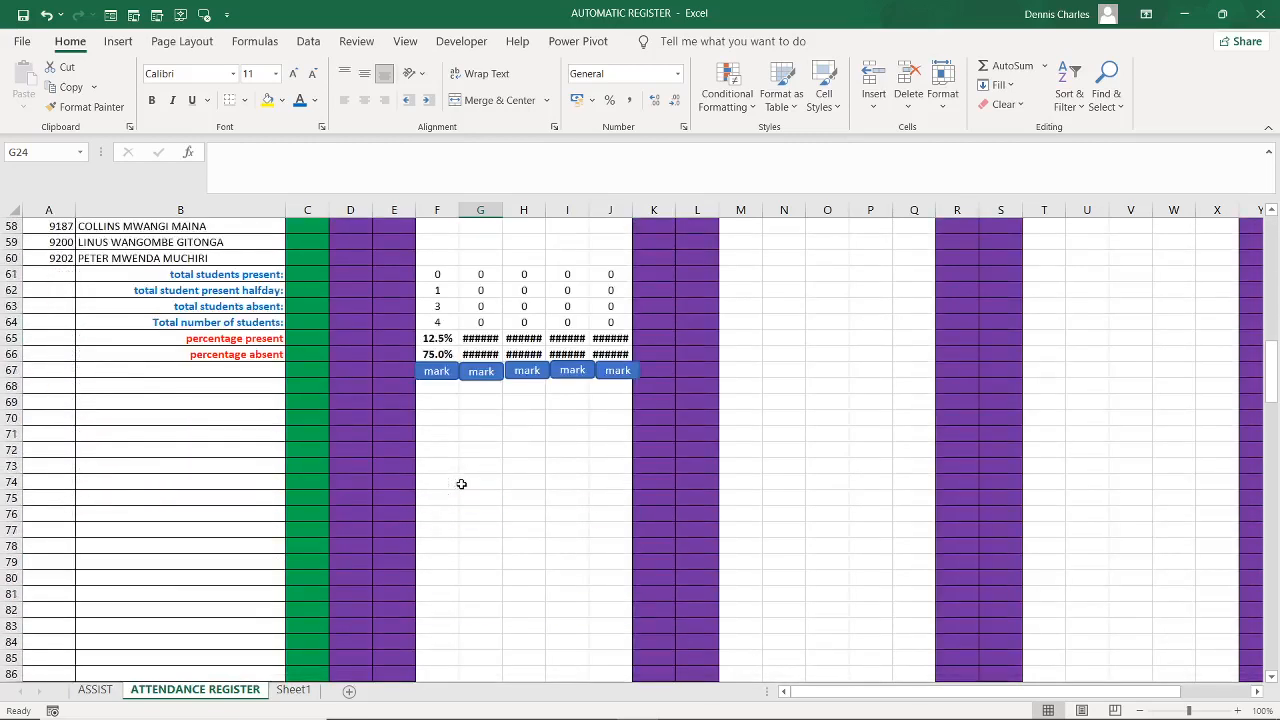
{"action": "left_click", "coordinate": [437, 372]}
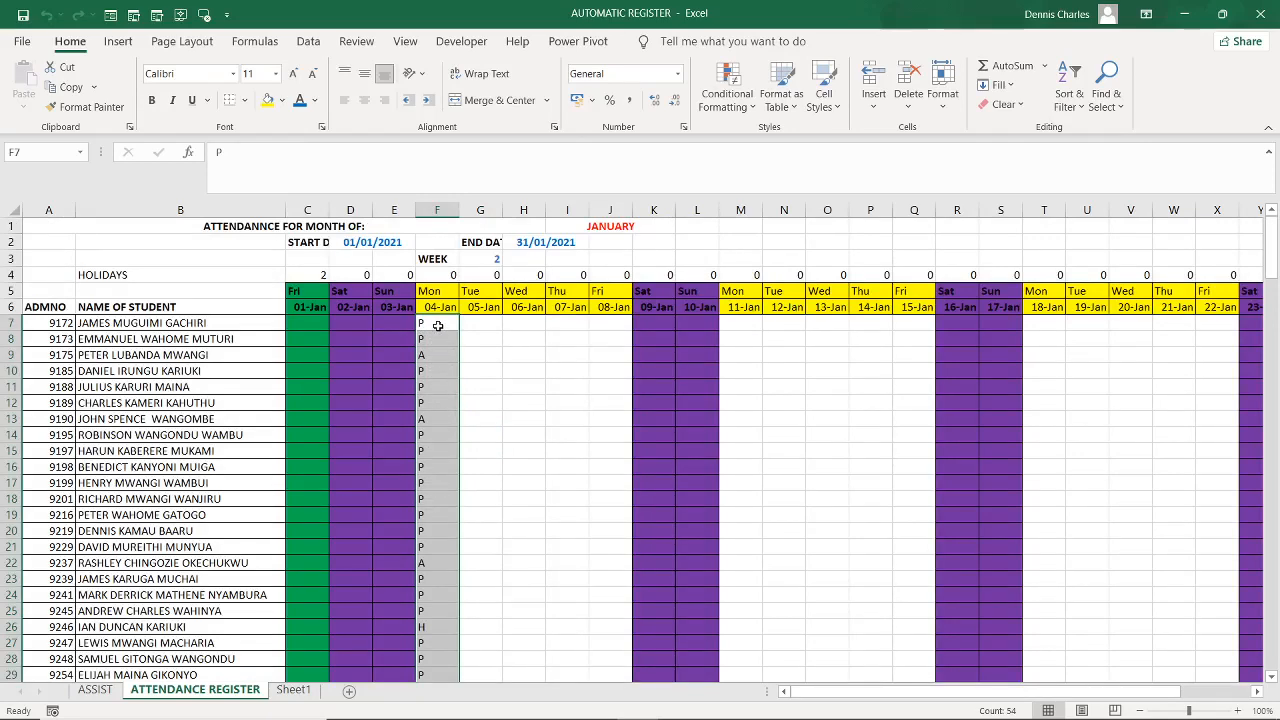
{"action": "scroll", "coordinate": [437, 353], "scroll_direction": "down", "scroll_amount": 7}
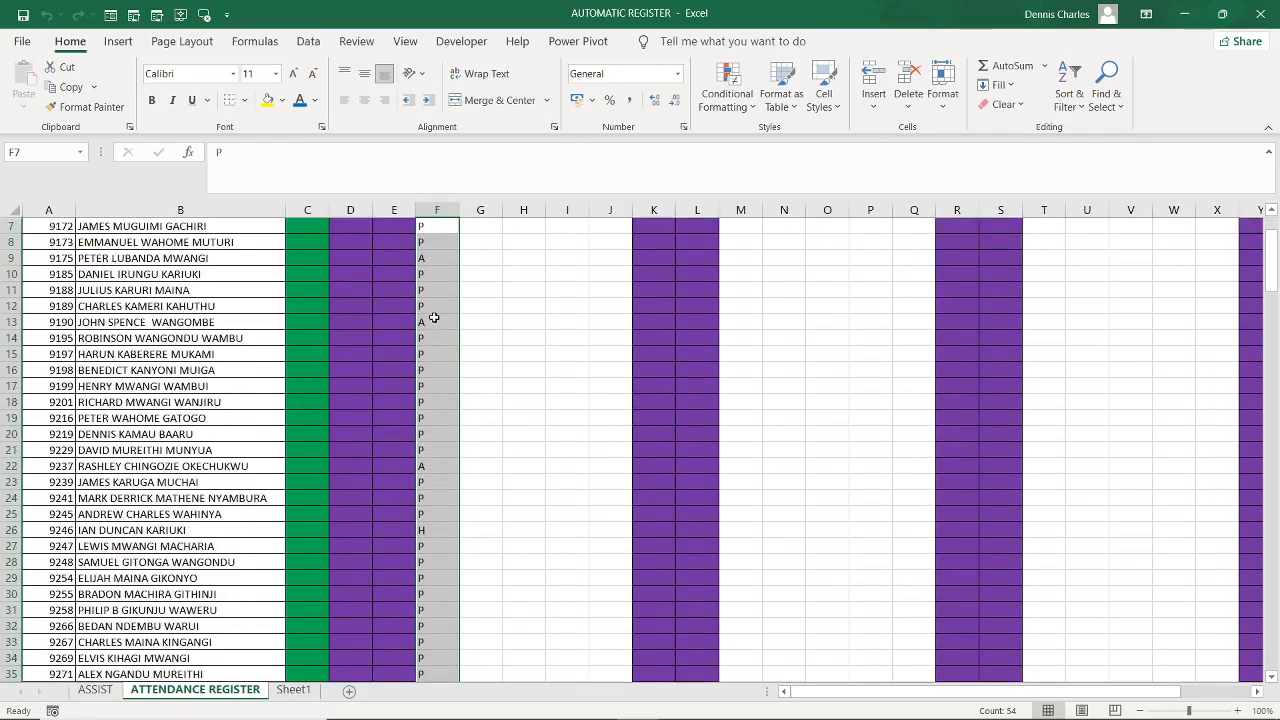
{"action": "scroll", "coordinate": [434, 318], "scroll_direction": "down", "scroll_amount": 9}
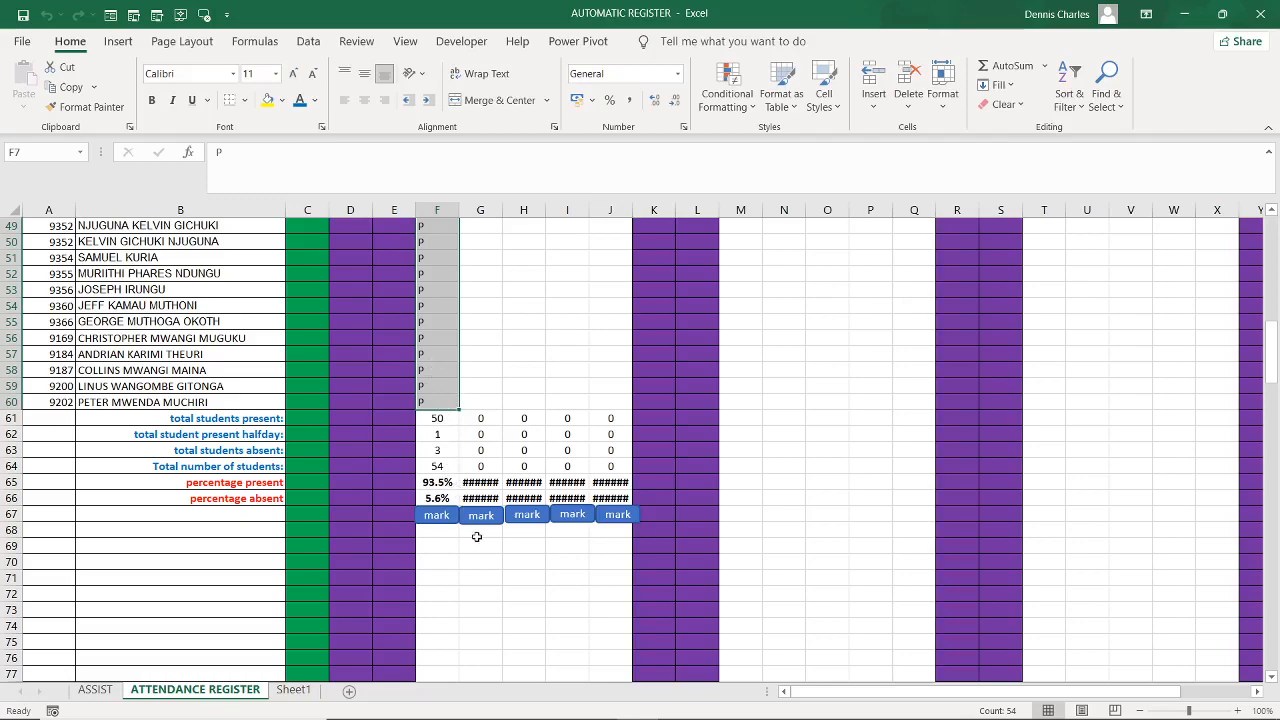
{"action": "scroll", "coordinate": [498, 570], "scroll_direction": "up", "scroll_amount": 5}
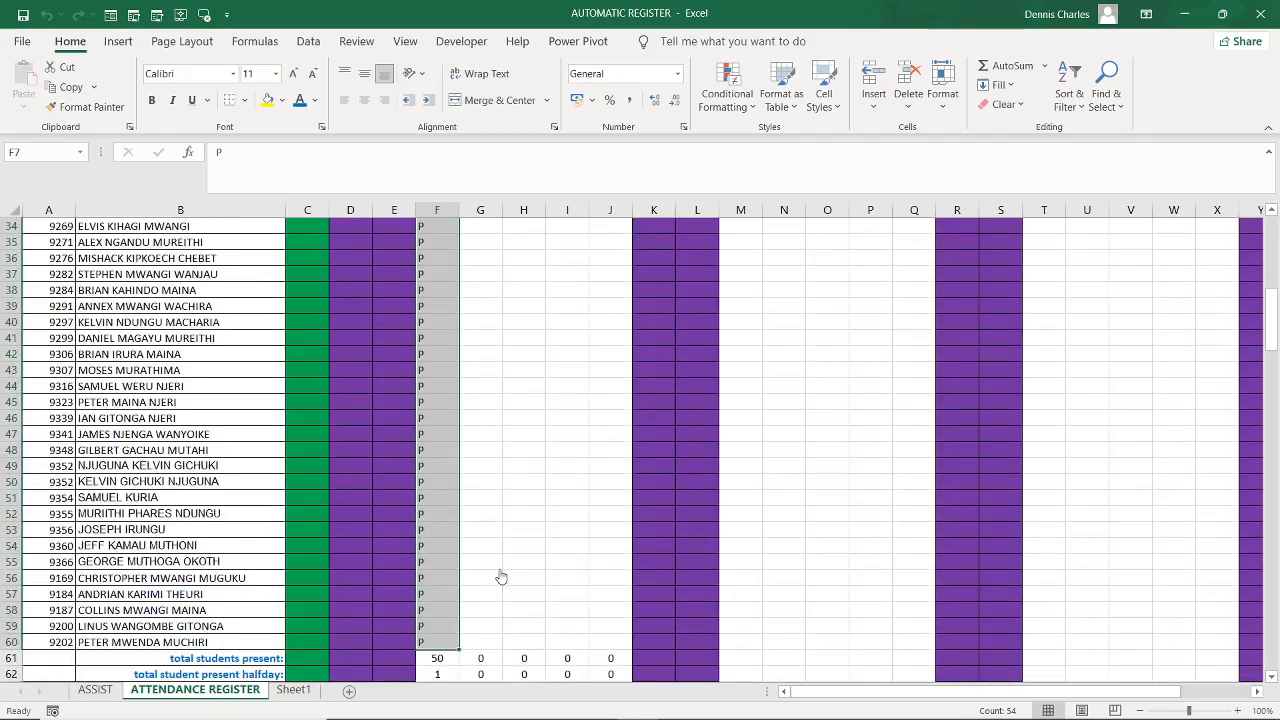
{"action": "scroll", "coordinate": [500, 575], "scroll_direction": "up", "scroll_amount": 11}
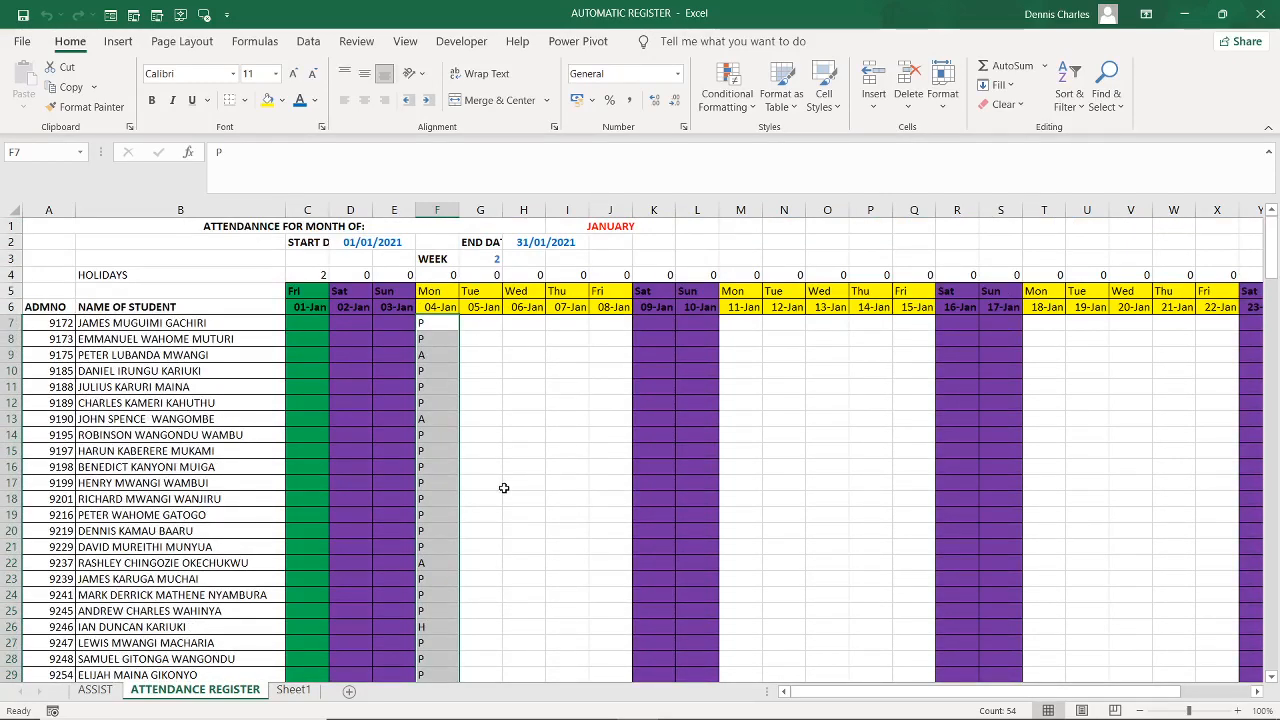
Fill the 05-Jan attendance cells with P using the mark macro beneath that column
{"action": "scroll", "coordinate": [504, 487], "scroll_direction": "down", "scroll_amount": 15}
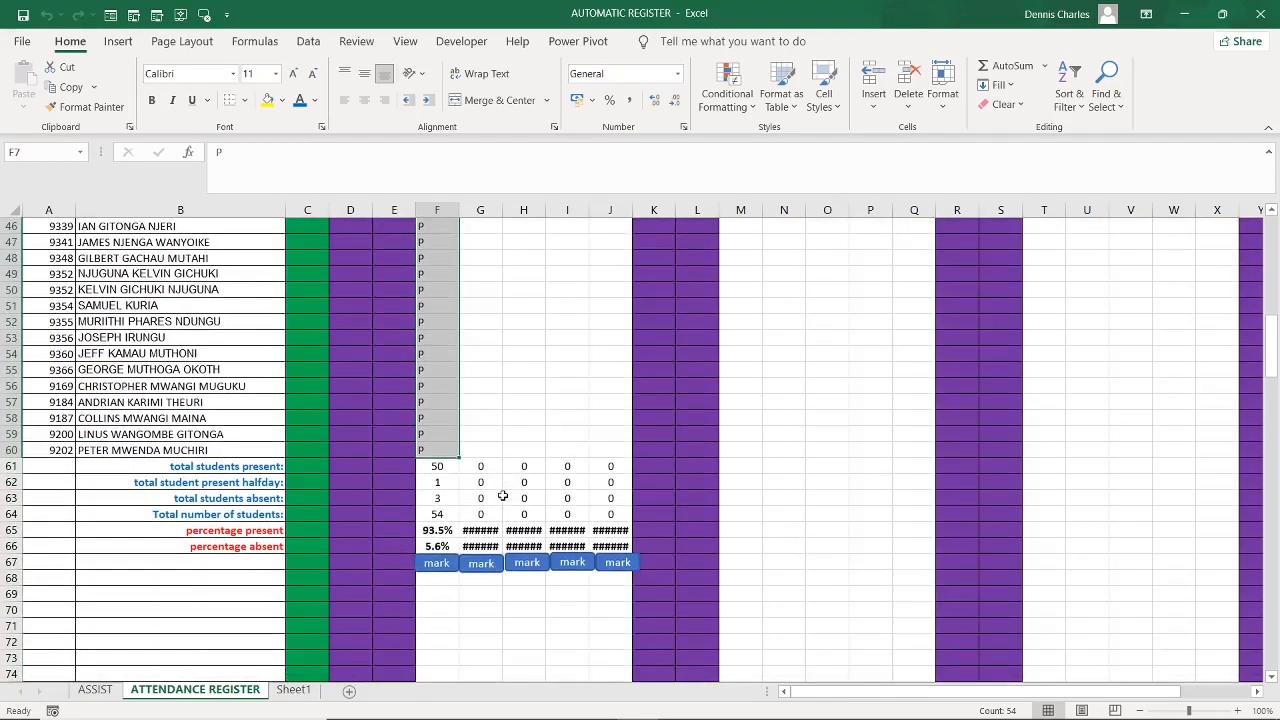
{"action": "left_click", "coordinate": [485, 568]}
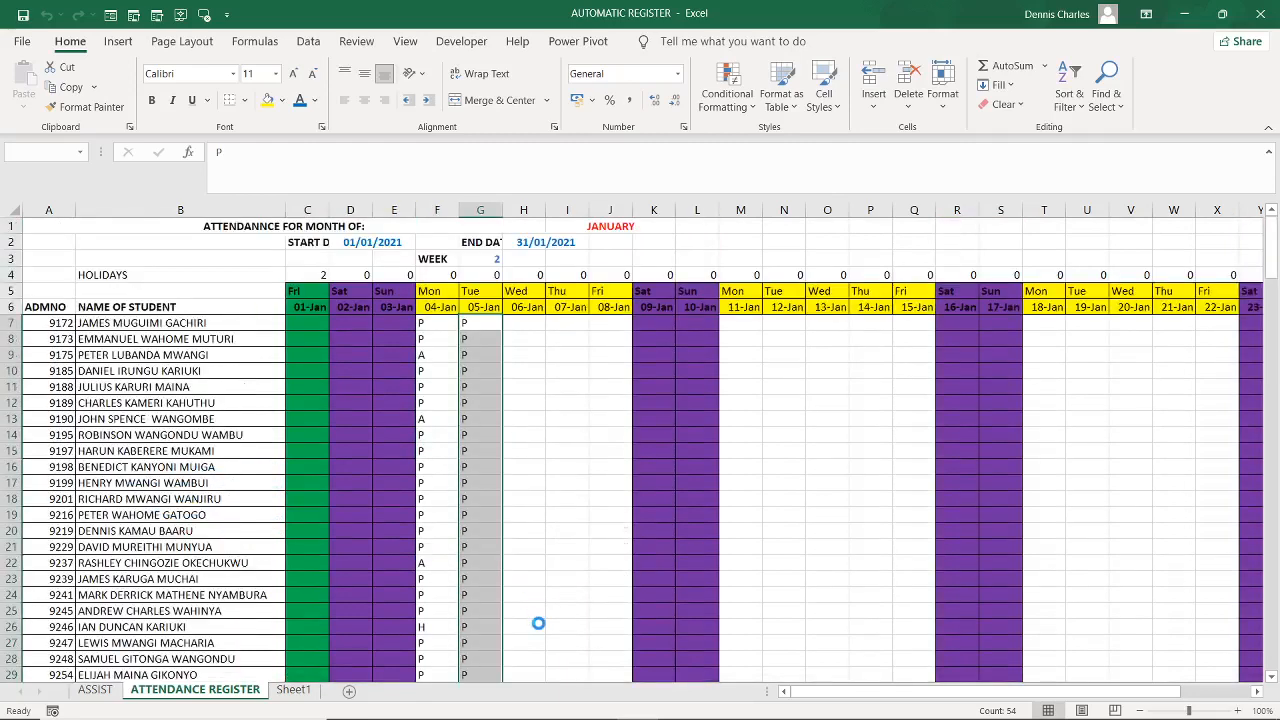
{"action": "scroll", "coordinate": [550, 608], "scroll_direction": "down", "scroll_amount": 10}
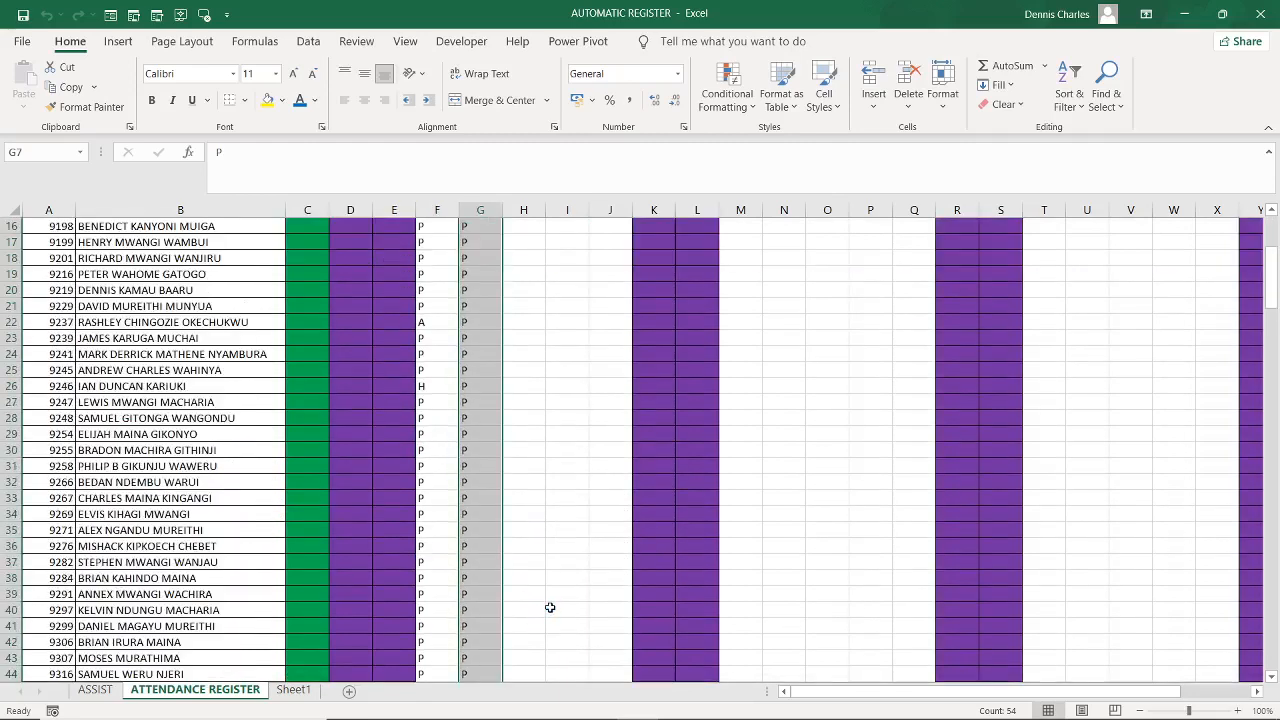
Examine the attendance totals and percentages beneath the January columns along with the marked student rows
{"action": "scroll", "coordinate": [550, 607], "scroll_direction": "down", "scroll_amount": 5}
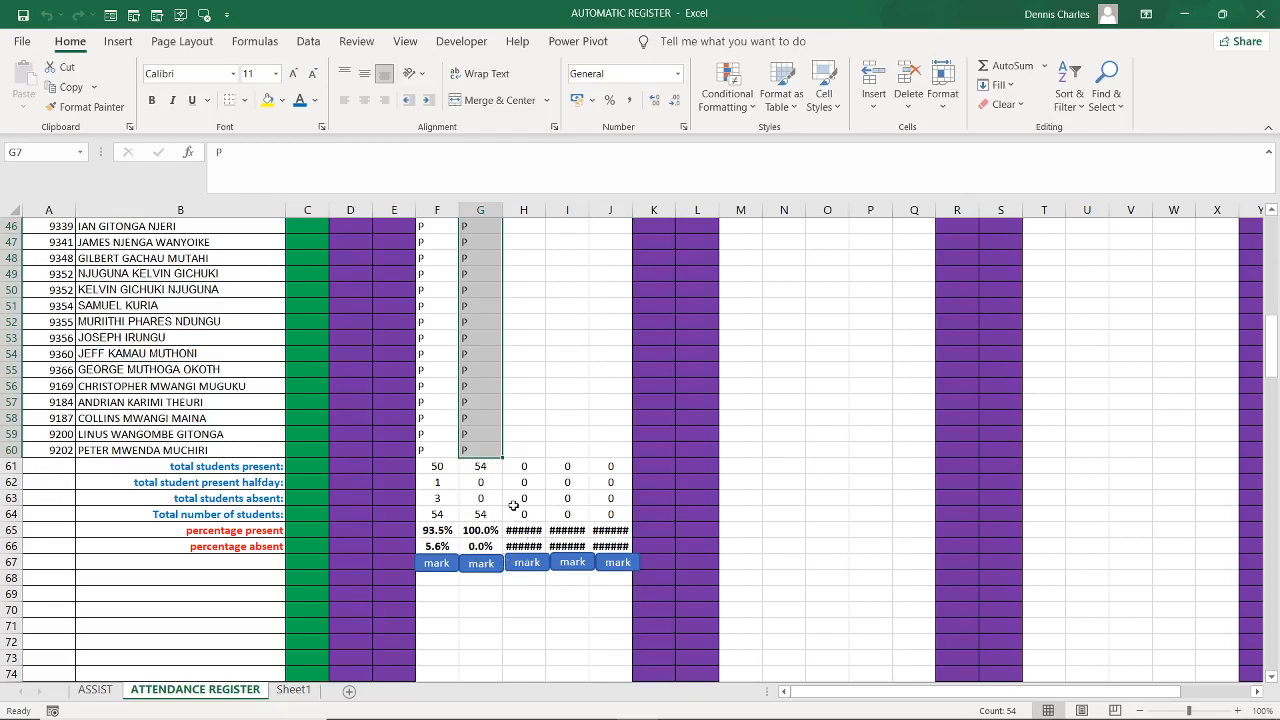
{"action": "scroll", "coordinate": [518, 505], "scroll_direction": "up", "scroll_amount": 12}
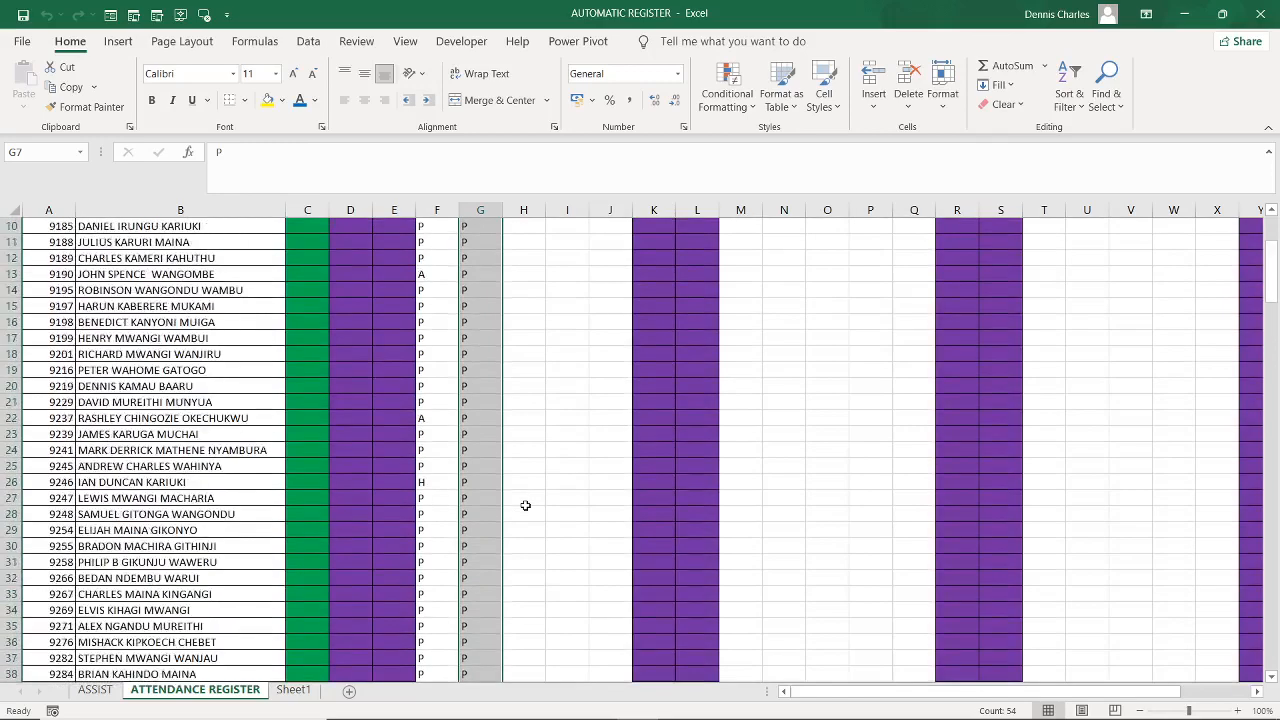
{"action": "scroll", "coordinate": [525, 505], "scroll_direction": "up", "scroll_amount": 3}
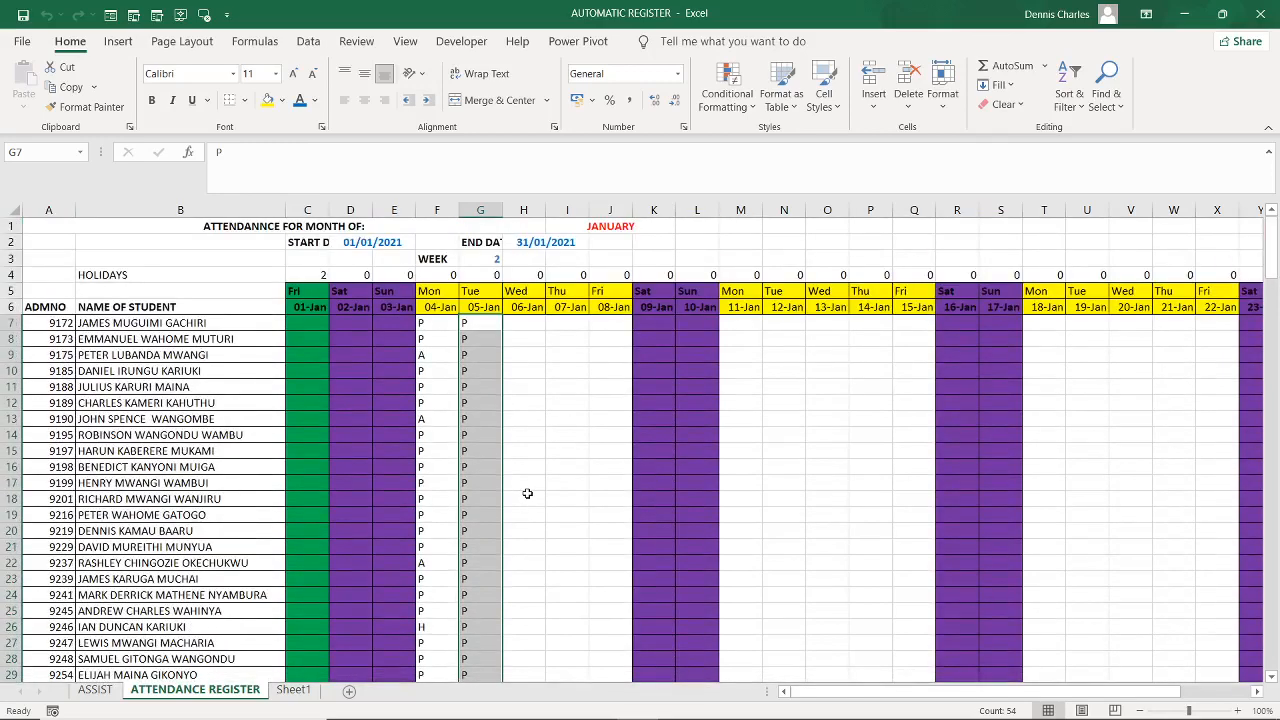
{"action": "scroll", "coordinate": [527, 493], "scroll_direction": "down", "scroll_amount": 11}
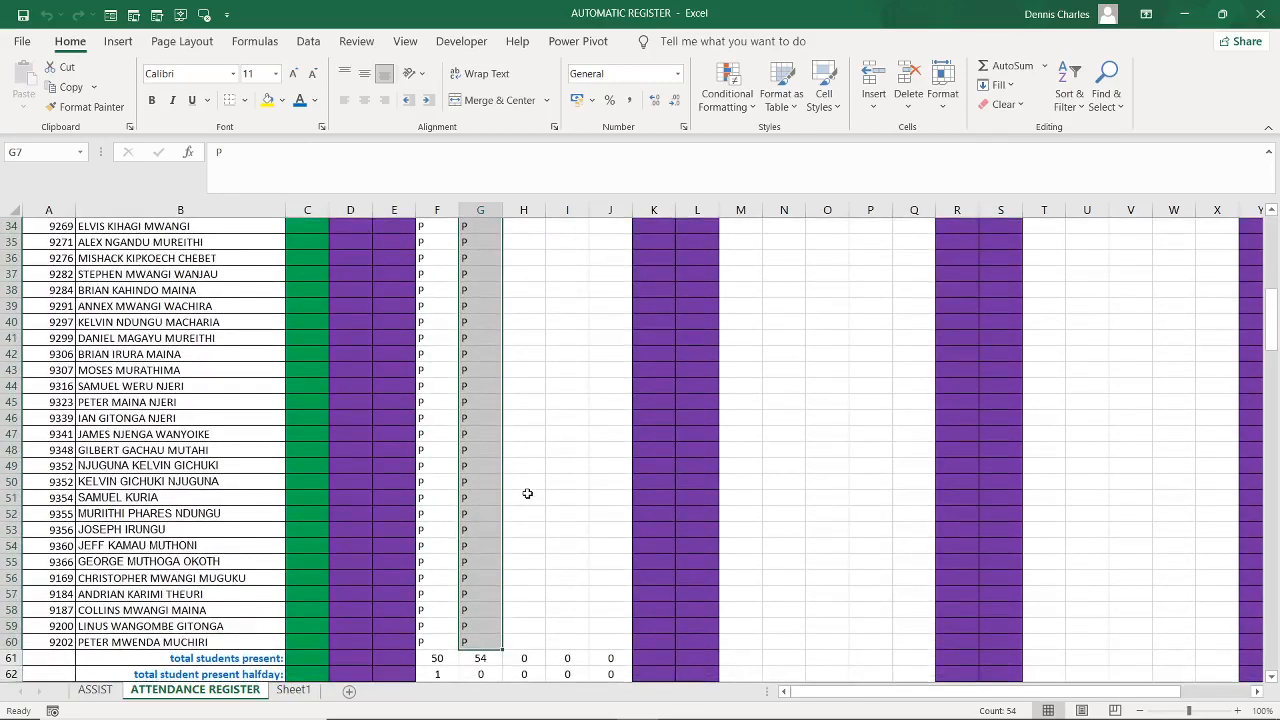
{"action": "scroll", "coordinate": [528, 495], "scroll_direction": "down", "scroll_amount": 6}
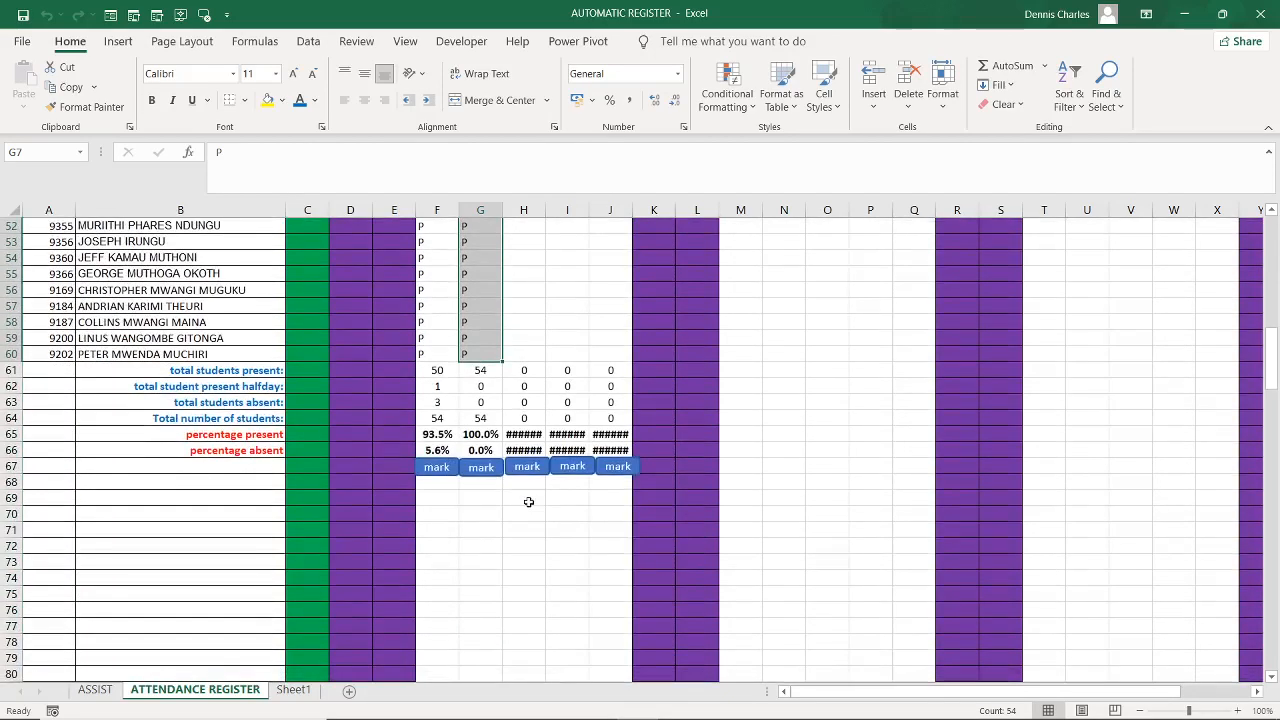
{"action": "scroll", "coordinate": [528, 501], "scroll_direction": "up", "scroll_amount": 5}
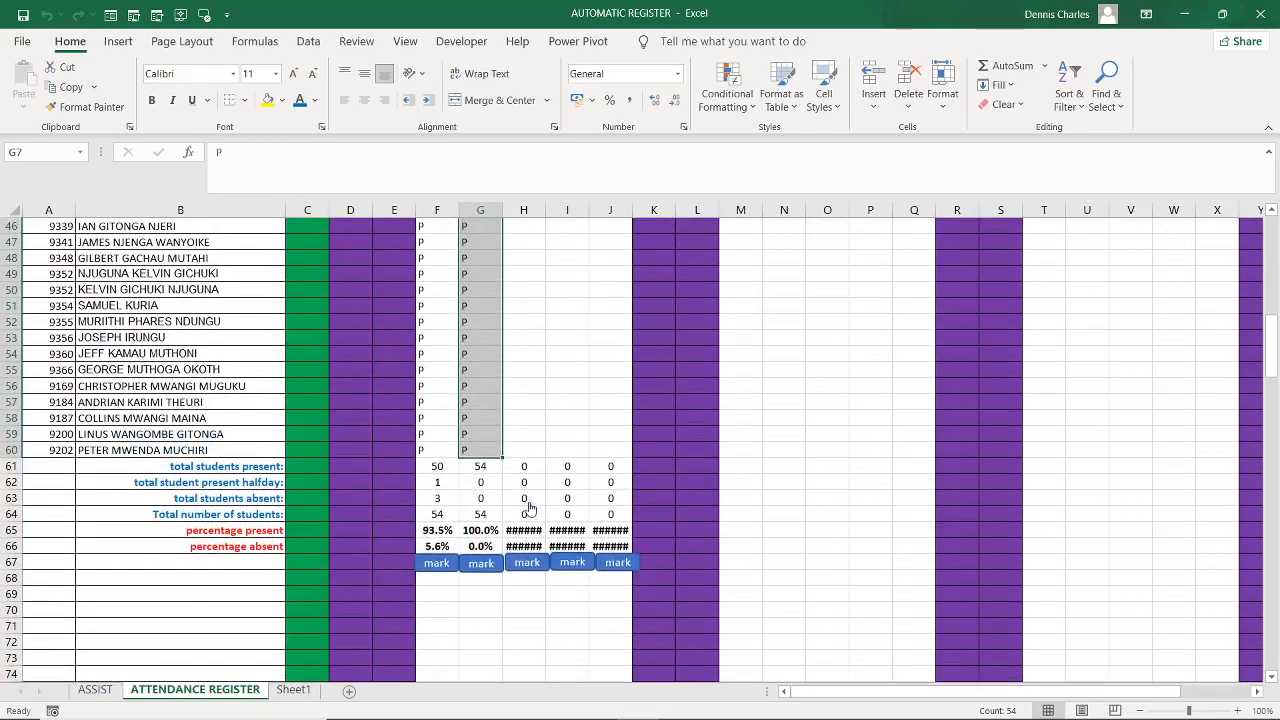
{"action": "scroll", "coordinate": [530, 509], "scroll_direction": "up", "scroll_amount": 7}
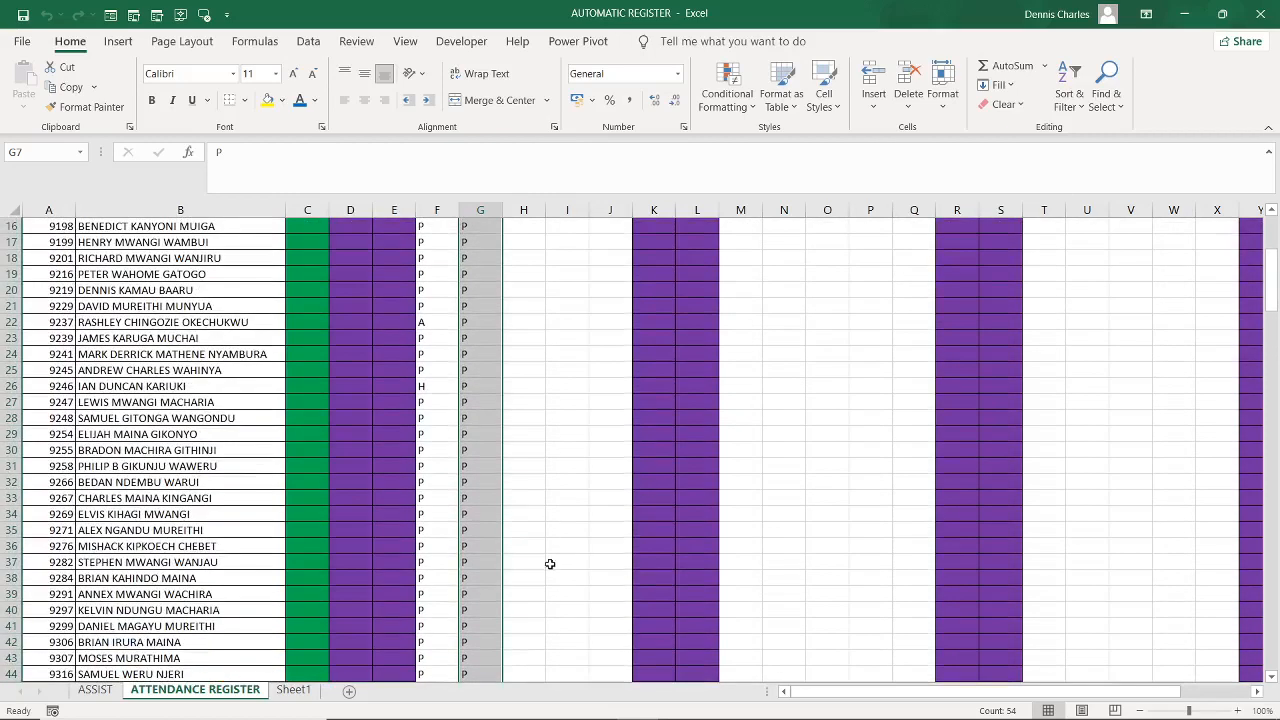
{"action": "scroll", "coordinate": [550, 564], "scroll_direction": "up", "scroll_amount": 3}
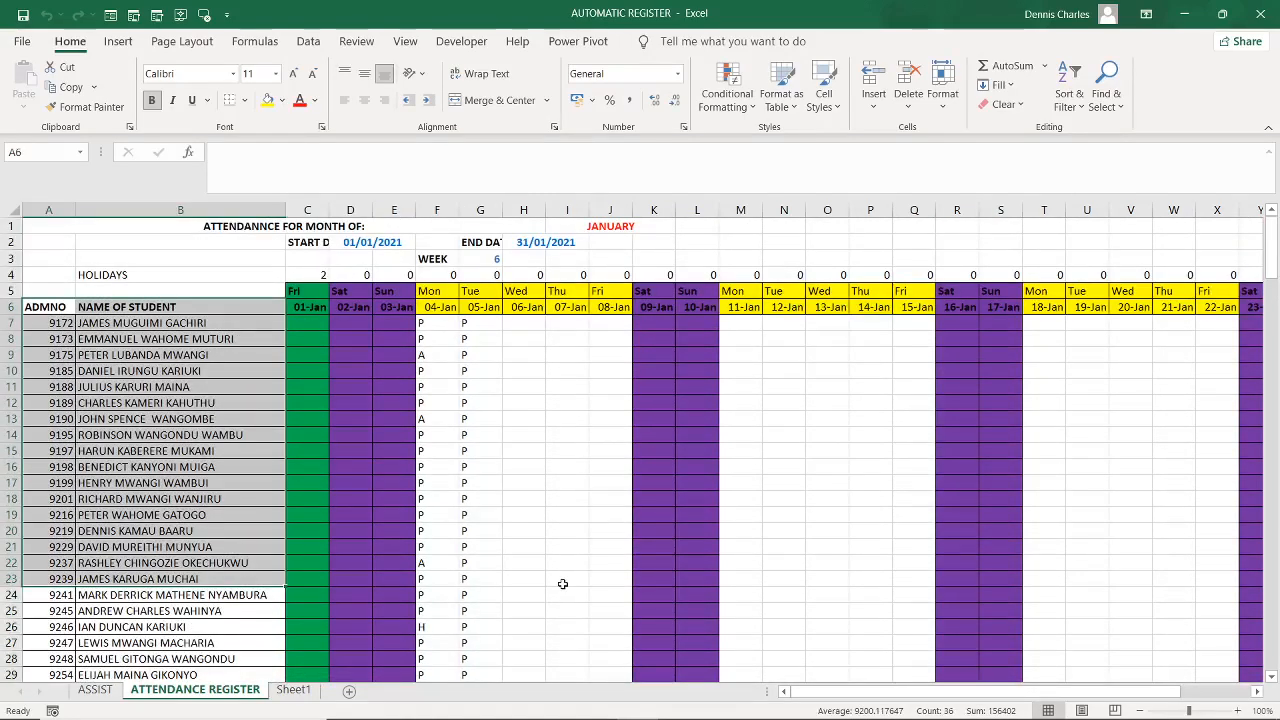
Create a new blank workbook, dismiss the licence banner, and enter the heading MONTHS in A1
{"action": "key", "text": "ctrl+n"}
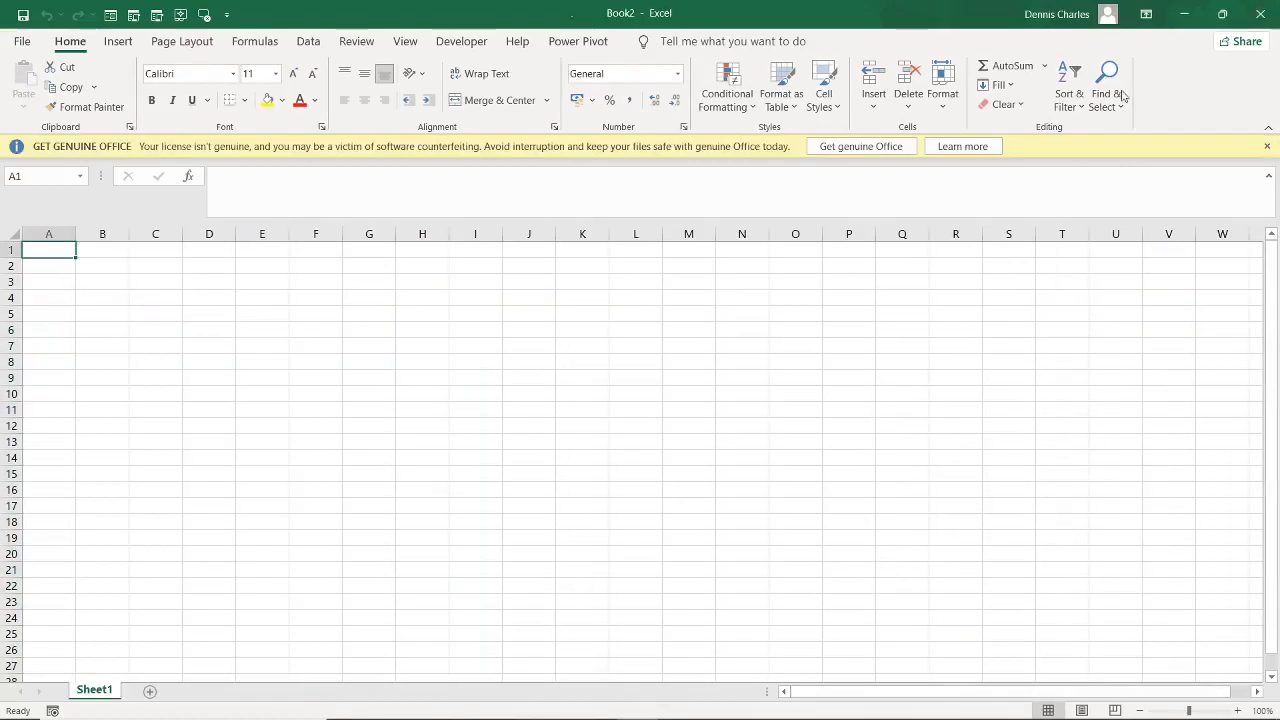
{"action": "left_click", "coordinate": [1267, 146]}
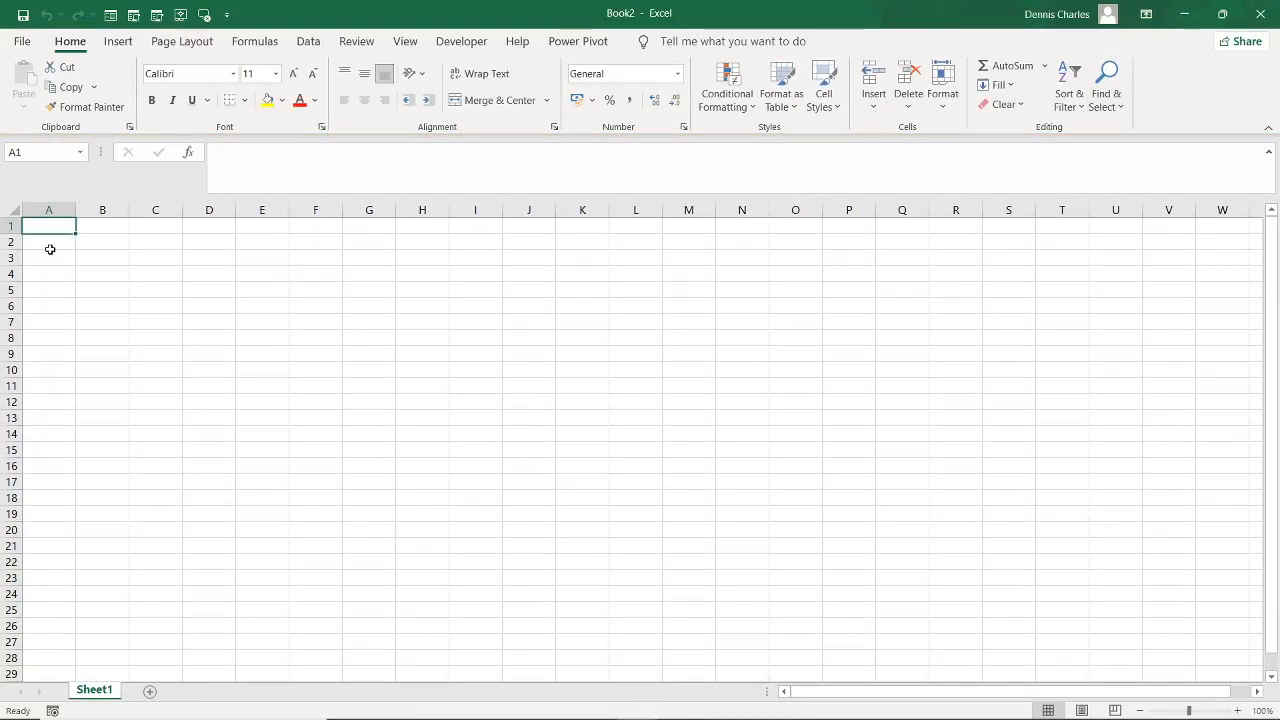
{"action": "type", "text": "mo"}
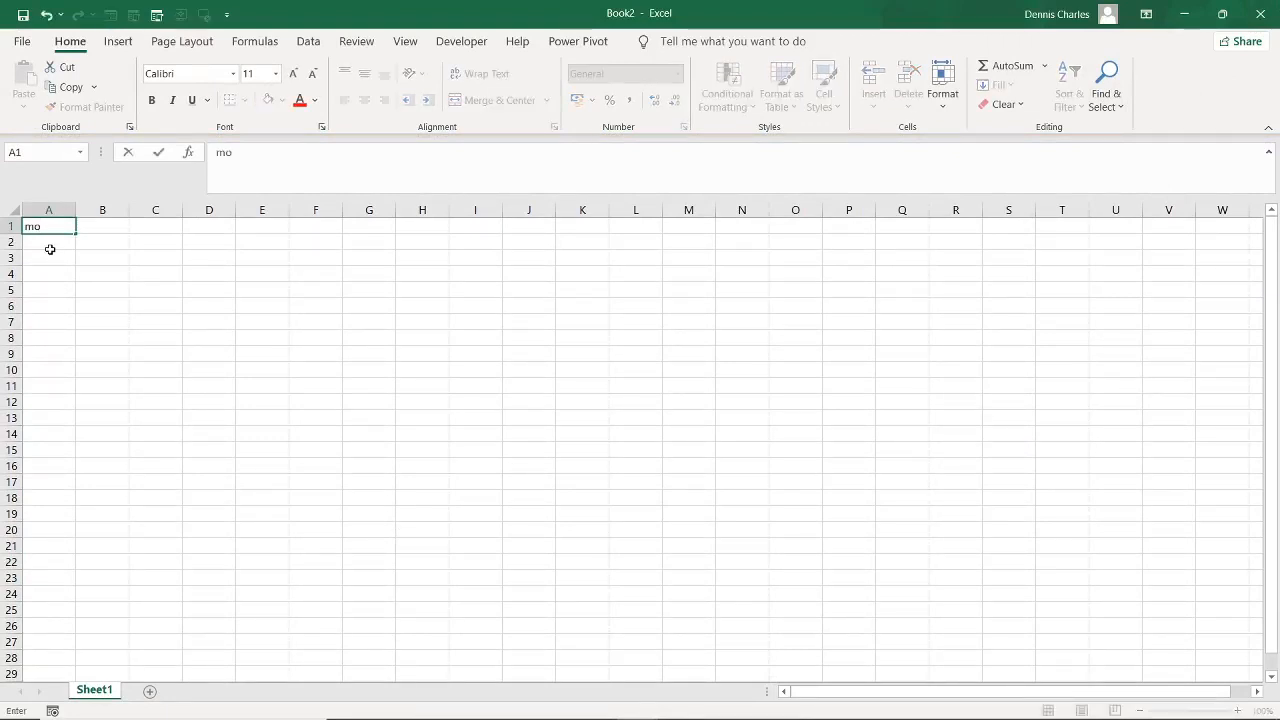
{"action": "key", "text": "BackSpace"}
{"action": "key", "text": "BackSpace"}
{"action": "type", "text": "MONTHS"}
{"action": "left_click", "coordinate": [49, 245]}
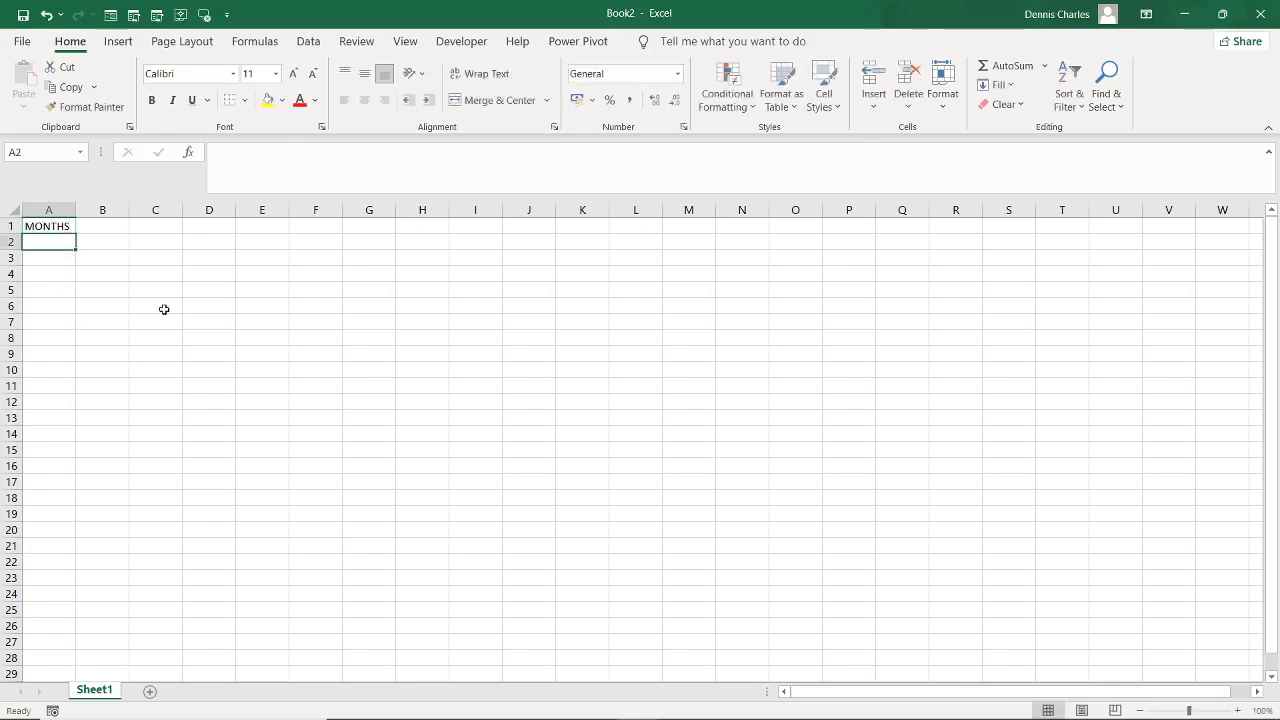
List the months JANUARY to DECEMBER in A2:A13 and widen column A to fit the names
{"action": "type", "text": "JANUARY"}
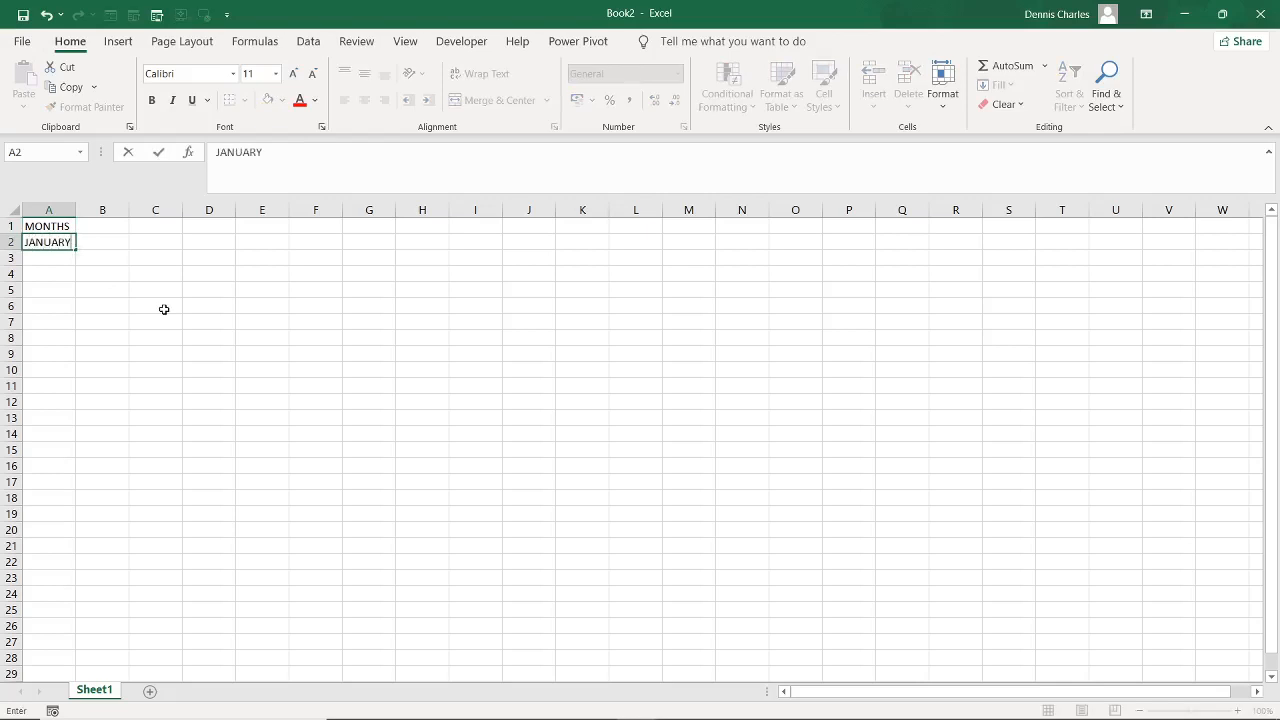
{"action": "key", "text": "Return"}
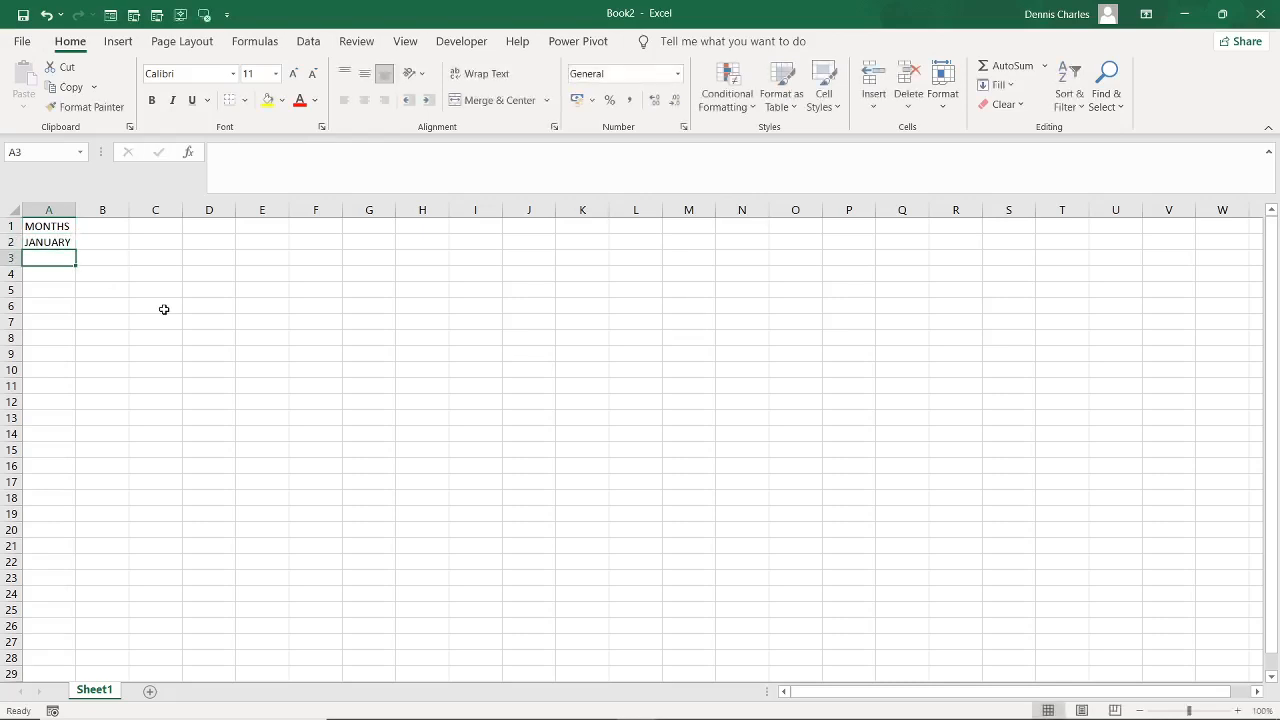
{"action": "type", "text": "FE"}
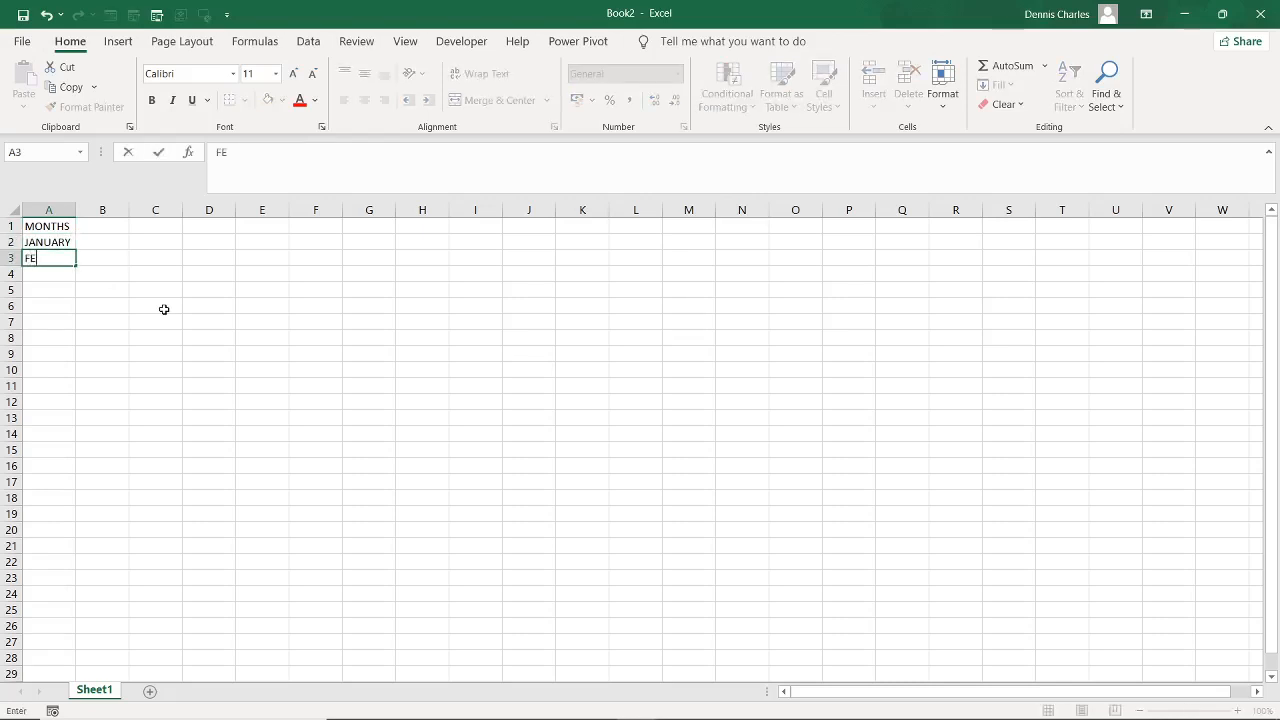
{"action": "type", "text": "BRUARY"}
{"action": "key", "text": "Return"}
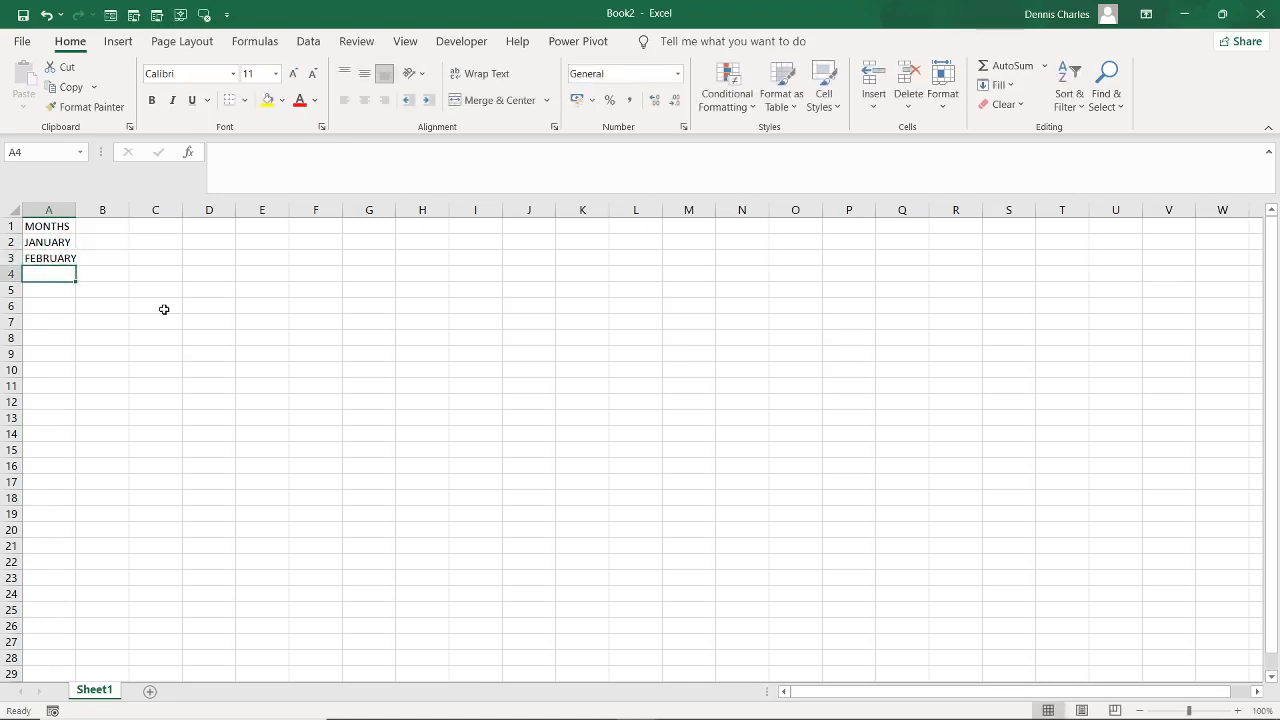
{"action": "left_click_drag", "start_coordinate": [47, 242], "coordinate": [70, 426]}
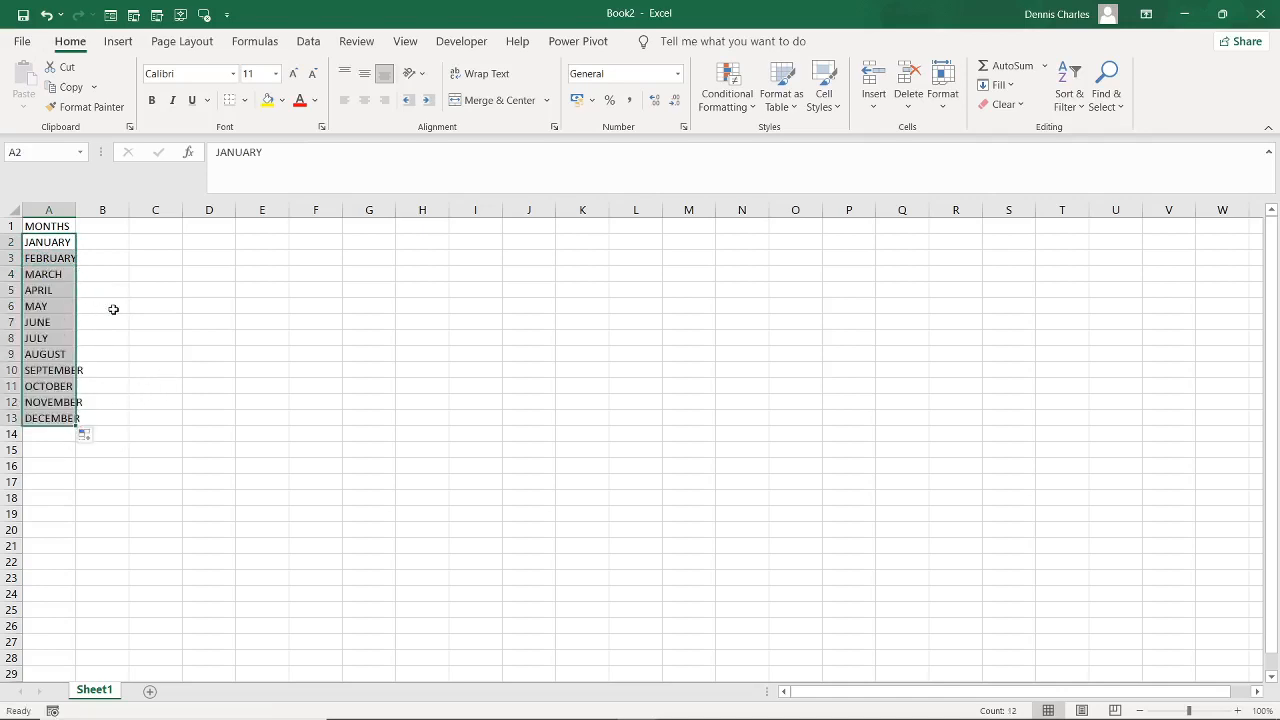
{"action": "left_click", "coordinate": [150, 321]}
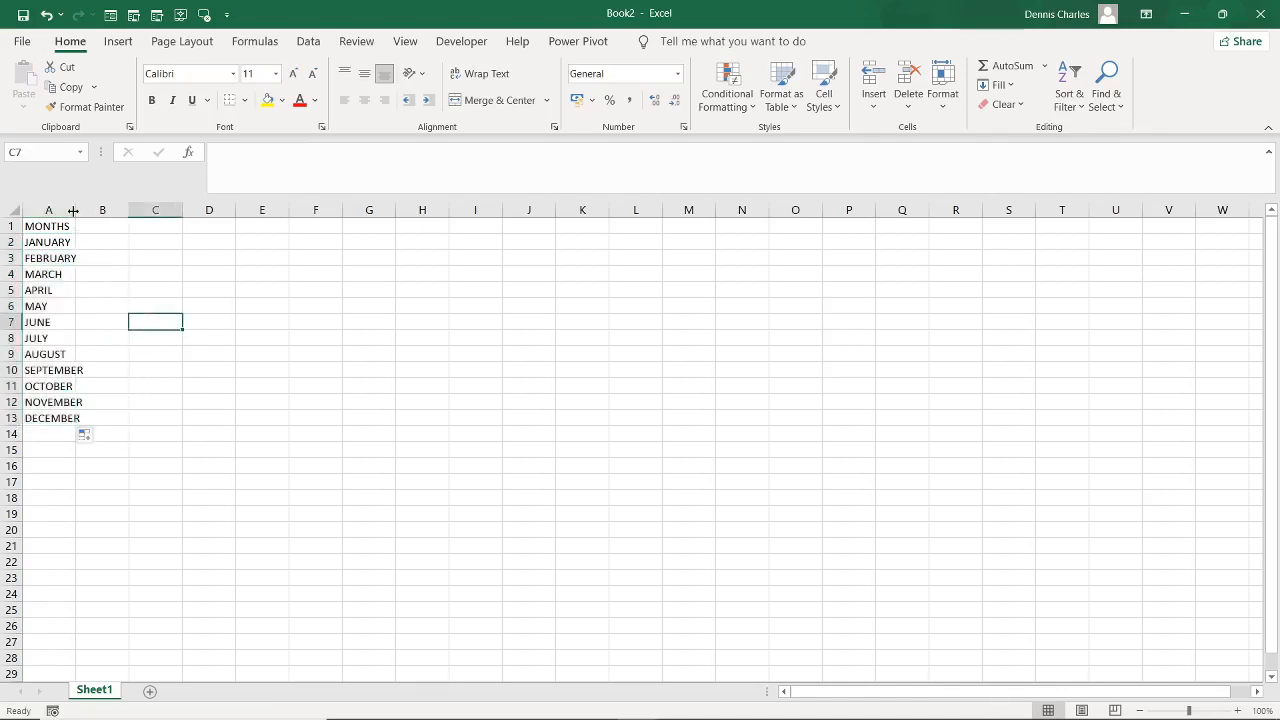
{"action": "left_click_drag", "start_coordinate": [75, 216], "coordinate": [97, 232]}
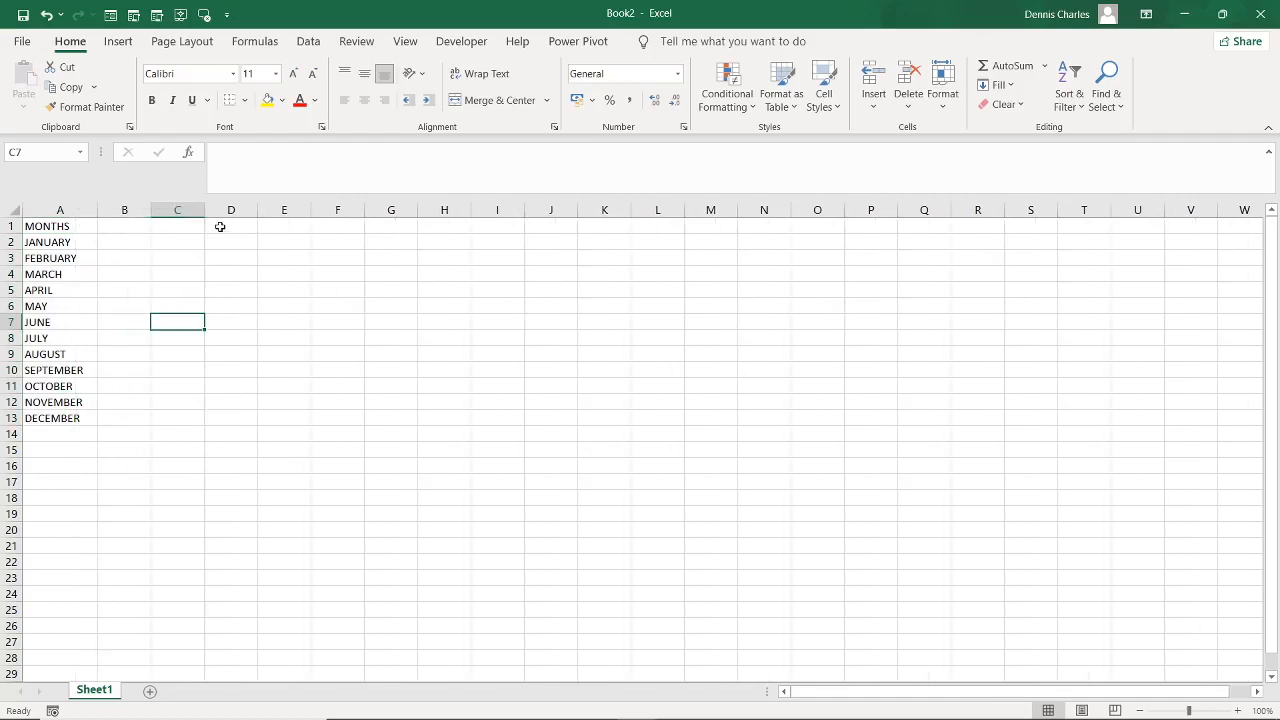
Enter the heading HOLIDAYS in D1 and widen column D
{"action": "left_click", "coordinate": [220, 227]}
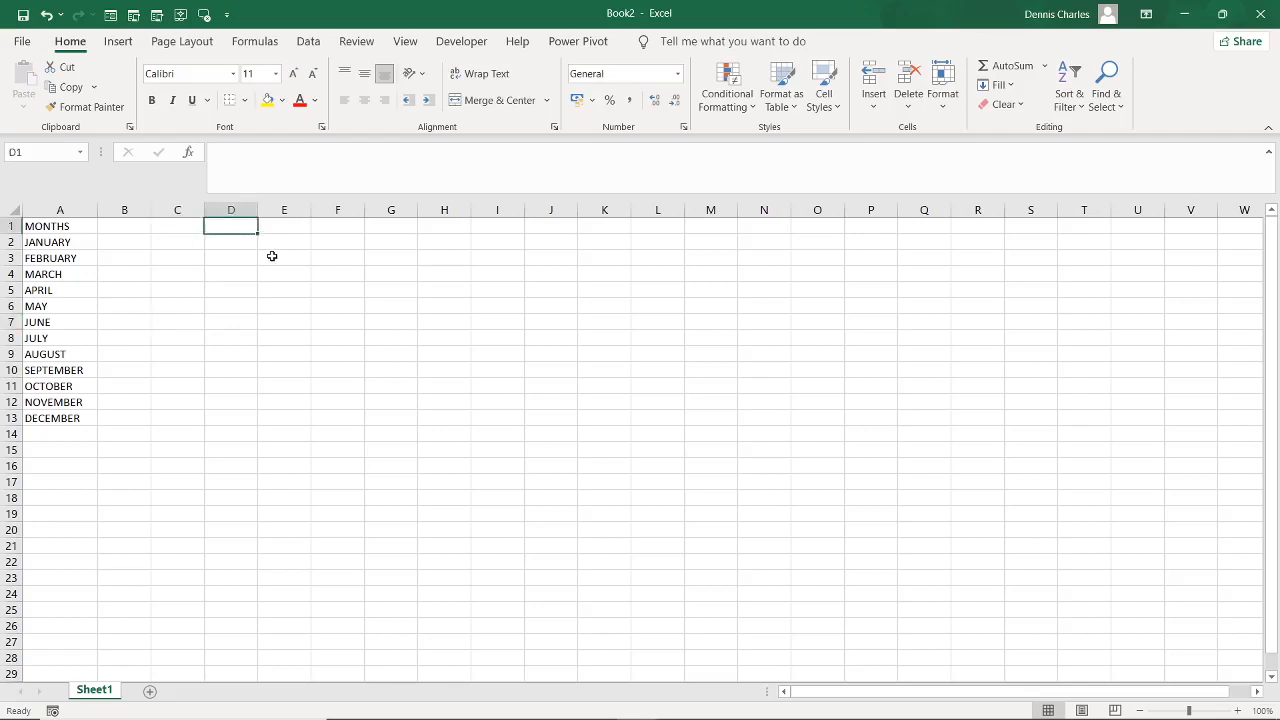
{"action": "type", "text": "HO"}
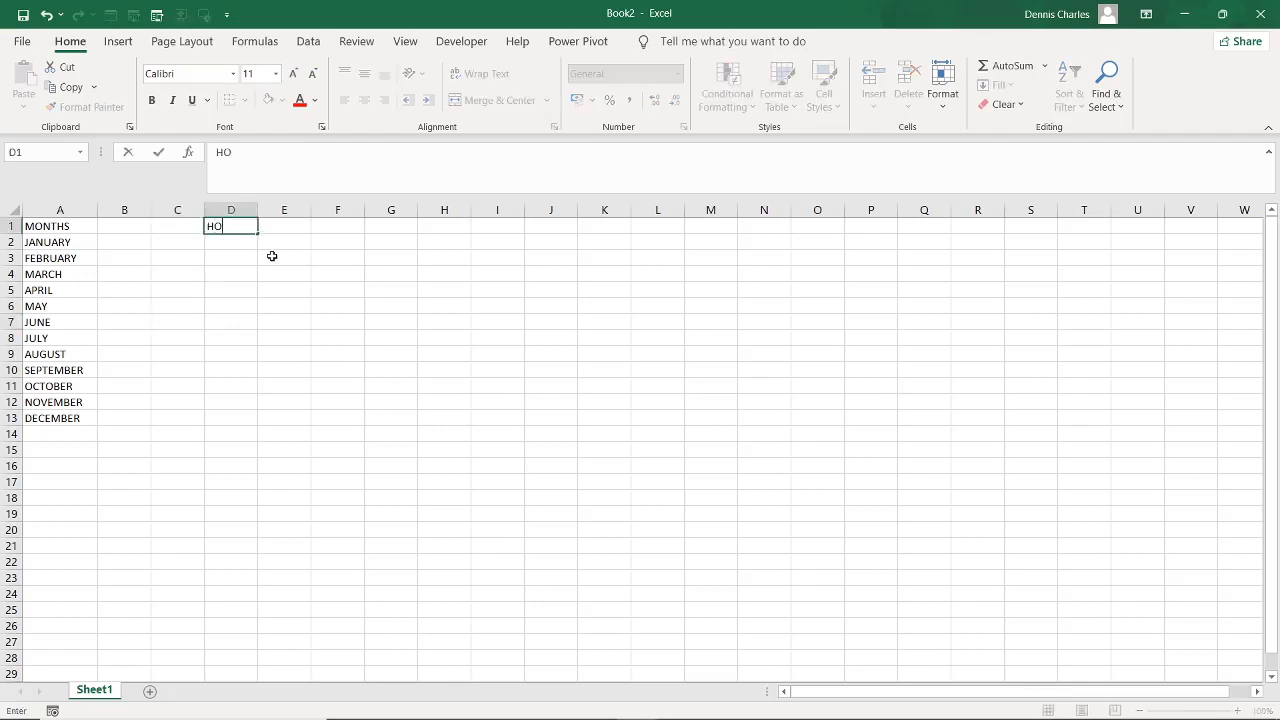
{"action": "type", "text": "LIDAYS"}
{"action": "left_click", "coordinate": [238, 246]}
{"action": "left_click_drag", "start_coordinate": [257, 205], "coordinate": [289, 257]}
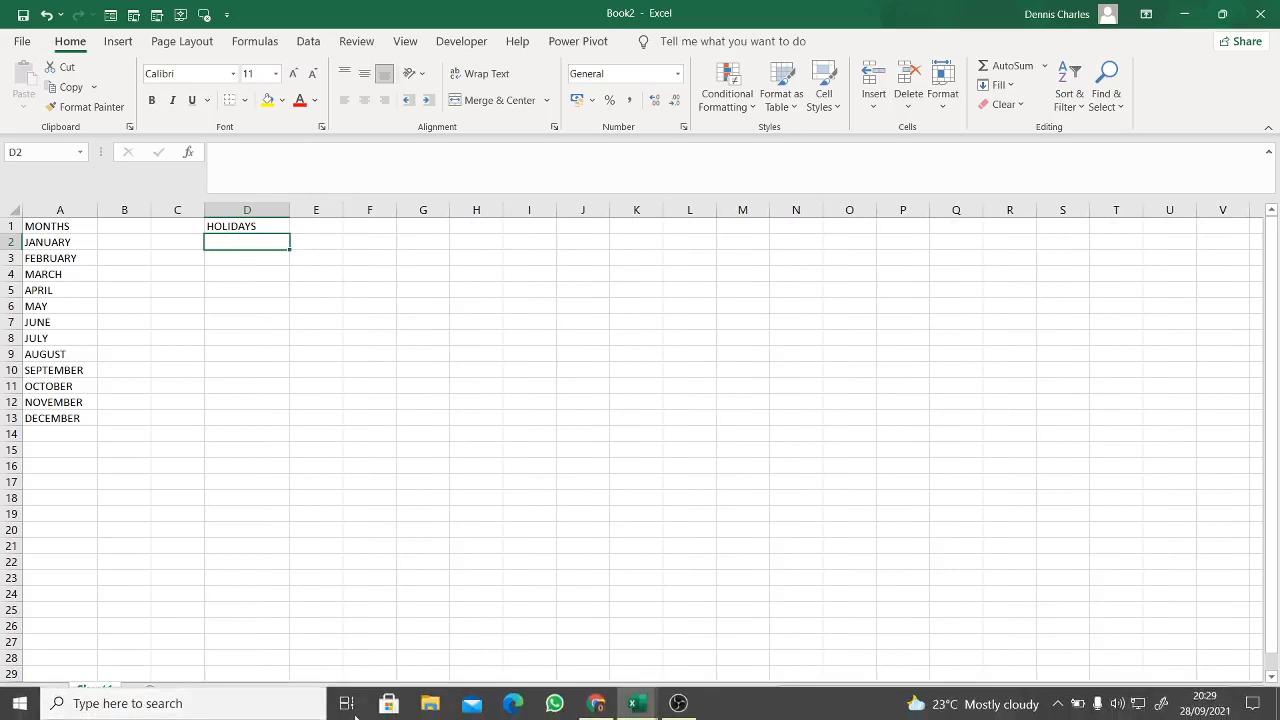
Switch to the AUTOMATIC REGISTER workbook and copy the holiday dates in D2:D13 of the ASSIST sheet
{"action": "mouse_move", "coordinate": [645, 710]}
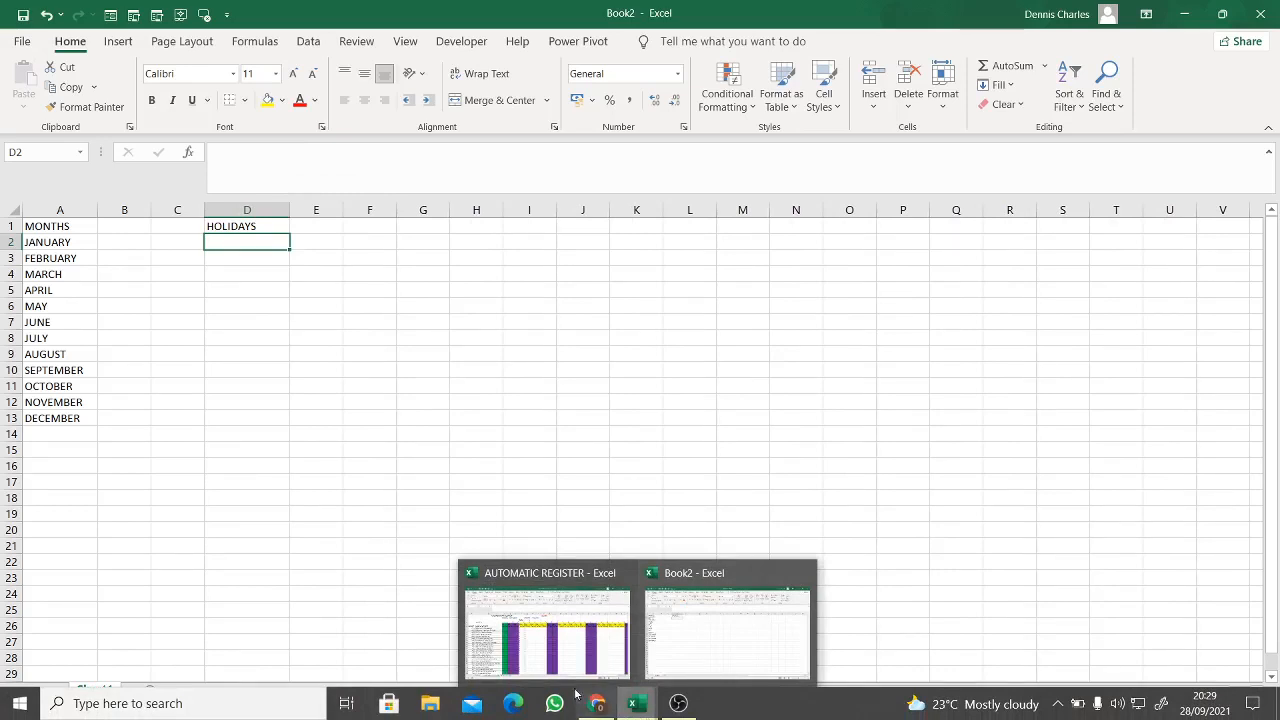
{"action": "left_click", "coordinate": [547, 625]}
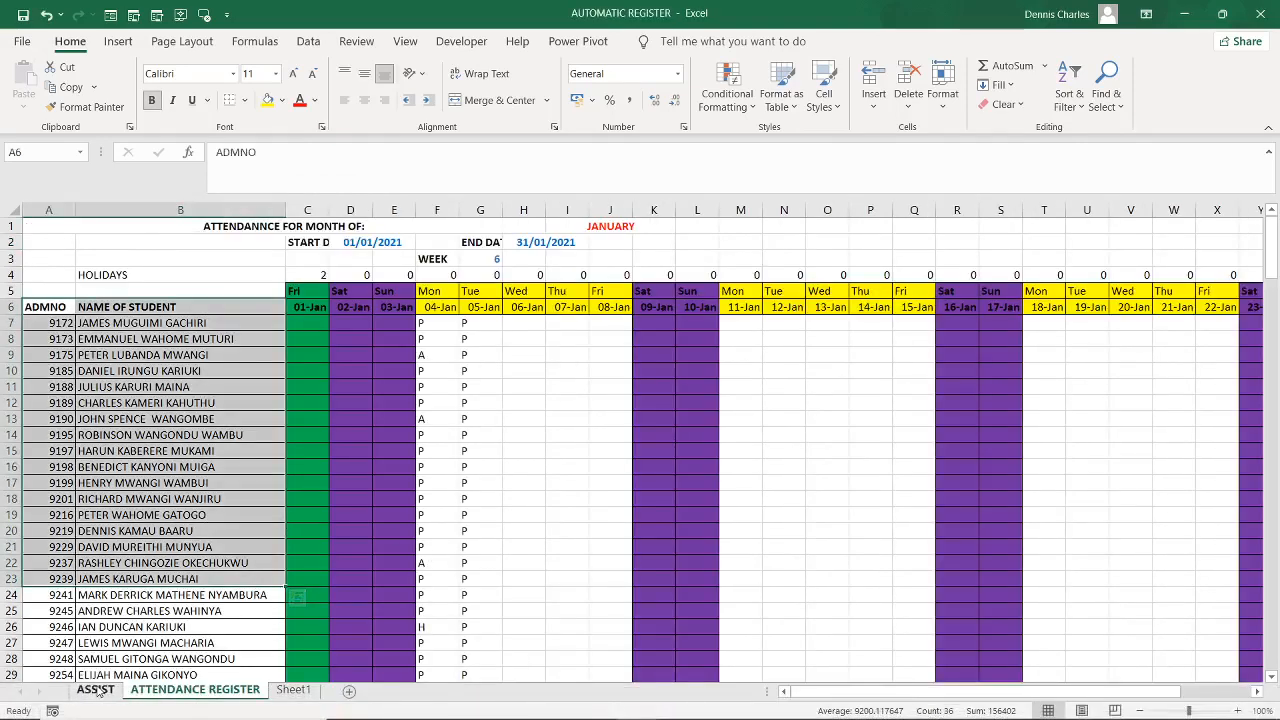
{"action": "left_click", "coordinate": [95, 690]}
{"action": "left_click_drag", "start_coordinate": [326, 241], "coordinate": [328, 430]}
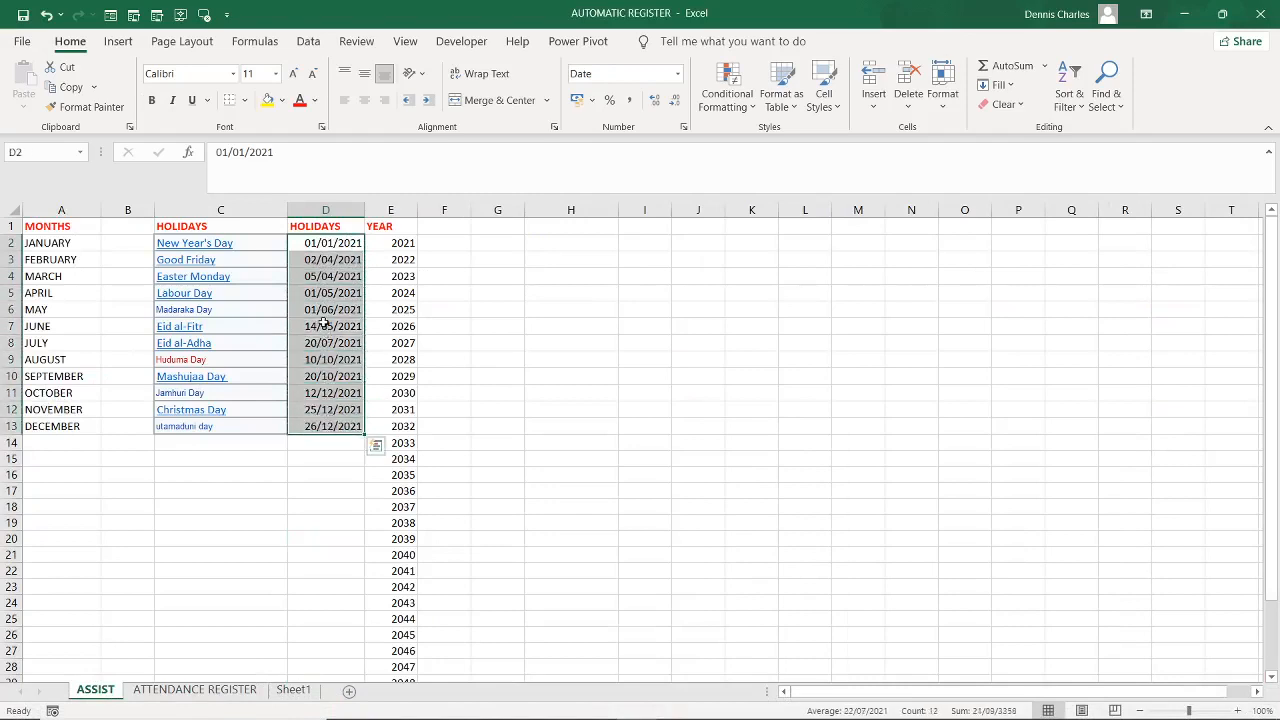
{"action": "right_click", "coordinate": [325, 326]}
{"action": "left_click", "coordinate": [388, 302]}
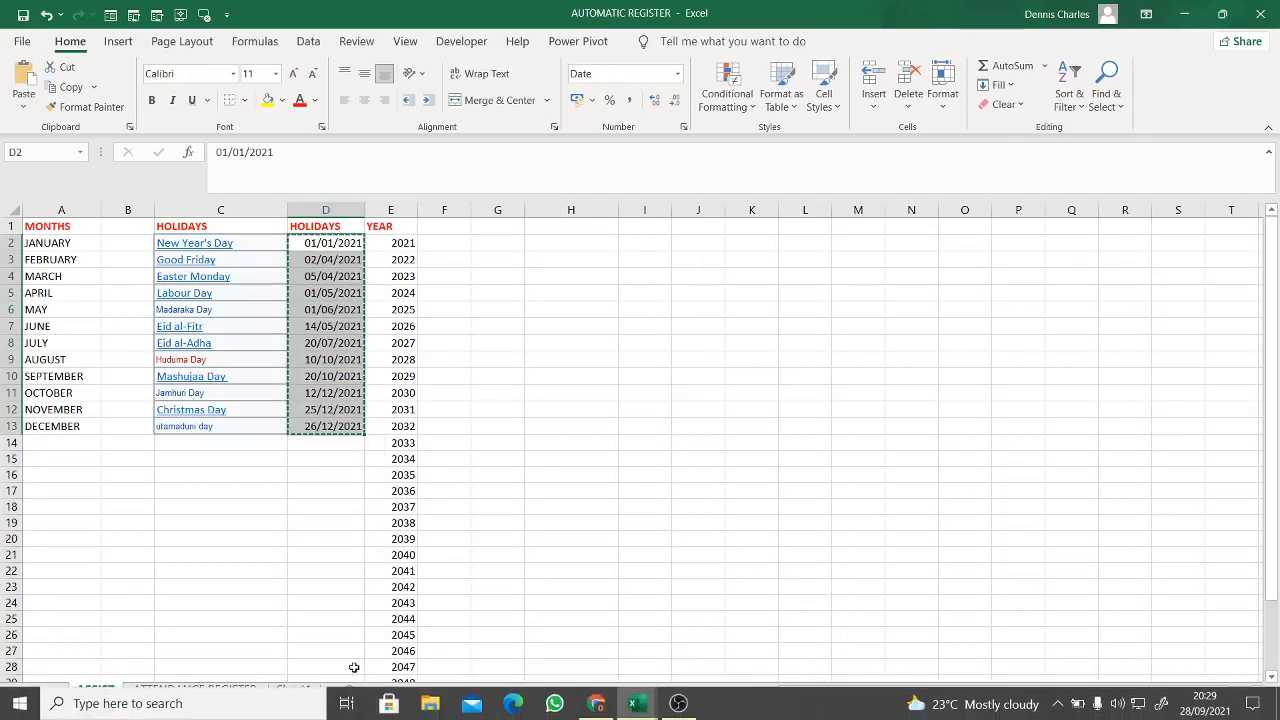
Switch back to the new workbook and paste the copied holiday dates into column D starting at D2
{"action": "mouse_move", "coordinate": [632, 703]}
{"action": "left_click", "coordinate": [675, 666]}
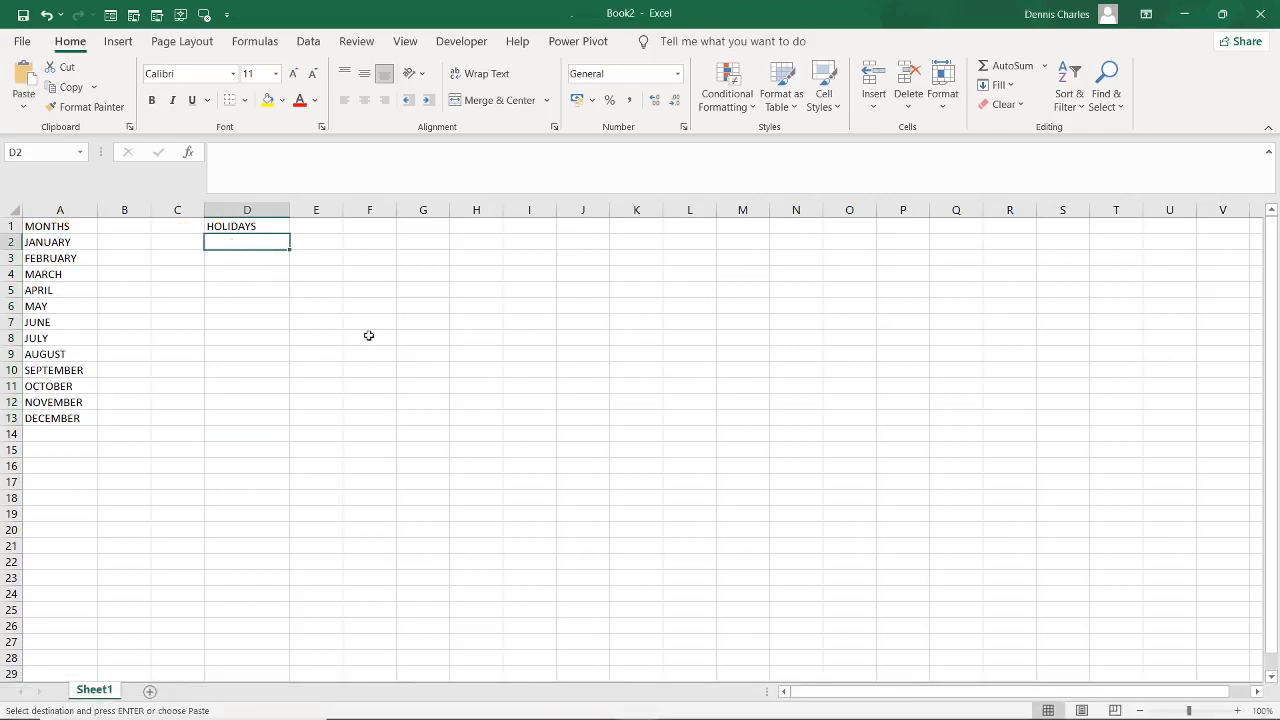
{"action": "key", "text": "ctrl+v"}
{"action": "left_click", "coordinate": [280, 500]}
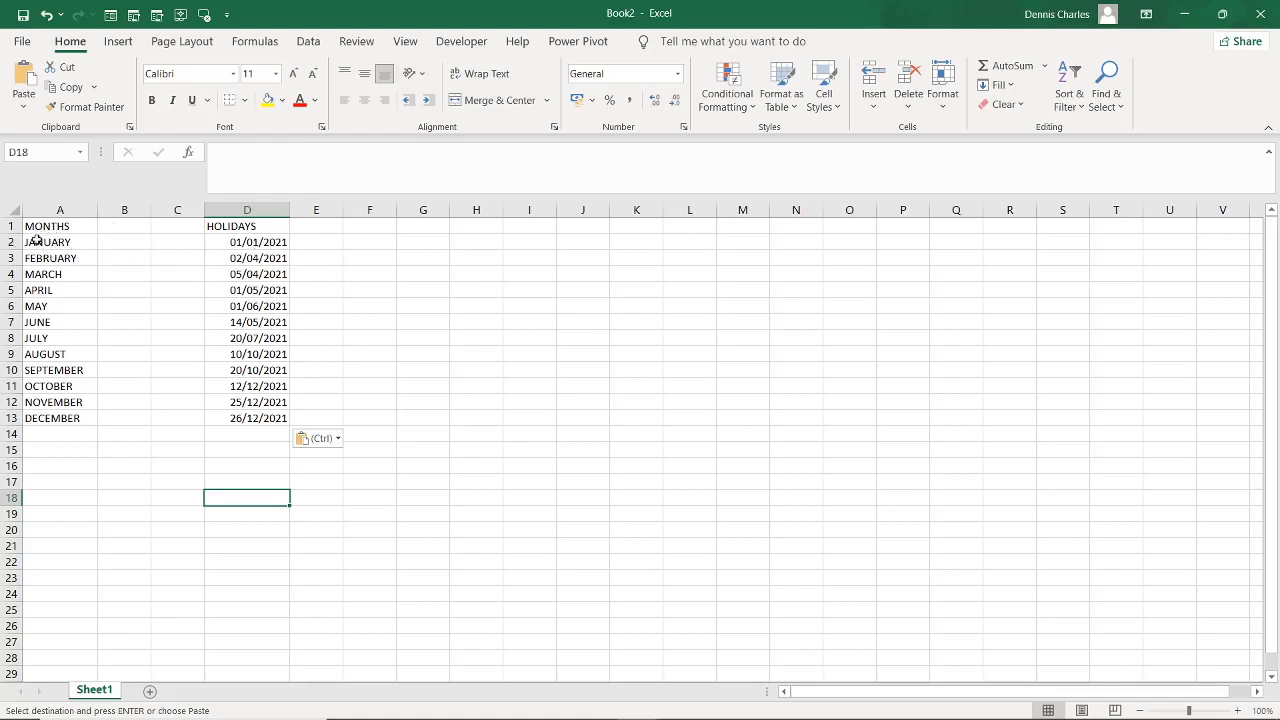
Define the workbook-scoped name MONTHS for the month list in A2:A13
{"action": "left_click_drag", "start_coordinate": [37, 243], "coordinate": [75, 421]}
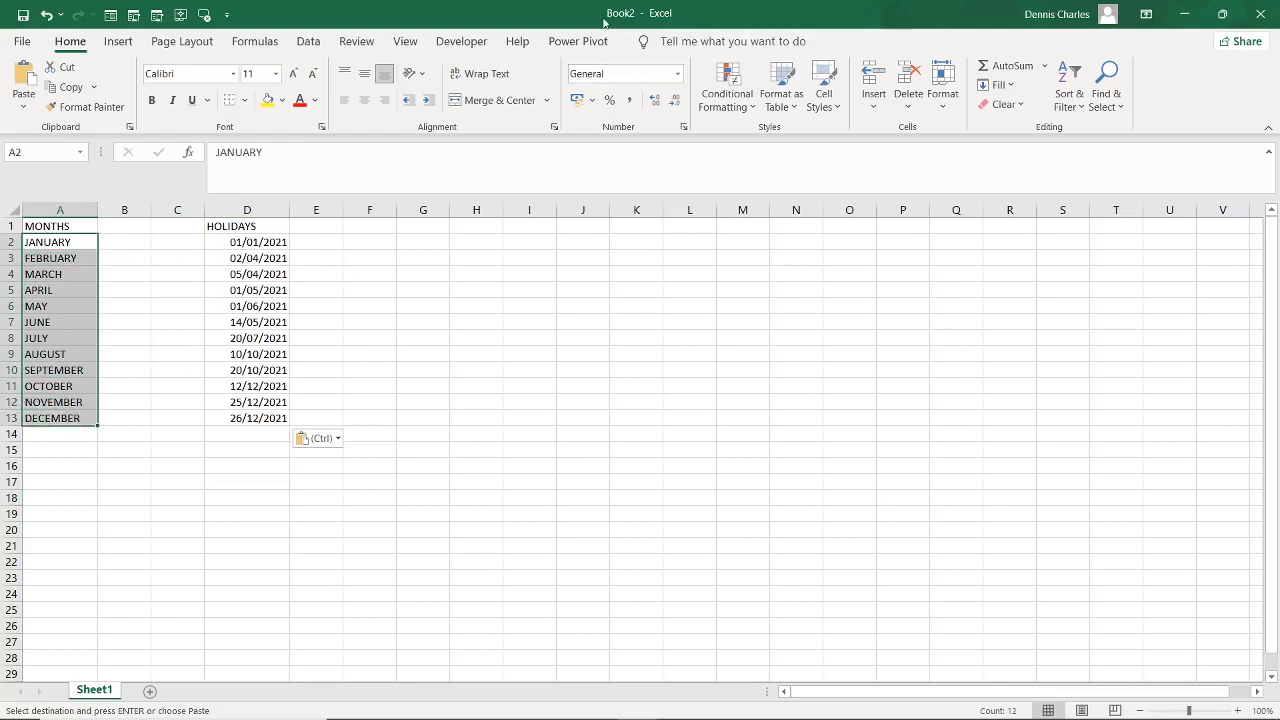
{"action": "left_click", "coordinate": [255, 42]}
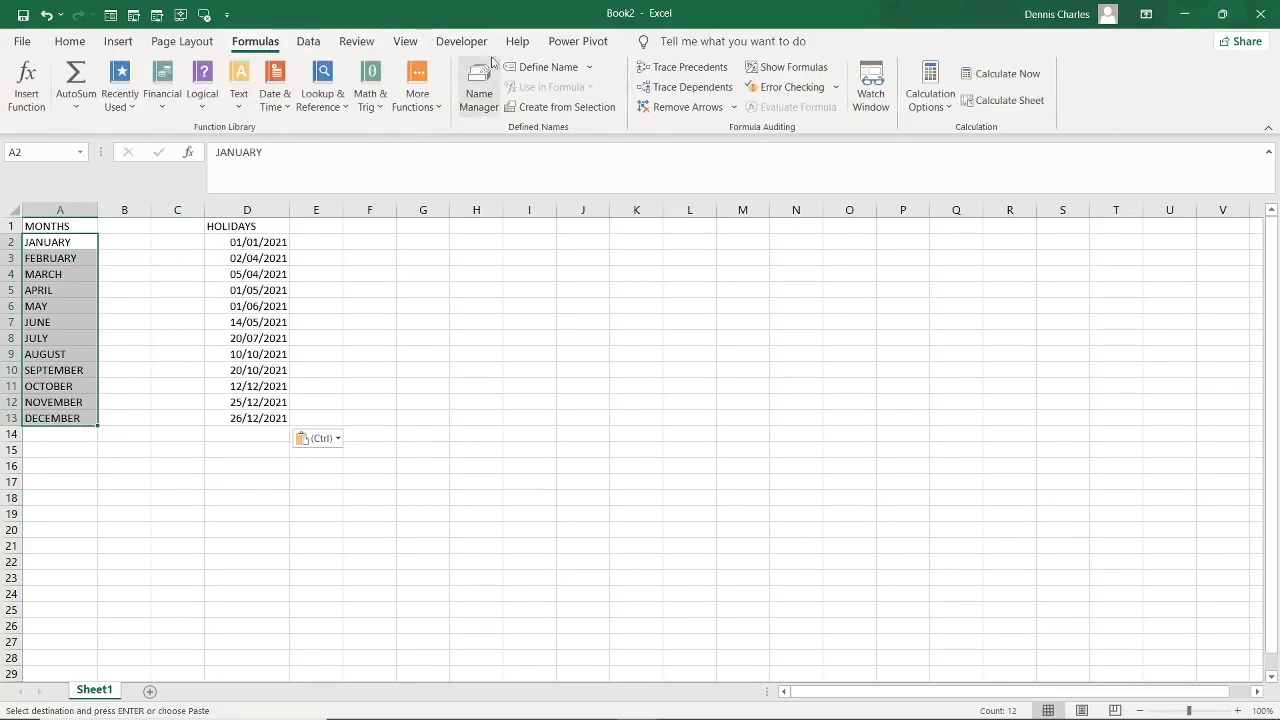
{"action": "left_click", "coordinate": [546, 67]}
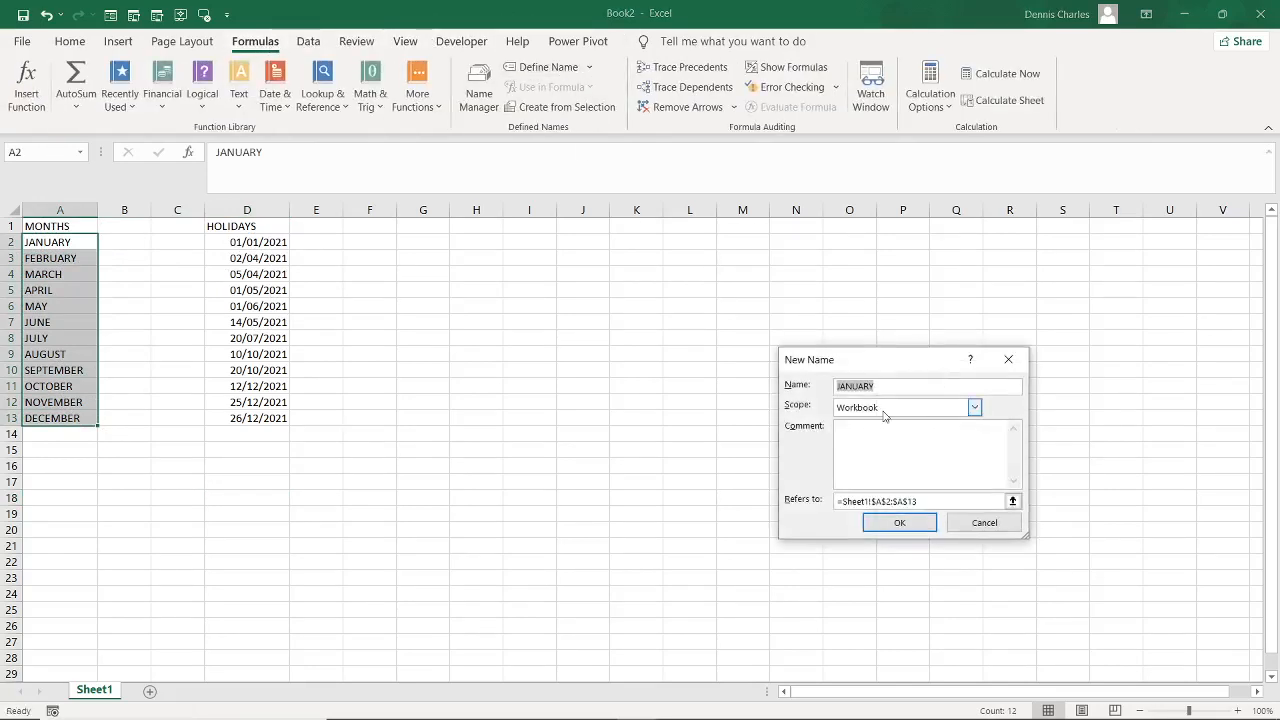
{"action": "type", "text": "MONTHS"}
{"action": "left_click", "coordinate": [900, 525]}
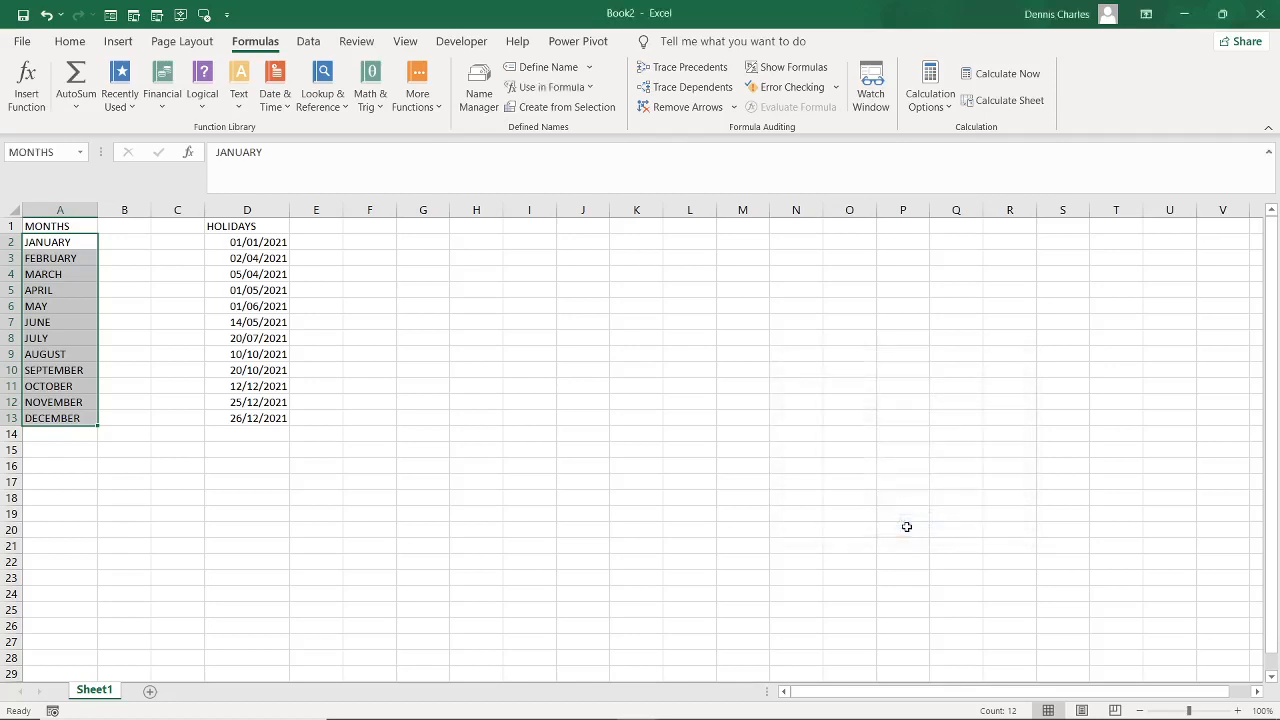
Define the workbook-scoped name HOLIDAYS for the holiday dates in D2:D13
{"action": "left_click", "coordinate": [227, 322]}
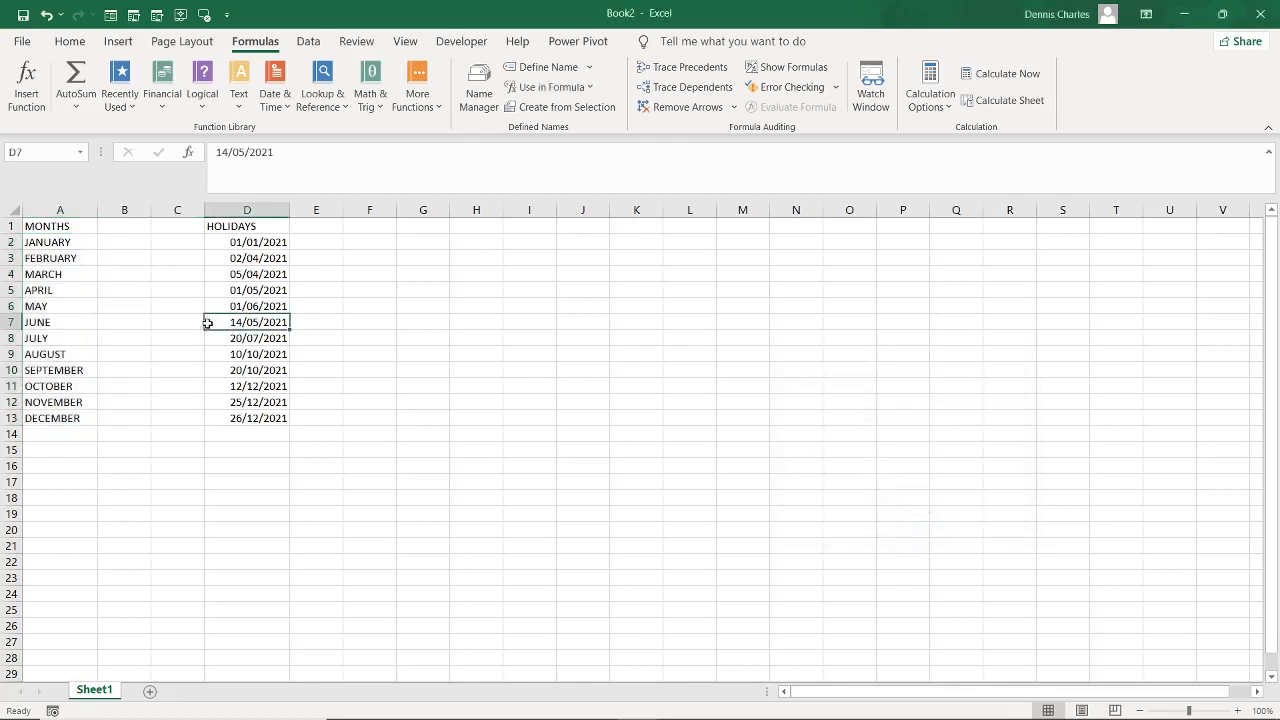
{"action": "left_click_drag", "start_coordinate": [220, 249], "coordinate": [271, 416]}
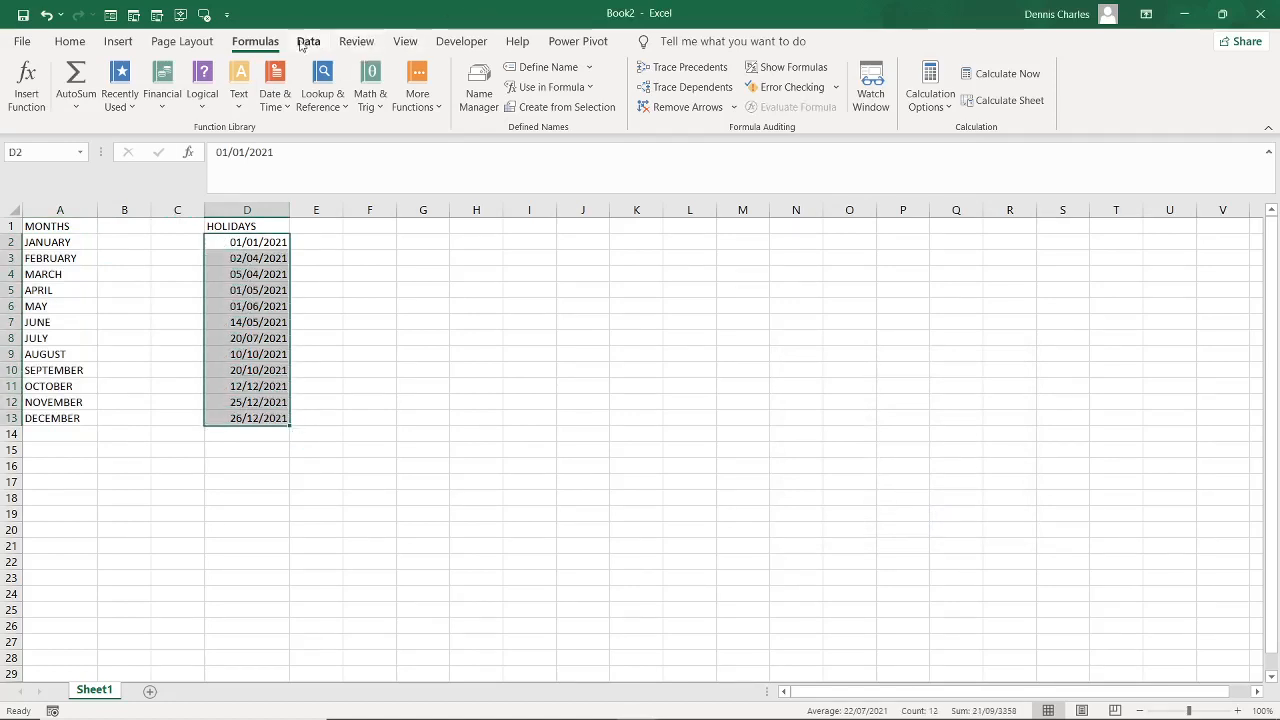
{"action": "left_click", "coordinate": [557, 70]}
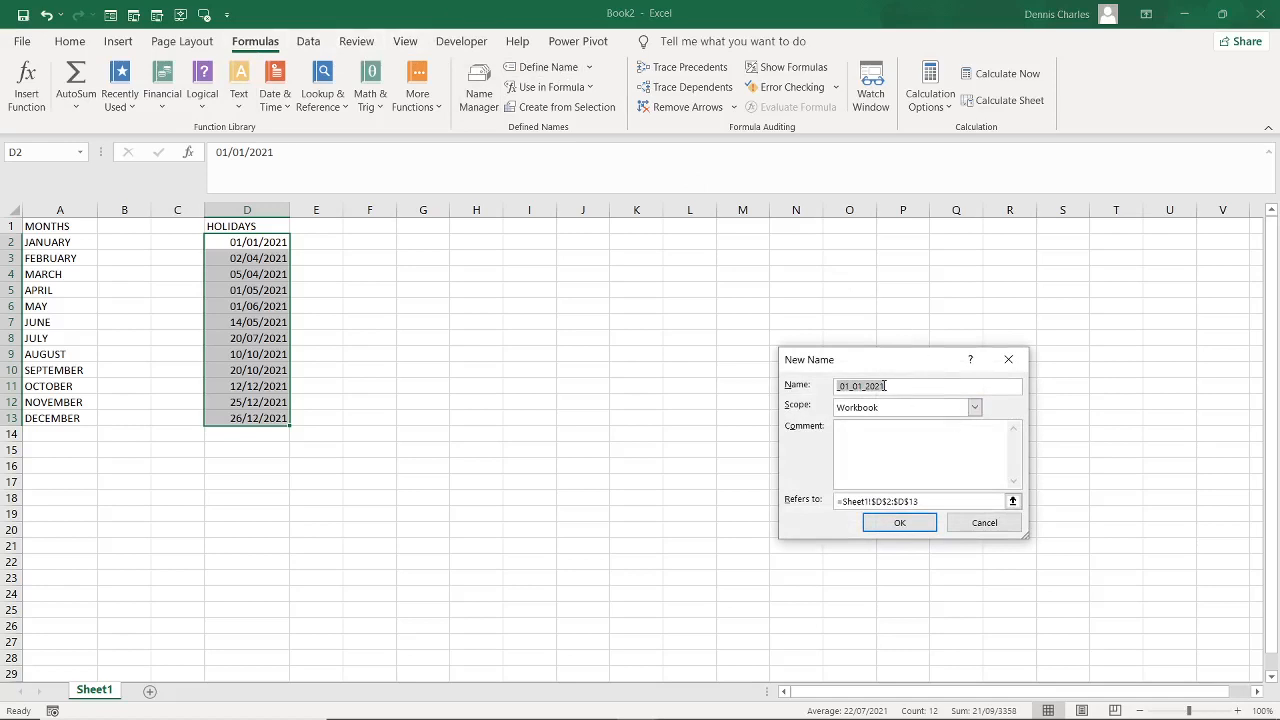
{"action": "type", "text": "HOLIDAYS"}
{"action": "left_click", "coordinate": [899, 522]}
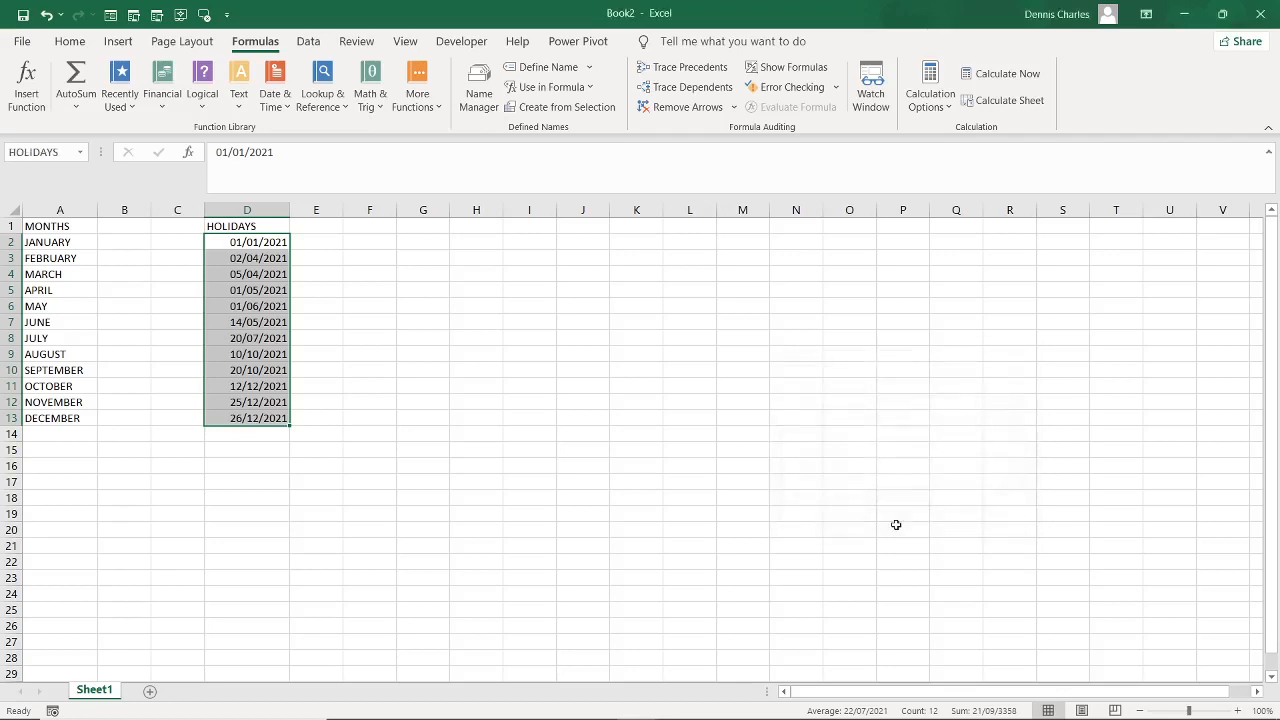
{"action": "left_click", "coordinate": [614, 487]}
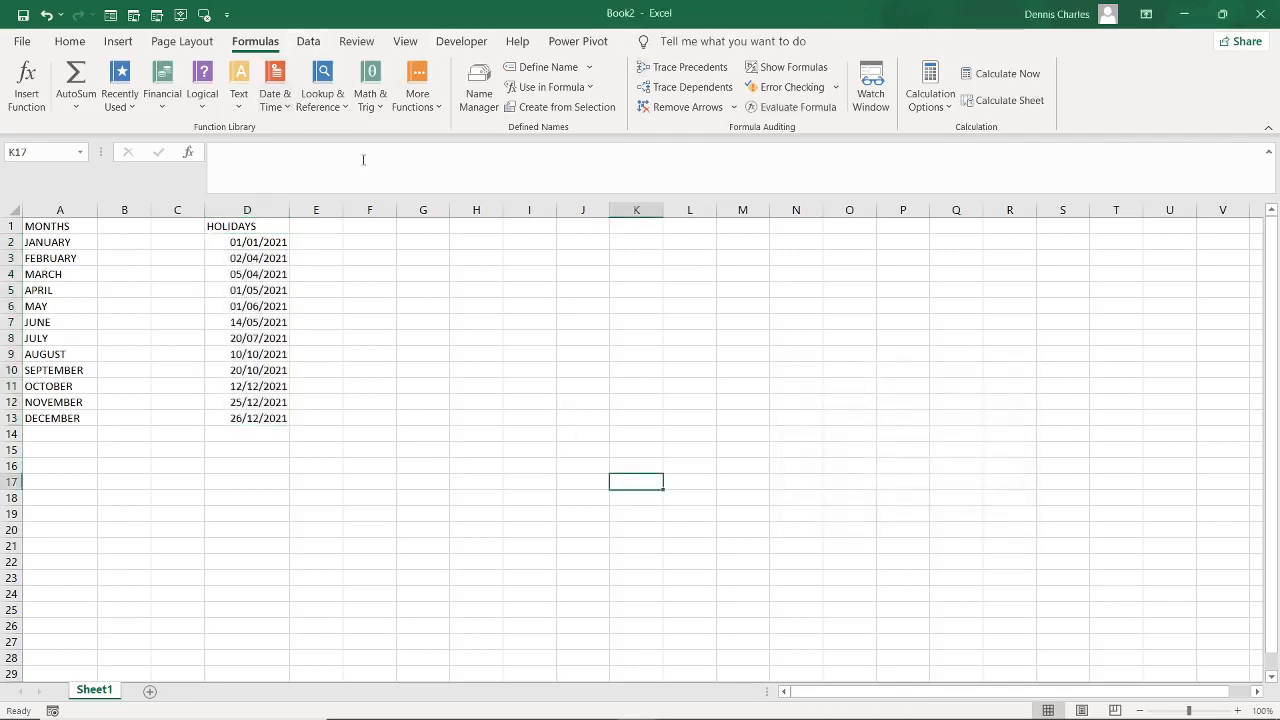
Add a new worksheet and merge and center cells A1:G1 on it
{"action": "left_click", "coordinate": [149, 691]}
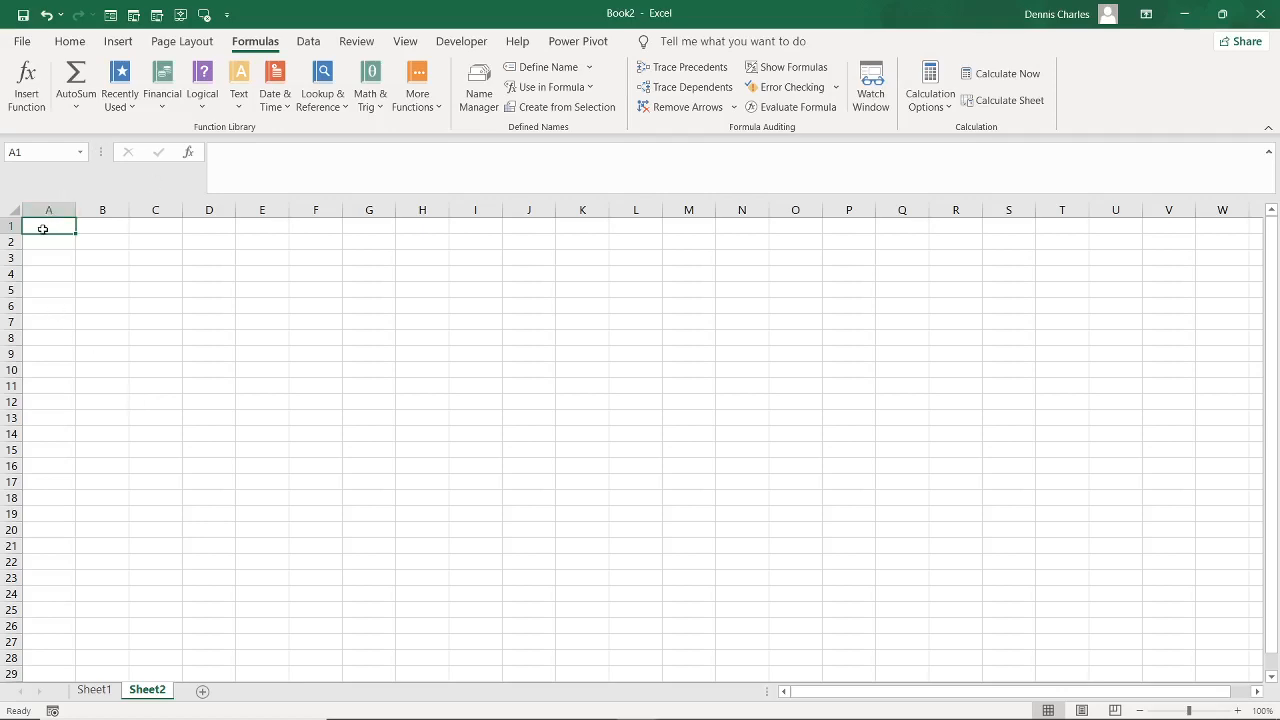
{"action": "left_click_drag", "start_coordinate": [43, 229], "coordinate": [377, 229]}
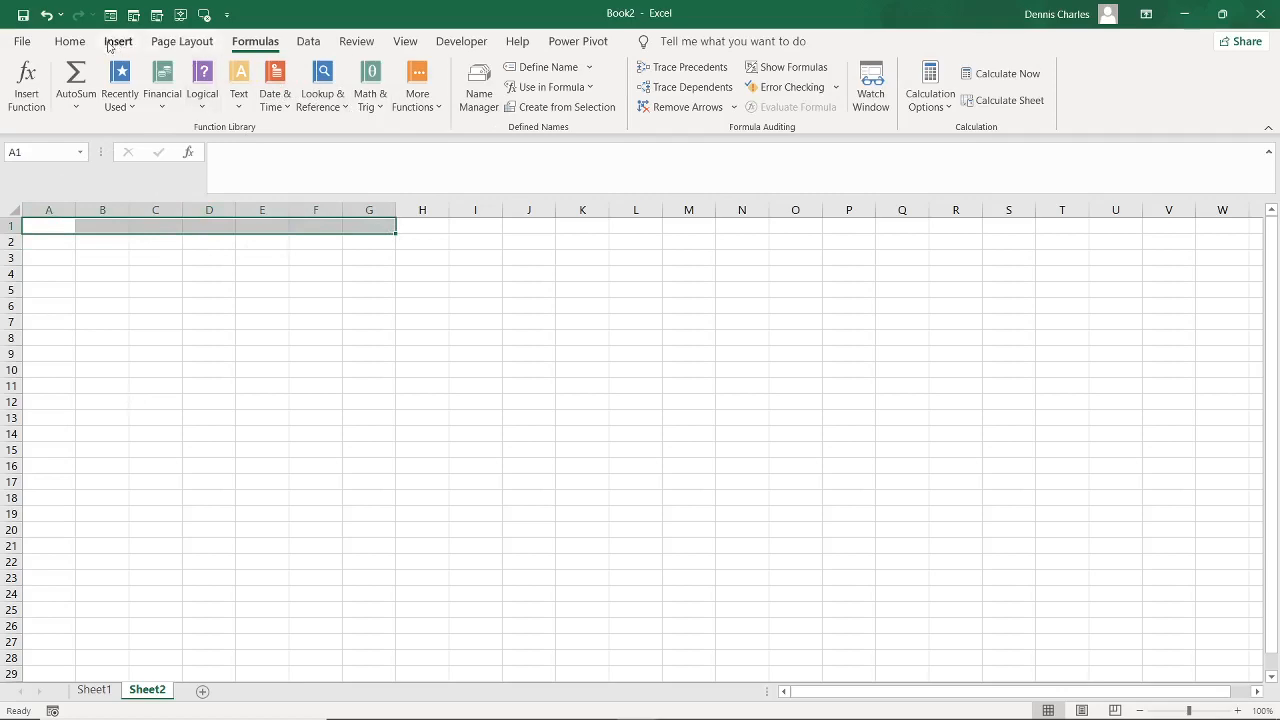
{"action": "left_click", "coordinate": [70, 41]}
{"action": "left_click", "coordinate": [505, 100]}
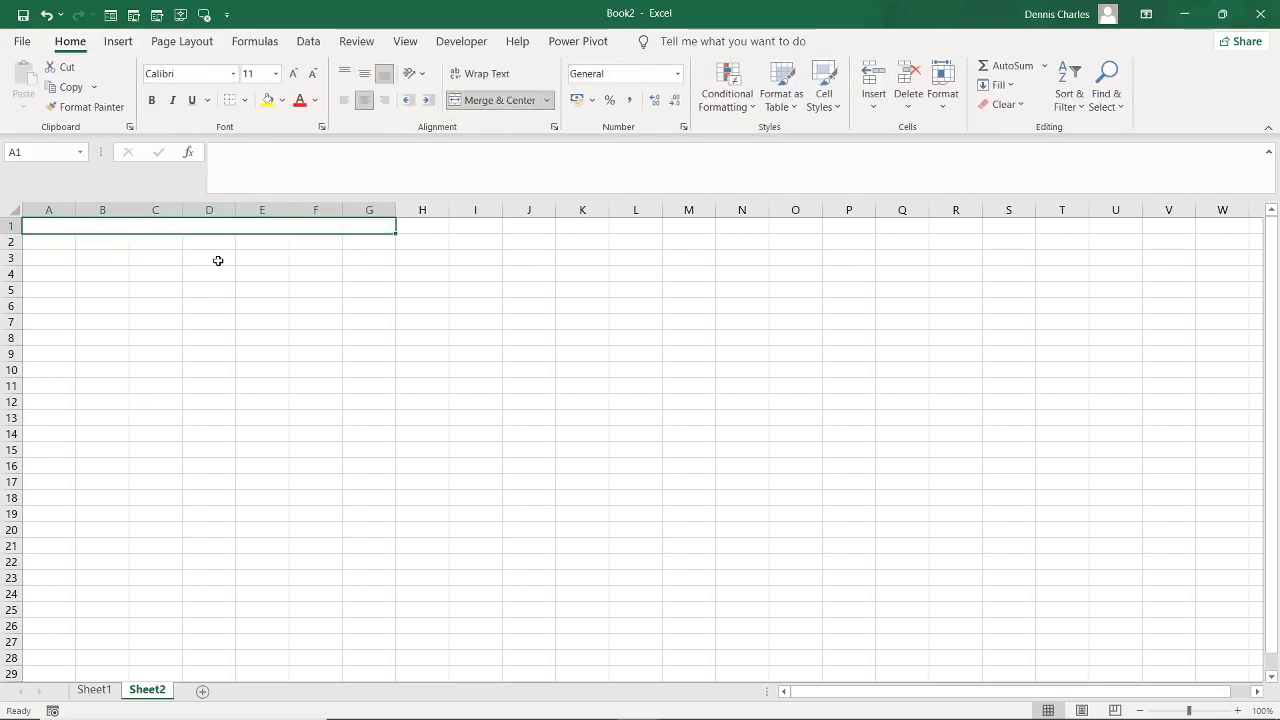
Enter the title ATTENDANCE FOR THE MONTH OF: in the merged cell A1
{"action": "type", "text": "ATTE"}
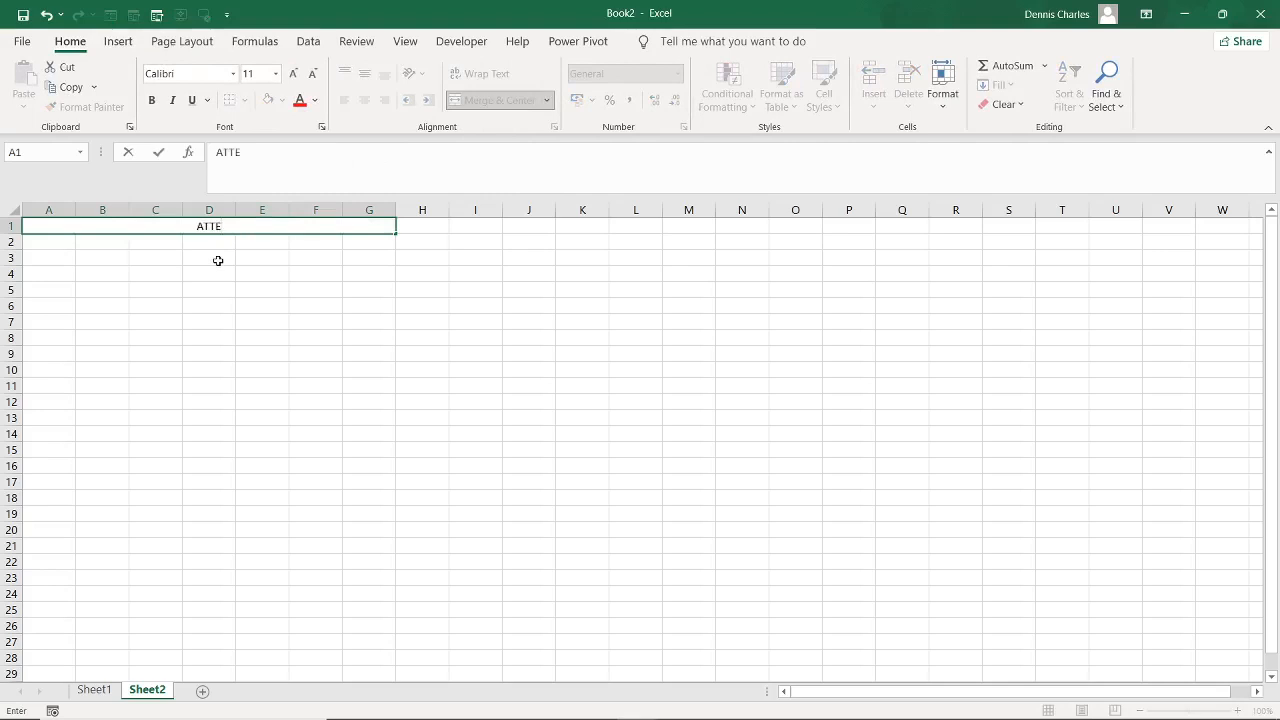
{"action": "type", "text": "NDANCE"}
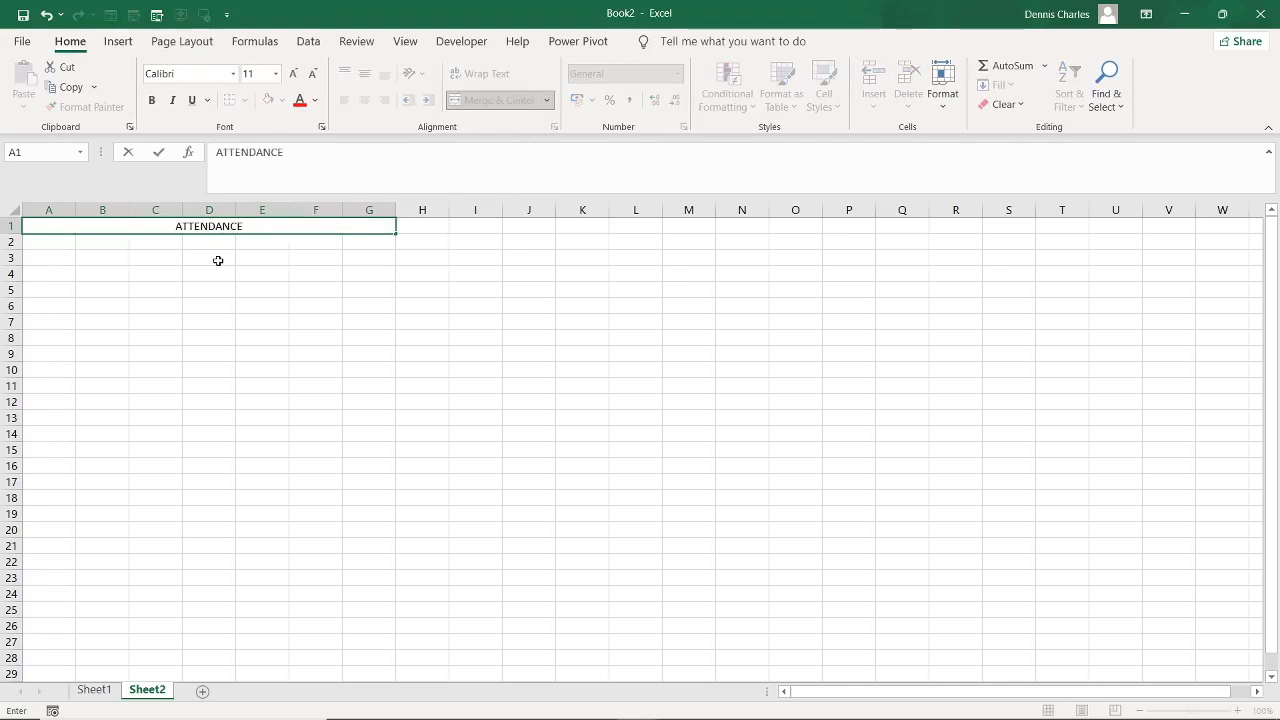
{"action": "type", "text": " FOR T"}
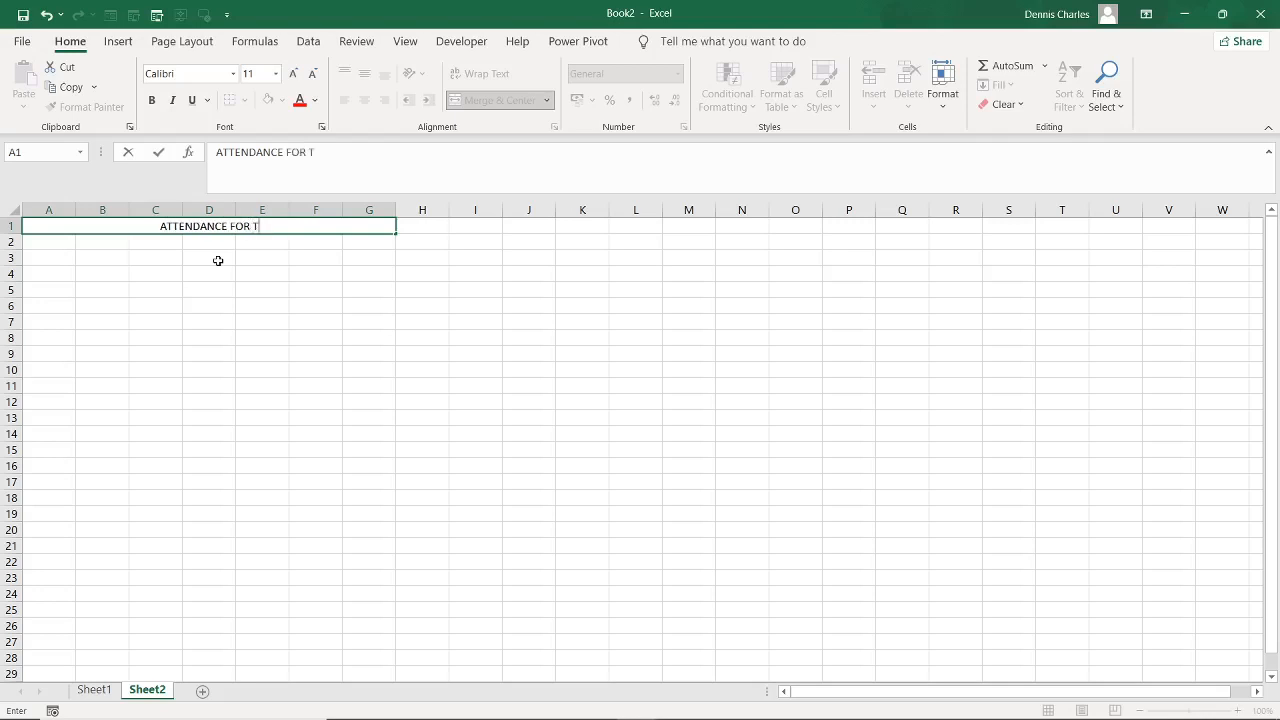
{"action": "type", "text": "HE MON"}
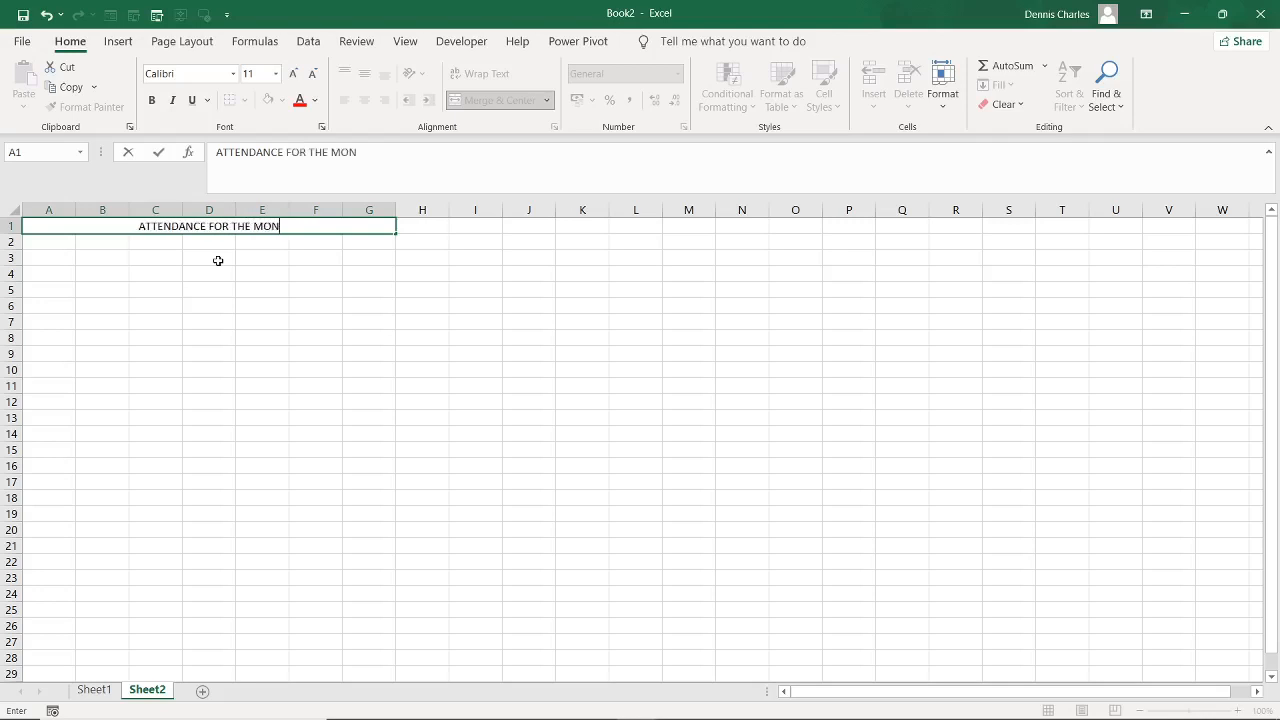
{"action": "type", "text": "TH"}
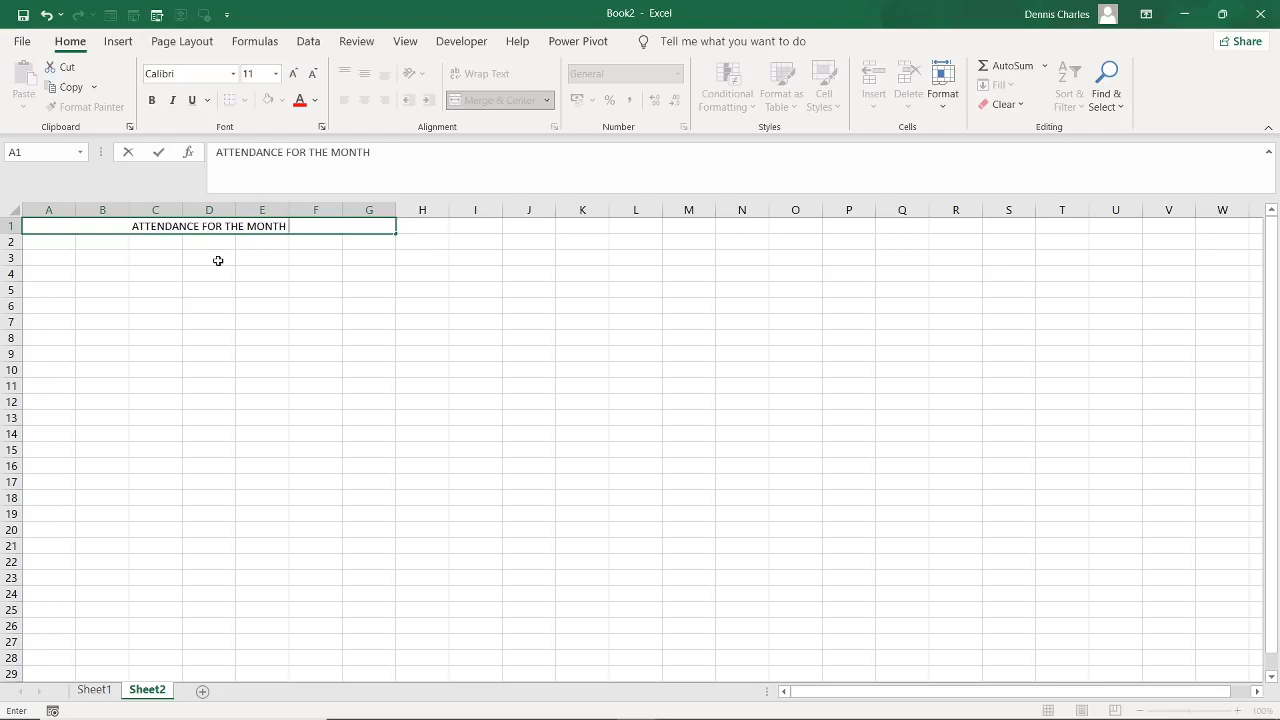
{"action": "type", "text": " OF"}
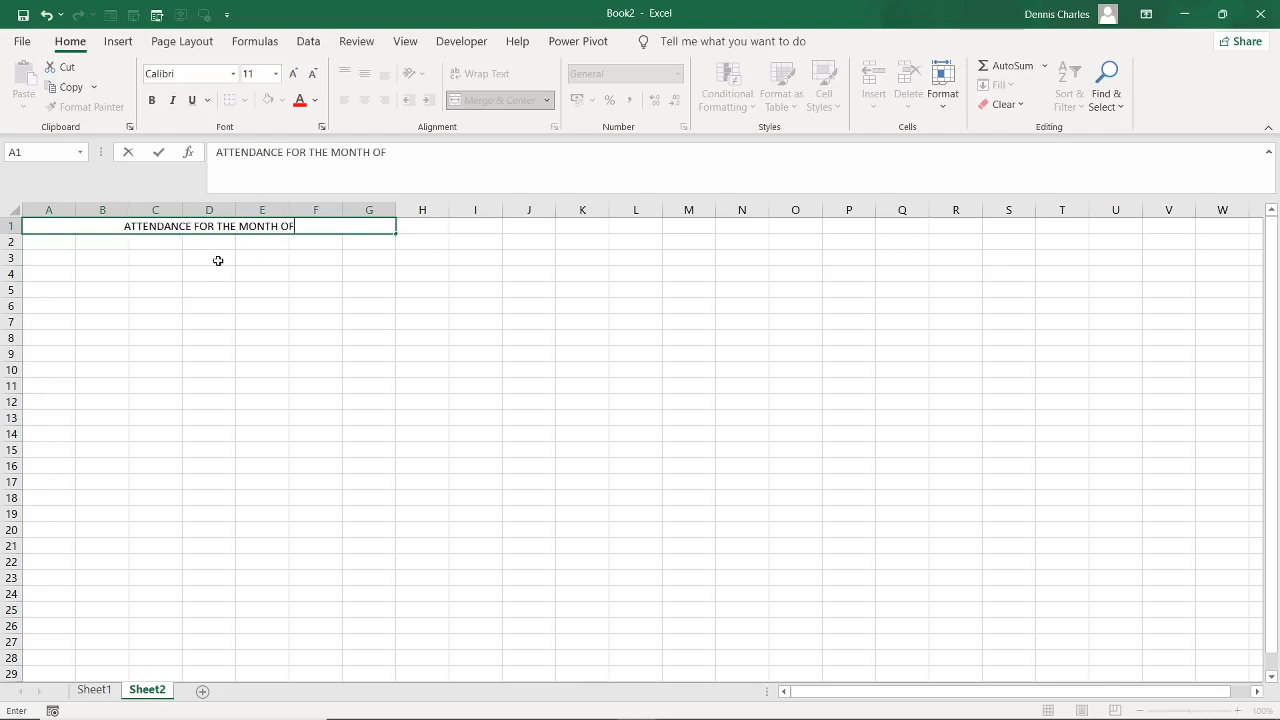
{"action": "type", "text": ":"}
{"action": "left_click", "coordinate": [310, 340]}
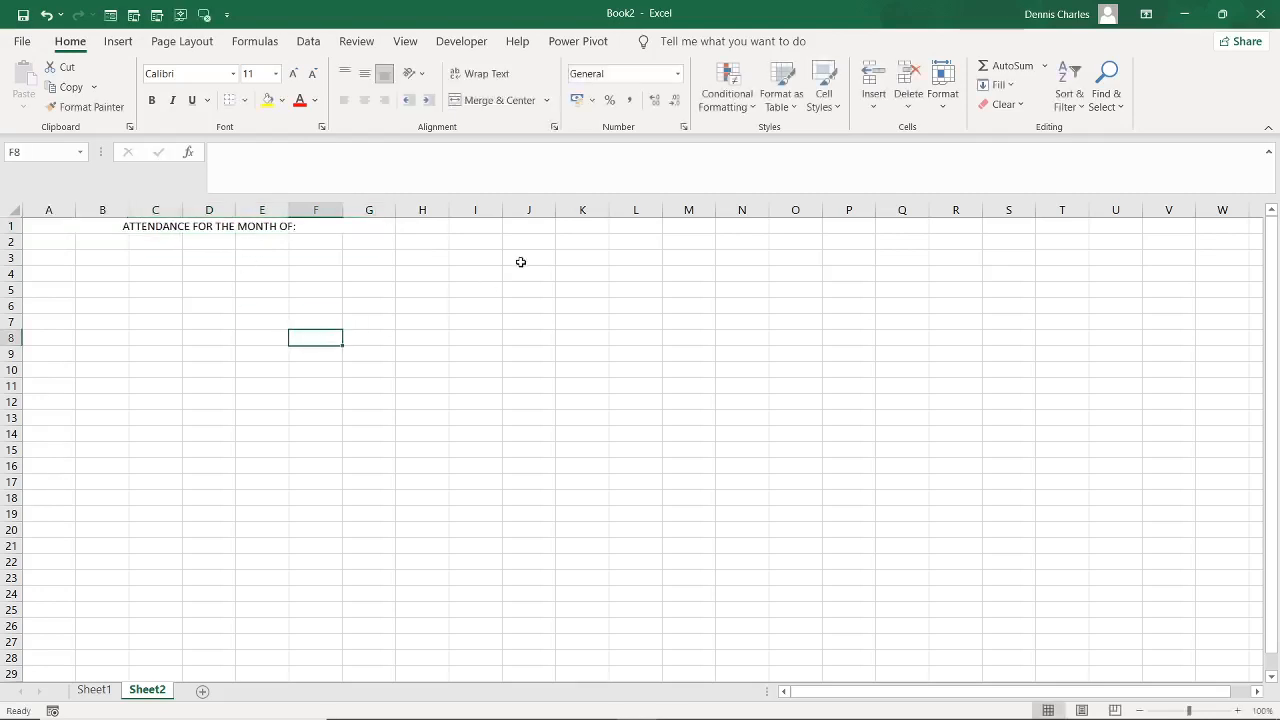
Merge and center cells I1:J1 beside the title as the month selection cell
{"action": "left_click", "coordinate": [479, 226]}
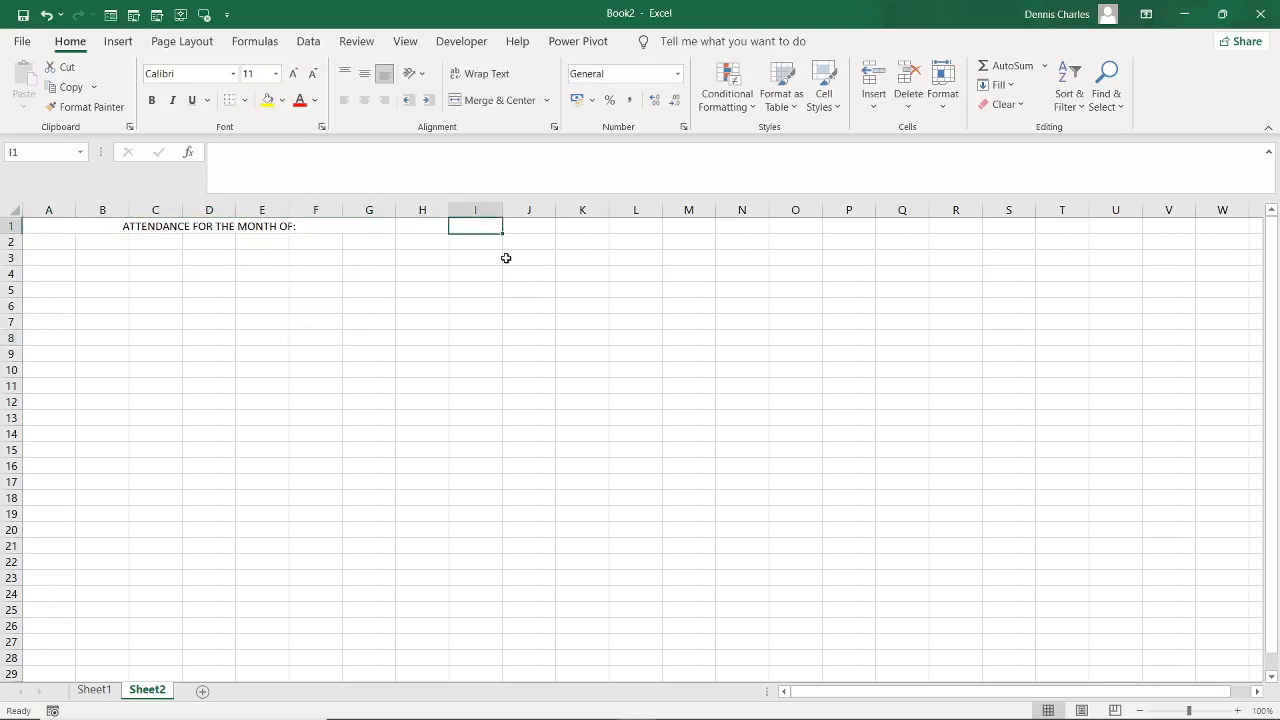
{"action": "left_click", "coordinate": [528, 230]}
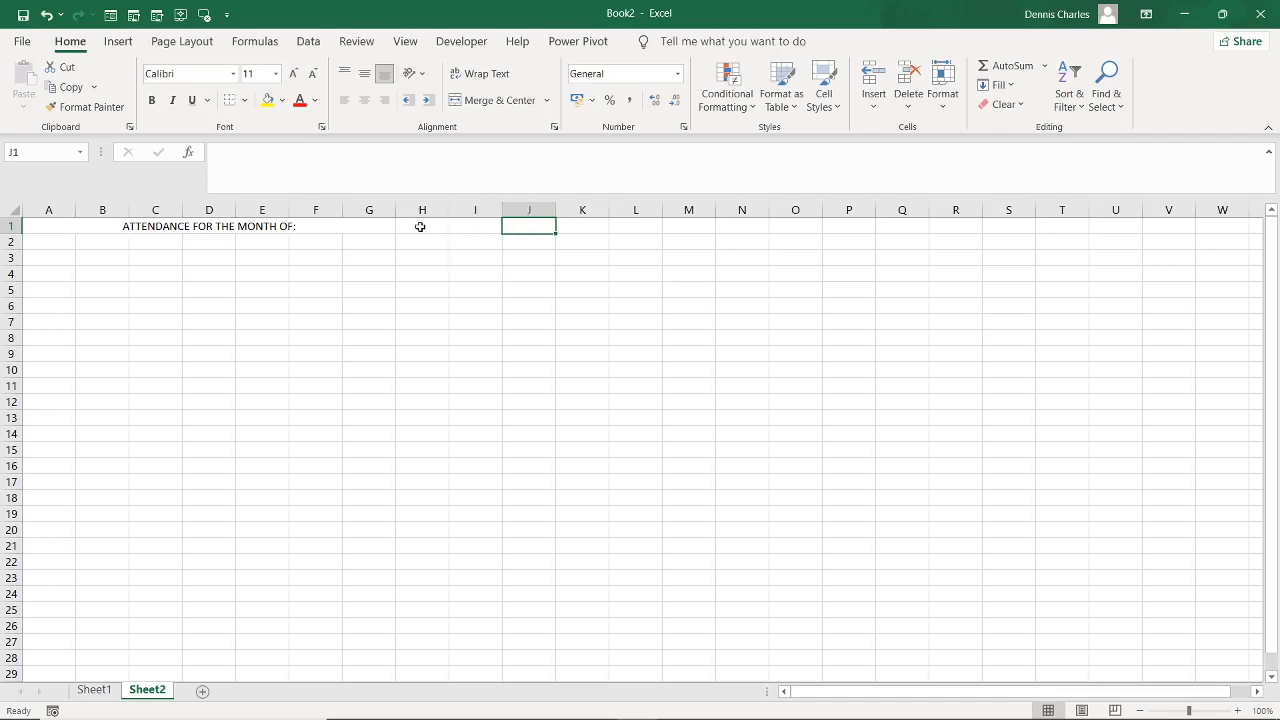
{"action": "left_click_drag", "start_coordinate": [408, 226], "coordinate": [468, 227]}
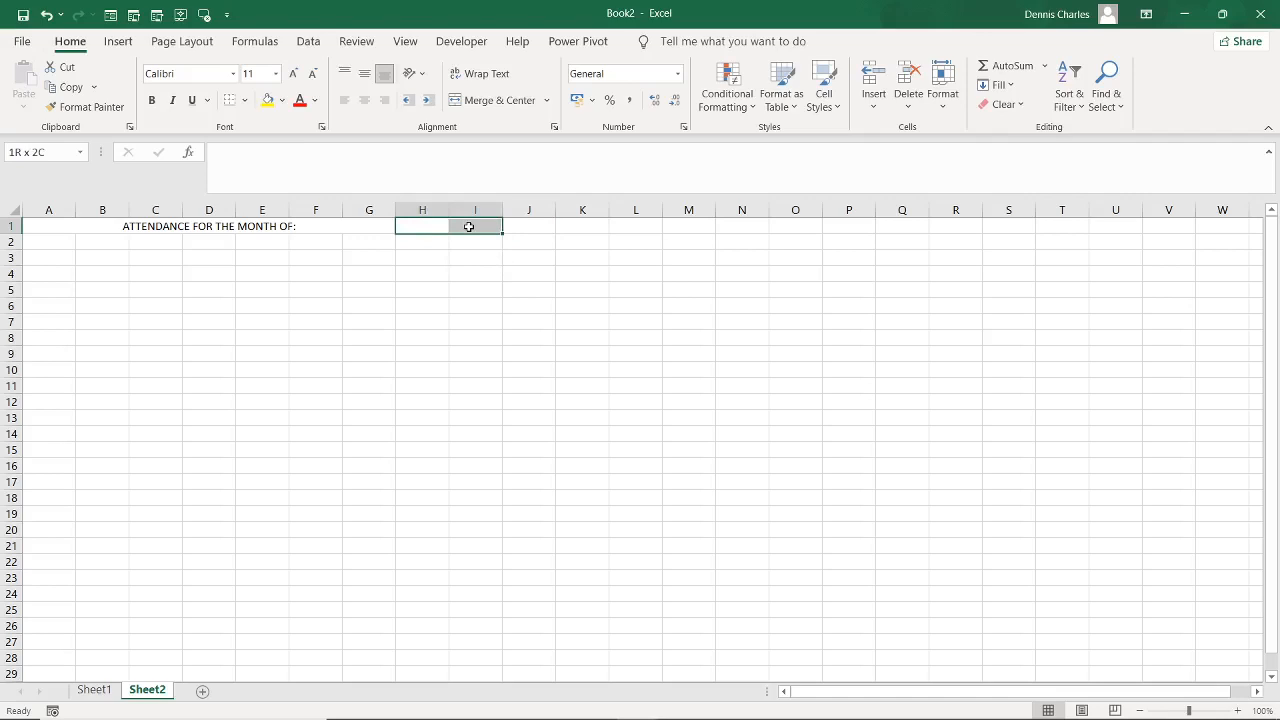
{"action": "left_click_drag", "start_coordinate": [468, 227], "coordinate": [472, 228]}
{"action": "left_click", "coordinate": [480, 278]}
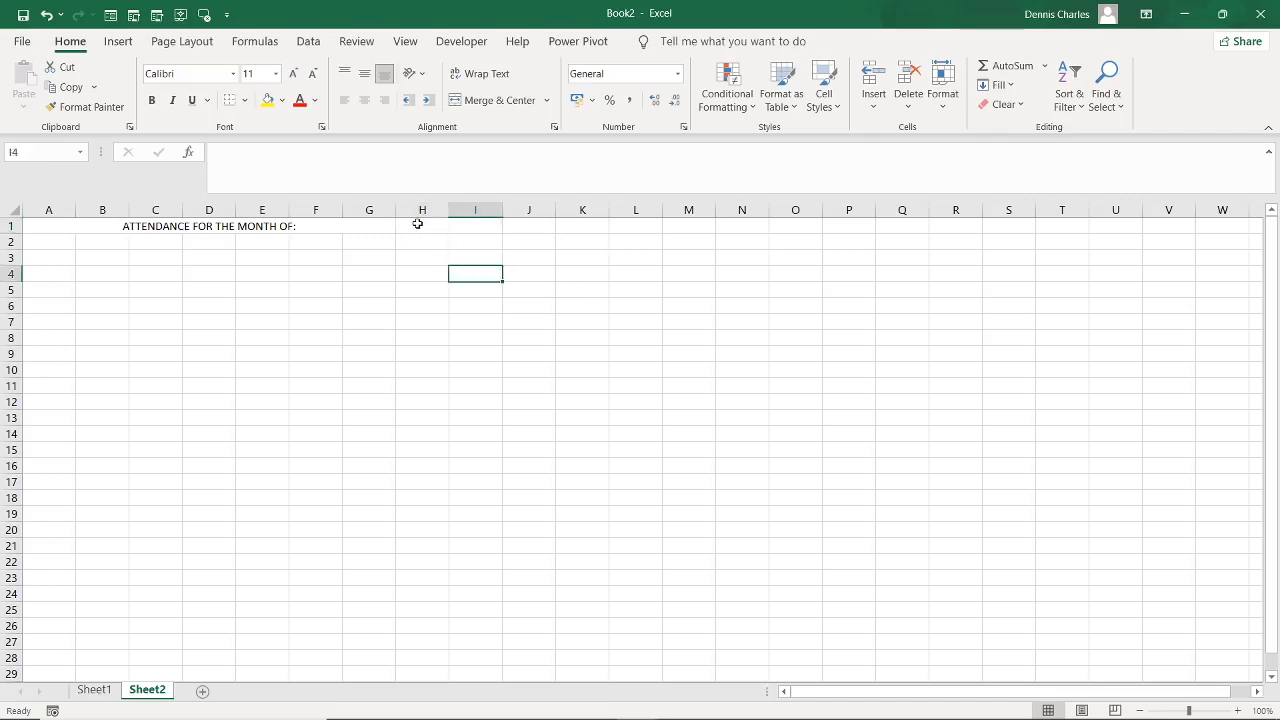
{"action": "left_click_drag", "start_coordinate": [480, 226], "coordinate": [537, 232]}
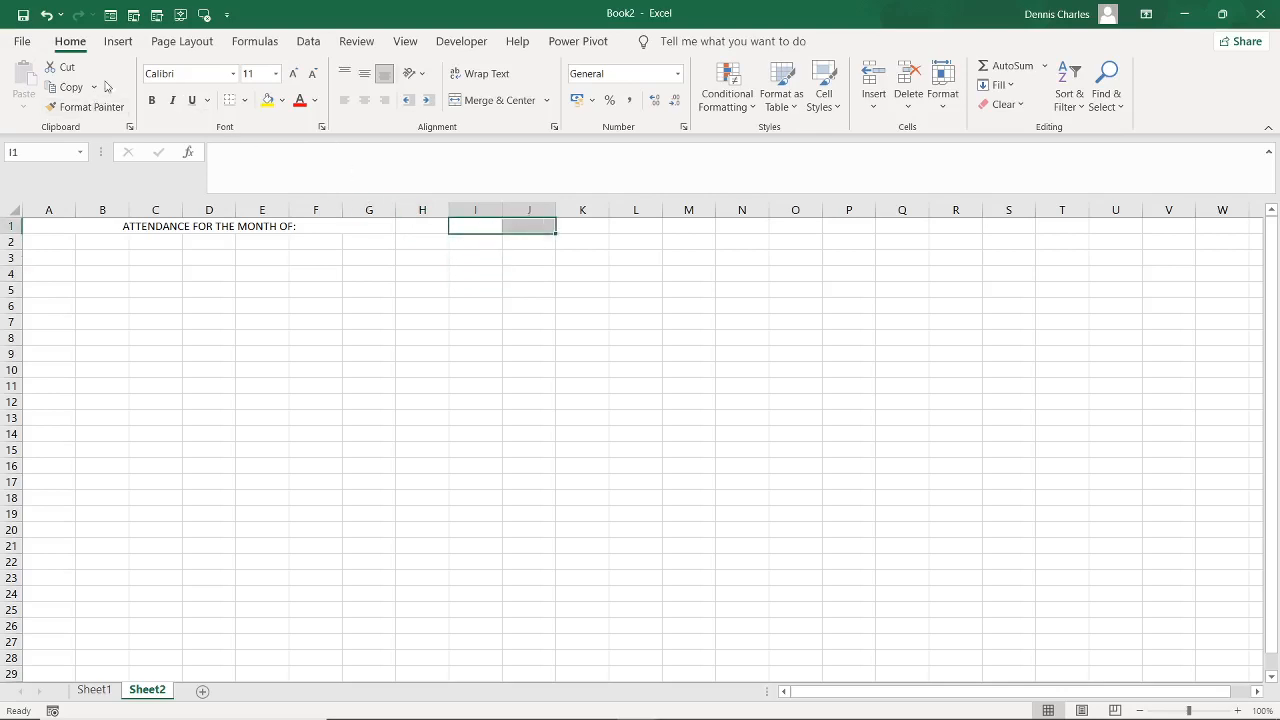
{"action": "left_click", "coordinate": [505, 100]}
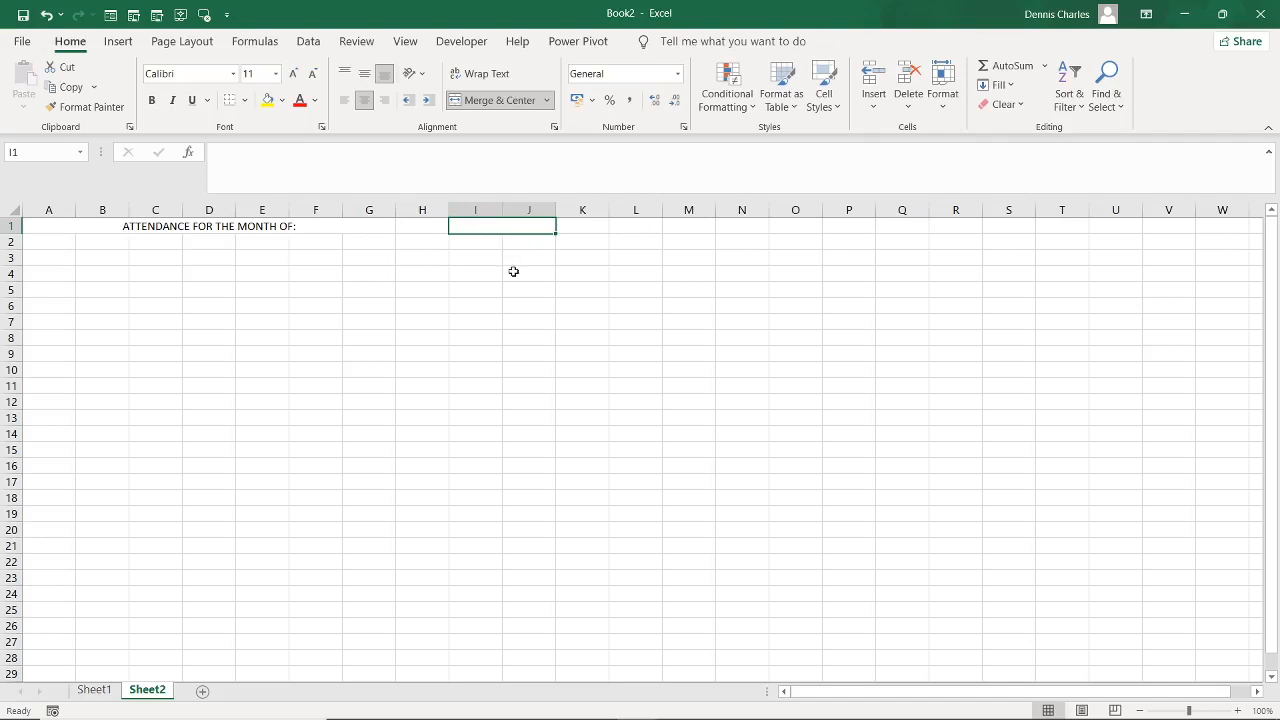
Apply list data validation to the merged cell I1 with the source =MONTHS and an in-cell dropdown
{"action": "type", "text": "="}
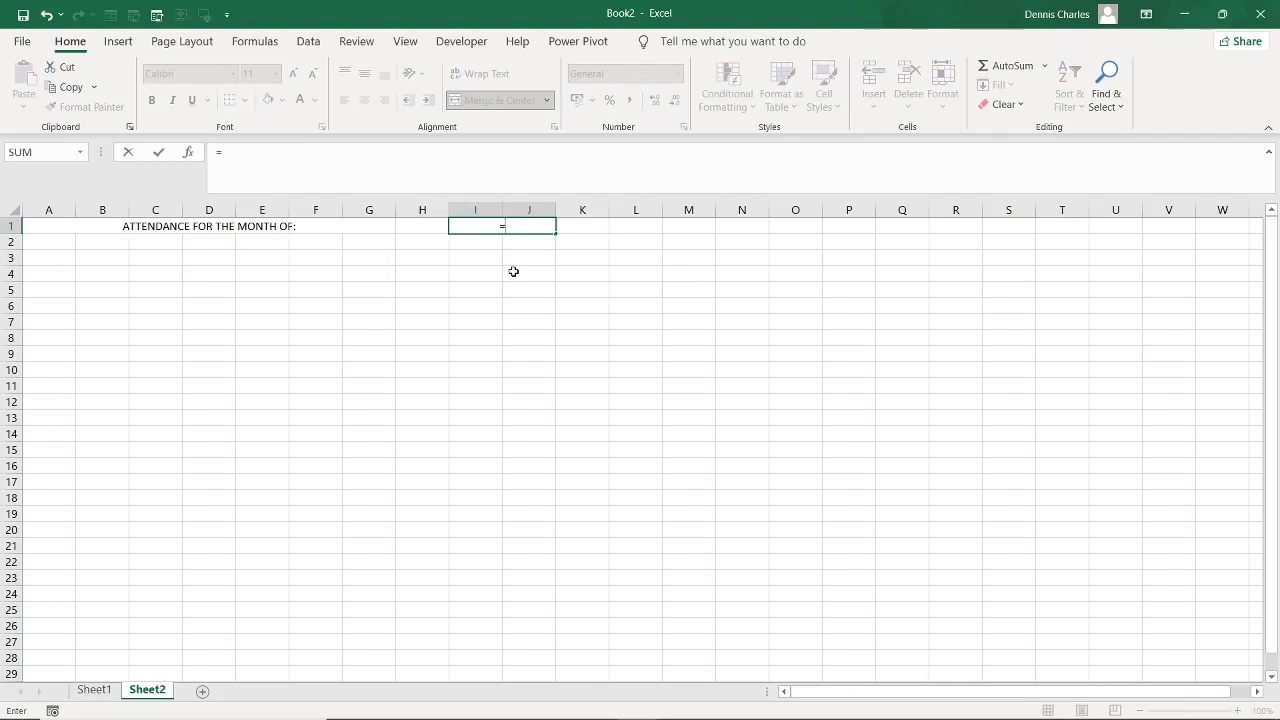
{"action": "key", "text": "Escape"}
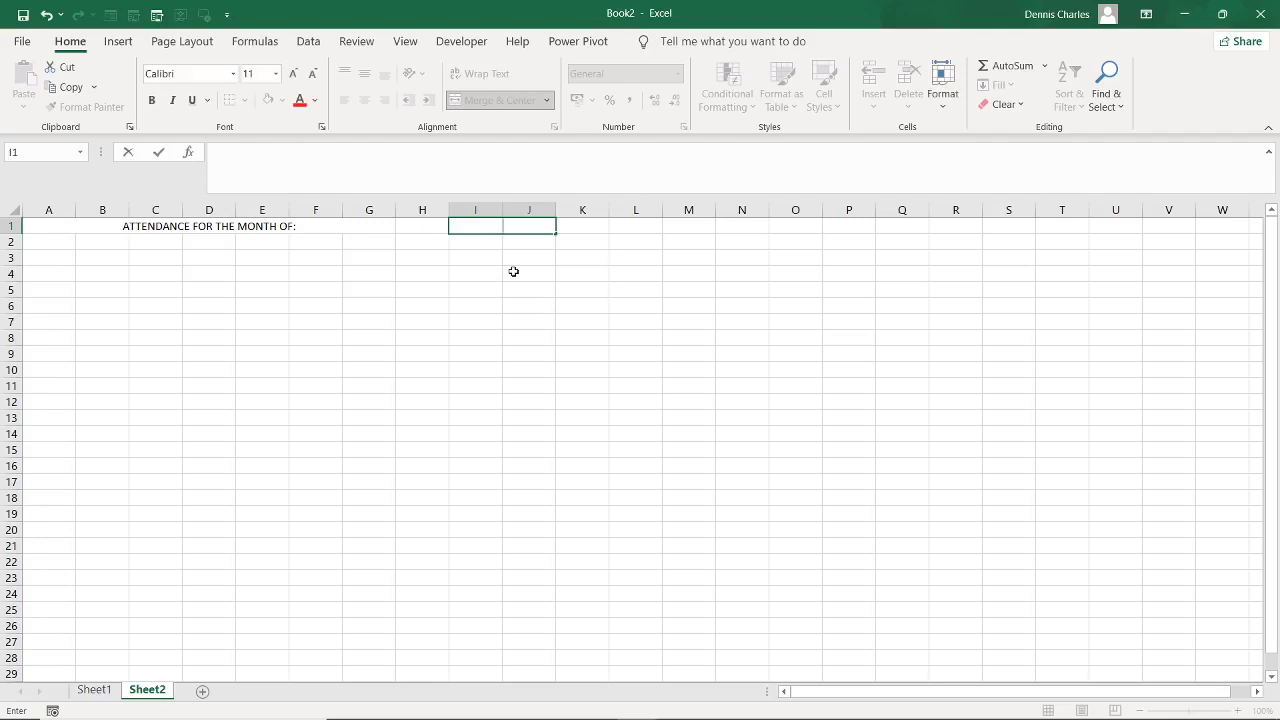
{"action": "left_click", "coordinate": [308, 41]}
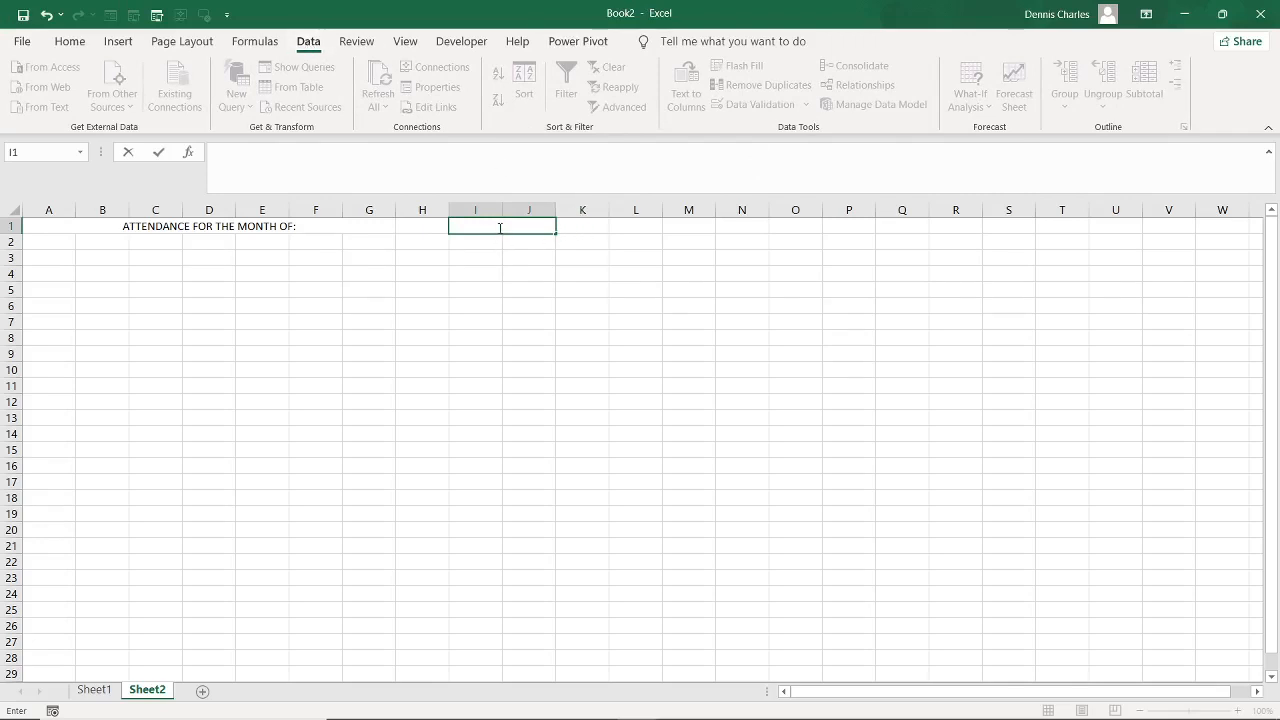
{"action": "left_click", "coordinate": [495, 290]}
{"action": "left_click", "coordinate": [479, 227]}
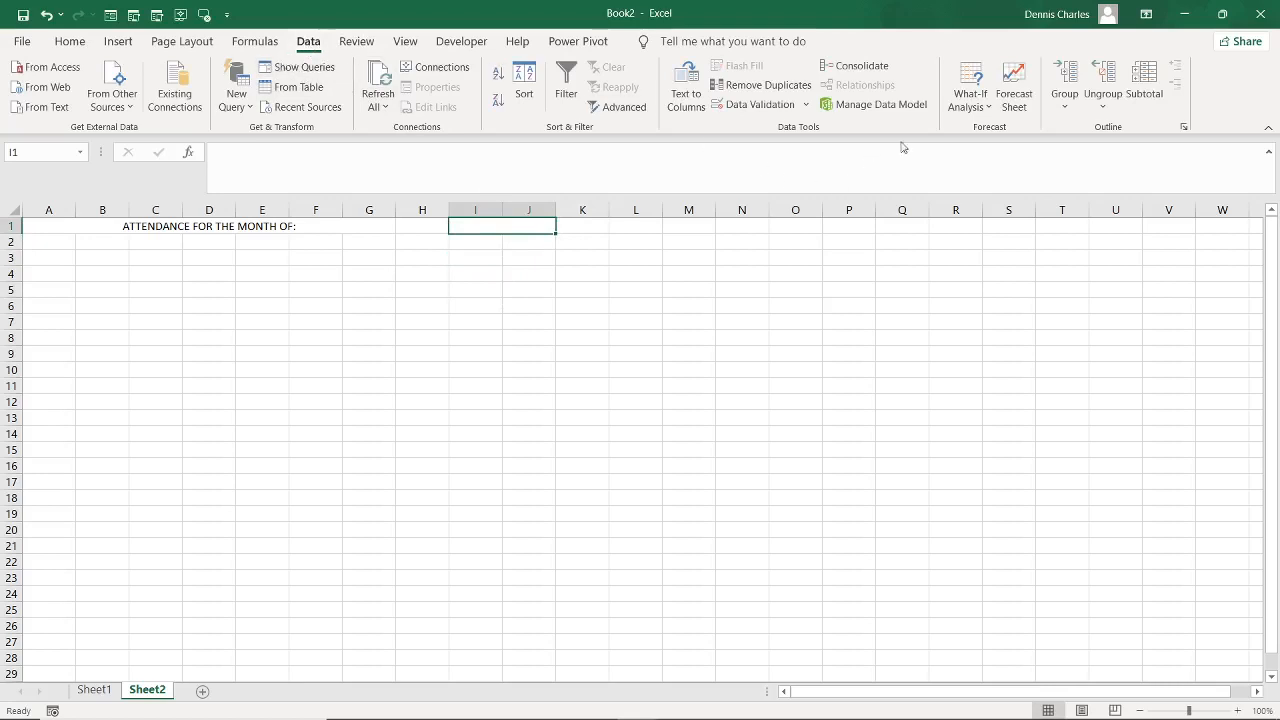
{"action": "left_click", "coordinate": [760, 105]}
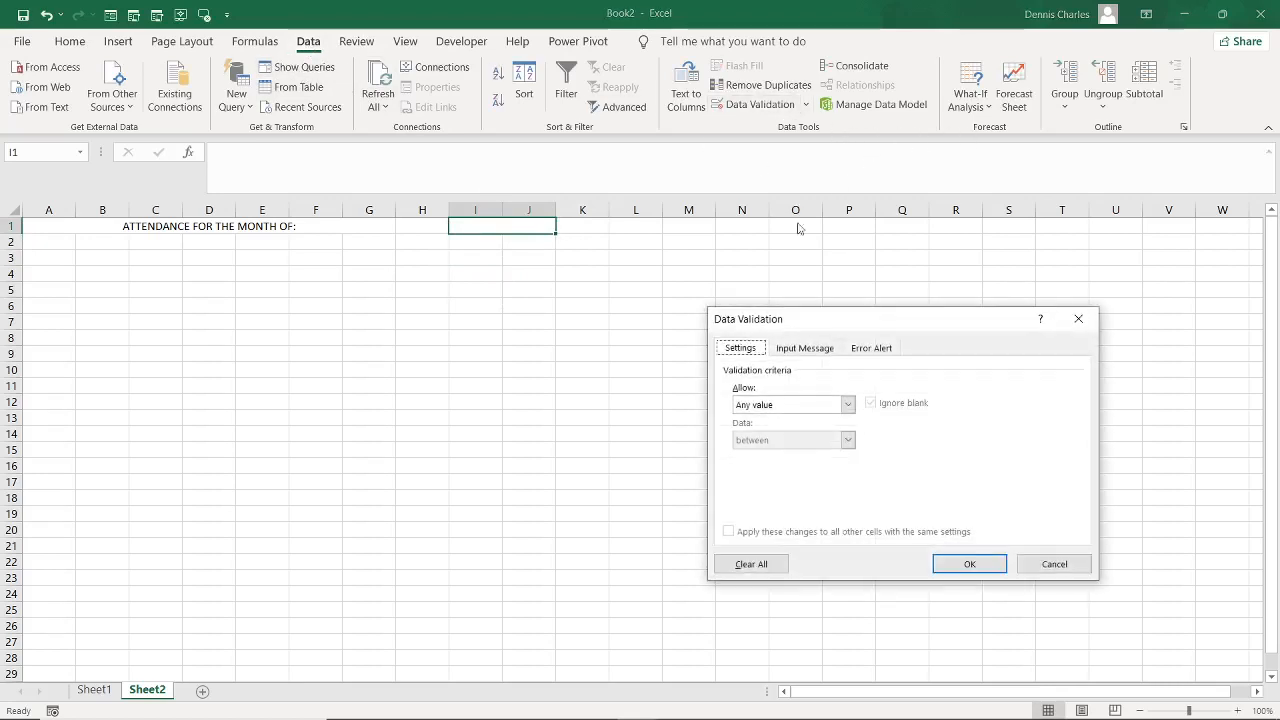
{"action": "left_click", "coordinate": [850, 405]}
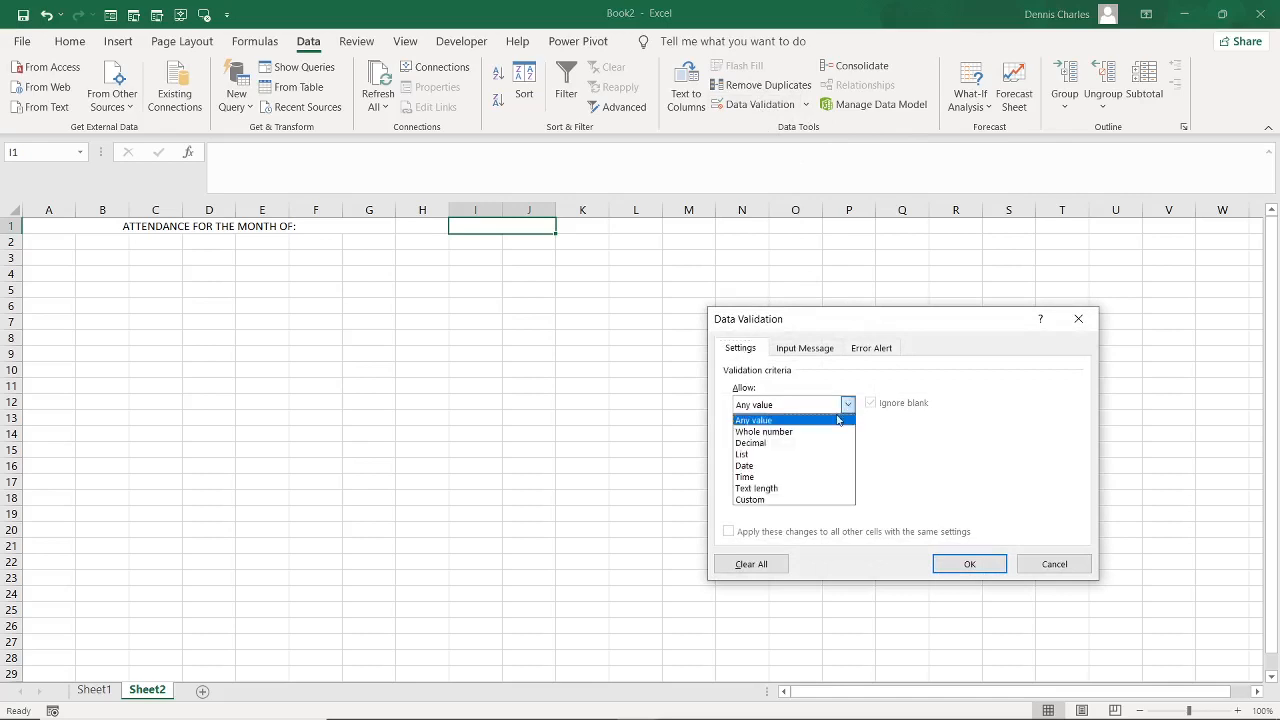
{"action": "left_click", "coordinate": [800, 456]}
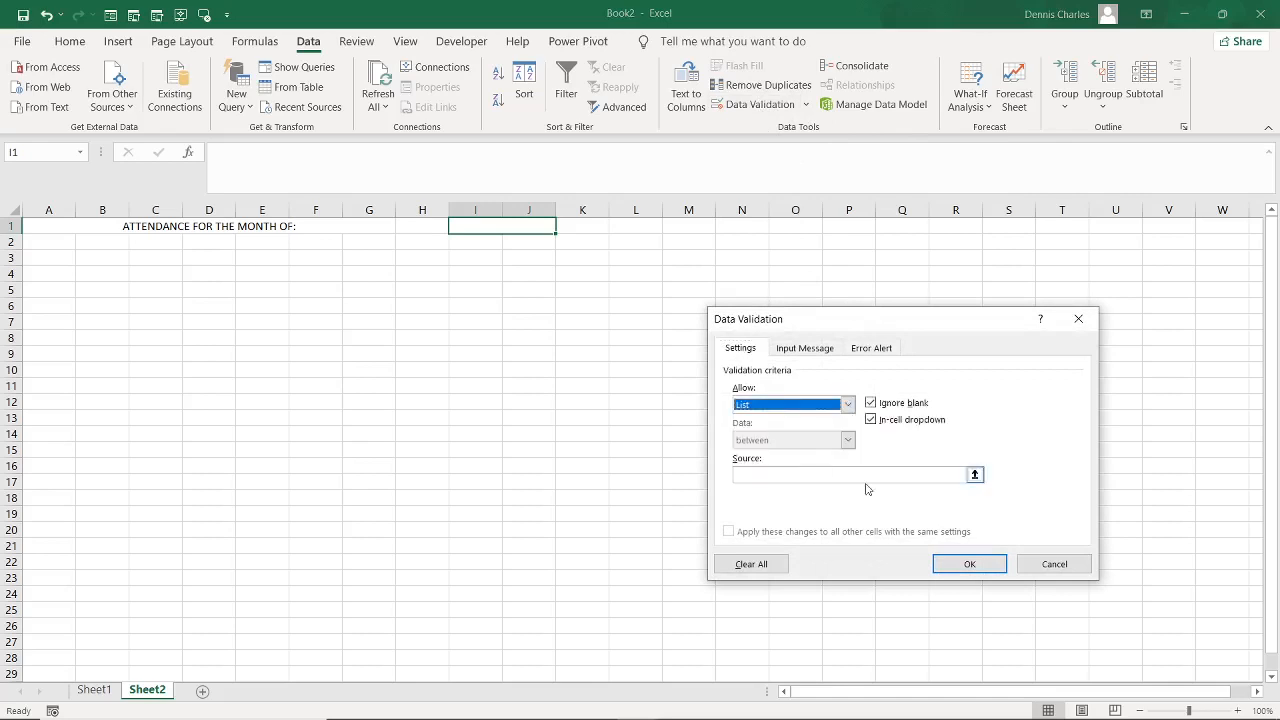
{"action": "left_click", "coordinate": [778, 477]}
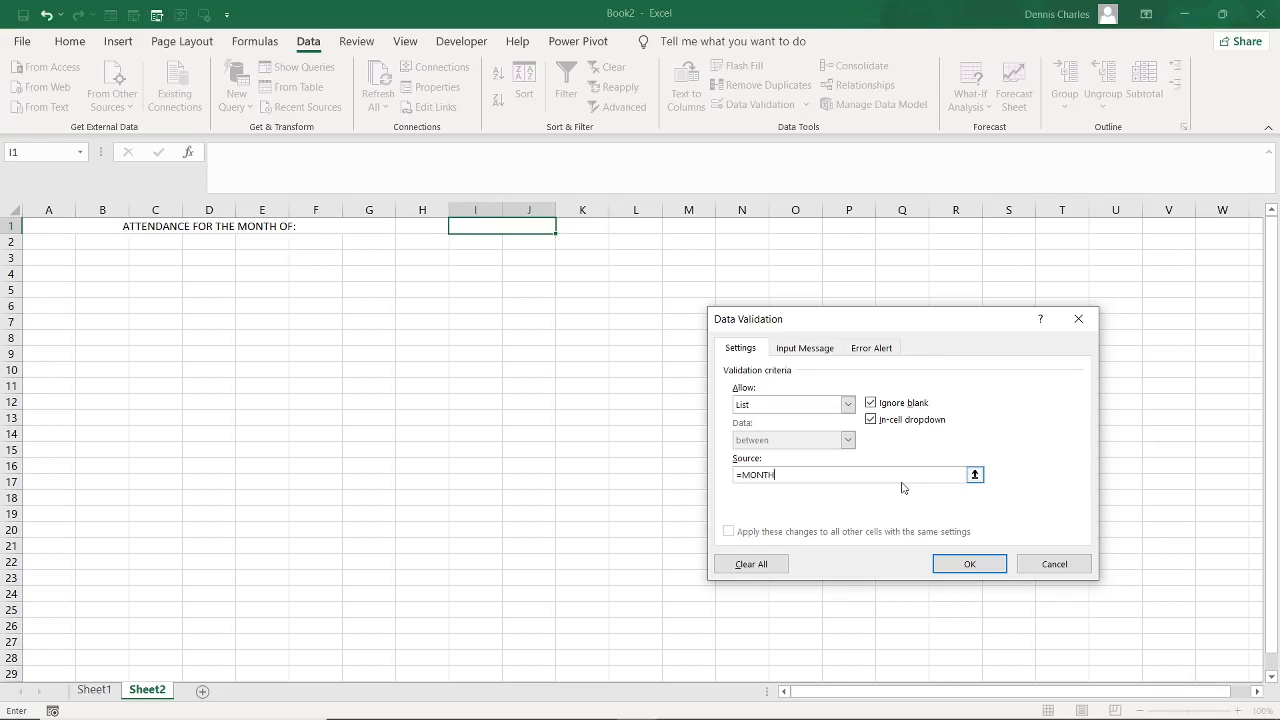
{"action": "left_click", "coordinate": [969, 563]}
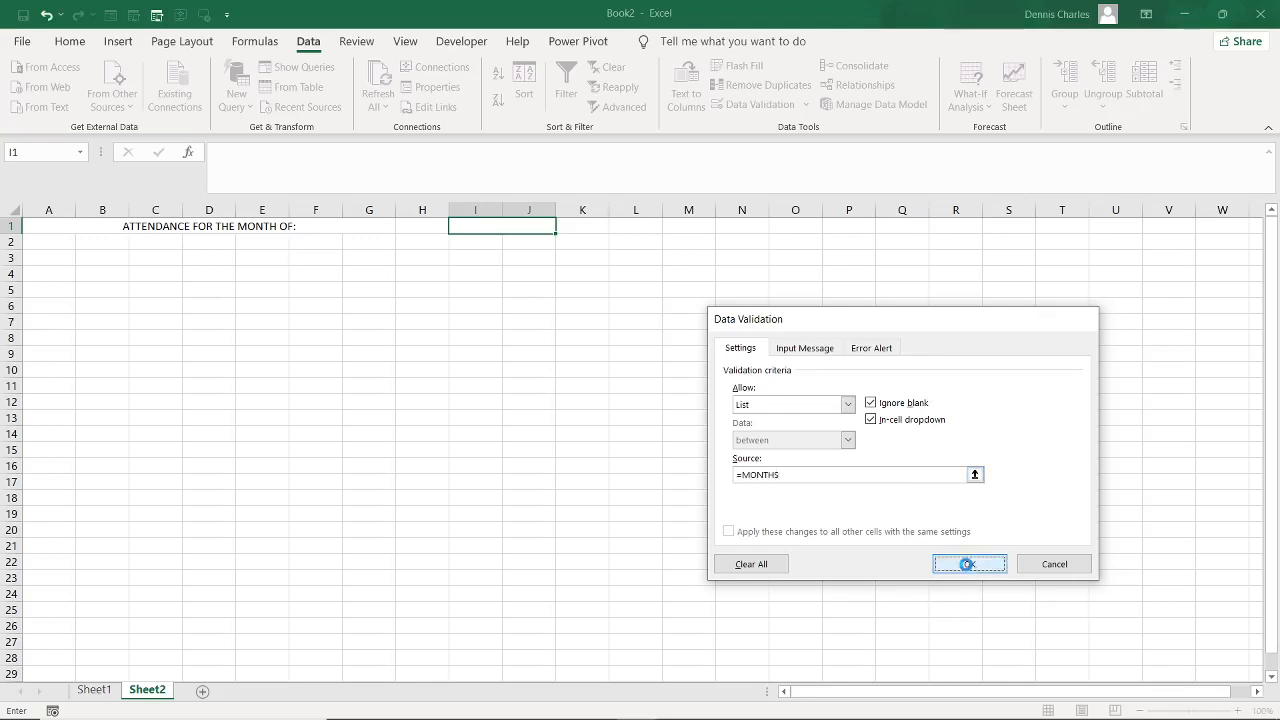
{"action": "left_click", "coordinate": [538, 496]}
Choose JANUARY as the month in the merged cell I1
{"action": "left_click", "coordinate": [524, 226]}
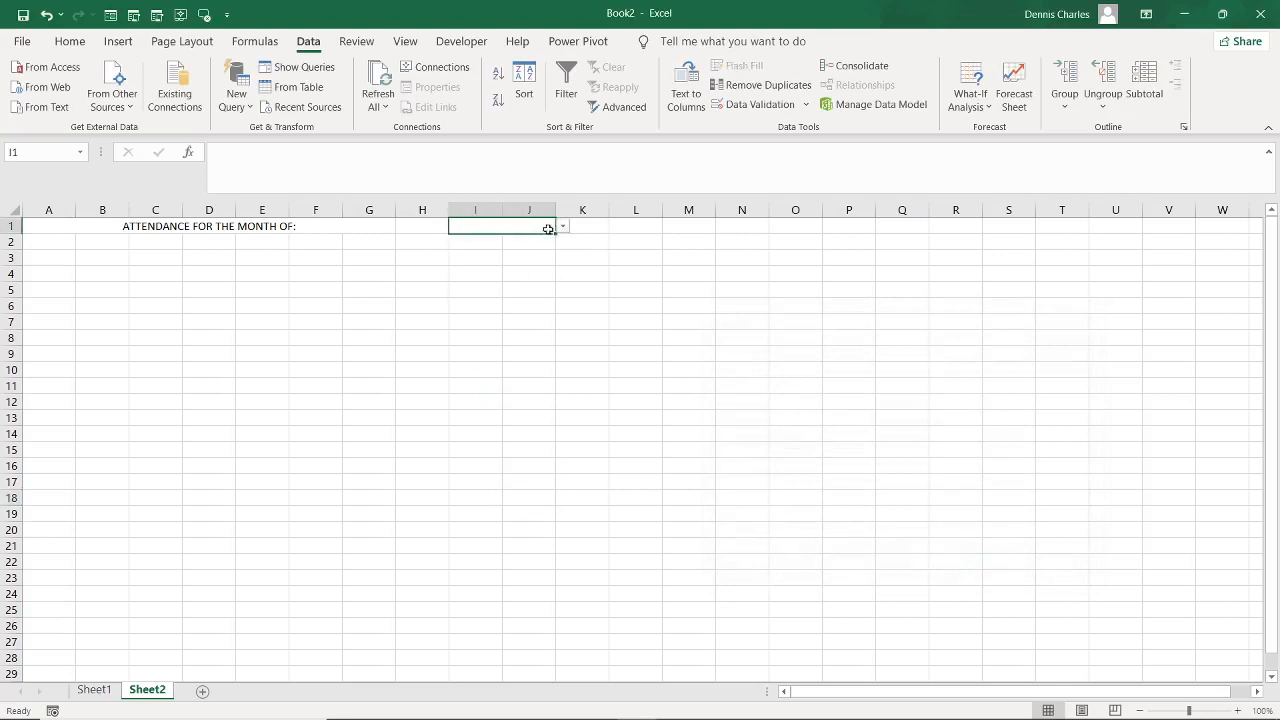
{"action": "left_click", "coordinate": [563, 227]}
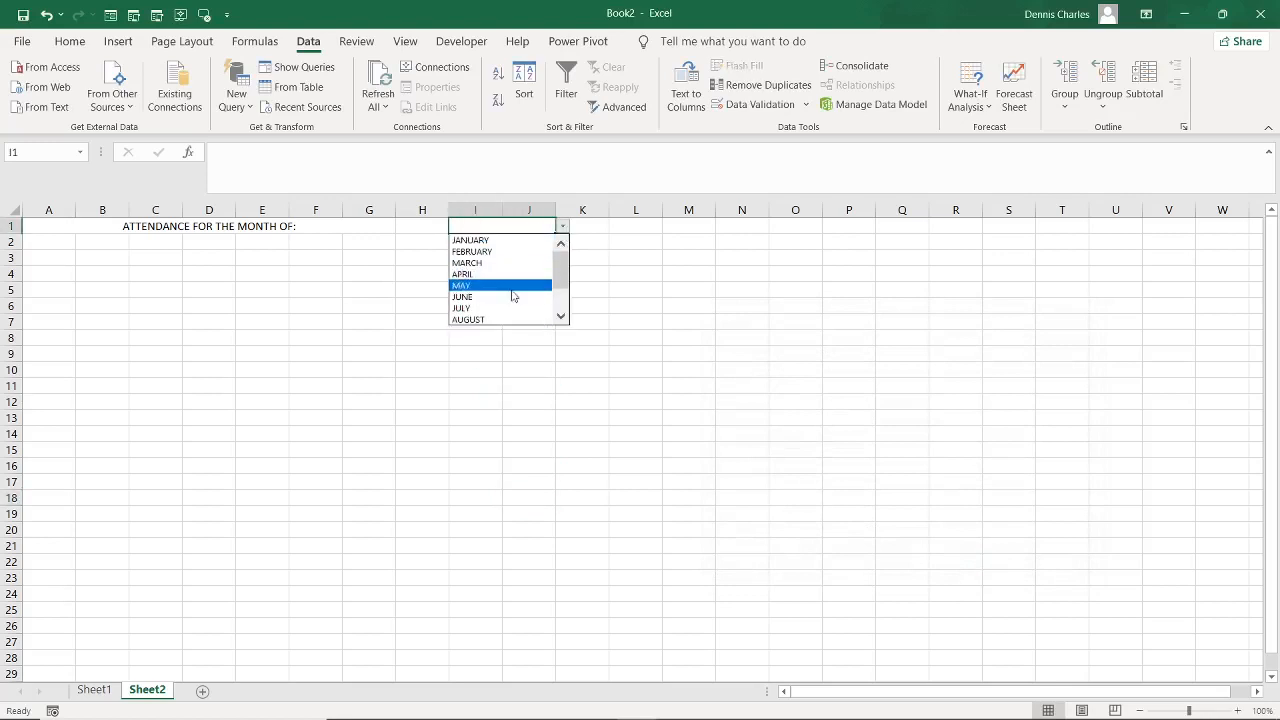
{"action": "left_click", "coordinate": [514, 241]}
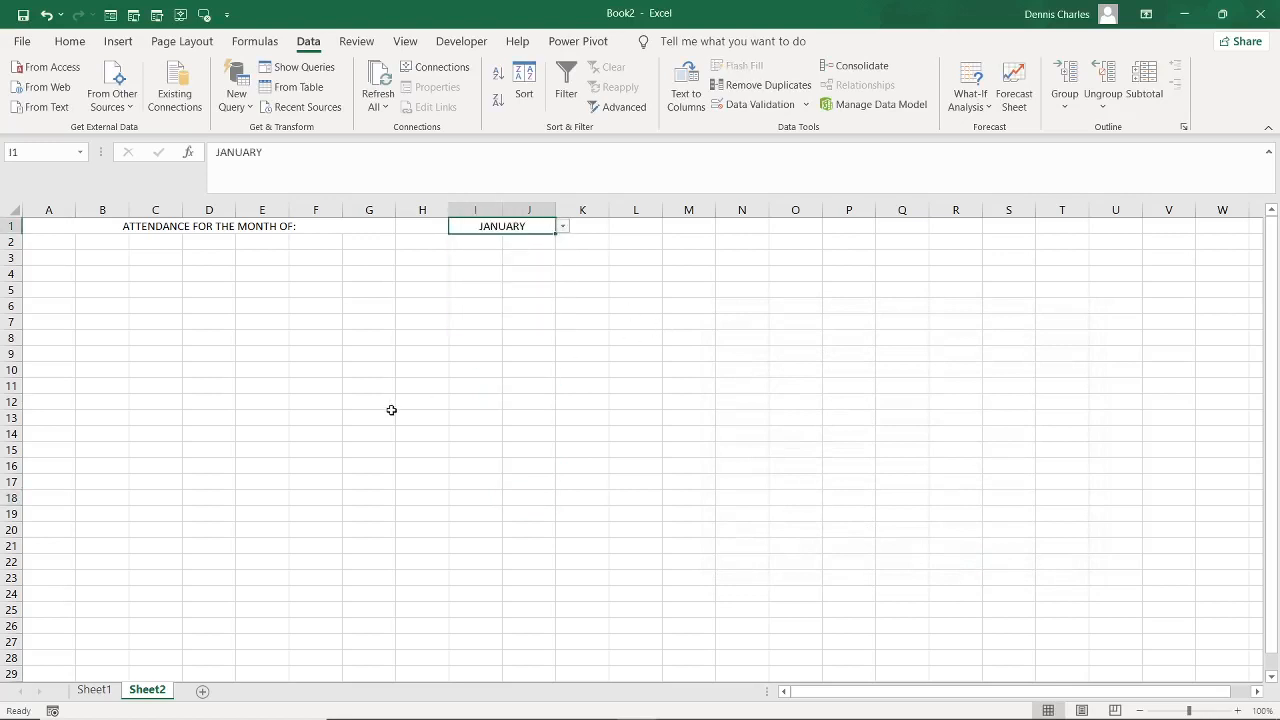
{"action": "left_click", "coordinate": [386, 334]}
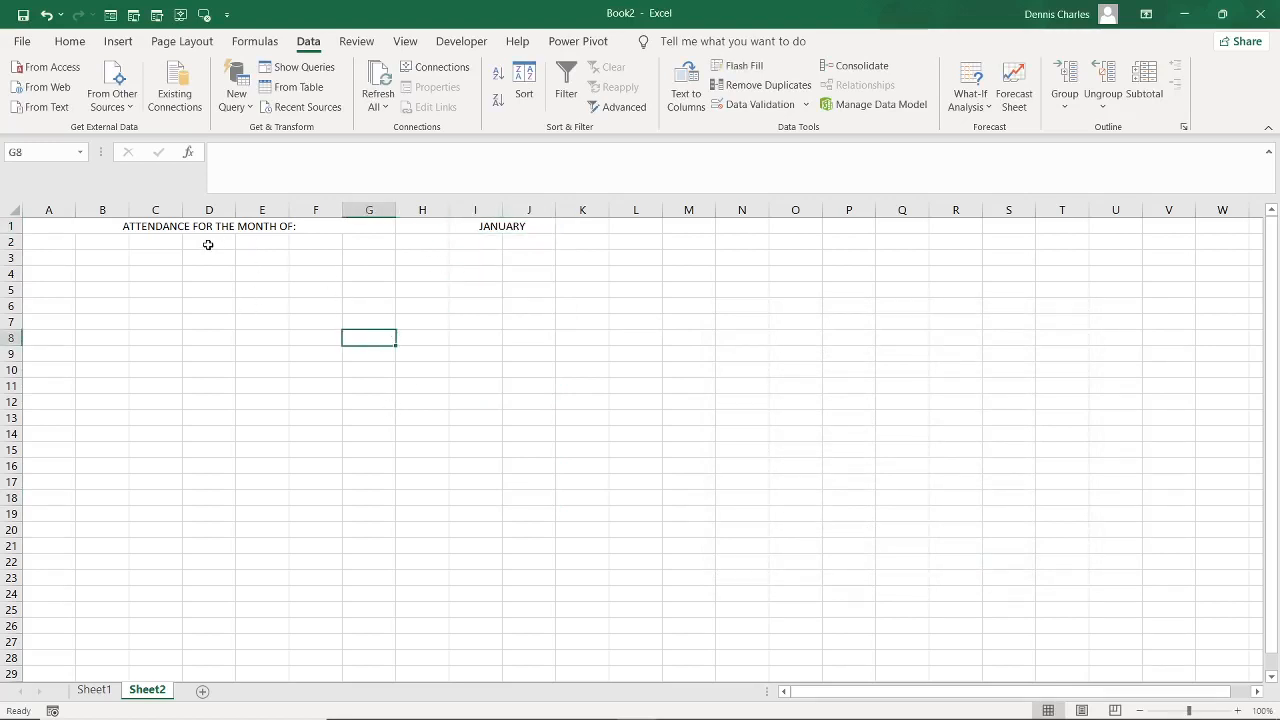
{"action": "left_click", "coordinate": [146, 243]}
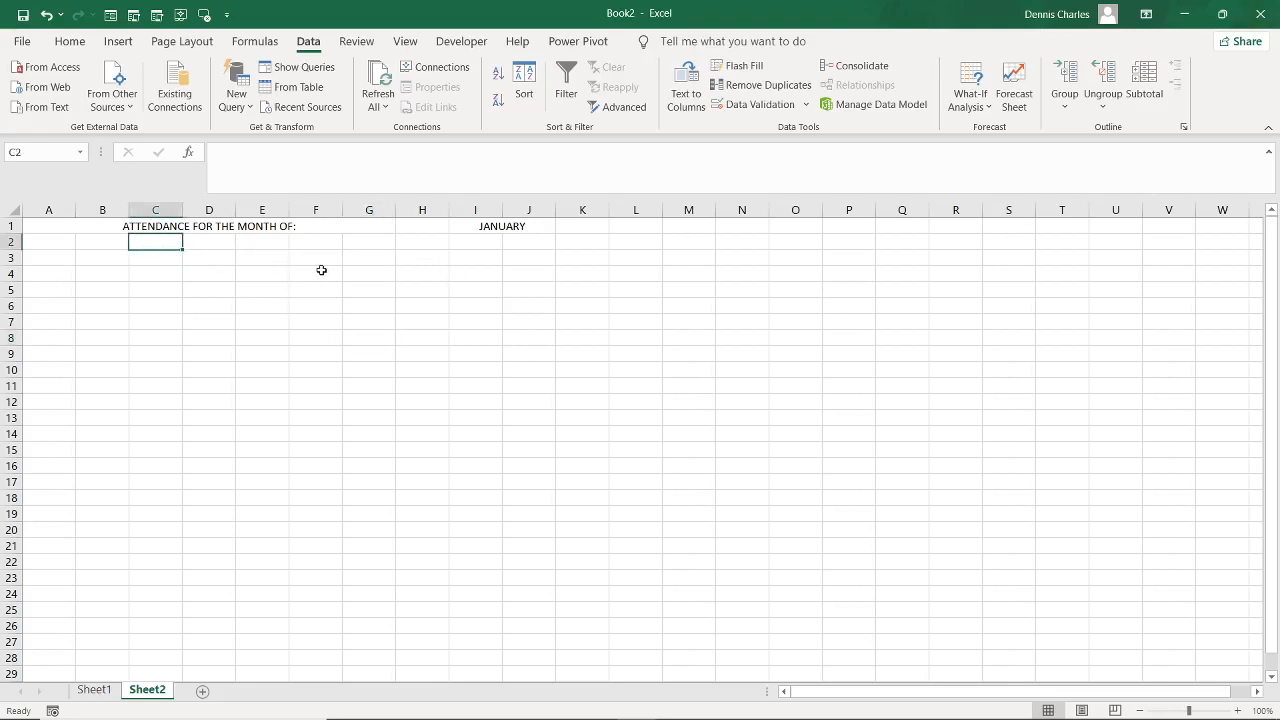
Enter the label START in cell C2 and merge and center cells D2:E2 beside it
{"action": "type", "text": "STAR"}
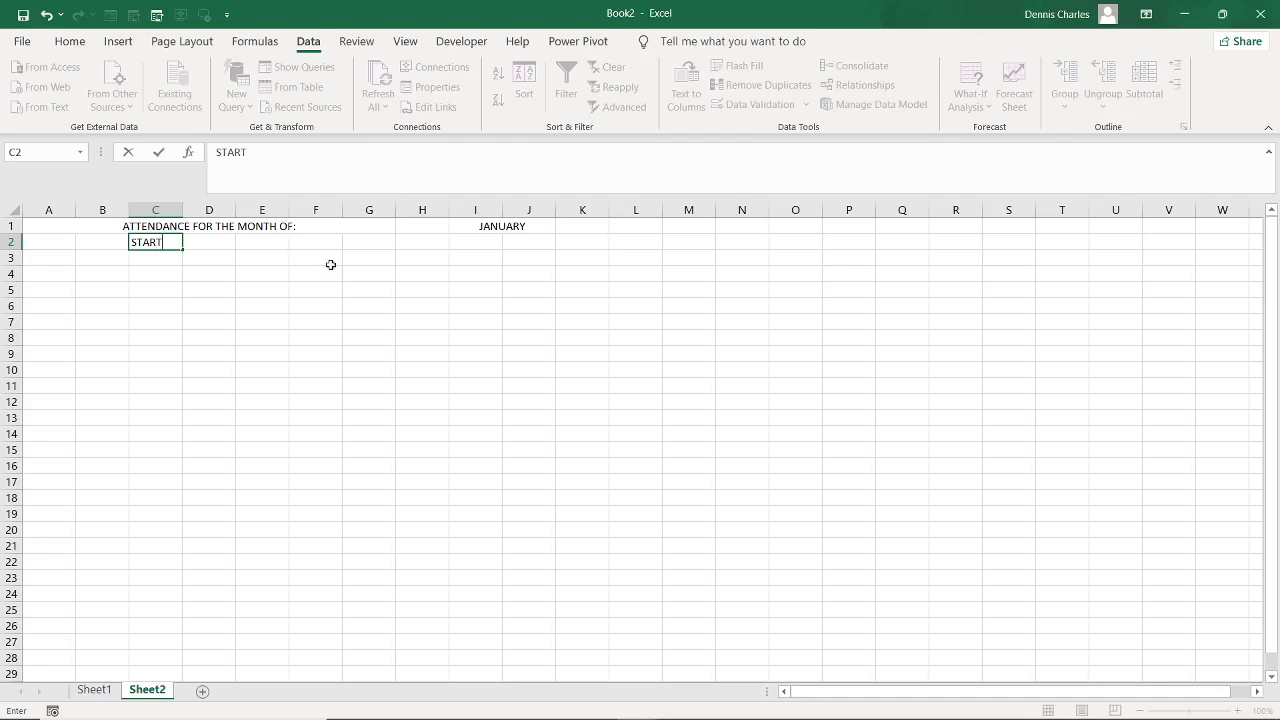
{"action": "type", "text": "T"}
{"action": "left_click_drag", "start_coordinate": [213, 242], "coordinate": [248, 241]}
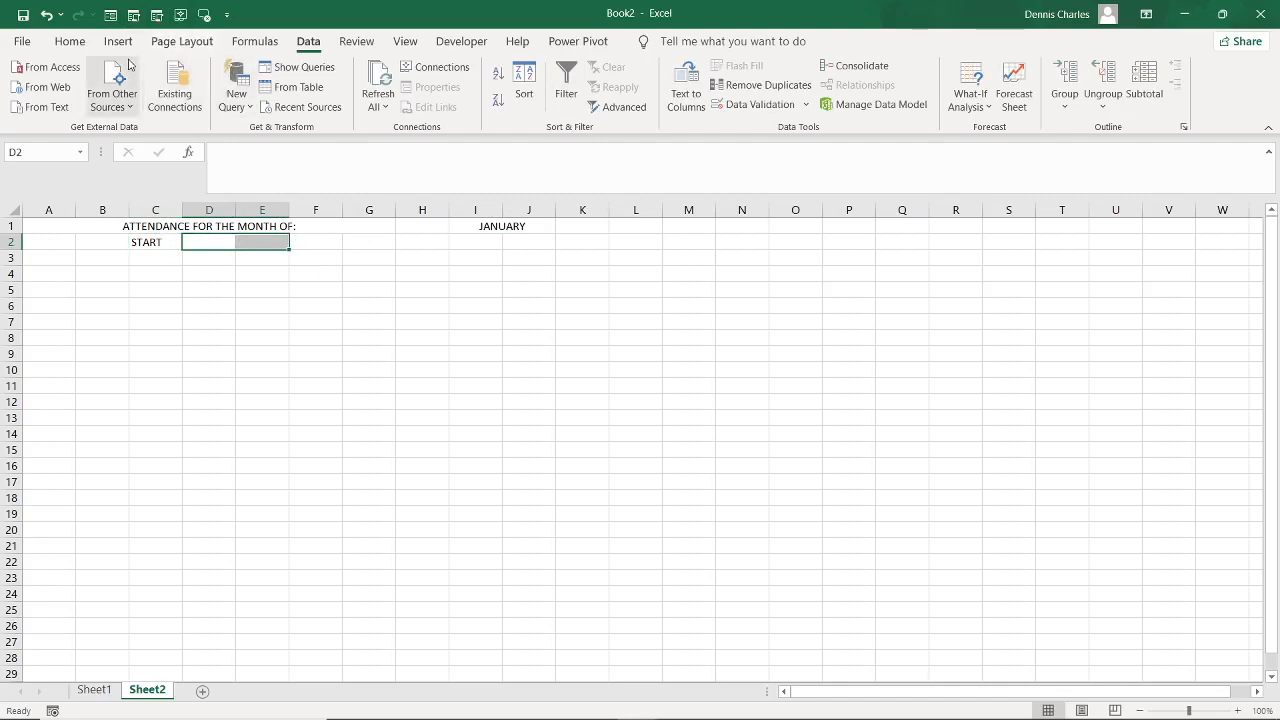
{"action": "left_click", "coordinate": [69, 41]}
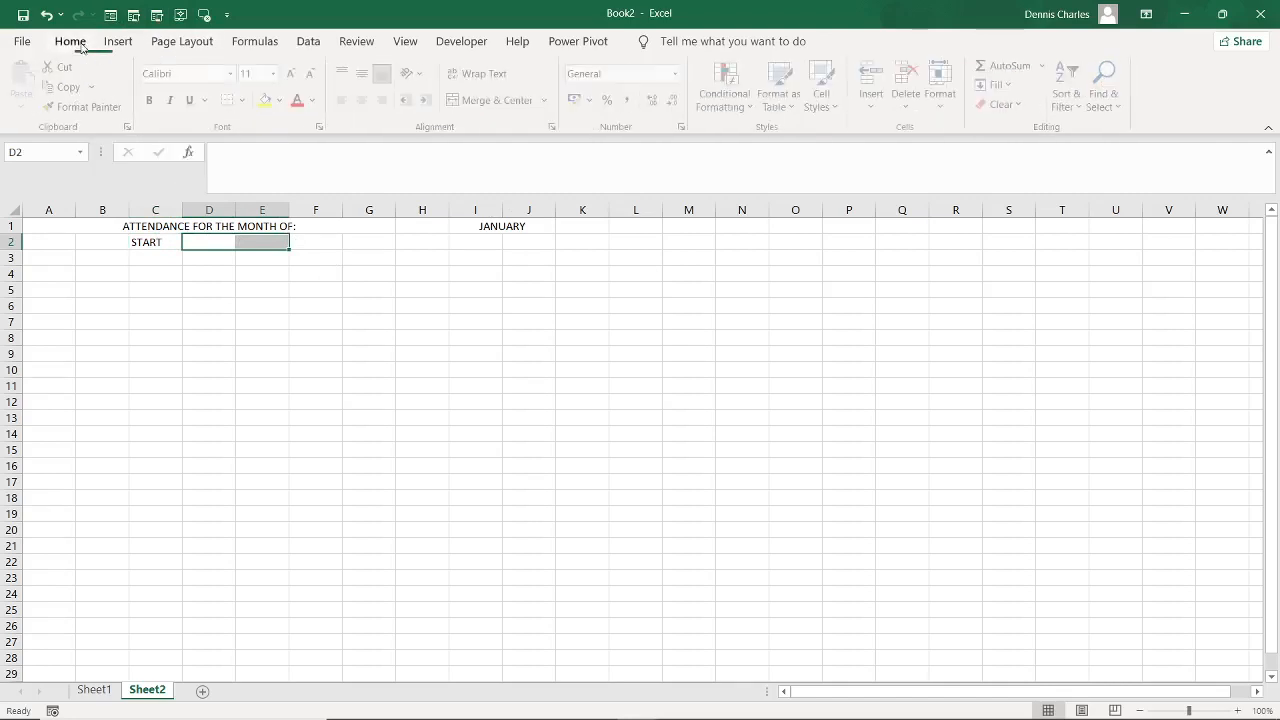
{"action": "left_click", "coordinate": [495, 99]}
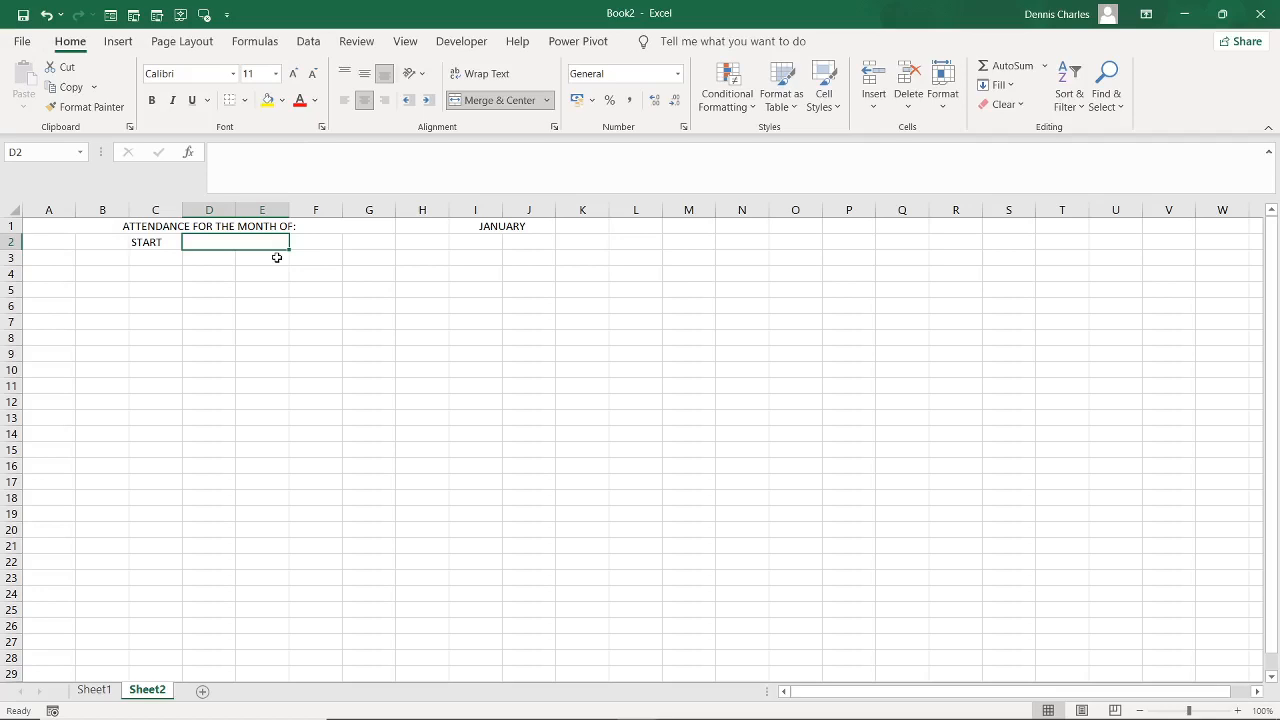
Enter the formula =DATEVALUE("1"&I1) in the merged cell D2 to get the month's first day
{"action": "type", "text": "="}
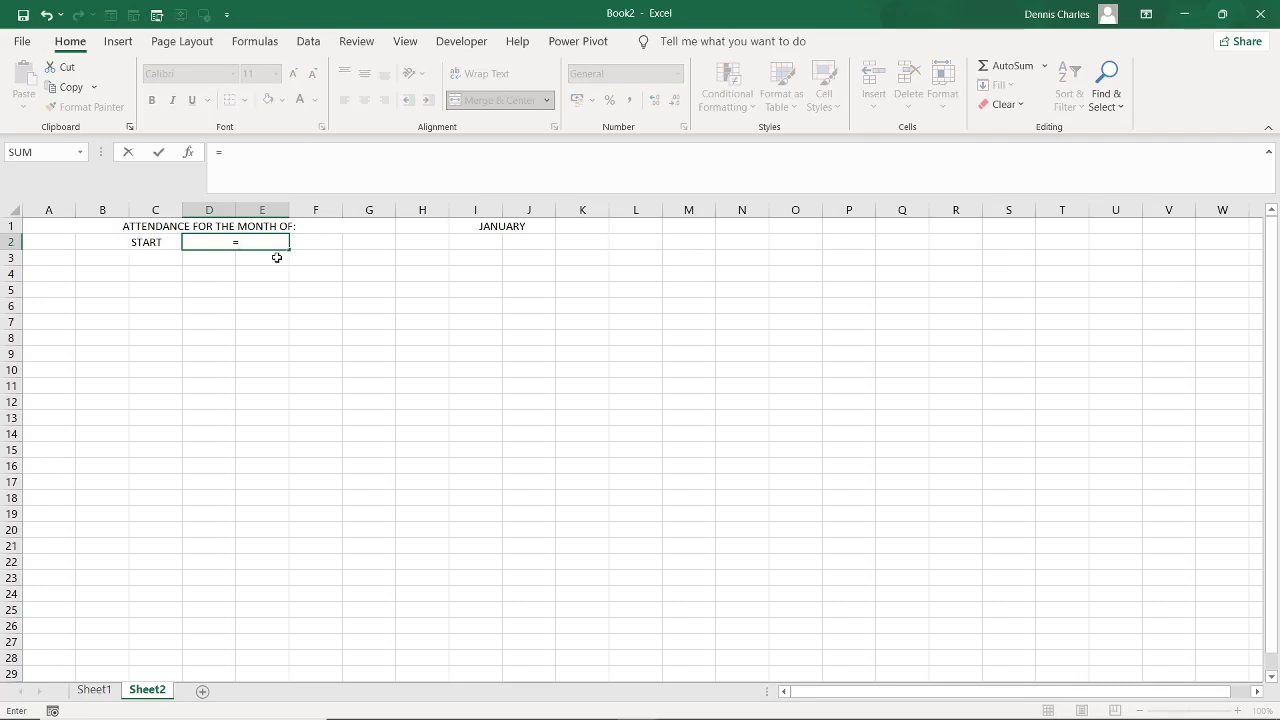
{"action": "type", "text": "DA"}
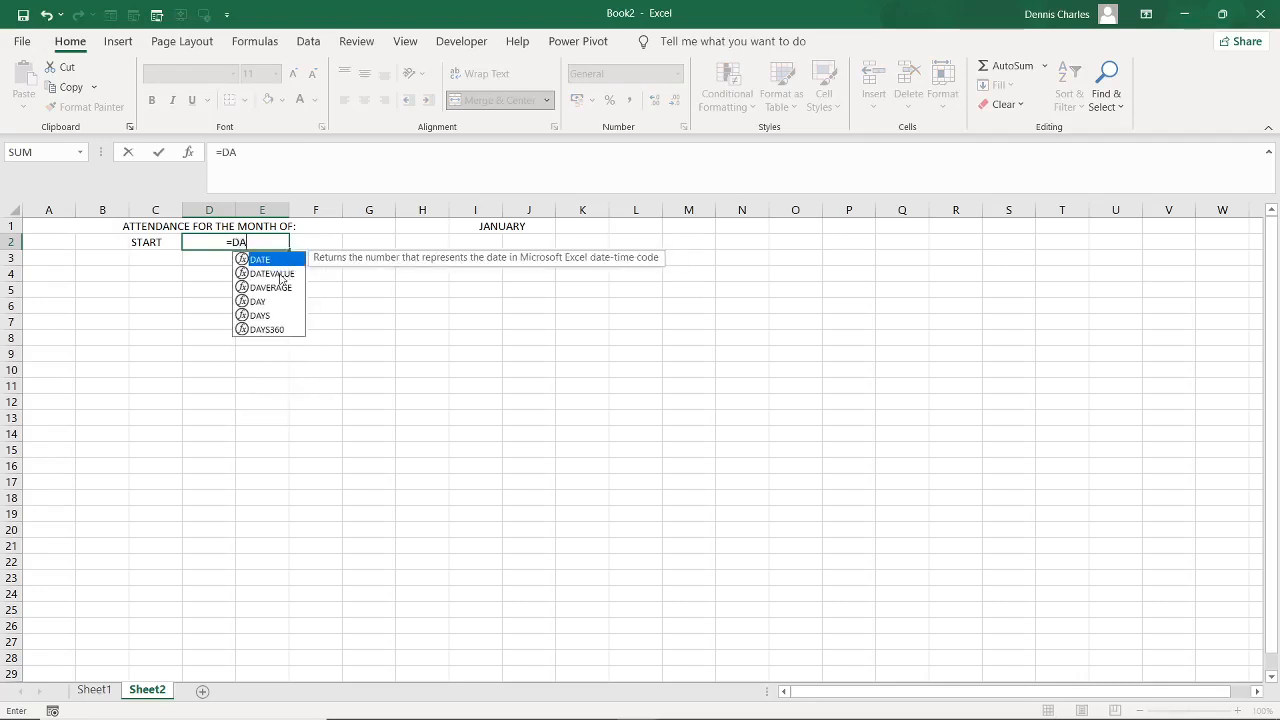
{"action": "double_click", "coordinate": [281, 274]}
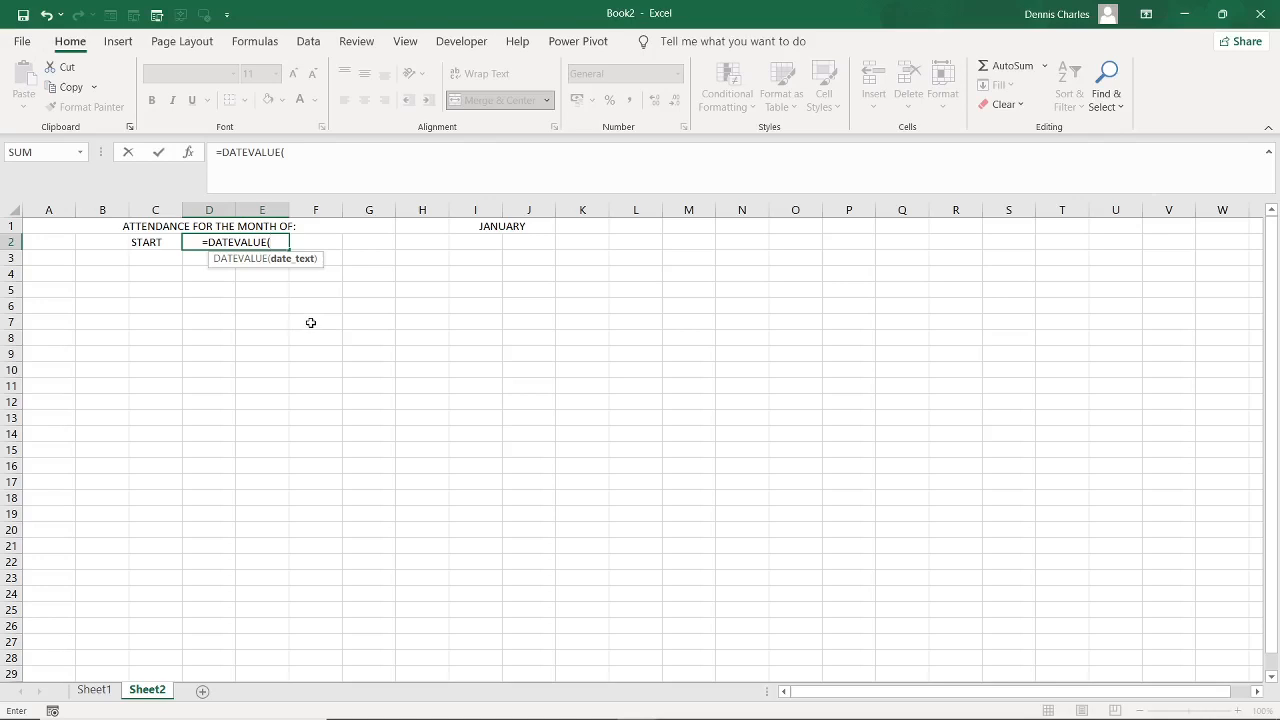
{"action": "type", "text": "\""}
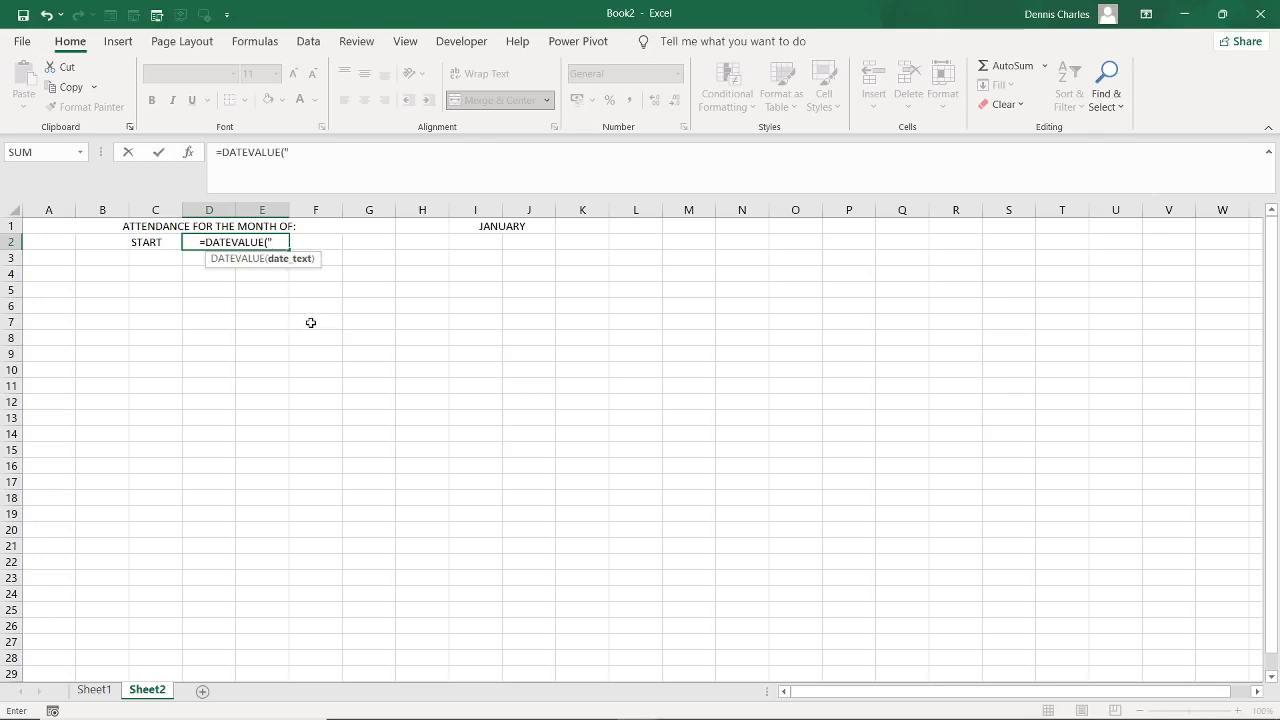
{"action": "type", "text": "1"}
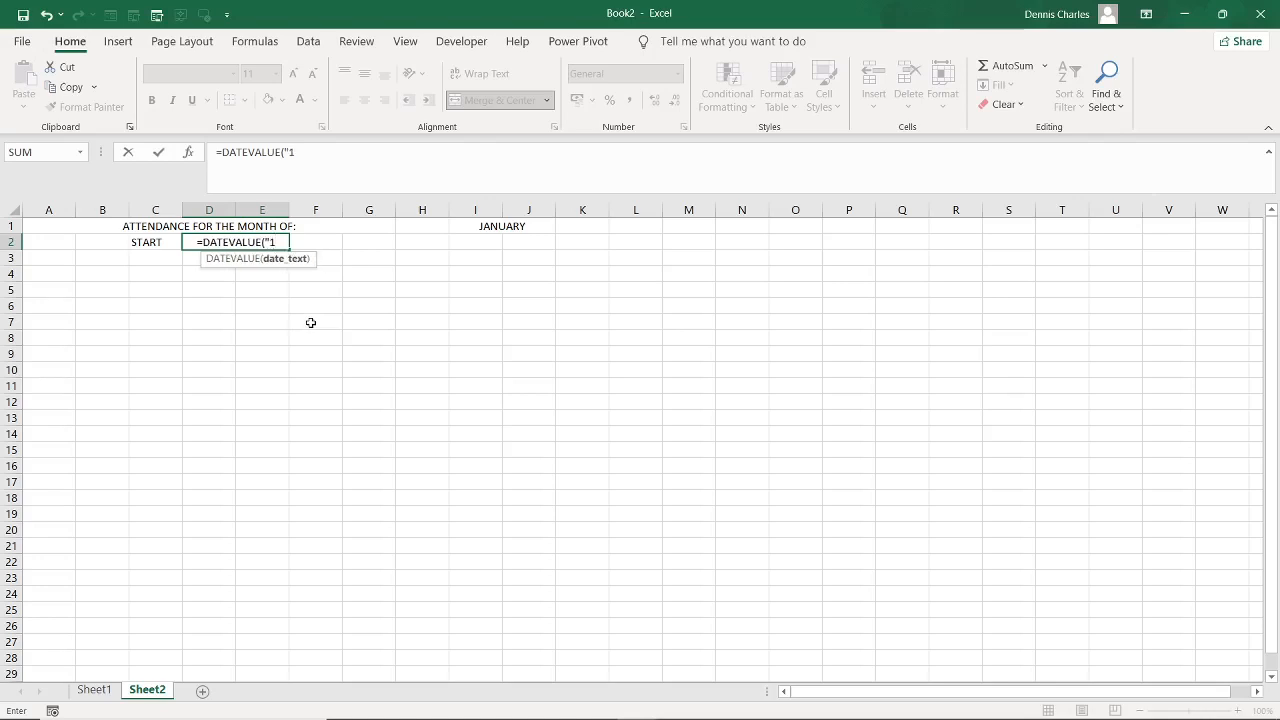
{"action": "type", "text": "!"}
{"action": "key", "text": "BackSpace"}
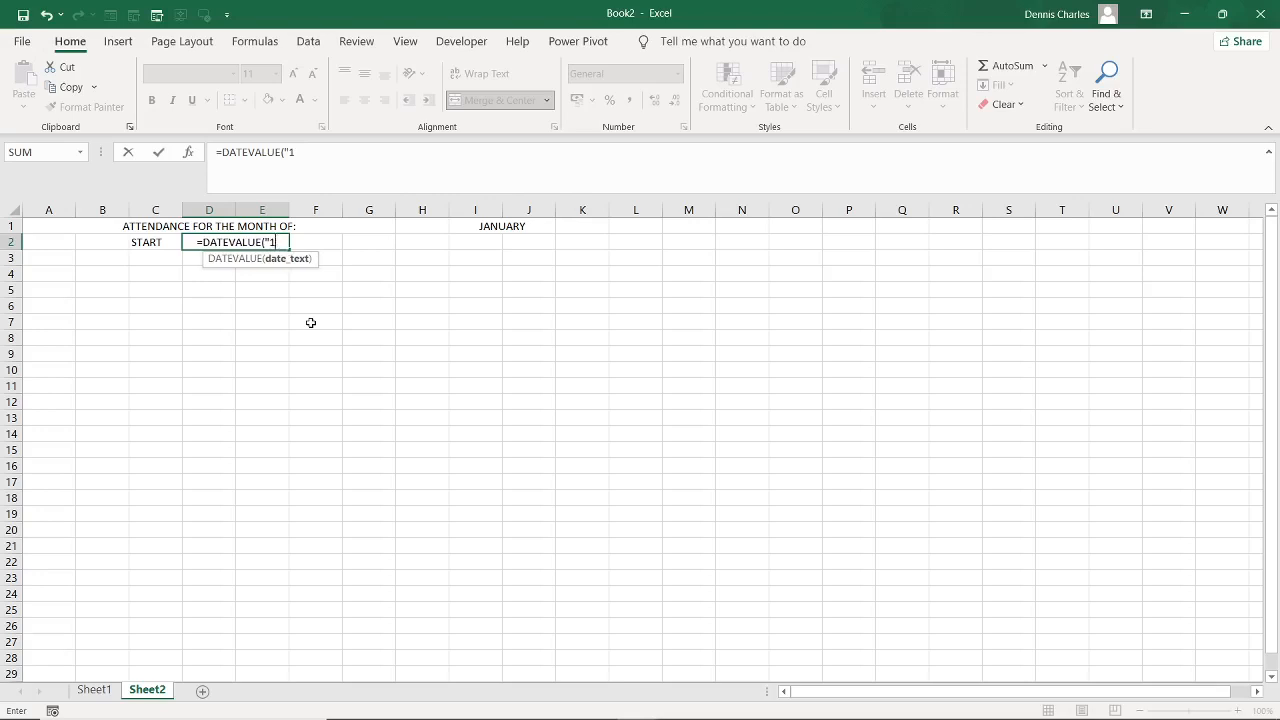
{"action": "type", "text": "!"}
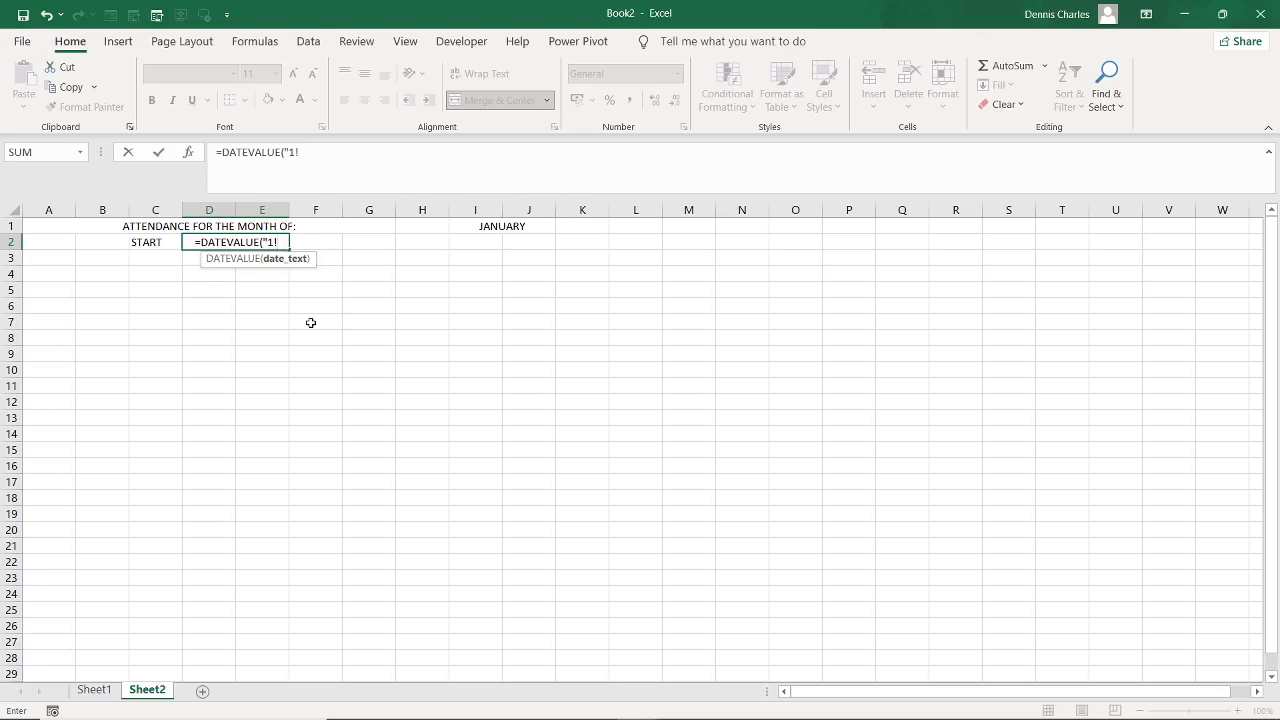
{"action": "key", "text": "BackSpace"}
{"action": "type", "text": "\""}
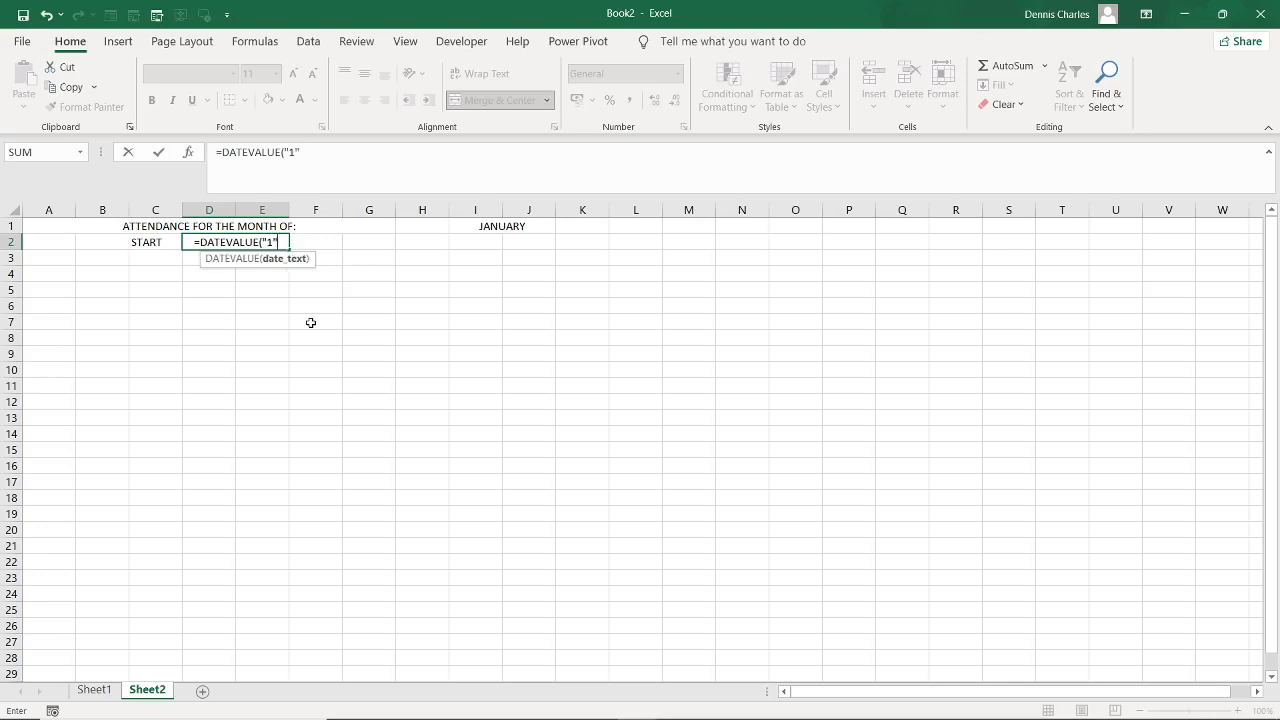
{"action": "type", "text": ","}
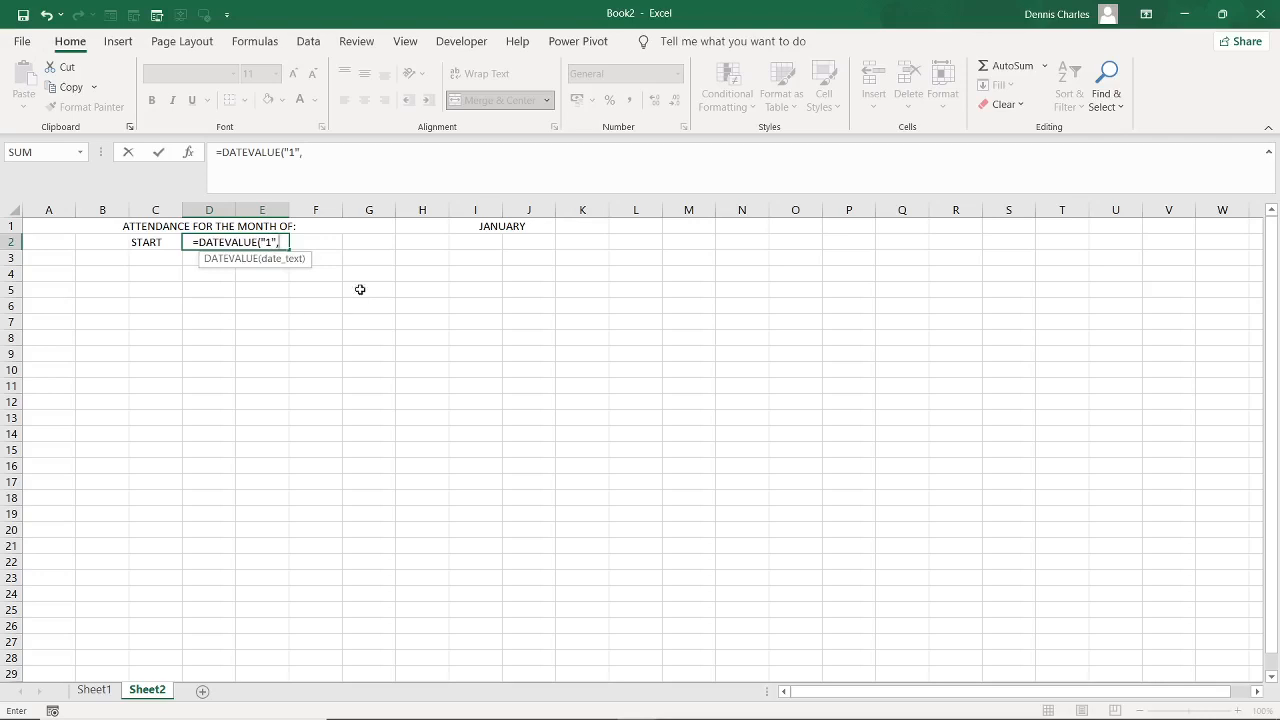
{"action": "left_click", "coordinate": [490, 226]}
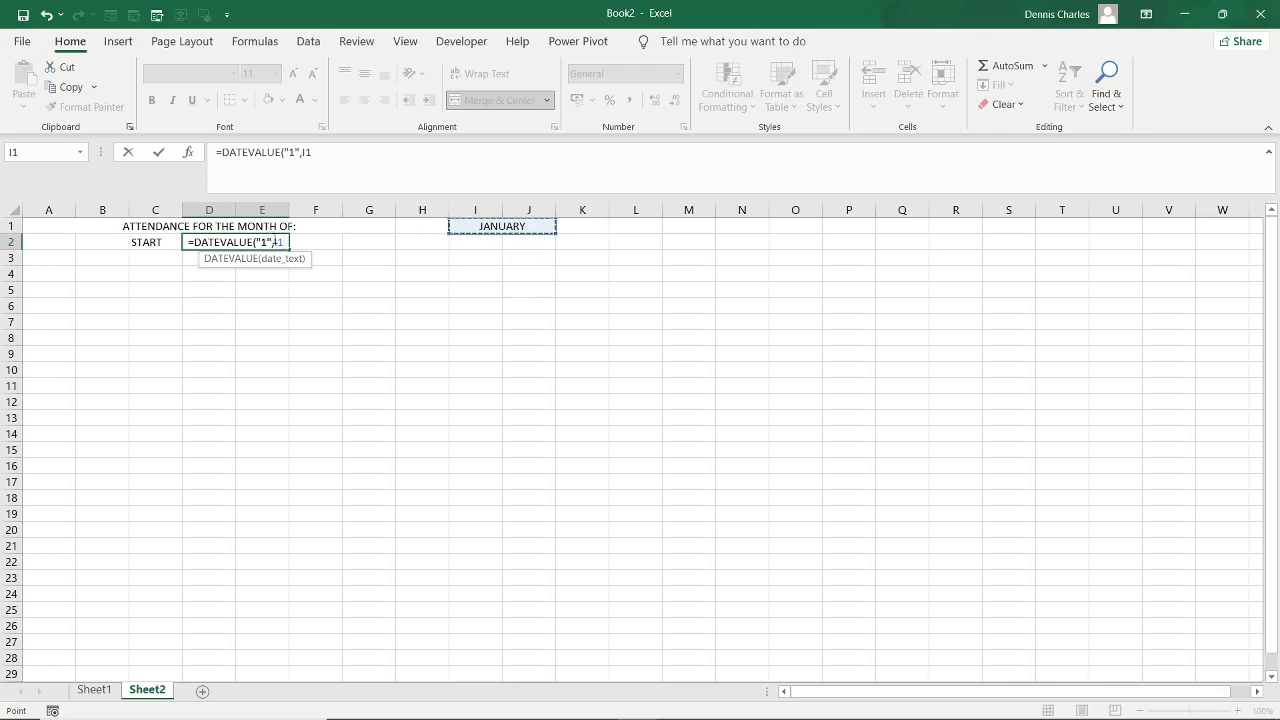
{"action": "left_click", "coordinate": [275, 242]}
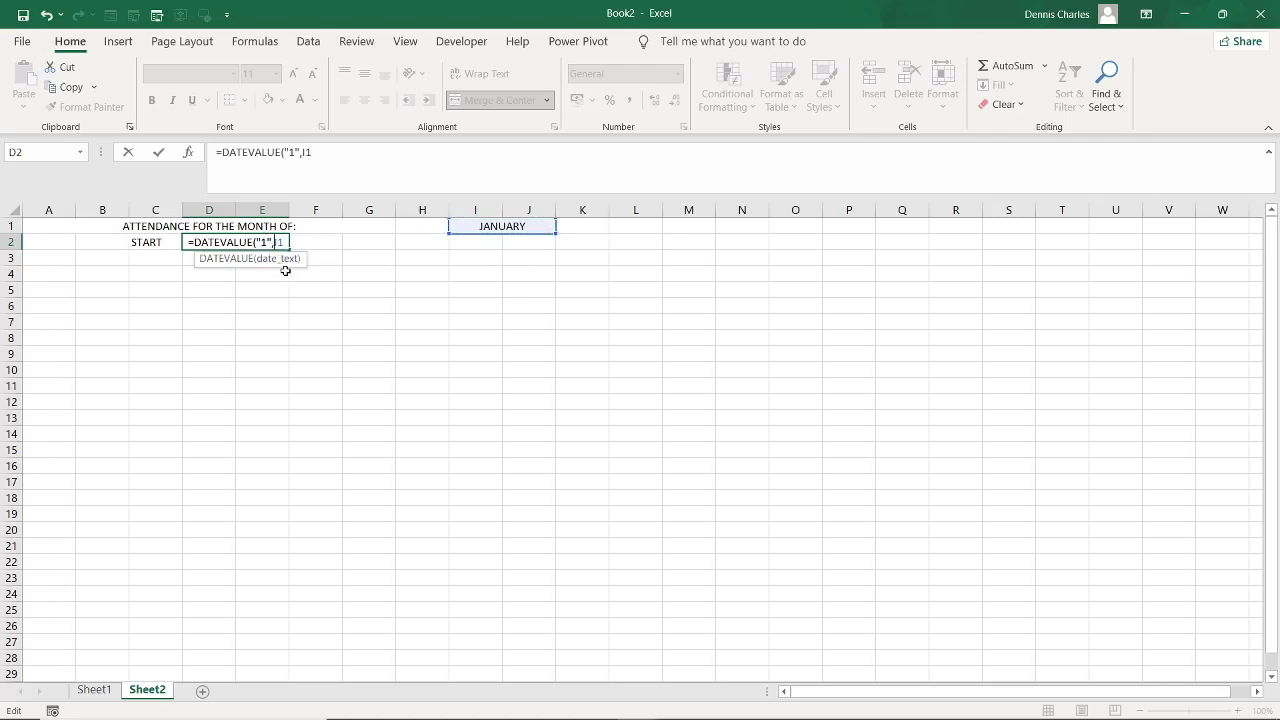
{"action": "key", "text": "BackSpace"}
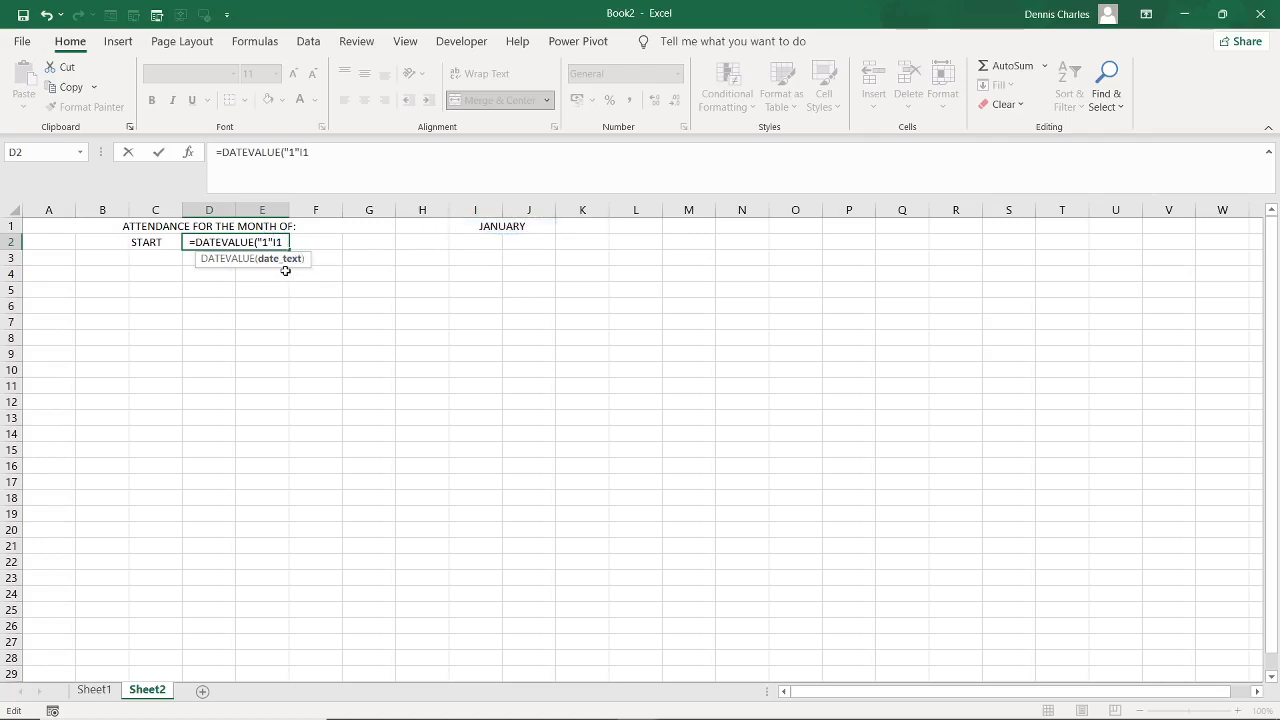
{"action": "type", "text": "&I1"}
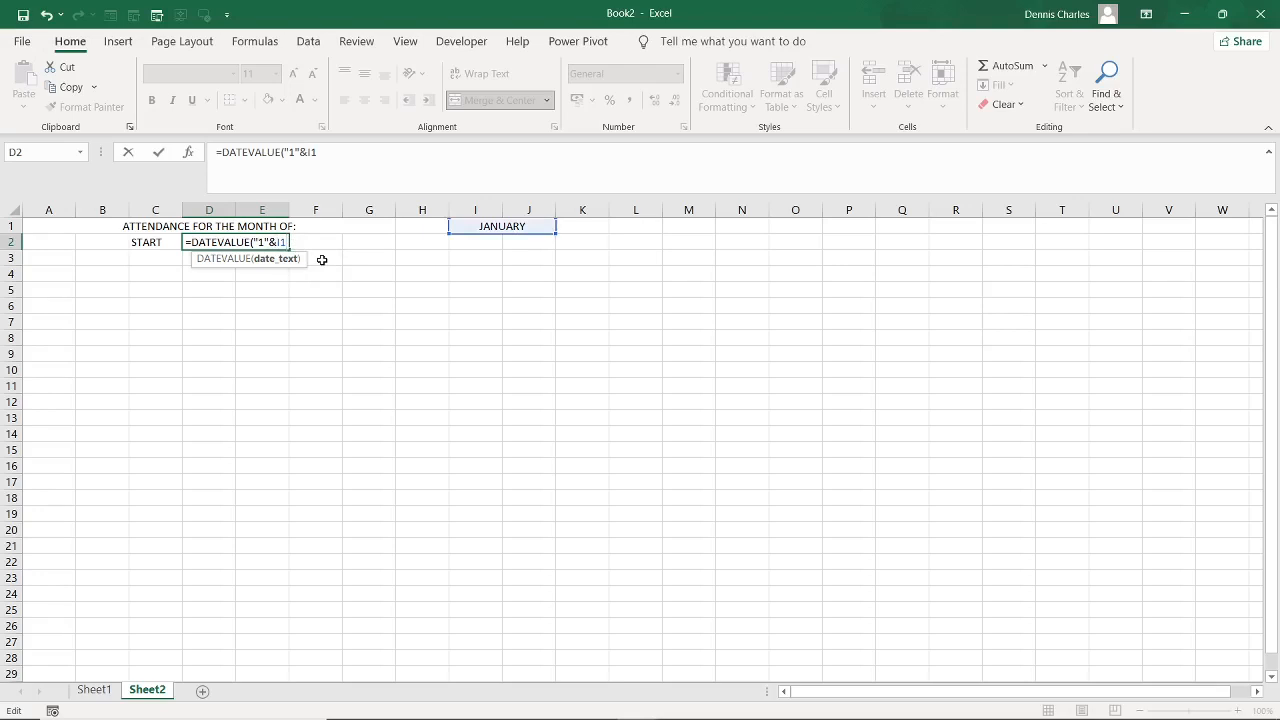
{"action": "type", "text": ")"}
{"action": "key", "text": "Tab"}
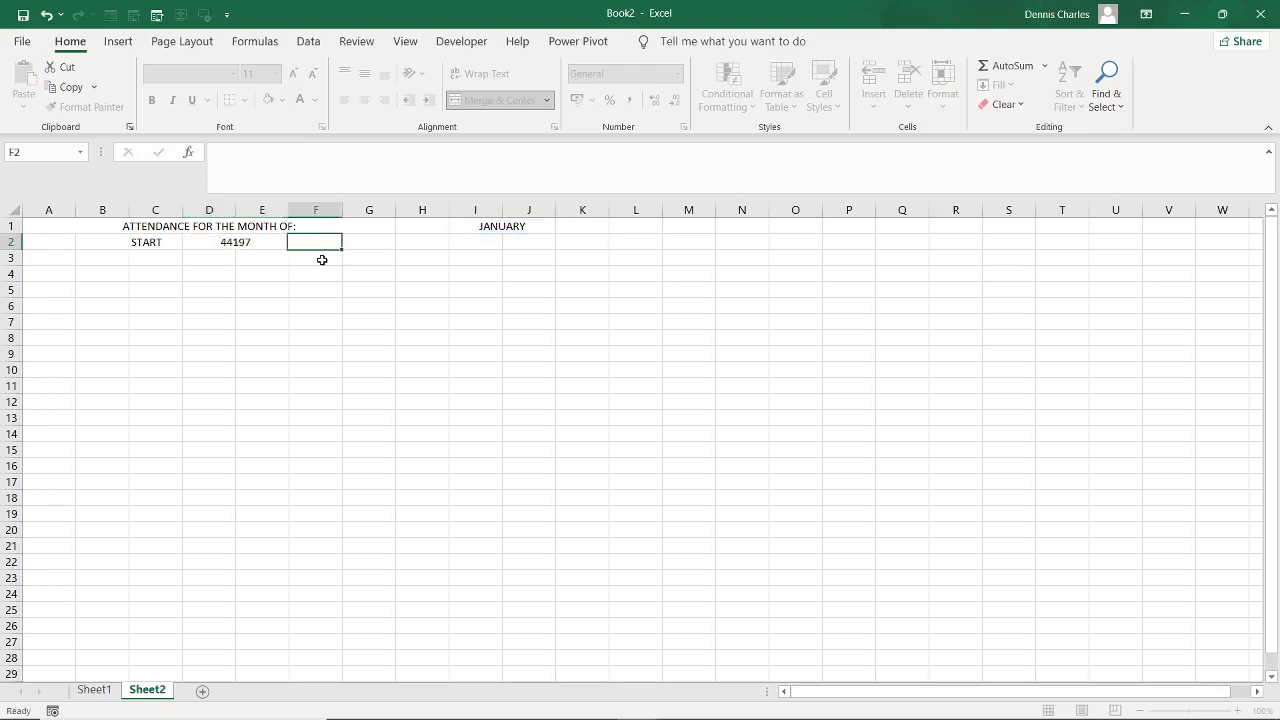
Format the start date in the merged cell D2 as Short Date
{"action": "left_click", "coordinate": [231, 243]}
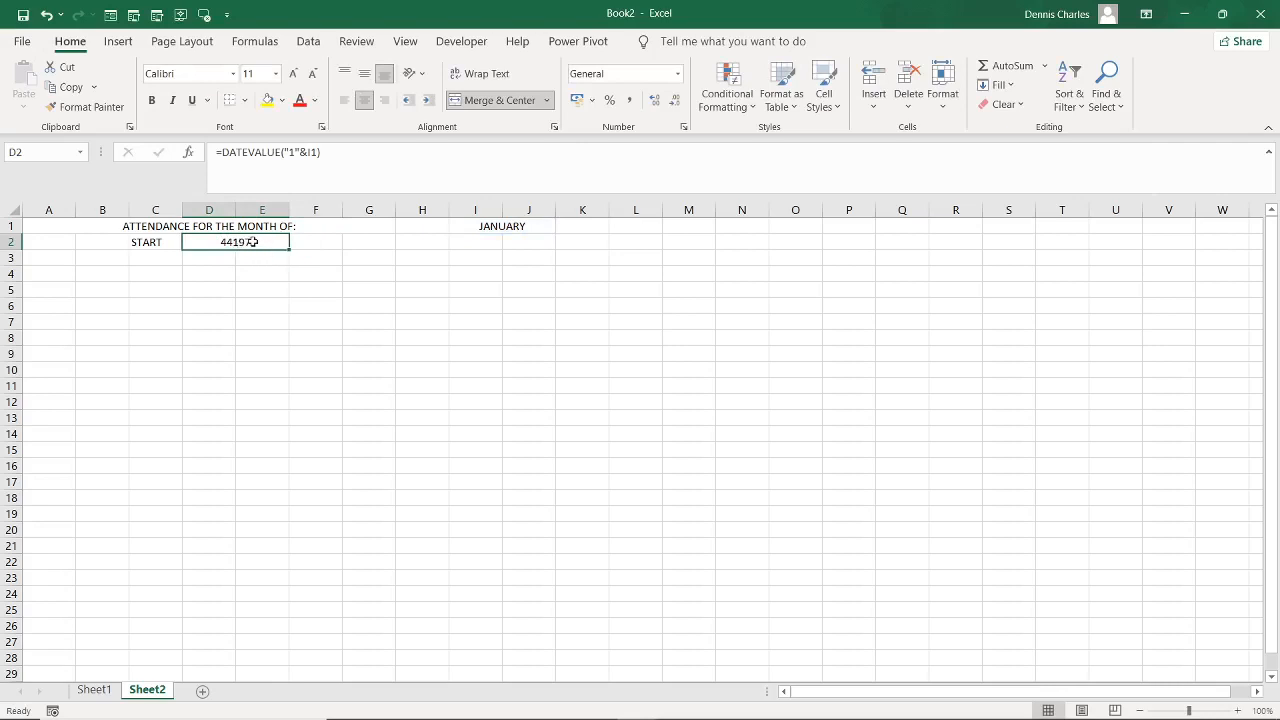
{"action": "left_click", "coordinate": [677, 73]}
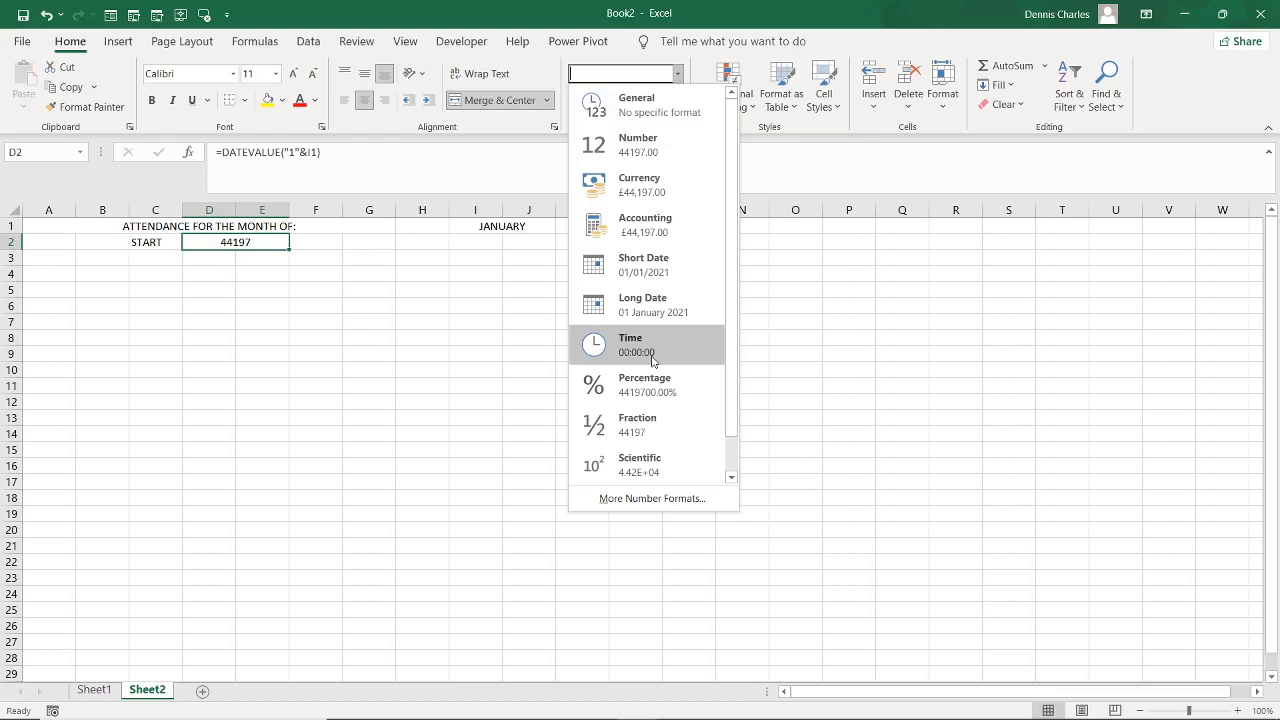
{"action": "left_click", "coordinate": [655, 270]}
{"action": "left_click", "coordinate": [229, 283]}
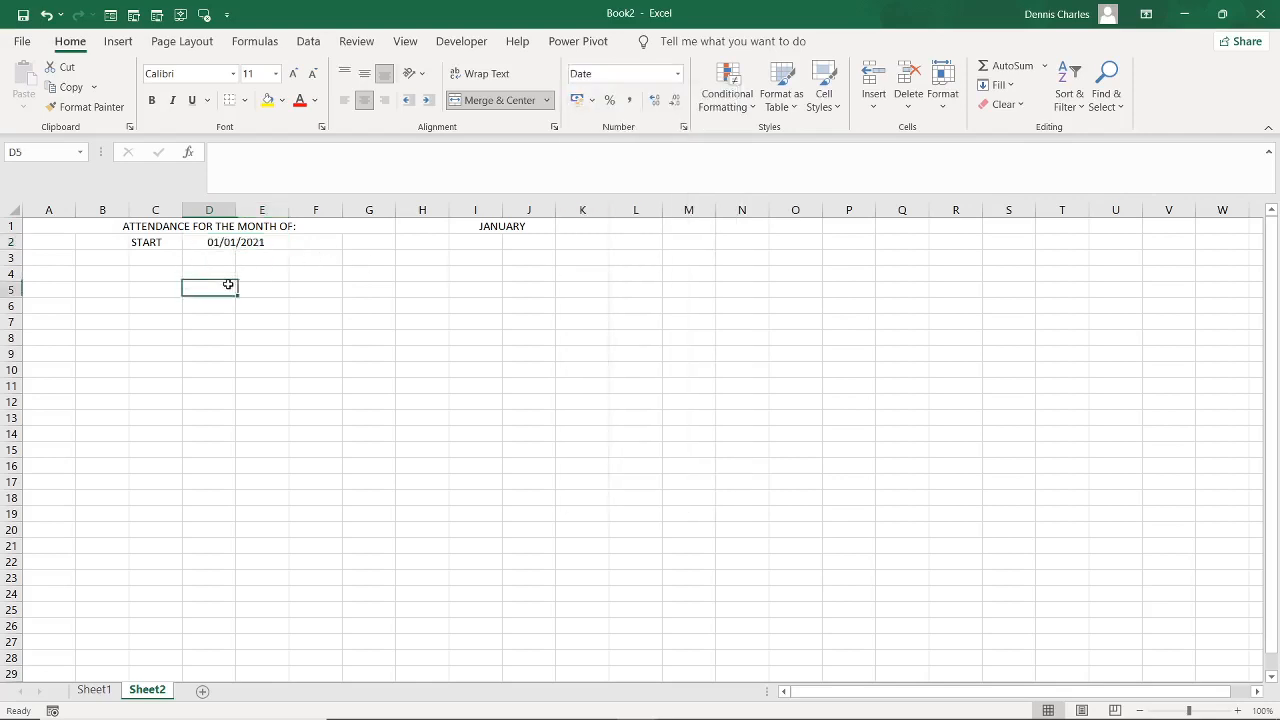
Make the start date in the merged cell D2 bold with a blue font color
{"action": "left_click", "coordinate": [236, 248]}
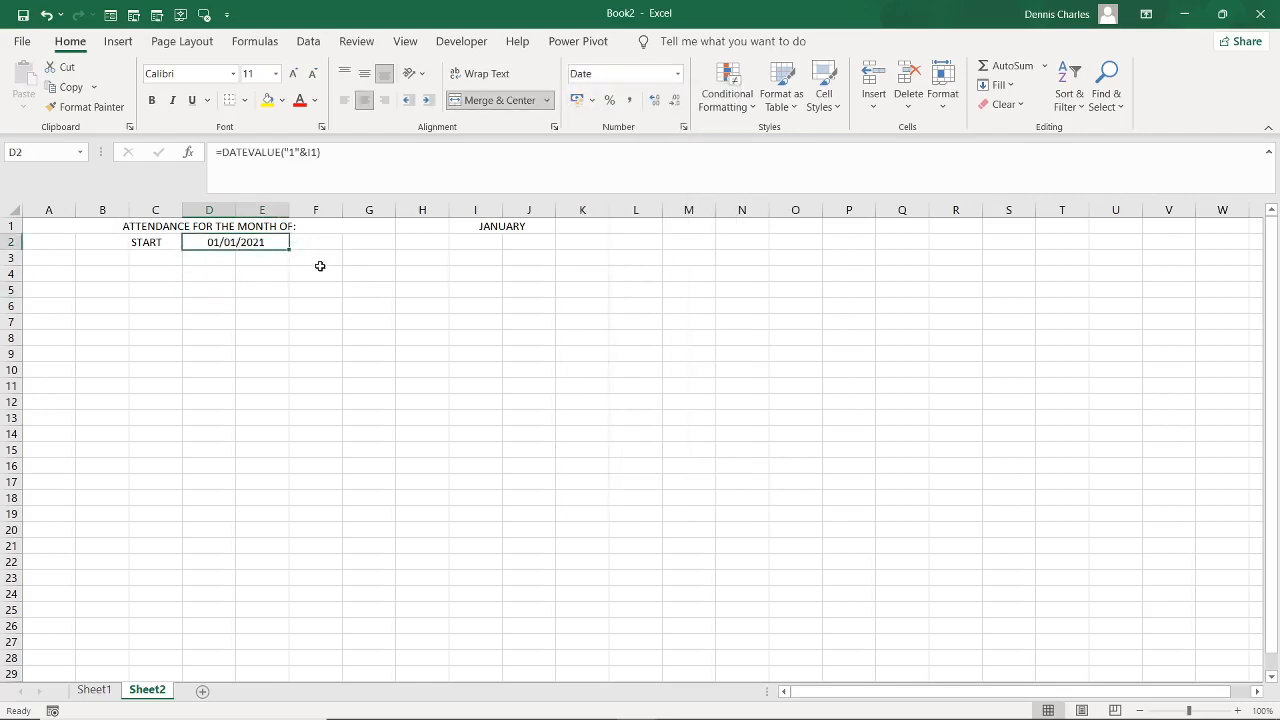
{"action": "left_click", "coordinate": [282, 101]}
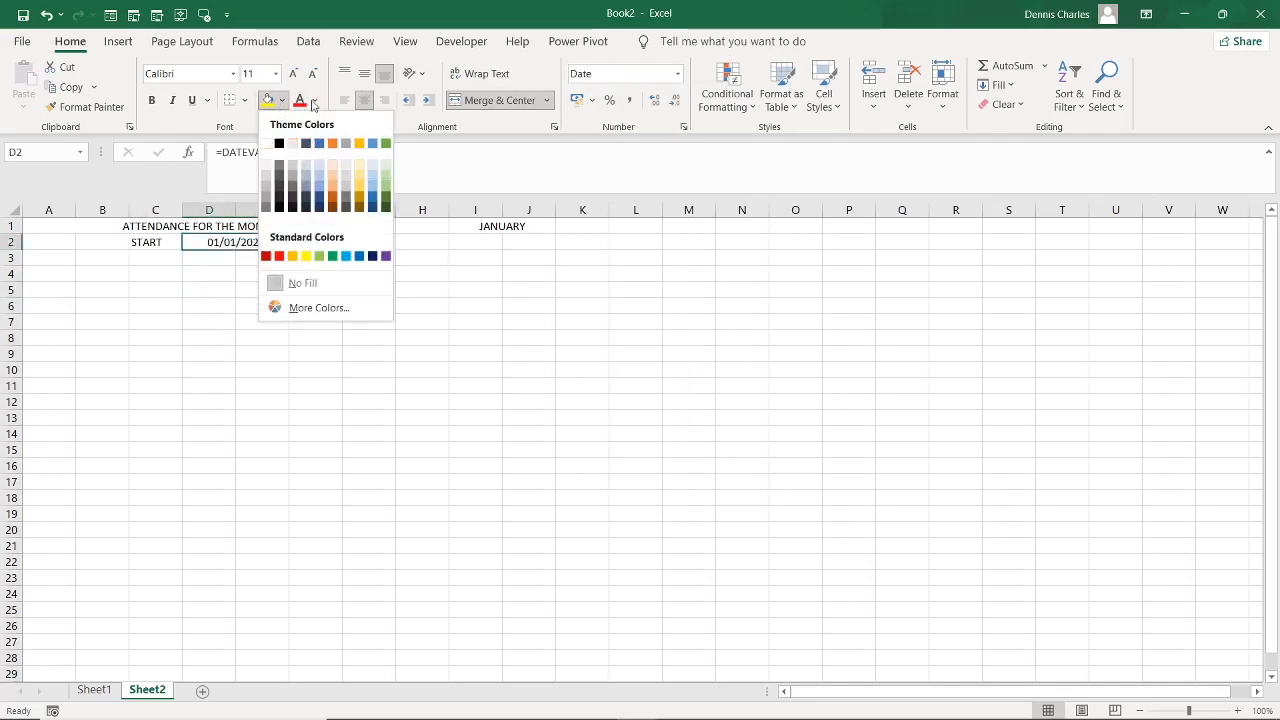
{"action": "left_click", "coordinate": [313, 101]}
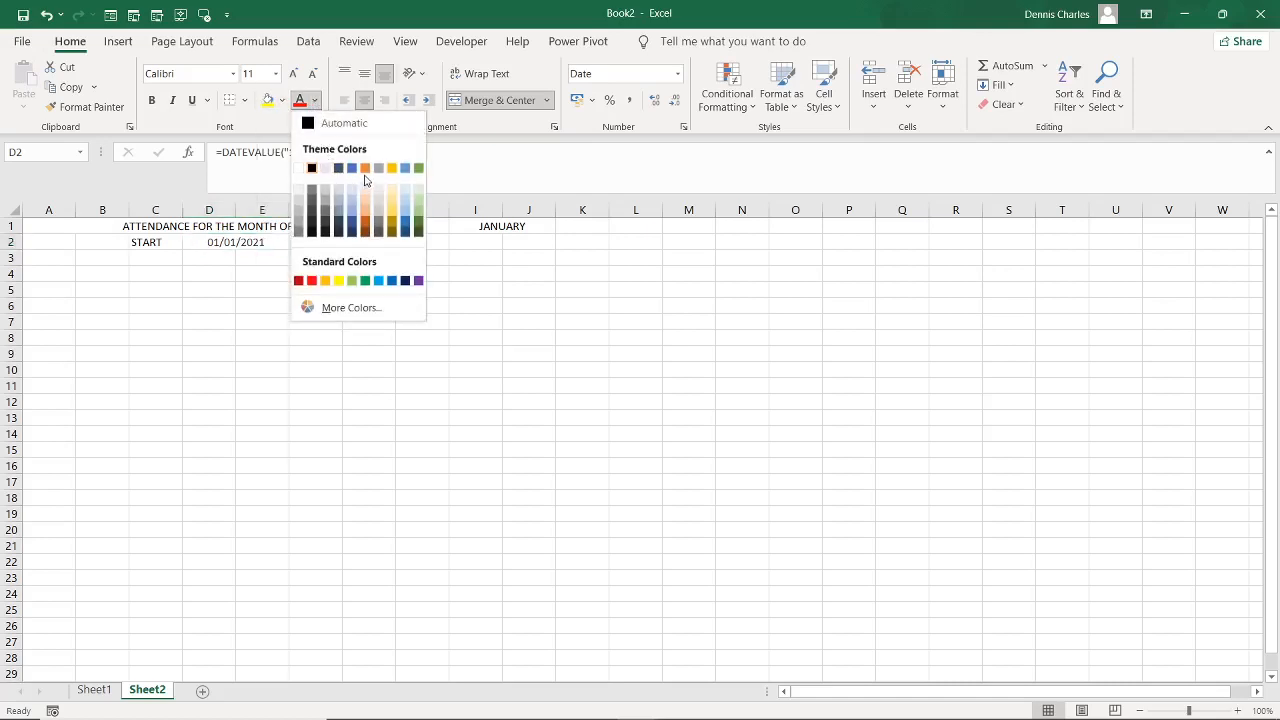
{"action": "left_click", "coordinate": [351, 168]}
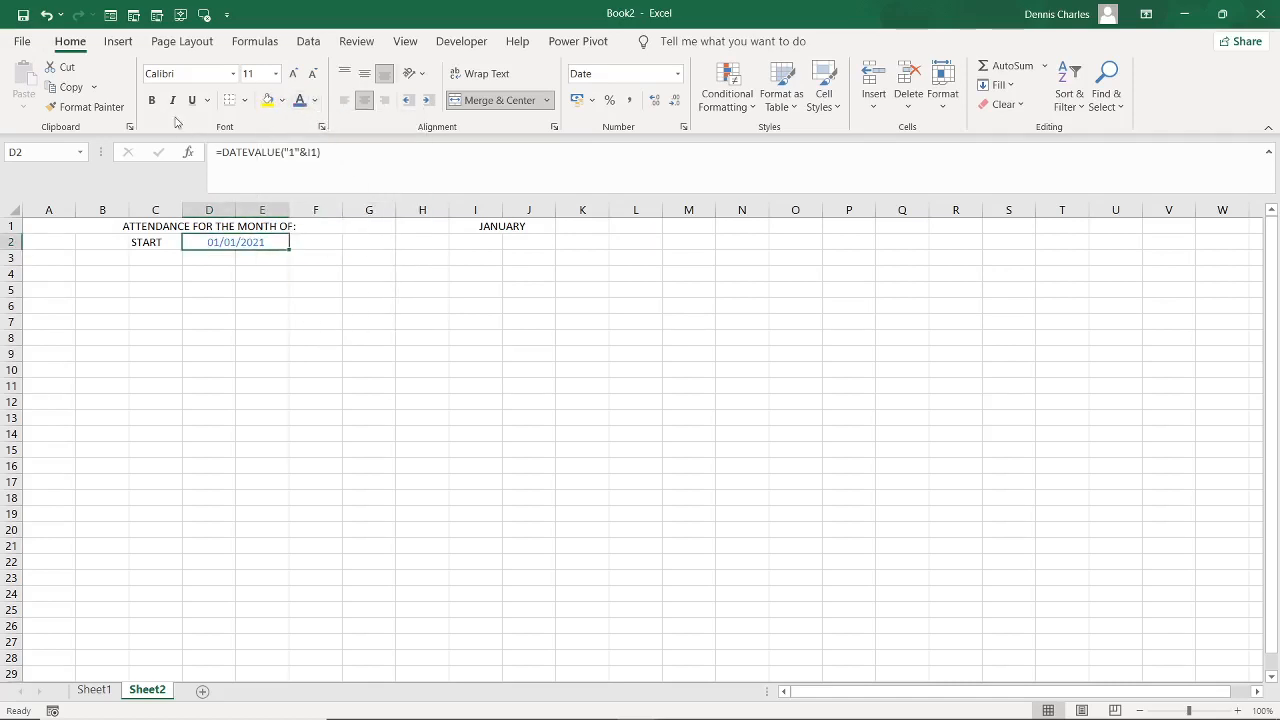
{"action": "left_click", "coordinate": [151, 100]}
{"action": "left_click", "coordinate": [369, 337]}
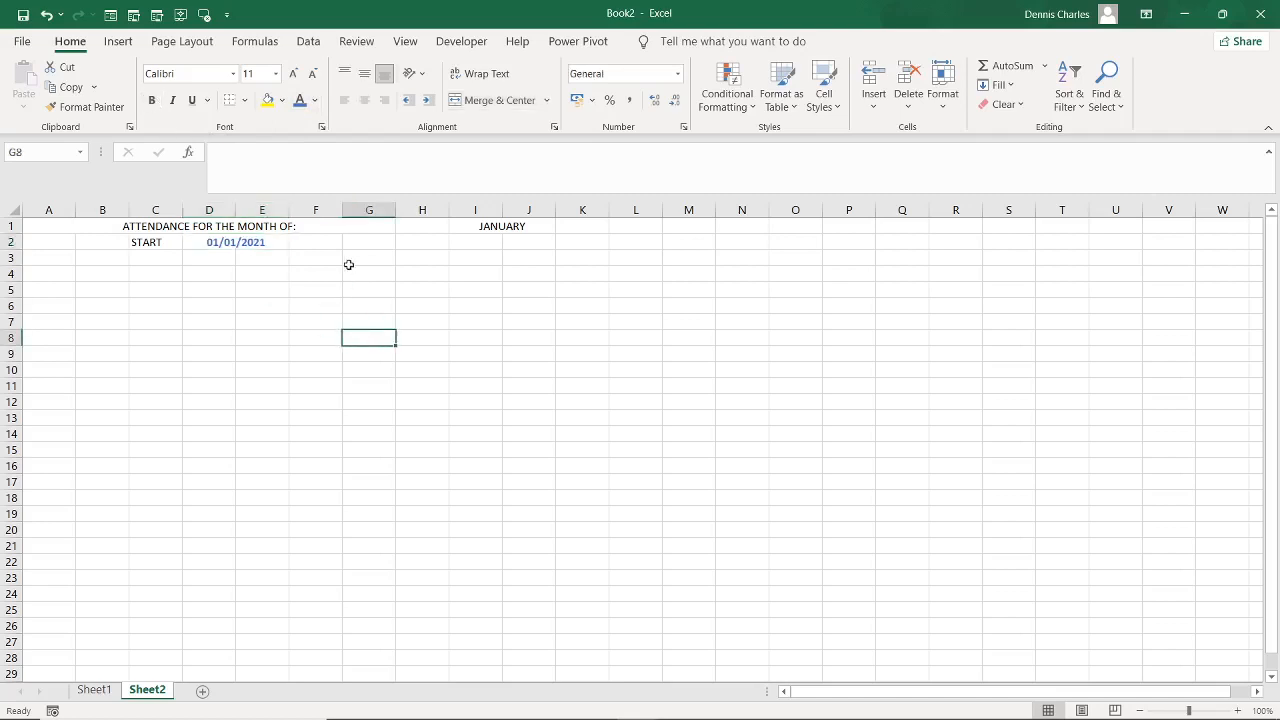
Enter the label END in cell I2
{"action": "left_click", "coordinate": [467, 241]}
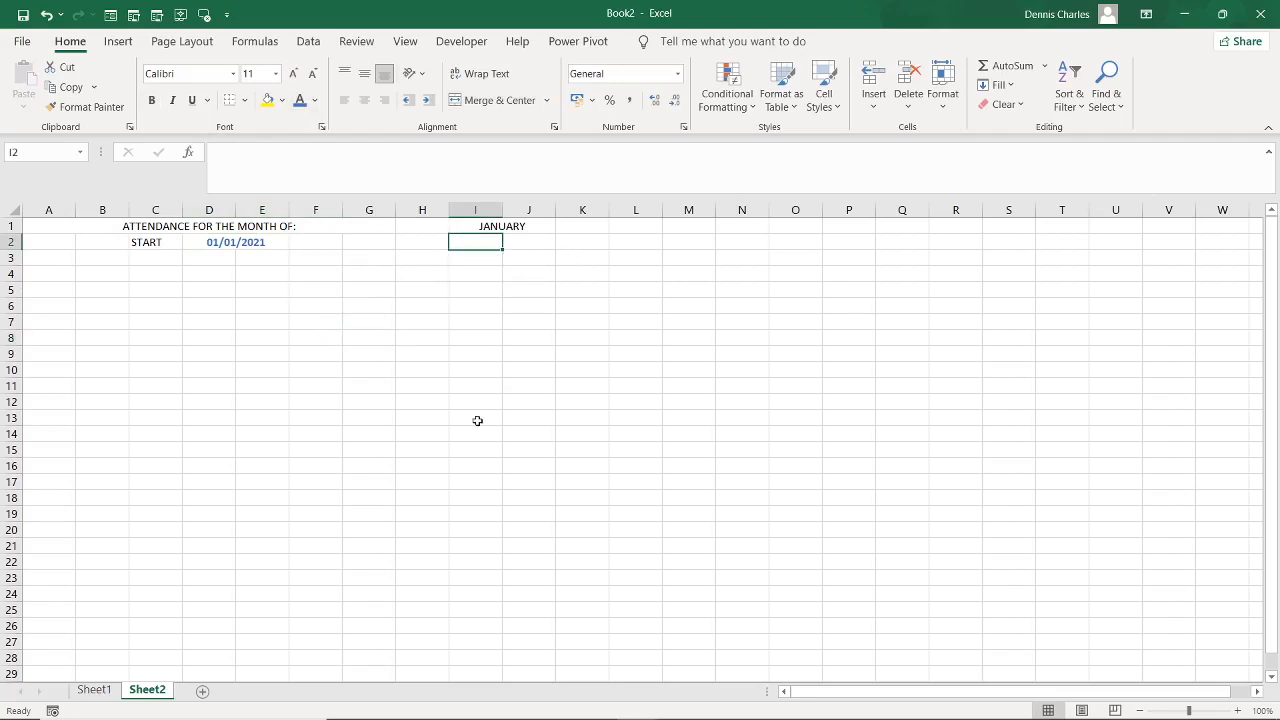
{"action": "type", "text": "E"}
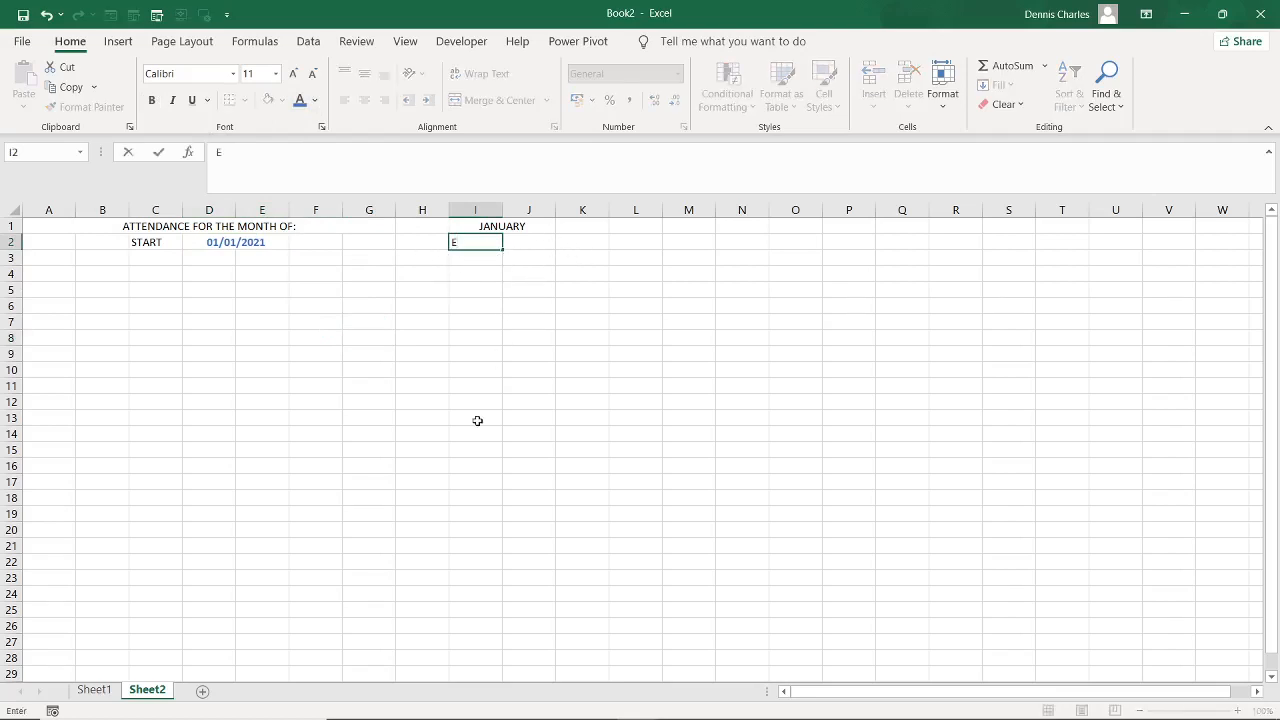
{"action": "type", "text": "ND"}
Enter the formula =EOMONTH(D2,0) in cell J2 to get the month's last day
{"action": "left_click", "coordinate": [534, 244]}
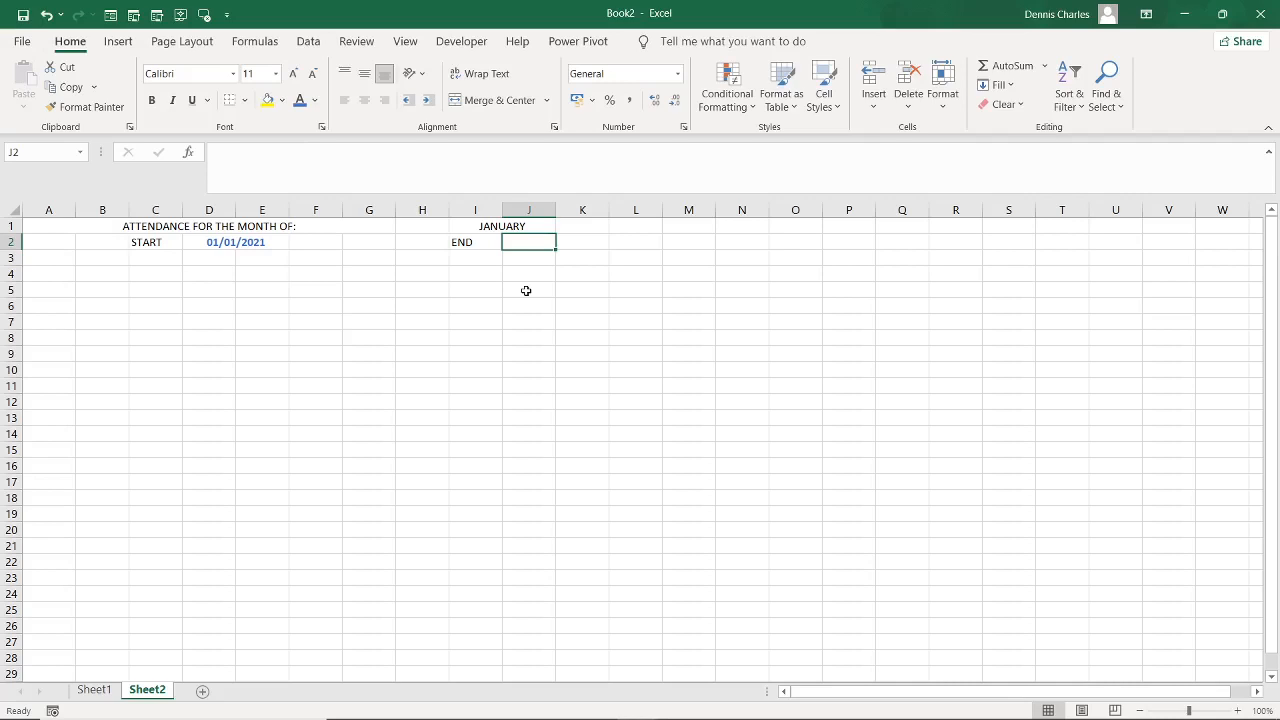
{"action": "type", "text": "="}
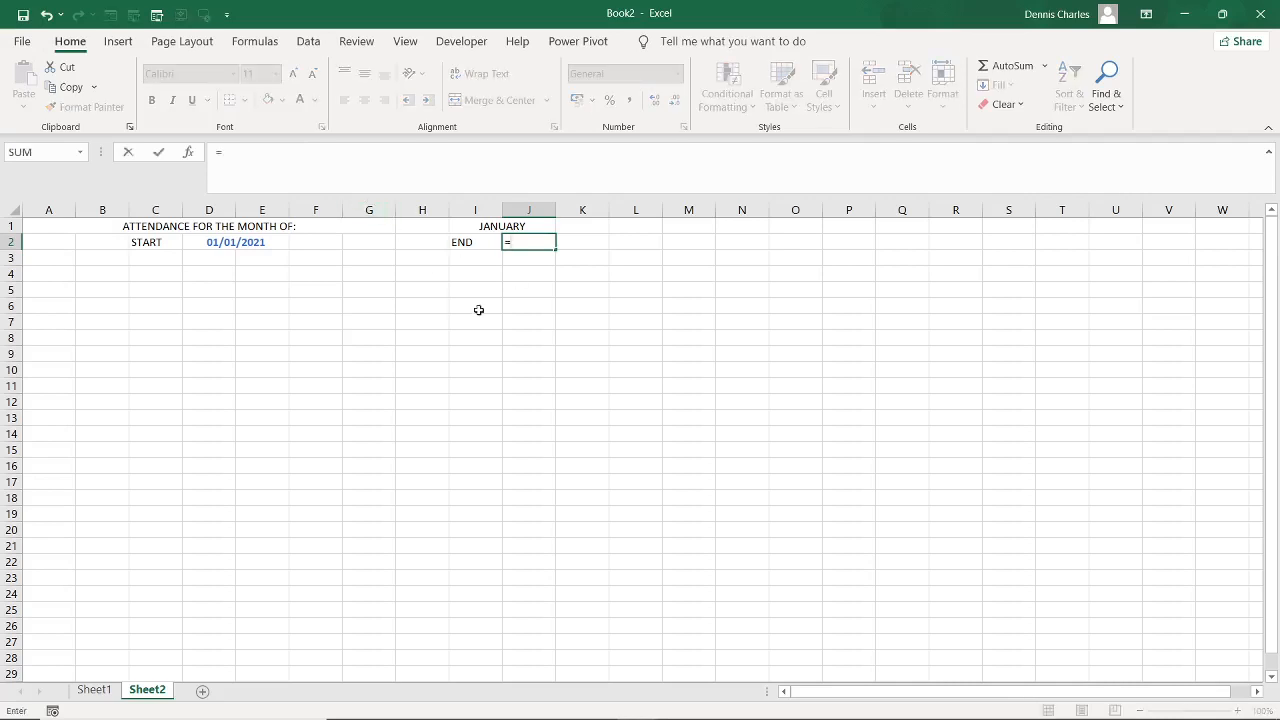
{"action": "type", "text": "E"}
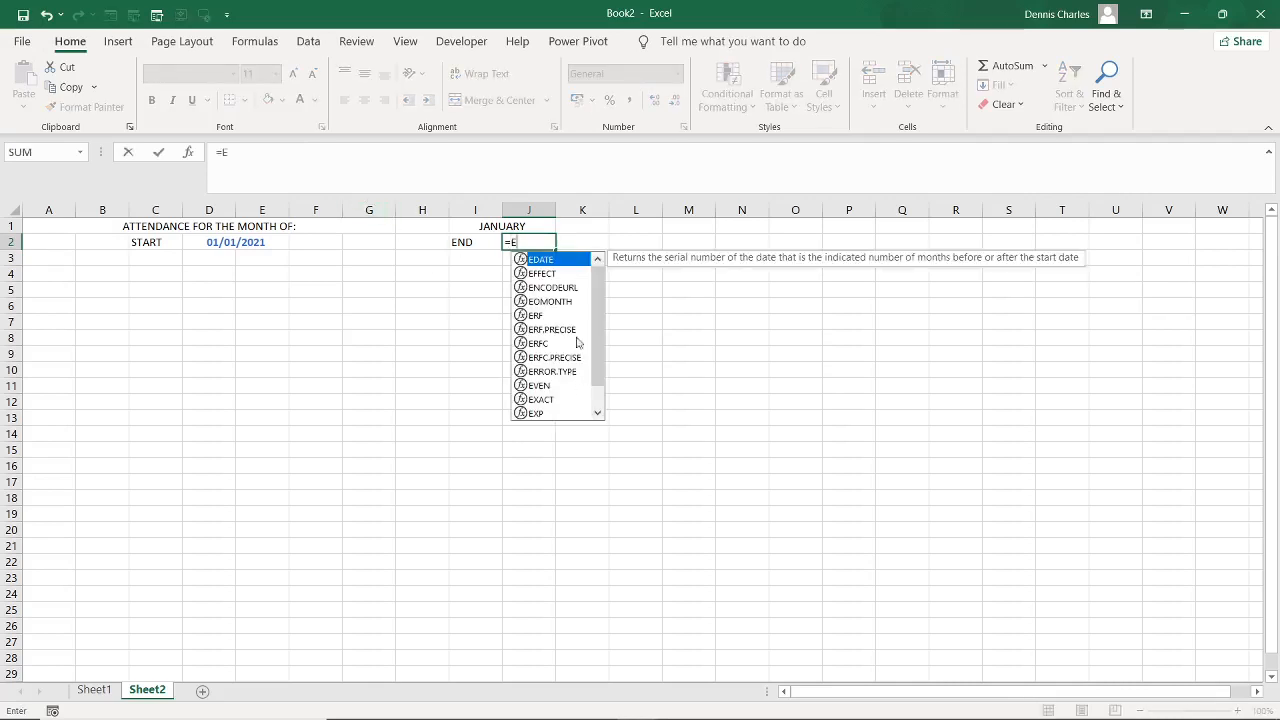
{"action": "left_click", "coordinate": [556, 302]}
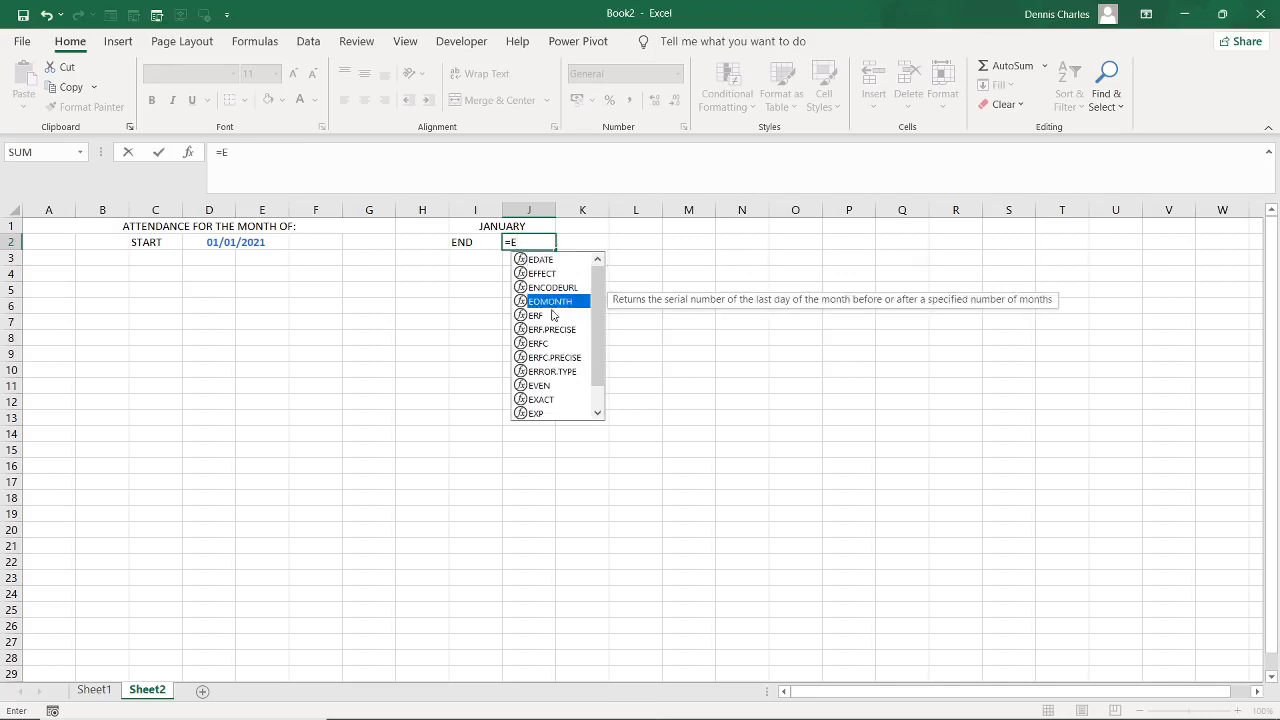
{"action": "double_click", "coordinate": [553, 302]}
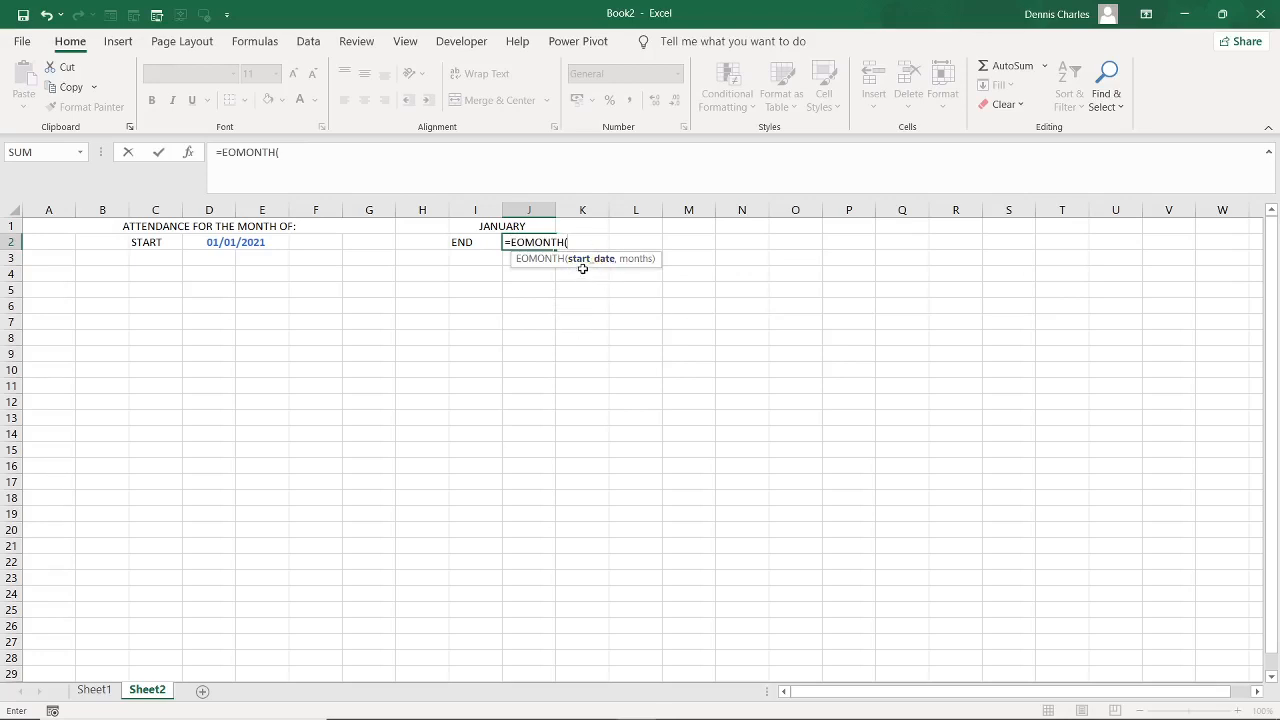
{"action": "left_click", "coordinate": [243, 244]}
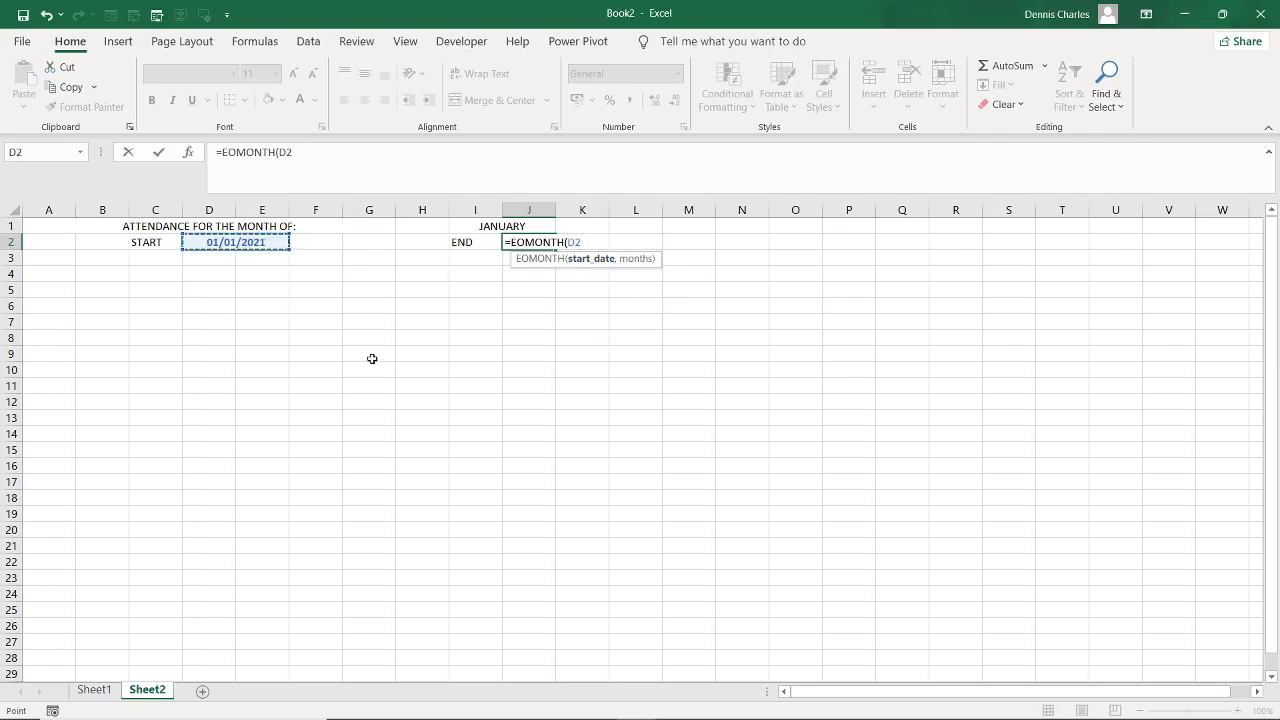
{"action": "type", "text": ","}
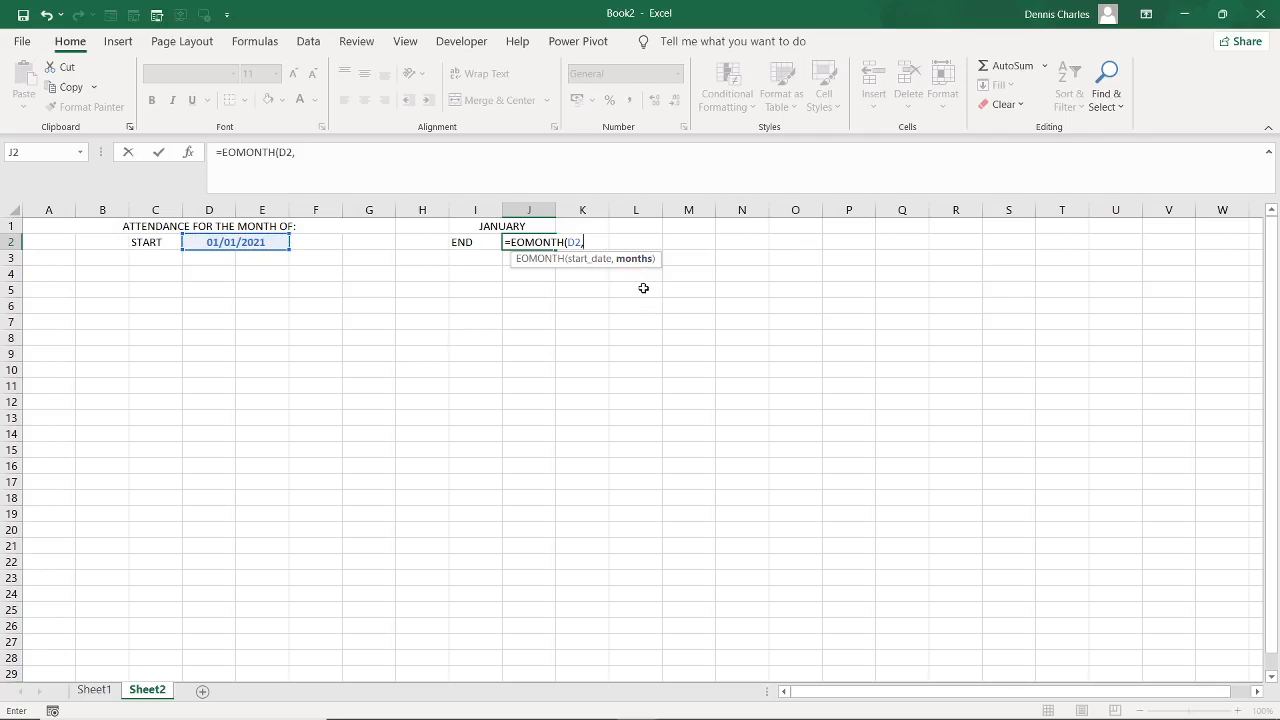
{"action": "type", "text": "0)"}
{"action": "key", "text": "Tab"}
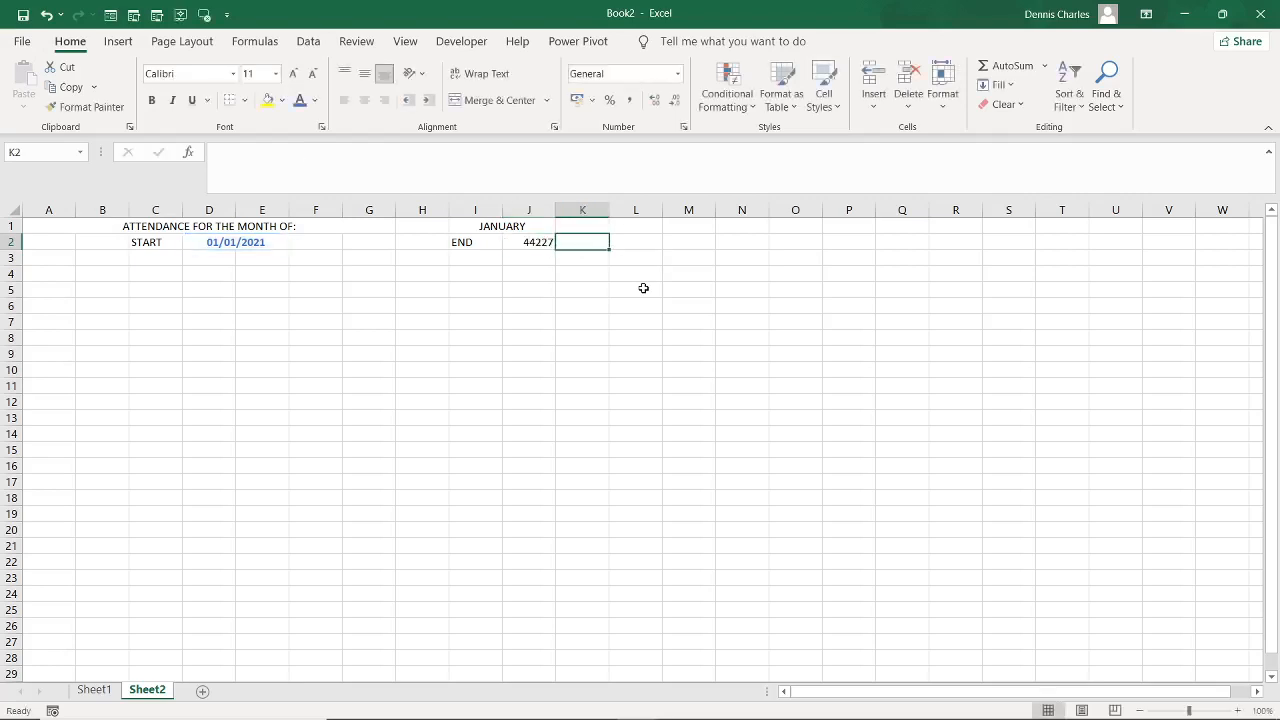
Format the end date in cell J2 as Short Date
{"action": "left_click", "coordinate": [524, 245]}
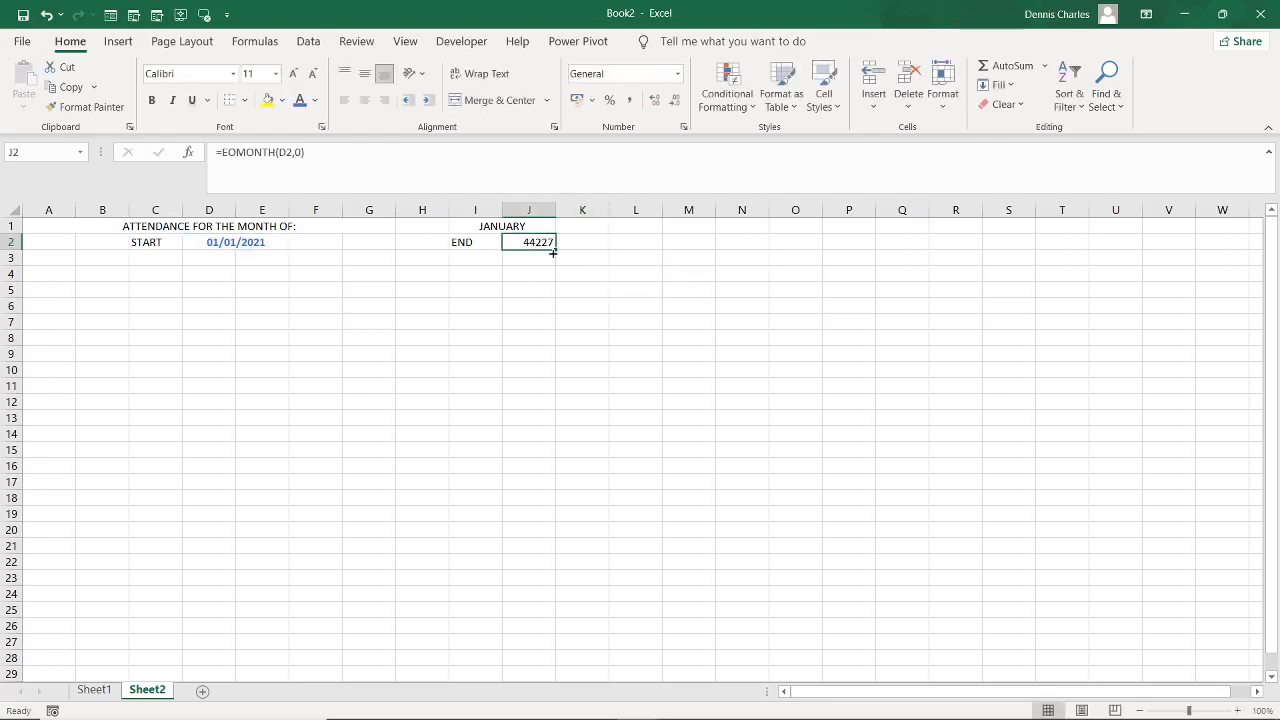
{"action": "left_click", "coordinate": [677, 74]}
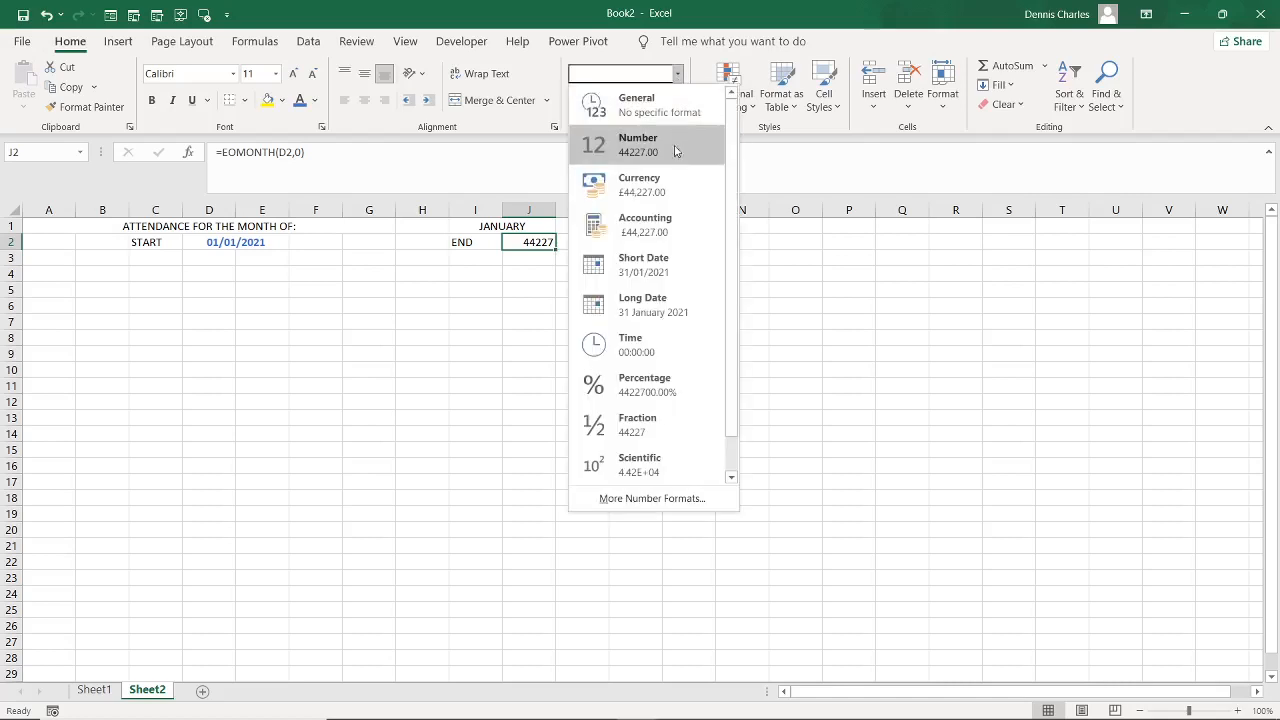
{"action": "left_click", "coordinate": [652, 266]}
{"action": "left_click", "coordinate": [522, 322]}
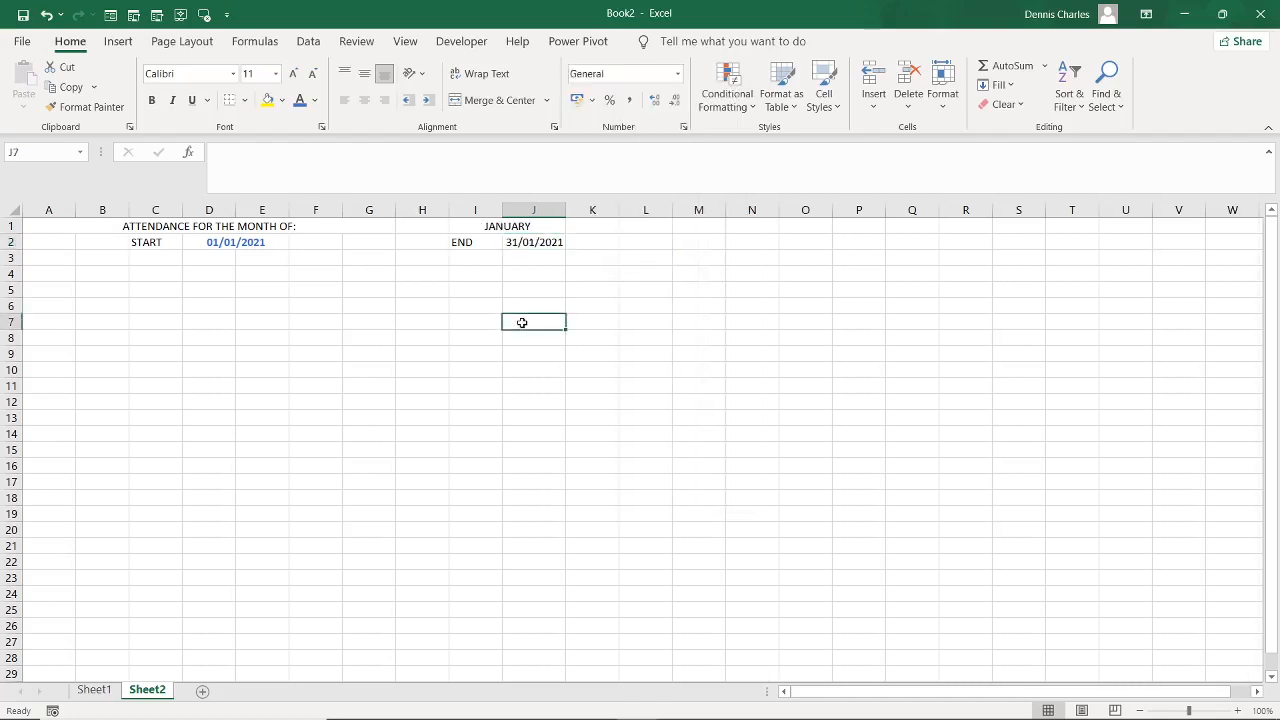
Make the end date in cell J2 bold with a blue font color
{"action": "left_click", "coordinate": [535, 242]}
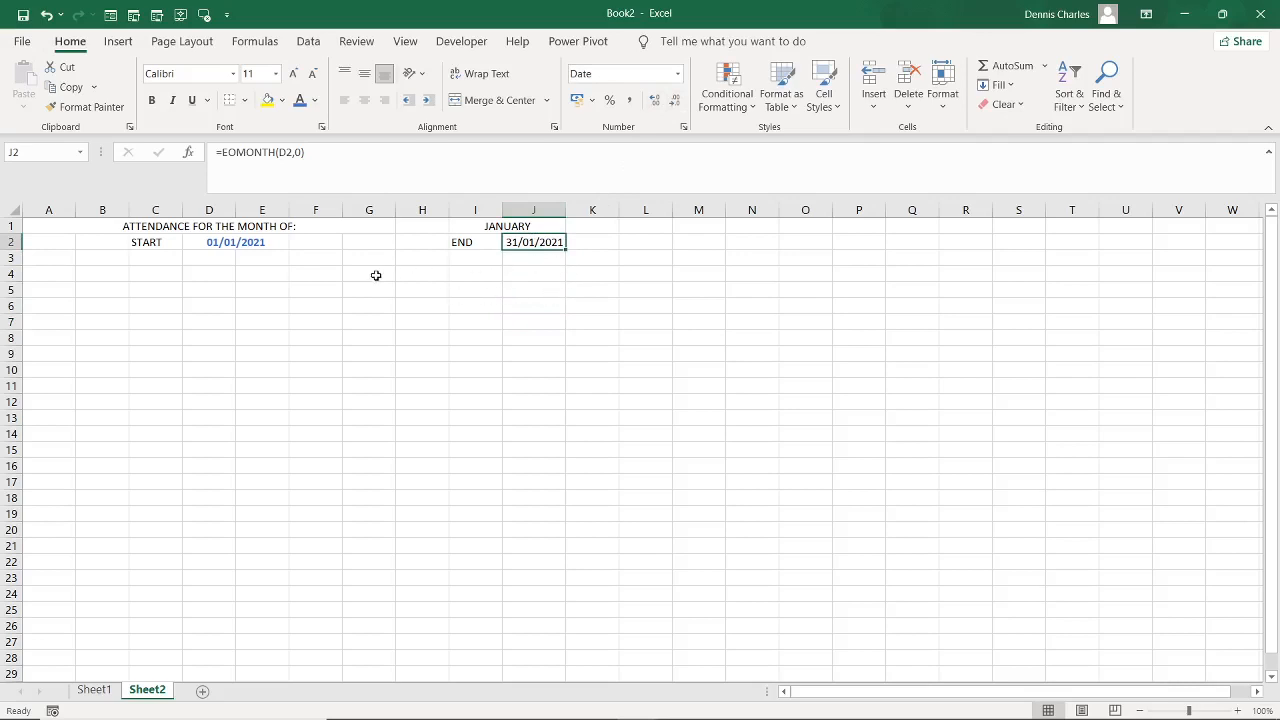
{"action": "left_click", "coordinate": [299, 100]}
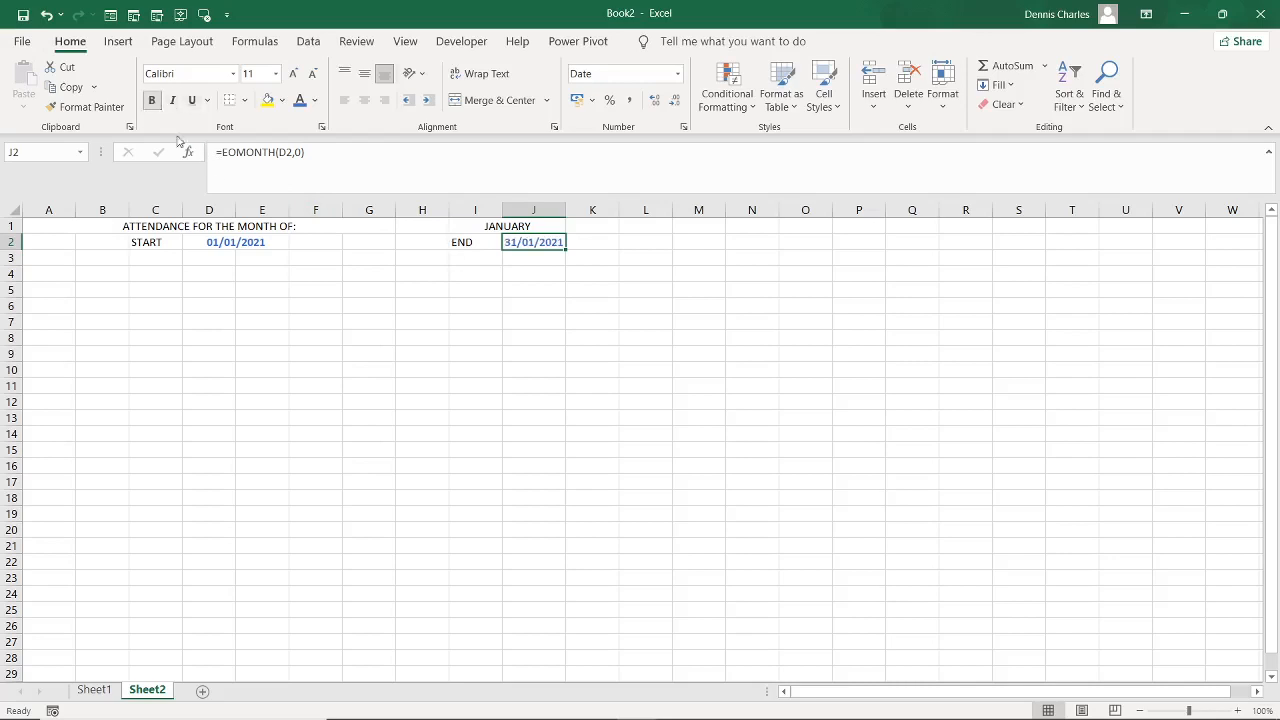
{"action": "left_click", "coordinate": [446, 357]}
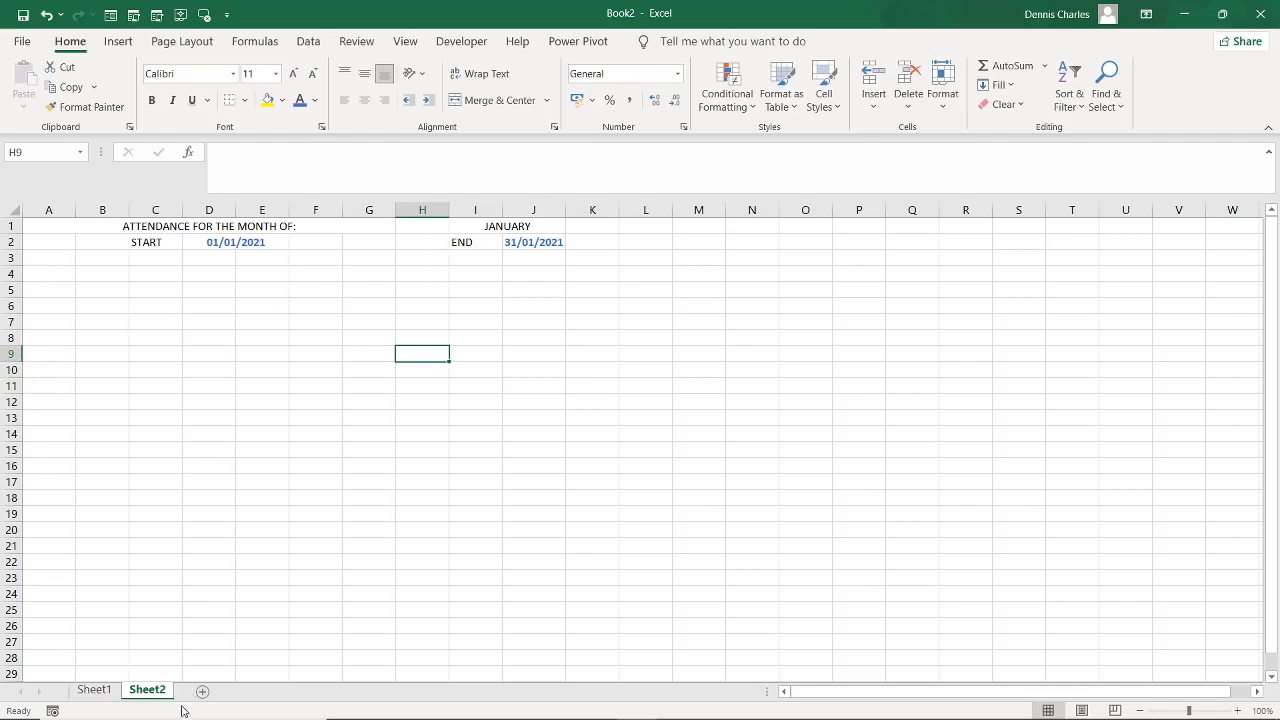
Switch to the AUTOMATIC REGISTER workbook and copy the selected admission numbers and student names, A6:B23, from the ATTENDANCE REGISTER sheet
{"action": "mouse_move", "coordinate": [638, 707]}
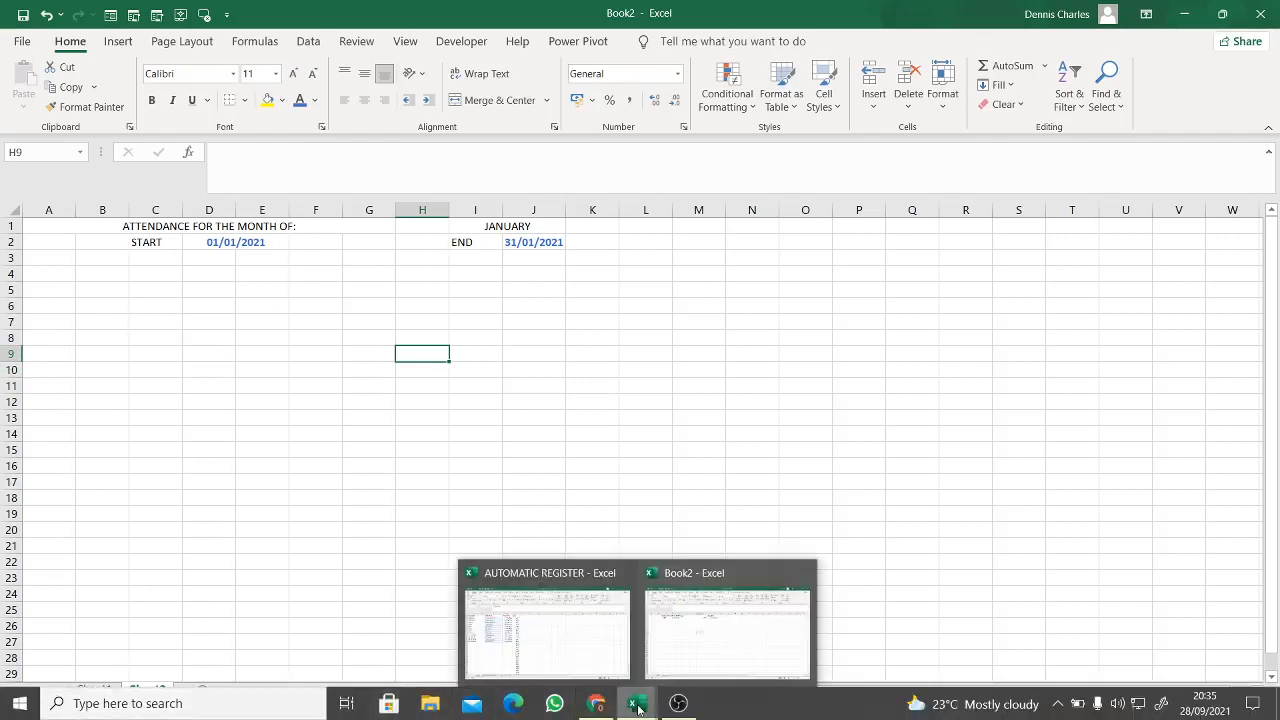
{"action": "mouse_move", "coordinate": [574, 667]}
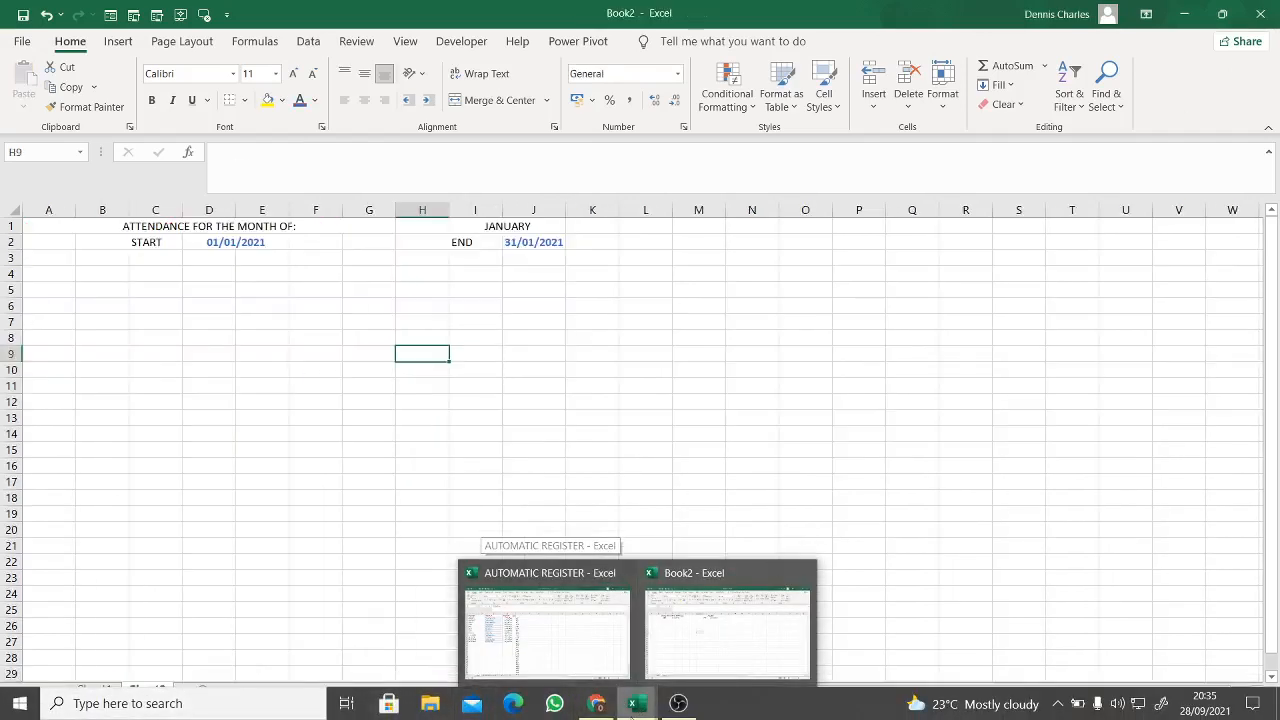
{"action": "left_click", "coordinate": [541, 669]}
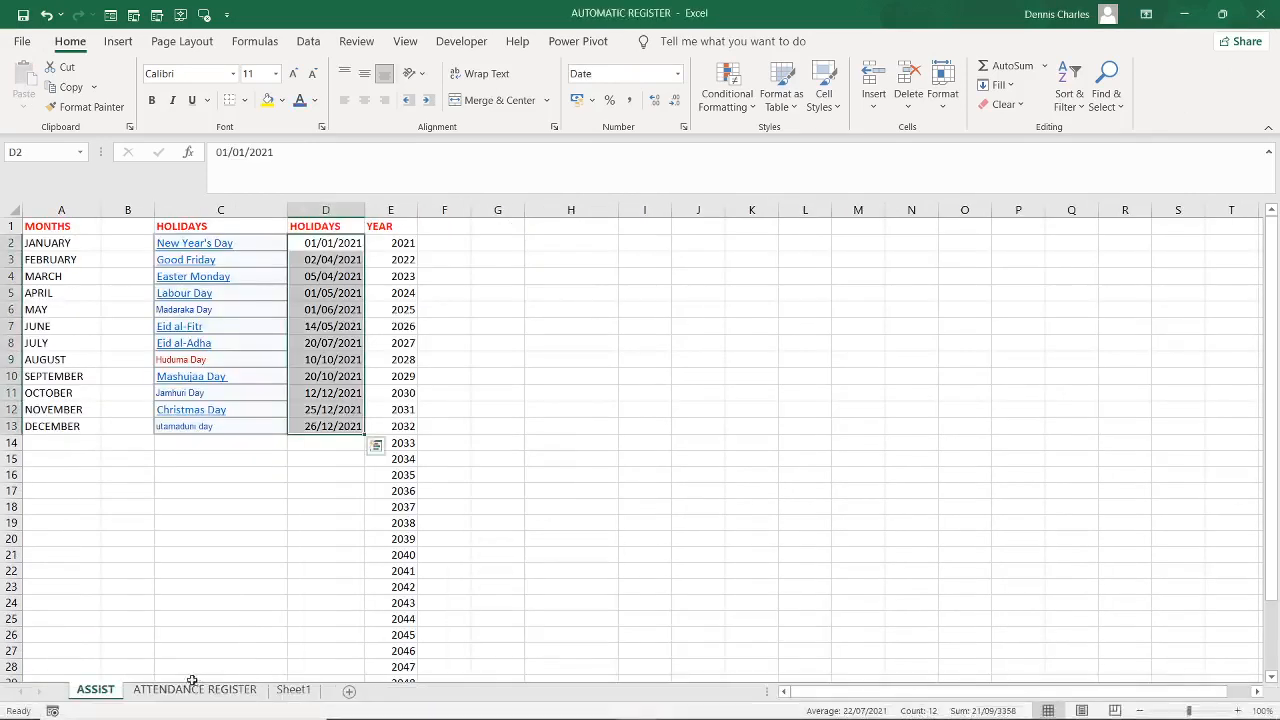
{"action": "left_click", "coordinate": [192, 689]}
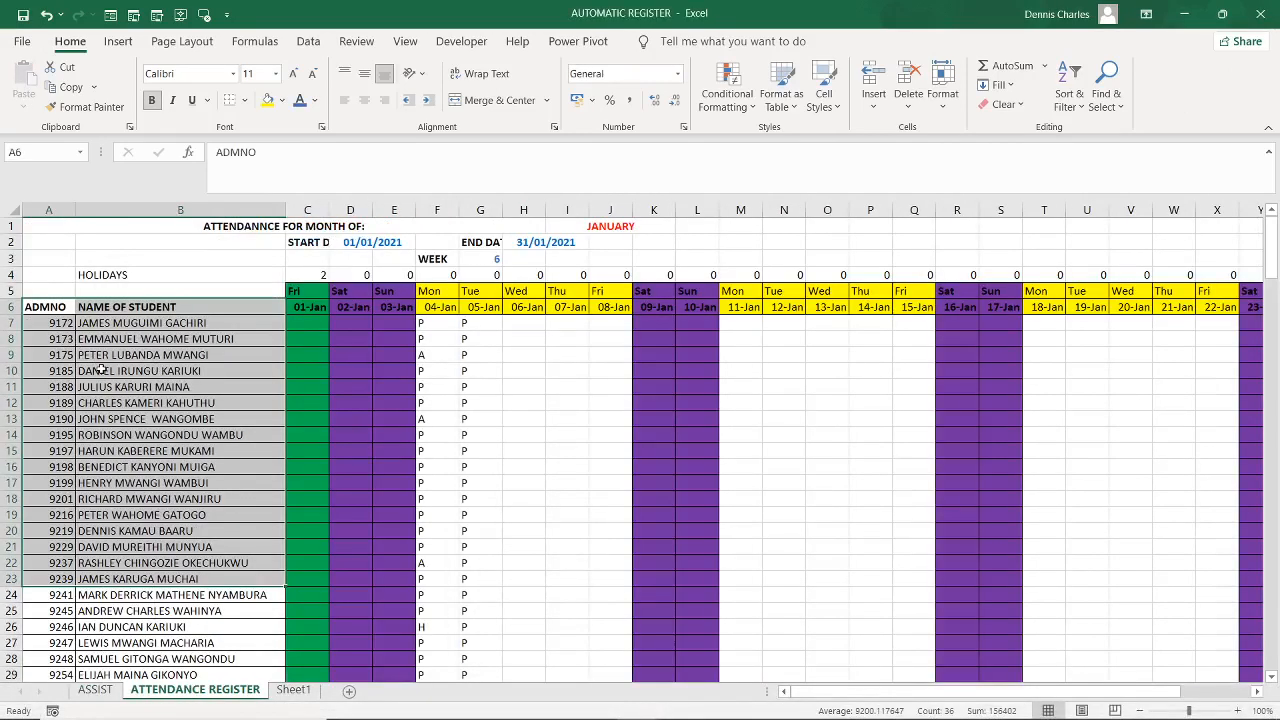
{"action": "right_click", "coordinate": [129, 351]}
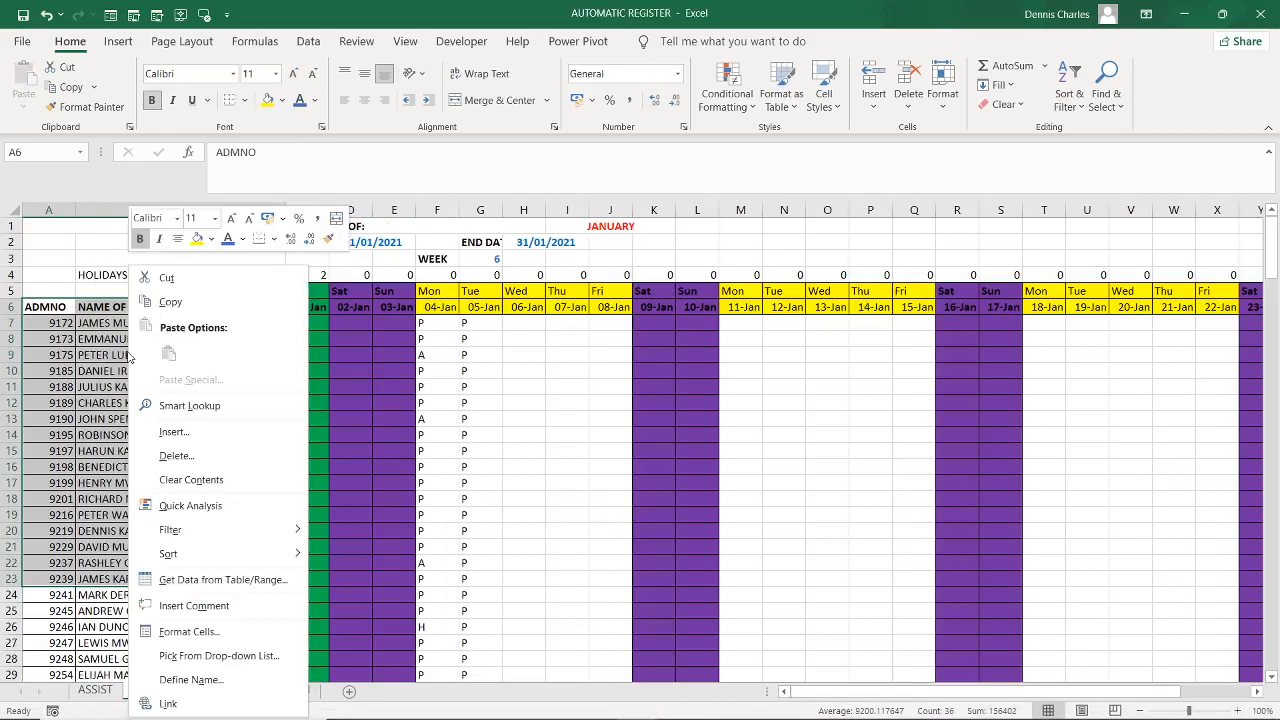
{"action": "left_click", "coordinate": [188, 306]}
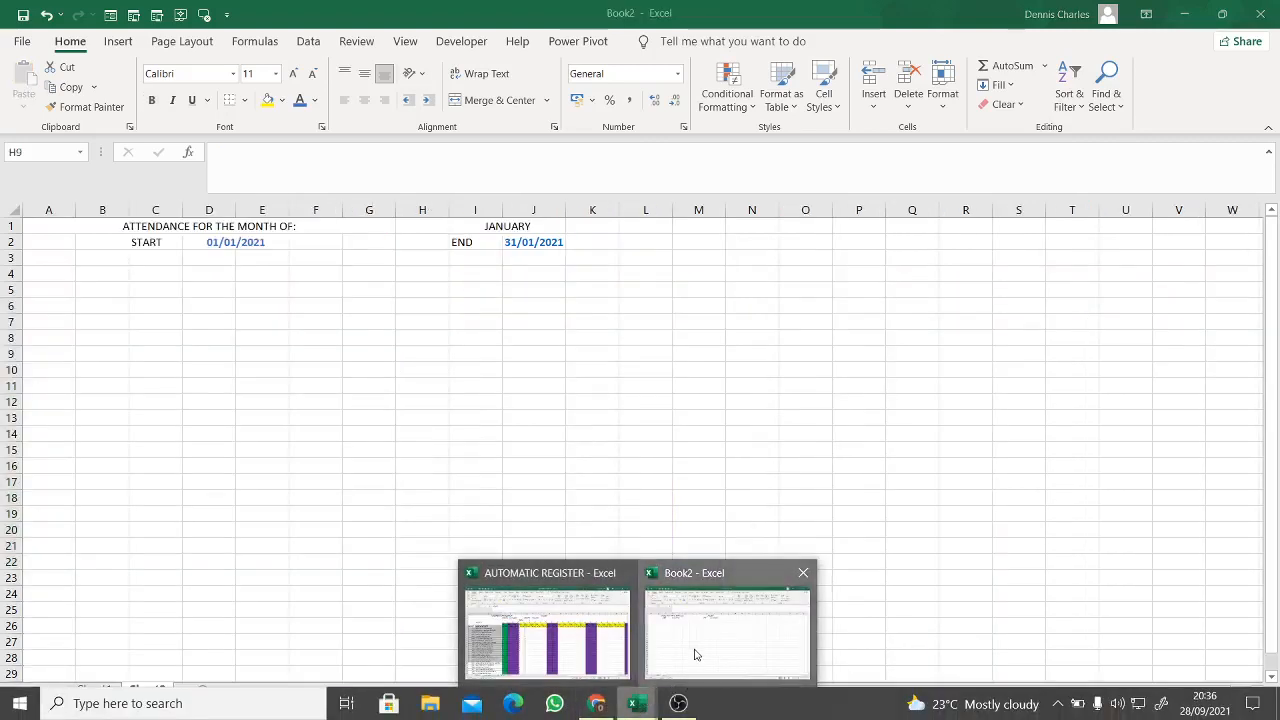
Paste the copied student list at cell A6 of Sheet2 in Book2 and widen column B to fit the names
{"action": "left_click", "coordinate": [694, 645]}
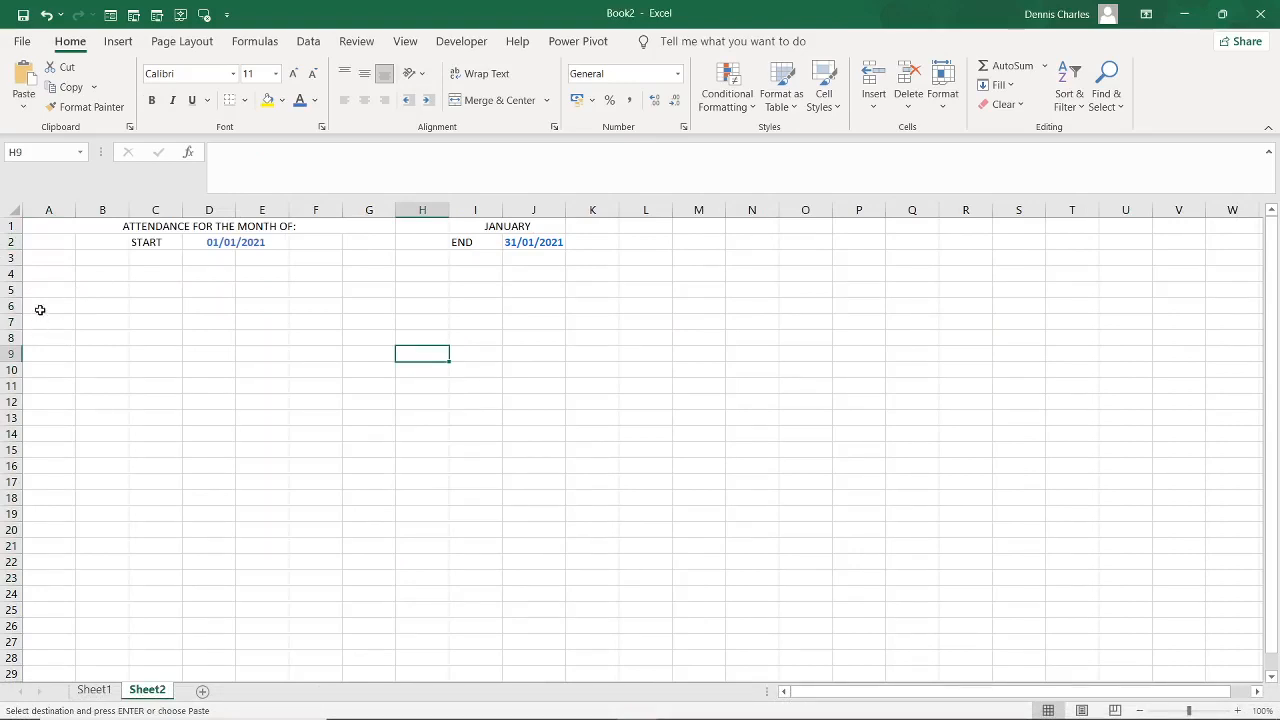
{"action": "left_click", "coordinate": [42, 322]}
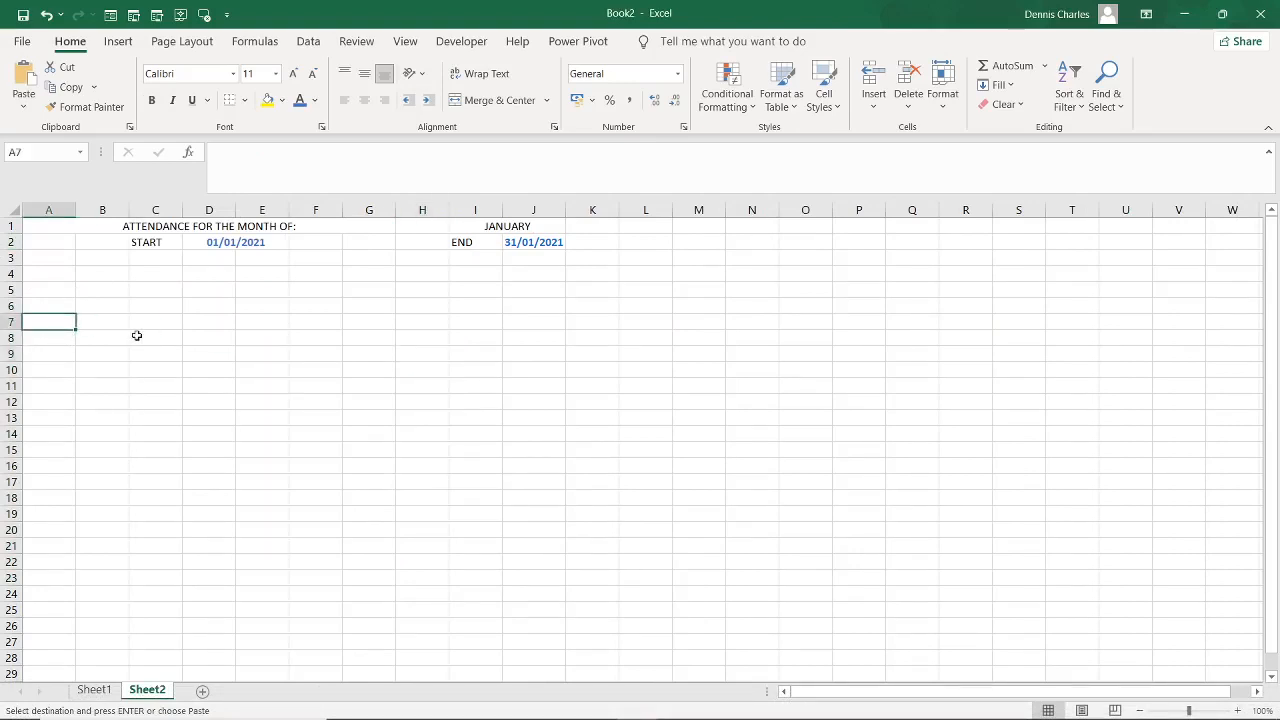
{"action": "left_click", "coordinate": [52, 305]}
{"action": "key", "text": "ctrl+v"}
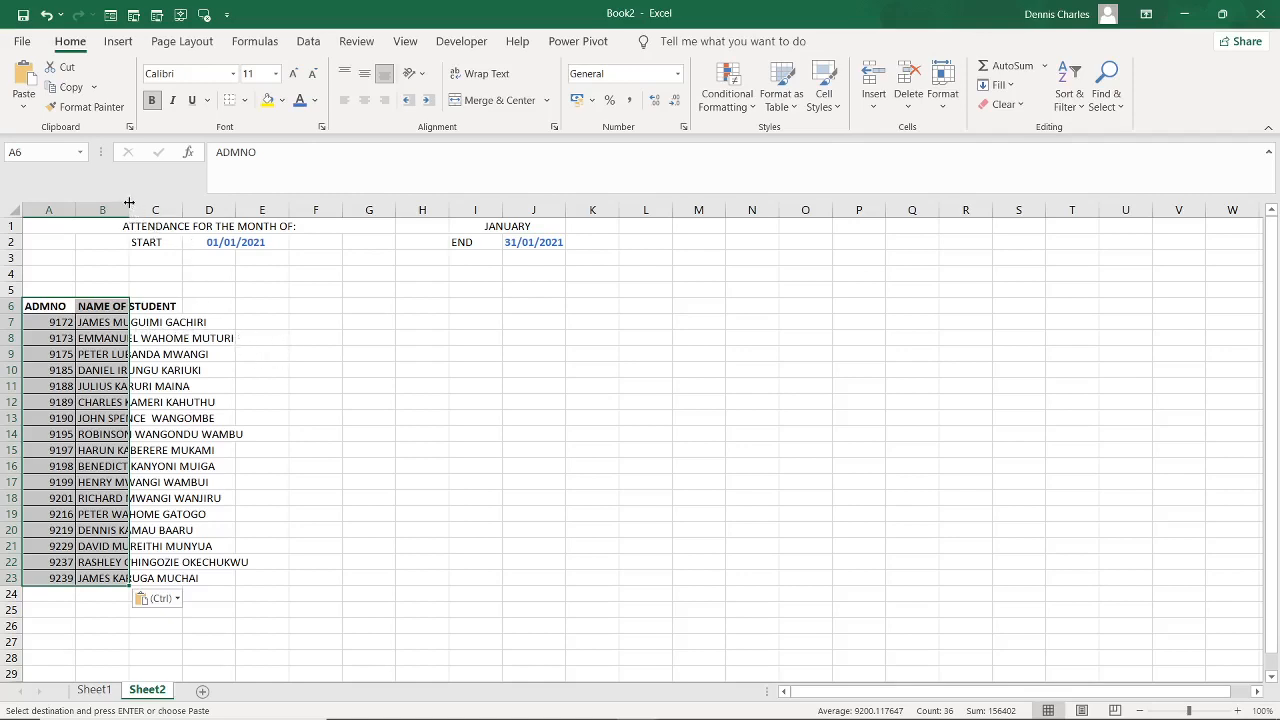
{"action": "left_click_drag", "start_coordinate": [129, 203], "coordinate": [252, 326]}
{"action": "left_click", "coordinate": [362, 420]}
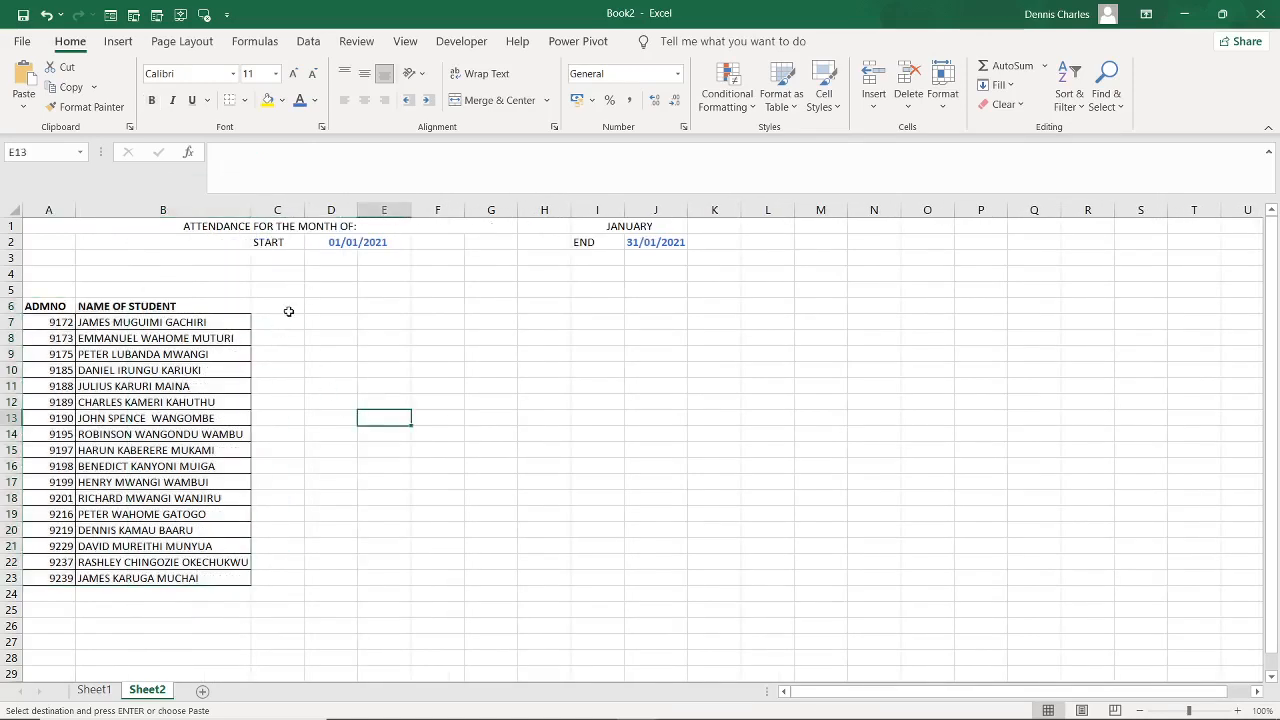
Enter the formula =D2 in cell C6 so the first date column picks up the start date
{"action": "left_click", "coordinate": [281, 309]}
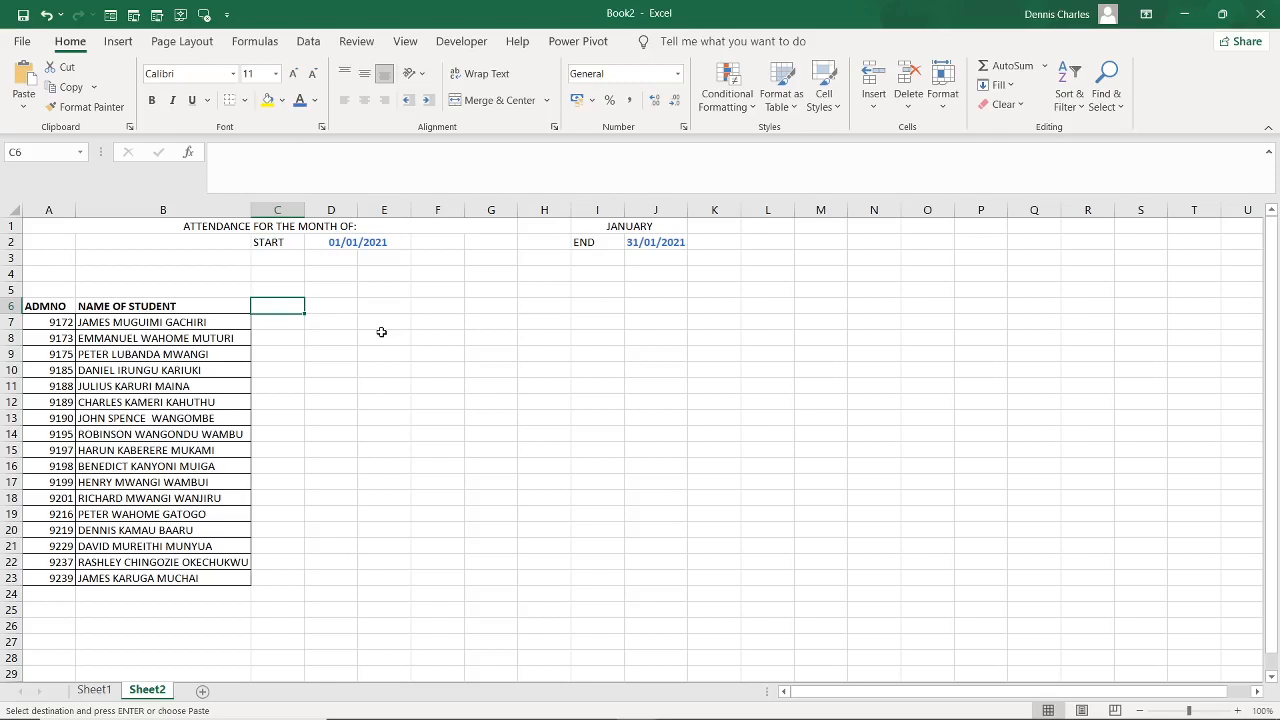
{"action": "type", "text": "="}
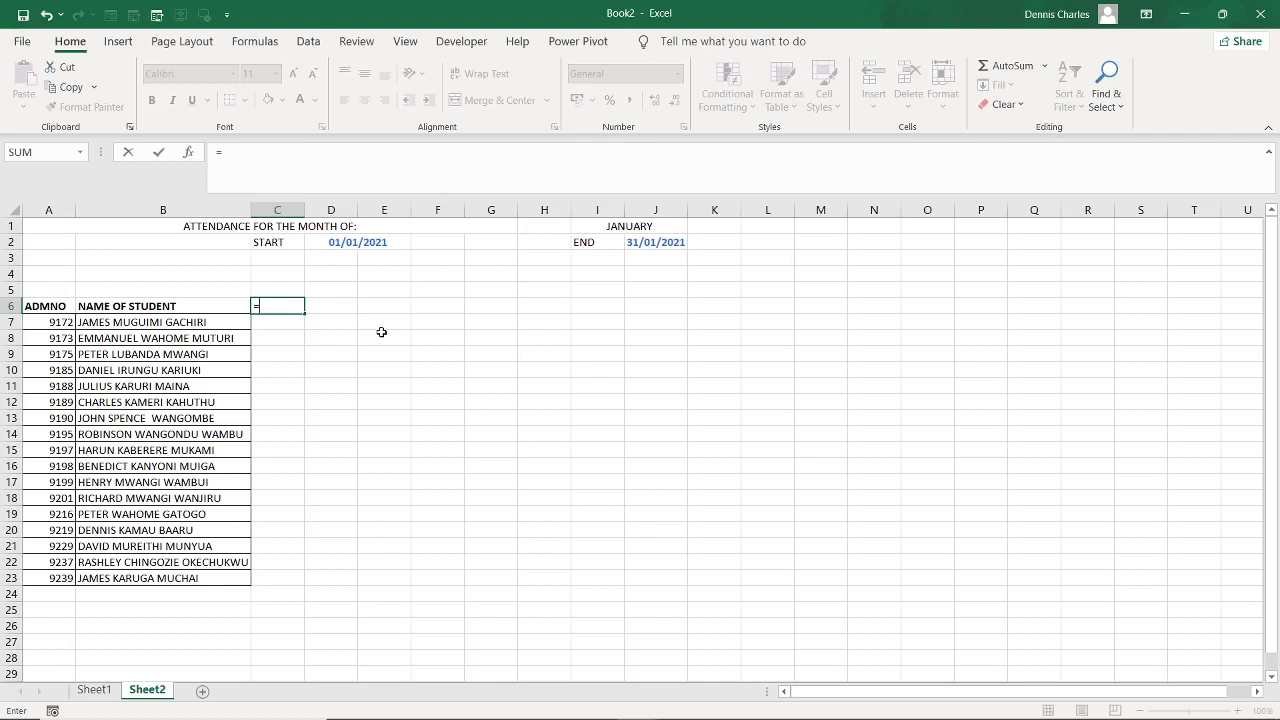
{"action": "left_click", "coordinate": [352, 243]}
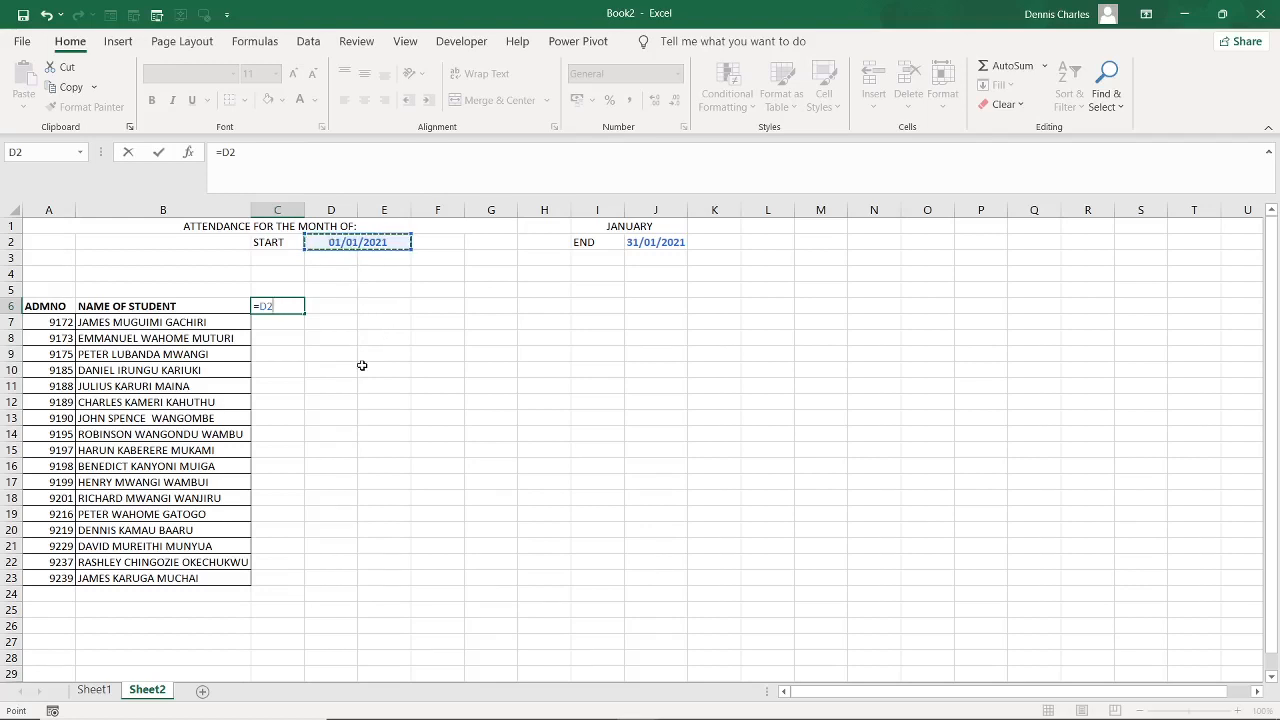
{"action": "key", "text": "Tab"}
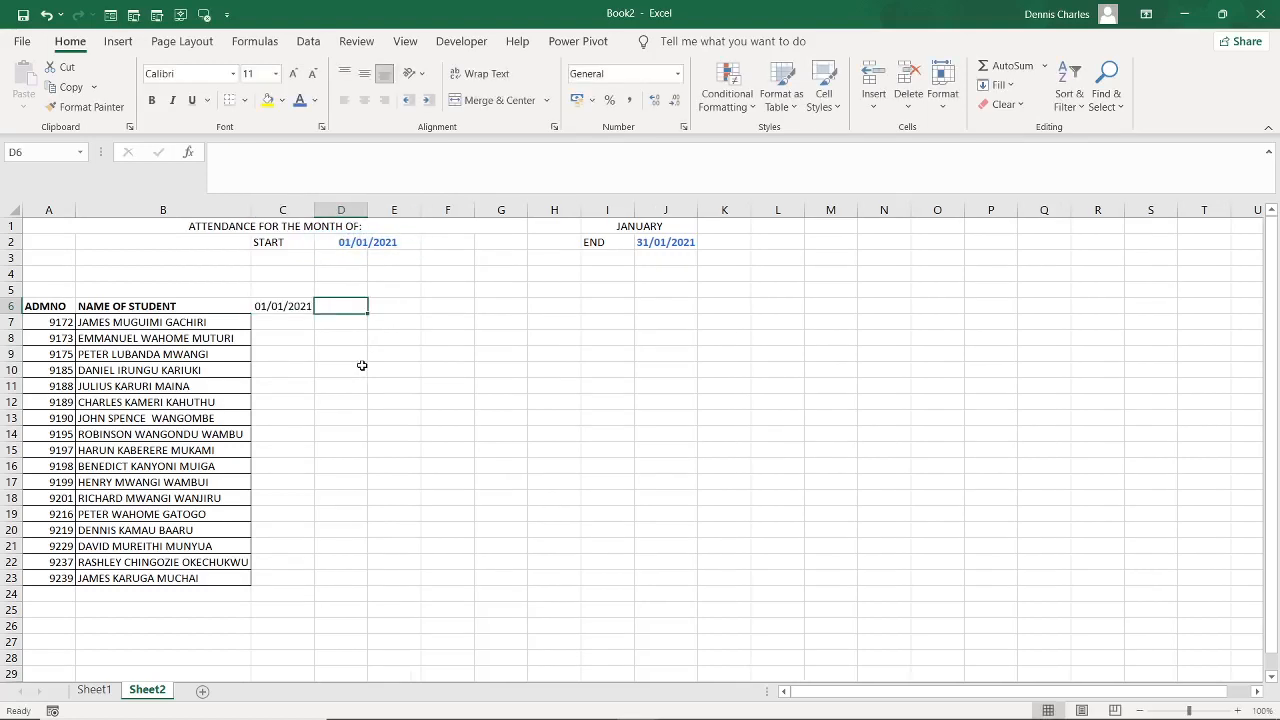
Format the first date in cell C6 with the custom number format dd-mmm
{"action": "right_click", "coordinate": [286, 308]}
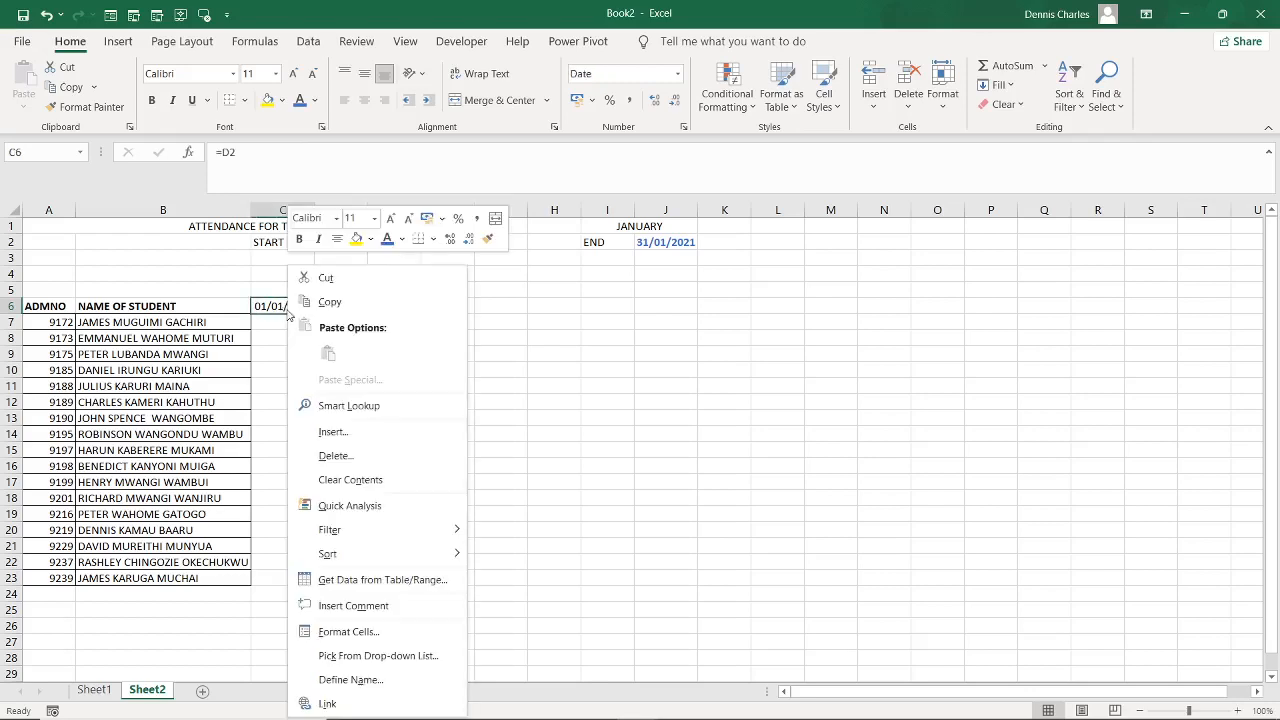
{"action": "left_click", "coordinate": [350, 631]}
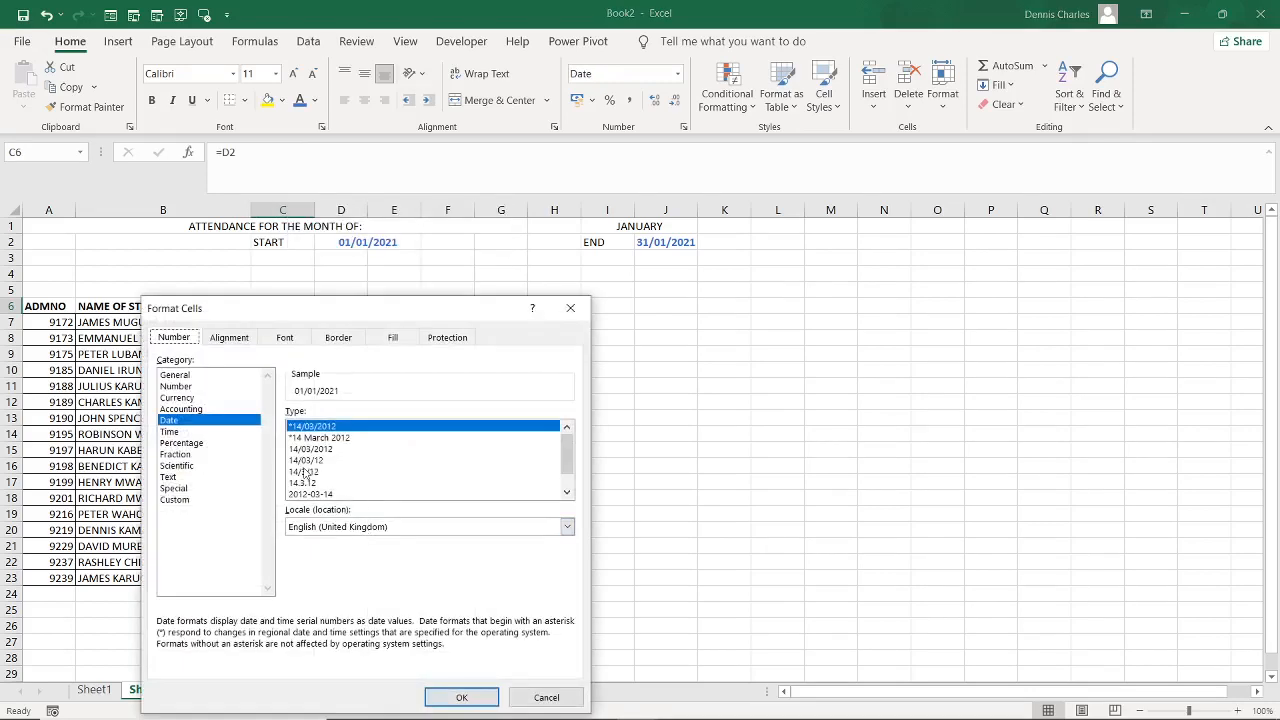
{"action": "left_click", "coordinate": [186, 376]}
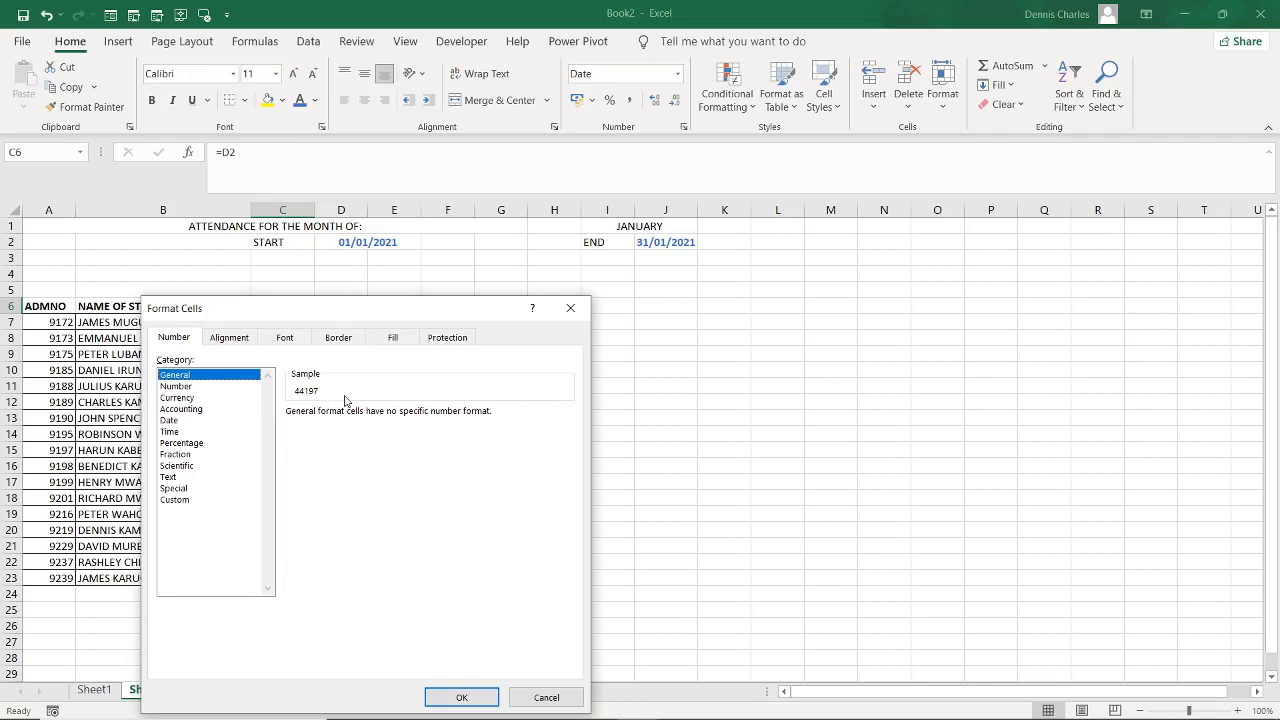
{"action": "left_click", "coordinate": [175, 500]}
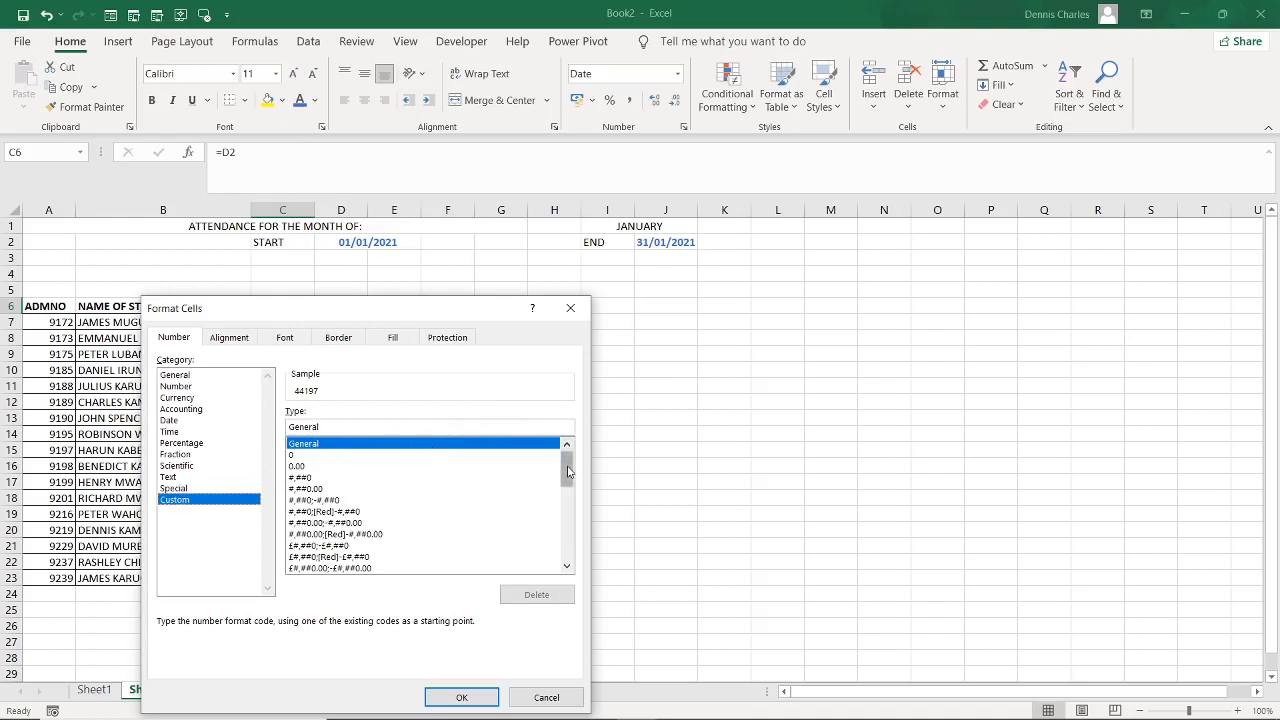
{"action": "left_click_drag", "start_coordinate": [567, 466], "coordinate": [567, 560]}
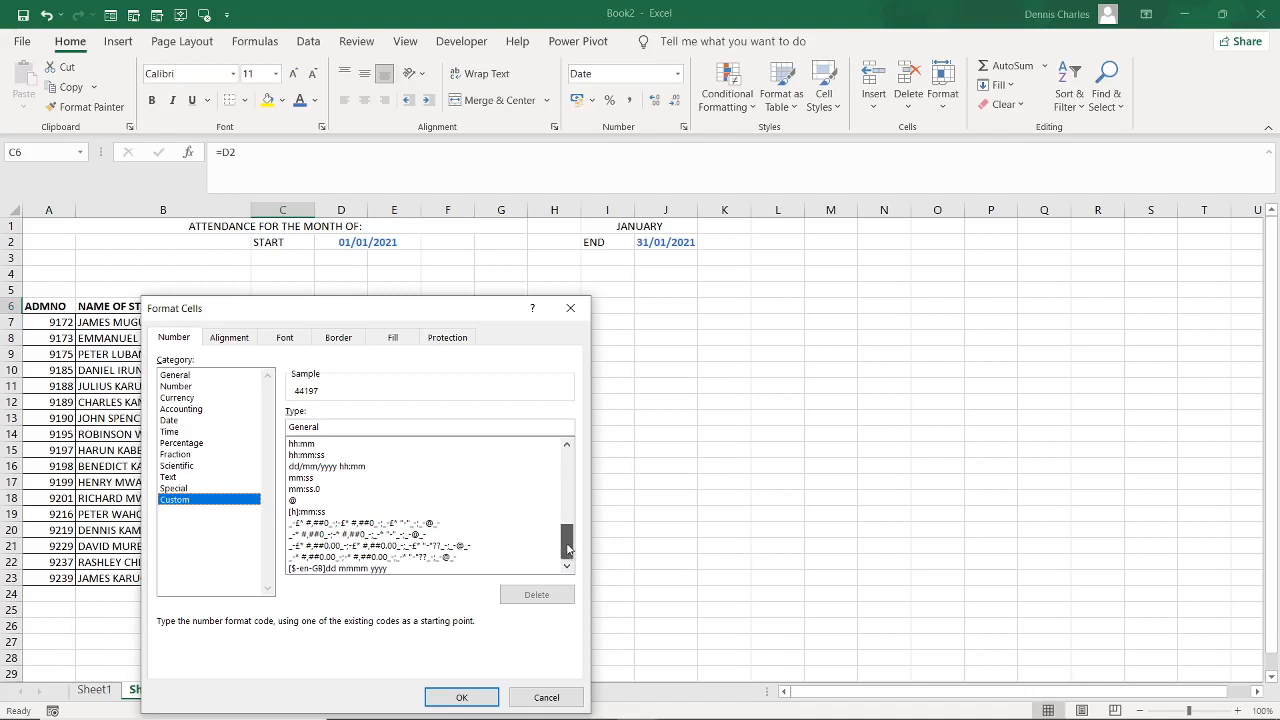
{"action": "left_click_drag", "start_coordinate": [568, 540], "coordinate": [568, 527]}
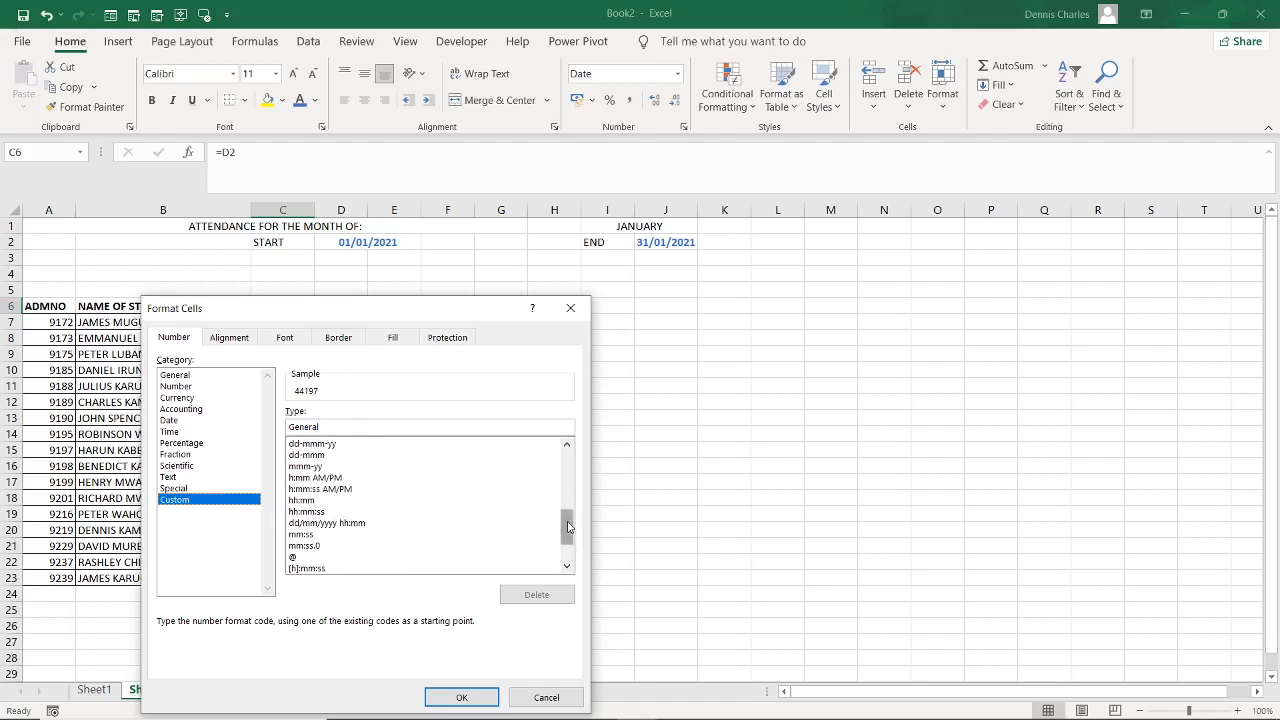
{"action": "left_click_drag", "start_coordinate": [572, 527], "coordinate": [571, 514]}
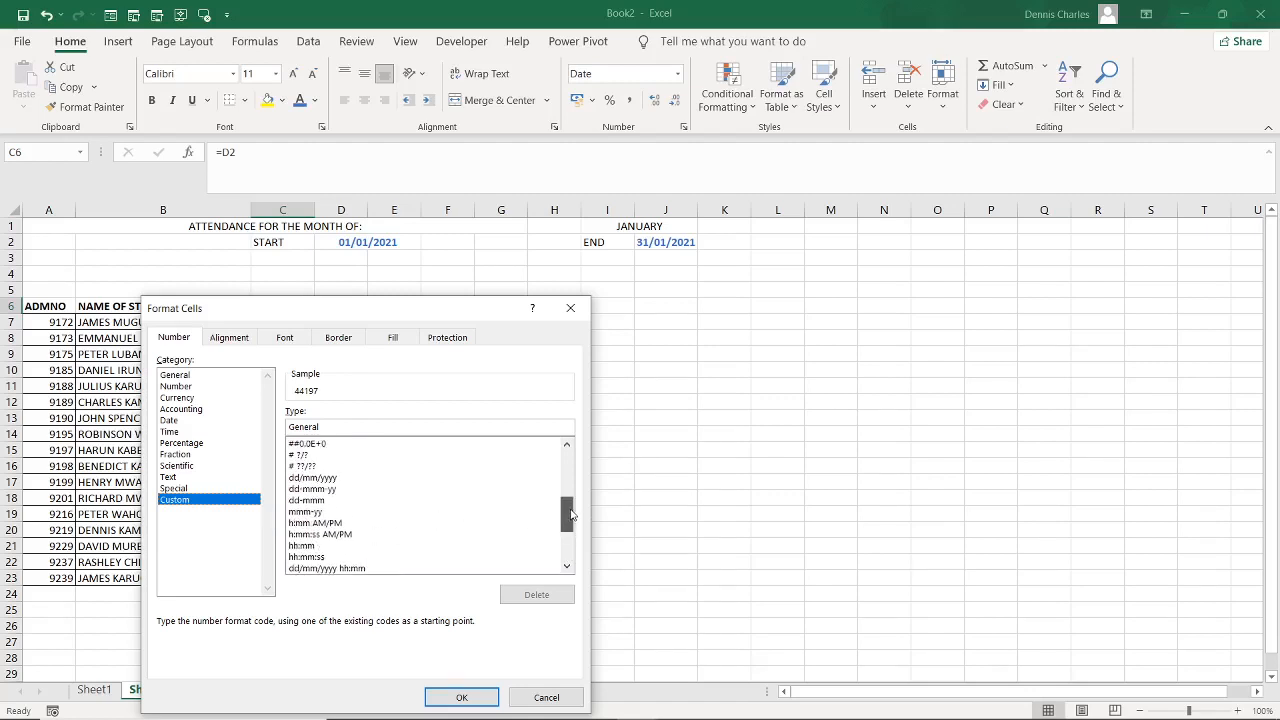
{"action": "left_click", "coordinate": [320, 500]}
{"action": "left_click", "coordinate": [460, 697]}
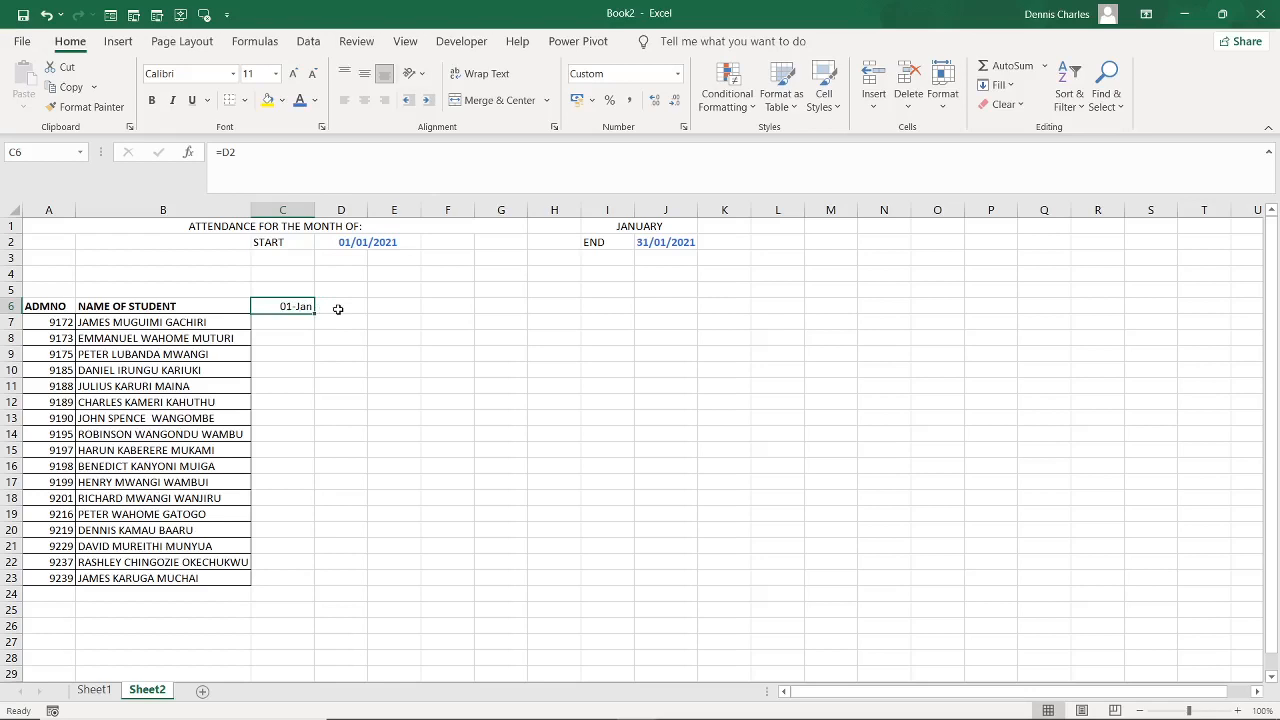
Enter the formula =IF(C6<J2,C6+1,"") in cell D6 to generate the next date up to the end date
{"action": "left_click", "coordinate": [338, 309]}
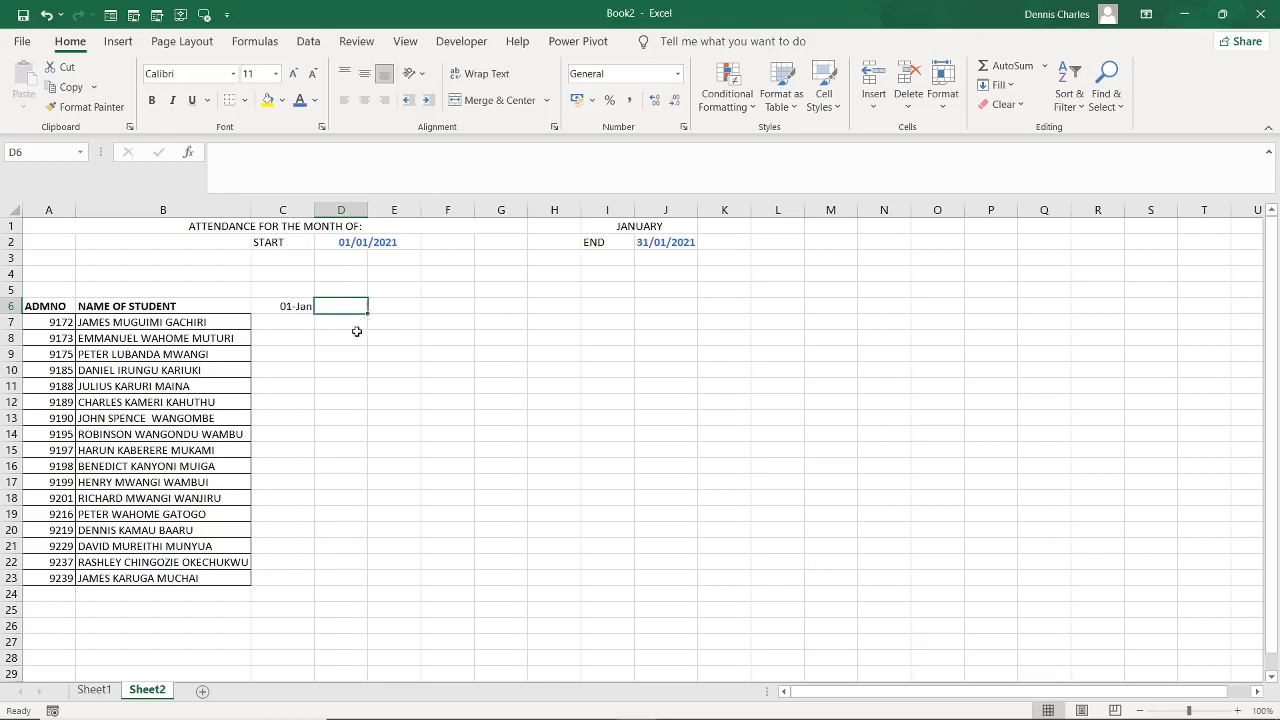
{"action": "type", "text": "="}
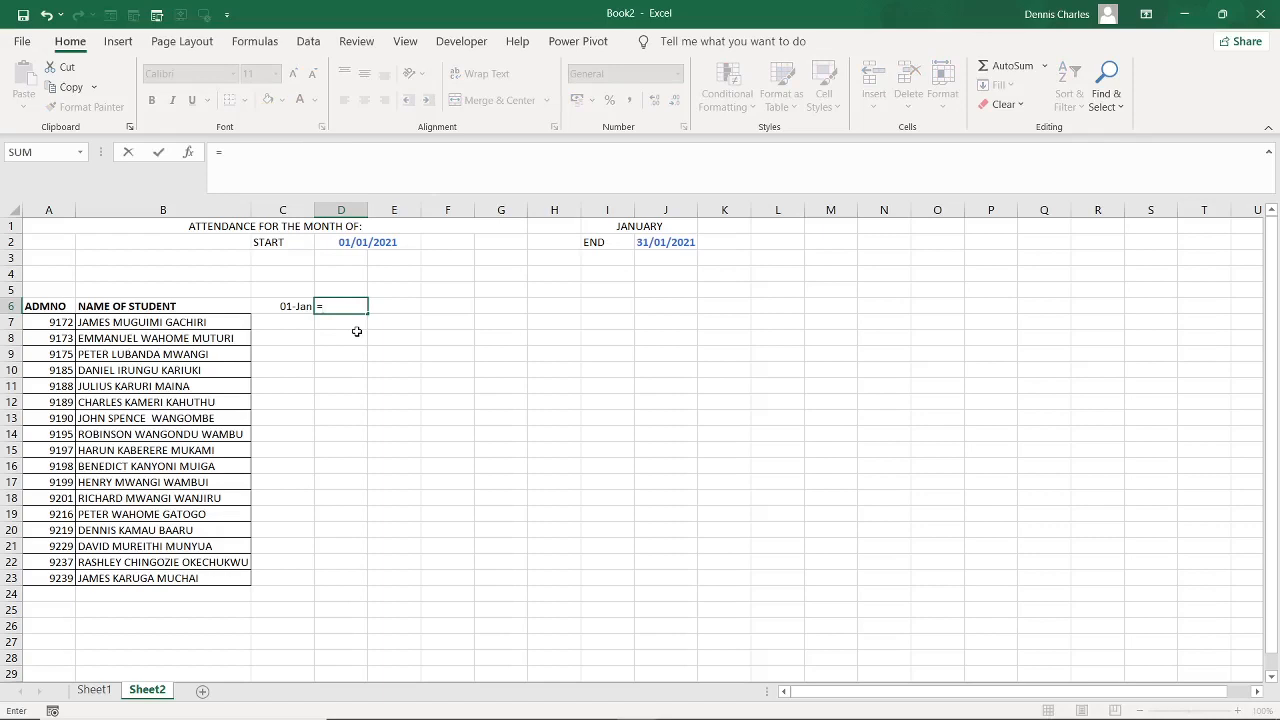
{"action": "type", "text": "IF"}
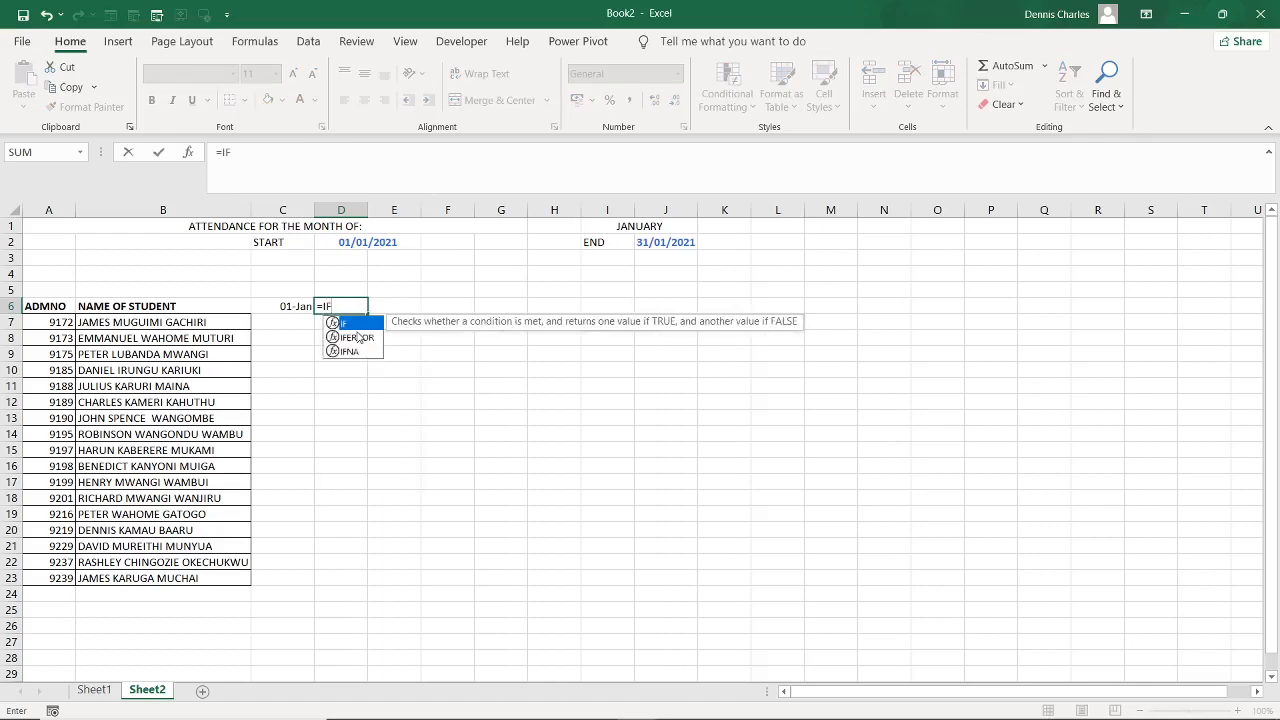
{"action": "type", "text": "("}
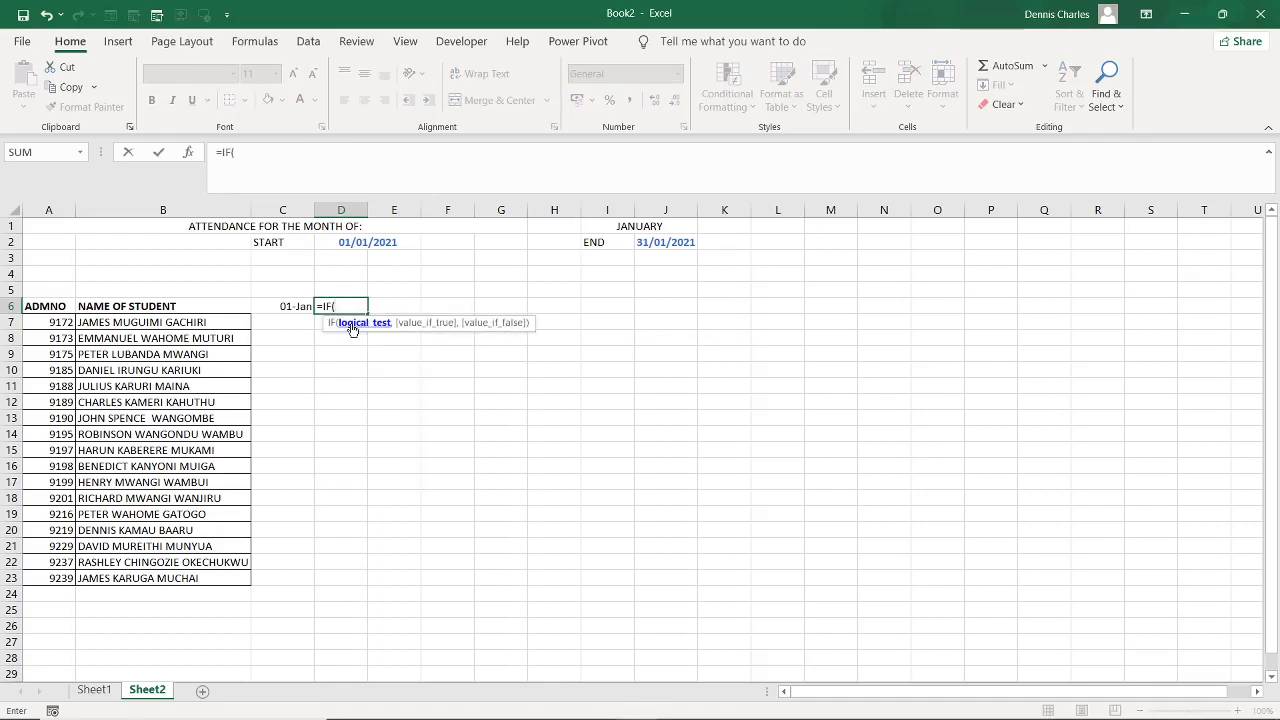
{"action": "left_click", "coordinate": [290, 307]}
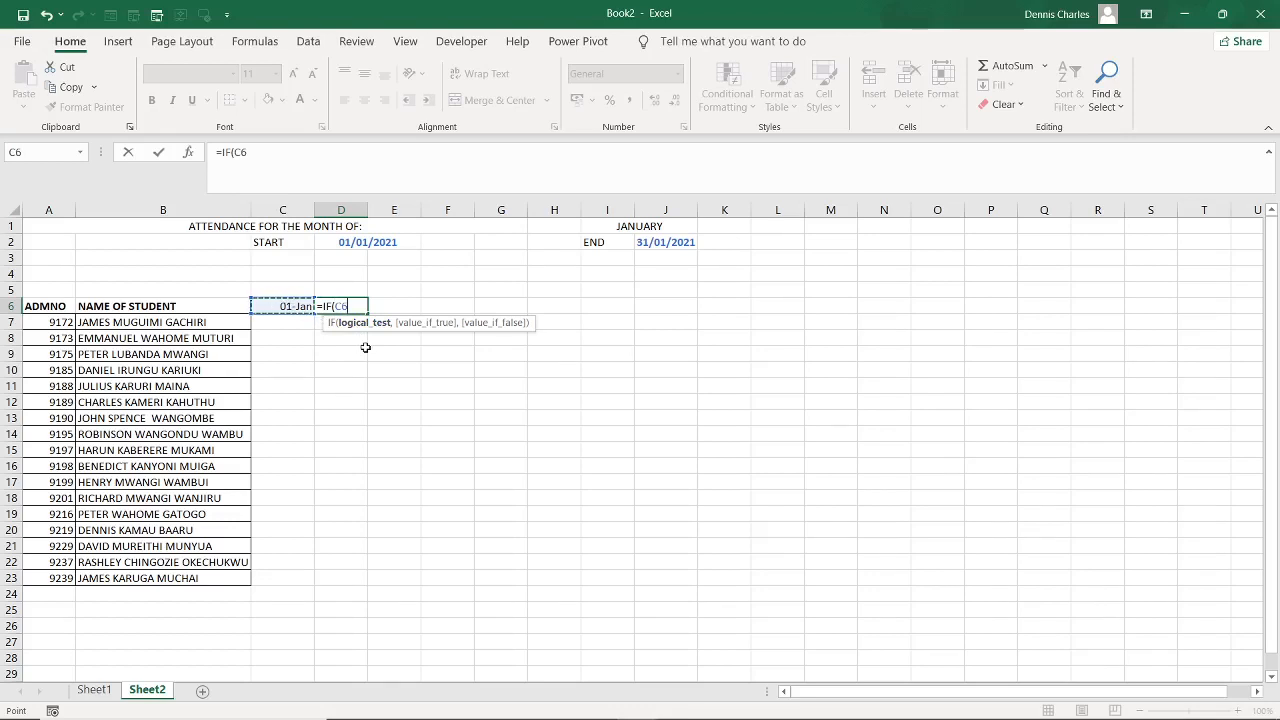
{"action": "type", "text": "<"}
{"action": "left_click", "coordinate": [658, 245]}
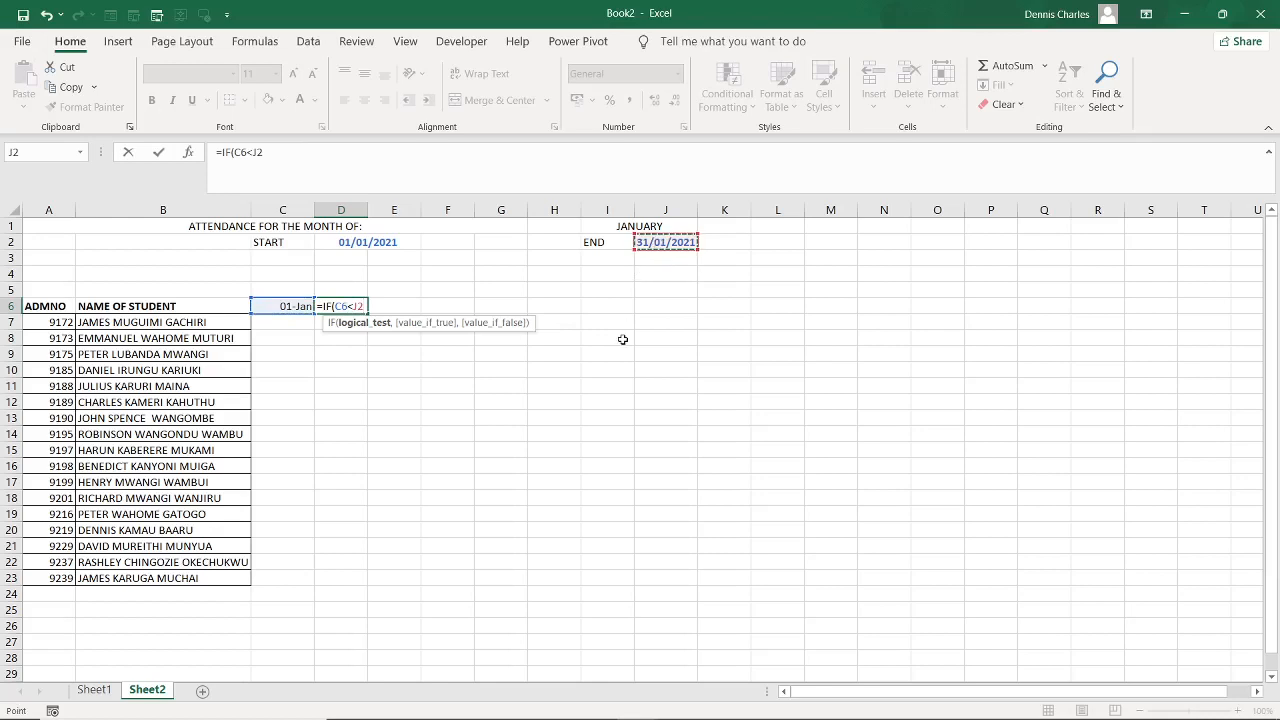
{"action": "type", "text": ","}
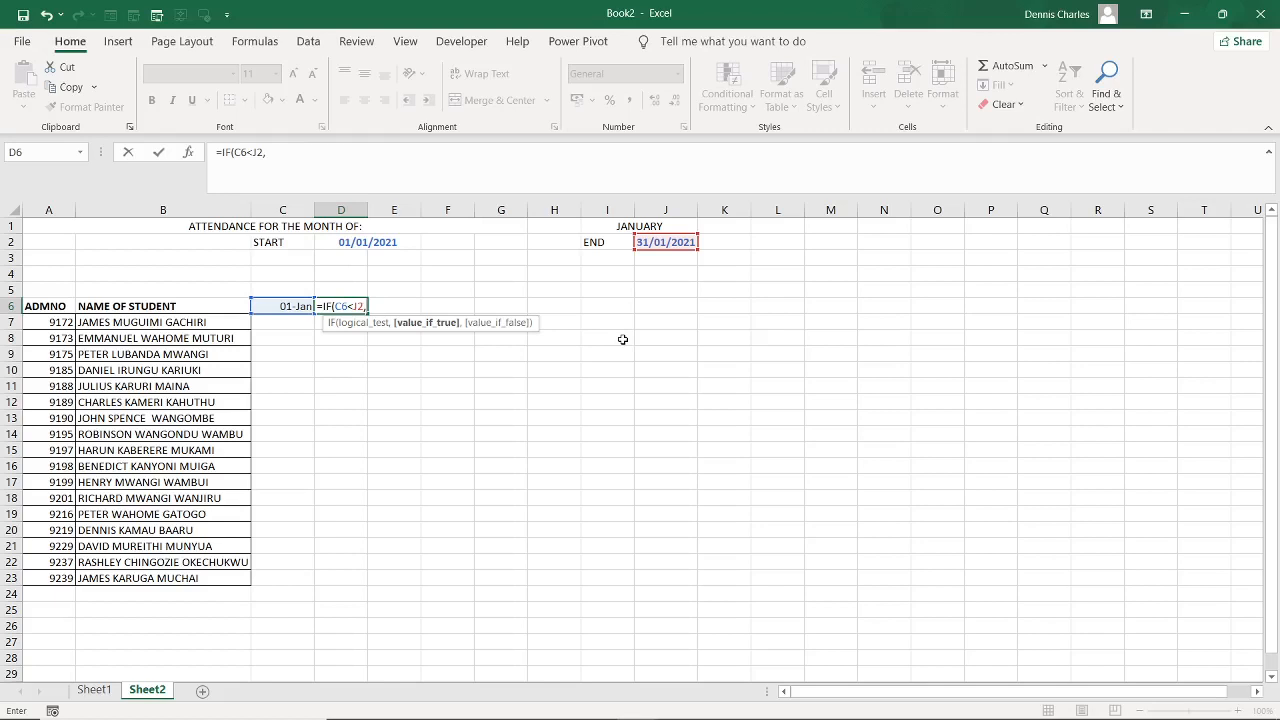
{"action": "left_click", "coordinate": [291, 307]}
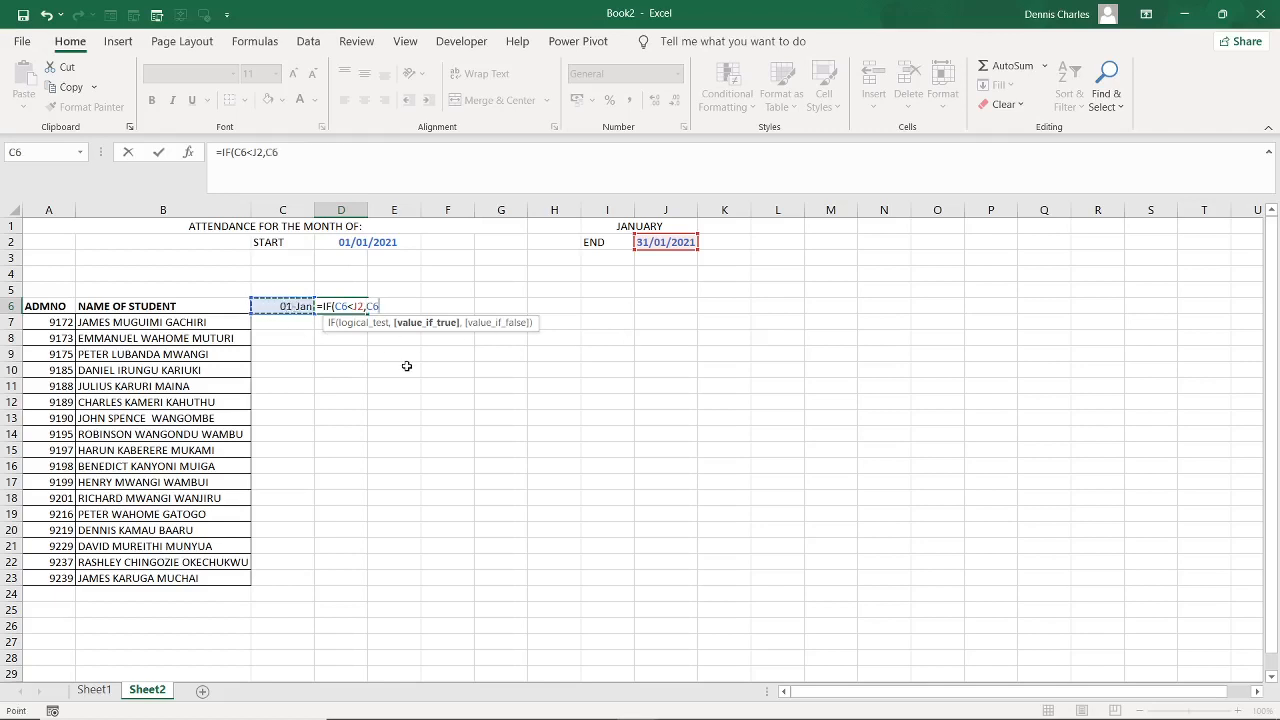
{"action": "type", "text": "+1,"}
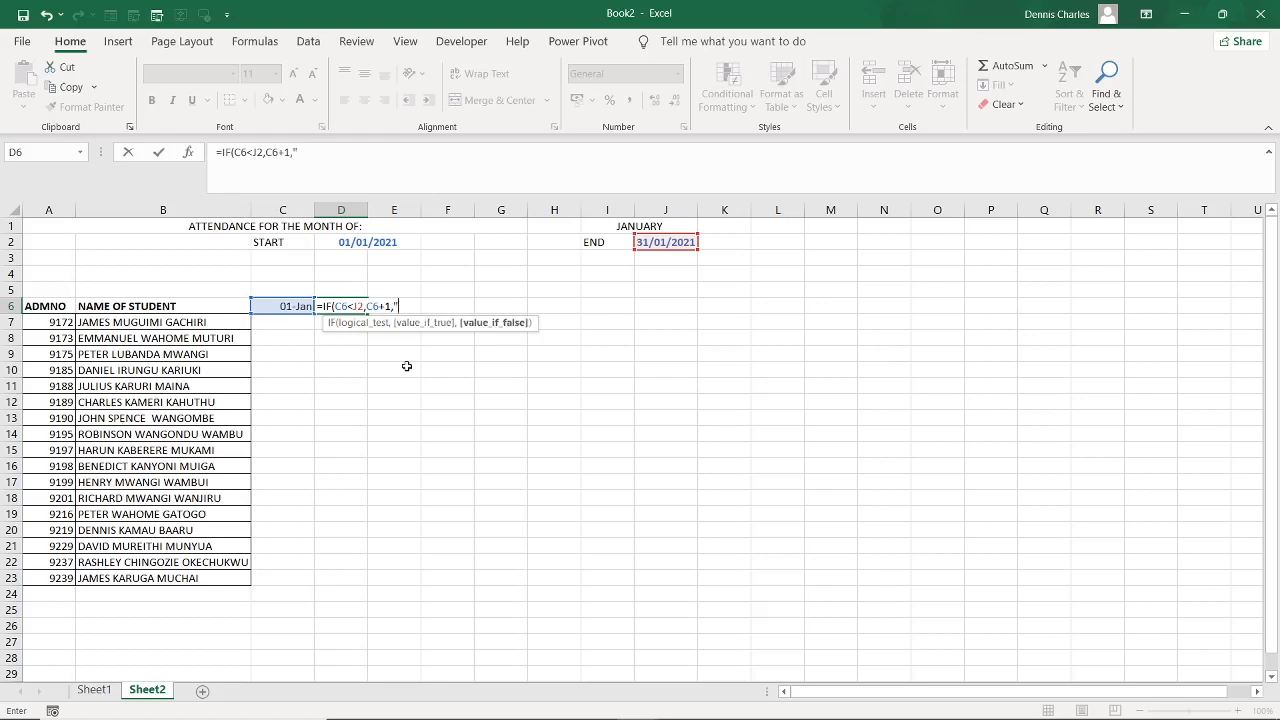
{"action": "type", "text": "\"\""}
{"action": "type", "text": ")"}
{"action": "key", "text": "Tab"}
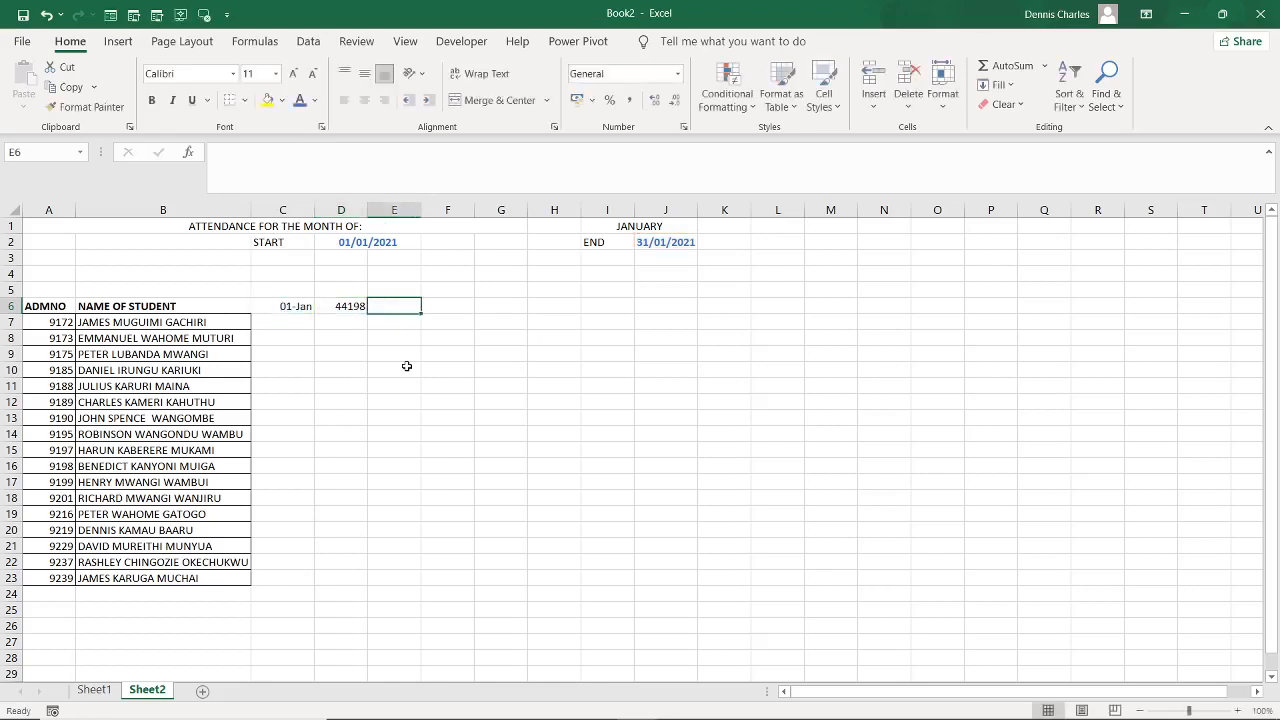
Format the second date in cell D6 with the custom number format dd-mmm
{"action": "left_click", "coordinate": [349, 307]}
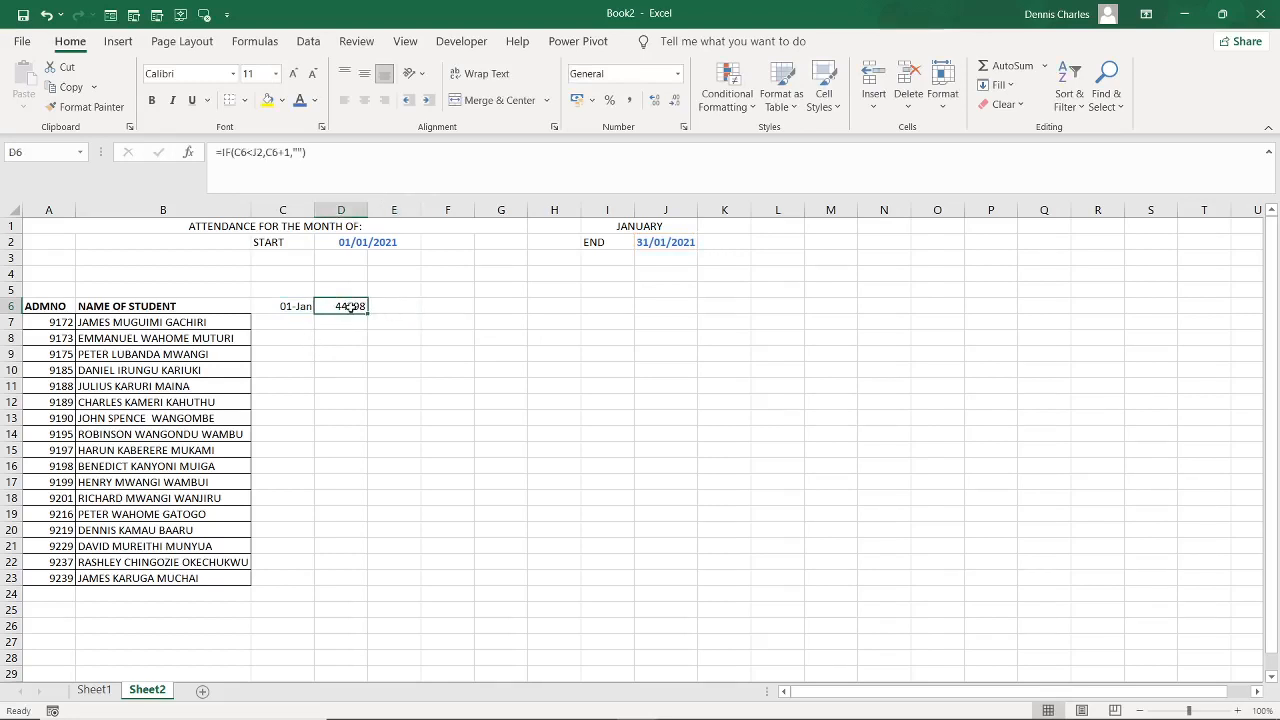
{"action": "right_click", "coordinate": [345, 308]}
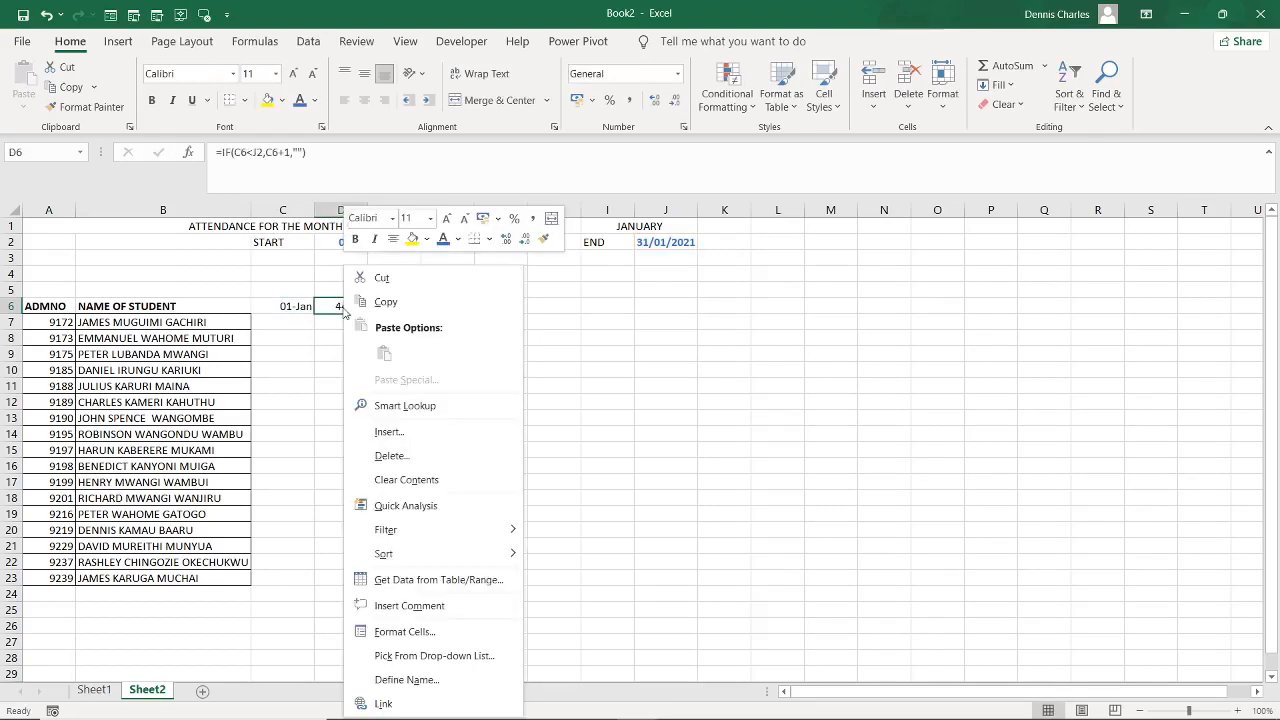
{"action": "left_click", "coordinate": [404, 632]}
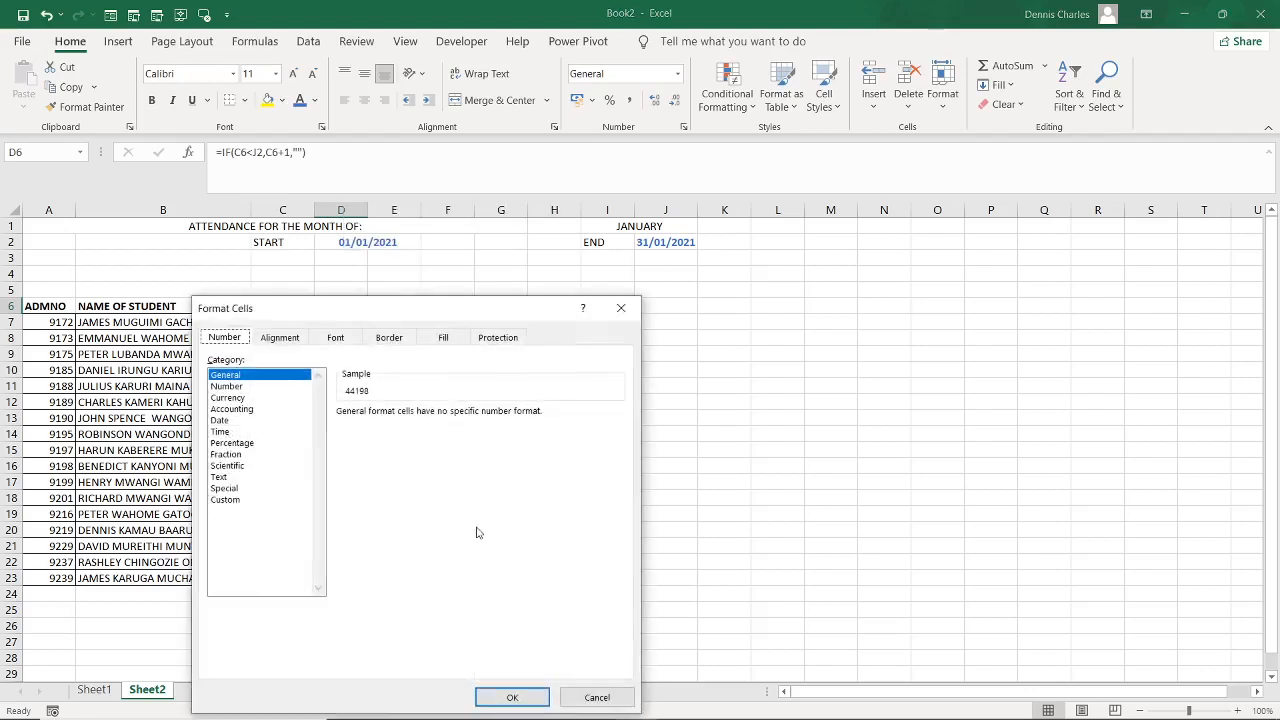
{"action": "left_click", "coordinate": [236, 502]}
{"action": "left_click_drag", "start_coordinate": [618, 474], "coordinate": [617, 525]}
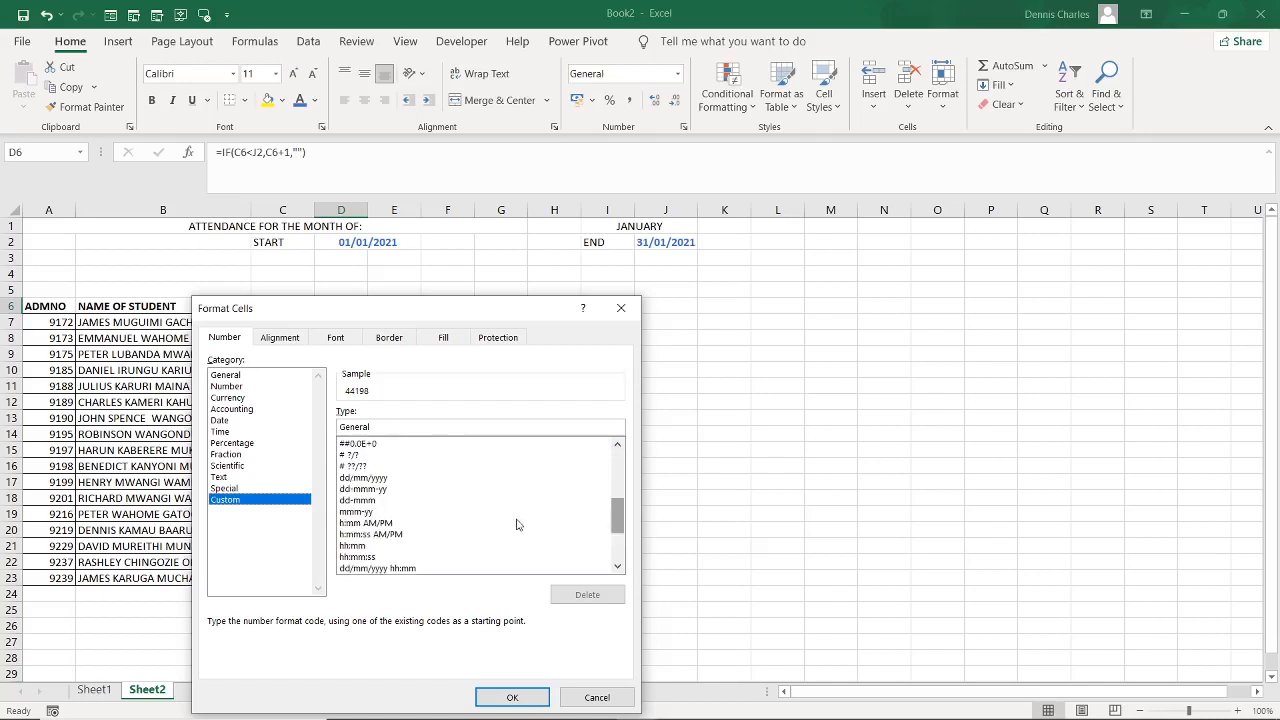
{"action": "left_click", "coordinate": [366, 501]}
{"action": "left_click", "coordinate": [510, 698]}
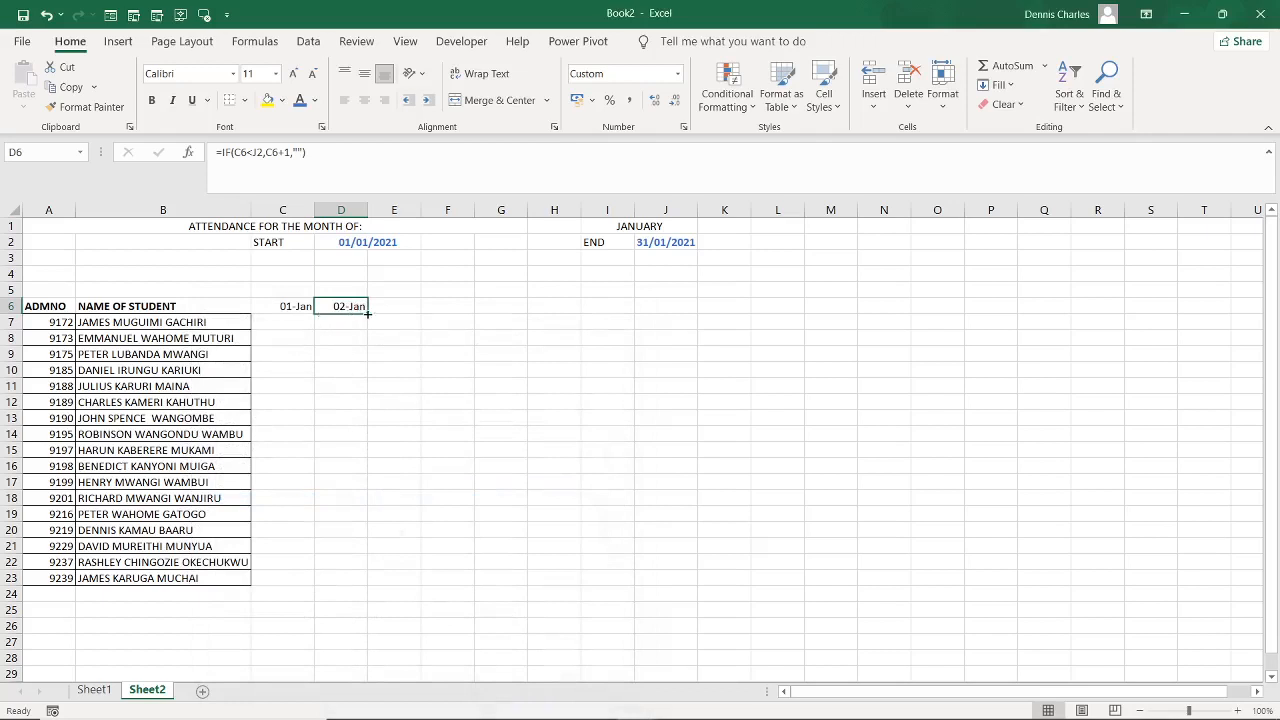
Try to fill the D6 date formula across row 6 to column AG with the relative J2 reference
{"action": "left_click_drag", "start_coordinate": [368, 312], "coordinate": [1032, 311]}
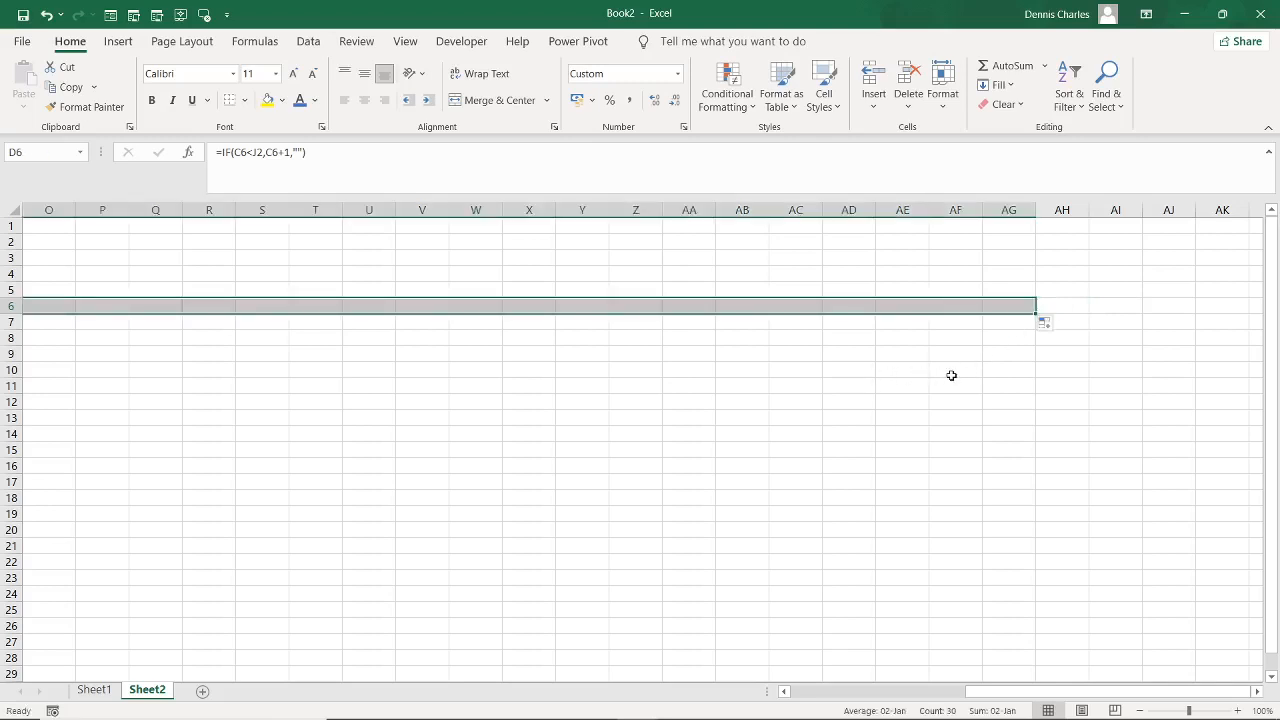
{"action": "left_click", "coordinate": [745, 451]}
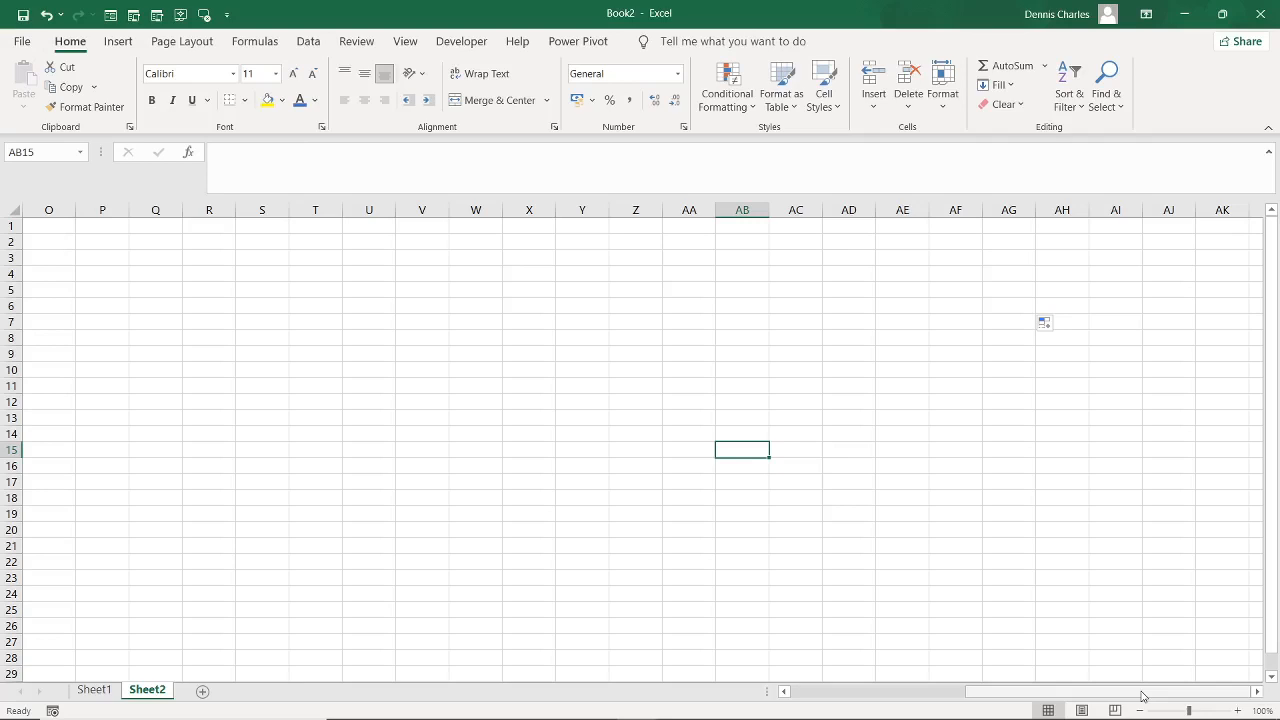
{"action": "left_click_drag", "start_coordinate": [1128, 692], "coordinate": [905, 698]}
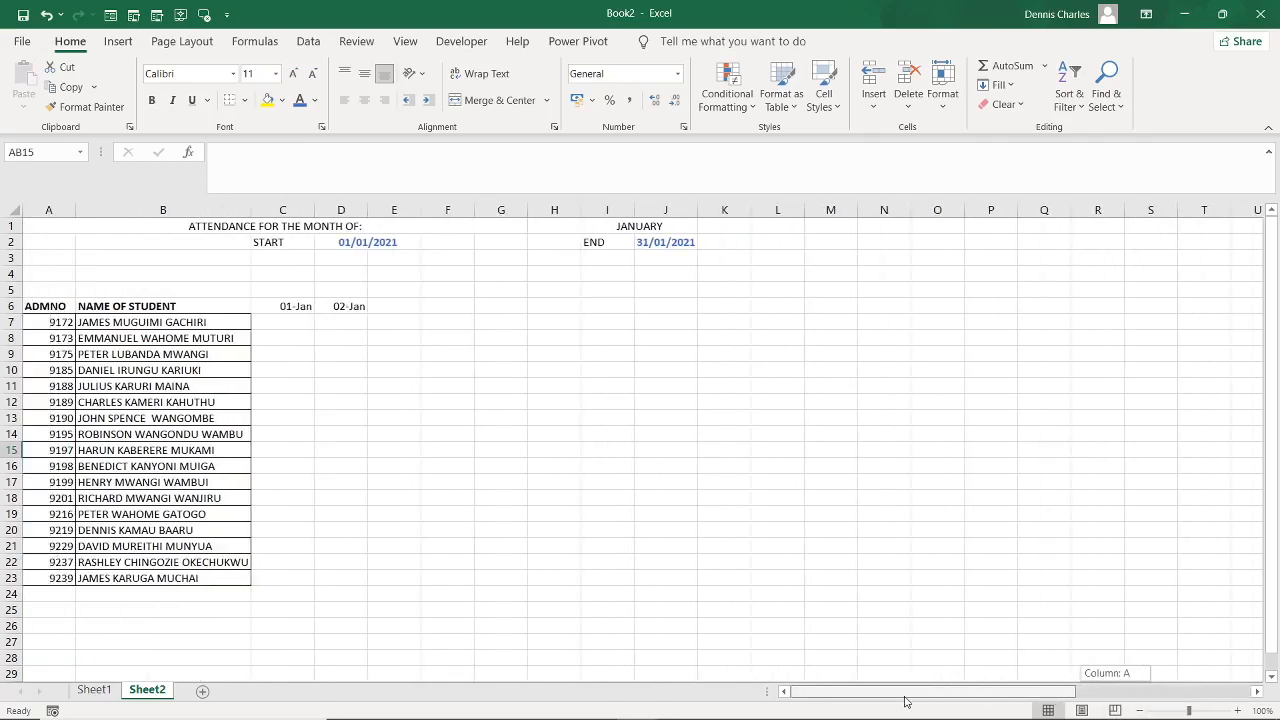
Make the end date reference absolute in cell D6 so the formula is =IF(C6<$J$2,C6+1,"")
{"action": "left_click", "coordinate": [338, 306]}
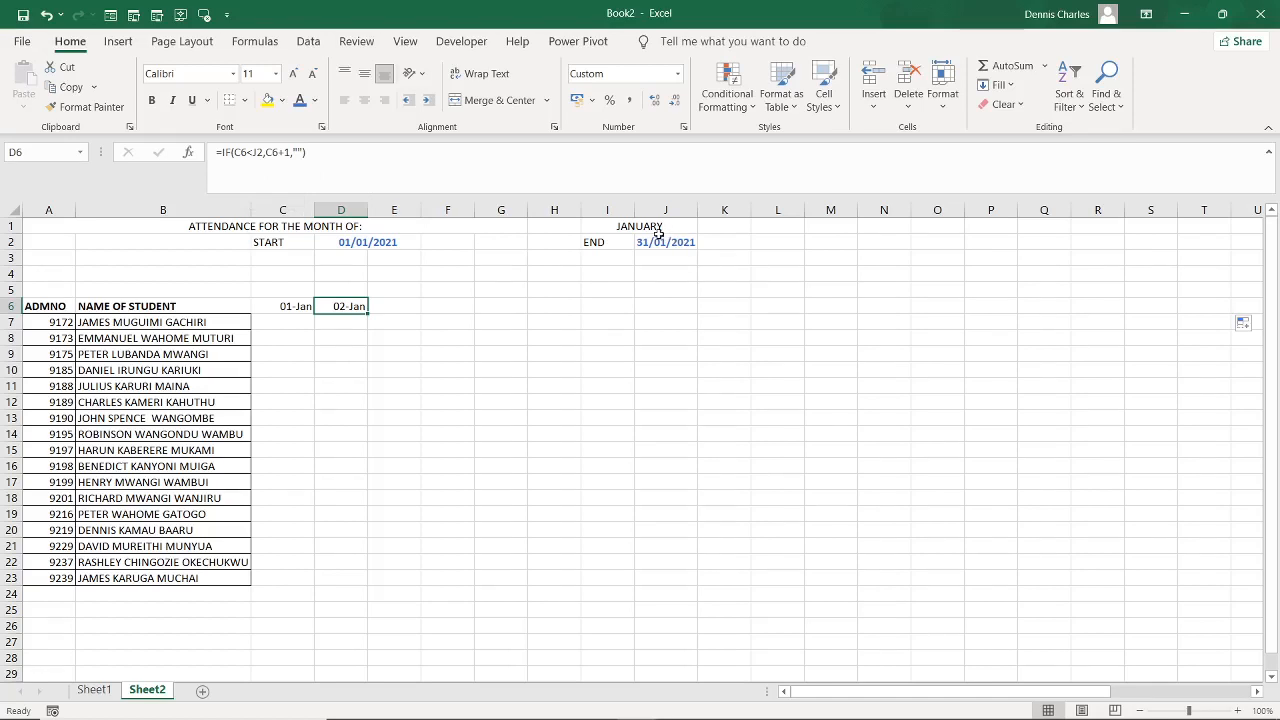
{"action": "left_click", "coordinate": [258, 153]}
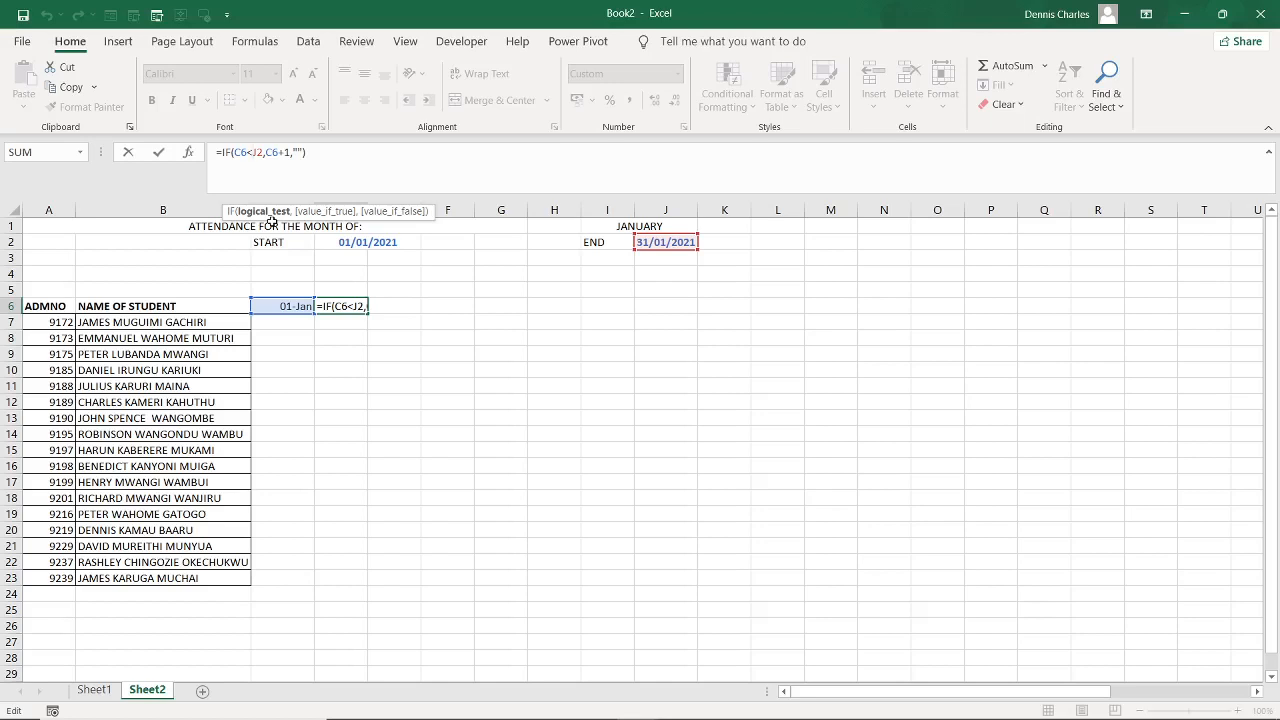
{"action": "type", "text": "$"}
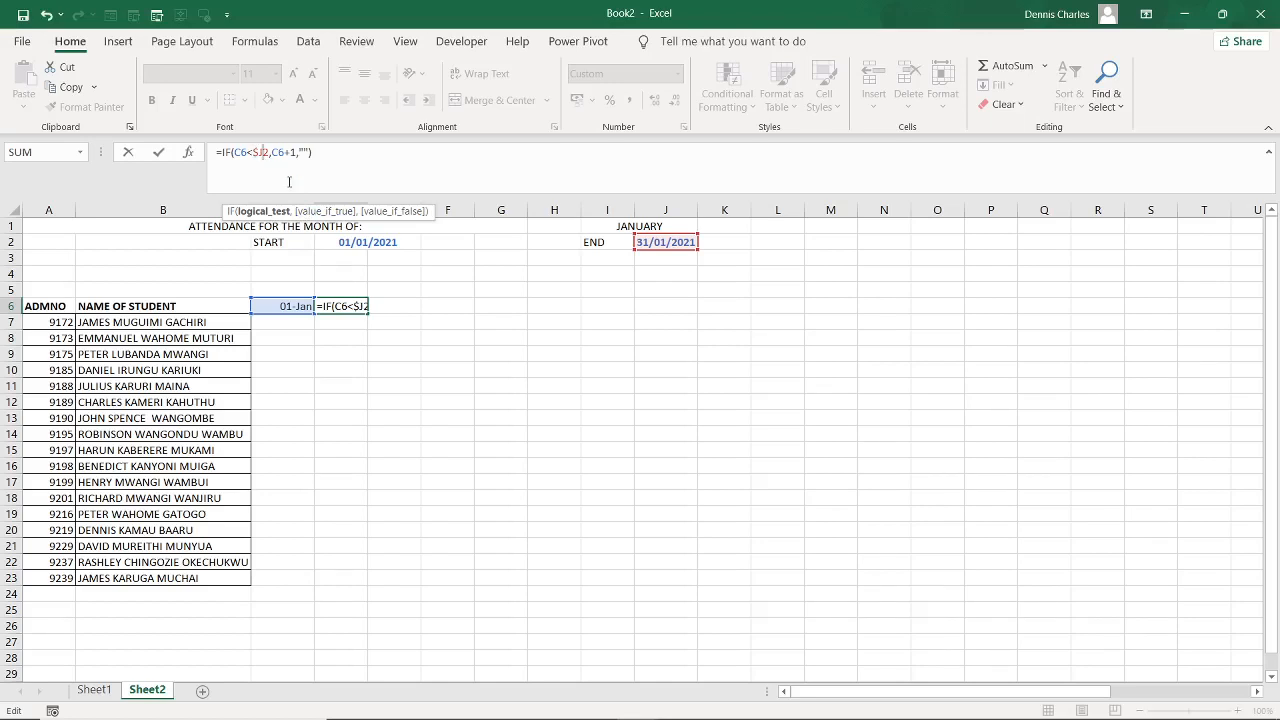
{"action": "key", "text": "Right"}
{"action": "type", "text": "$"}
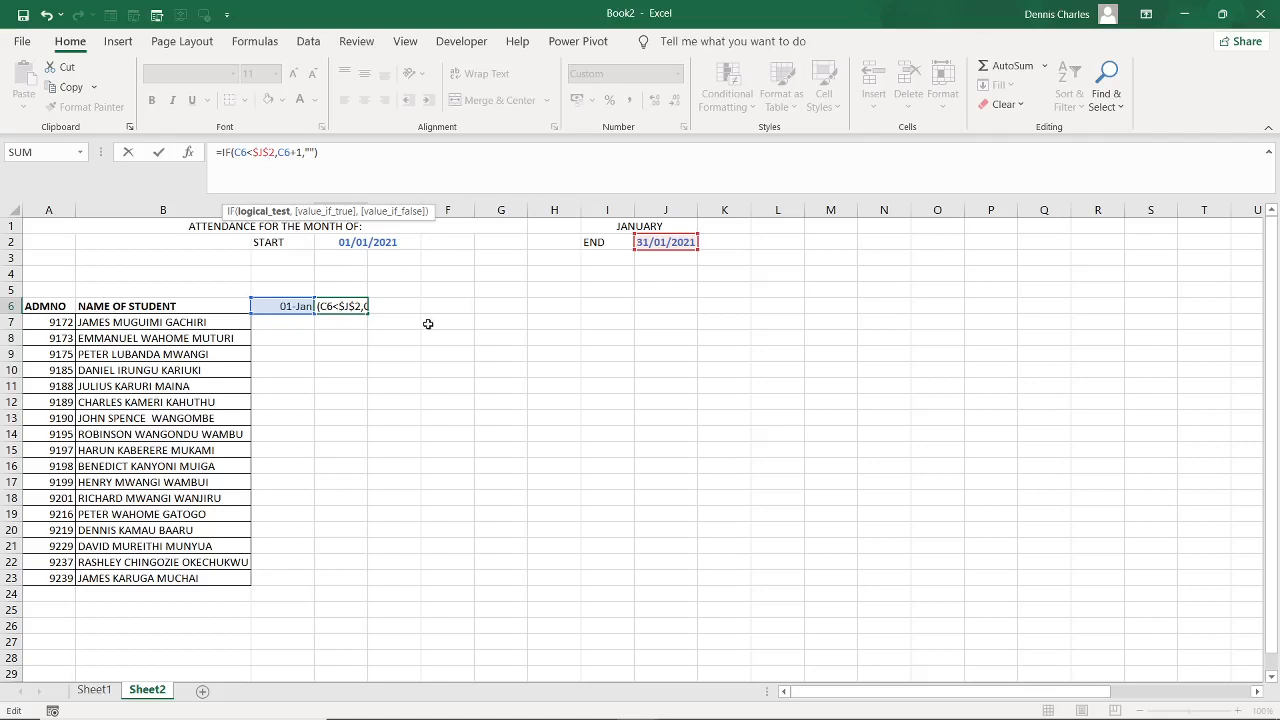
{"action": "key", "text": "ctrl+Return"}
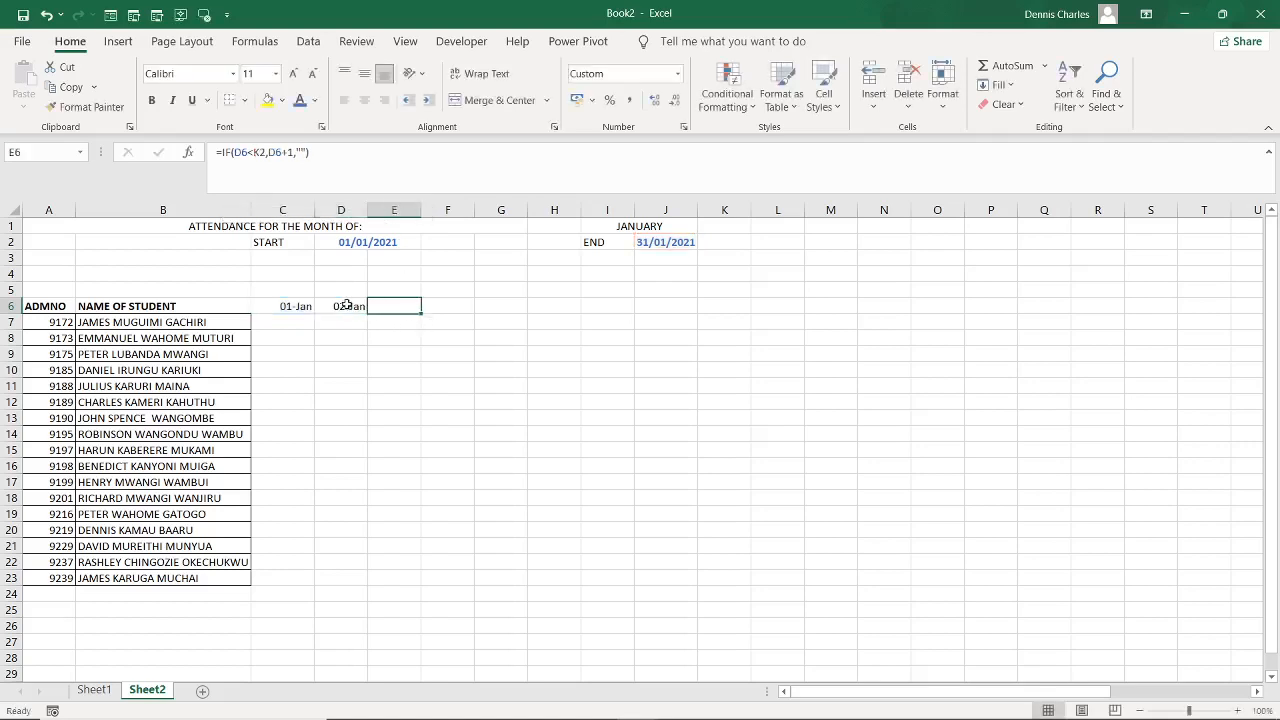
Fill the corrected D6 date formula across row 6 to cell AG6
{"action": "mouse_move", "coordinate": [366, 316]}
{"action": "left_mouse_down"}
{"action": "mouse_move", "coordinate": [654, 327]}
{"action": "mouse_move", "coordinate": [1134, 306]}
{"action": "mouse_move", "coordinate": [1269, 314]}
{"action": "mouse_move", "coordinate": [1184, 327]}
{"action": "left_mouse_up"}
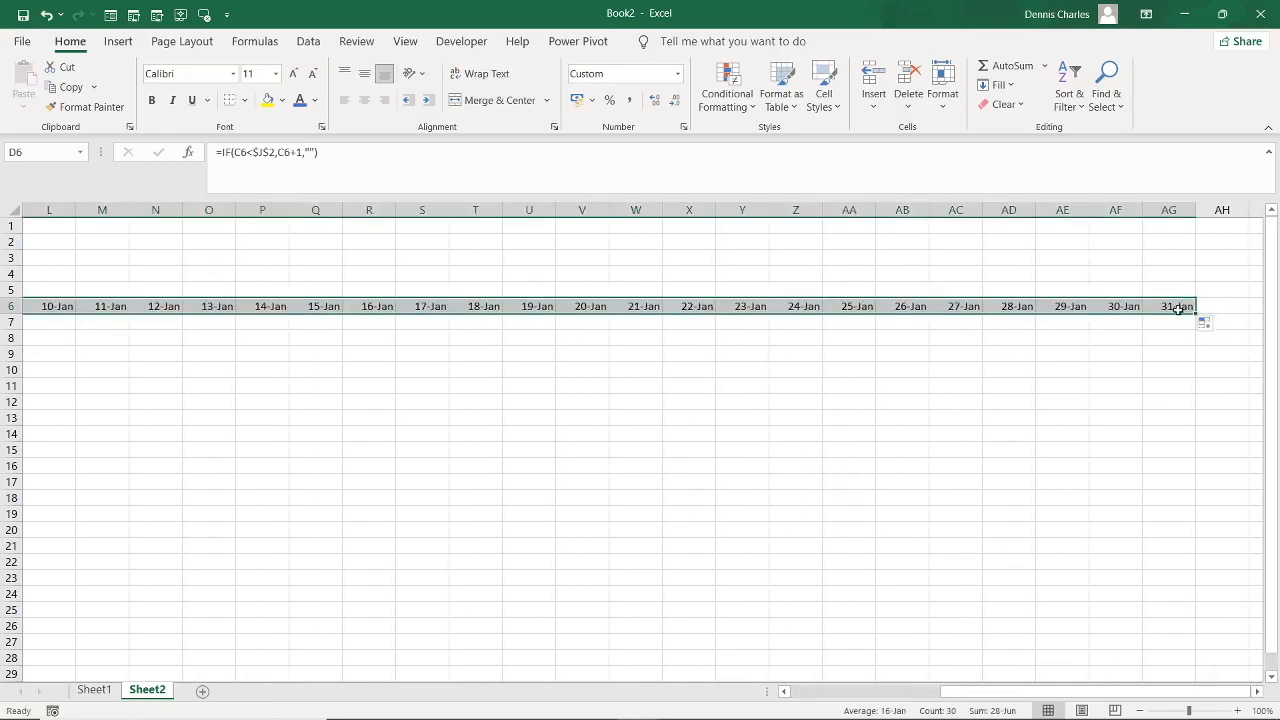
{"action": "left_click", "coordinate": [437, 417]}
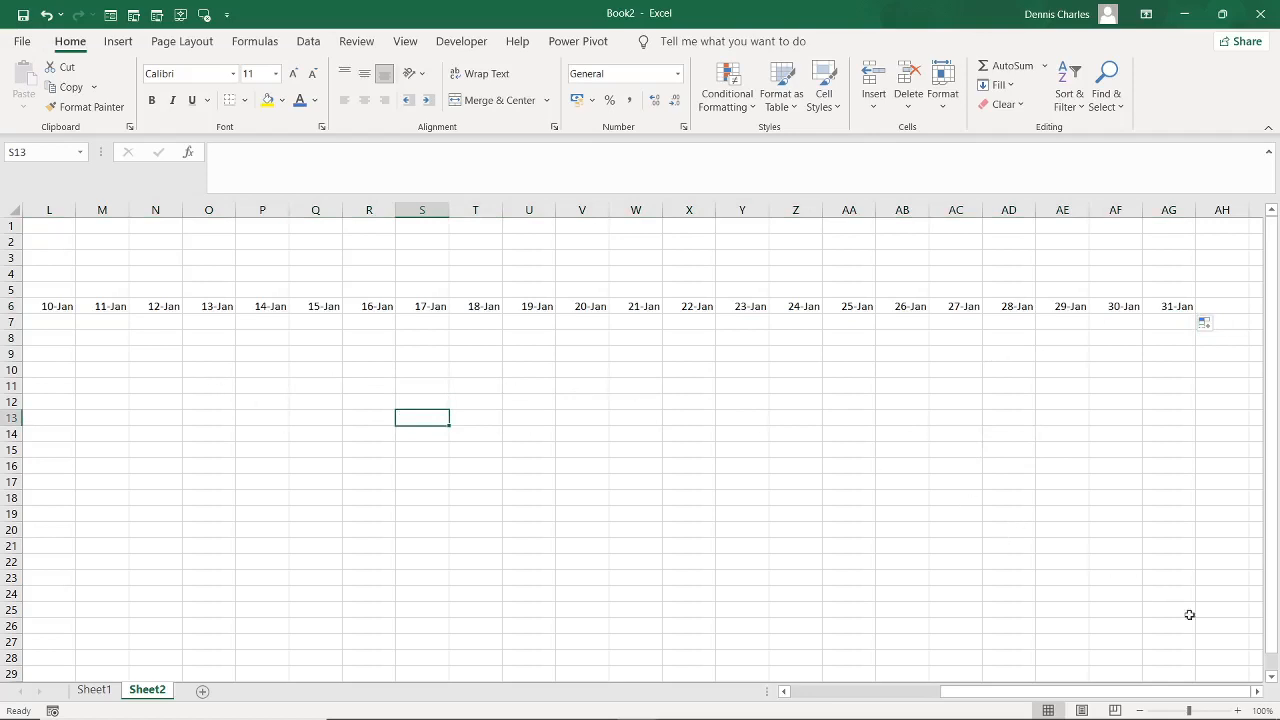
{"action": "left_click_drag", "start_coordinate": [1101, 691], "coordinate": [997, 690]}
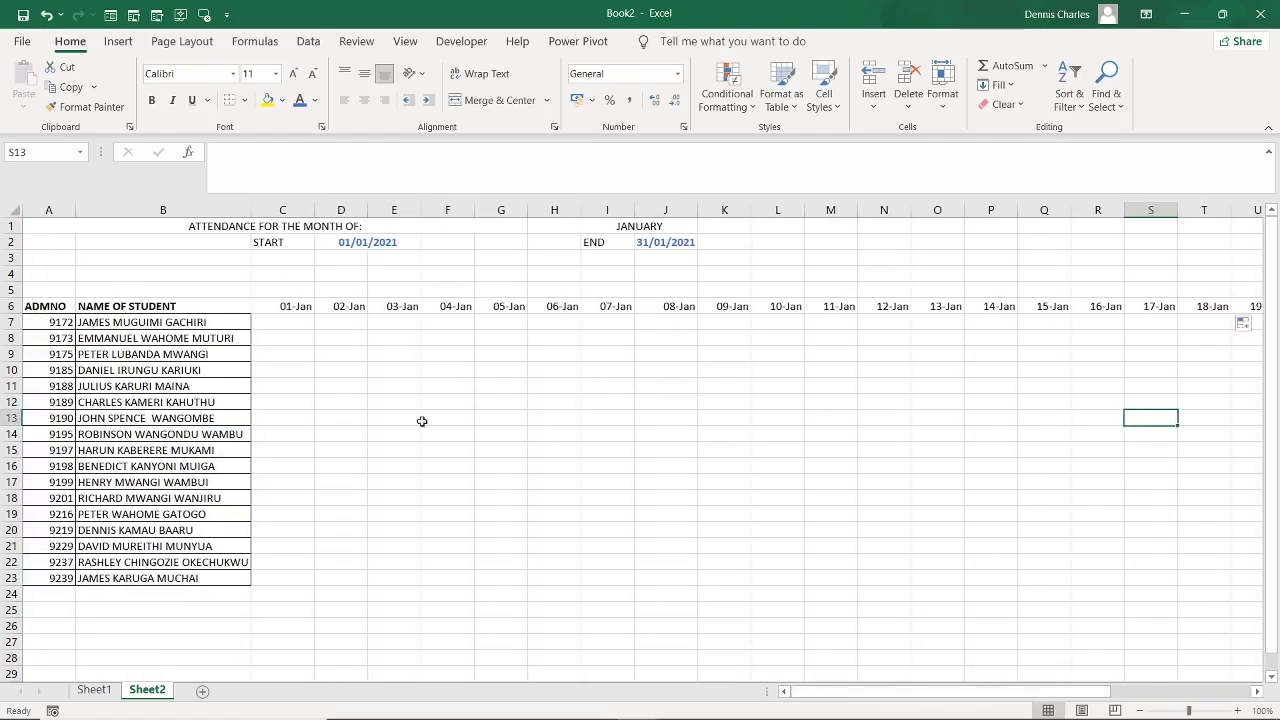
Enter the weekday formula =TEXT(C6,"DDD") in cell C5 above the first date
{"action": "left_click", "coordinate": [282, 289]}
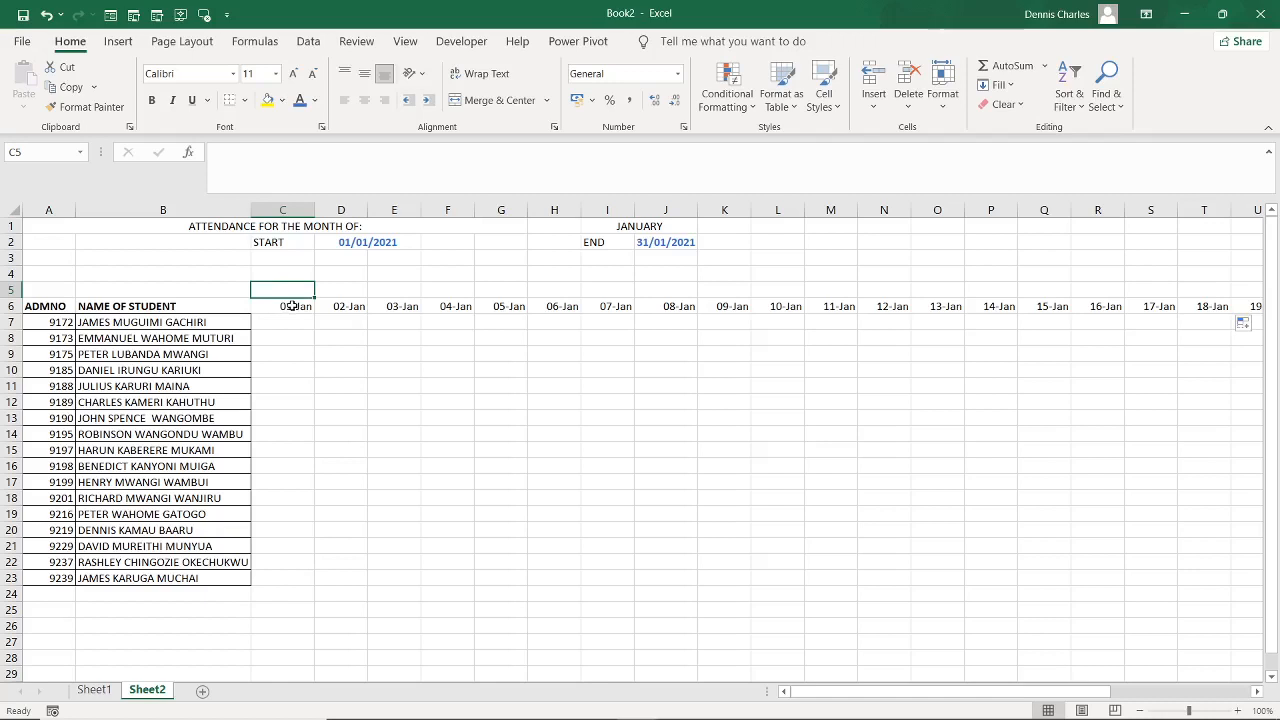
{"action": "type", "text": "="}
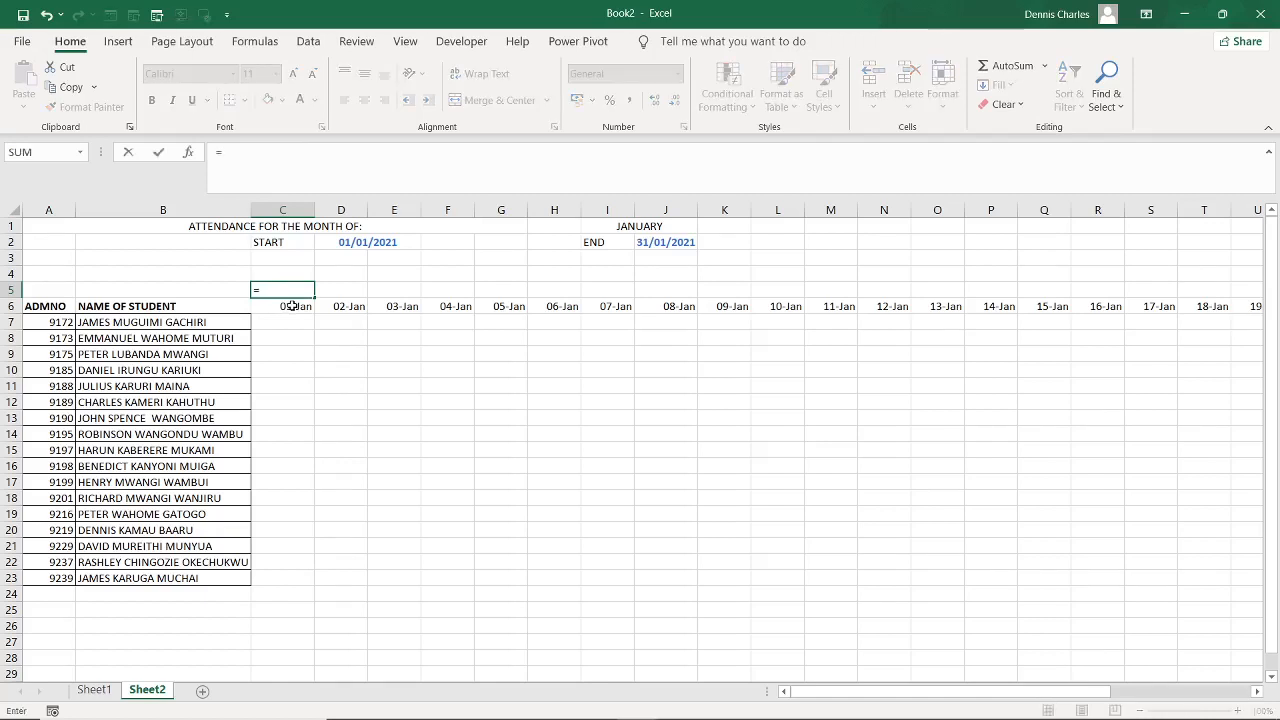
{"action": "type", "text": "T"}
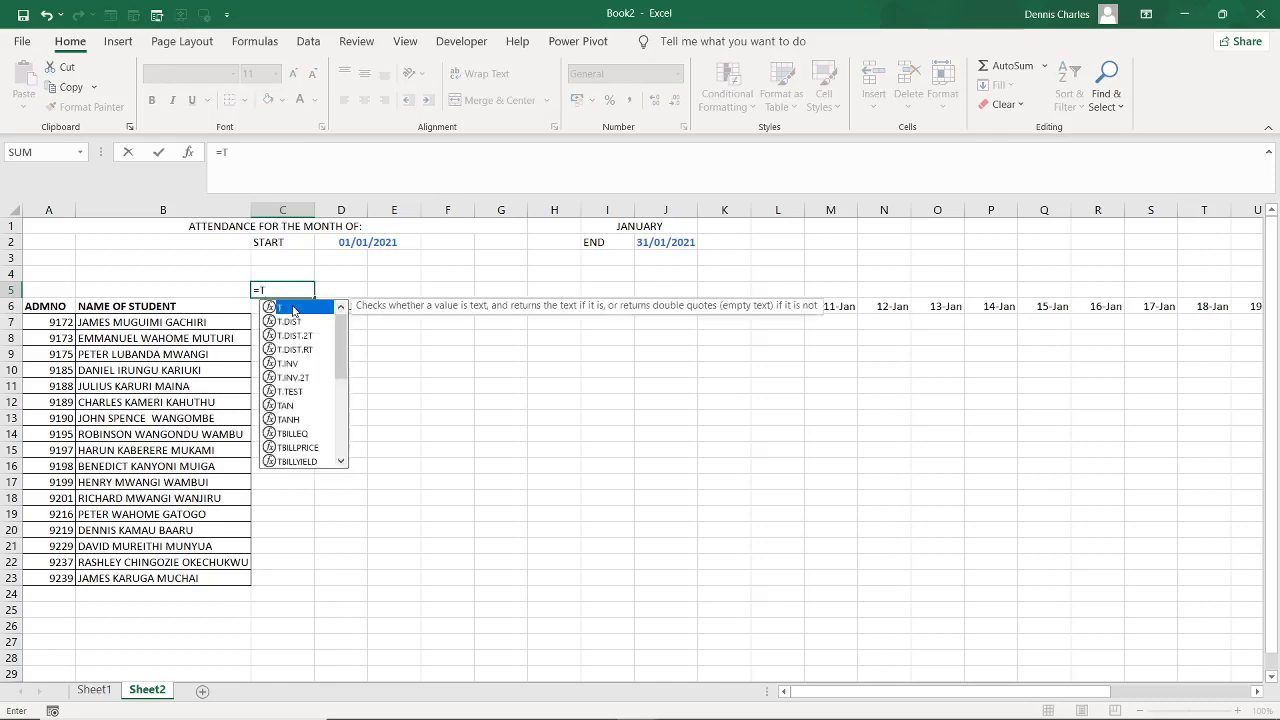
{"action": "type", "text": "E"}
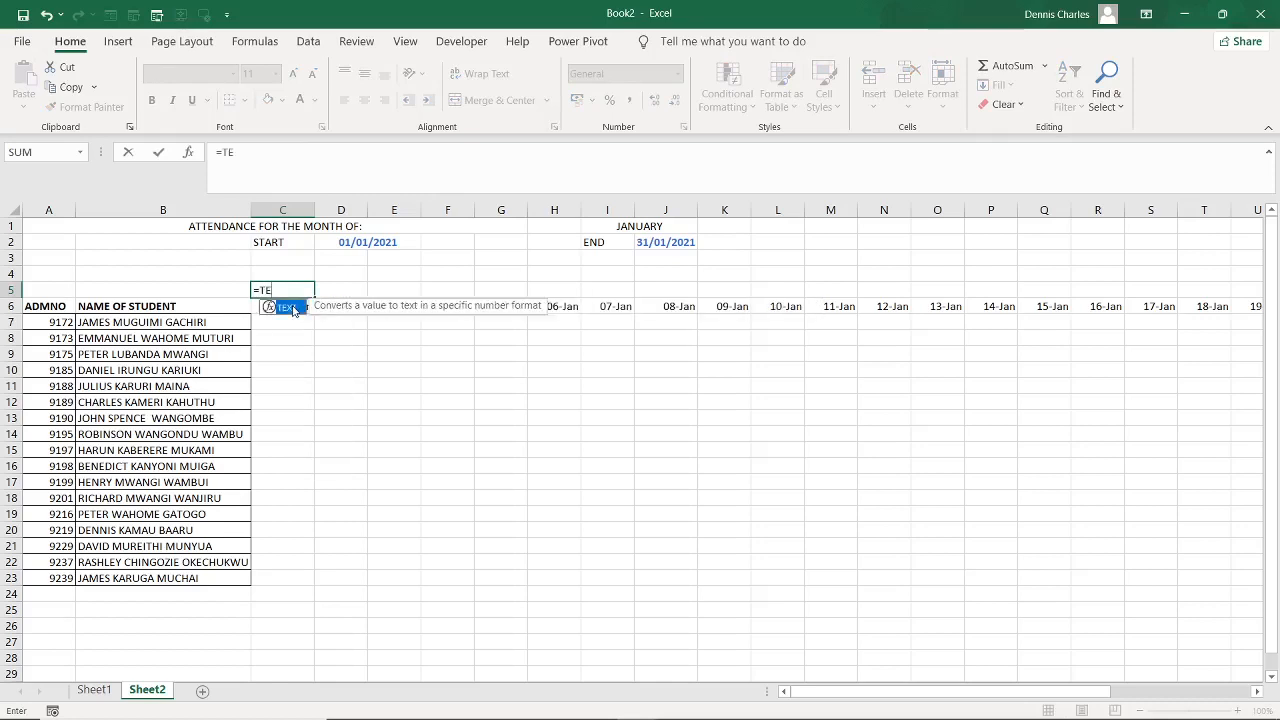
{"action": "double_click", "coordinate": [287, 307]}
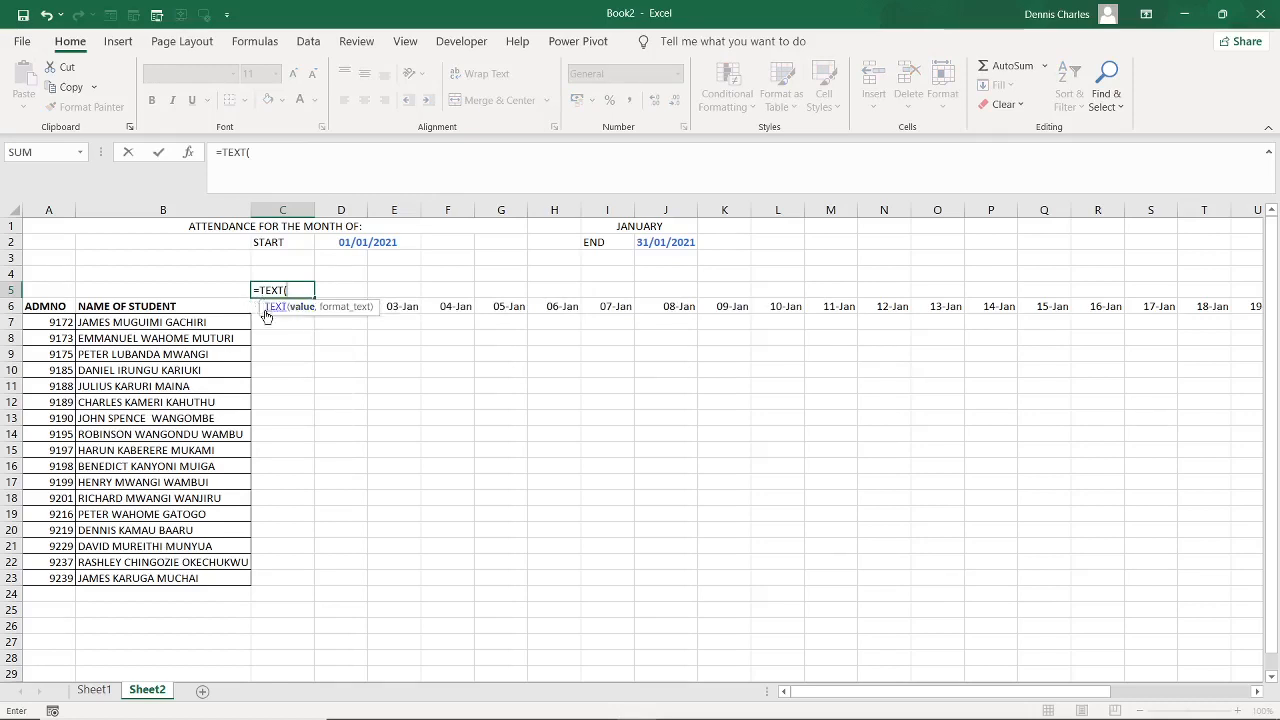
{"action": "left_click", "coordinate": [258, 307]}
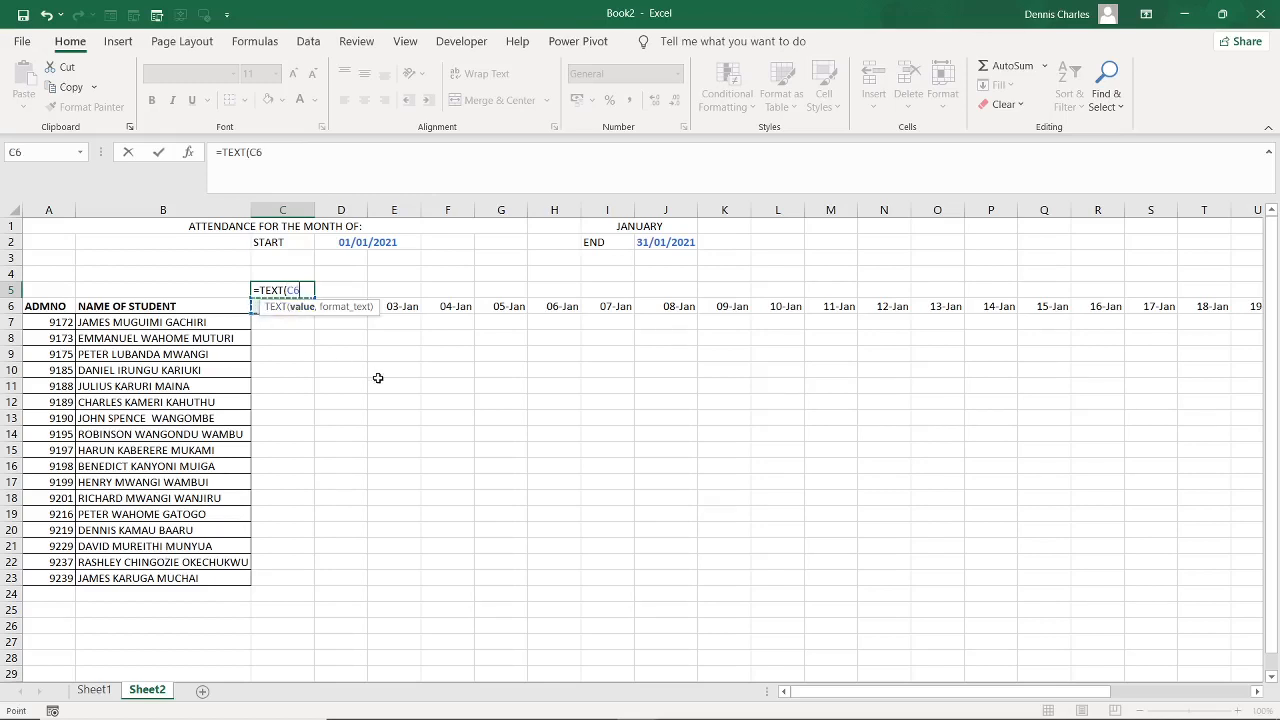
{"action": "type", "text": ","}
{"action": "type", "text": "\"DDD"}
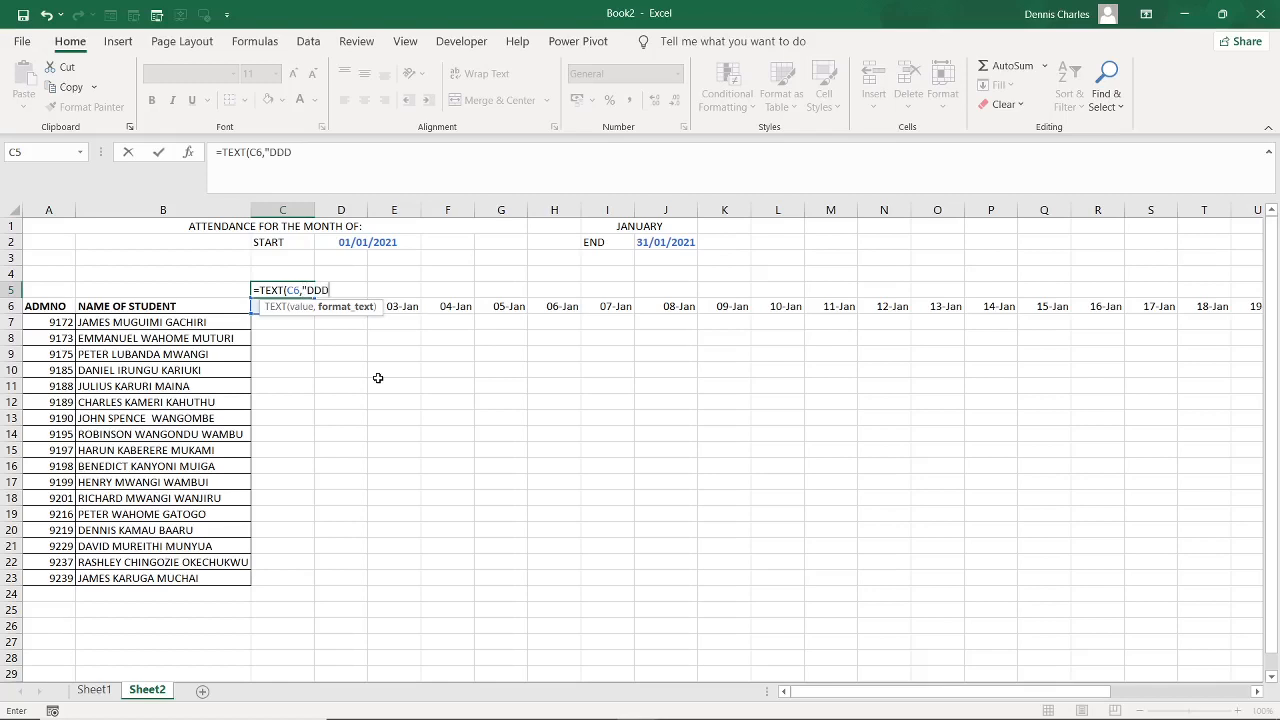
{"action": "type", "text": "\")"}
{"action": "key", "text": "Tab"}
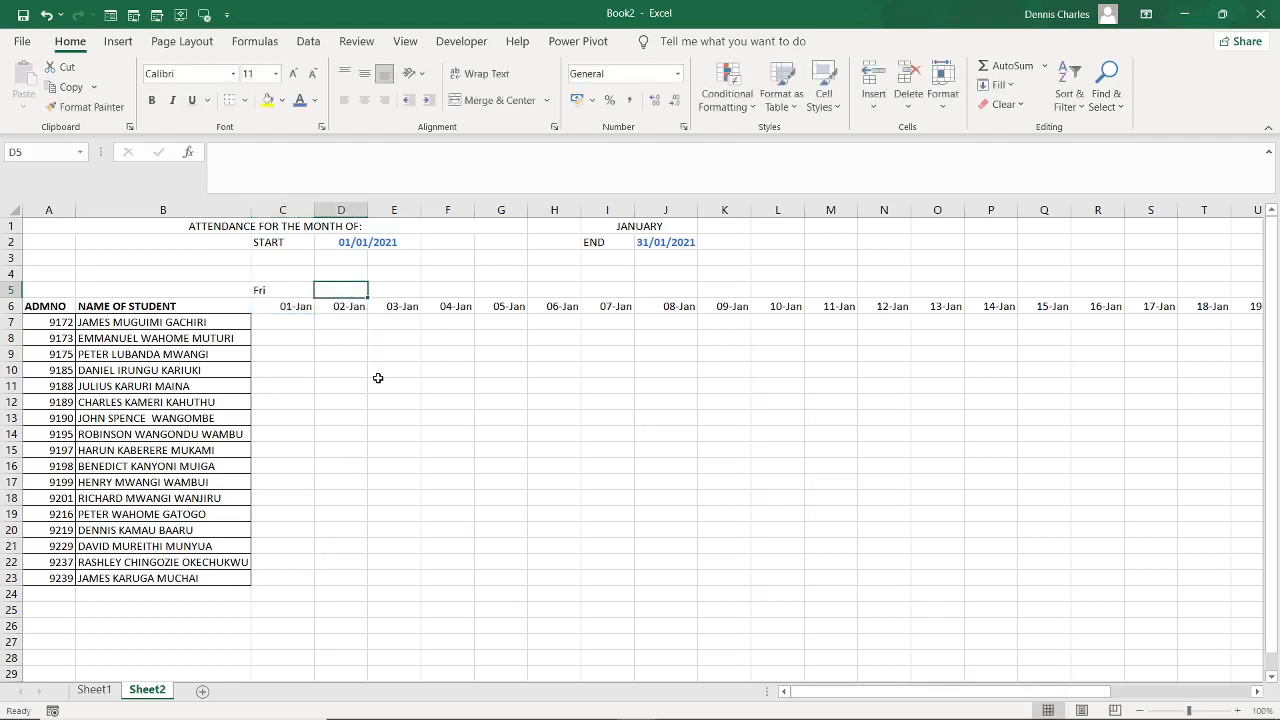
Fill the C5 weekday formula across row 5 to cell AG5
{"action": "left_click", "coordinate": [284, 286]}
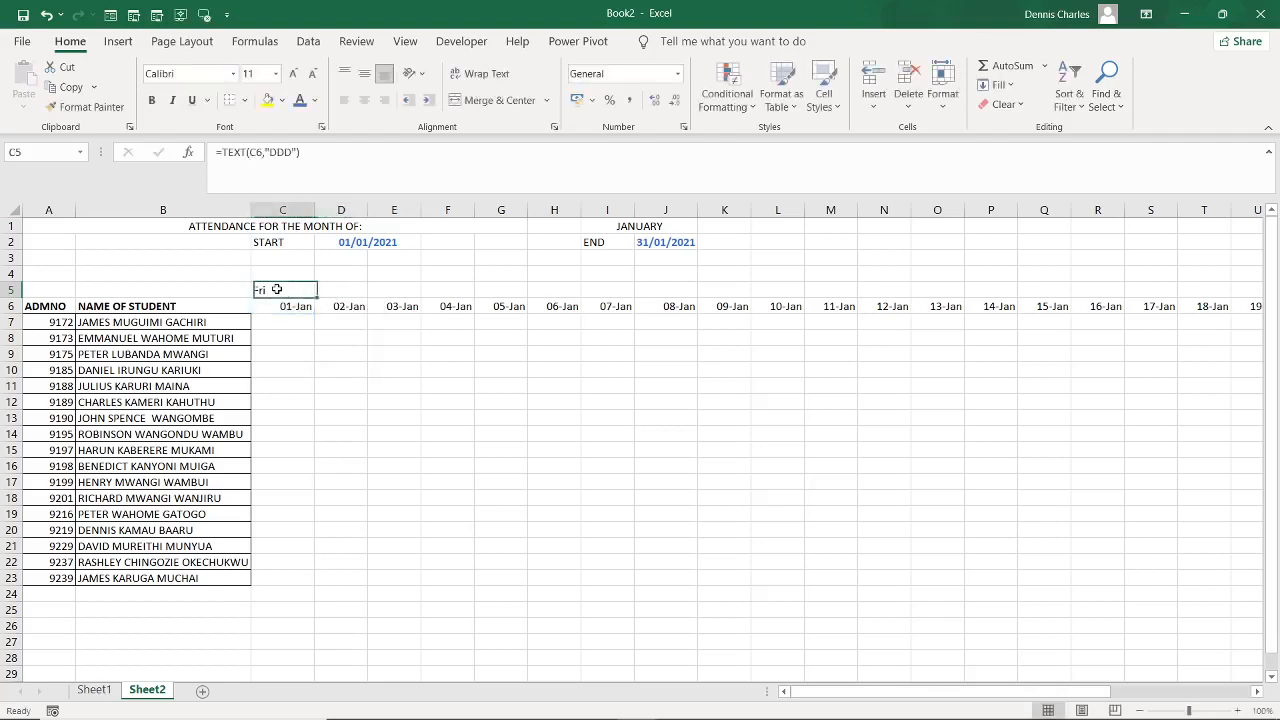
{"action": "left_click_drag", "start_coordinate": [313, 296], "coordinate": [1125, 288]}
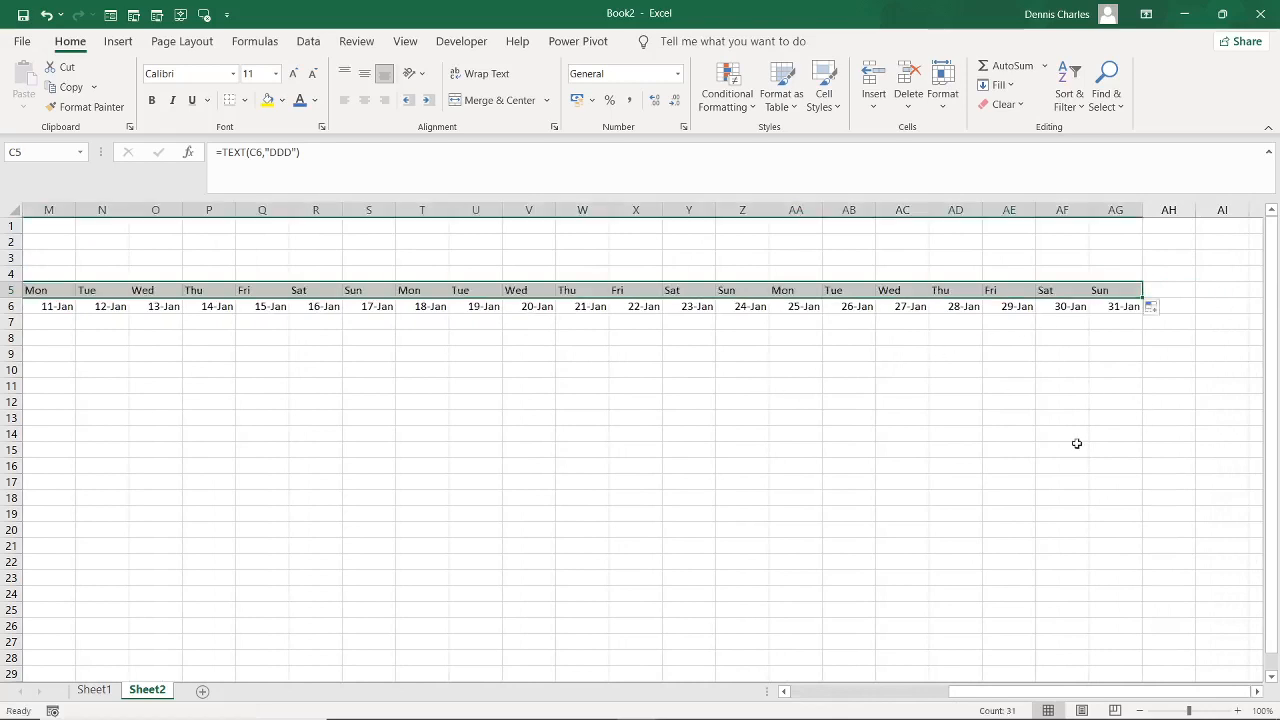
{"action": "left_click_drag", "start_coordinate": [960, 697], "coordinate": [840, 700]}
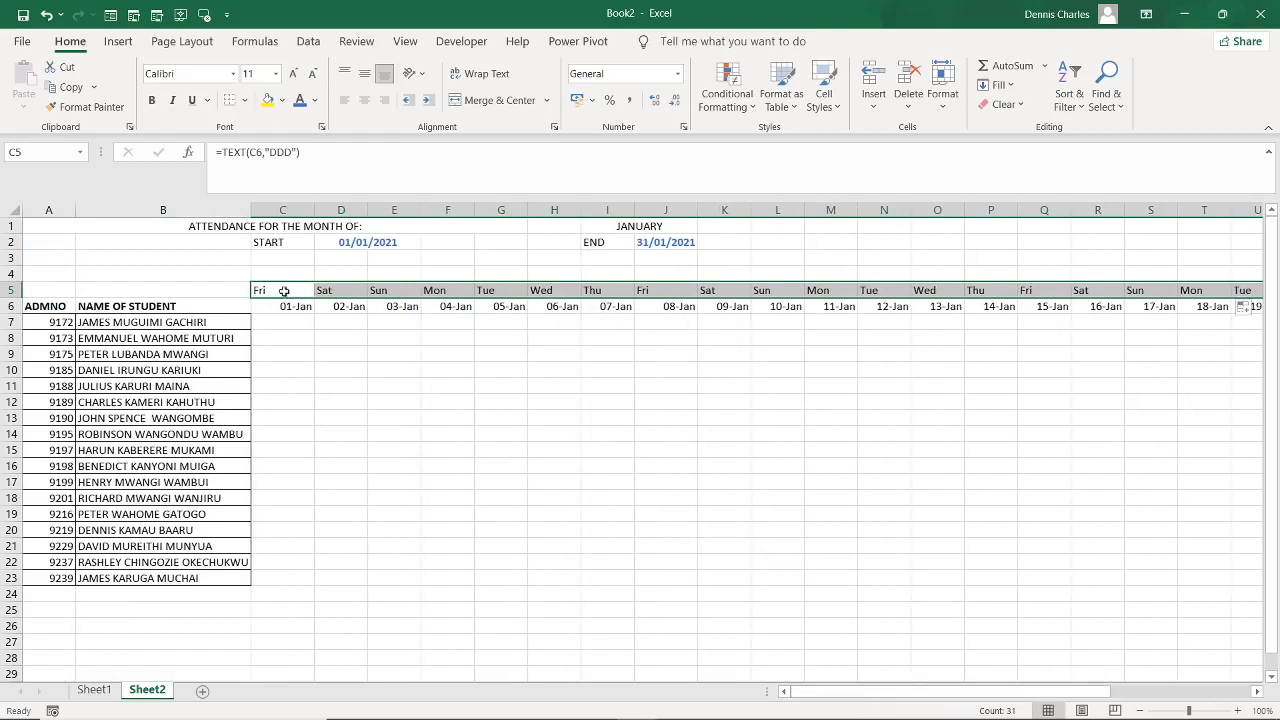
{"action": "left_click", "coordinate": [382, 451]}
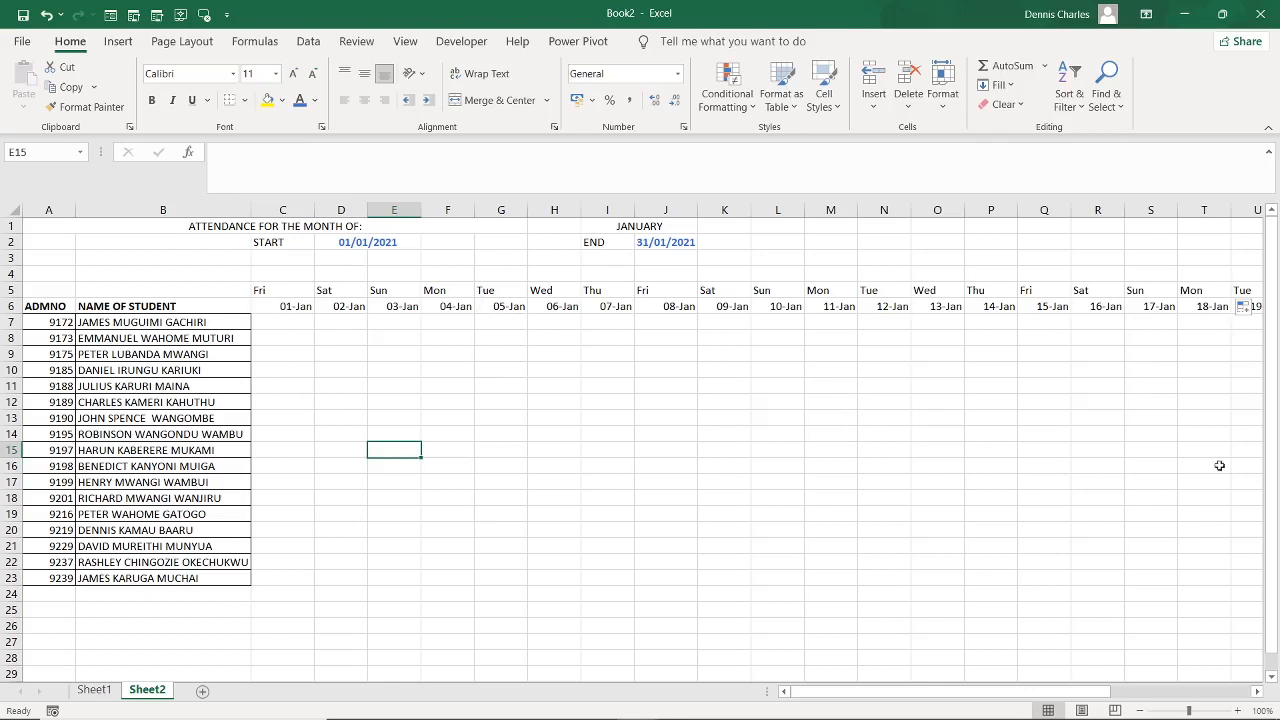
Compare the HOLIDAYS dates on Sheet1 with the daily date row on Sheet2, selecting cell C4 for the holiday check
{"action": "left_click_drag", "start_coordinate": [1053, 697], "coordinate": [963, 694]}
{"action": "left_click", "coordinate": [94, 690]}
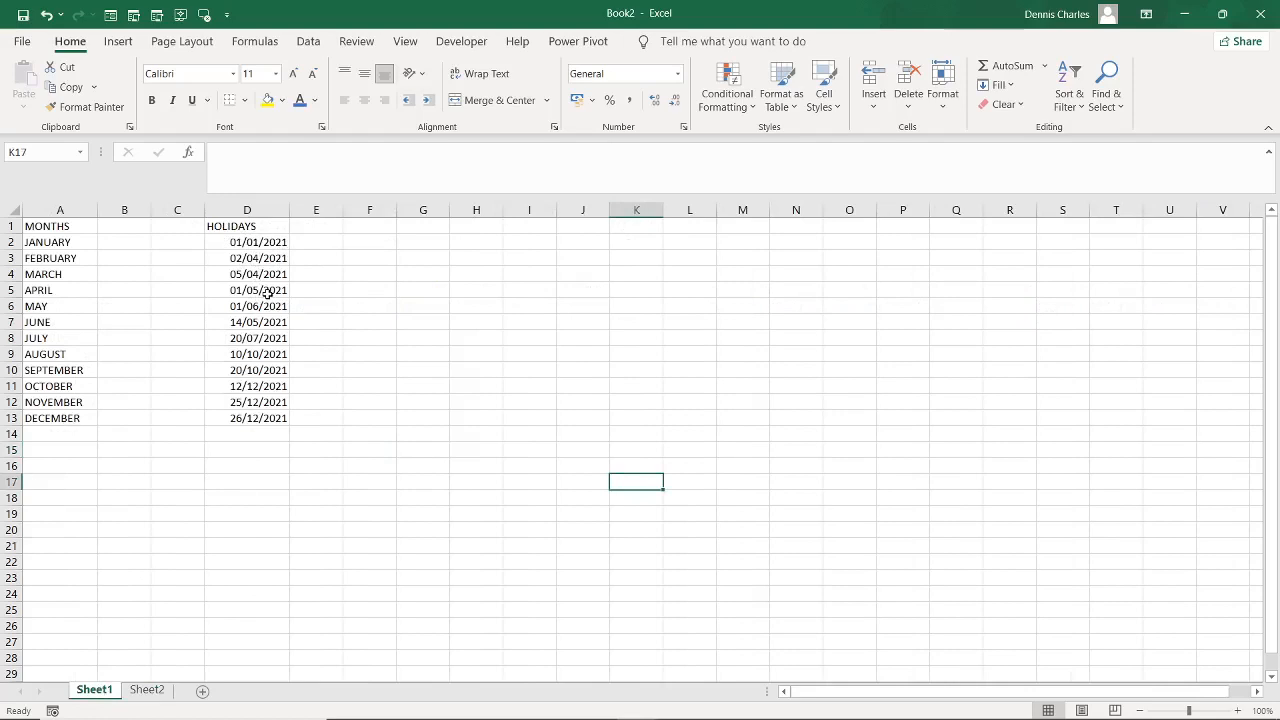
{"action": "left_click", "coordinate": [147, 690]}
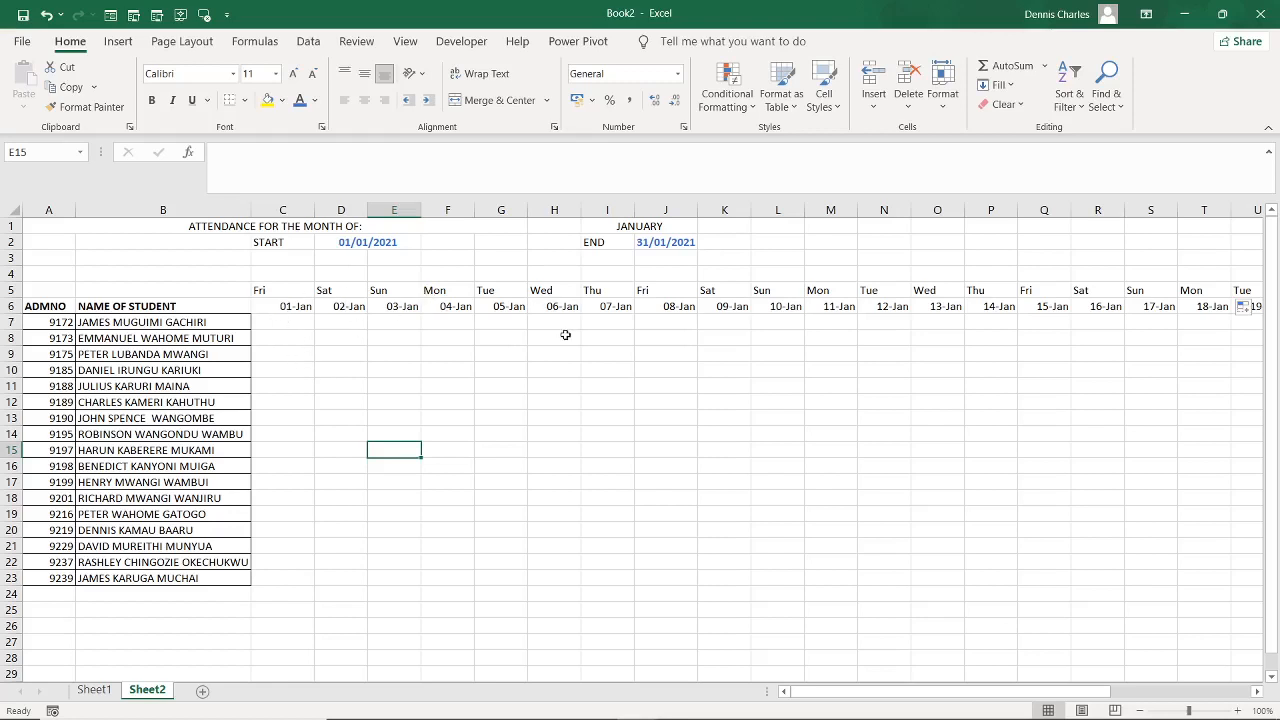
{"action": "left_click", "coordinate": [268, 276]}
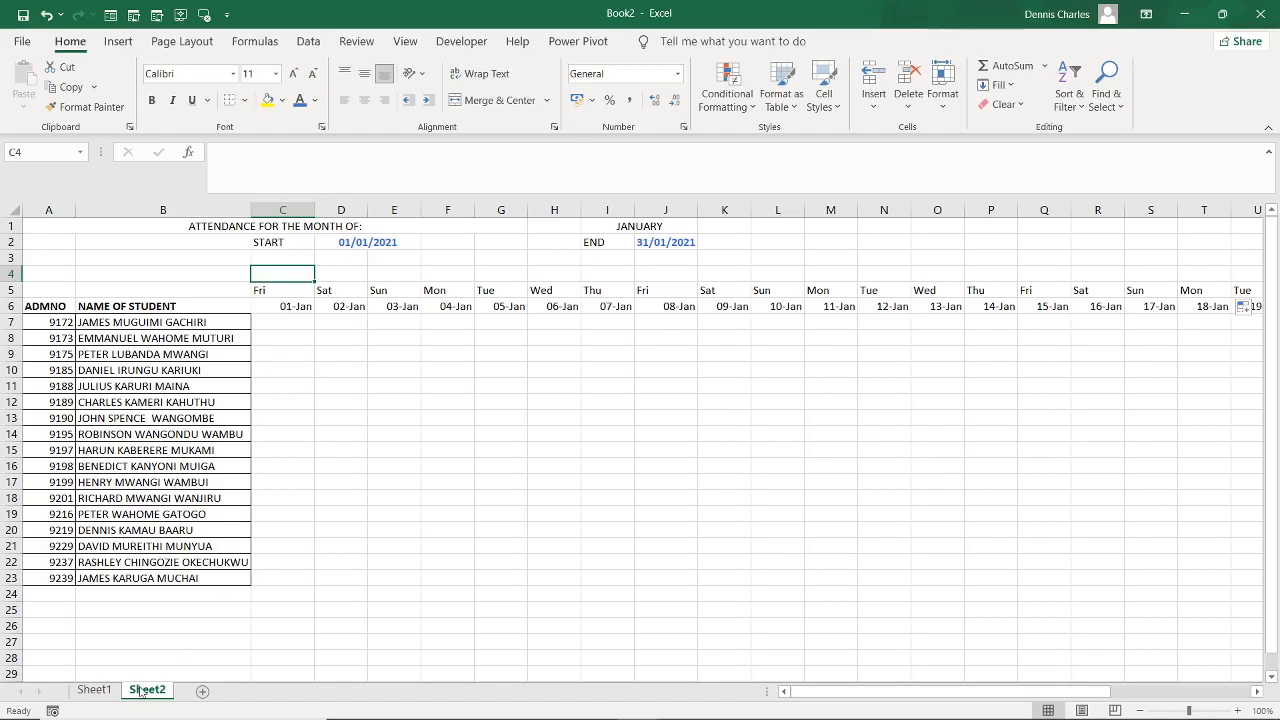
{"action": "left_click", "coordinate": [94, 690]}
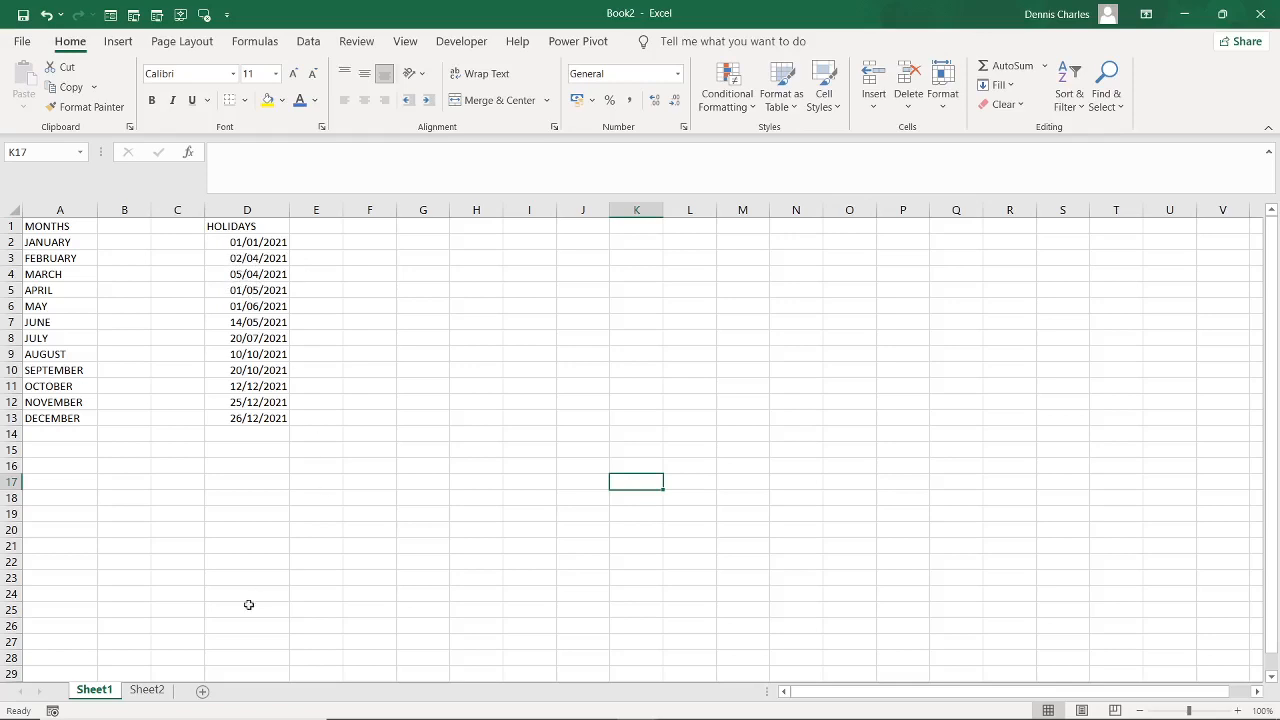
{"action": "left_click", "coordinate": [147, 690]}
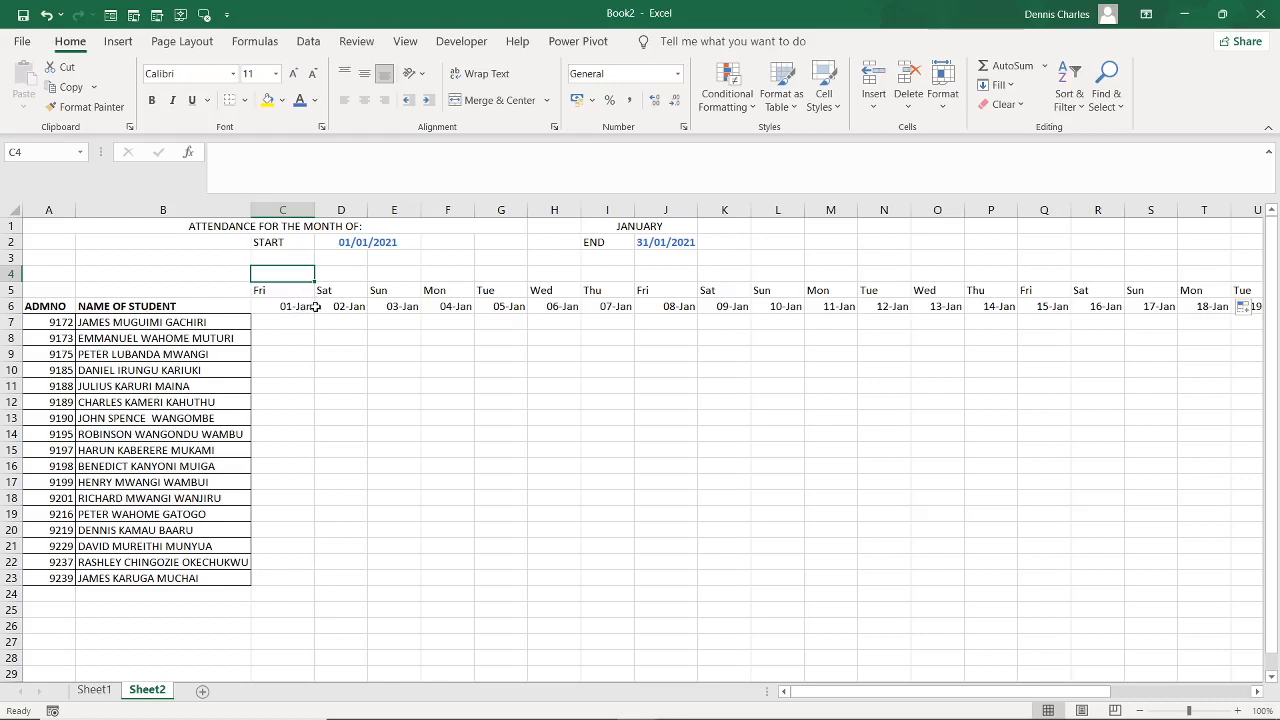
{"action": "left_click", "coordinate": [100, 691]}
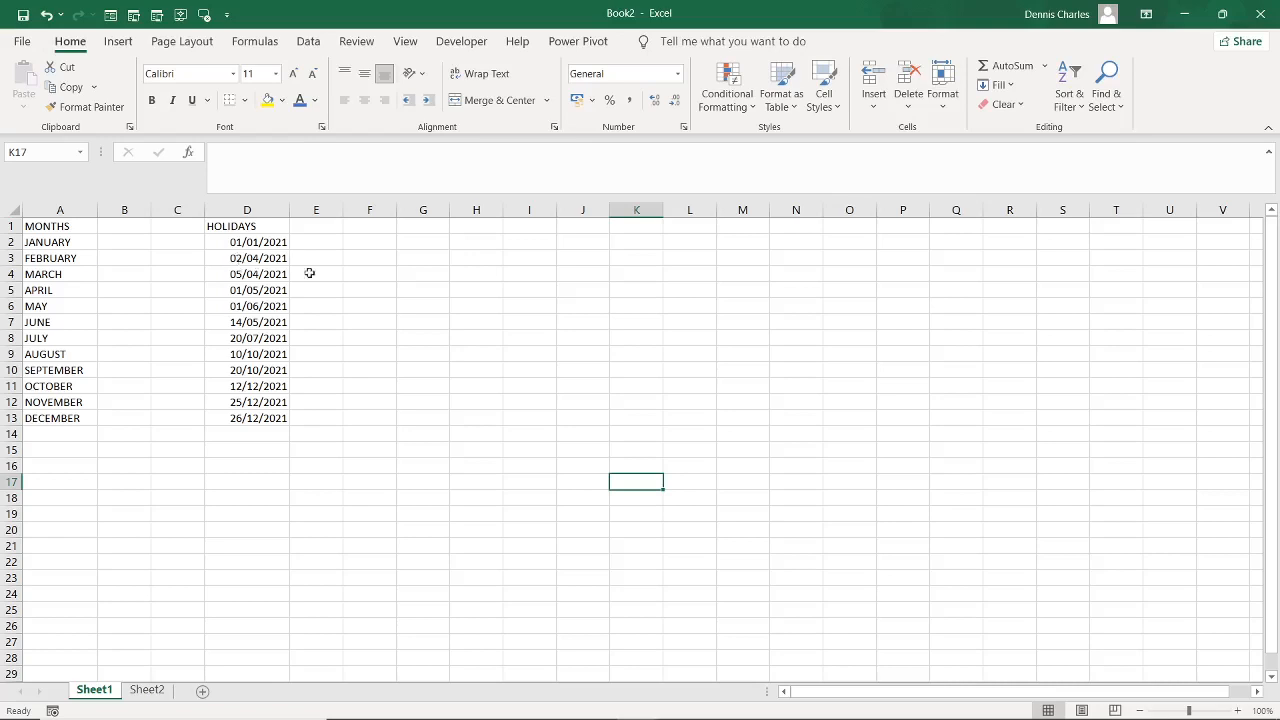
{"action": "left_click", "coordinate": [148, 690]}
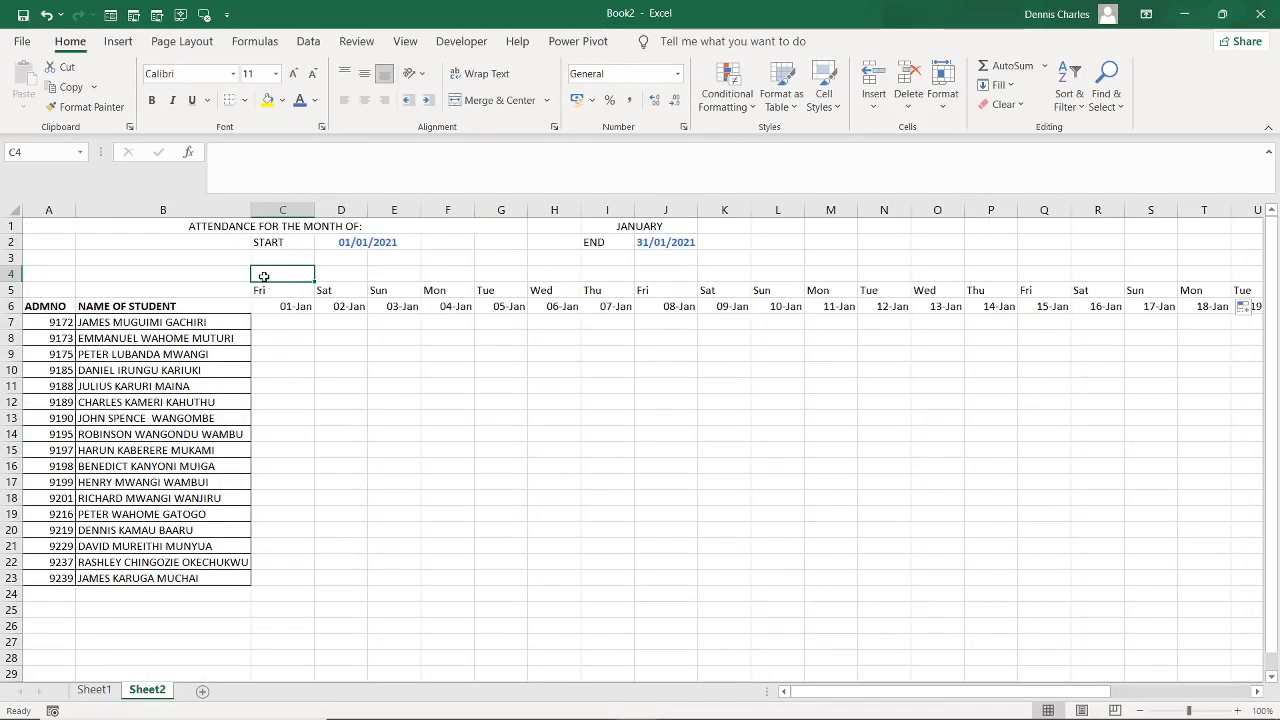
{"action": "type", "text": "="}
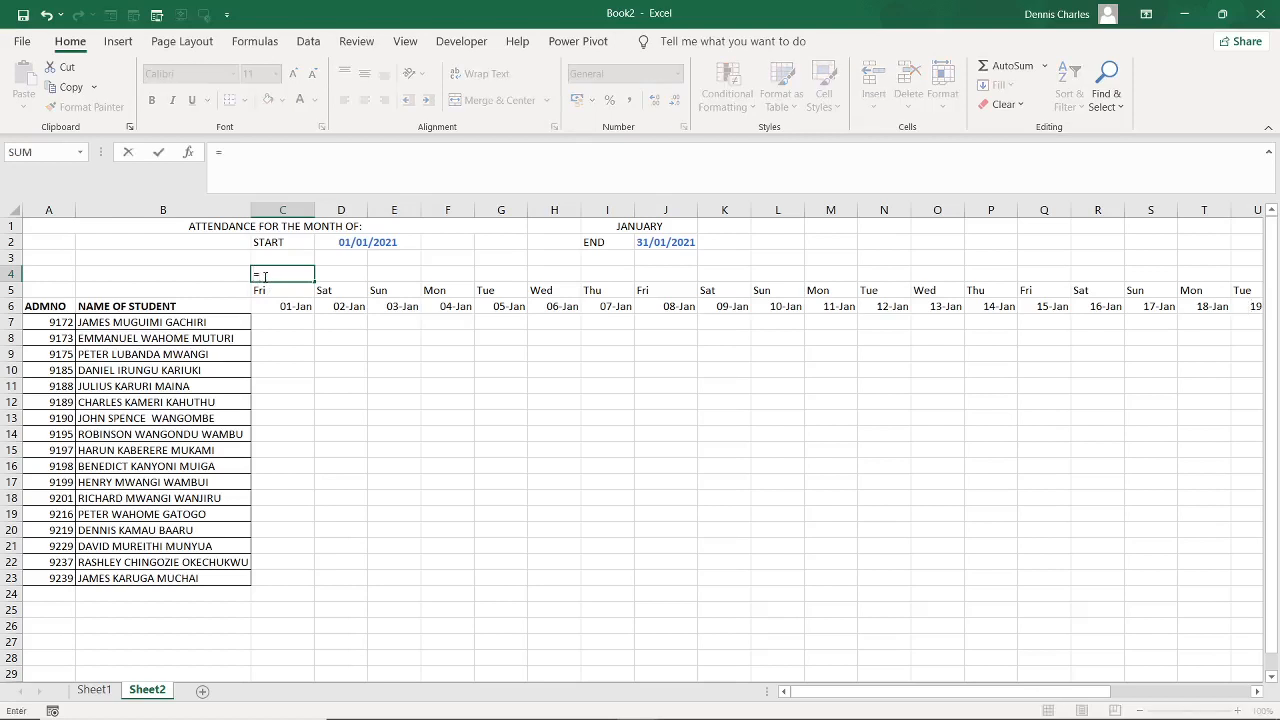
{"action": "type", "text": "IF"}
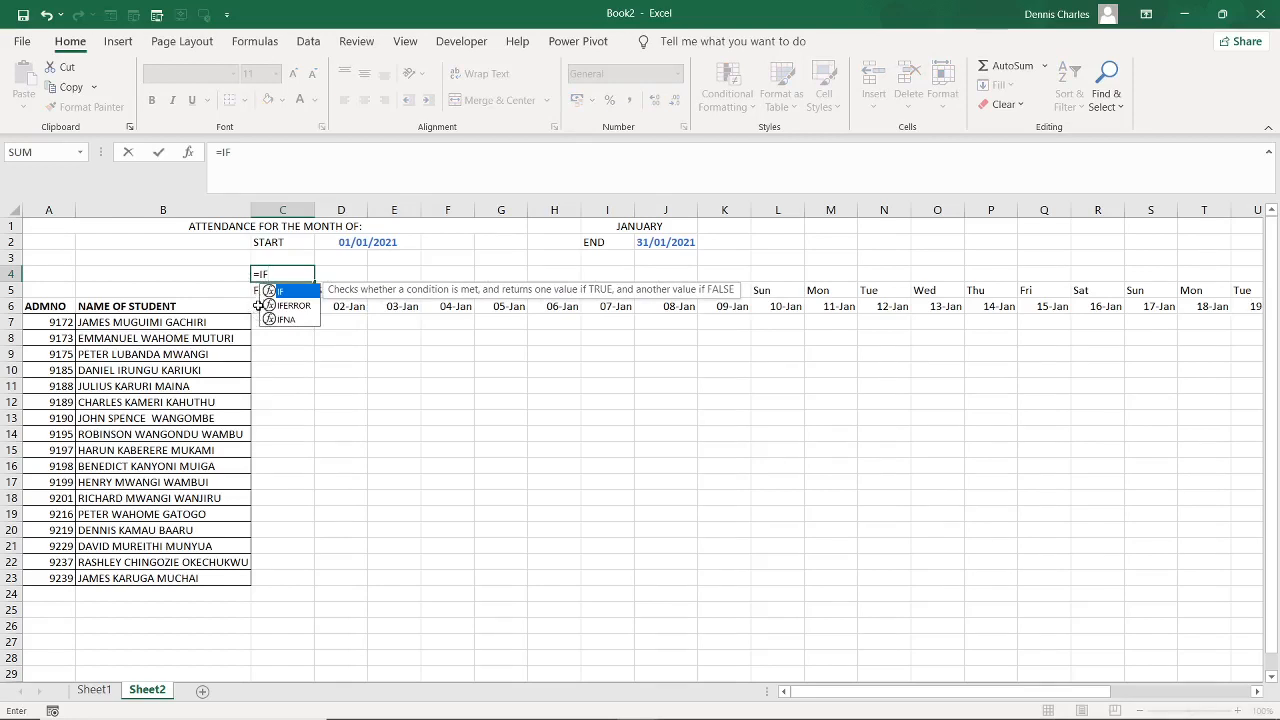
{"action": "left_click", "coordinate": [258, 306]}
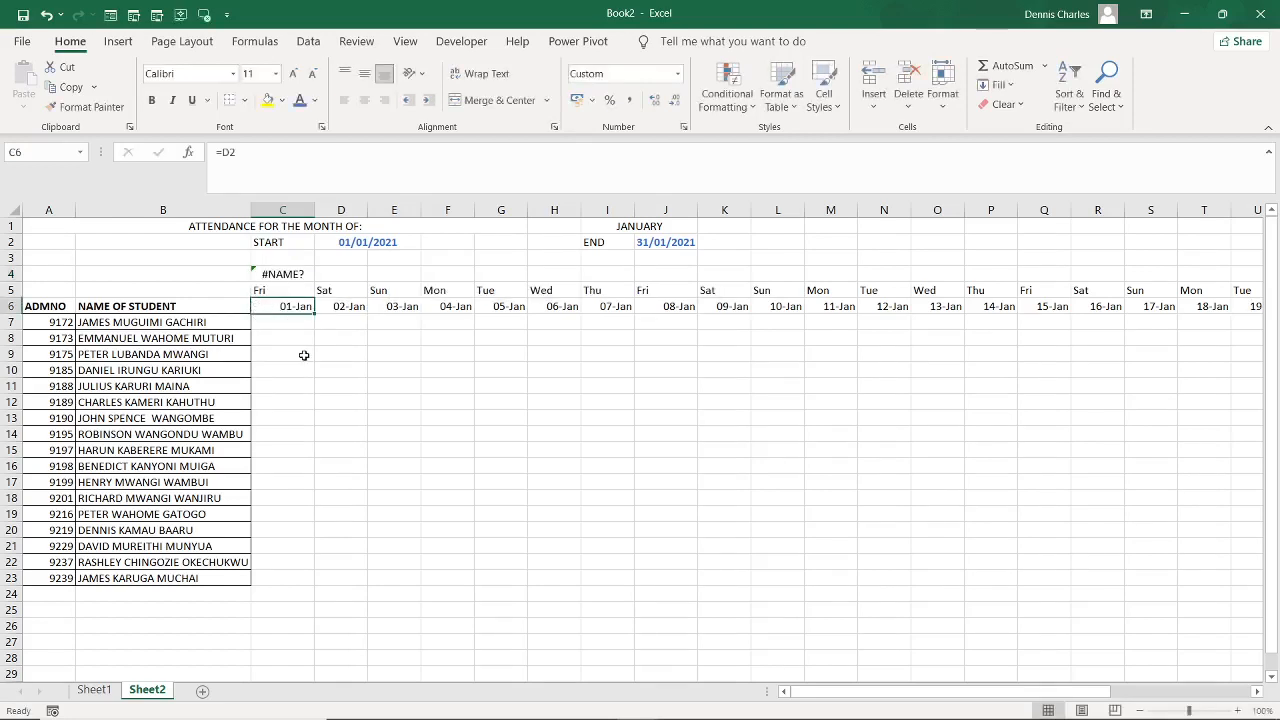
Begin an IF formula in cell C4 that returns 1 when the date in C6 is blank: =IF(C6="",1,
{"action": "left_click", "coordinate": [288, 274]}
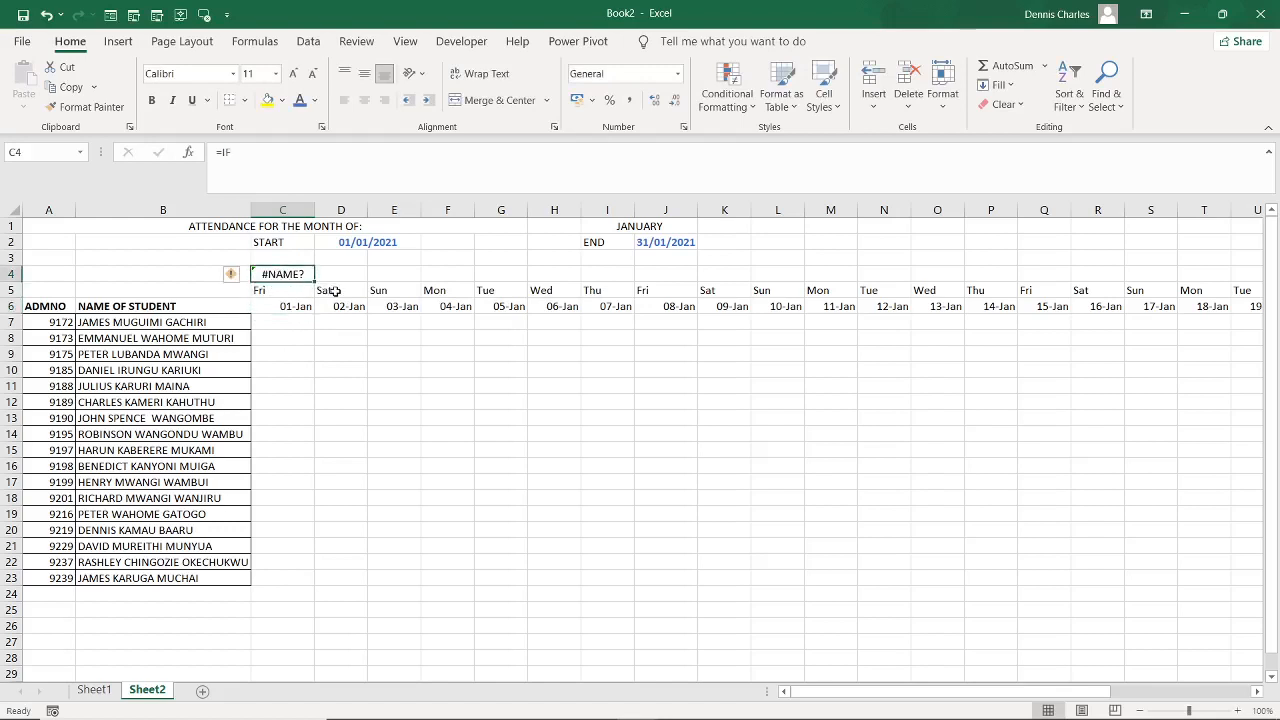
{"action": "type", "text": "=IF"}
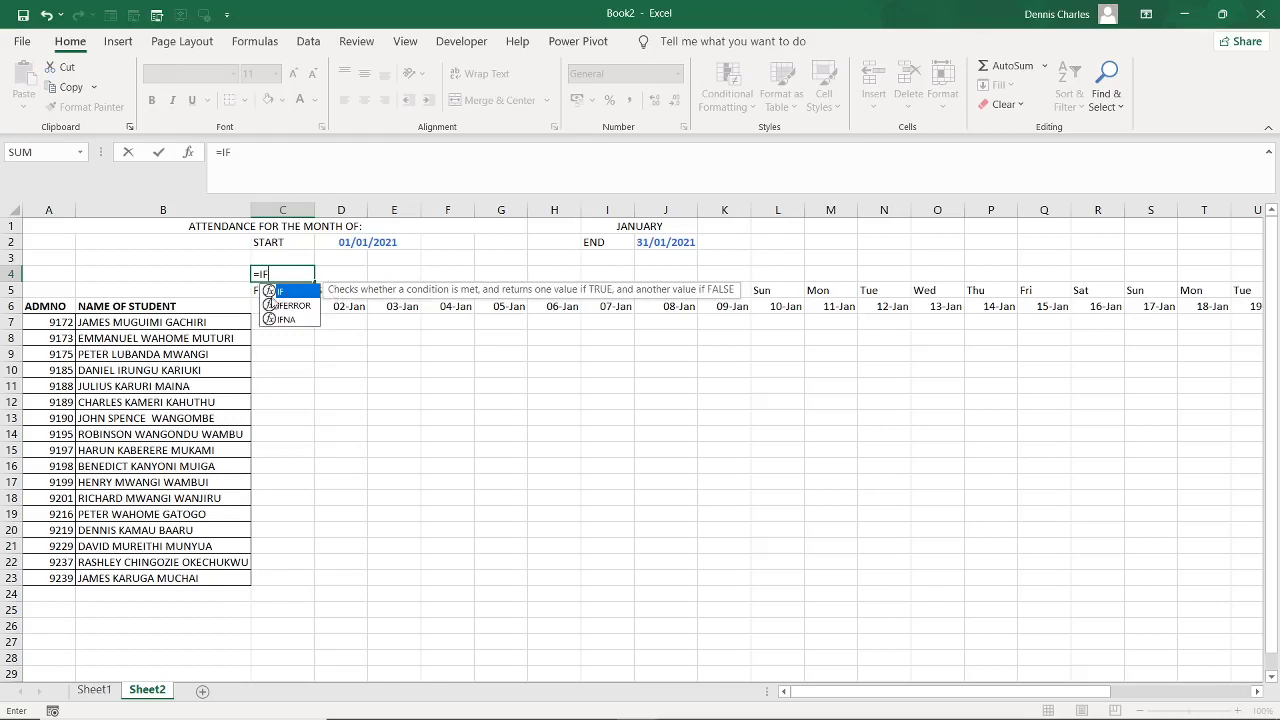
{"action": "double_click", "coordinate": [294, 292]}
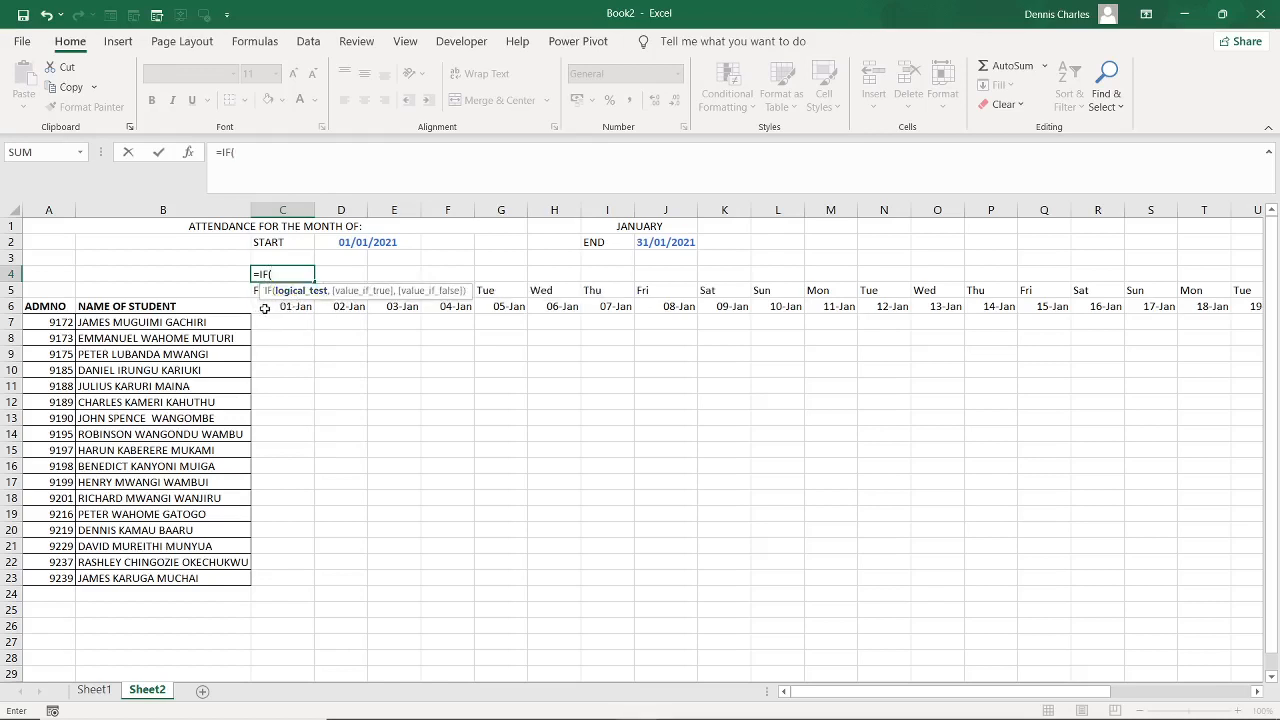
{"action": "left_click", "coordinate": [261, 309]}
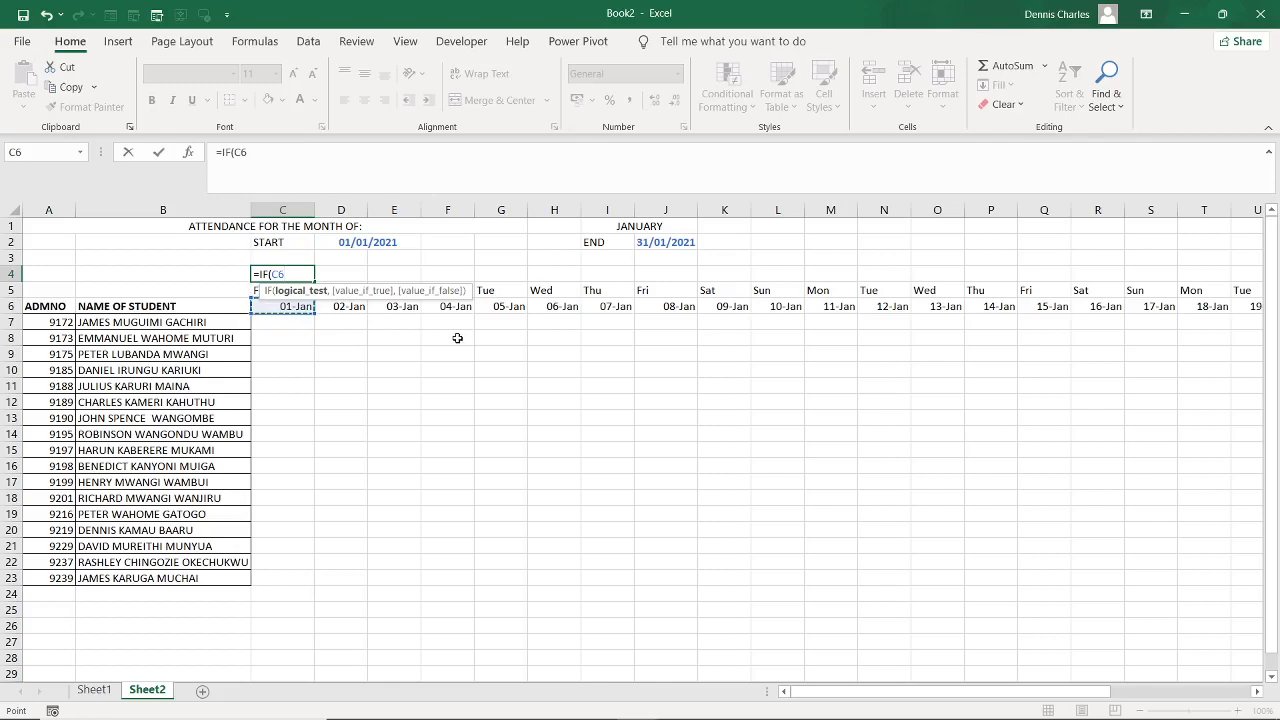
{"action": "type", "text": "=\"\","}
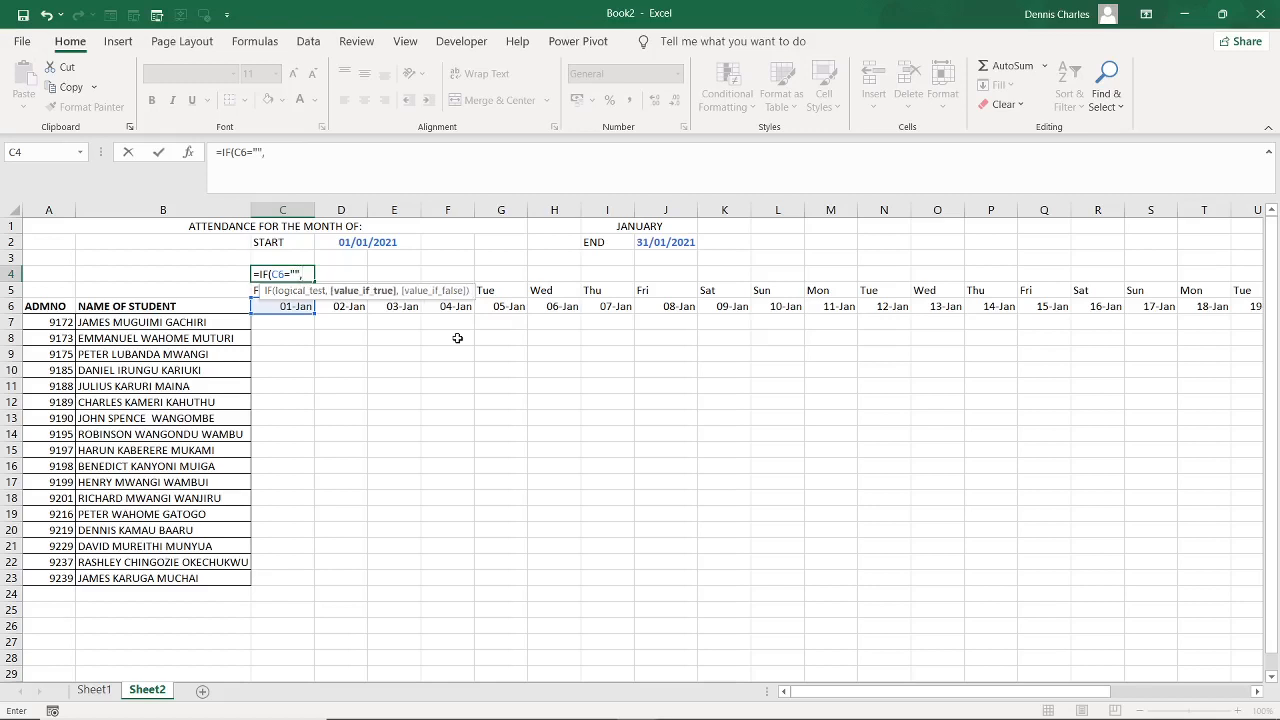
{"action": "type", "text": "1,"}
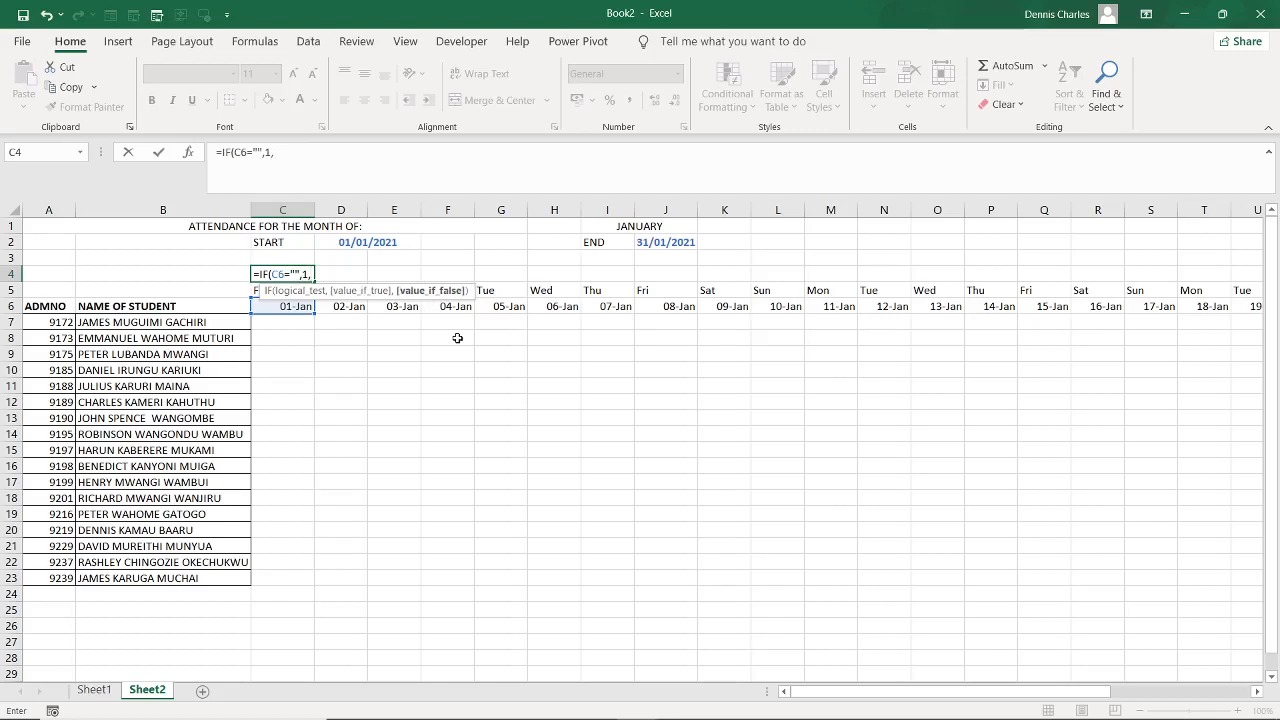
Complete the C4 formula with an exact holiday lookup as its false value, giving =IF(C6="",1,MATCH(C6,HOLIDAYS,0))
{"action": "type", "text": "M"}
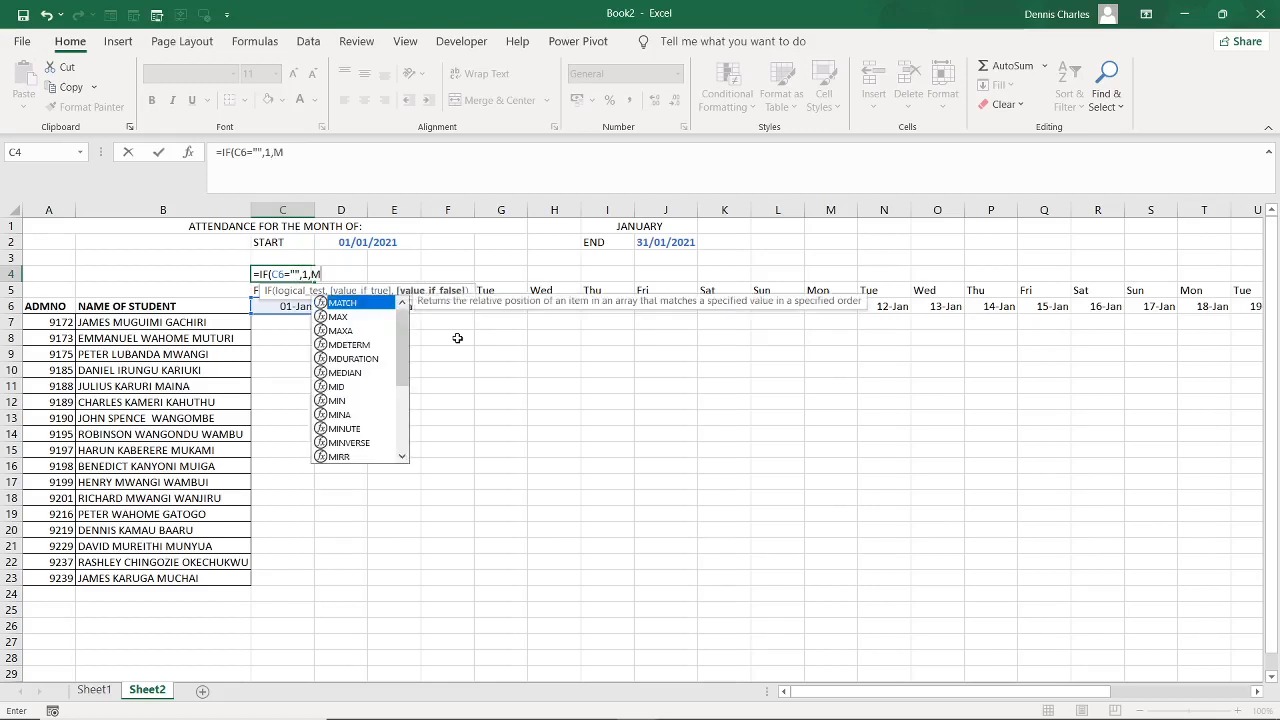
{"action": "double_click", "coordinate": [350, 305]}
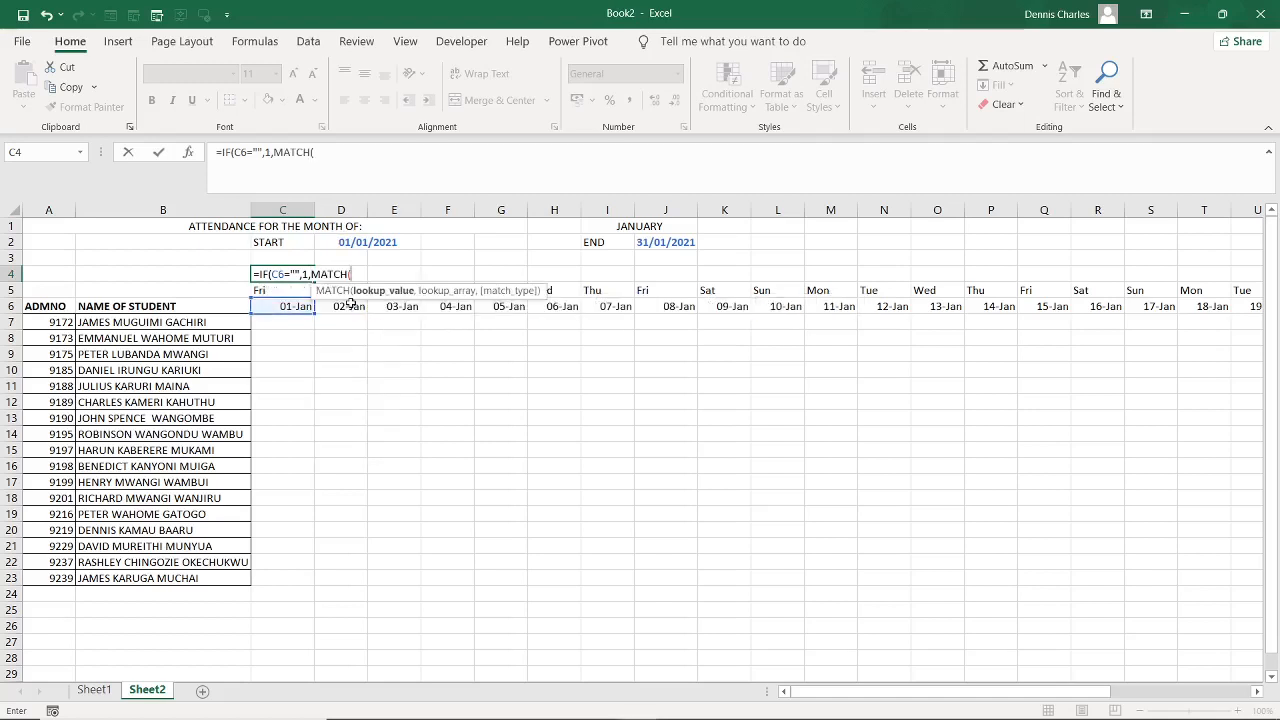
{"action": "left_click", "coordinate": [283, 306]}
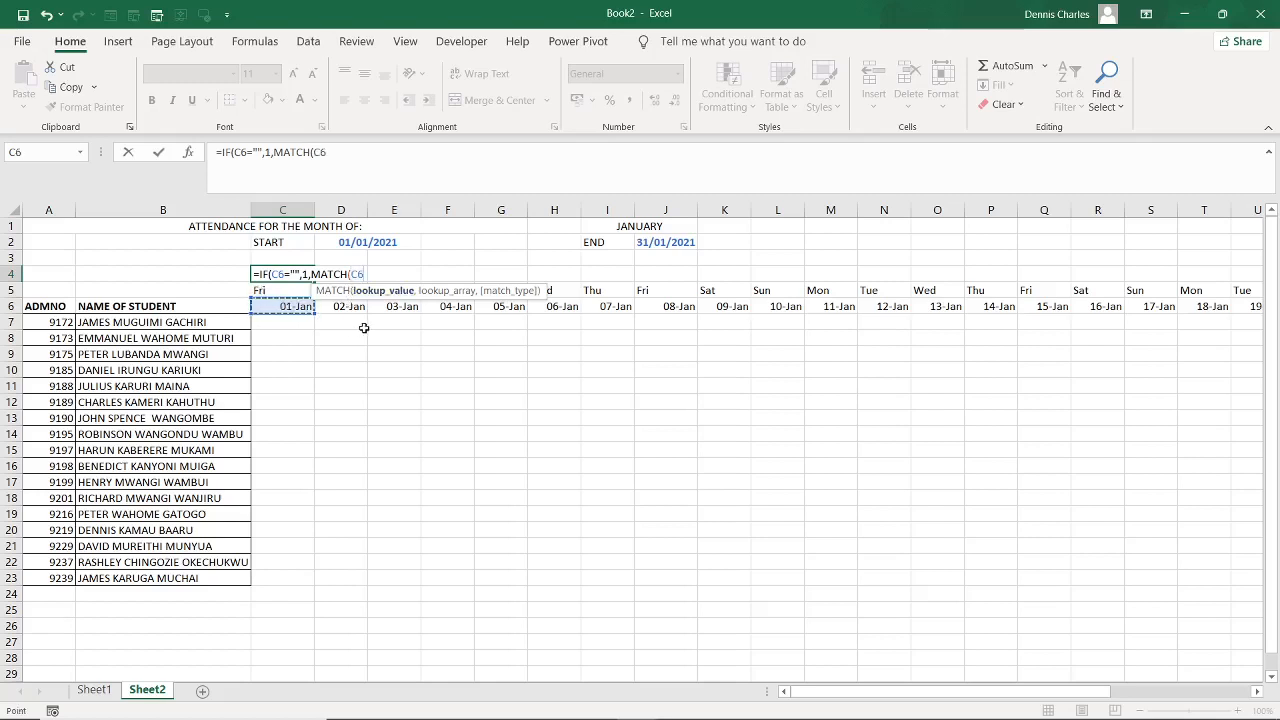
{"action": "type", "text": ","}
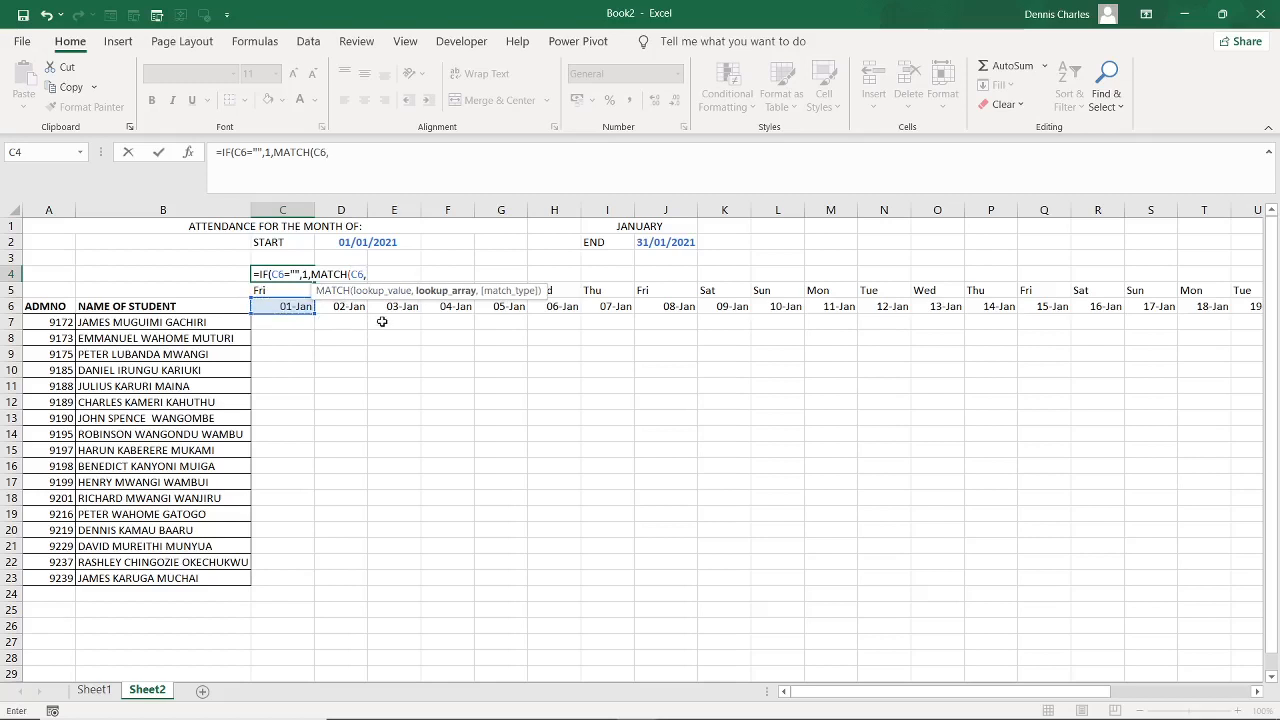
{"action": "type", "text": "HO"}
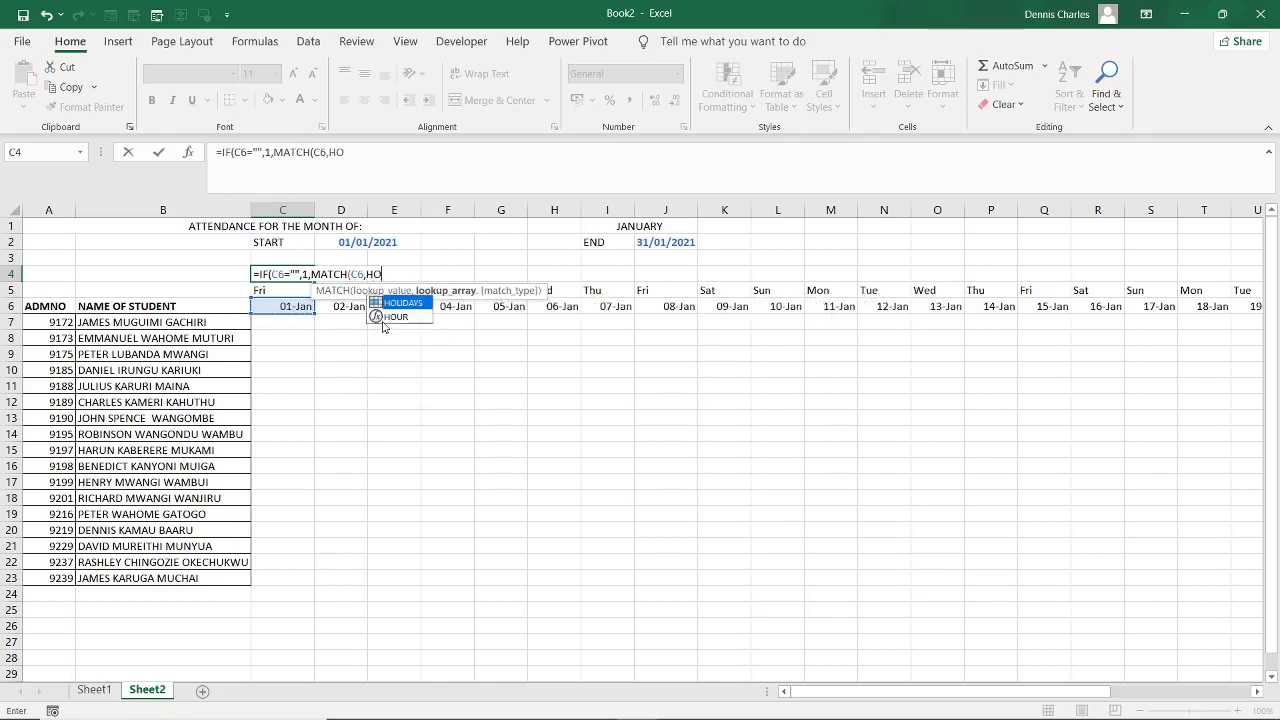
{"action": "double_click", "coordinate": [400, 302]}
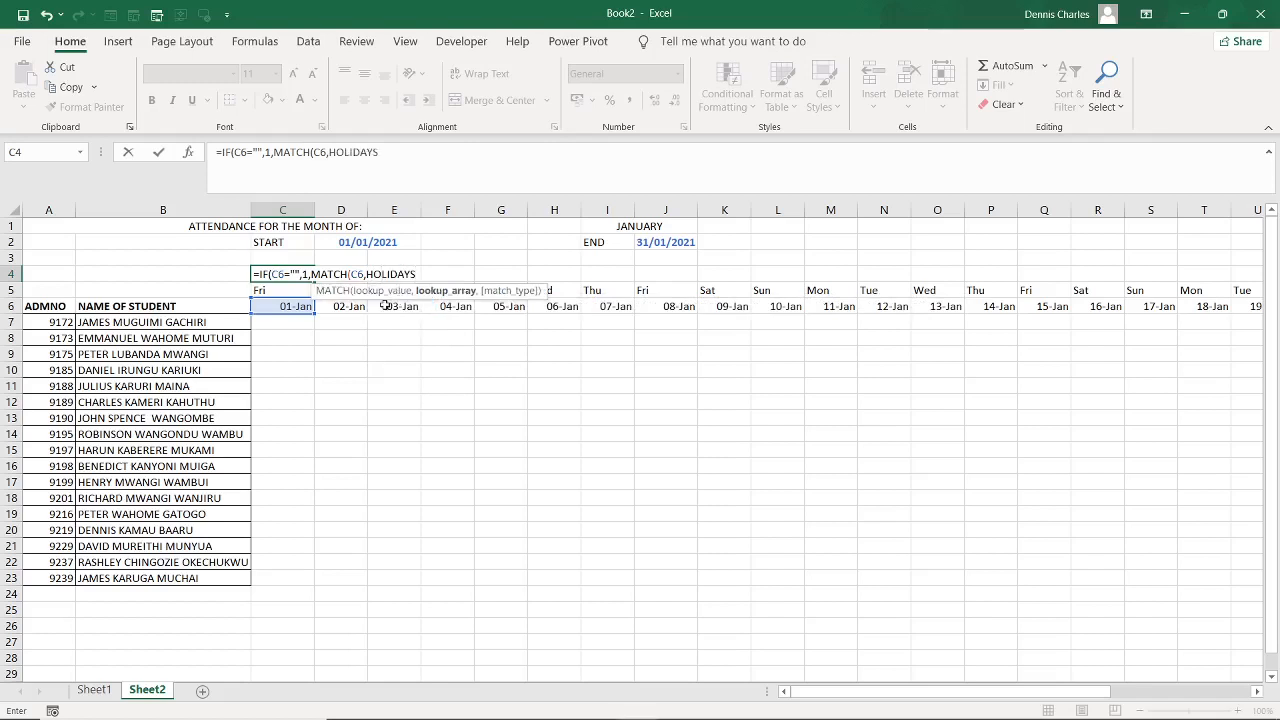
{"action": "type", "text": ","}
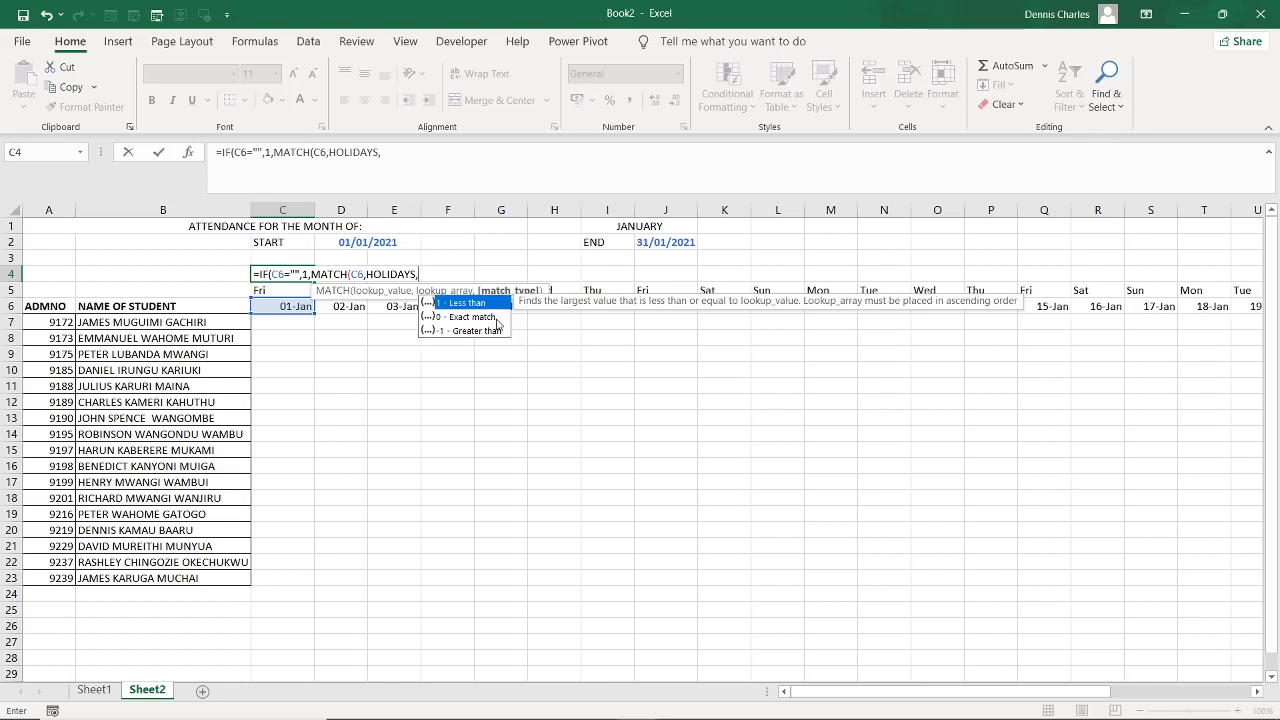
{"action": "type", "text": "0"}
{"action": "type", "text": "("}
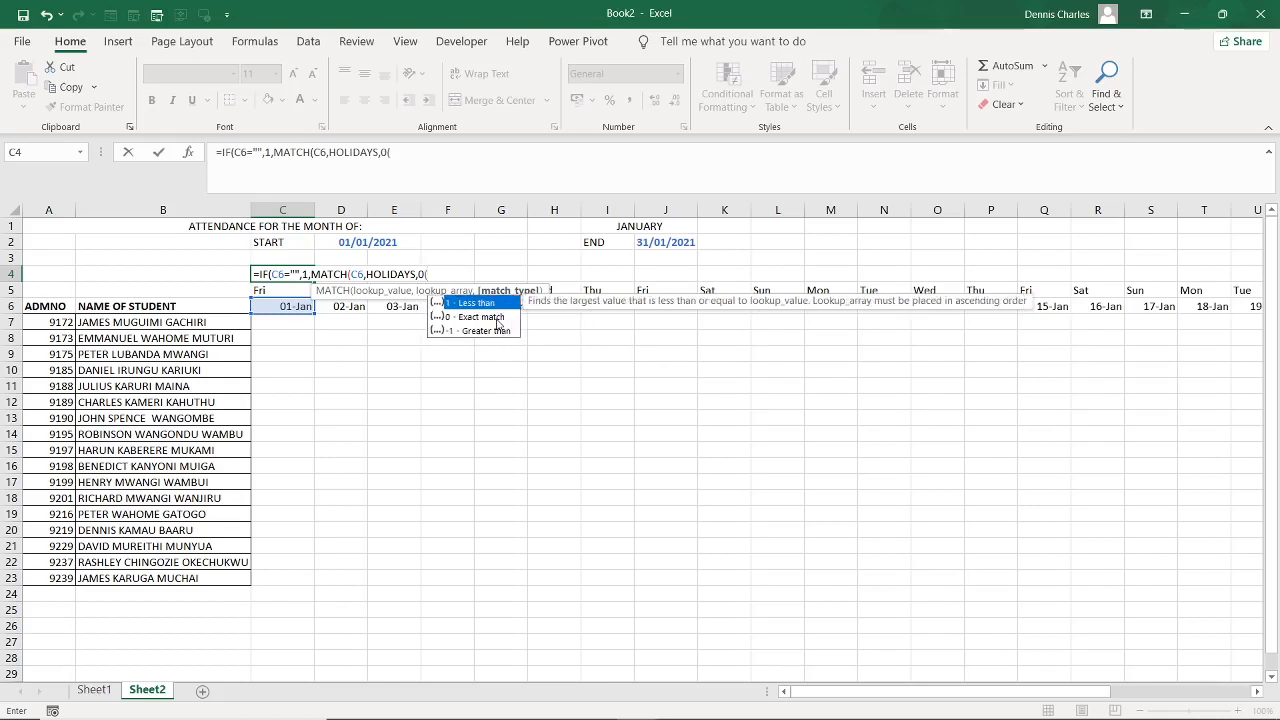
{"action": "key", "text": "BackSpace"}
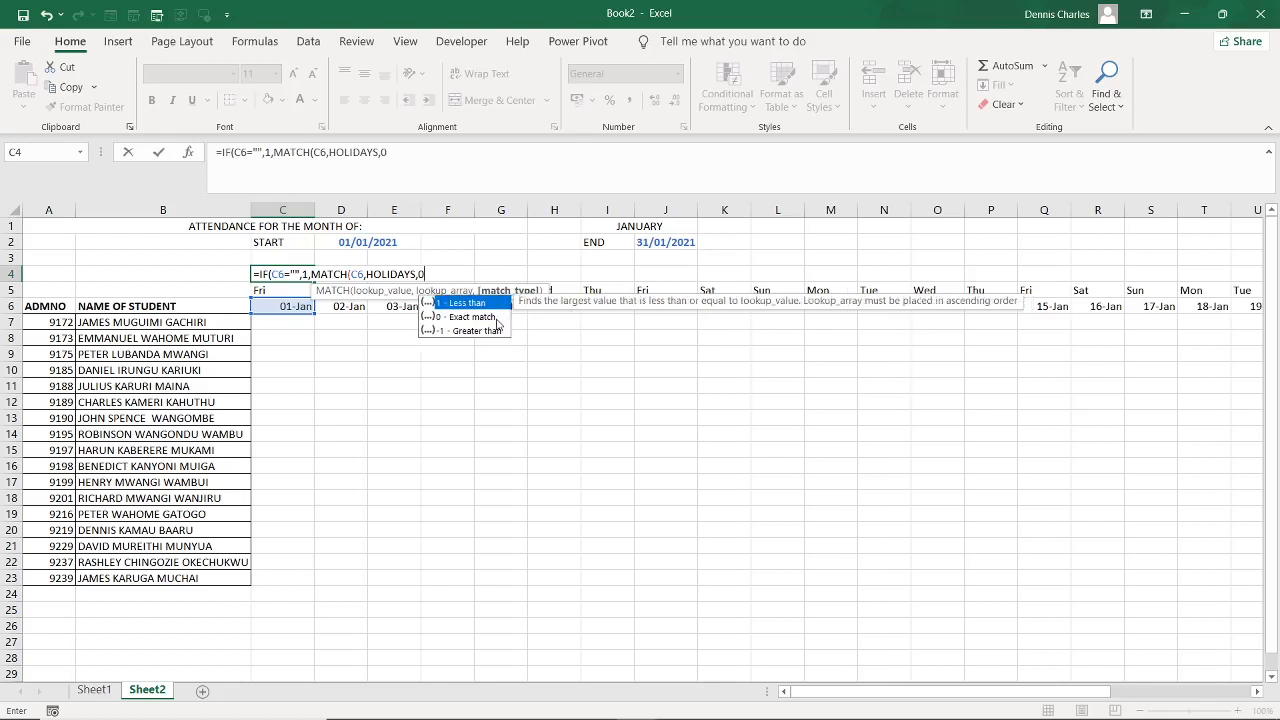
{"action": "type", "text": "("}
{"action": "key", "text": "BackSpace"}
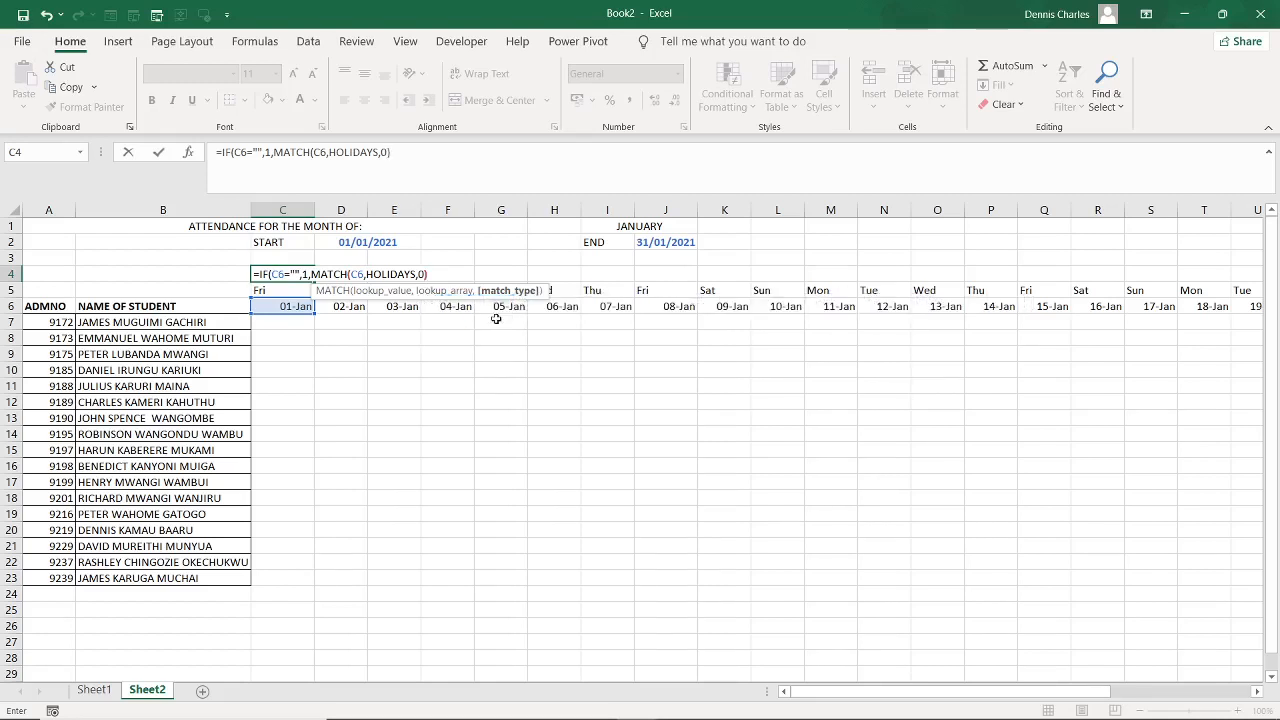
{"action": "type", "text": ")"}
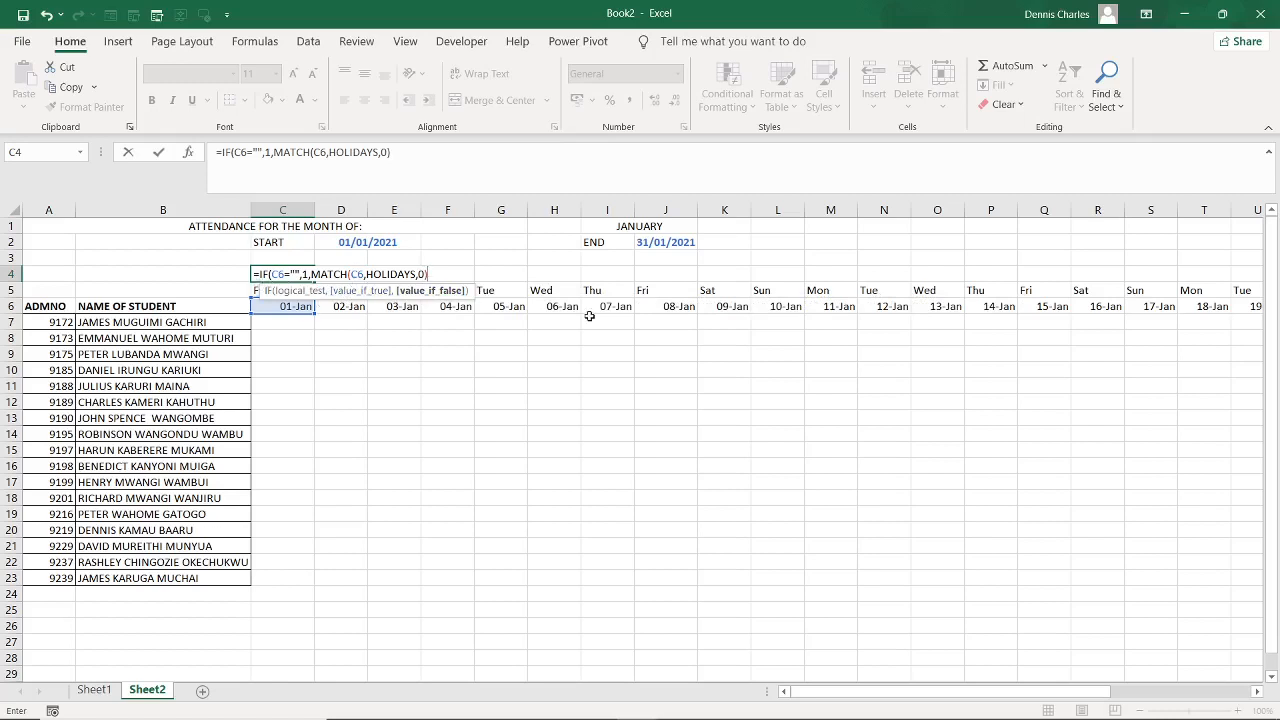
{"action": "type", "text": ")"}
{"action": "key", "text": "Tab"}
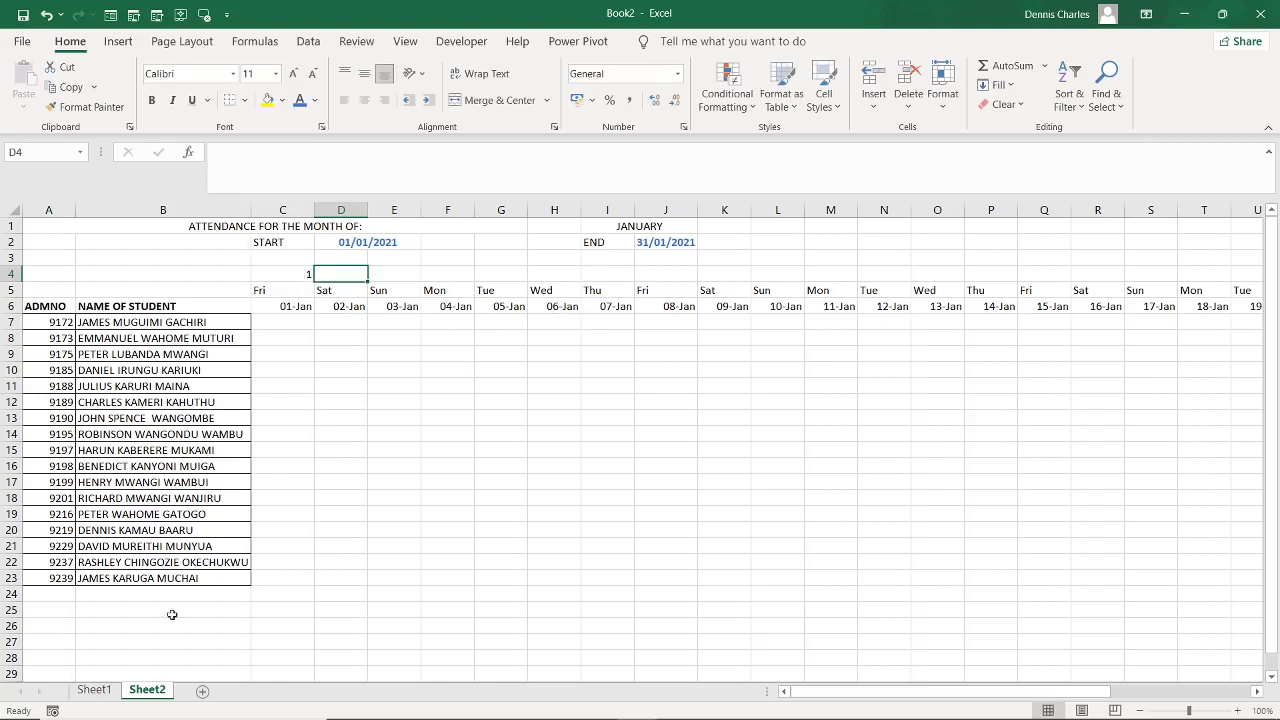
Check the holiday list on Sheet1, and fill the holiday-matching formula in C4 on Sheet2 across row 4 to AG4
{"action": "left_click", "coordinate": [94, 690]}
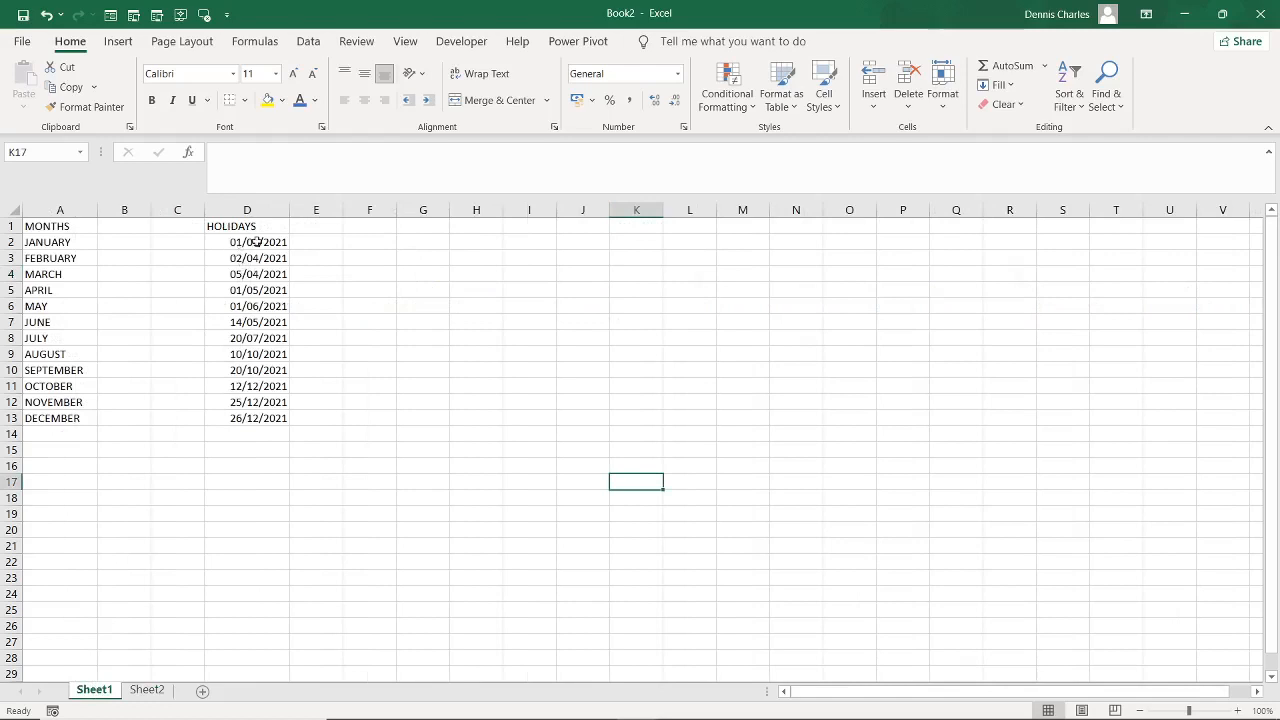
{"action": "left_click", "coordinate": [147, 690]}
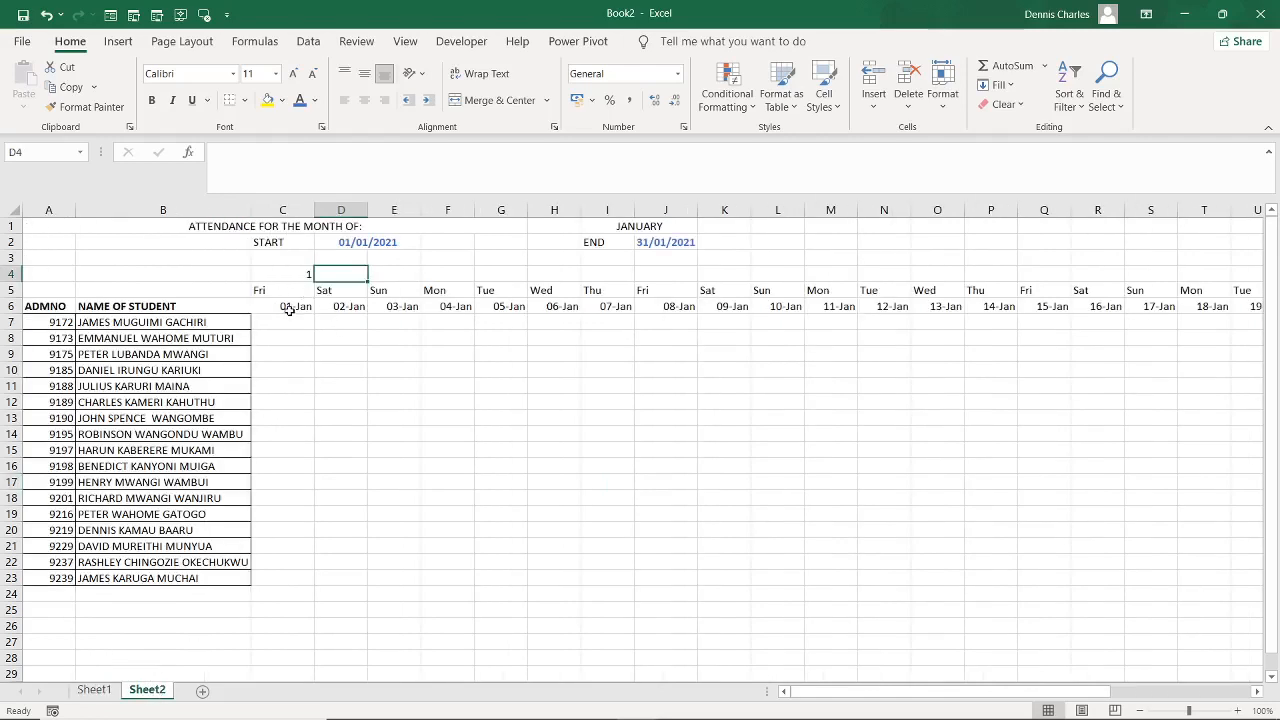
{"action": "left_click", "coordinate": [287, 278]}
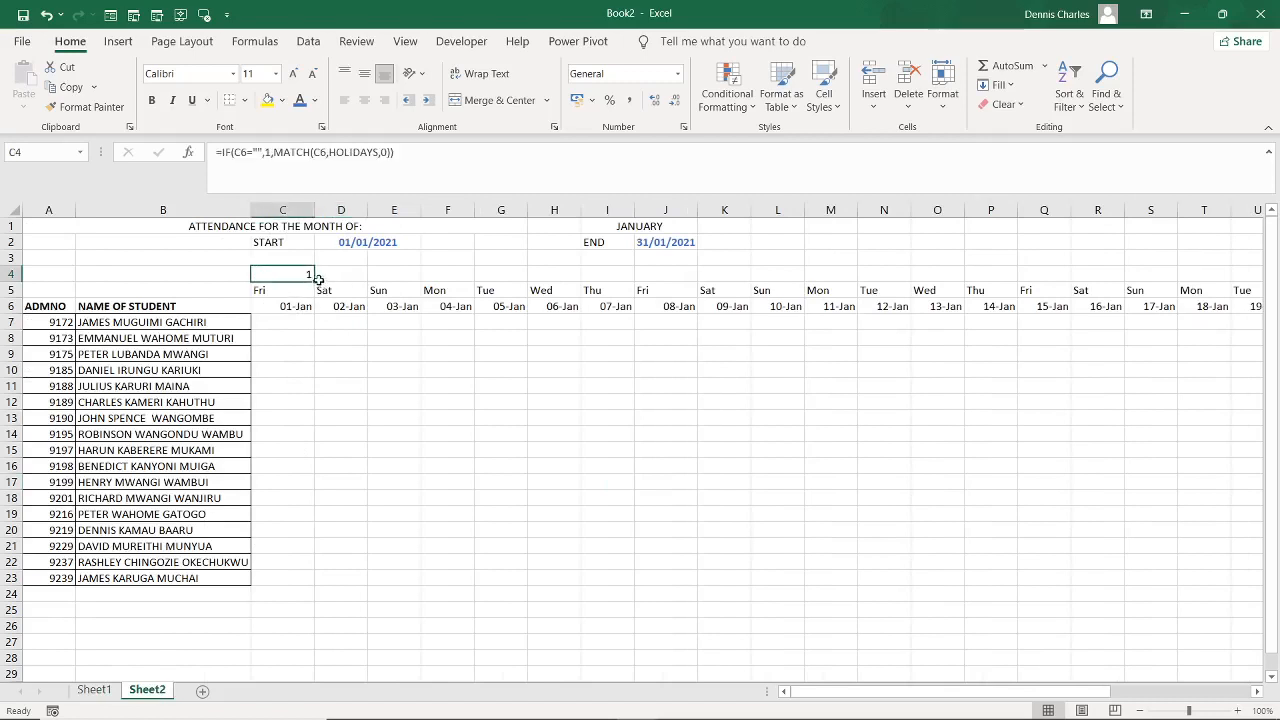
{"action": "left_click_drag", "start_coordinate": [318, 279], "coordinate": [1096, 306]}
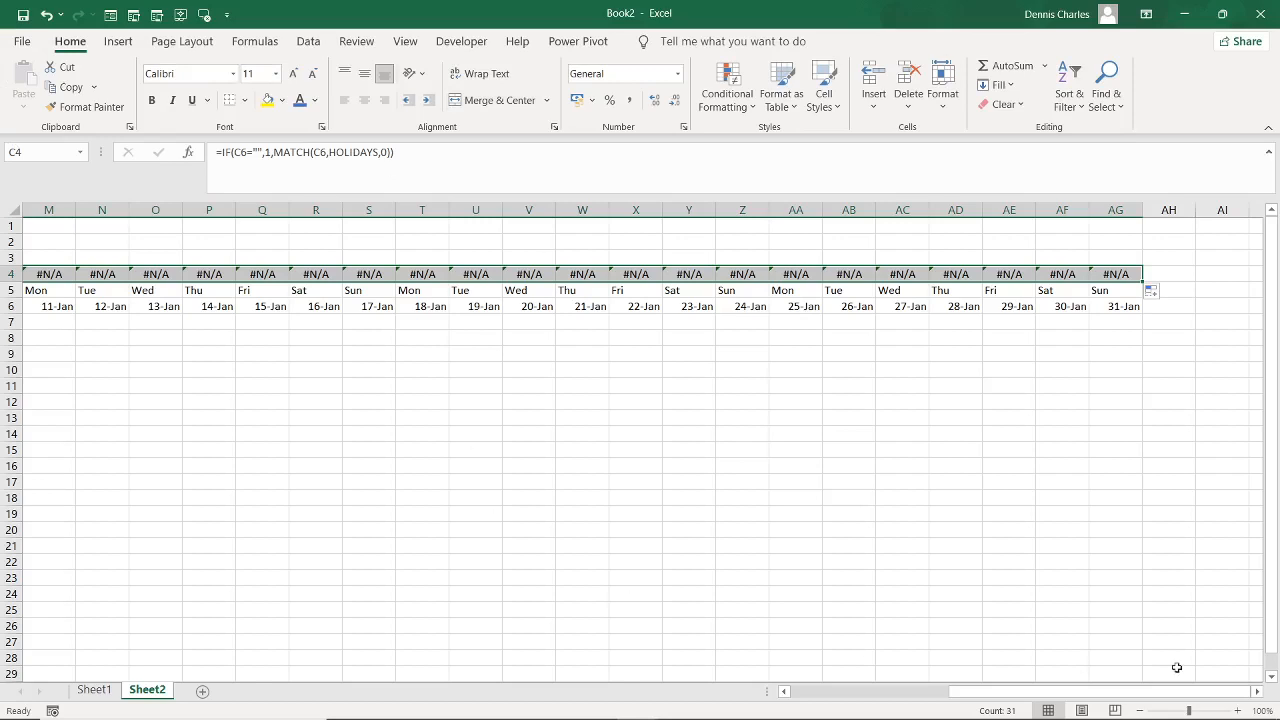
{"action": "left_click_drag", "start_coordinate": [1033, 691], "coordinate": [873, 712]}
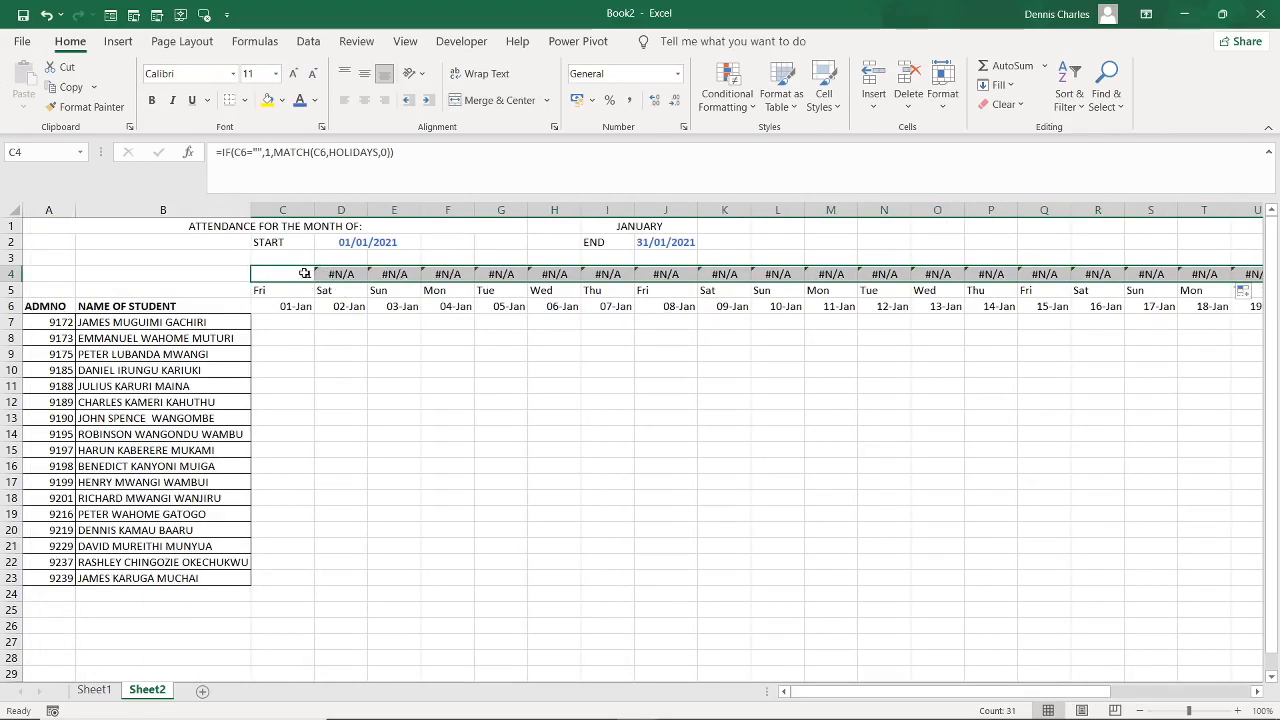
Wrap the holiday-matching formula in C4 in IFERROR with 0 as the error value
{"action": "left_click", "coordinate": [220, 152]}
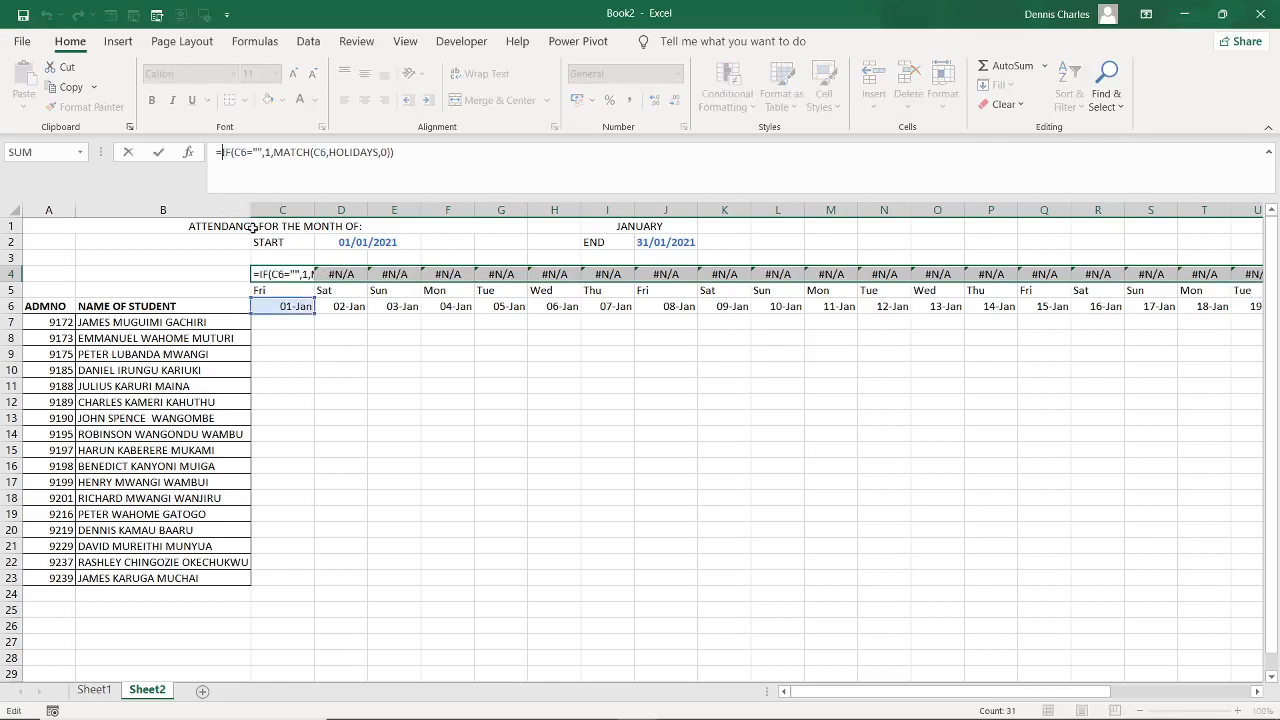
{"action": "type", "text": "I"}
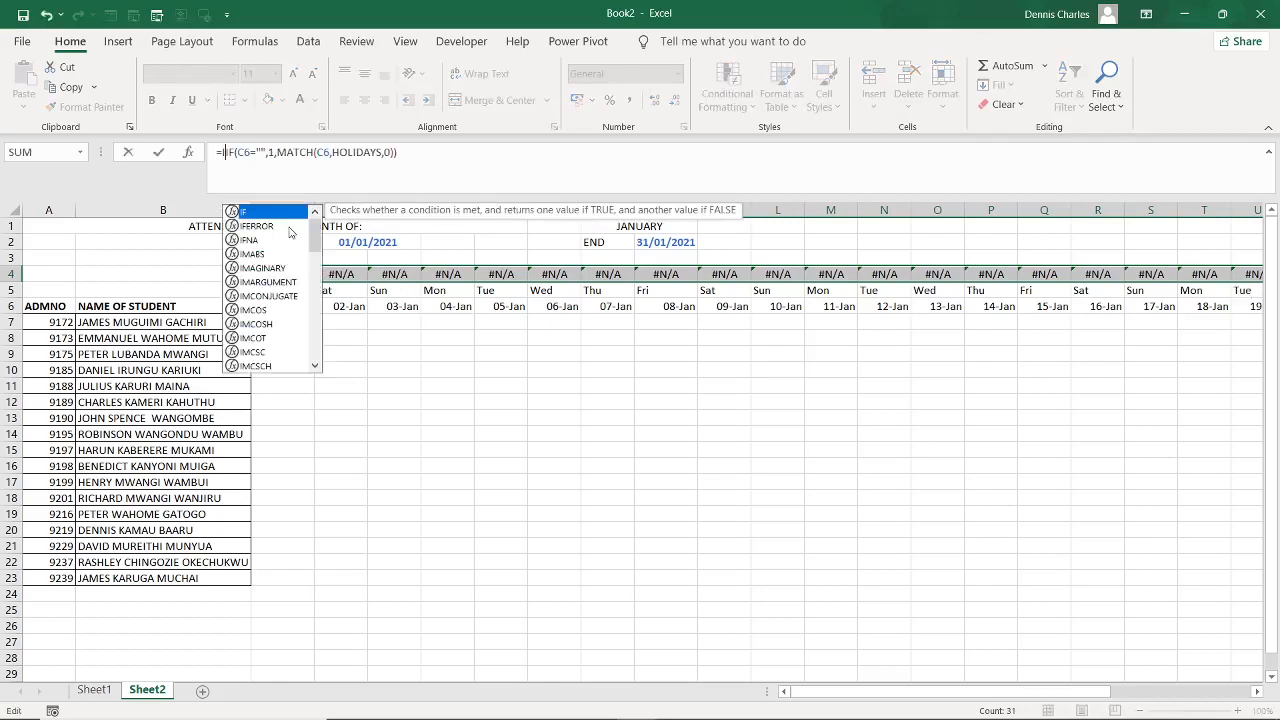
{"action": "double_click", "coordinate": [257, 226]}
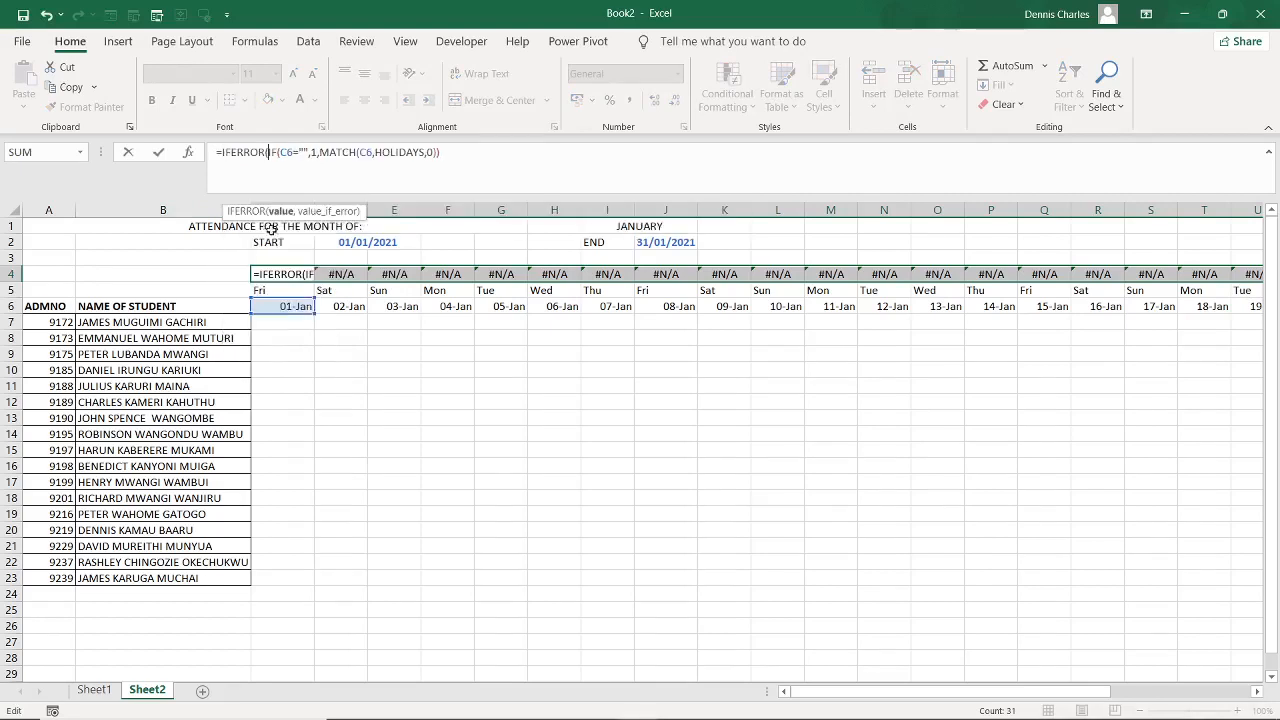
{"action": "left_click", "coordinate": [445, 152]}
{"action": "type", "text": ","}
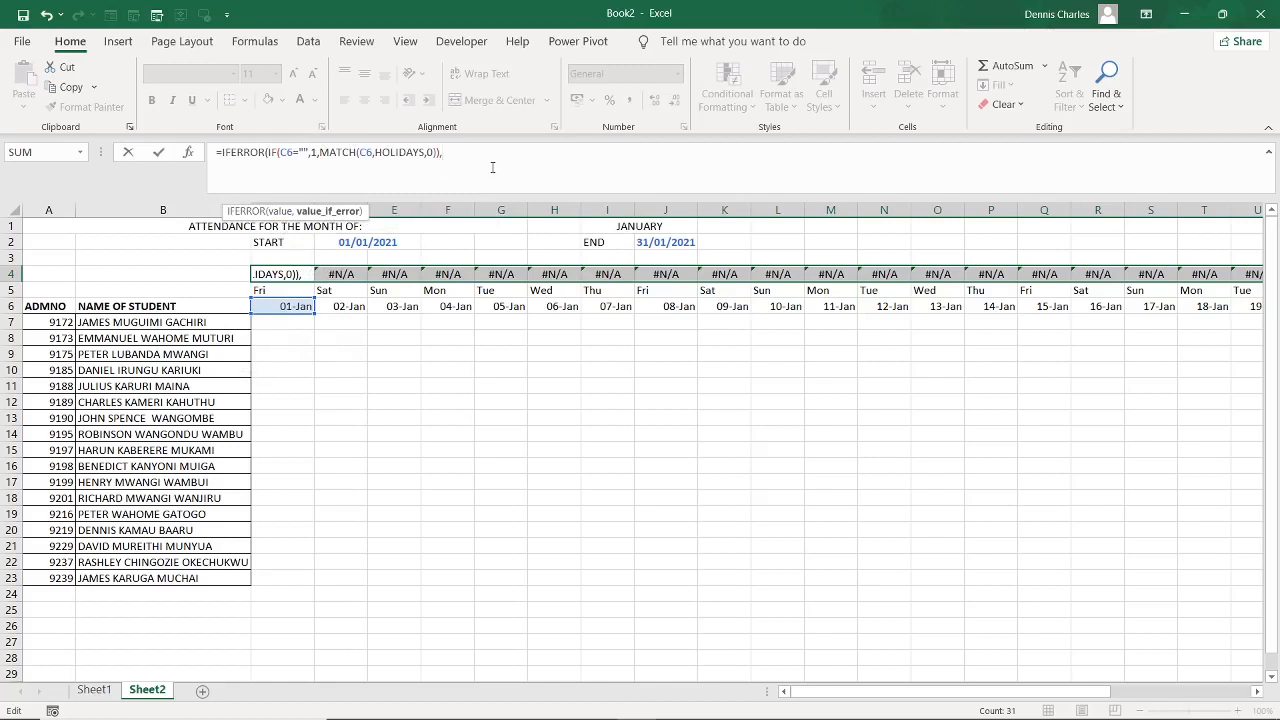
{"action": "type", "text": "0)"}
{"action": "key", "text": "Return"}
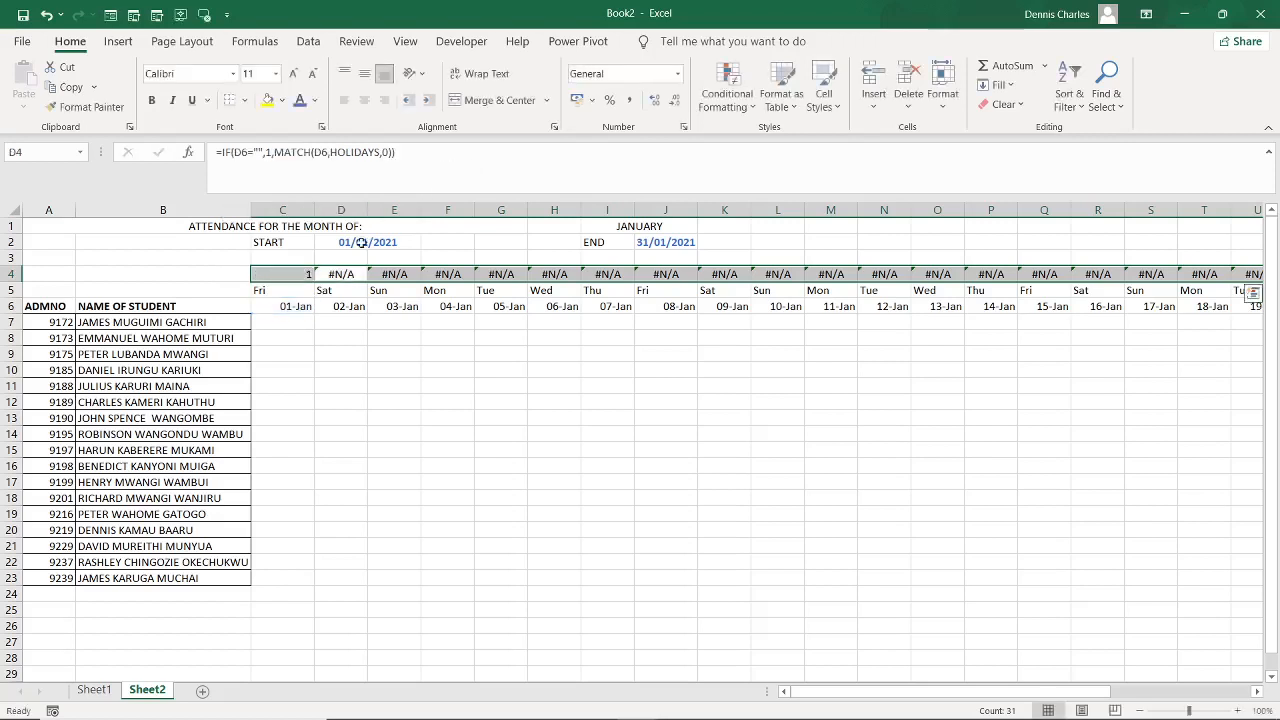
Fill the IFERROR formula from C4 across row 4 to AG4, through the 31-Jan column
{"action": "left_click", "coordinate": [307, 276]}
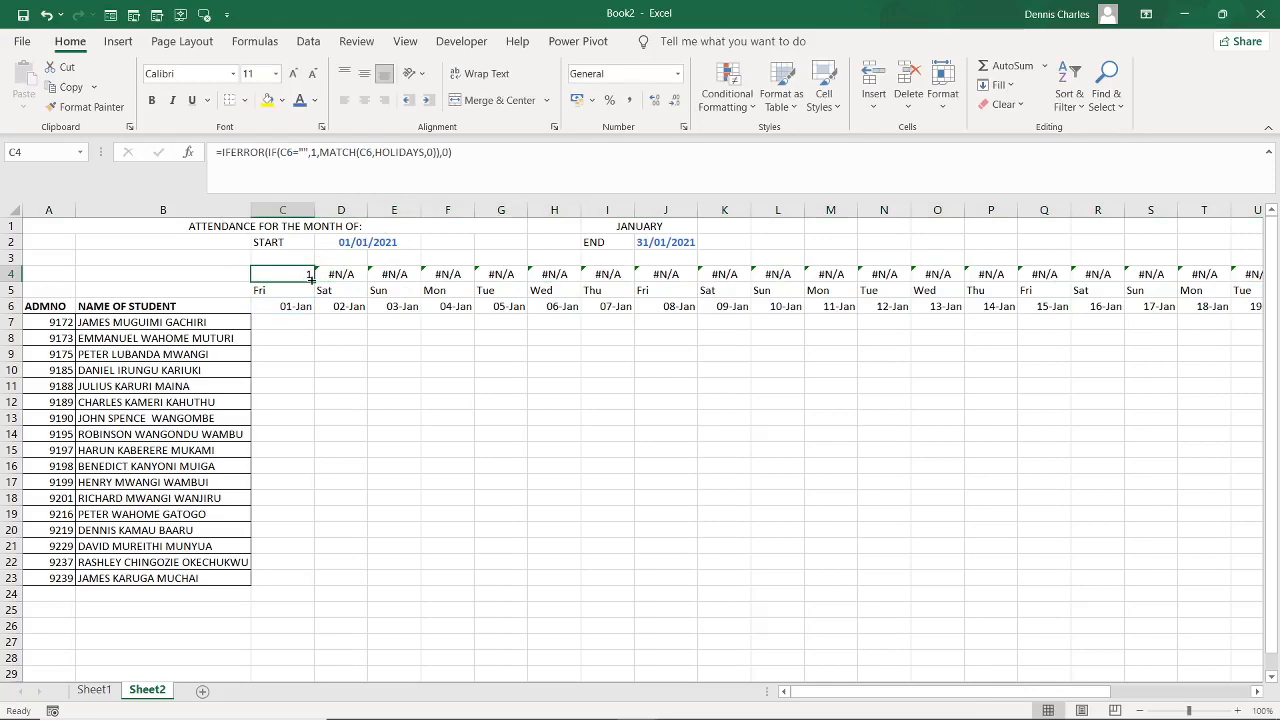
{"action": "left_click_drag", "start_coordinate": [314, 282], "coordinate": [1197, 285]}
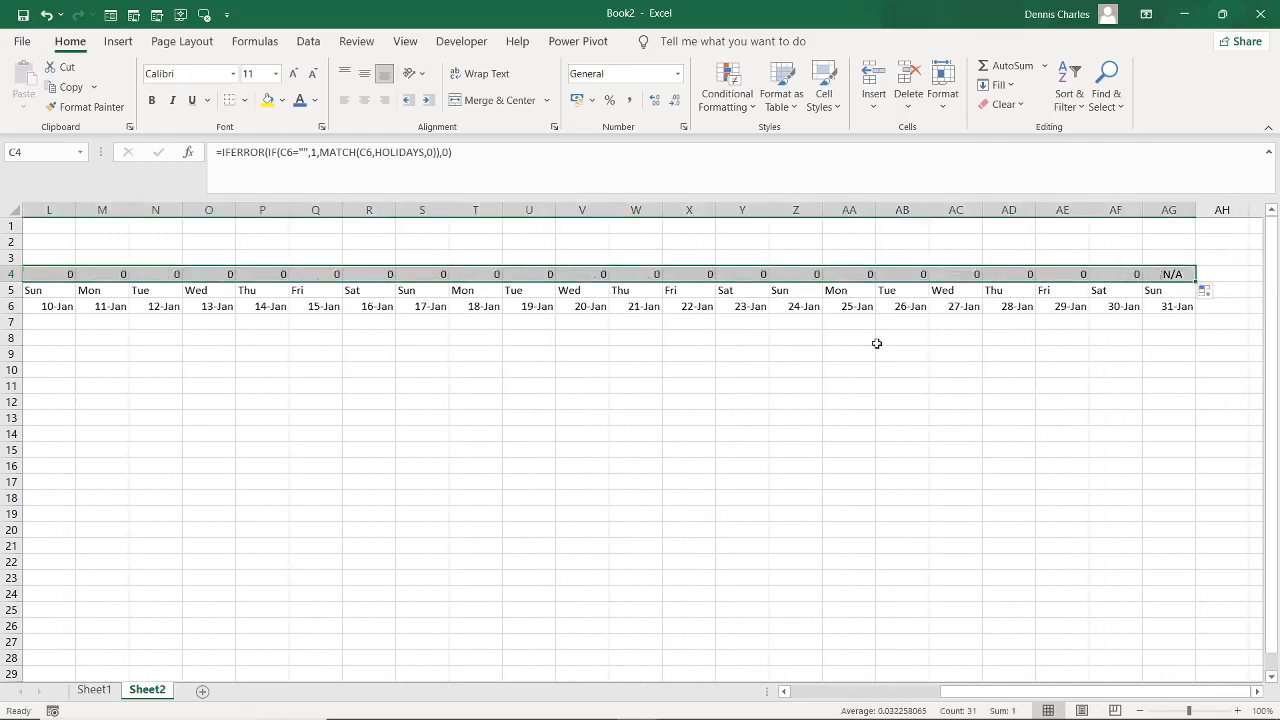
{"action": "left_click", "coordinate": [413, 558]}
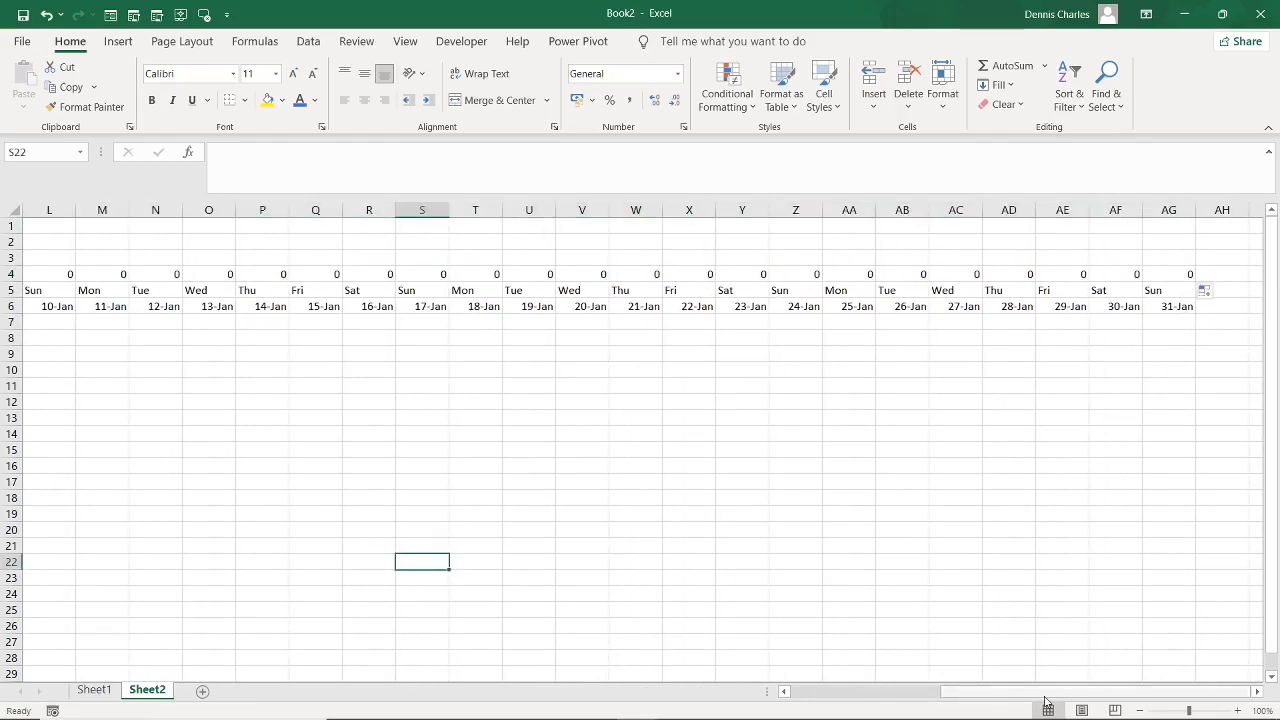
{"action": "left_click_drag", "start_coordinate": [1009, 693], "coordinate": [850, 696]}
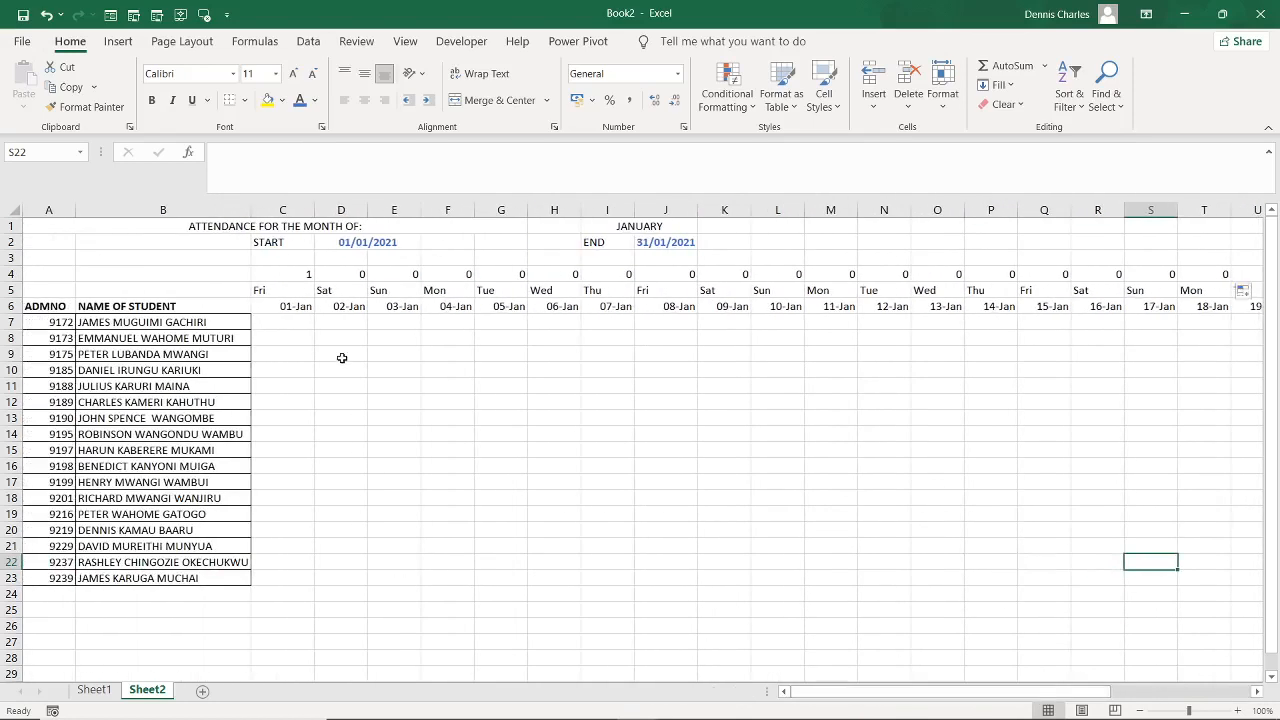
{"action": "left_click", "coordinate": [358, 401]}
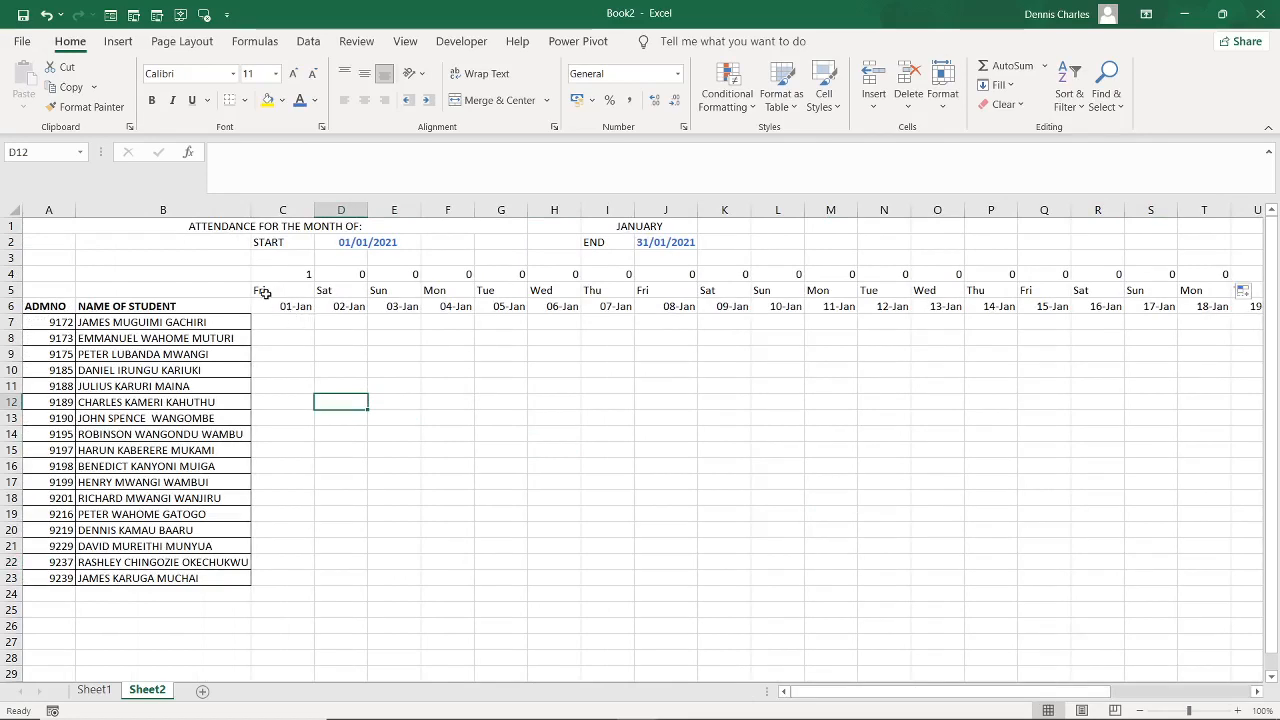
Start a new formula-based conditional formatting rule for the day and date headers in C5:AG6
{"action": "left_click_drag", "start_coordinate": [258, 289], "coordinate": [1180, 312]}
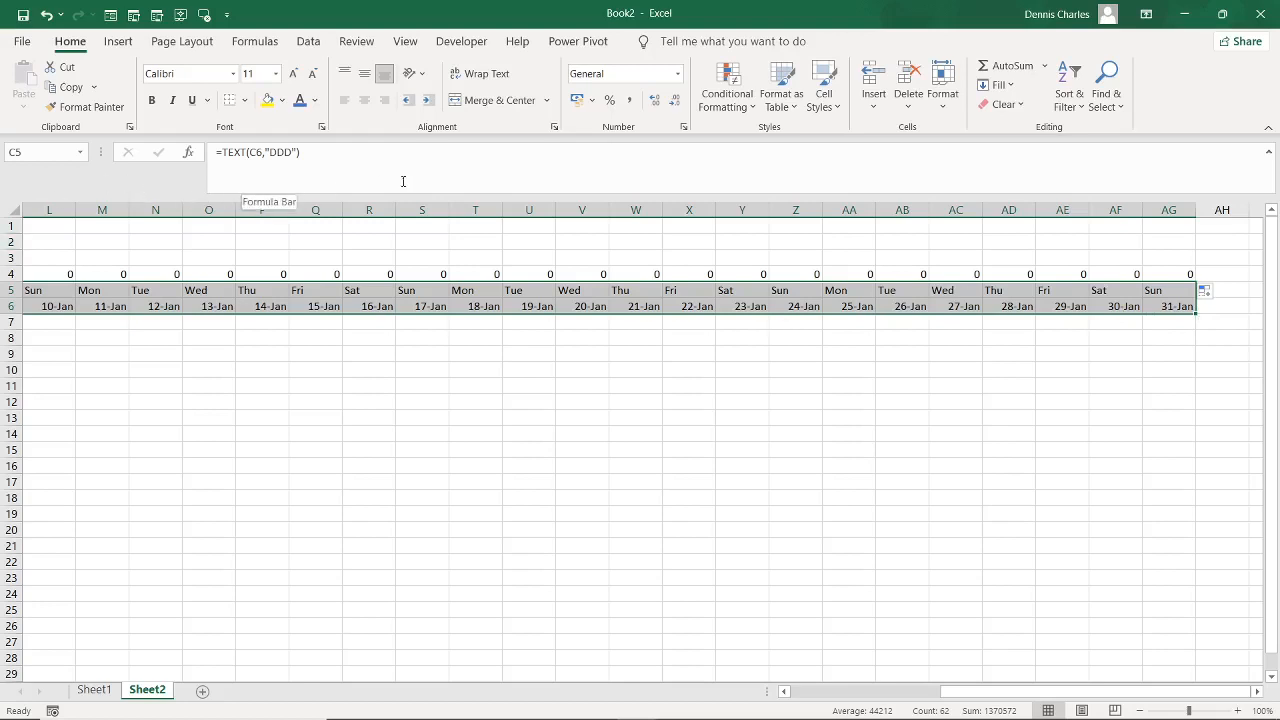
{"action": "left_click", "coordinate": [727, 88]}
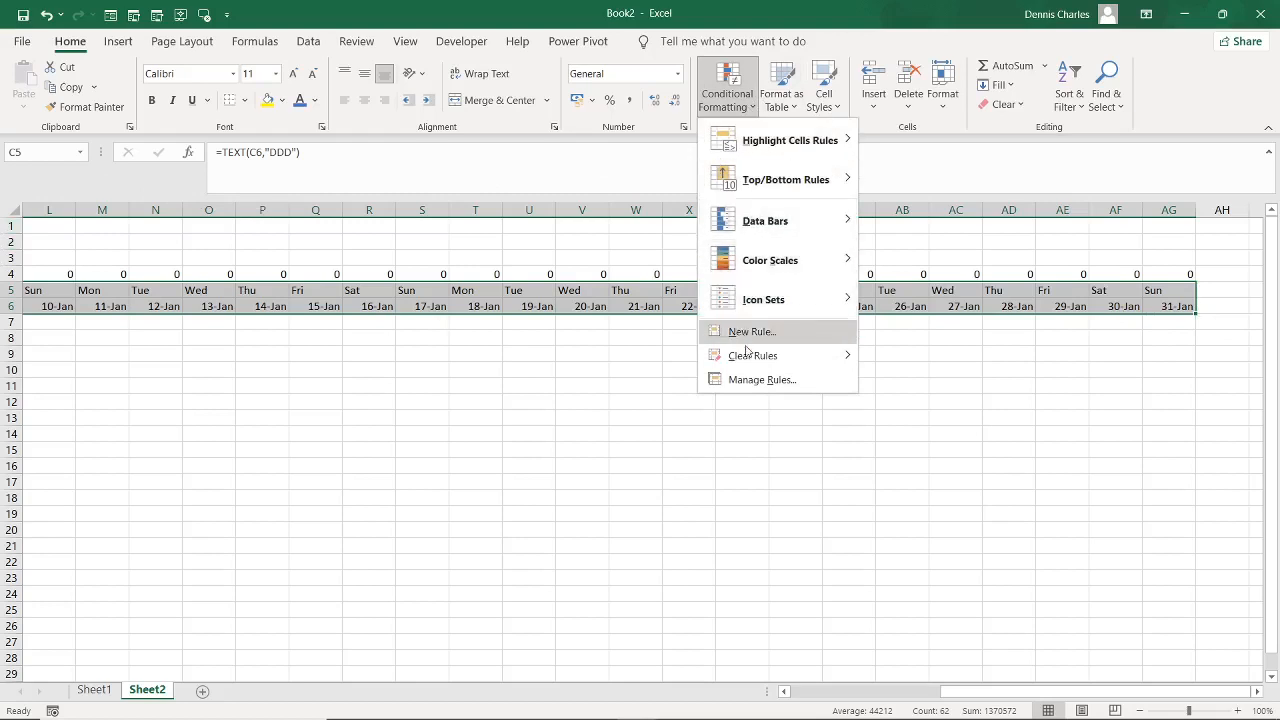
{"action": "left_click", "coordinate": [757, 380]}
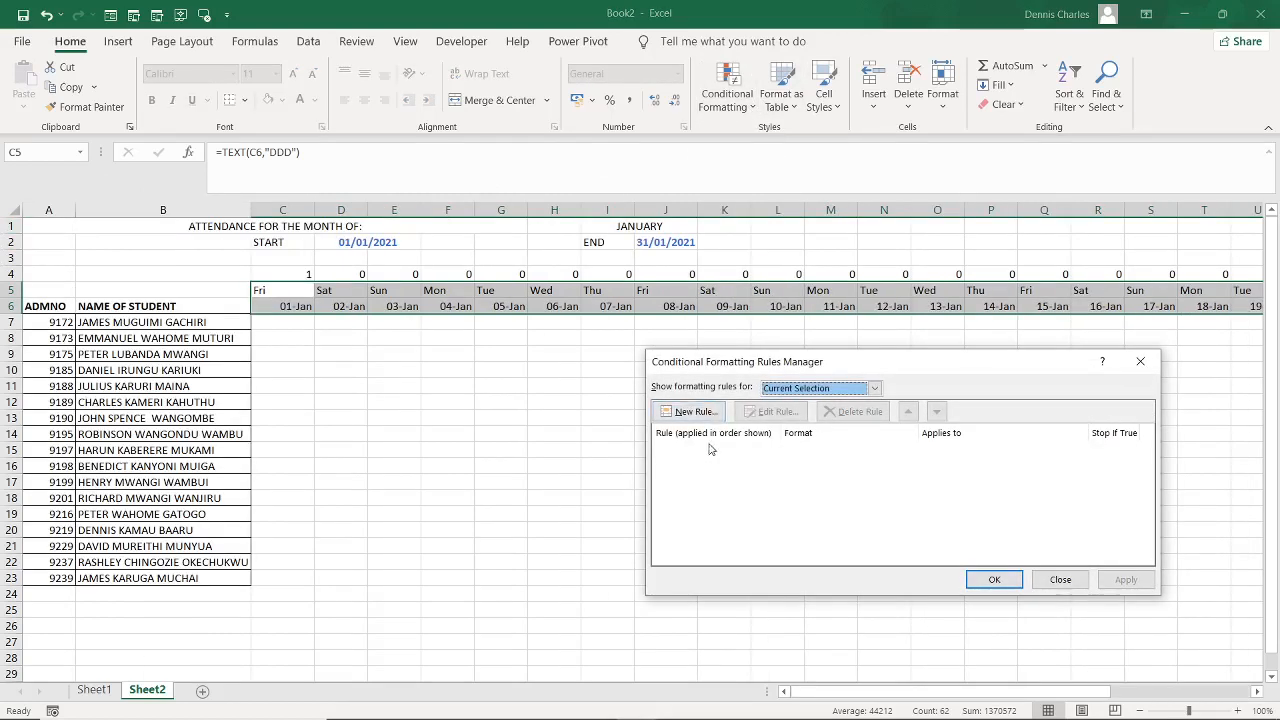
{"action": "left_click", "coordinate": [700, 414]}
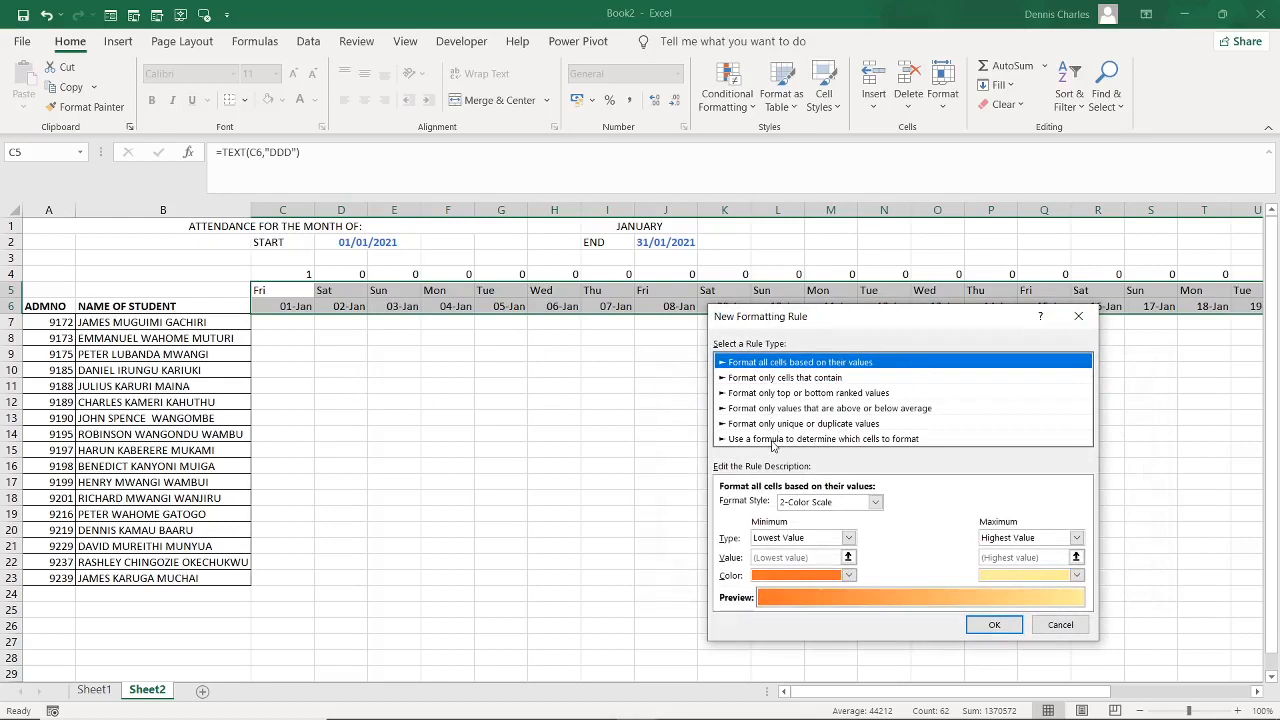
{"action": "left_click", "coordinate": [773, 439]}
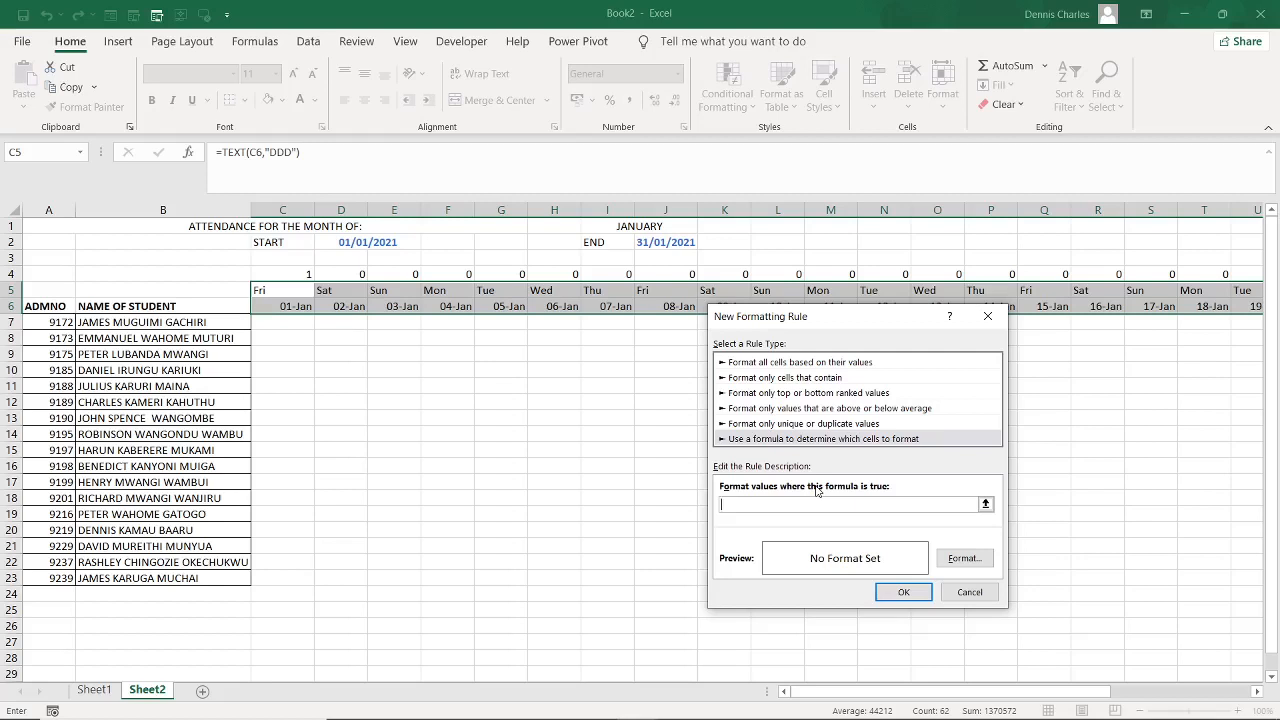
Enter the weekend condition =OR(C$5="SUN",c$5="SAT") as the rule's formula
{"action": "type", "text": "=OR("}
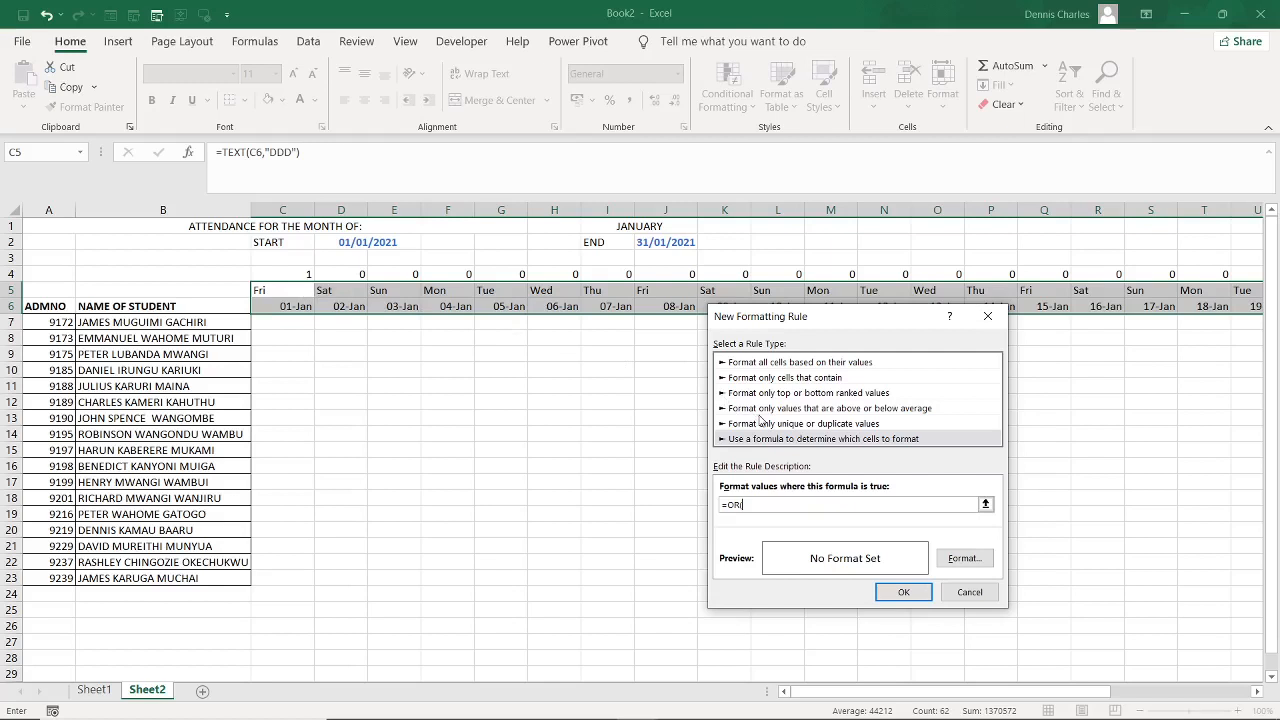
{"action": "left_click", "coordinate": [262, 292]}
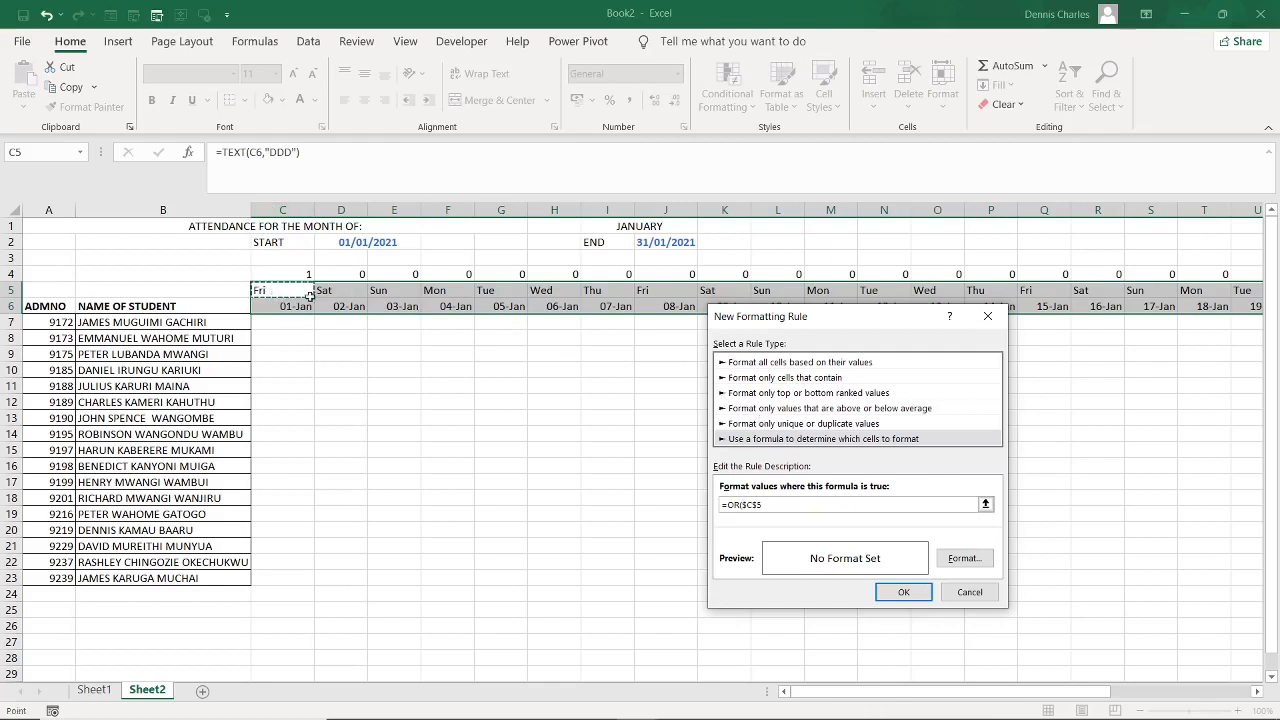
{"action": "left_click", "coordinate": [747, 505]}
{"action": "key", "text": "BackSpace"}
{"action": "type", "text": "=\"SU"}
{"action": "type", "text": "N"}
{"action": "type", "text": ",c$5"}
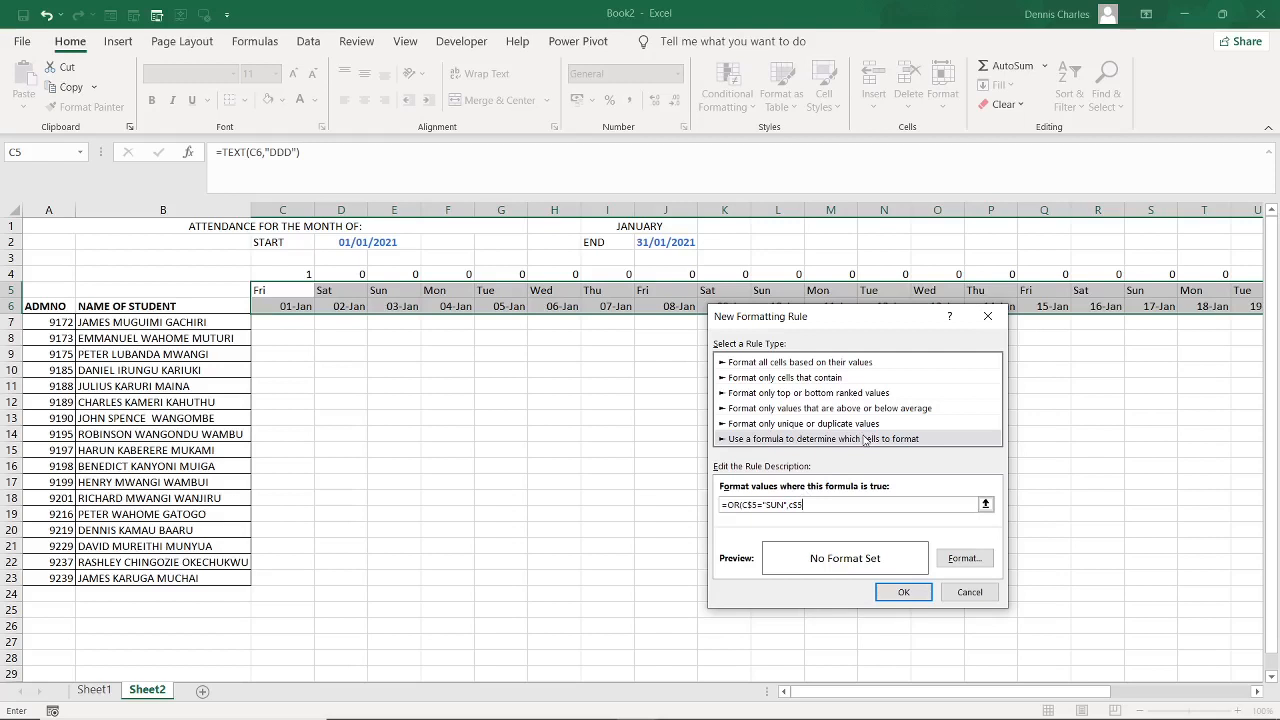
{"action": "type", "text": "=\"SAT\")"}
{"action": "type", "text": ")"}
Set the rule's format to bold text with an outline border
{"action": "left_click", "coordinate": [964, 560]}
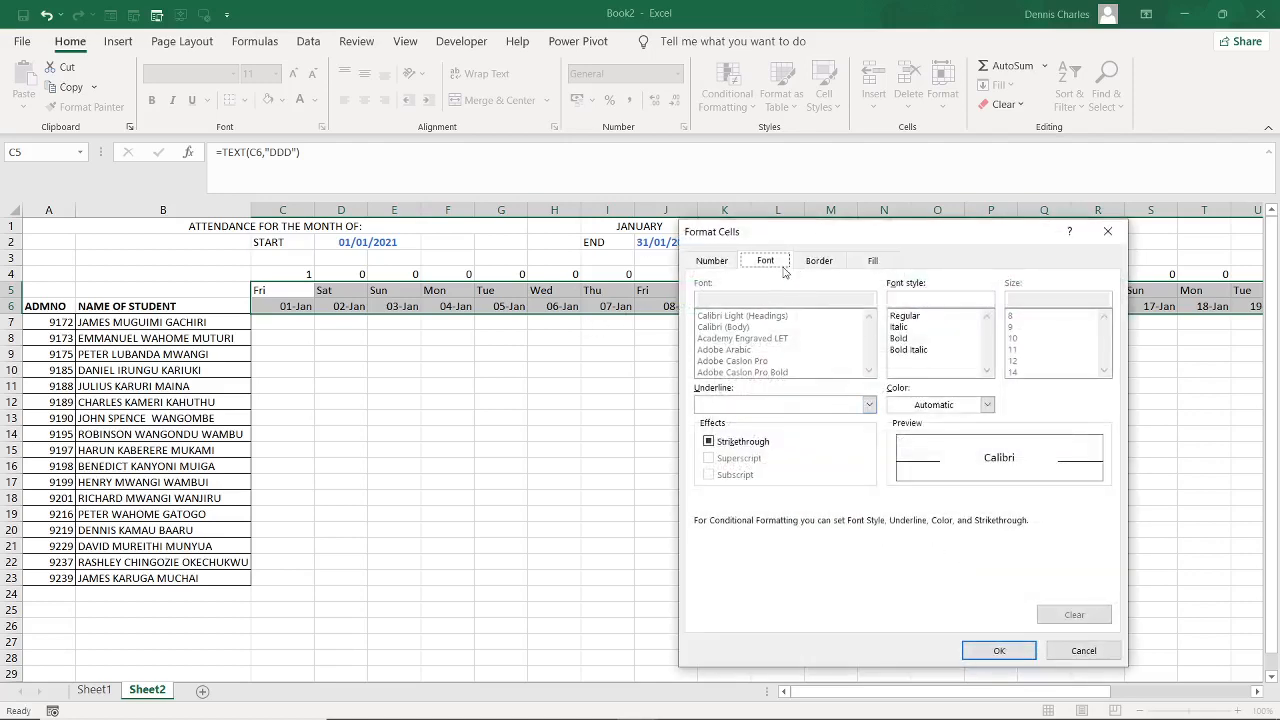
{"action": "left_click", "coordinate": [898, 338]}
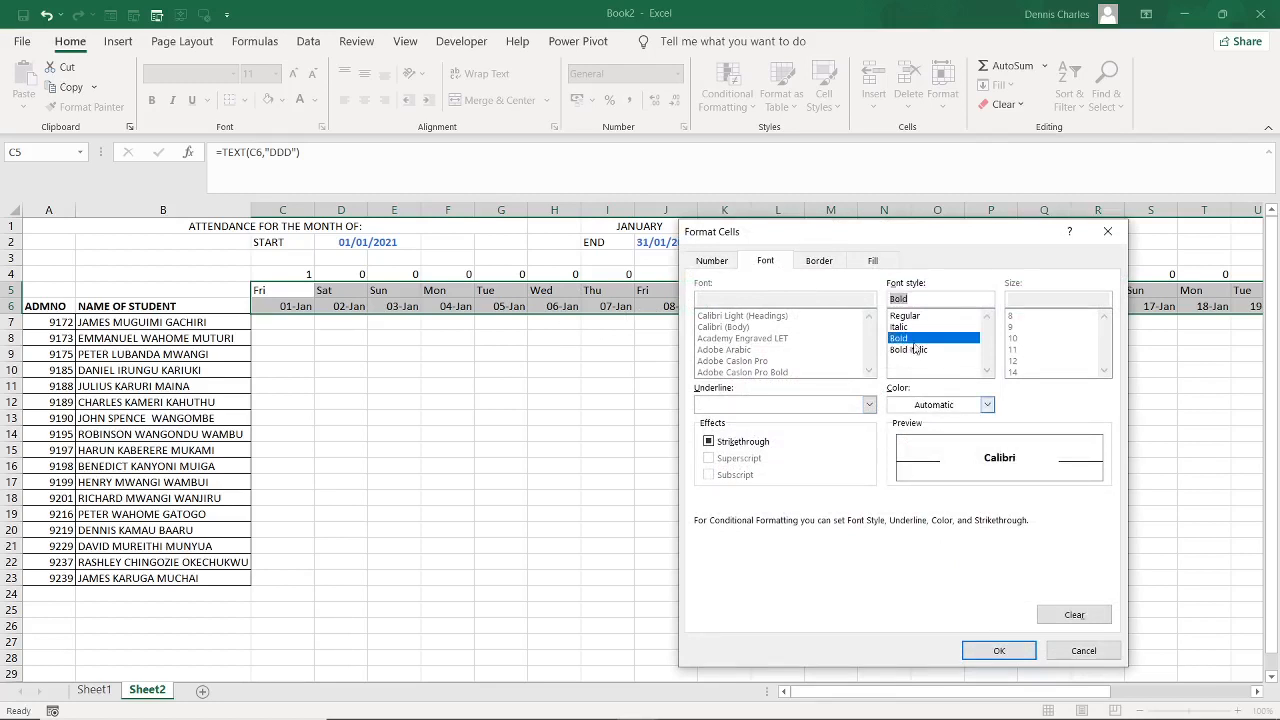
{"action": "left_click", "coordinate": [827, 264]}
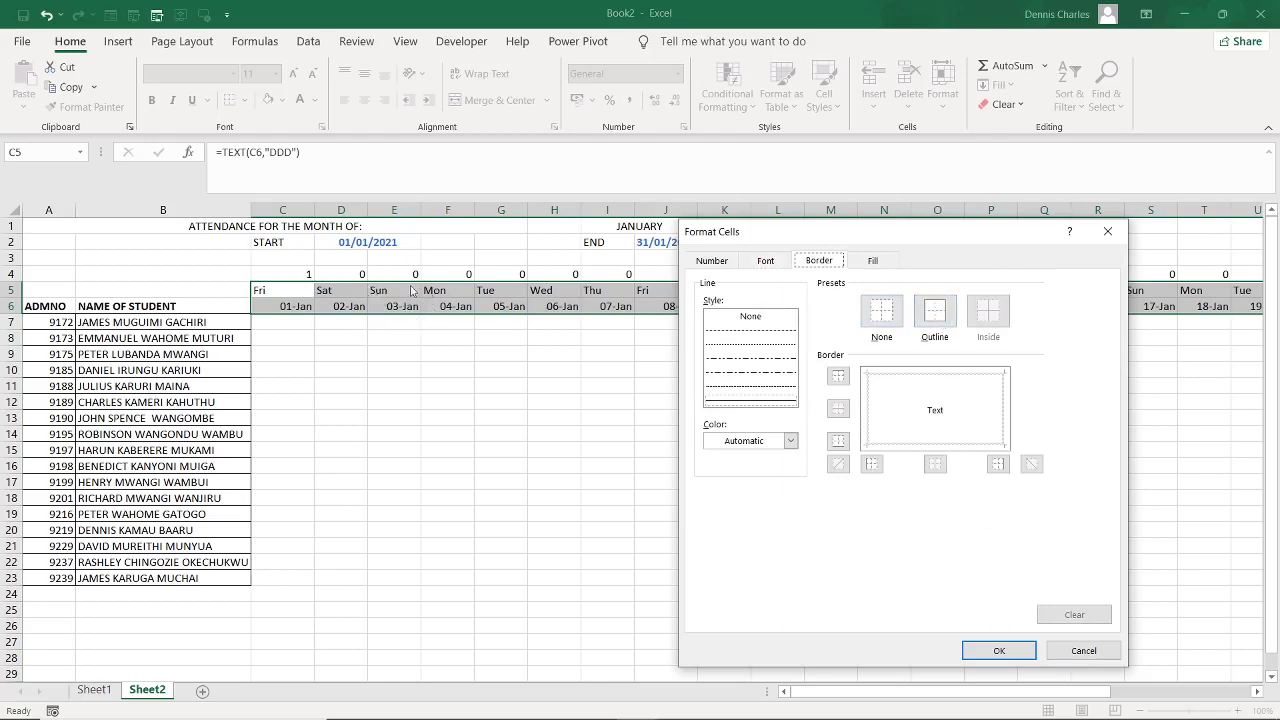
{"action": "left_click", "coordinate": [934, 312]}
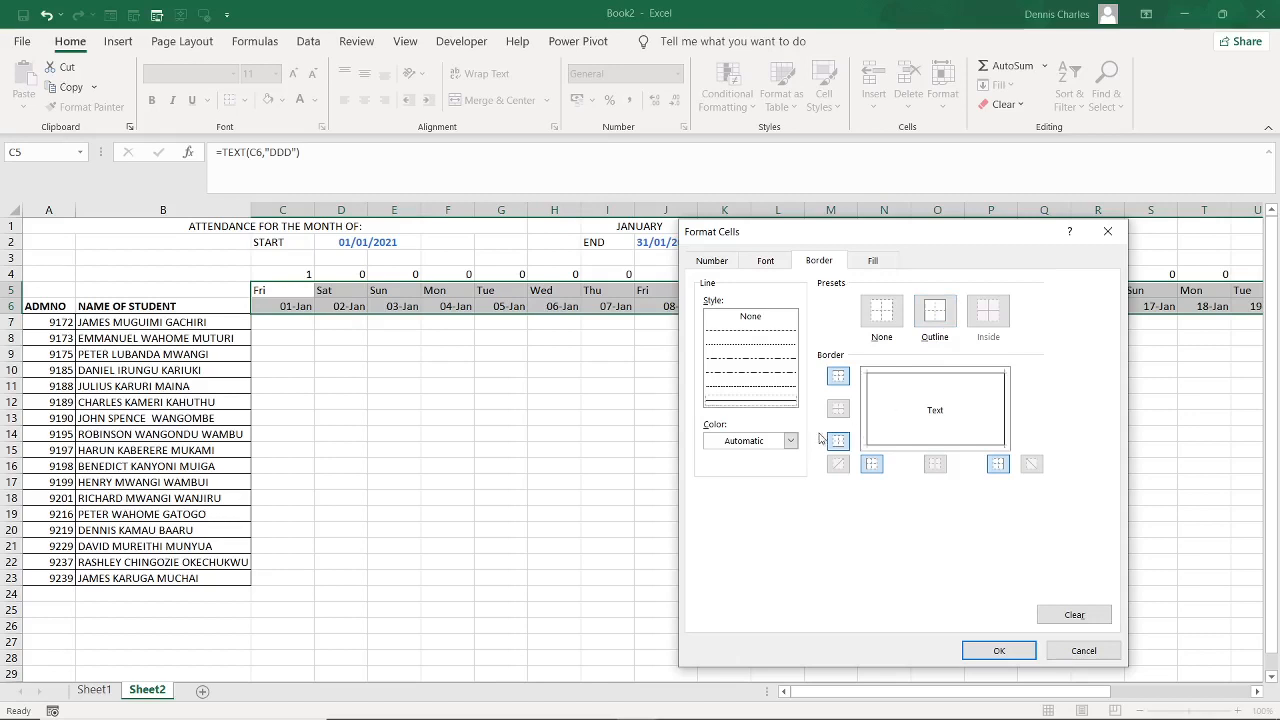
Give the rule a purple background fill and apply it to the day and date headers
{"action": "left_click", "coordinate": [878, 262]}
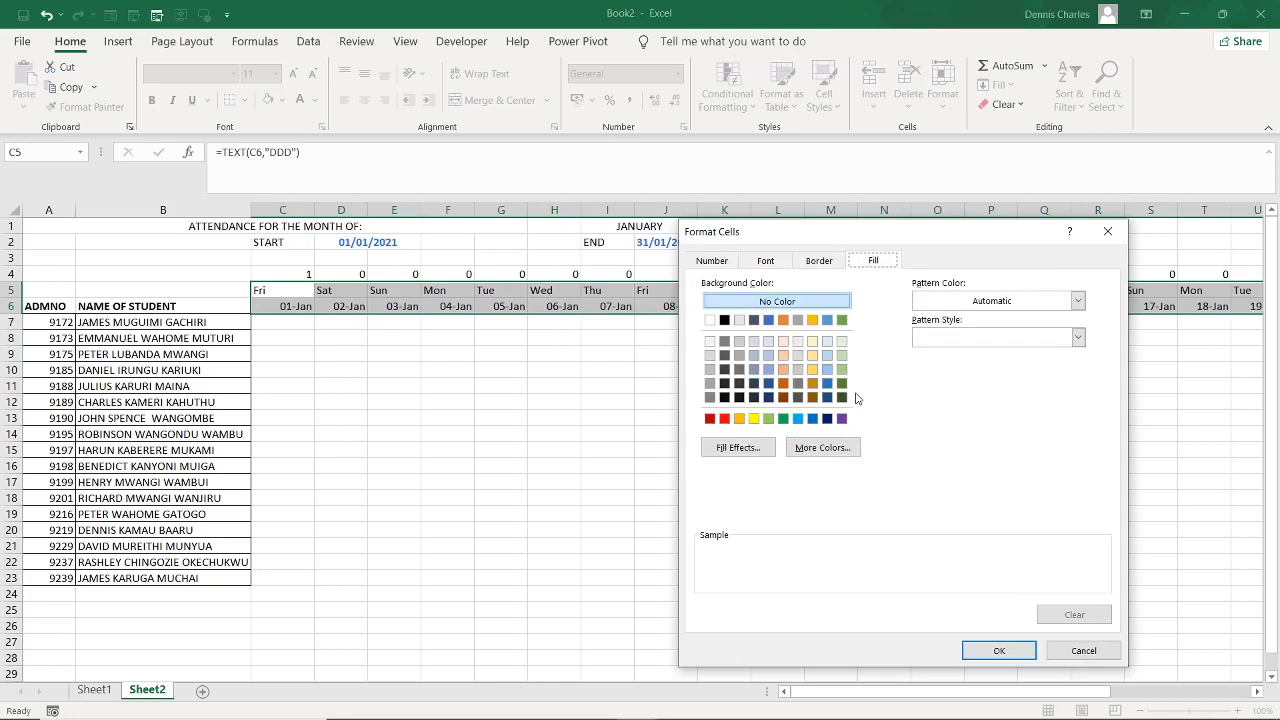
{"action": "left_click", "coordinate": [783, 418]}
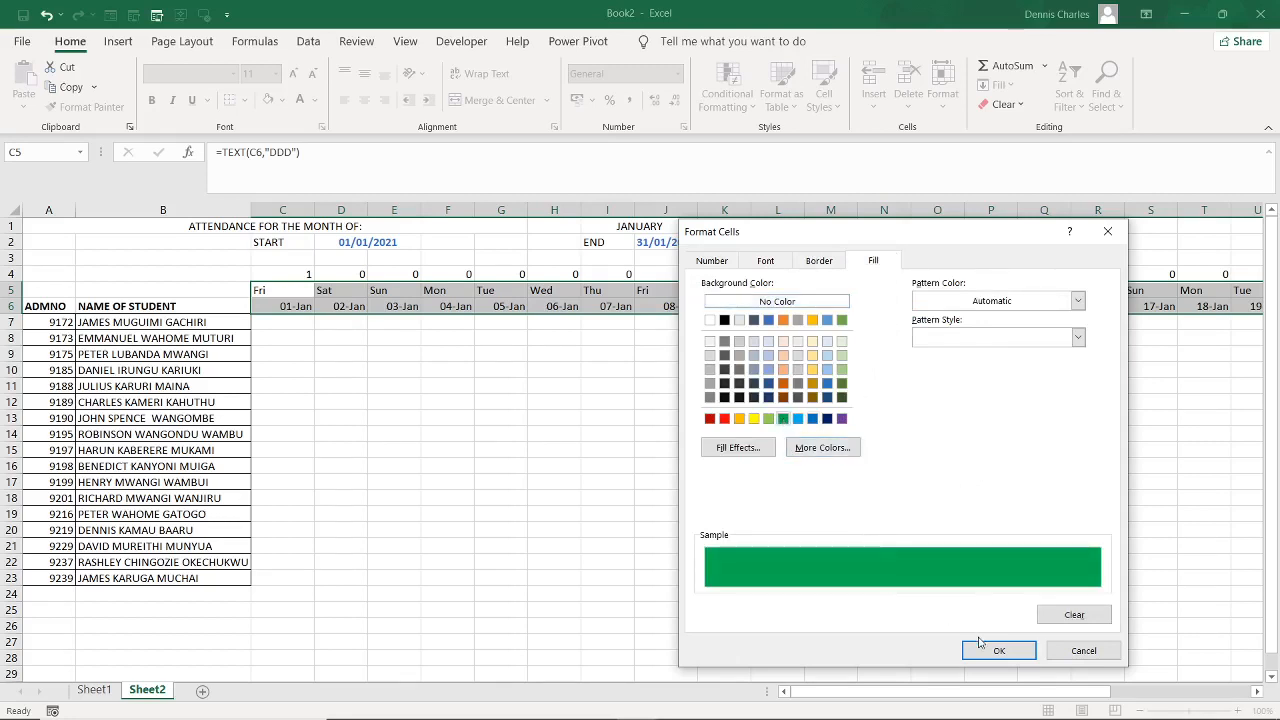
{"action": "left_click", "coordinate": [842, 419]}
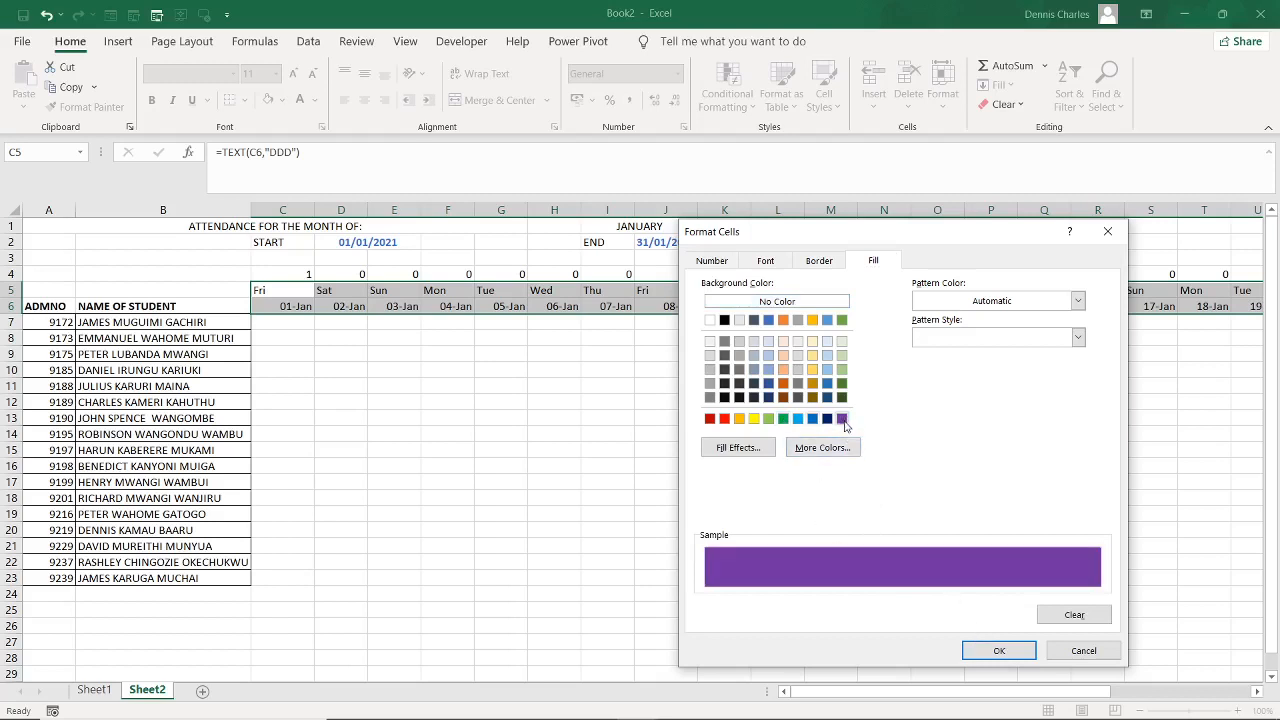
{"action": "left_click", "coordinate": [1007, 652]}
{"action": "left_click", "coordinate": [903, 591]}
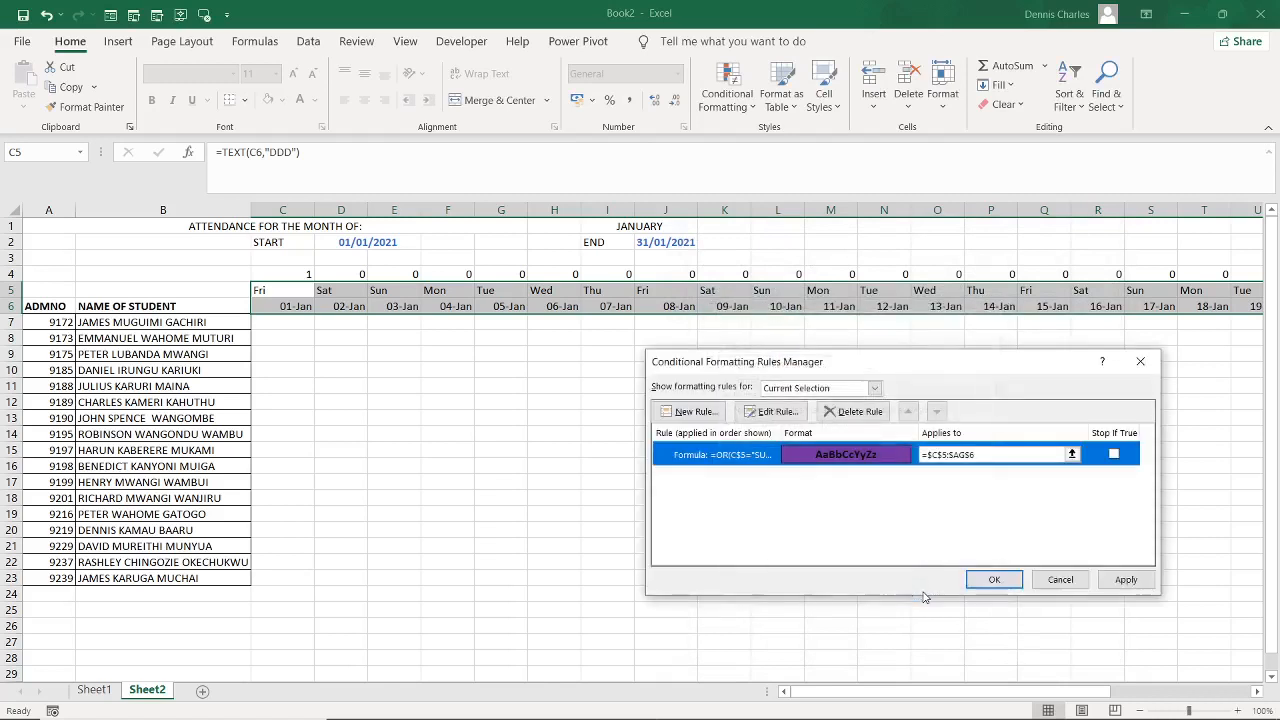
{"action": "left_click", "coordinate": [989, 581]}
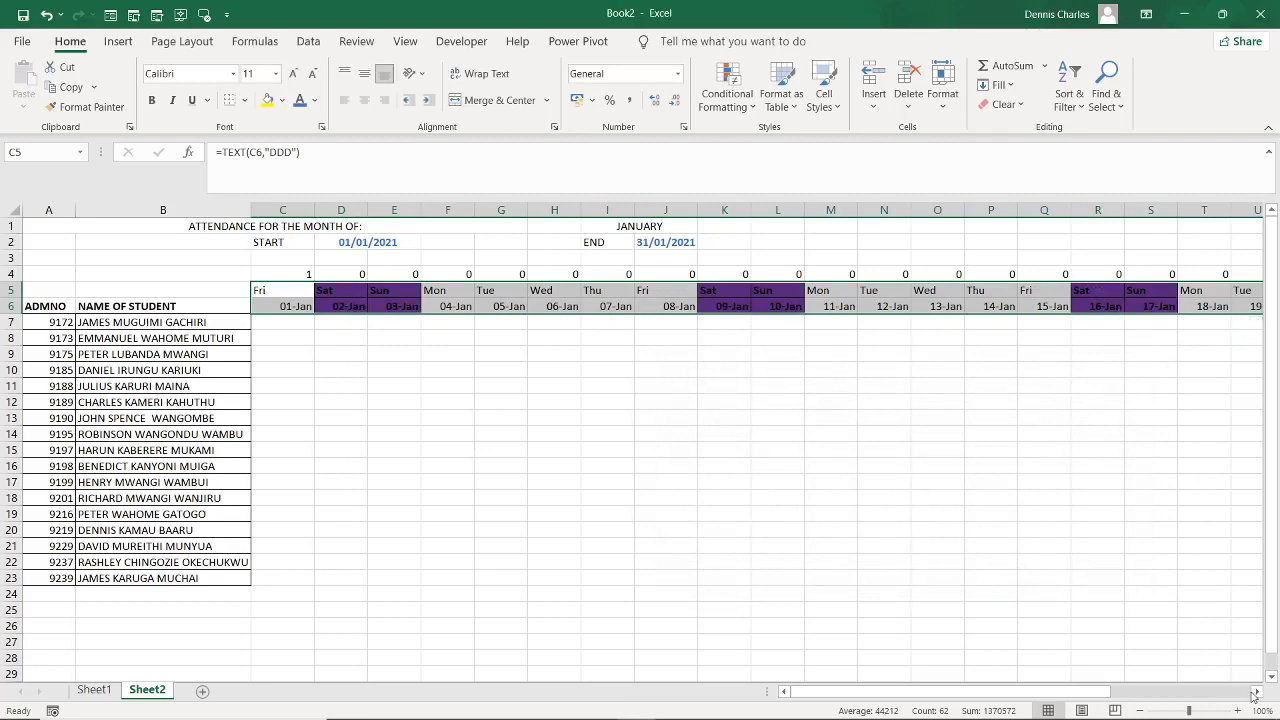
Examine the weekend highlighting across all the January day and date headers through 31-Jan
{"action": "left_click", "coordinate": [1258, 691]}
{"action": "left_click", "coordinate": [1259, 692]}
{"action": "left_click", "coordinate": [1259, 692]}
{"action": "left_click", "coordinate": [1259, 692]}
{"action": "left_click", "coordinate": [1259, 692]}
{"action": "left_click", "coordinate": [1259, 692]}
{"action": "left_click", "coordinate": [1259, 692]}
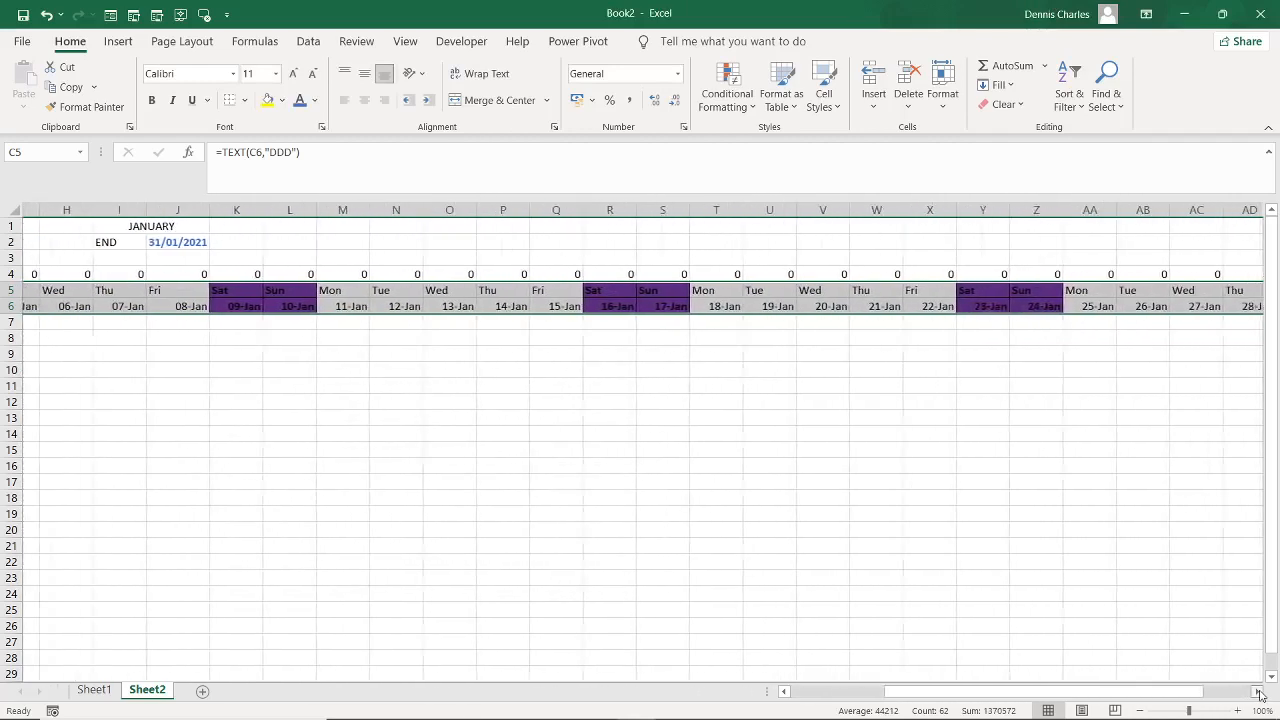
{"action": "left_click", "coordinate": [1259, 692]}
{"action": "left_click", "coordinate": [1259, 692]}
{"action": "left_click", "coordinate": [1259, 692]}
{"action": "left_click", "coordinate": [1259, 692]}
{"action": "left_click", "coordinate": [1259, 692]}
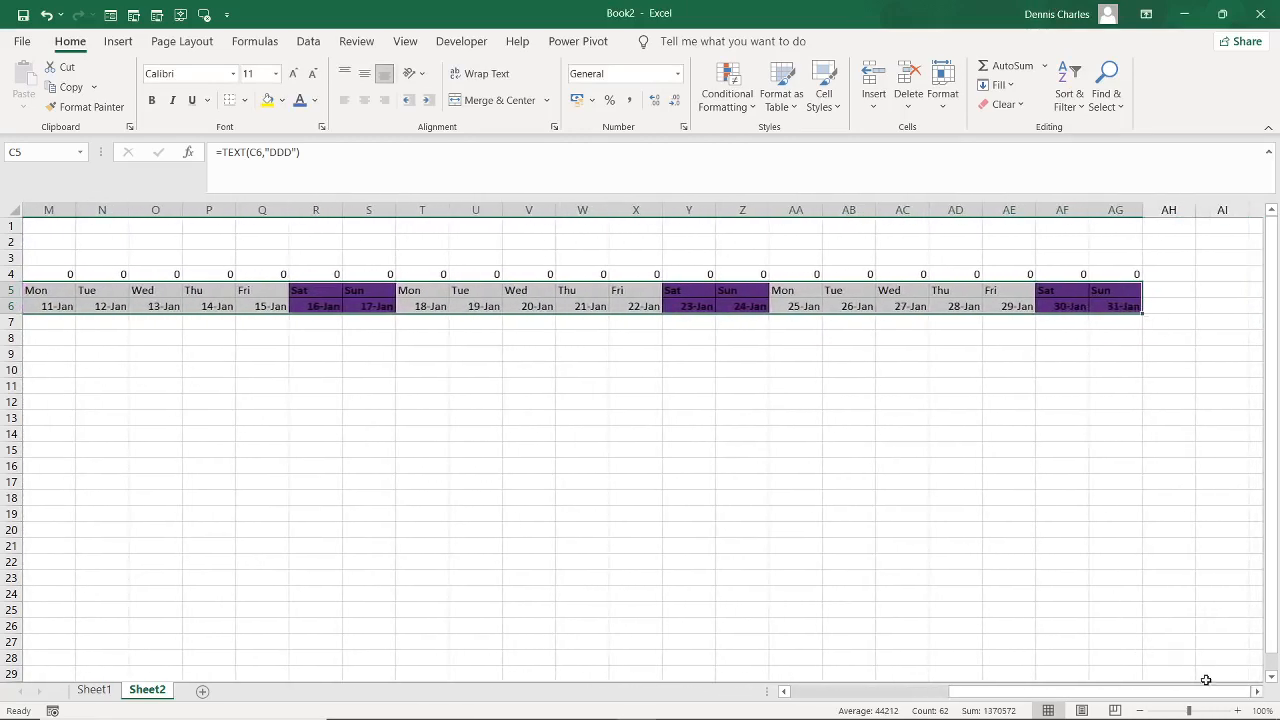
{"action": "left_click_drag", "start_coordinate": [1165, 695], "coordinate": [958, 701]}
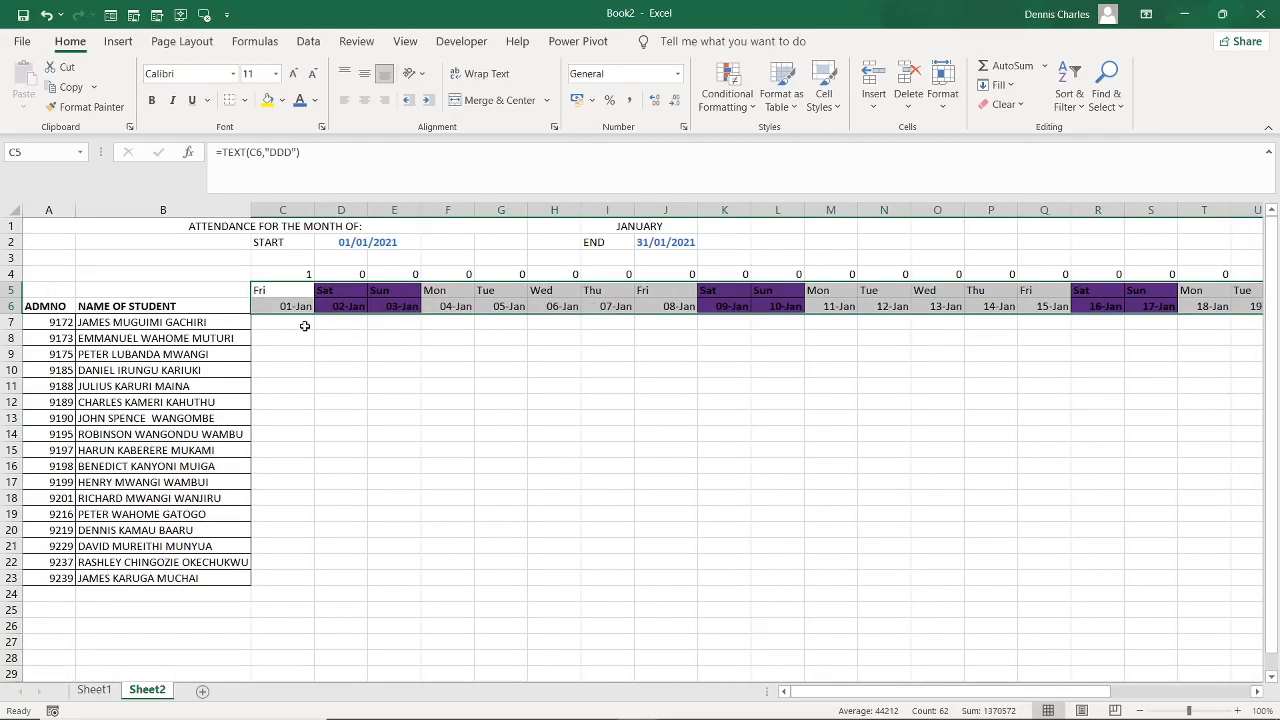
Create a formula-based conditional formatting rule for the day and date headers C5:AG6 using =COUNTIF(HOLIDAYS,C$6)
{"action": "left_click", "coordinate": [260, 288]}
{"action": "left_click_drag", "start_coordinate": [260, 288], "coordinate": [1181, 311]}
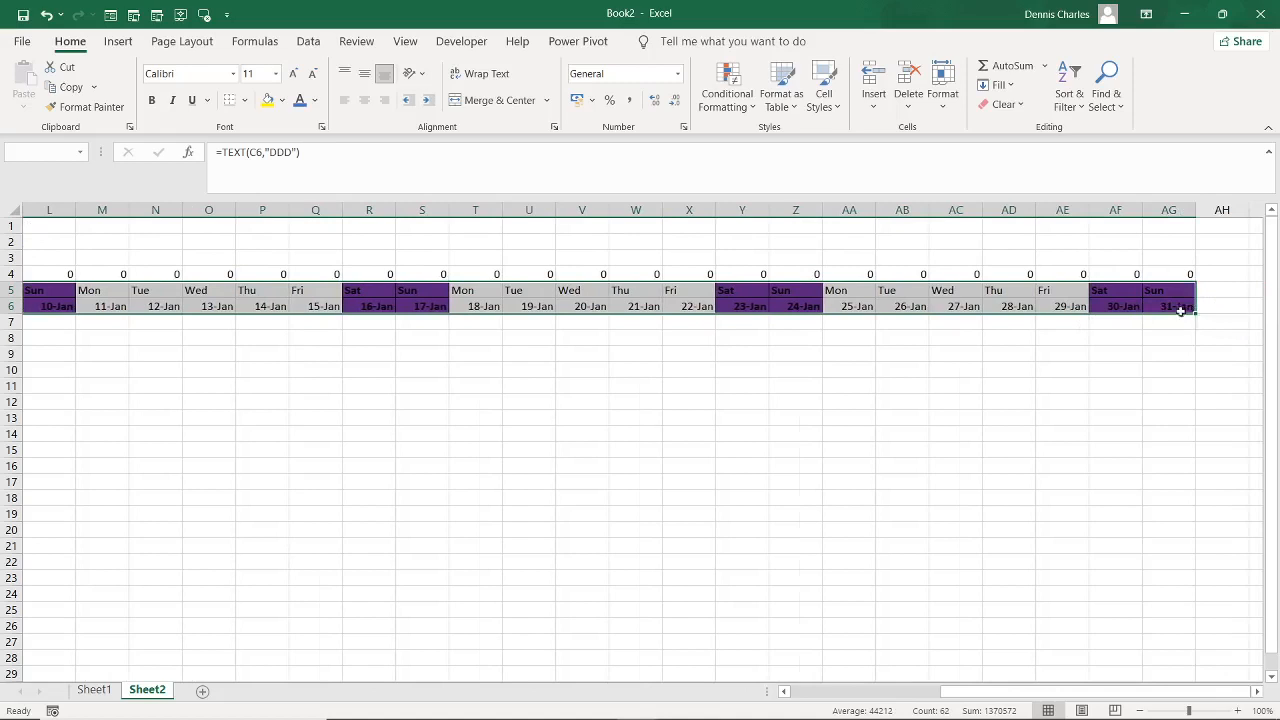
{"action": "left_click", "coordinate": [738, 106]}
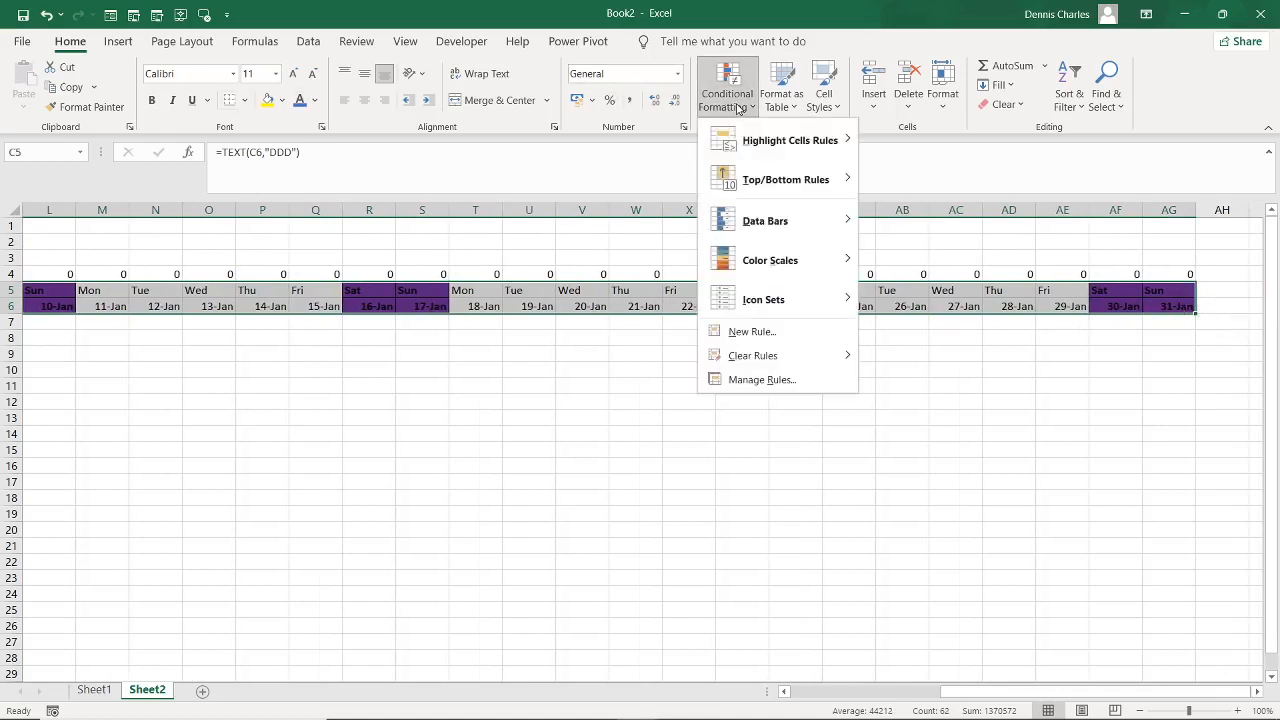
{"action": "left_click", "coordinate": [764, 384]}
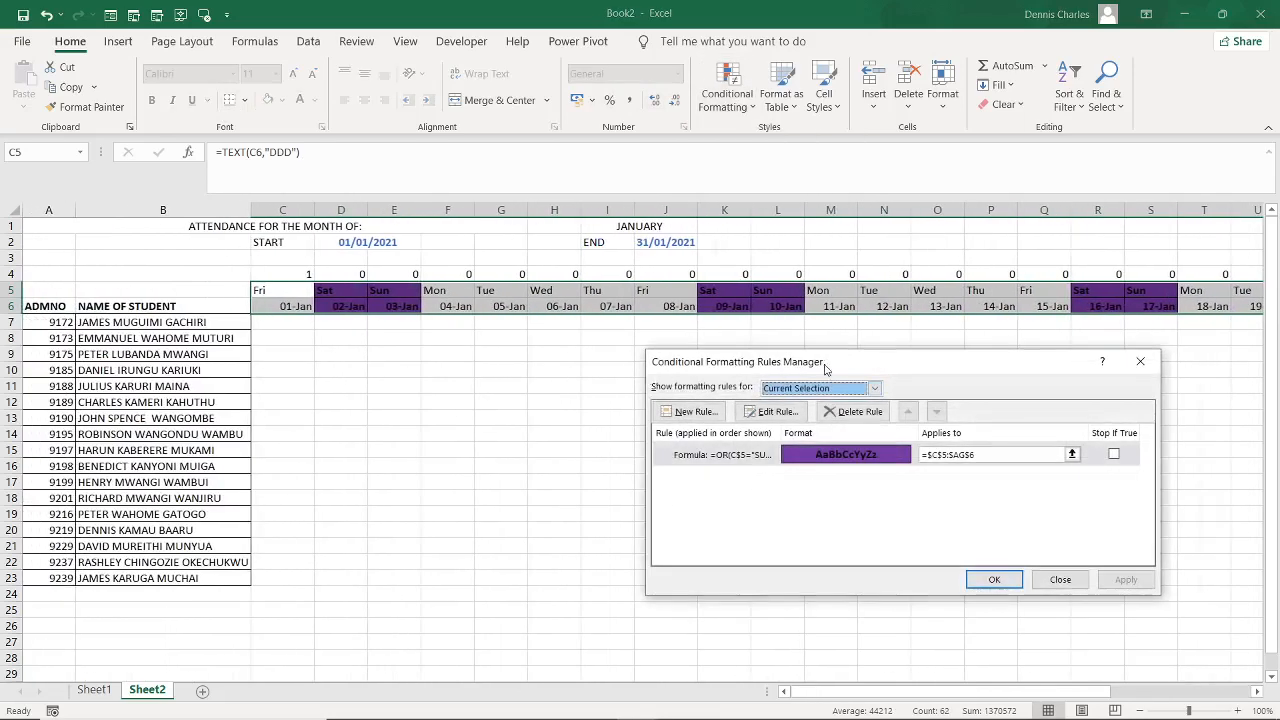
{"action": "left_click", "coordinate": [688, 412]}
{"action": "left_click", "coordinate": [781, 439]}
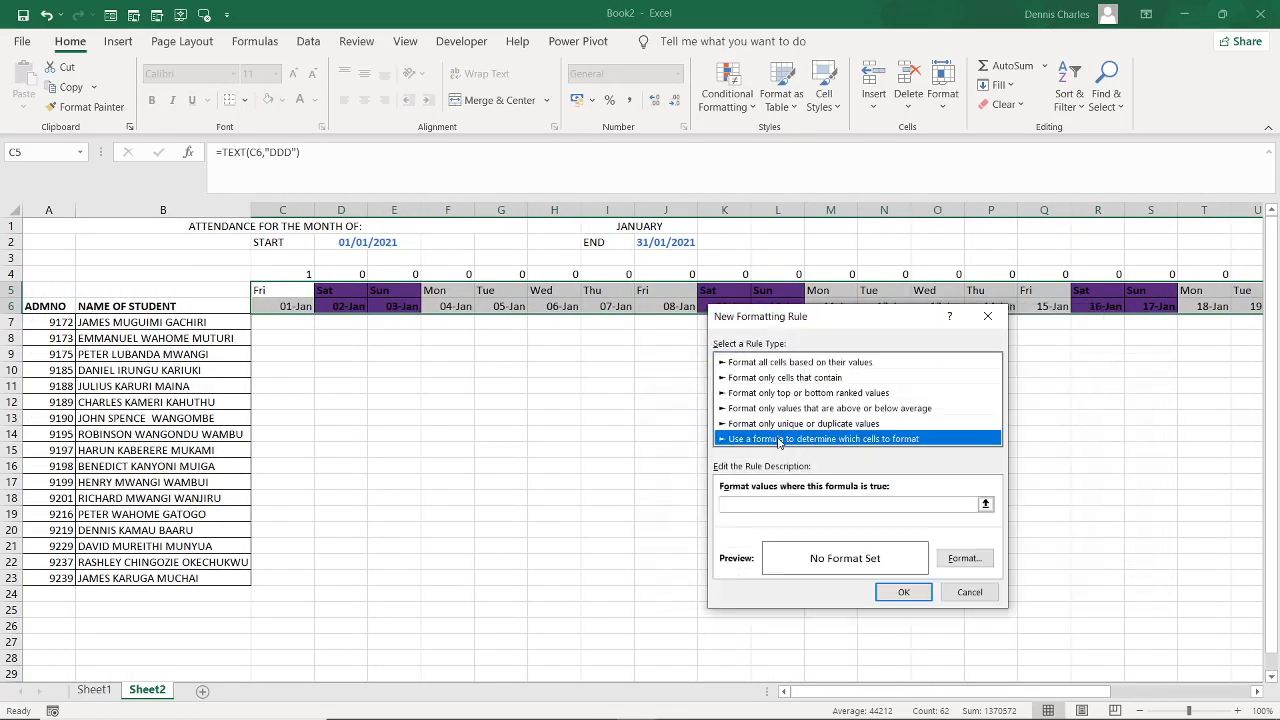
{"action": "left_click", "coordinate": [962, 504]}
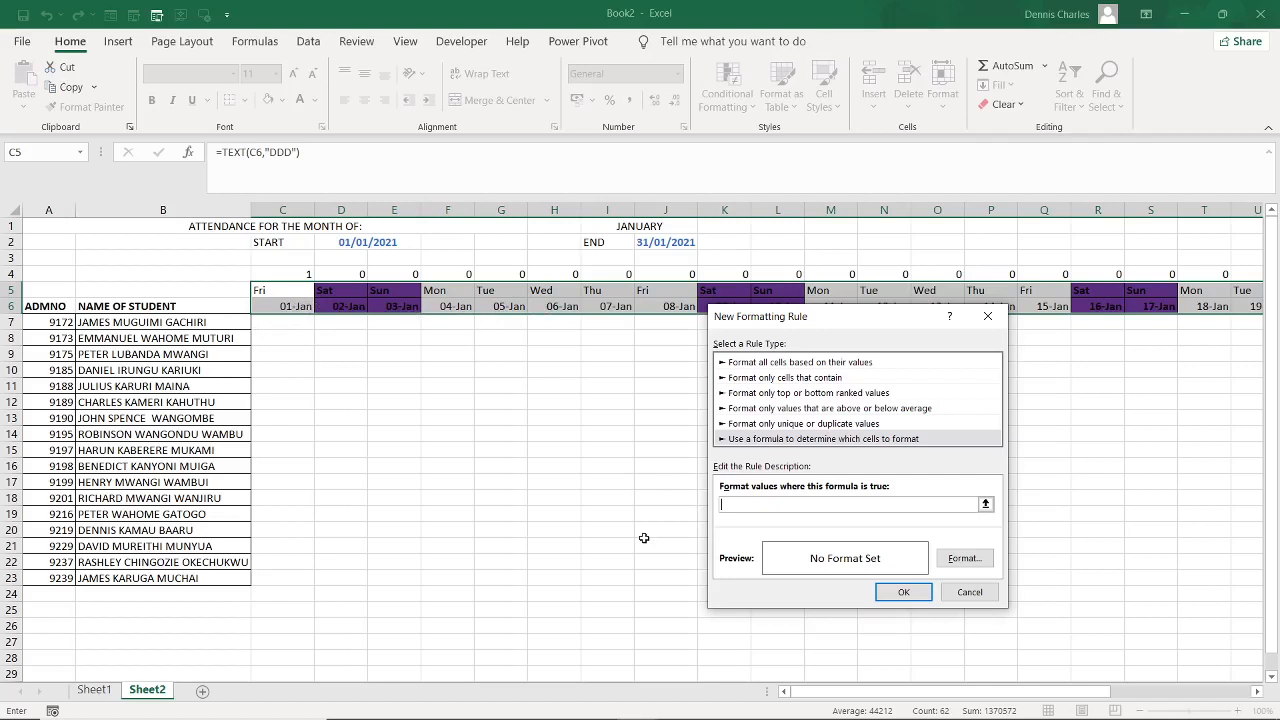
{"action": "type", "text": "=COUNTIF"}
{"action": "type", "text": "(HOLIDAYS"}
{"action": "type", "text": "C$6"}
{"action": "type", "text": ")"}
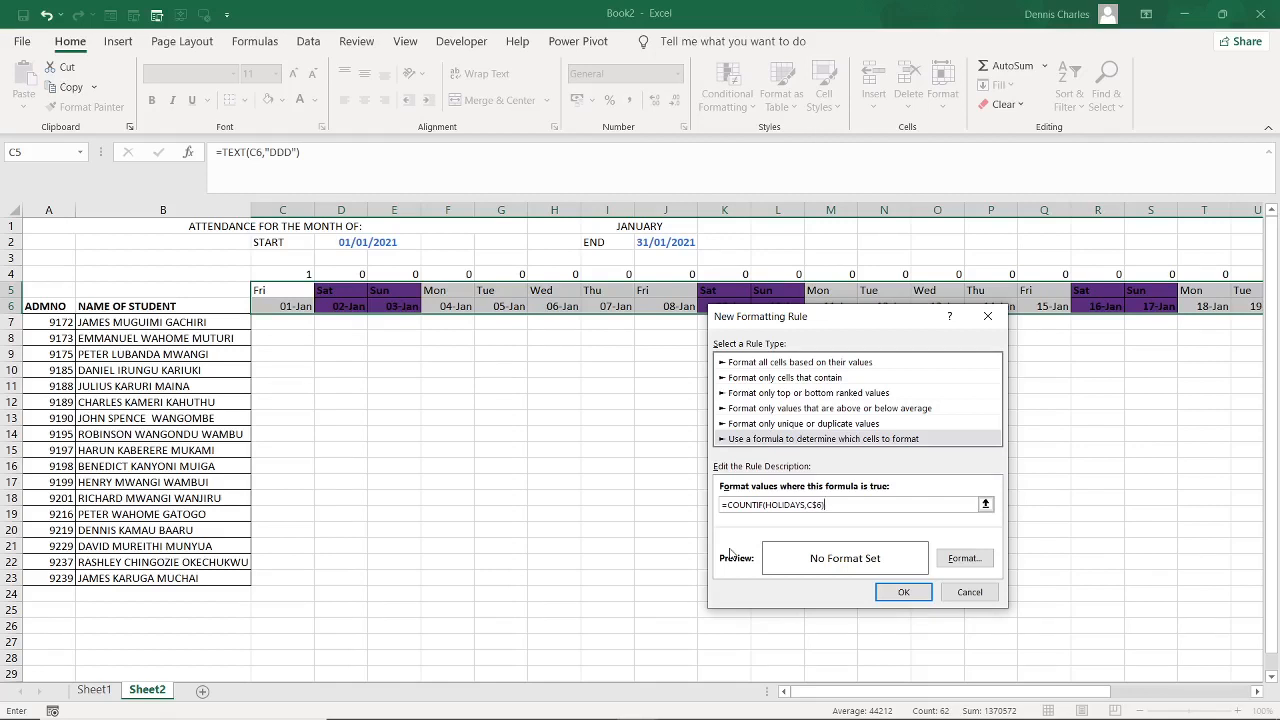
Set the holiday rule's format to a green background fill, an outline border and bold text
{"action": "left_click", "coordinate": [959, 562]}
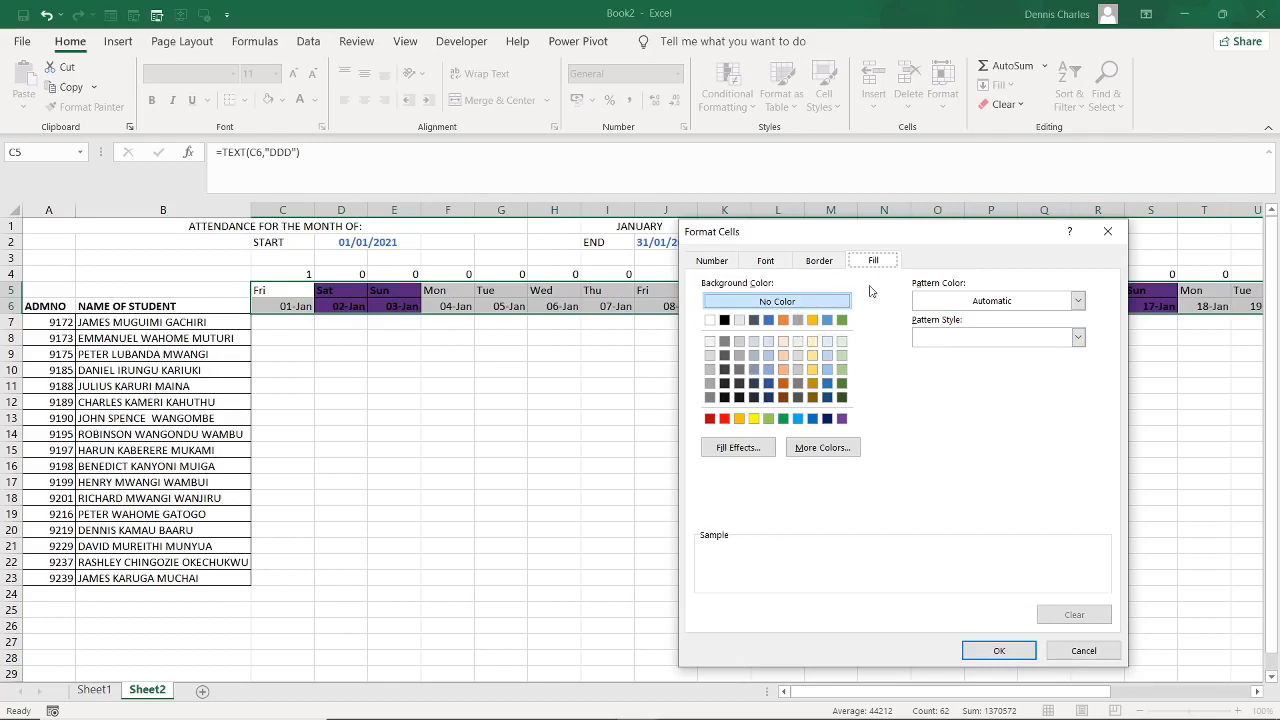
{"action": "left_click", "coordinate": [784, 419]}
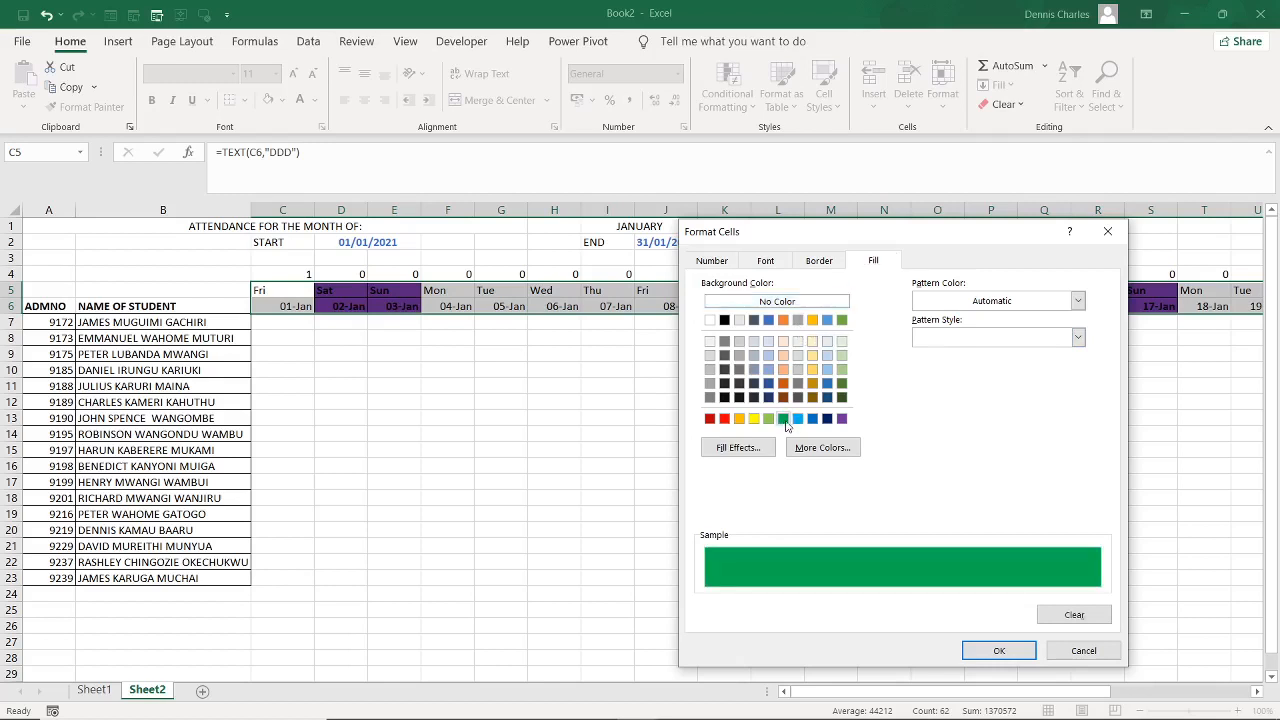
{"action": "left_click", "coordinate": [819, 261]}
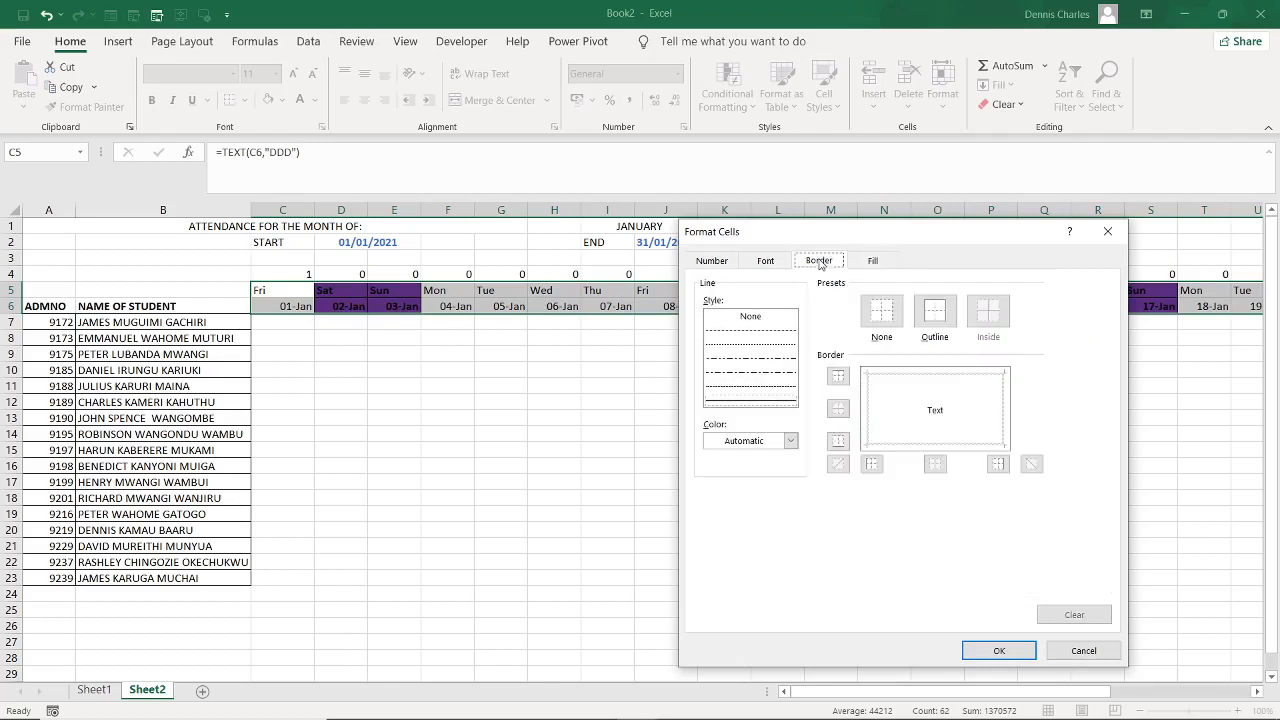
{"action": "left_click", "coordinate": [935, 316]}
{"action": "left_click", "coordinate": [777, 262]}
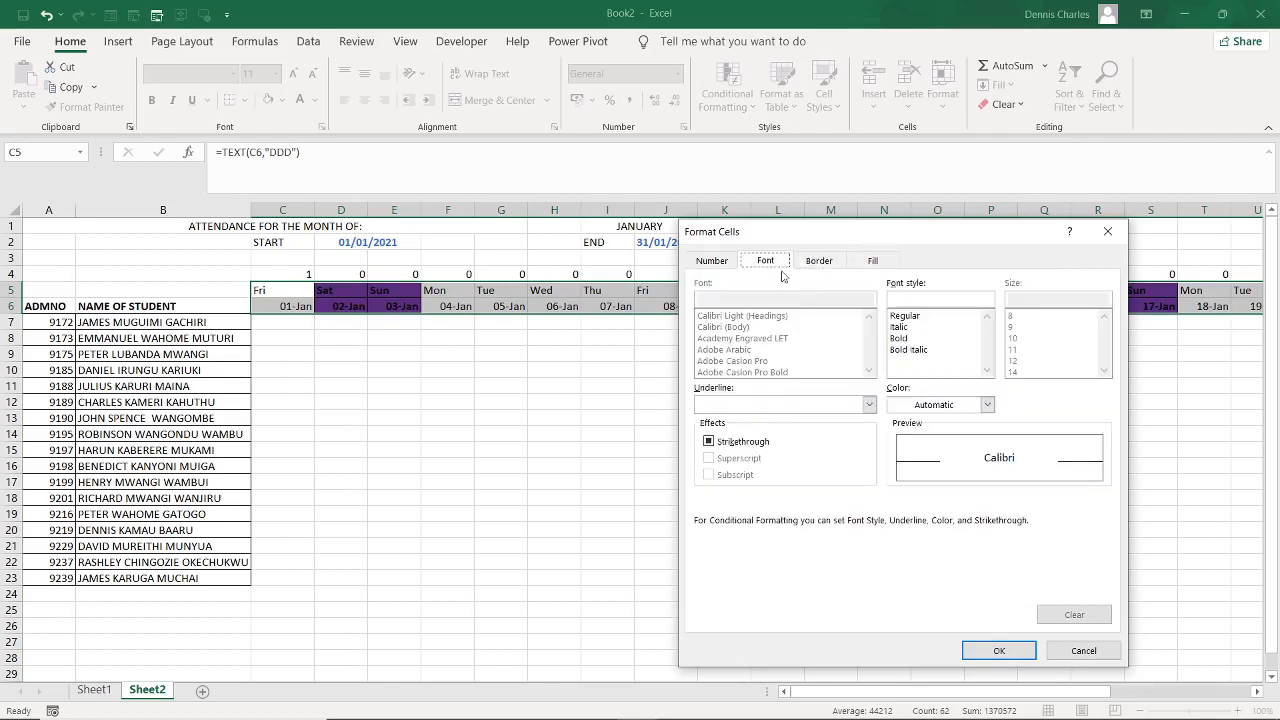
{"action": "left_click", "coordinate": [910, 339]}
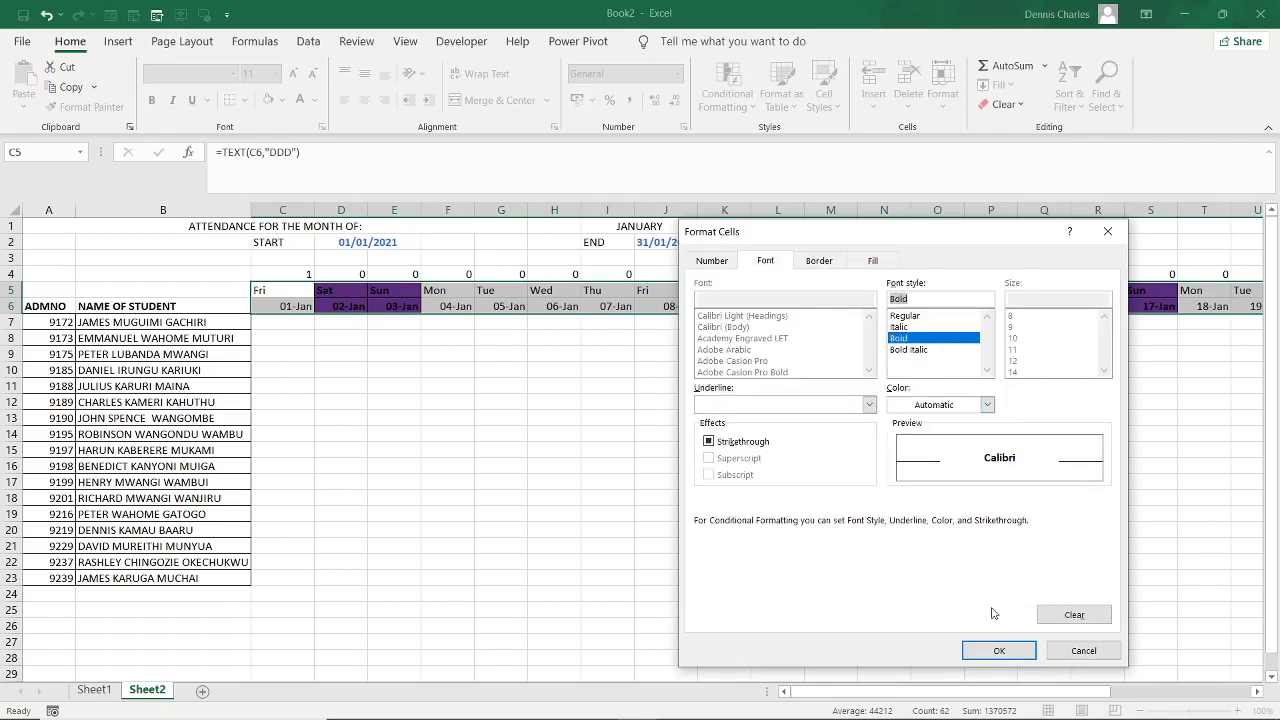
{"action": "left_click", "coordinate": [992, 645]}
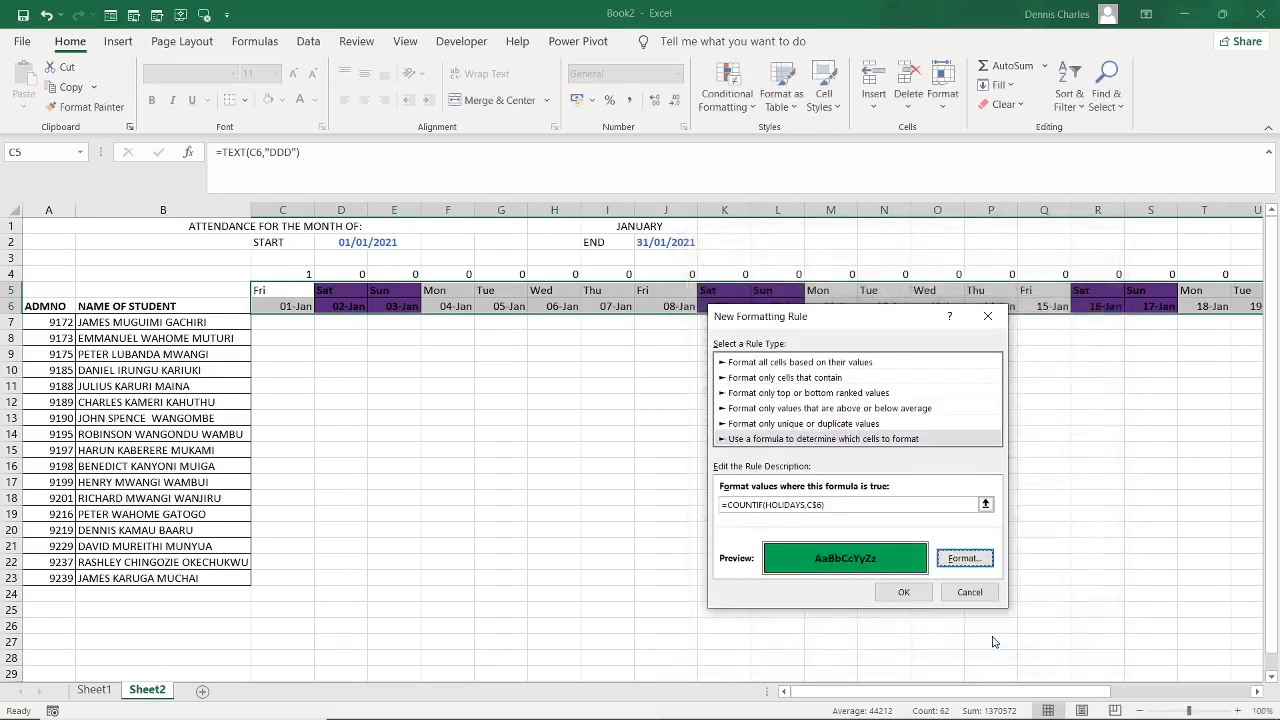
Save the holiday rule and apply it to the day and date headers
{"action": "left_click", "coordinate": [904, 592]}
{"action": "left_click", "coordinate": [1120, 579]}
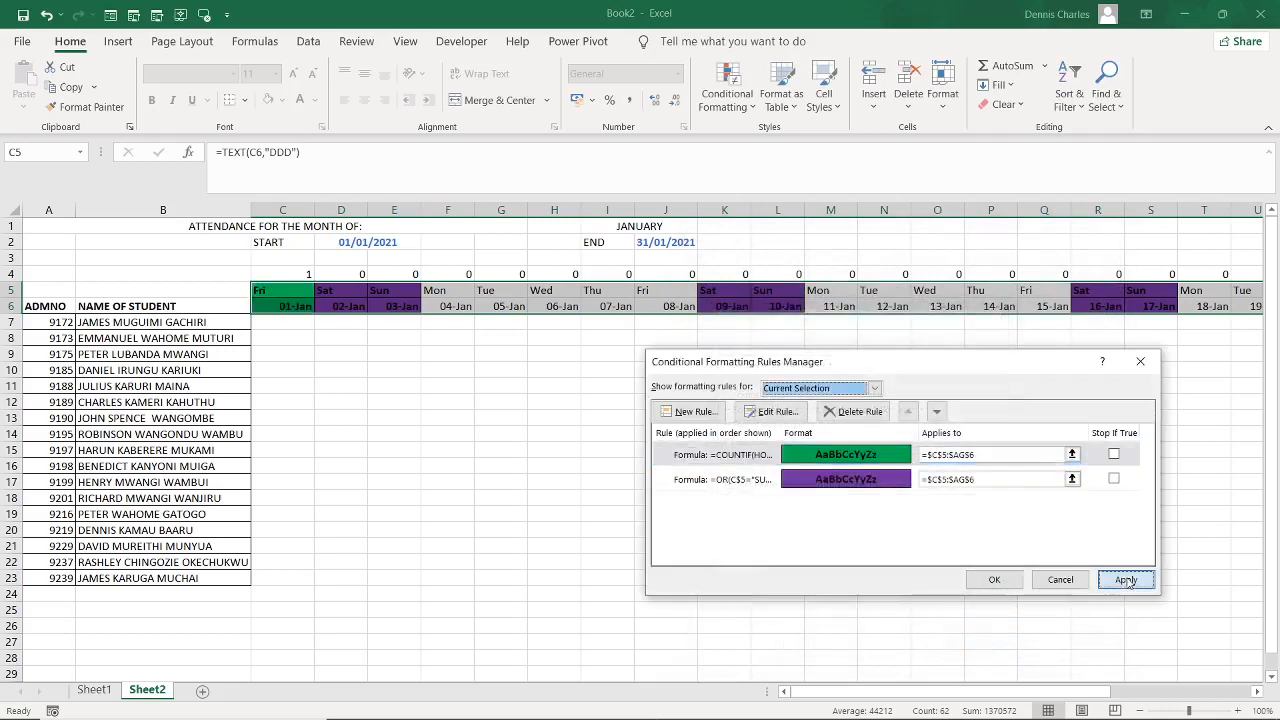
{"action": "left_click", "coordinate": [994, 580]}
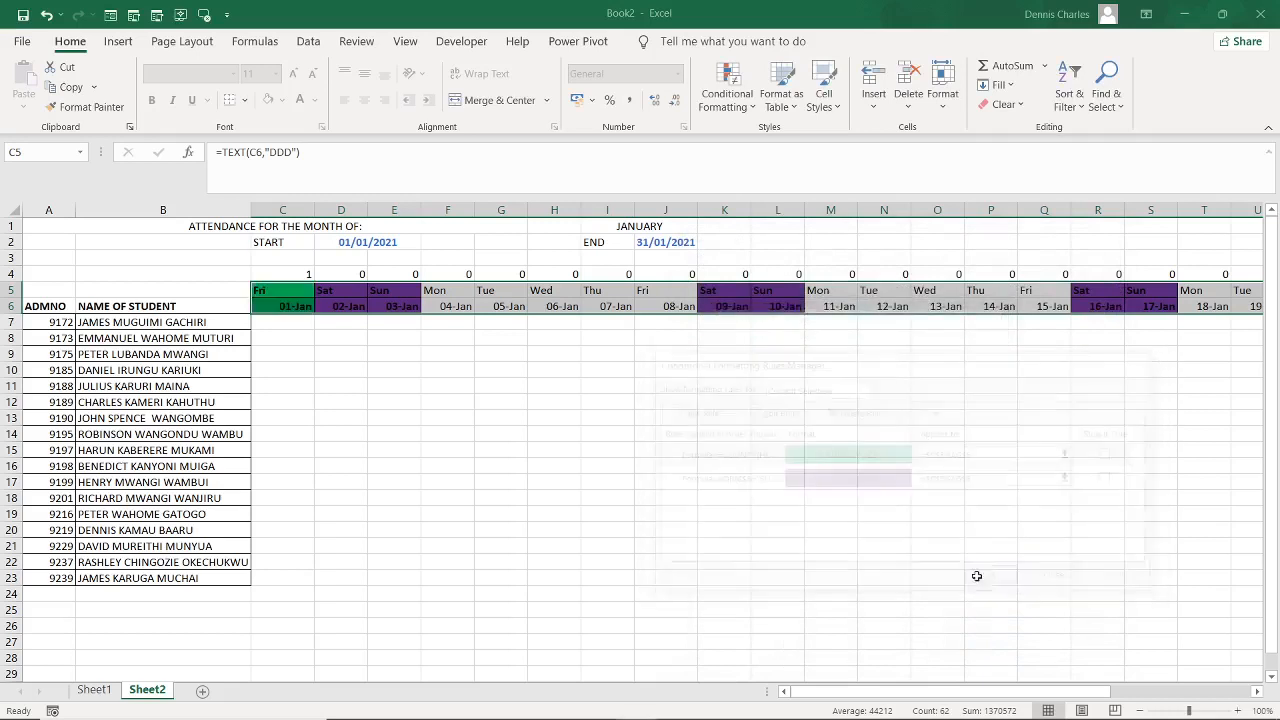
{"action": "left_click", "coordinate": [557, 466]}
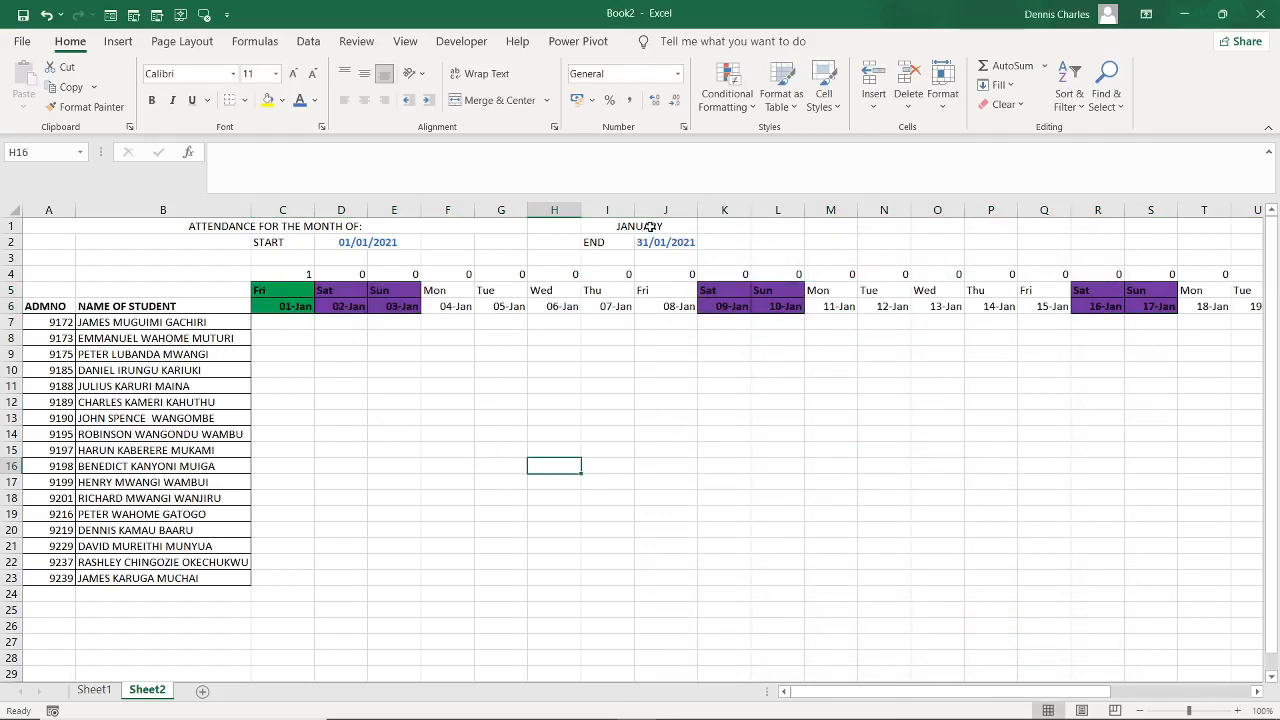
Check the holiday dates on Sheet1 and set the attendance month on Sheet2 to APRIL
{"action": "left_click", "coordinate": [95, 690]}
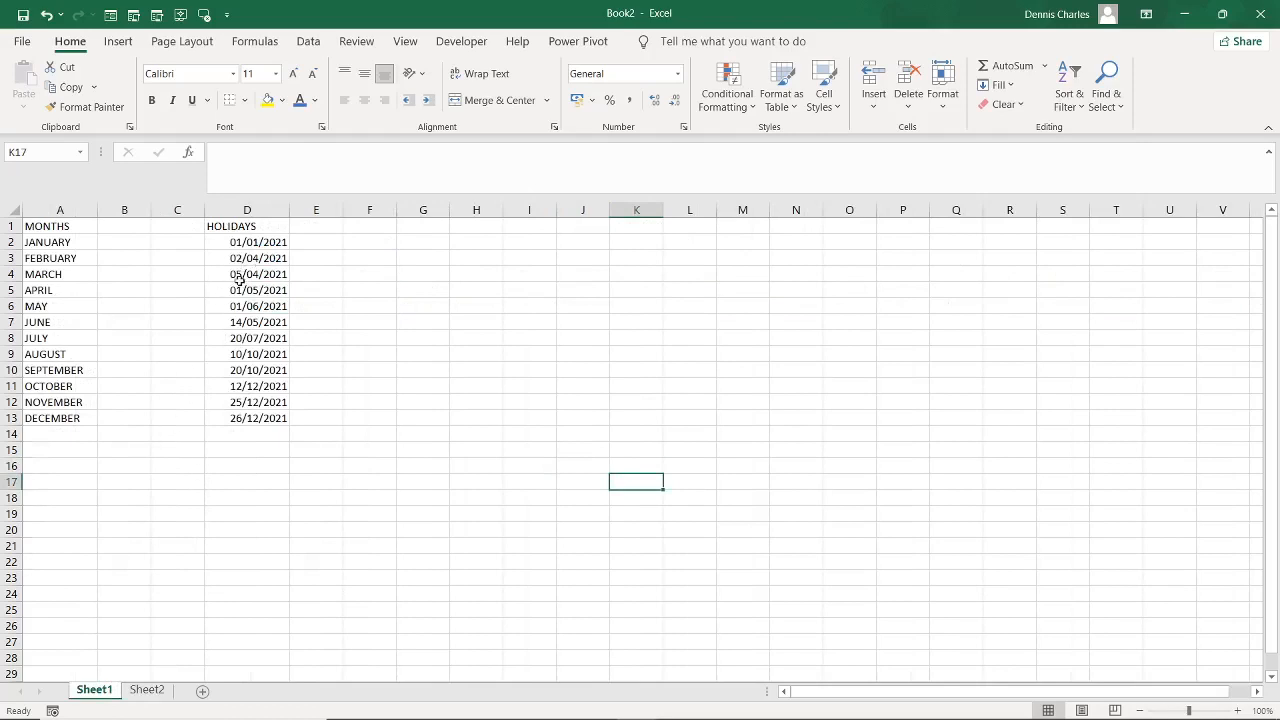
{"action": "left_click", "coordinate": [146, 692]}
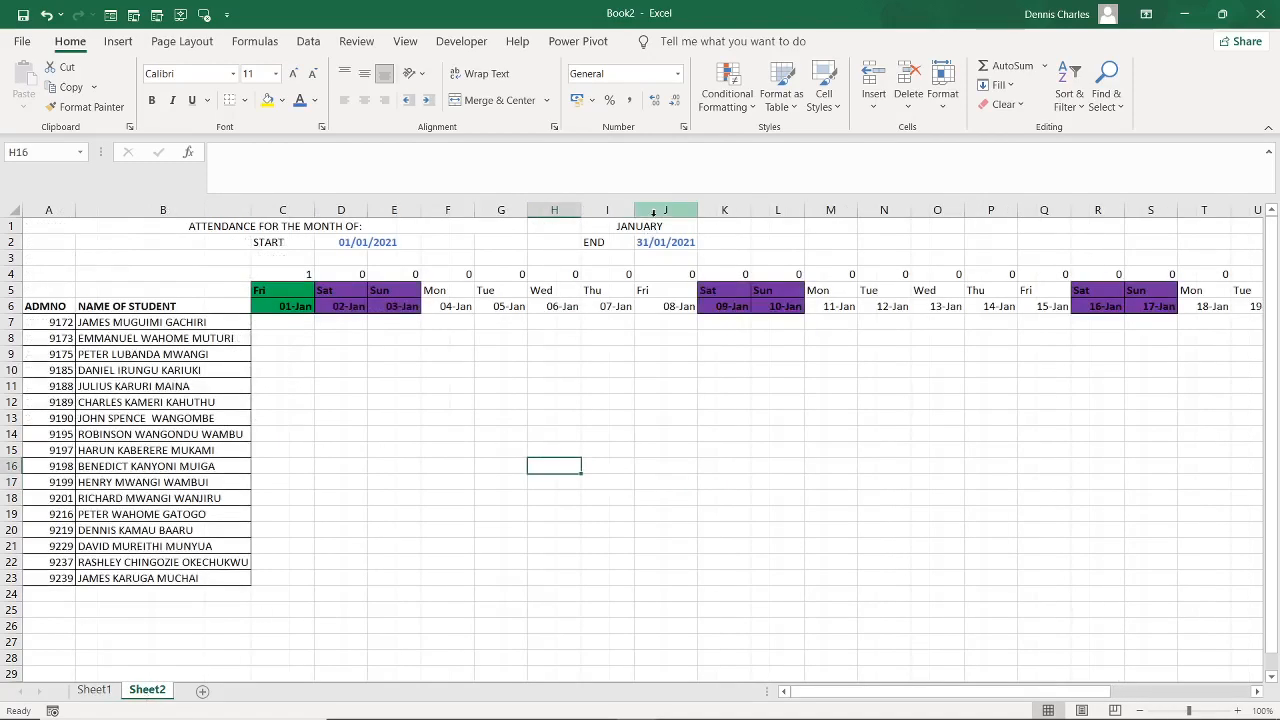
{"action": "left_click", "coordinate": [685, 227]}
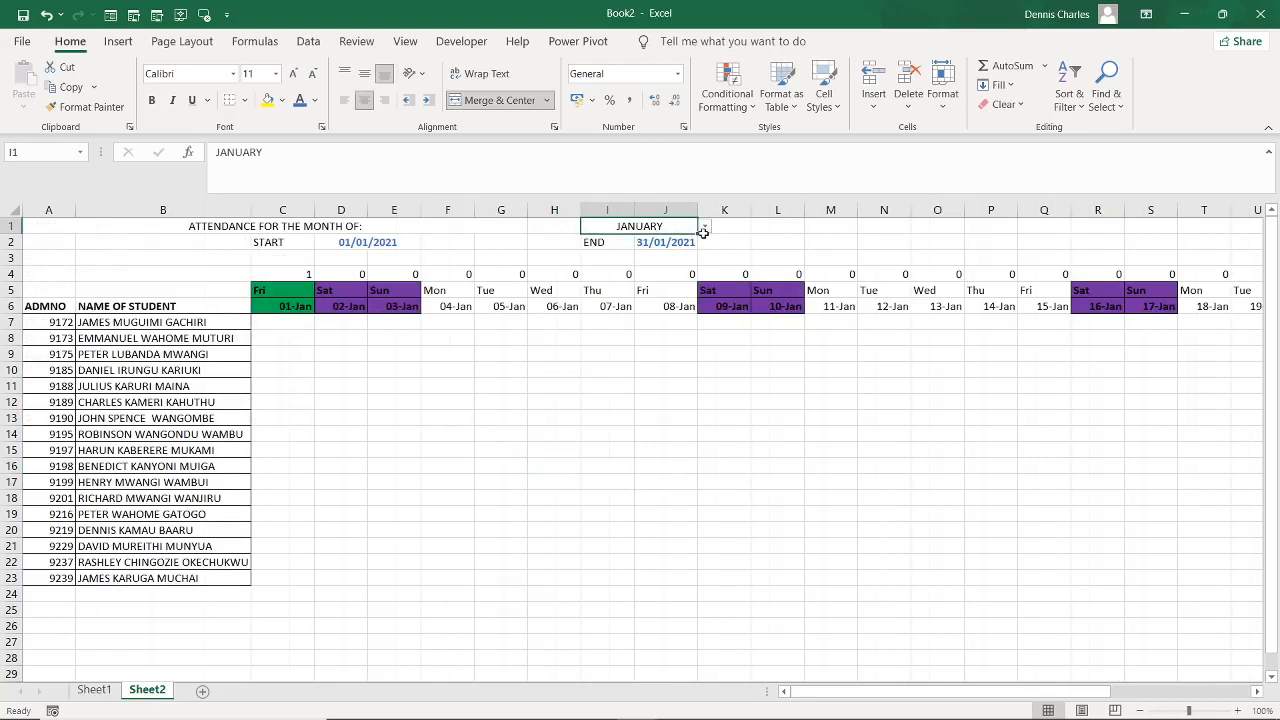
{"action": "left_click", "coordinate": [704, 226]}
{"action": "left_click", "coordinate": [674, 281]}
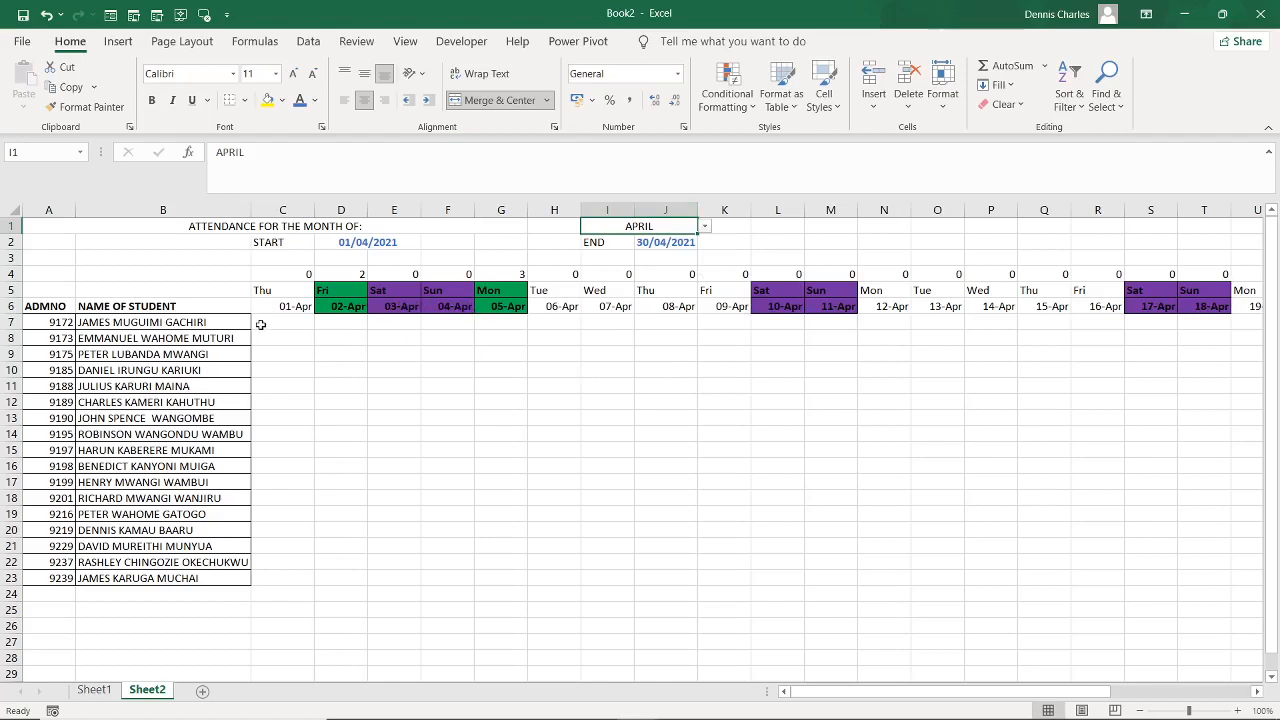
Start a new formula-based conditional formatting rule for the attendance cells C7:AF29 below the date headers
{"action": "left_click_drag", "start_coordinate": [260, 324], "coordinate": [1117, 674]}
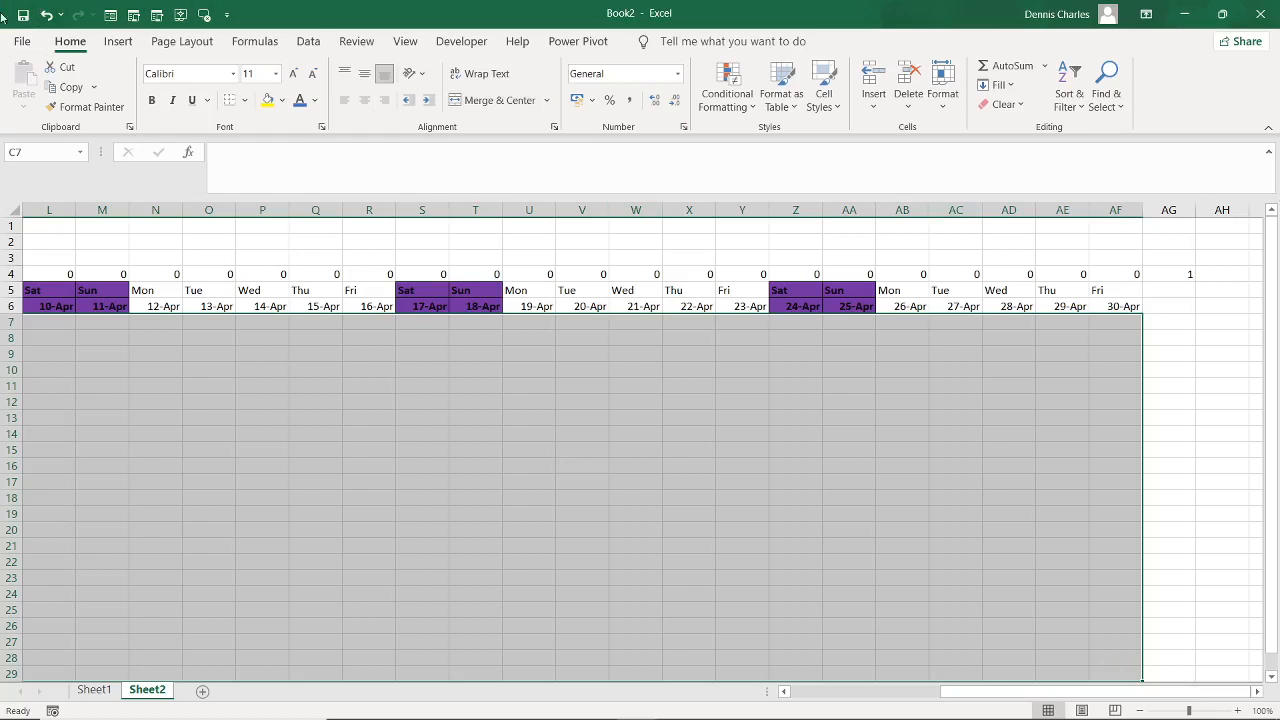
{"action": "left_click", "coordinate": [750, 100]}
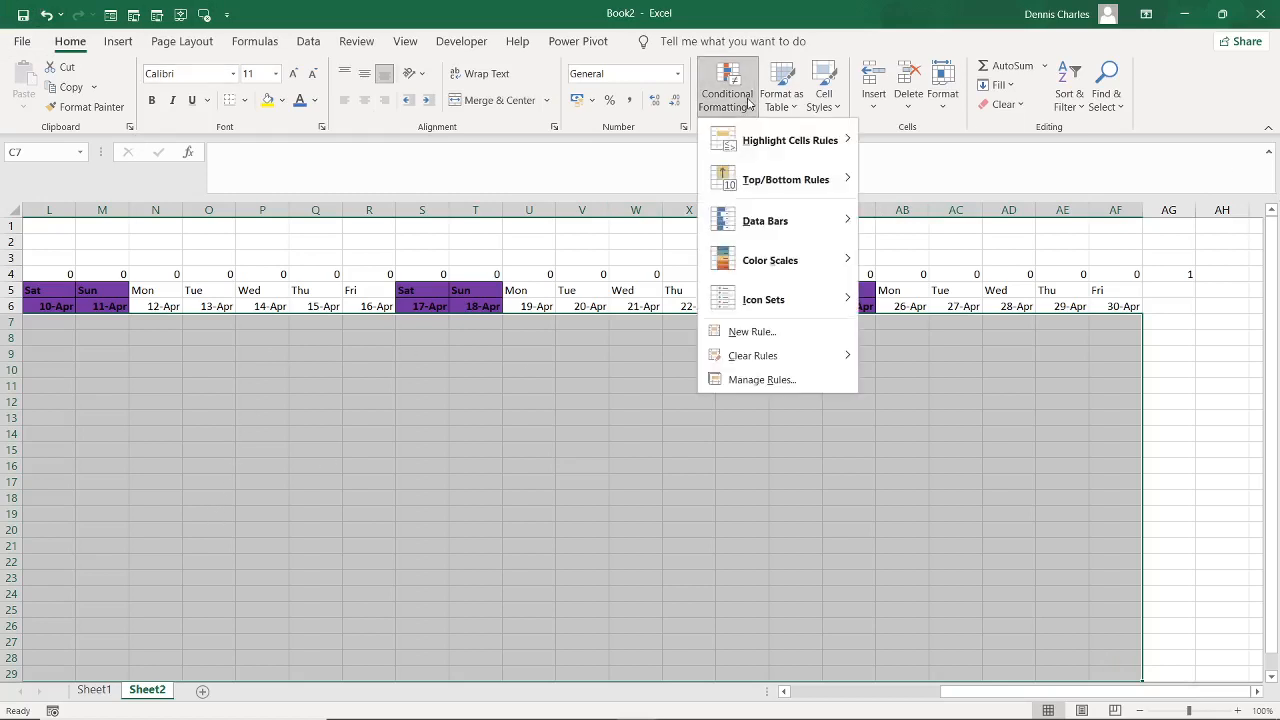
{"action": "left_click", "coordinate": [762, 381]}
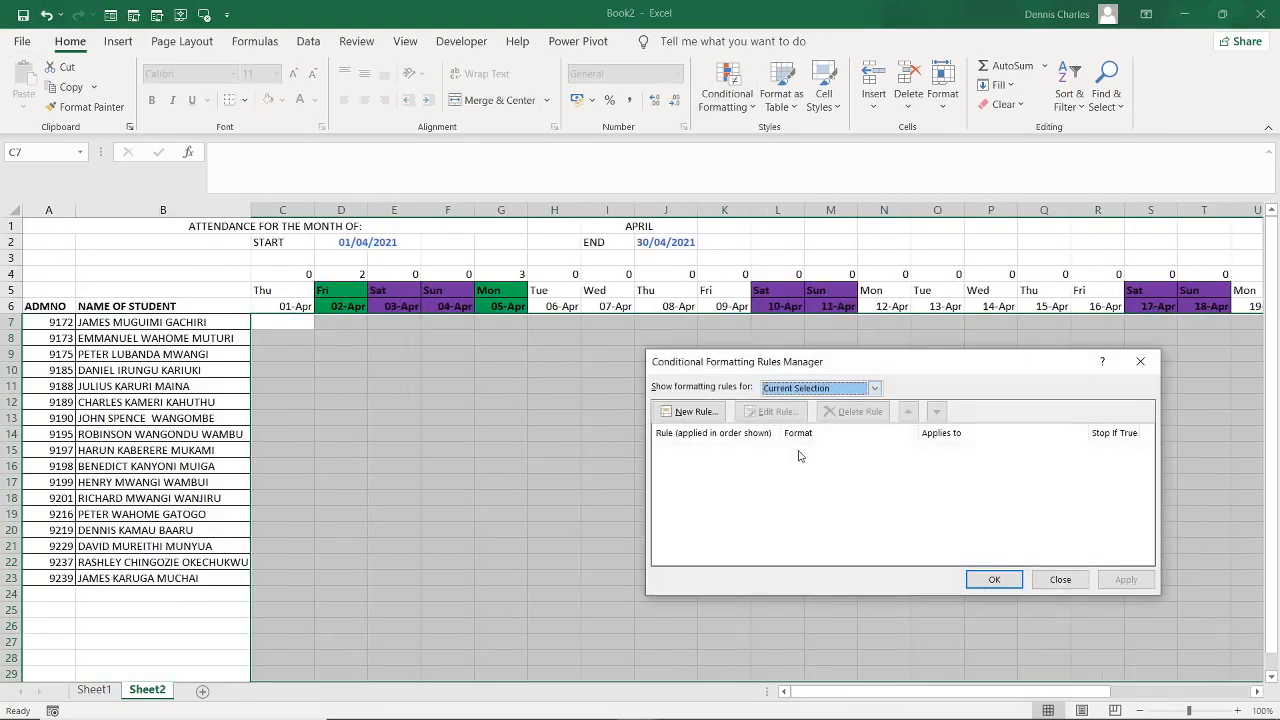
{"action": "left_click", "coordinate": [696, 412]}
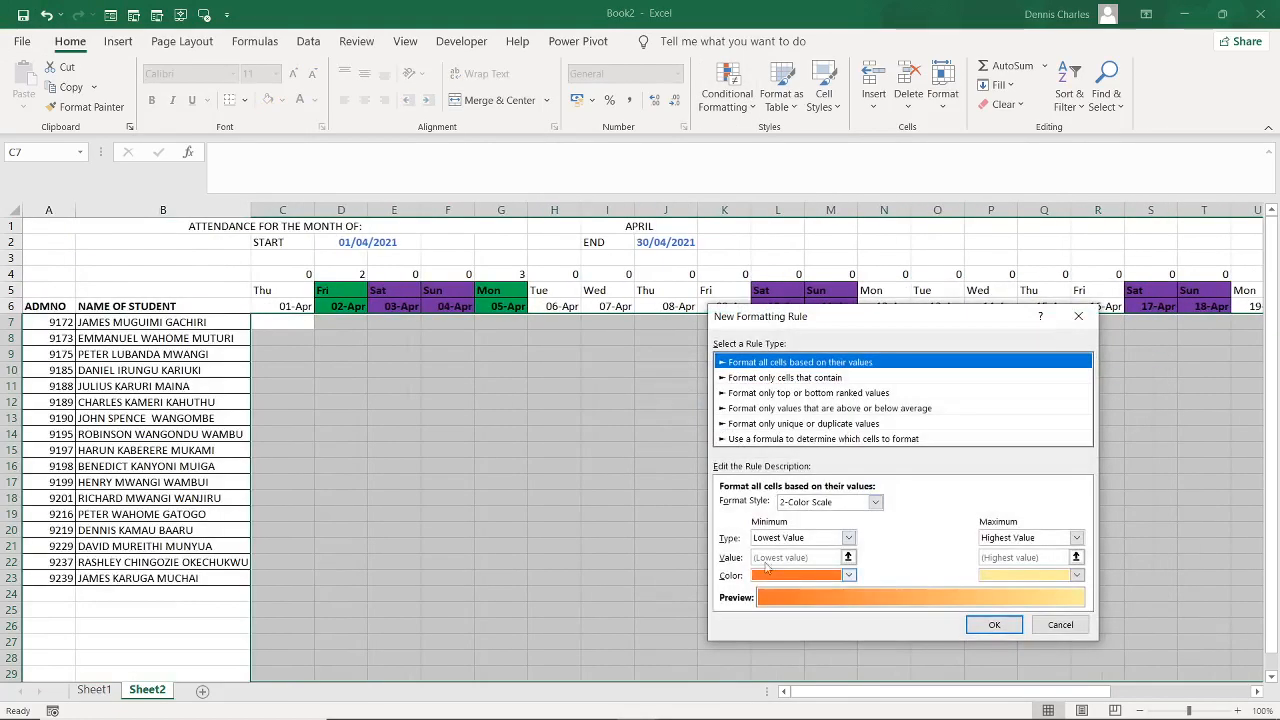
{"action": "left_click", "coordinate": [784, 439]}
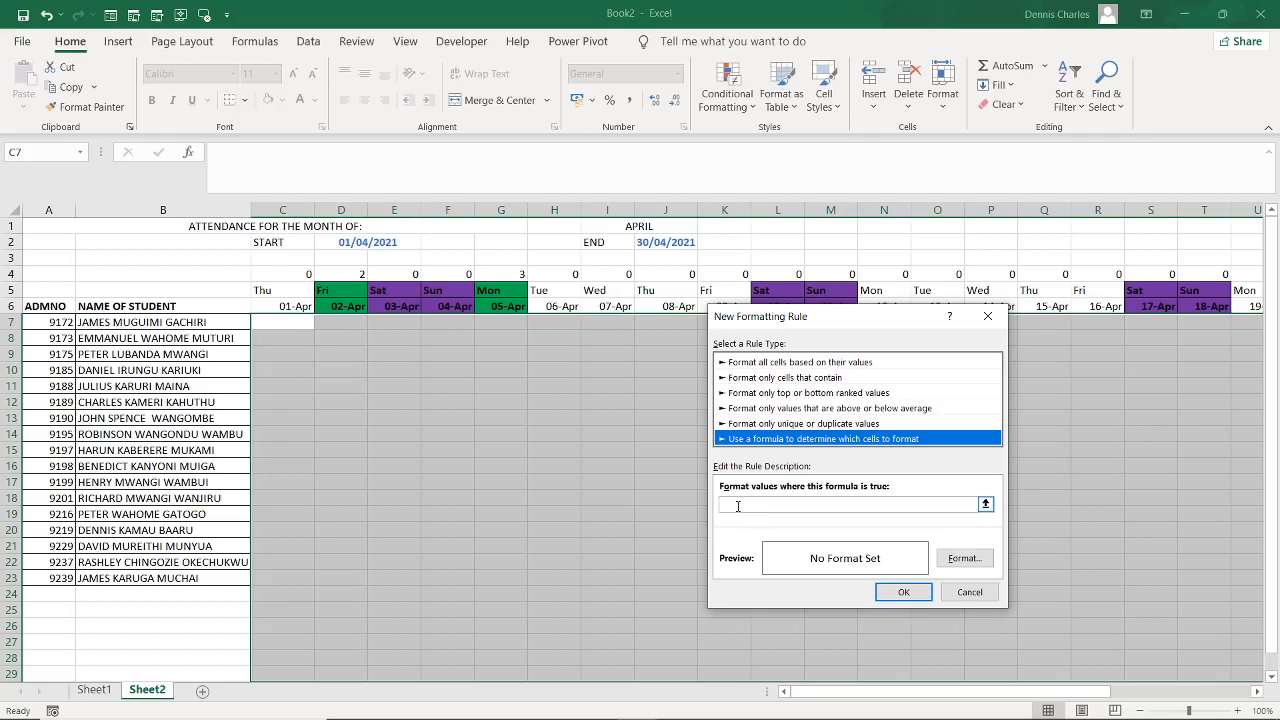
Enter the weekend condition =OR(C$5="SUN",C$5="SAT") as the formula of the attendance cells' rule
{"action": "left_click", "coordinate": [738, 506]}
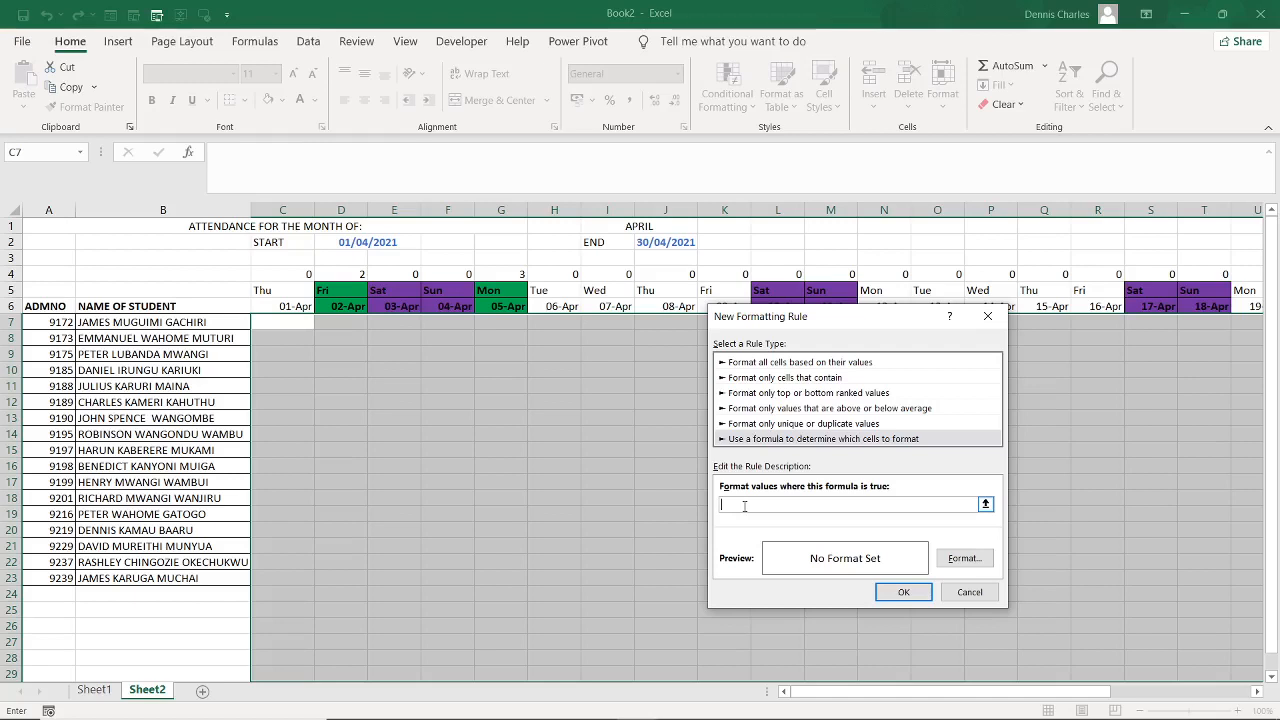
{"action": "type", "text": "=C"}
{"action": "type", "text": "R"}
{"action": "type", "text": "("}
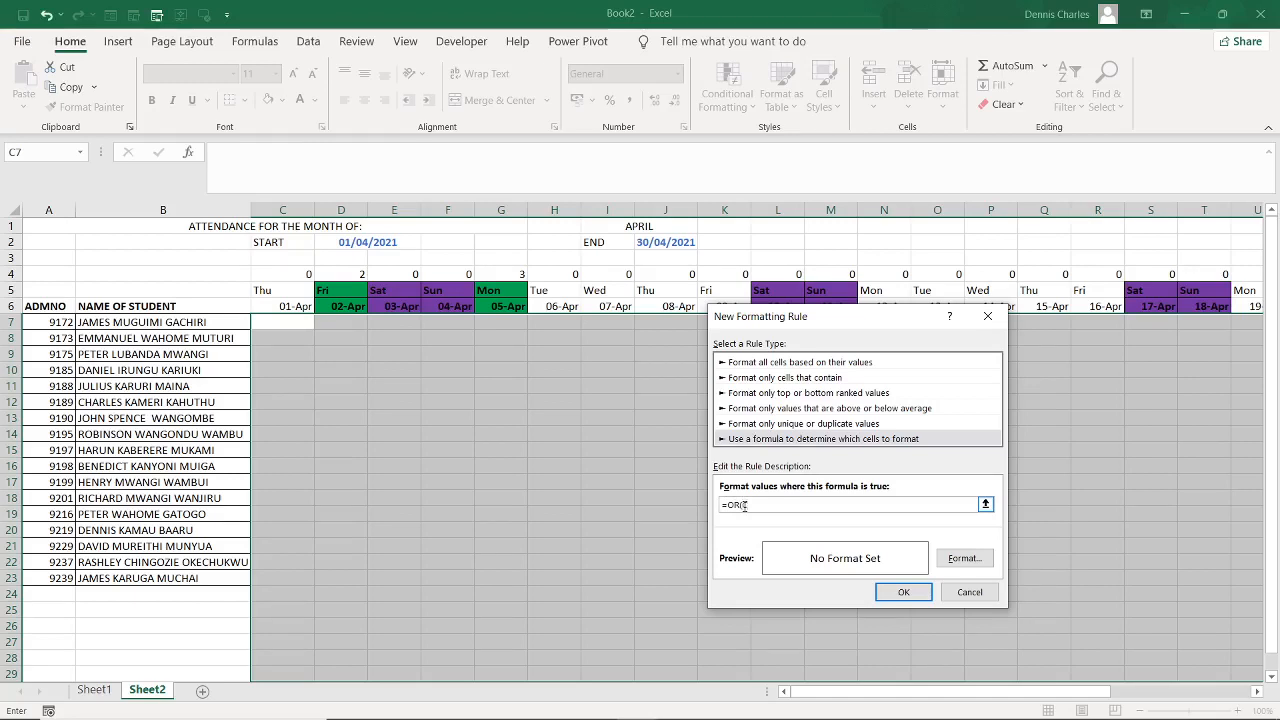
{"action": "type", "text": "C$5"}
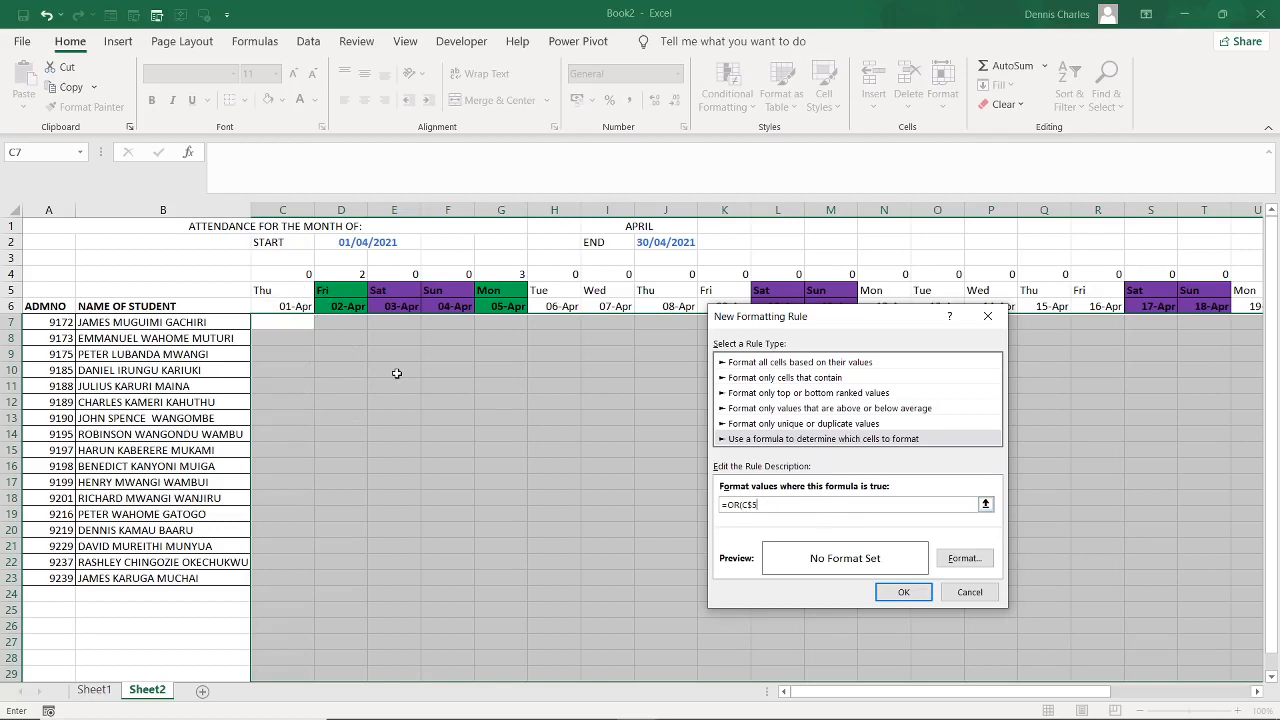
{"action": "type", "text": "=\"SUN"}
{"action": "type", "text": "\",C$5=SA"}
{"action": "key", "text": "BackSpace"}
{"action": "key", "text": "BackSpace"}
{"action": "type", "text": "SAT"}
{"action": "type", "text": "\")"}
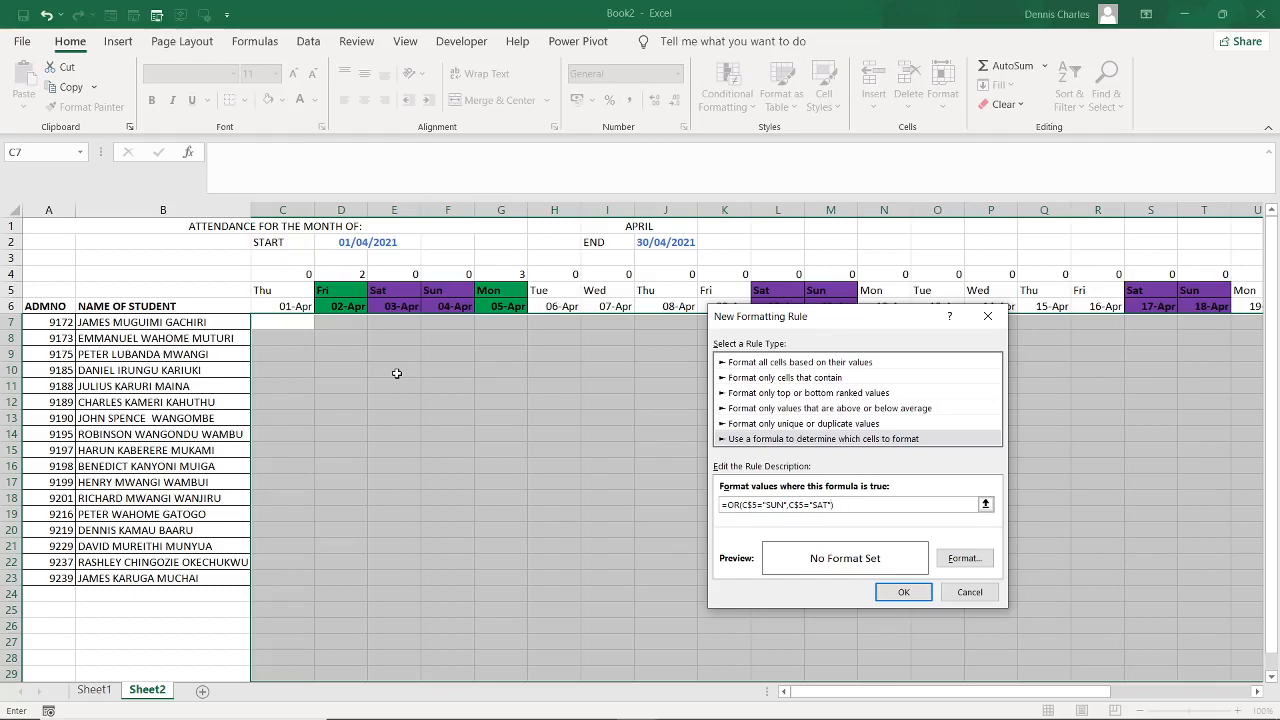
Format the weekend rule with bold text and an outline border, and apply it to the attendance cells
{"action": "left_click", "coordinate": [962, 561]}
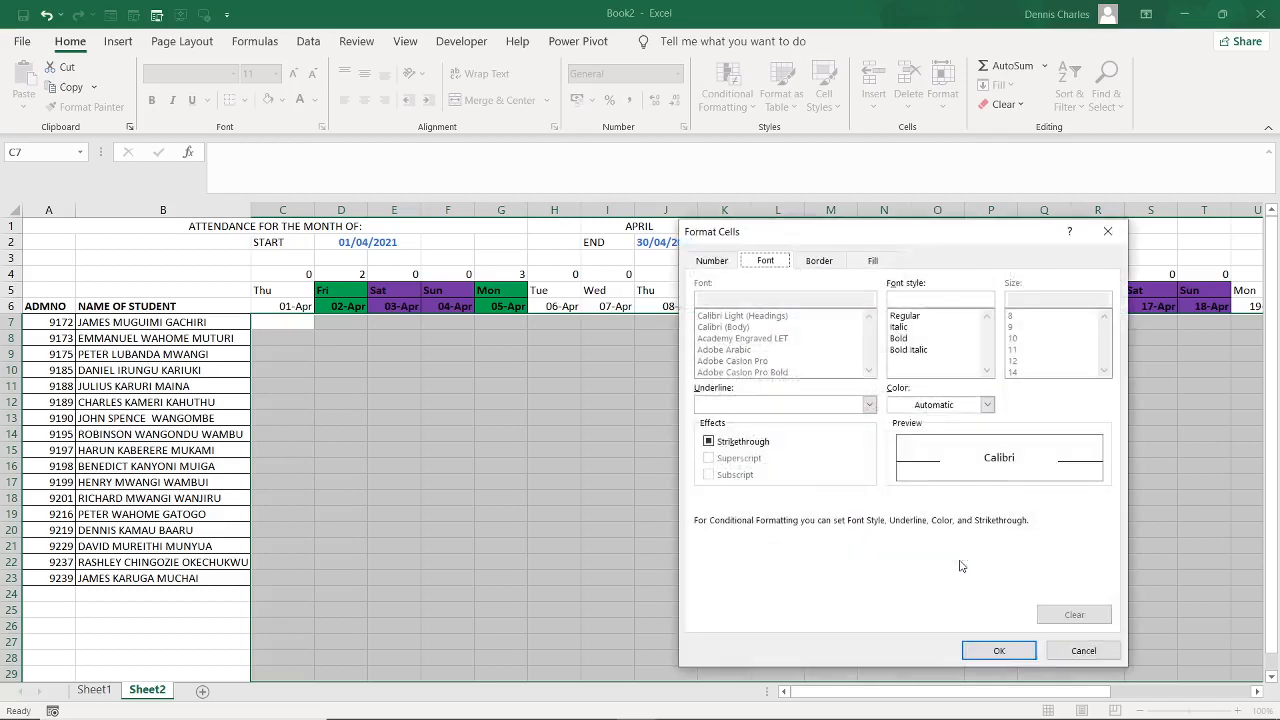
{"action": "left_click", "coordinate": [899, 339]}
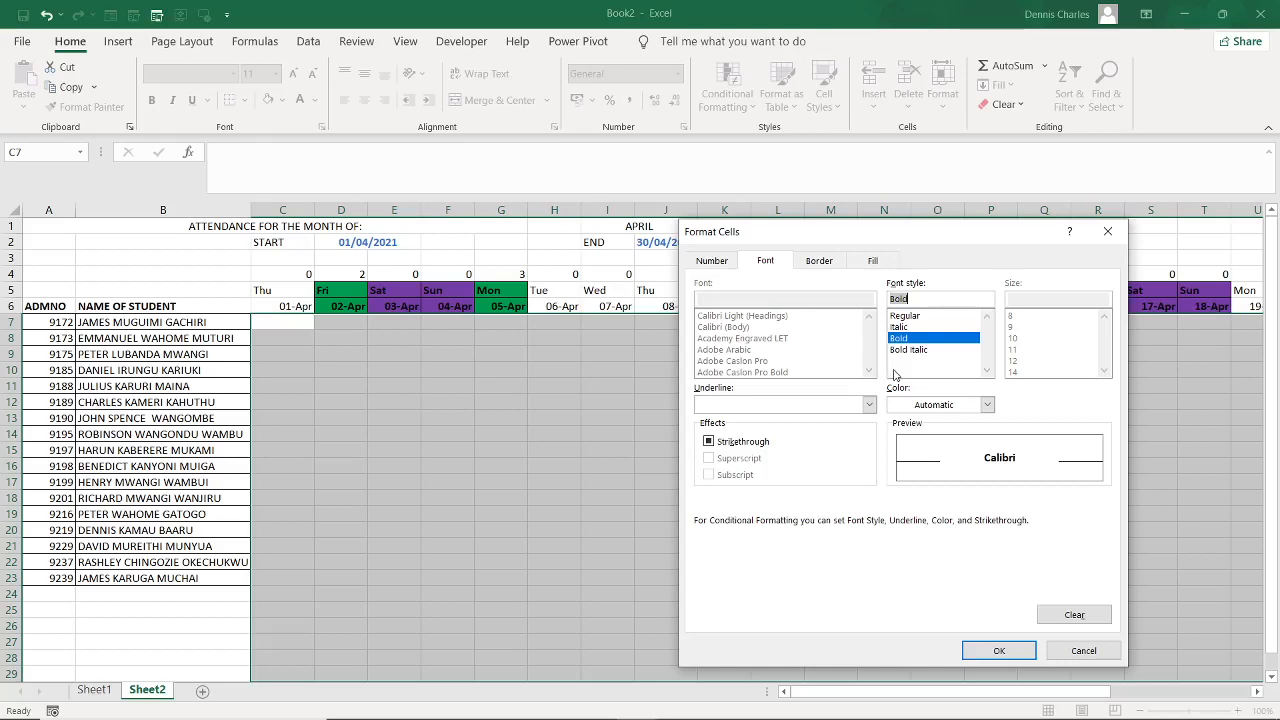
{"action": "left_click", "coordinate": [838, 262]}
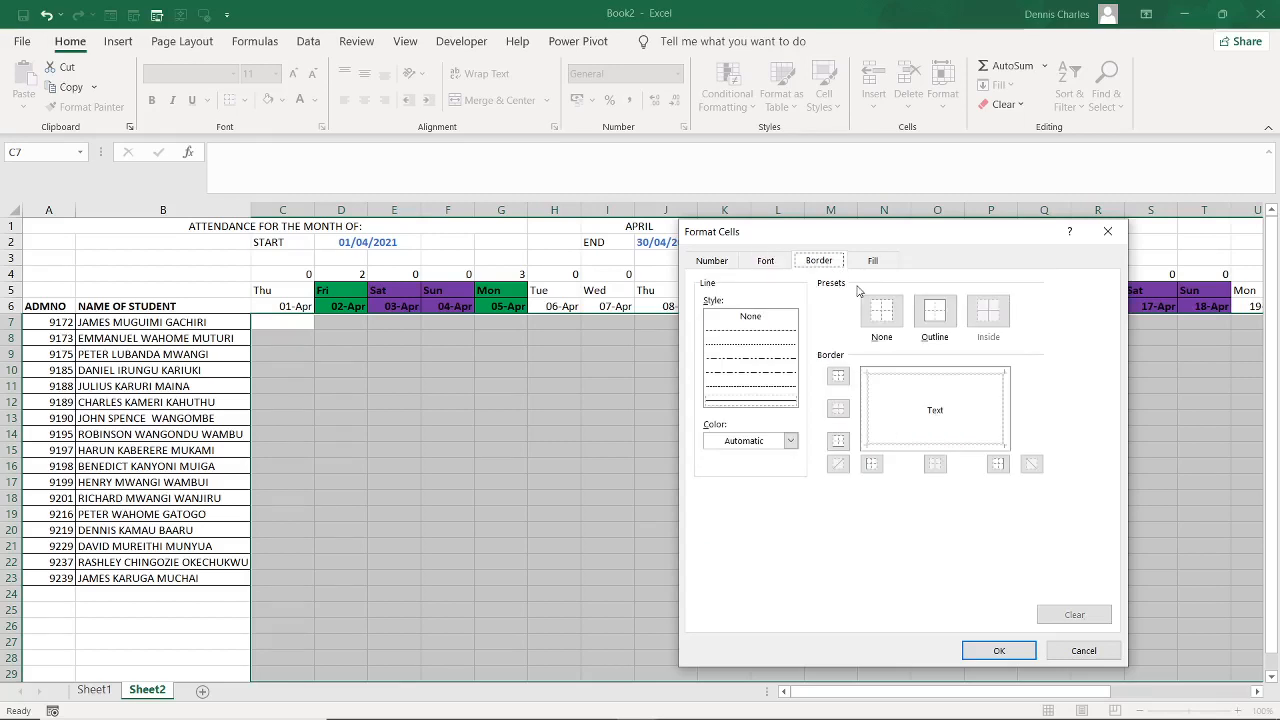
{"action": "left_click", "coordinate": [936, 320]}
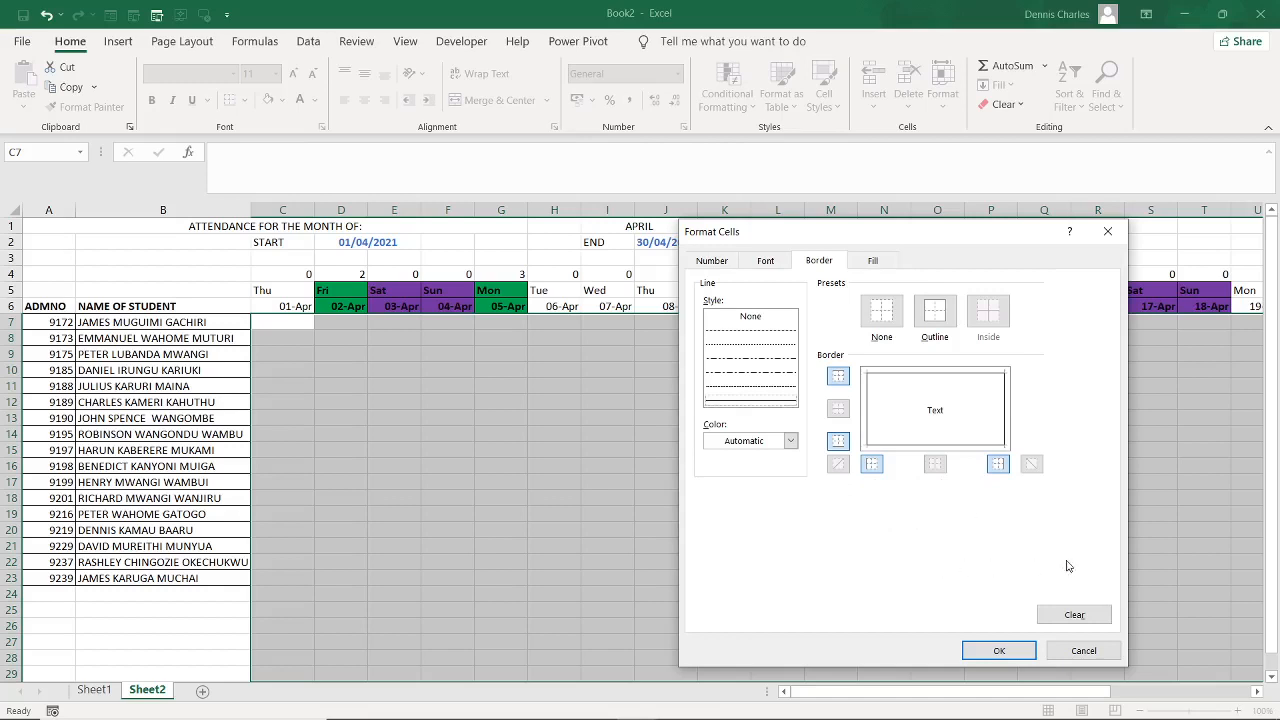
{"action": "left_click", "coordinate": [999, 650]}
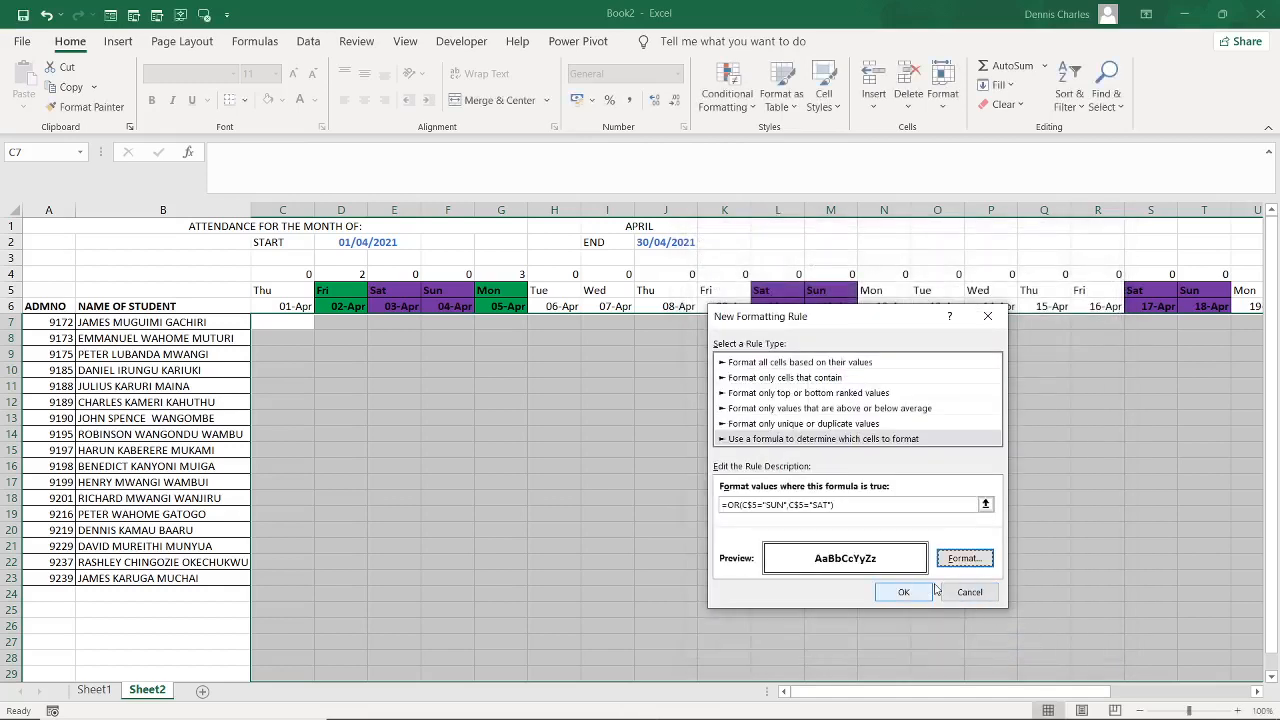
{"action": "left_click", "coordinate": [904, 592]}
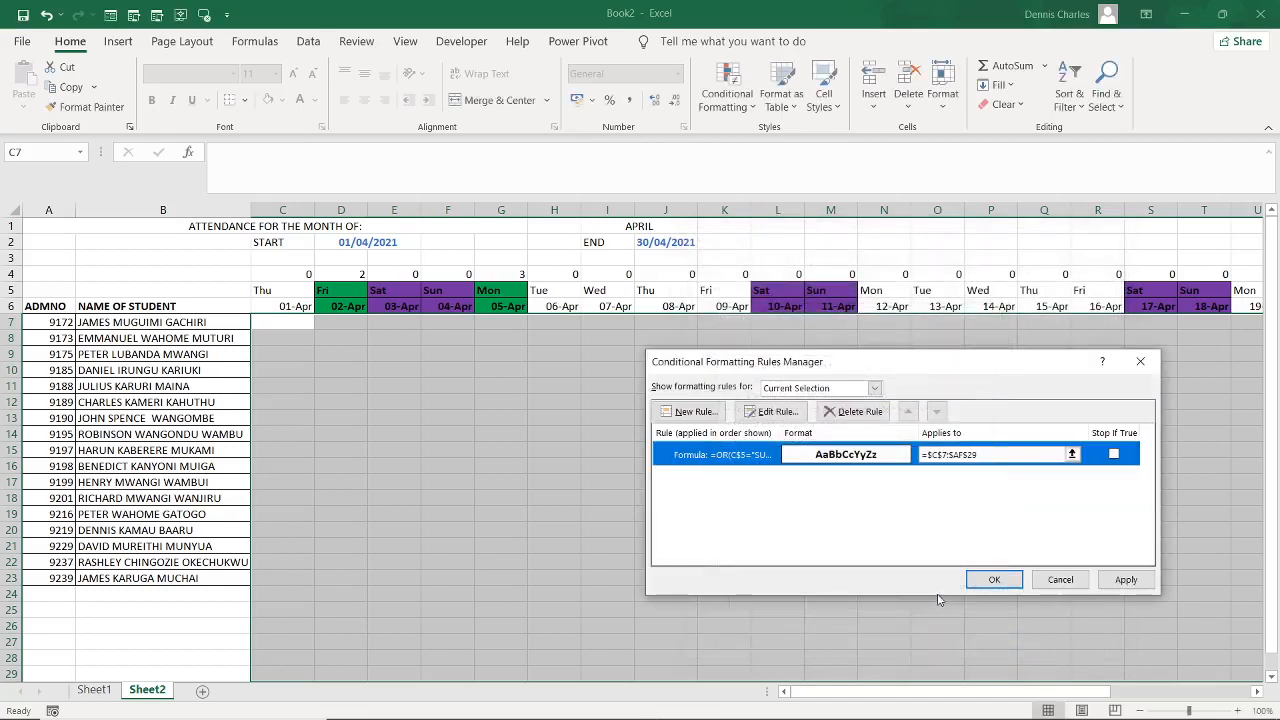
{"action": "left_click", "coordinate": [1125, 582]}
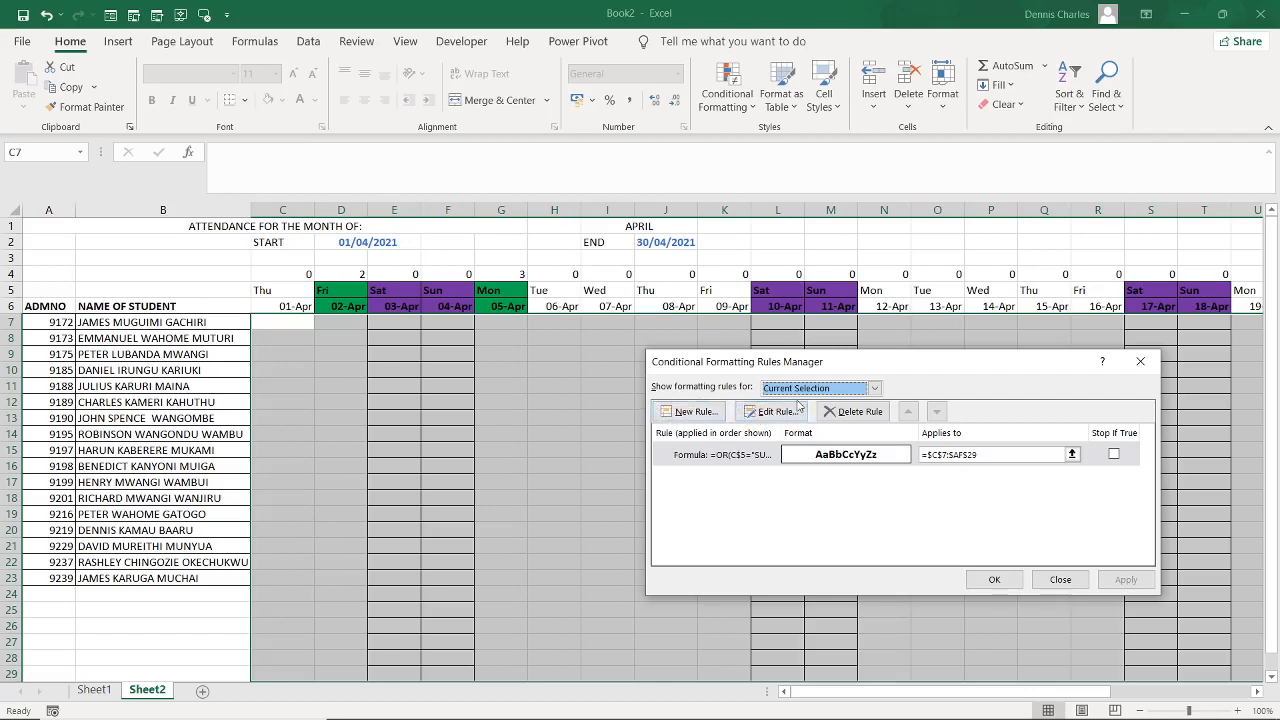
Edit the attendance cells' weekend rule to use a purple fill with an outline border, and apply it
{"action": "left_click", "coordinate": [775, 418]}
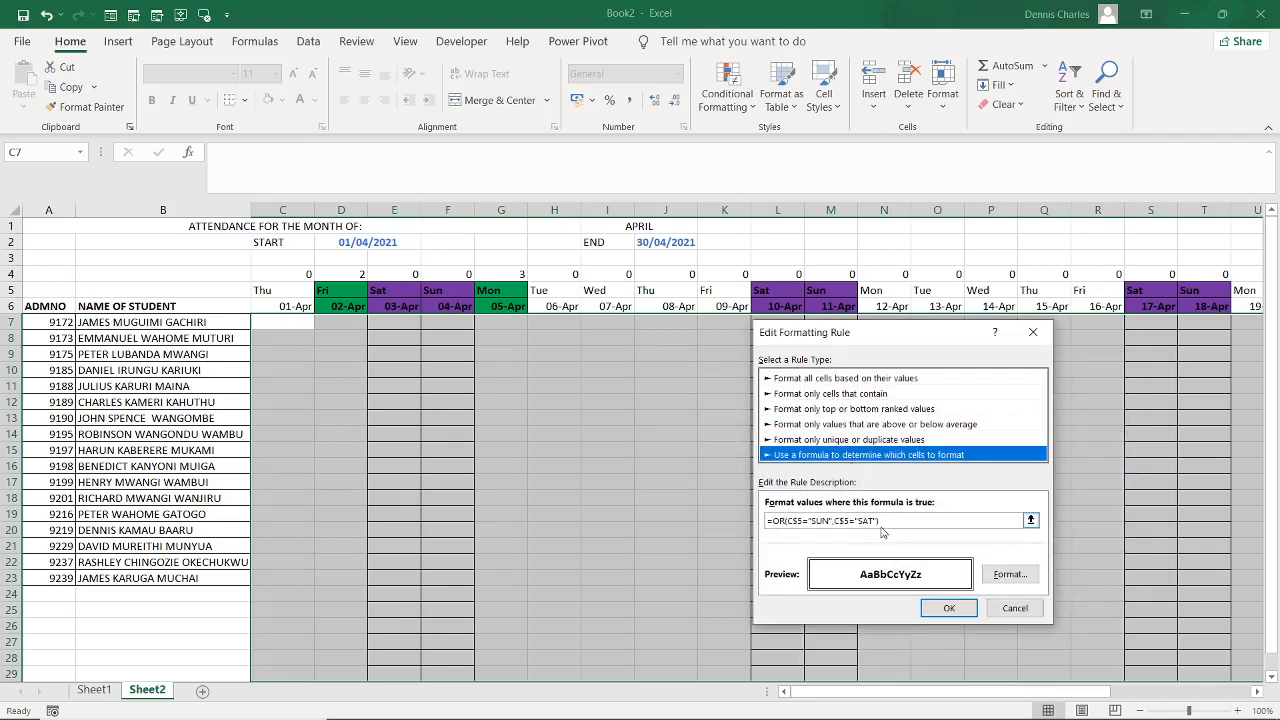
{"action": "left_click", "coordinate": [1008, 578]}
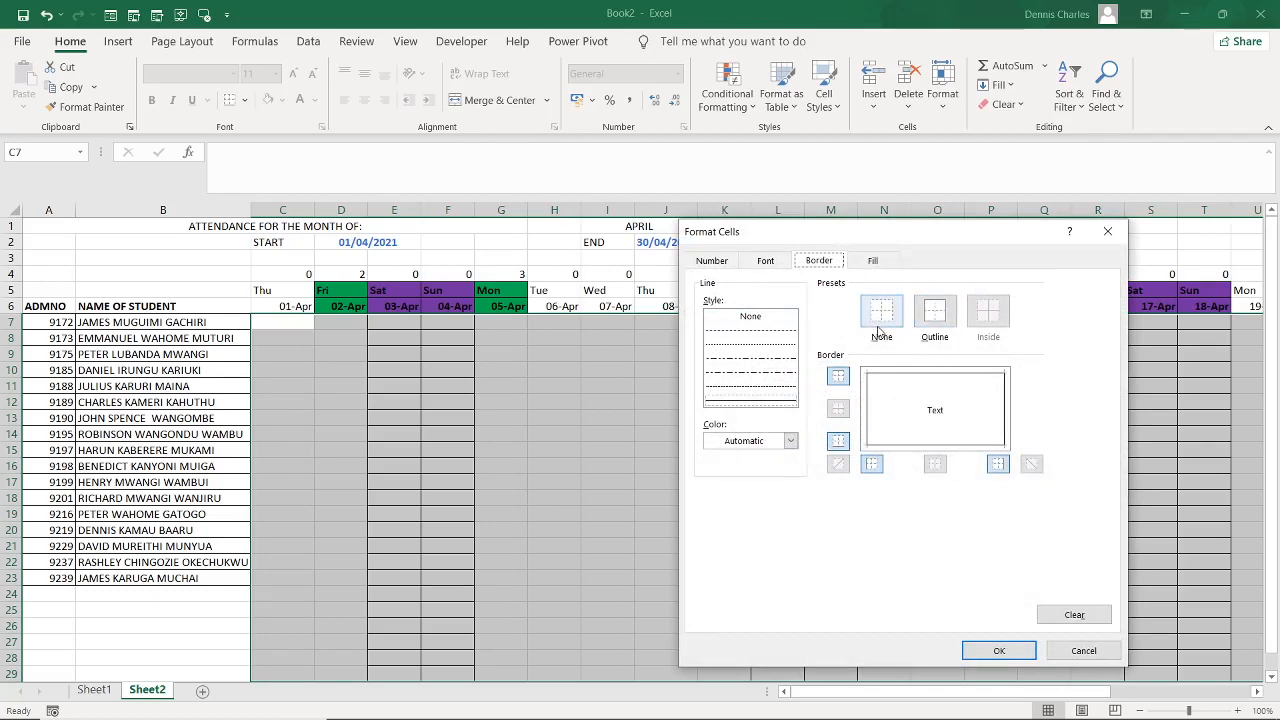
{"action": "left_click", "coordinate": [879, 333]}
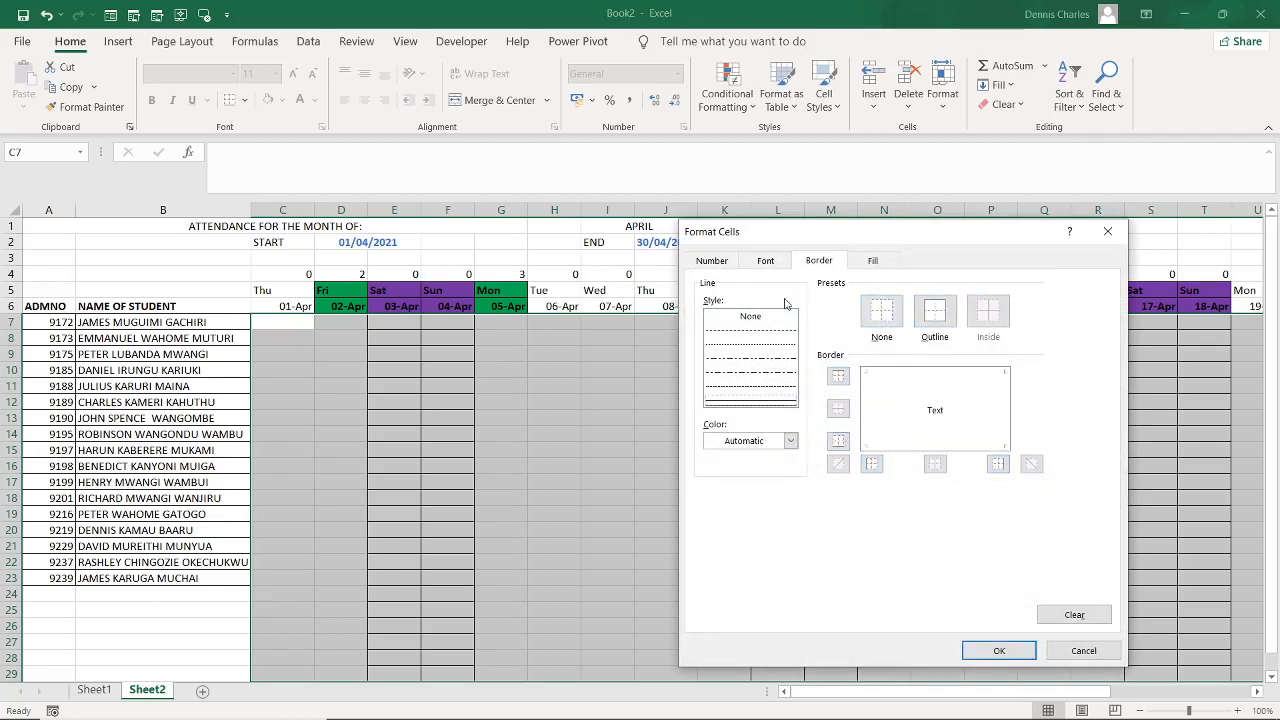
{"action": "left_click", "coordinate": [873, 263]}
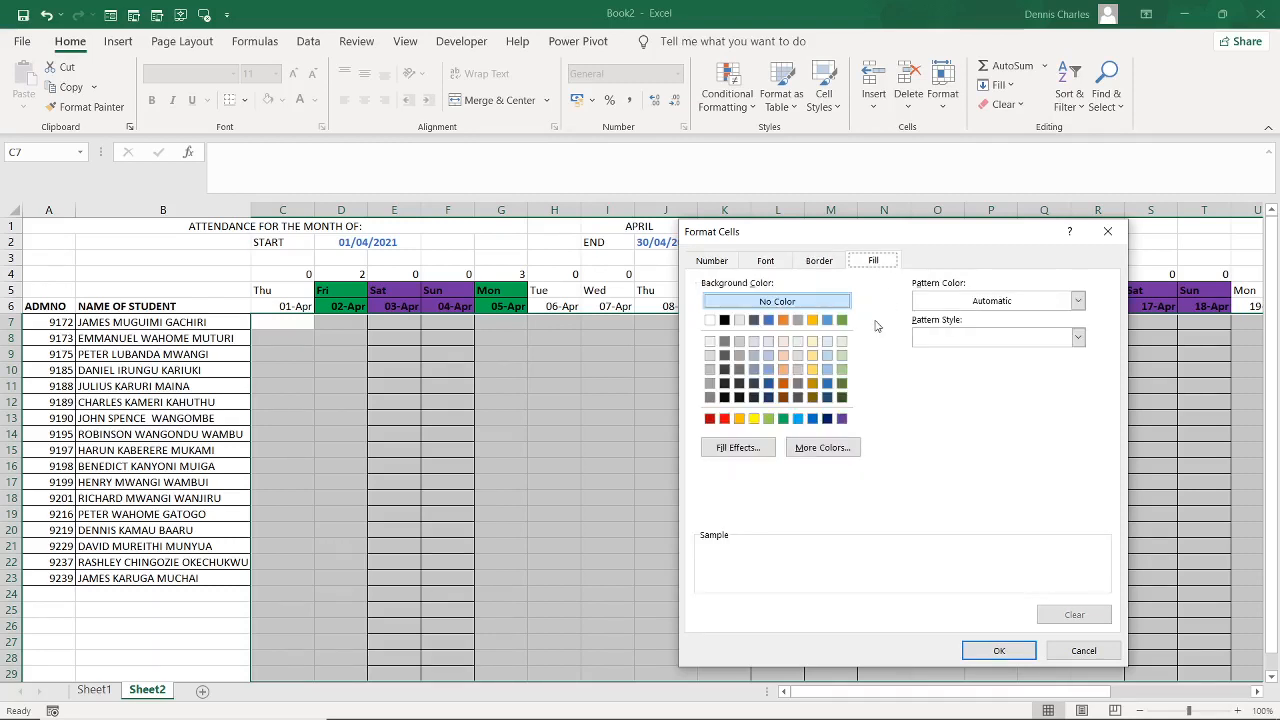
{"action": "left_click", "coordinate": [842, 418]}
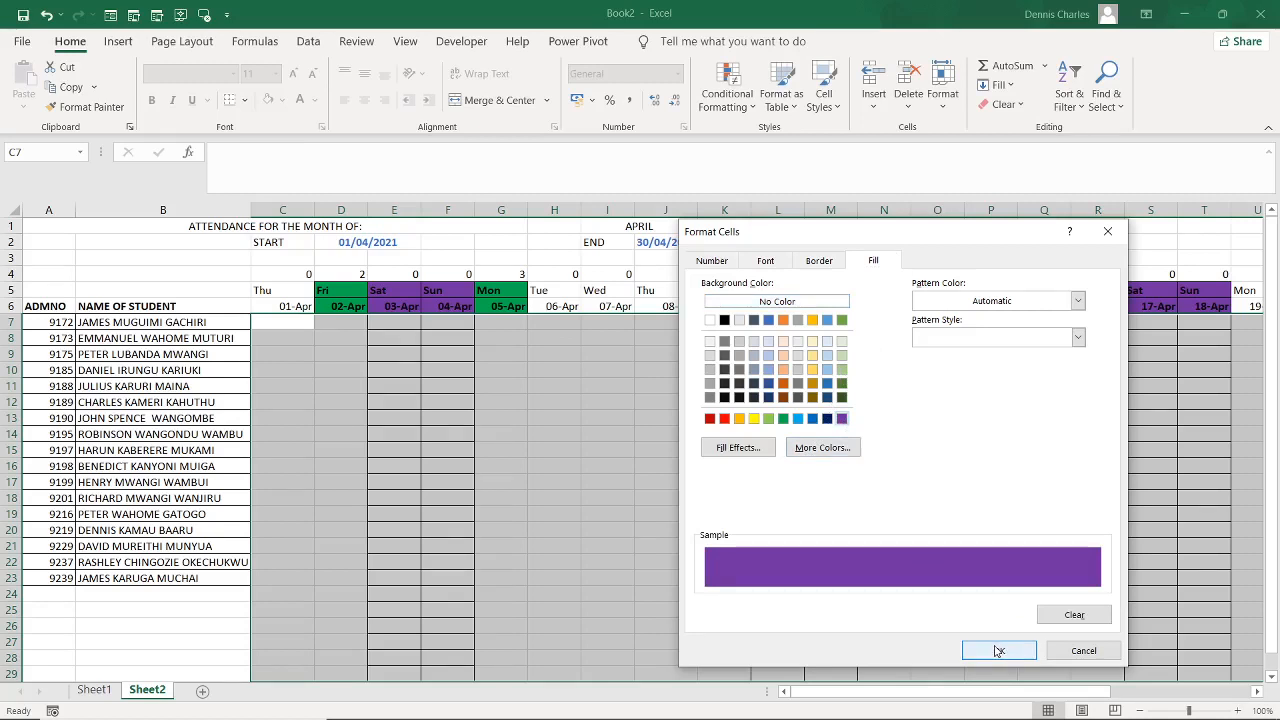
{"action": "left_click", "coordinate": [817, 262]}
{"action": "left_click", "coordinate": [934, 311]}
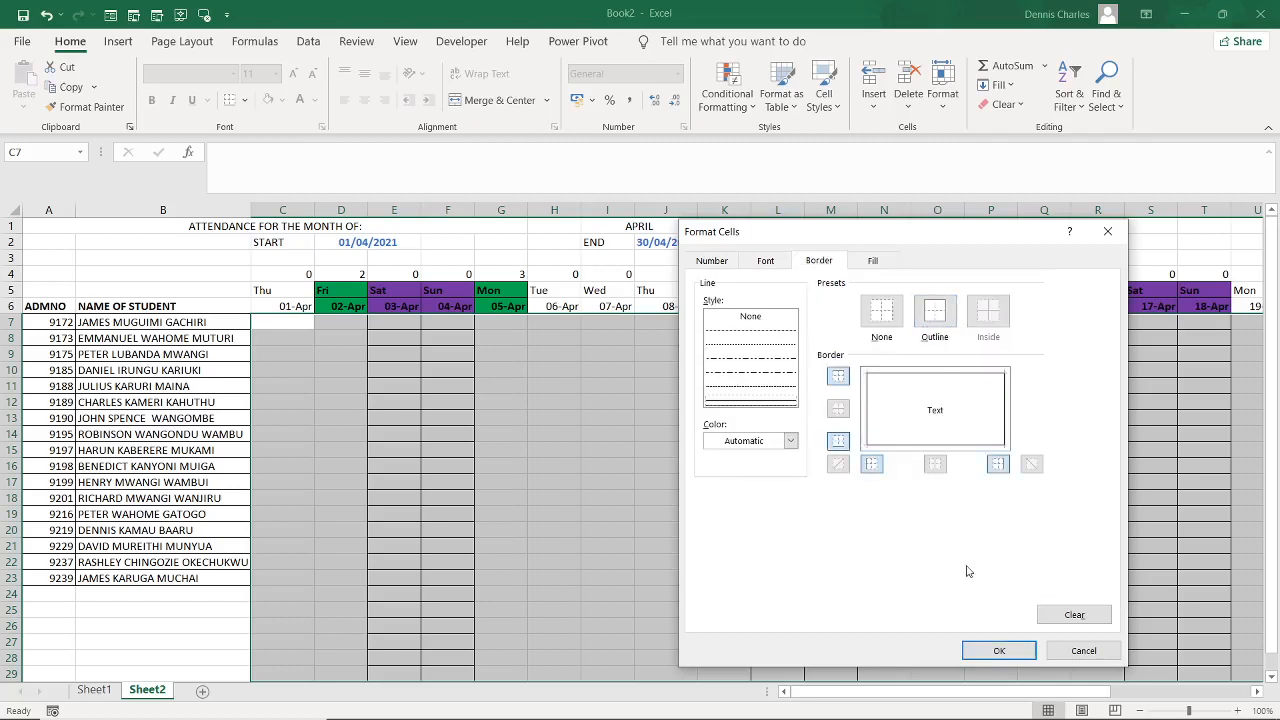
{"action": "left_click", "coordinate": [996, 651]}
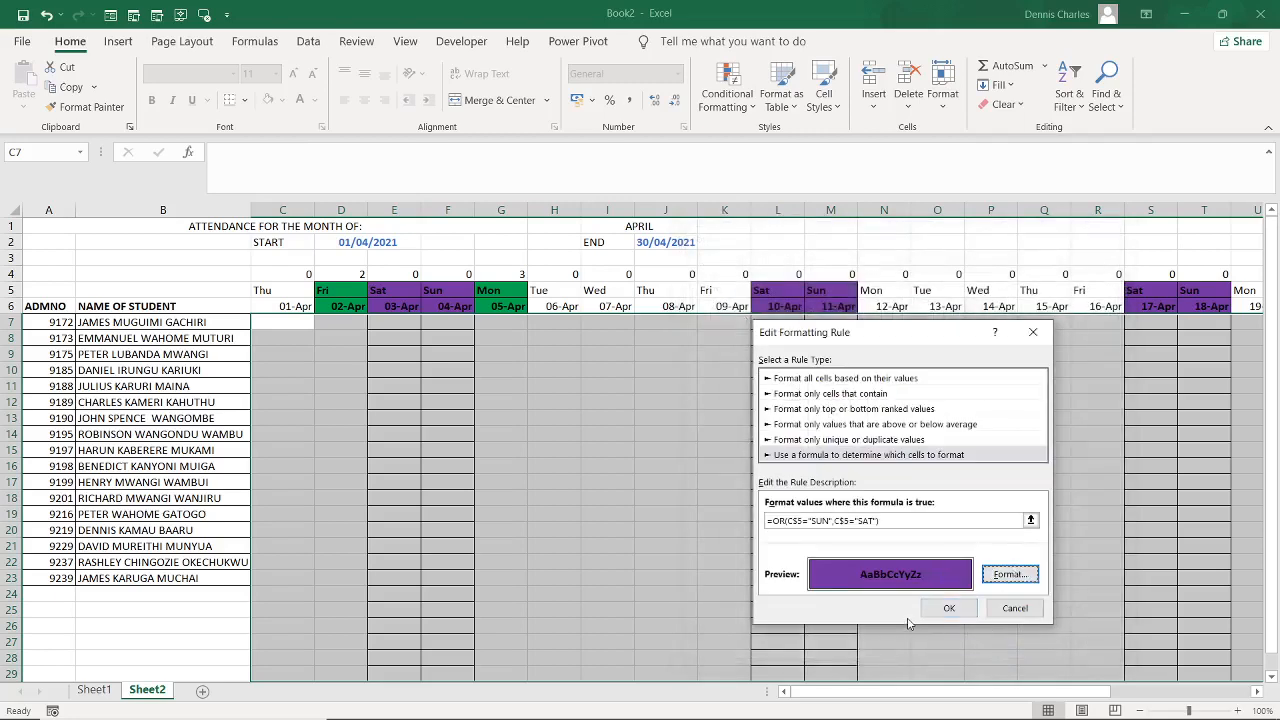
{"action": "left_click", "coordinate": [946, 608]}
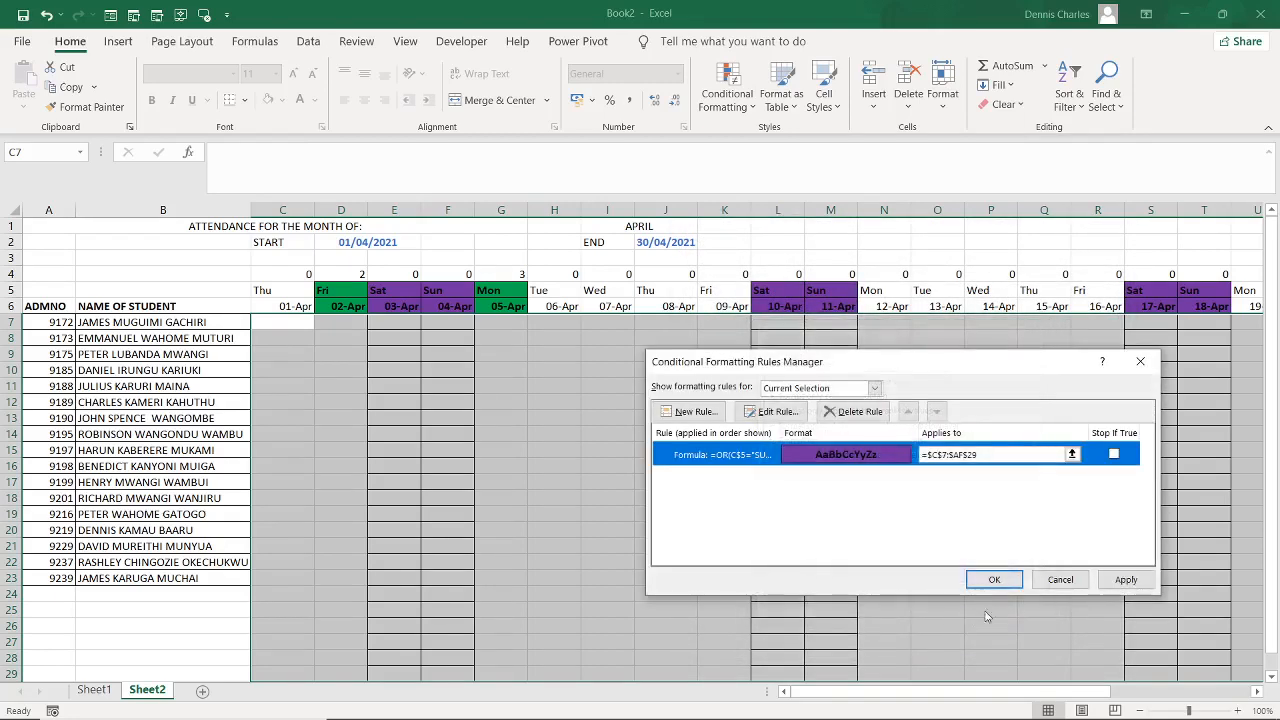
{"action": "left_click", "coordinate": [1126, 580]}
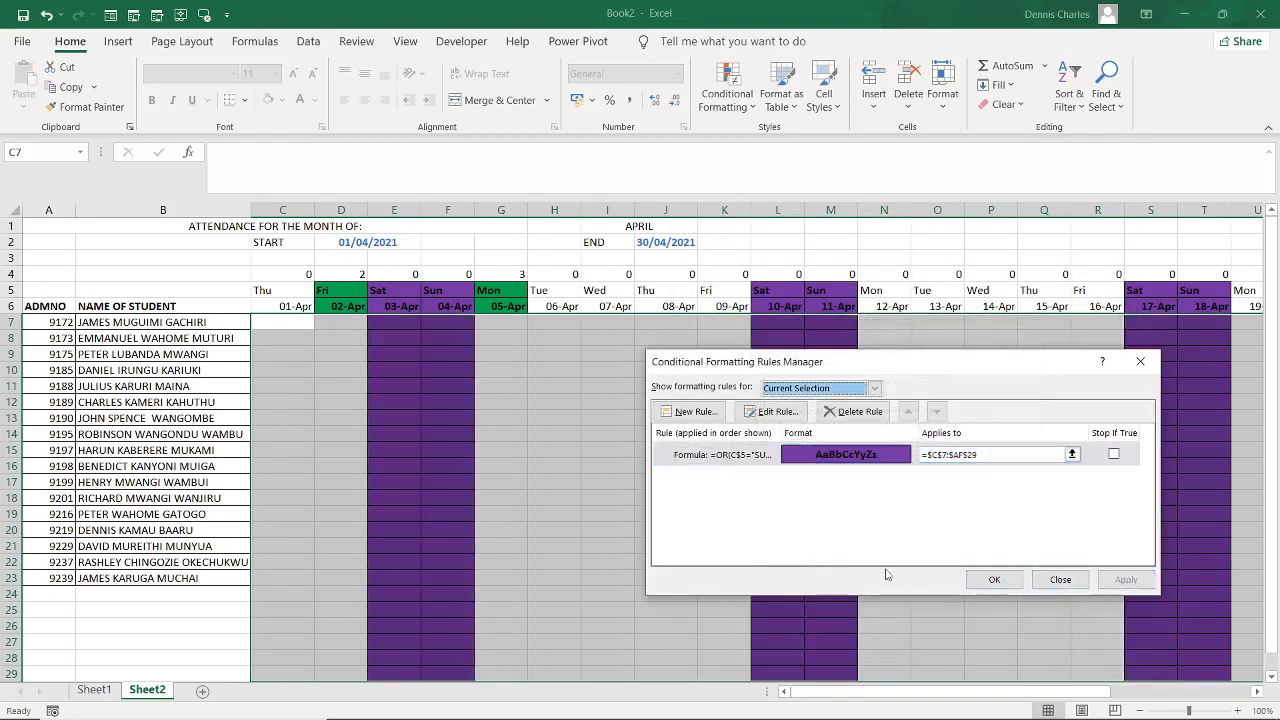
{"action": "left_click", "coordinate": [1003, 586]}
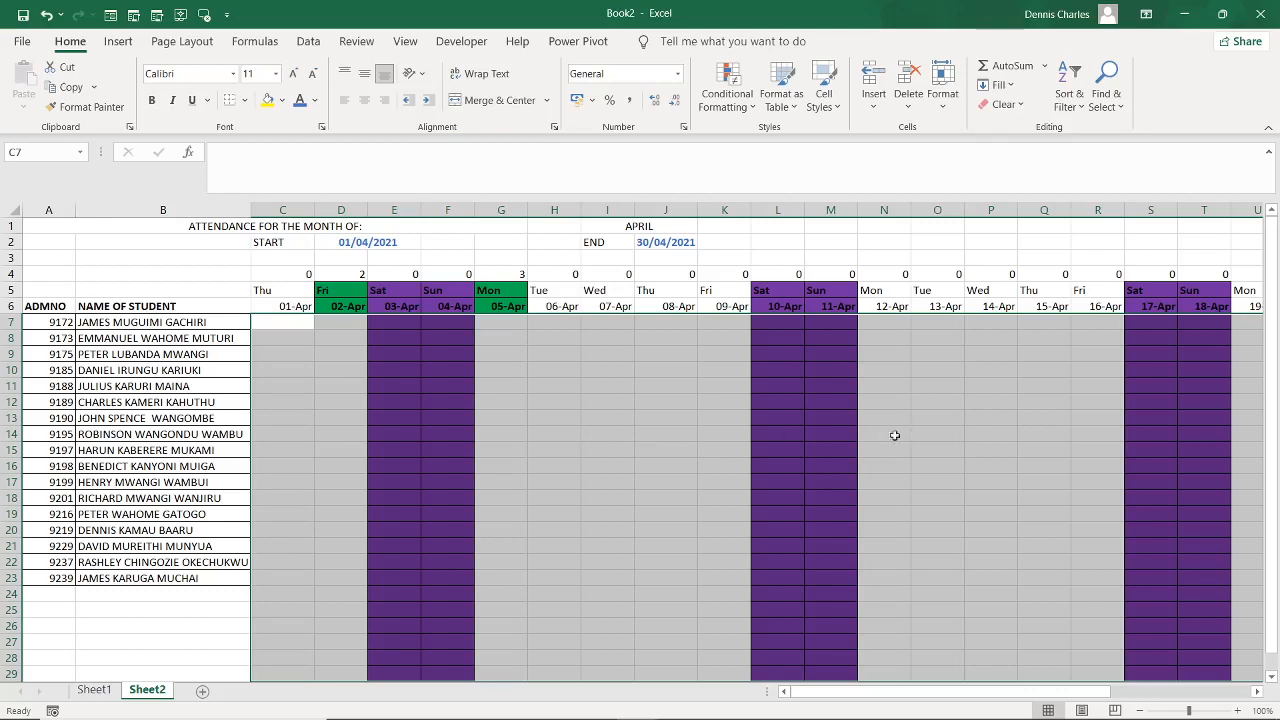
Add a second formula-based conditional formatting rule for the attendance cells with the holiday condition =COUNTIF(HOLIDAYS,C$6)
{"action": "left_click", "coordinate": [728, 98]}
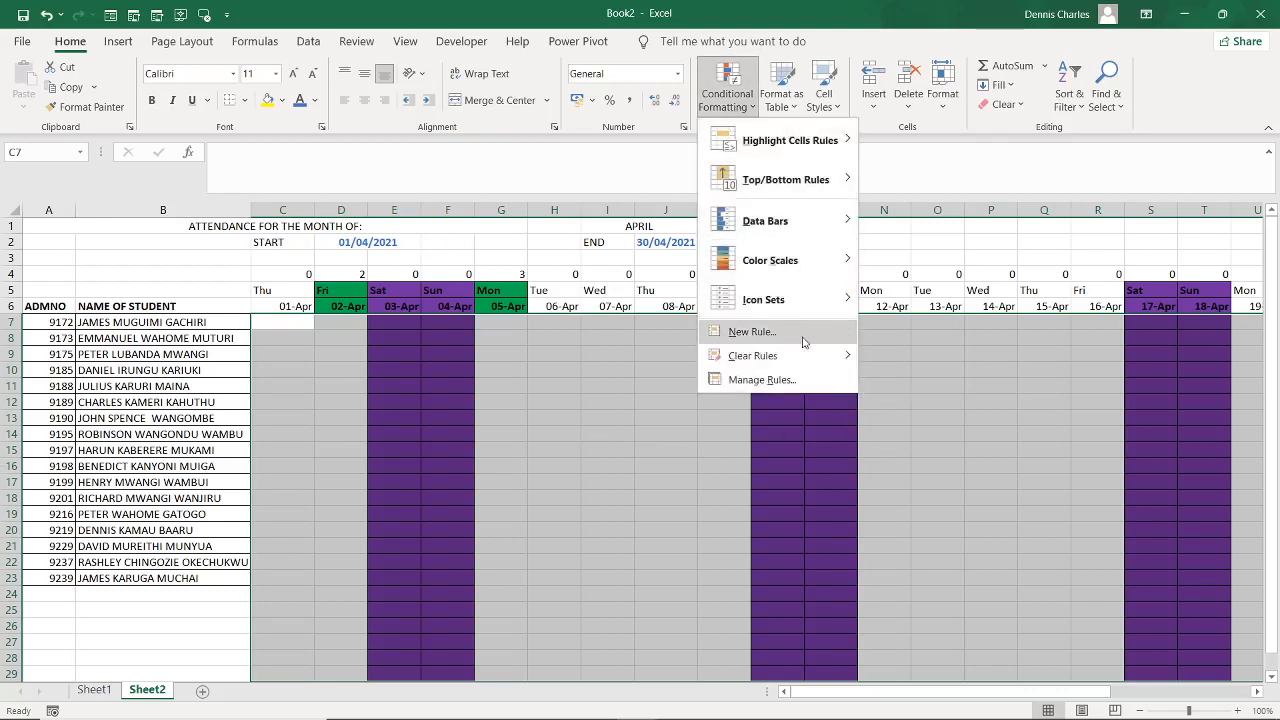
{"action": "left_click", "coordinate": [762, 380]}
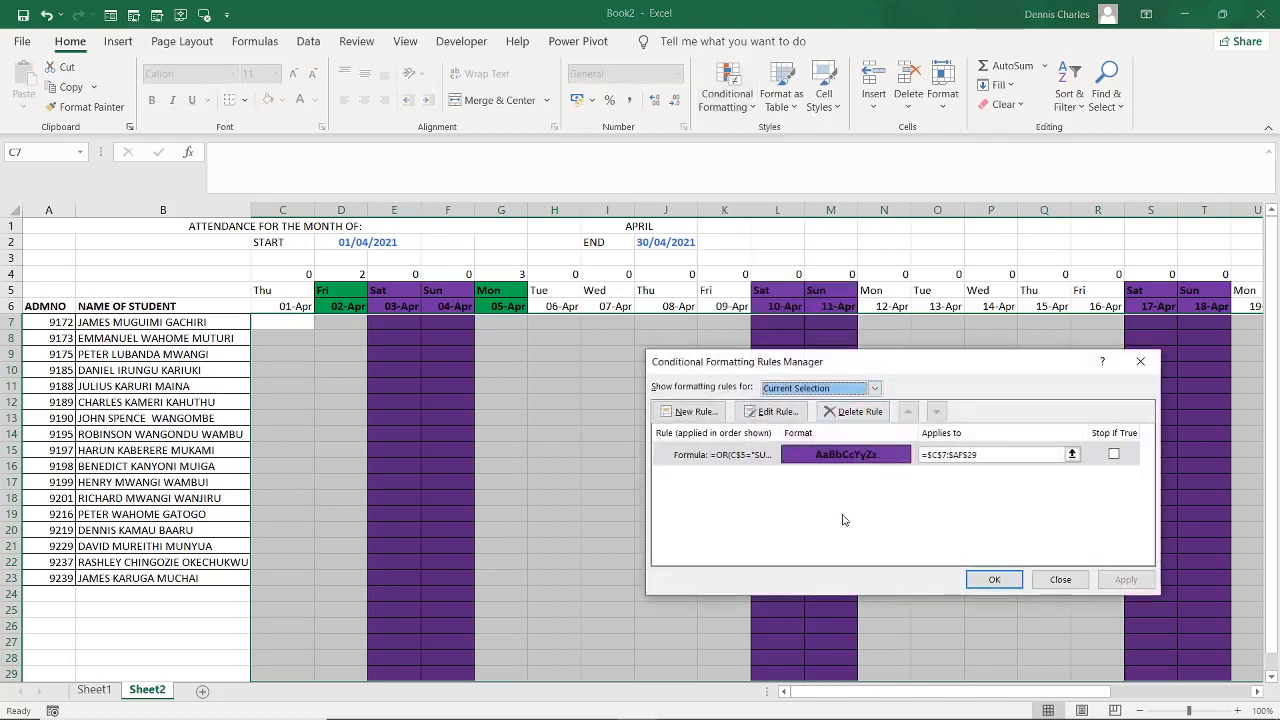
{"action": "left_click", "coordinate": [692, 411]}
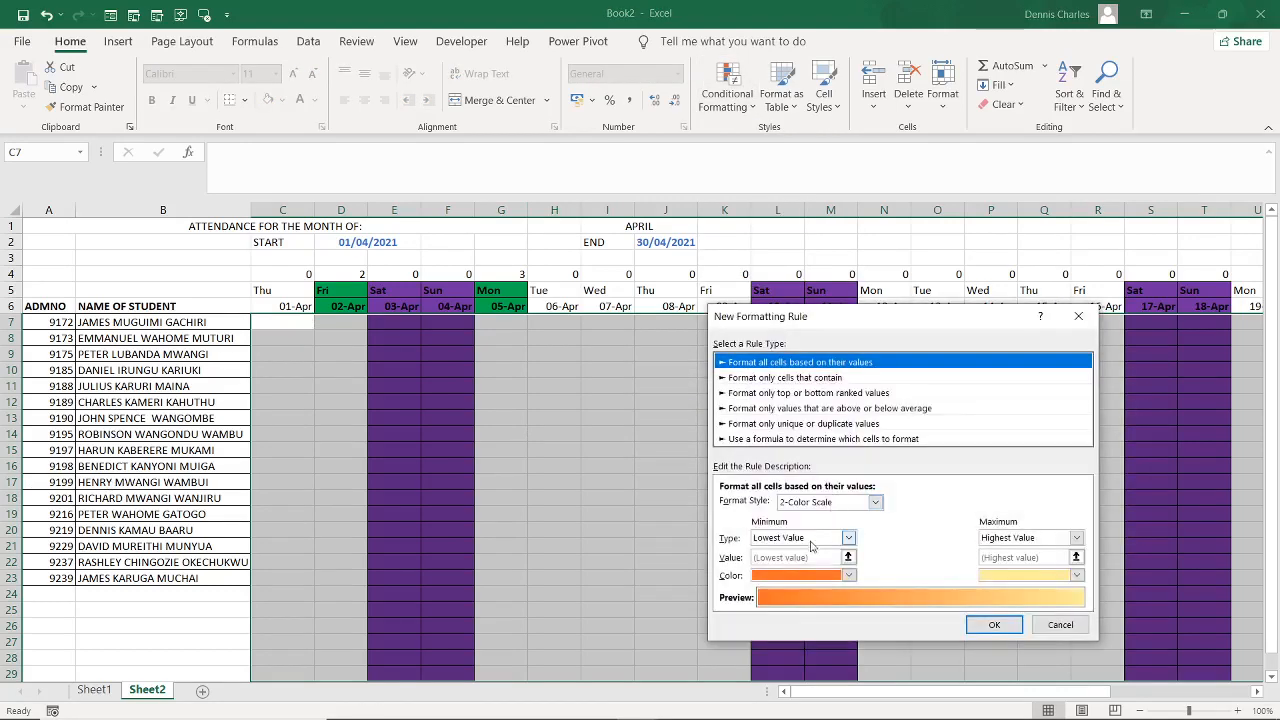
{"action": "left_click", "coordinate": [779, 439]}
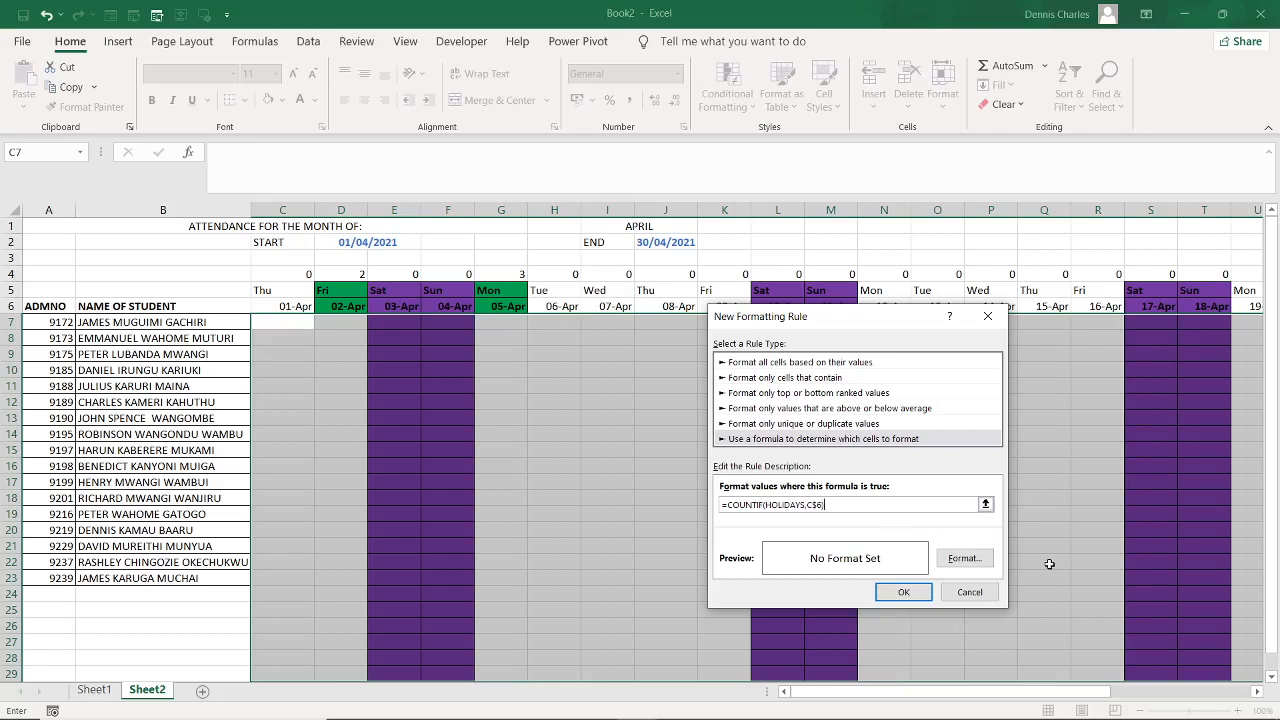
Format the holiday rule with an outline border and a green fill, and apply it to the attendance cells
{"action": "left_click", "coordinate": [964, 558]}
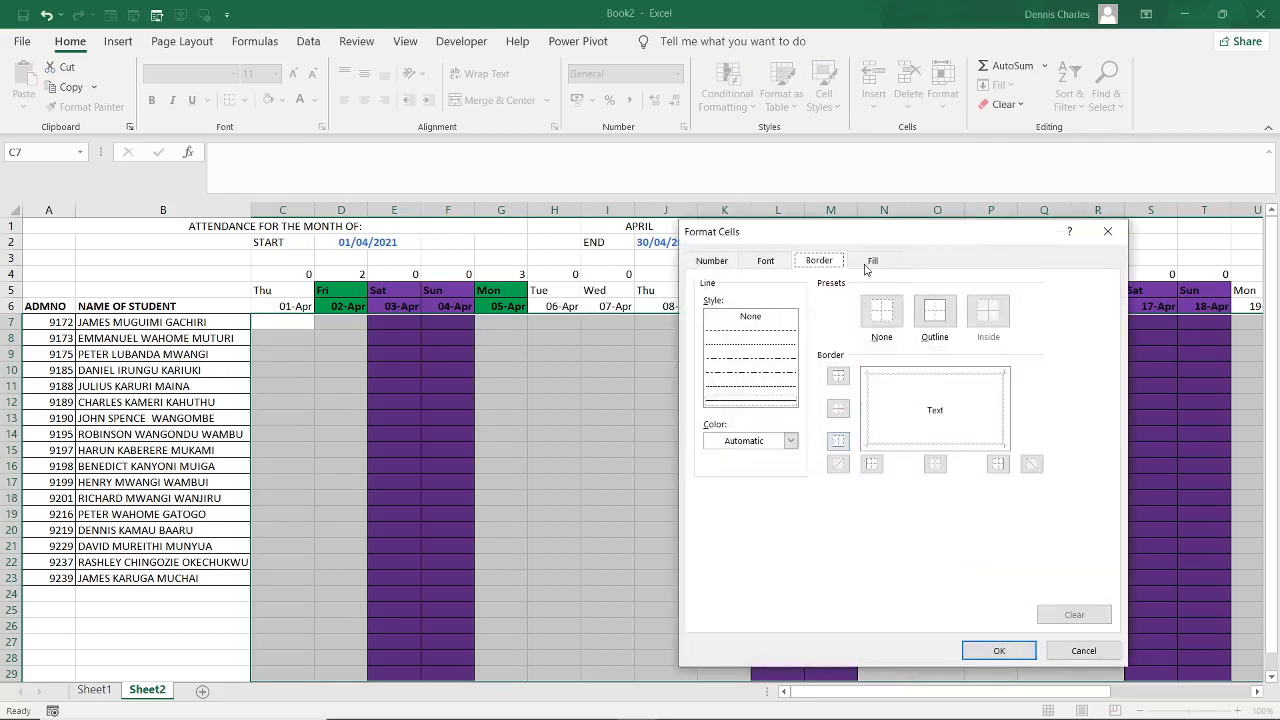
{"action": "left_click", "coordinate": [934, 315]}
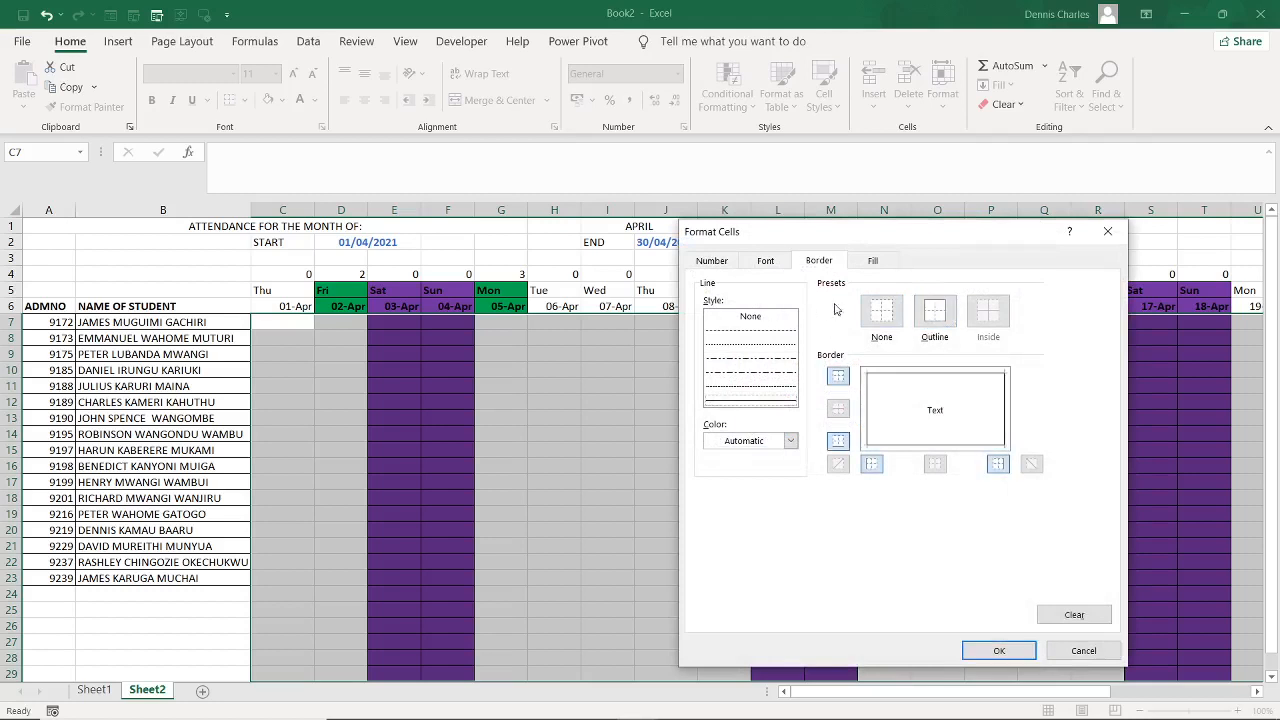
{"action": "left_click", "coordinate": [882, 264]}
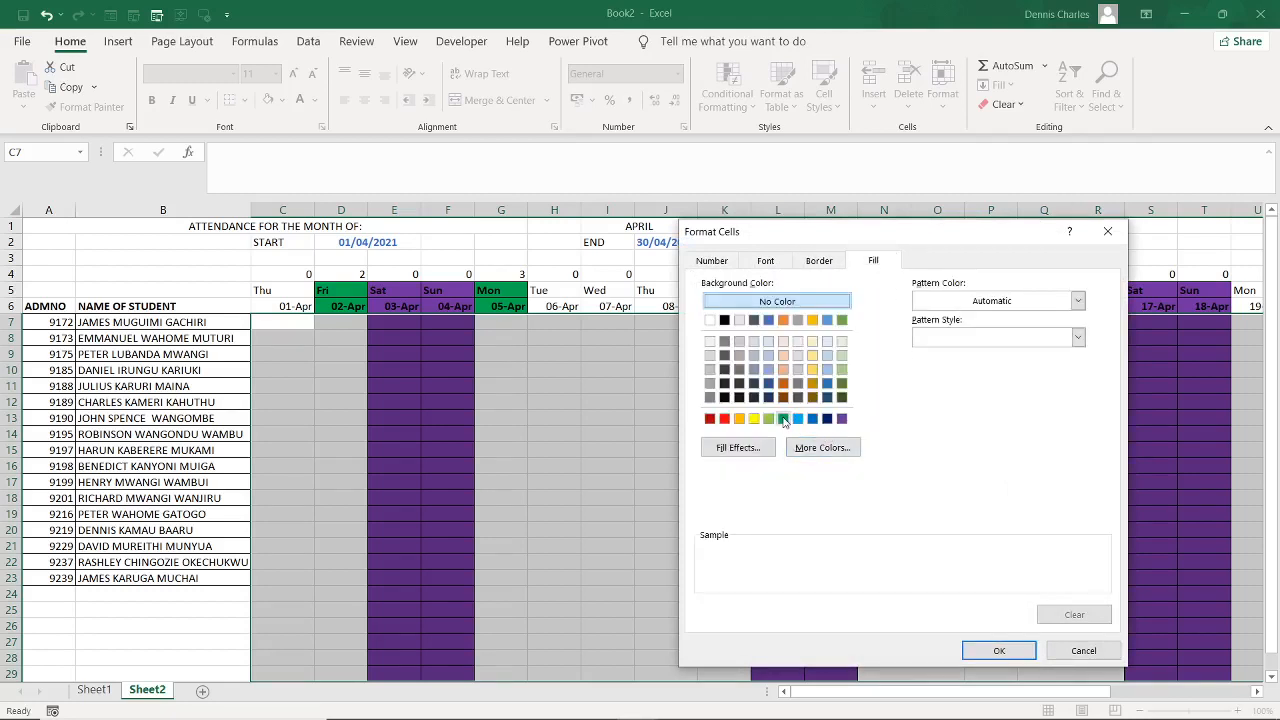
{"action": "left_click", "coordinate": [783, 419]}
{"action": "left_click", "coordinate": [999, 650]}
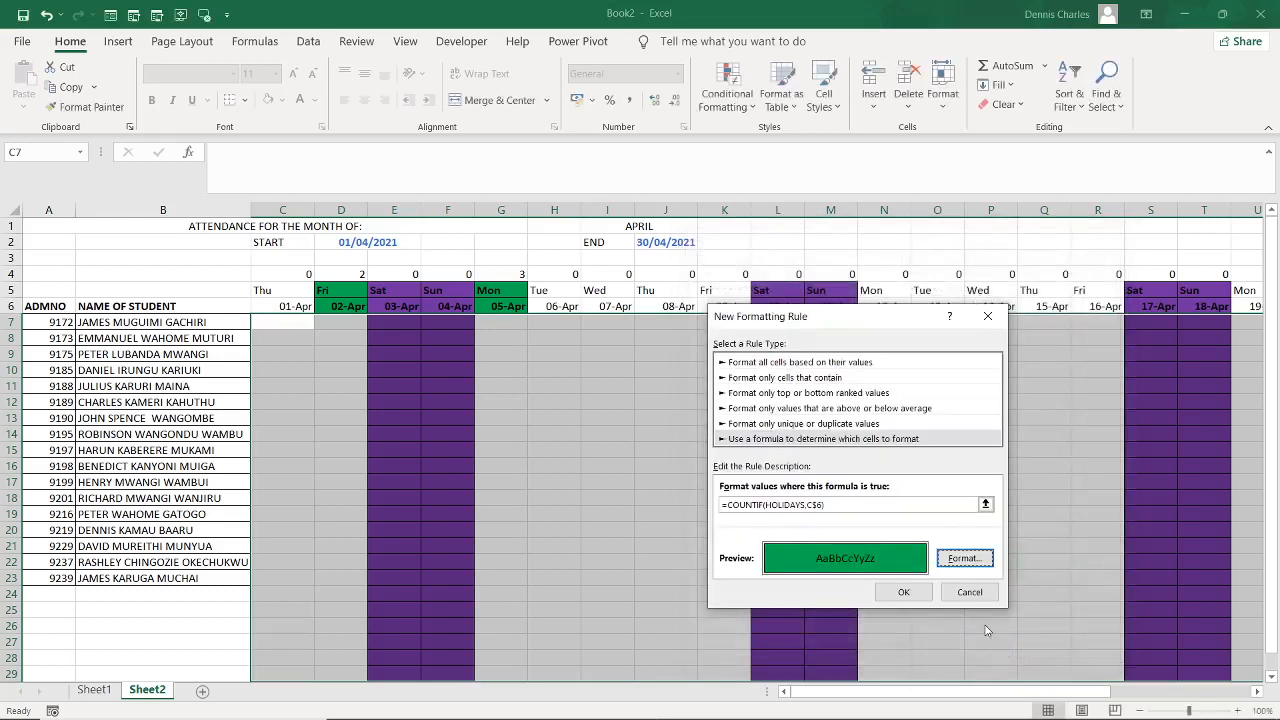
{"action": "left_click", "coordinate": [912, 594]}
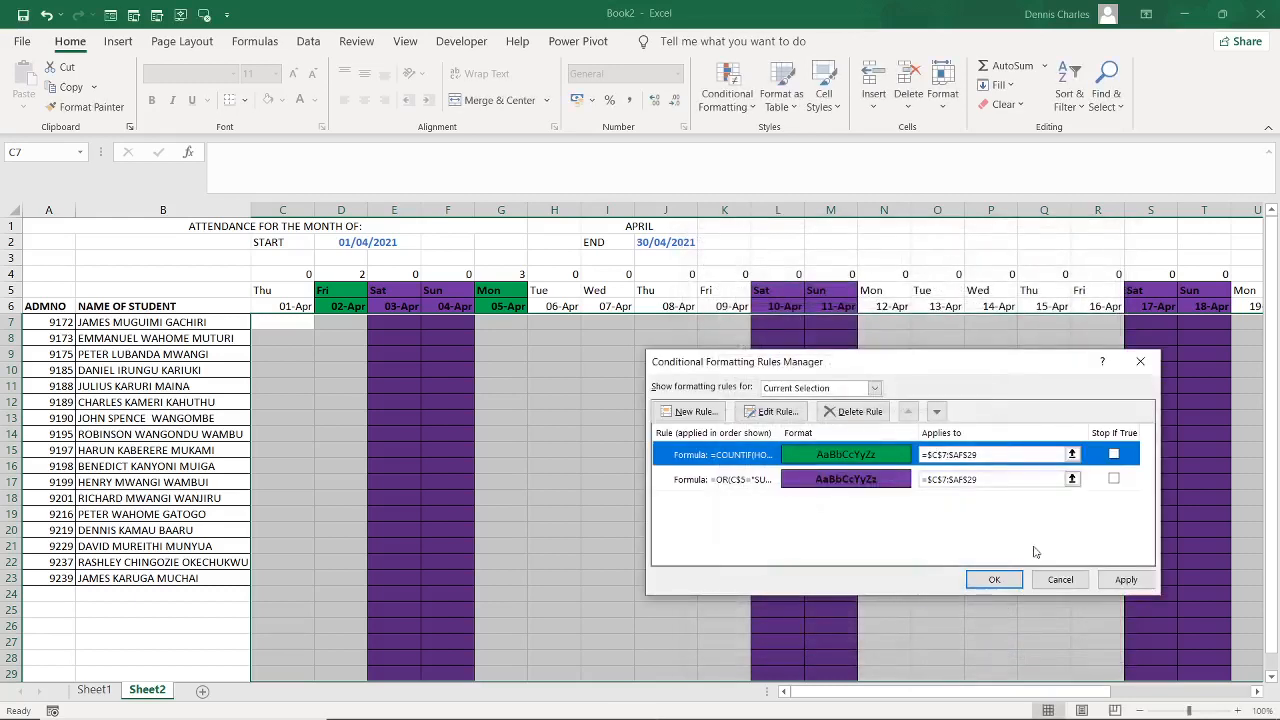
{"action": "left_click", "coordinate": [1126, 580]}
{"action": "left_click", "coordinate": [992, 585]}
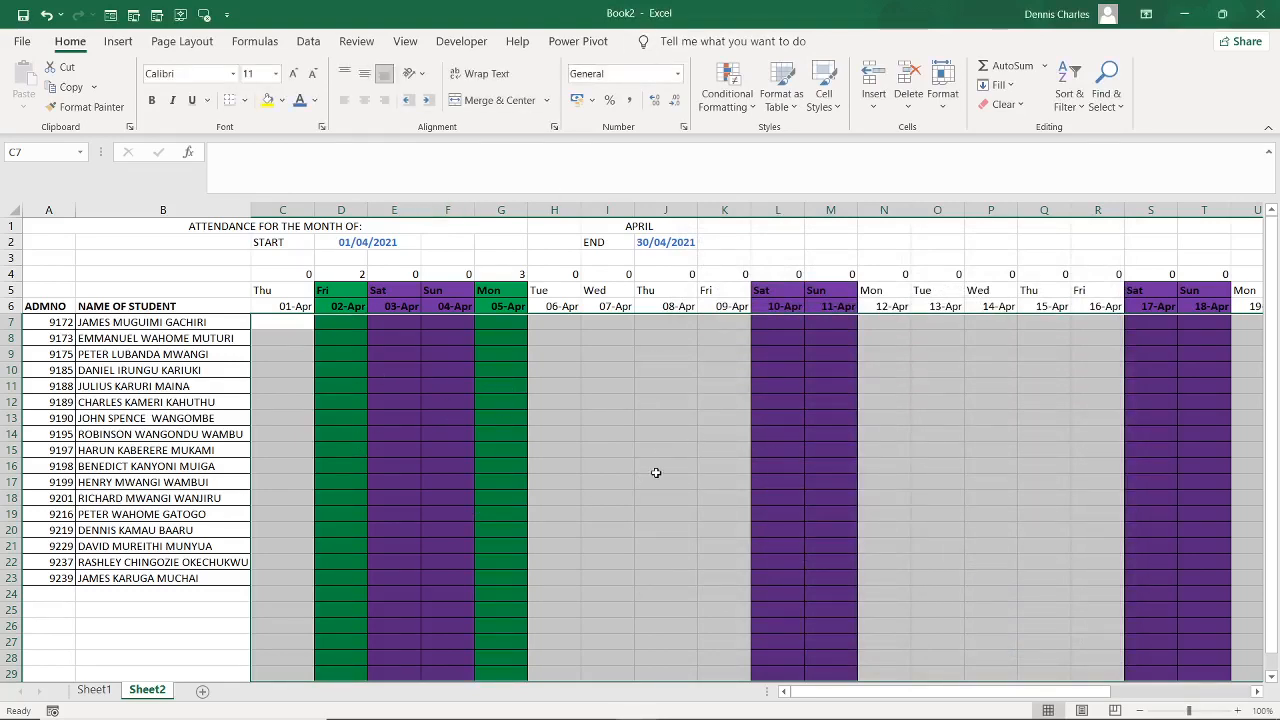
Examine how far down the attendance sheet the weekend and holiday highlighting extends
{"action": "left_click", "coordinate": [655, 472]}
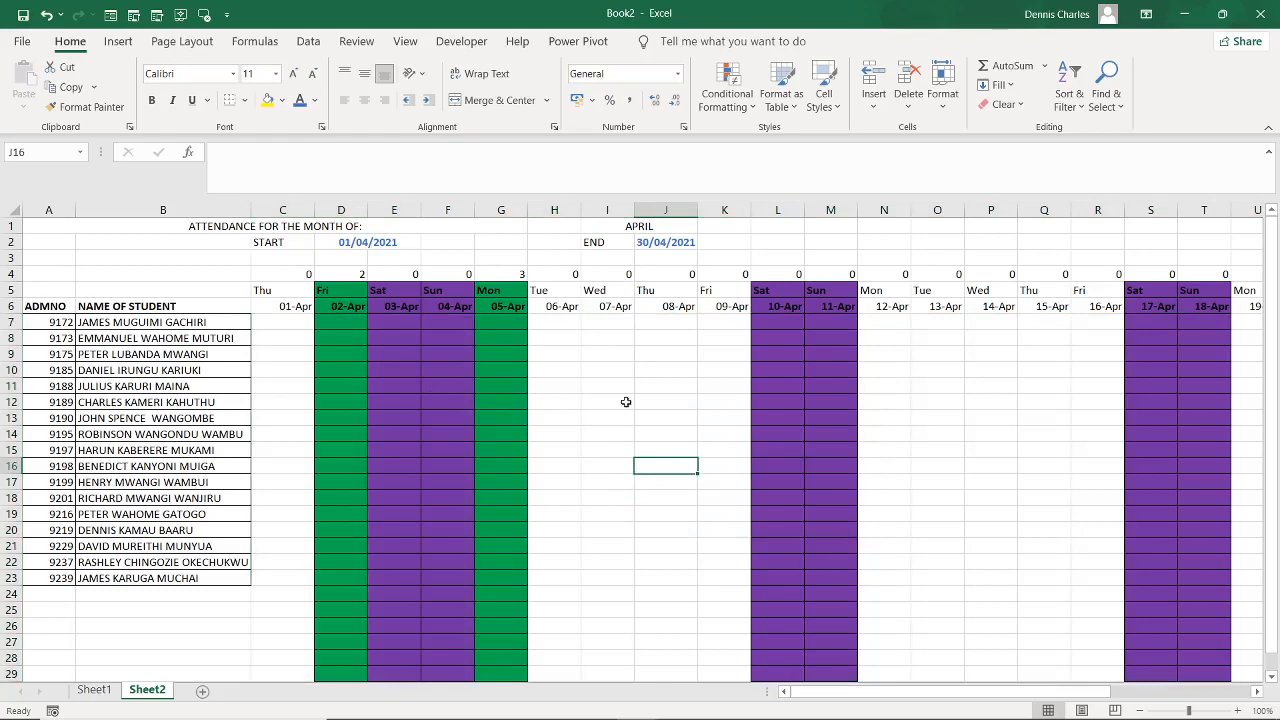
{"action": "scroll", "coordinate": [649, 457], "scroll_direction": "down", "scroll_amount": 4}
{"action": "scroll", "coordinate": [649, 457], "scroll_direction": "up", "scroll_amount": 4}
{"action": "scroll", "coordinate": [627, 452], "scroll_direction": "down", "scroll_amount": 5}
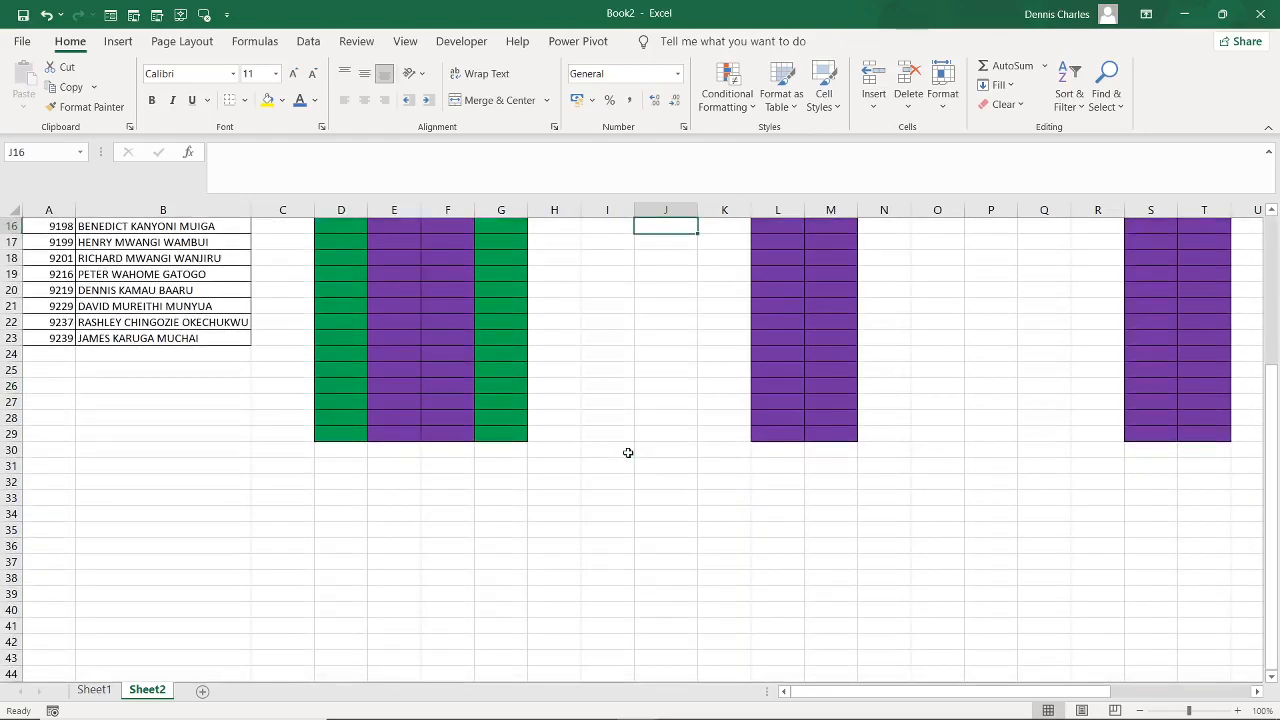
{"action": "scroll", "coordinate": [608, 449], "scroll_direction": "up", "scroll_amount": 5}
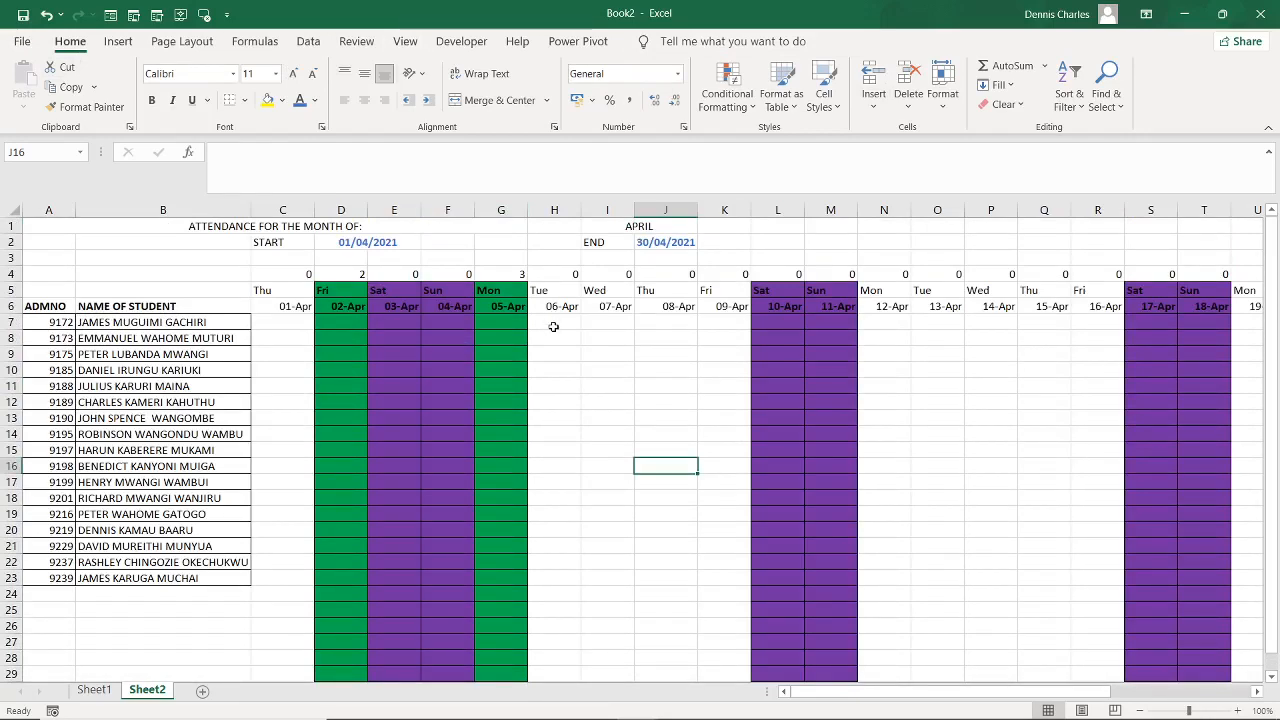
{"action": "scroll", "coordinate": [579, 339], "scroll_direction": "down", "scroll_amount": 3}
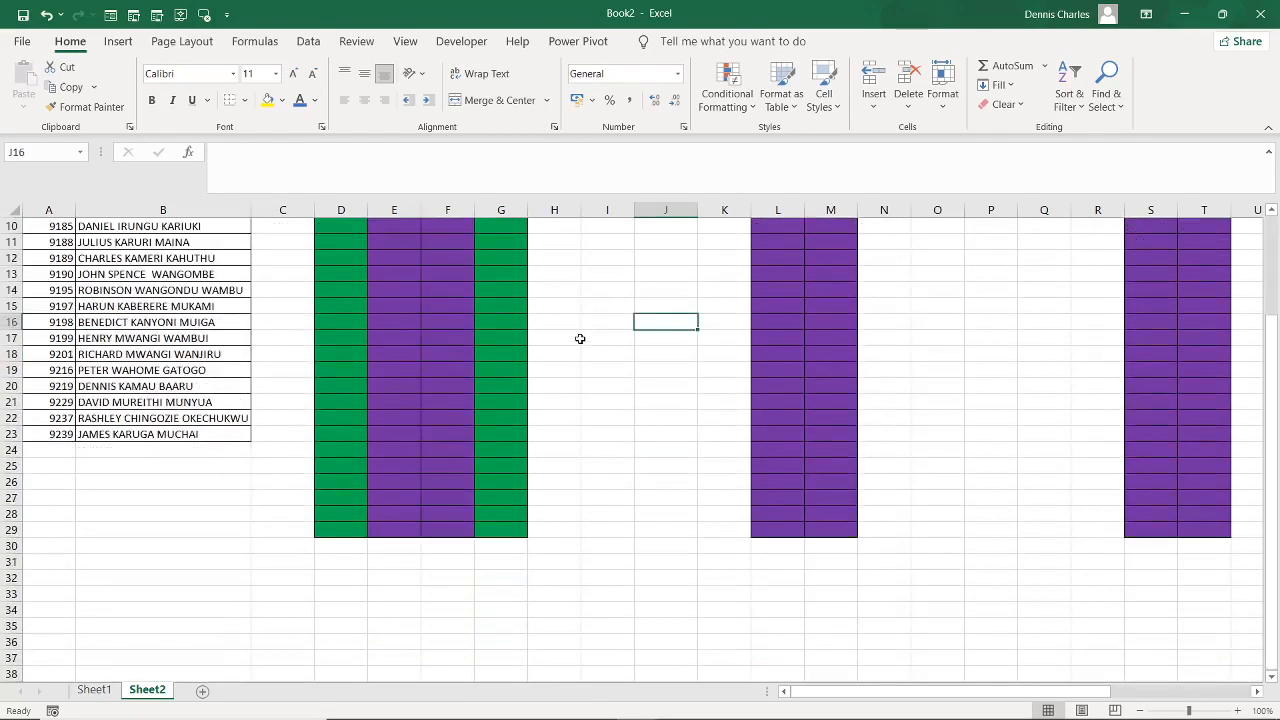
{"action": "scroll", "coordinate": [576, 376], "scroll_direction": "up", "scroll_amount": 3}
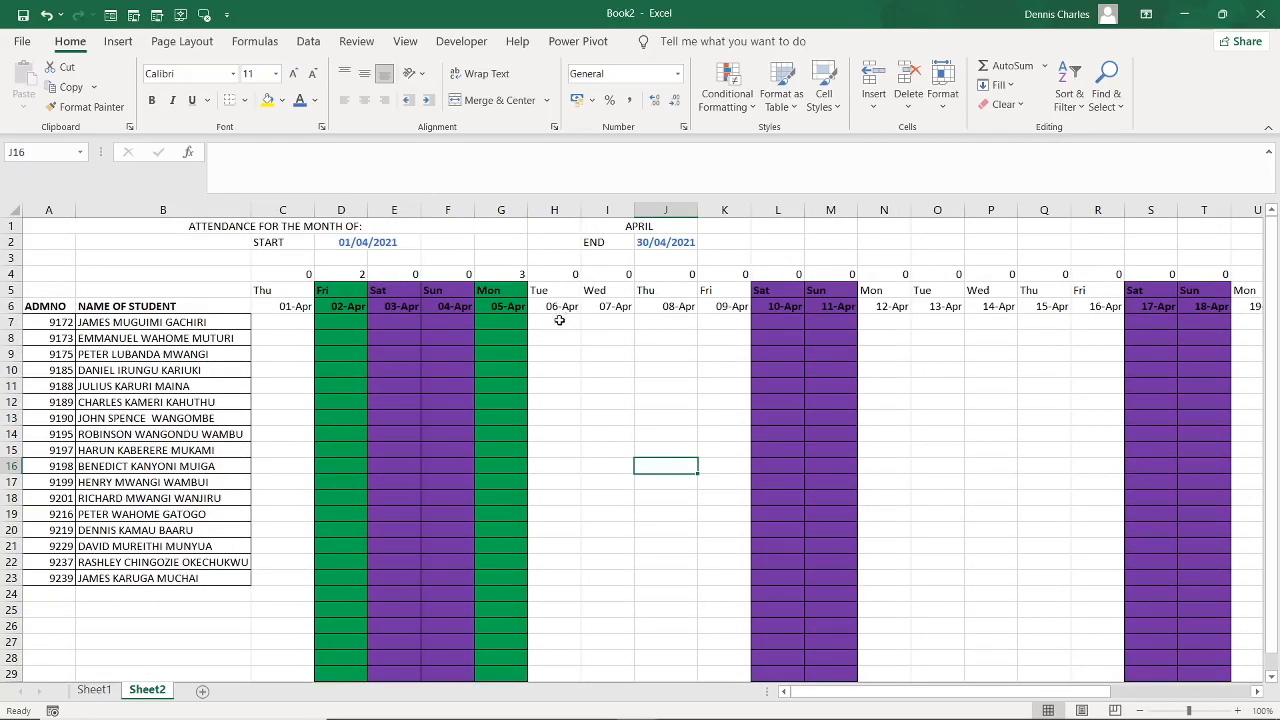
Enter sample attendance marks for 06-Apr: H in H9 and A in H11, H19 and H23
{"action": "left_click", "coordinate": [557, 322]}
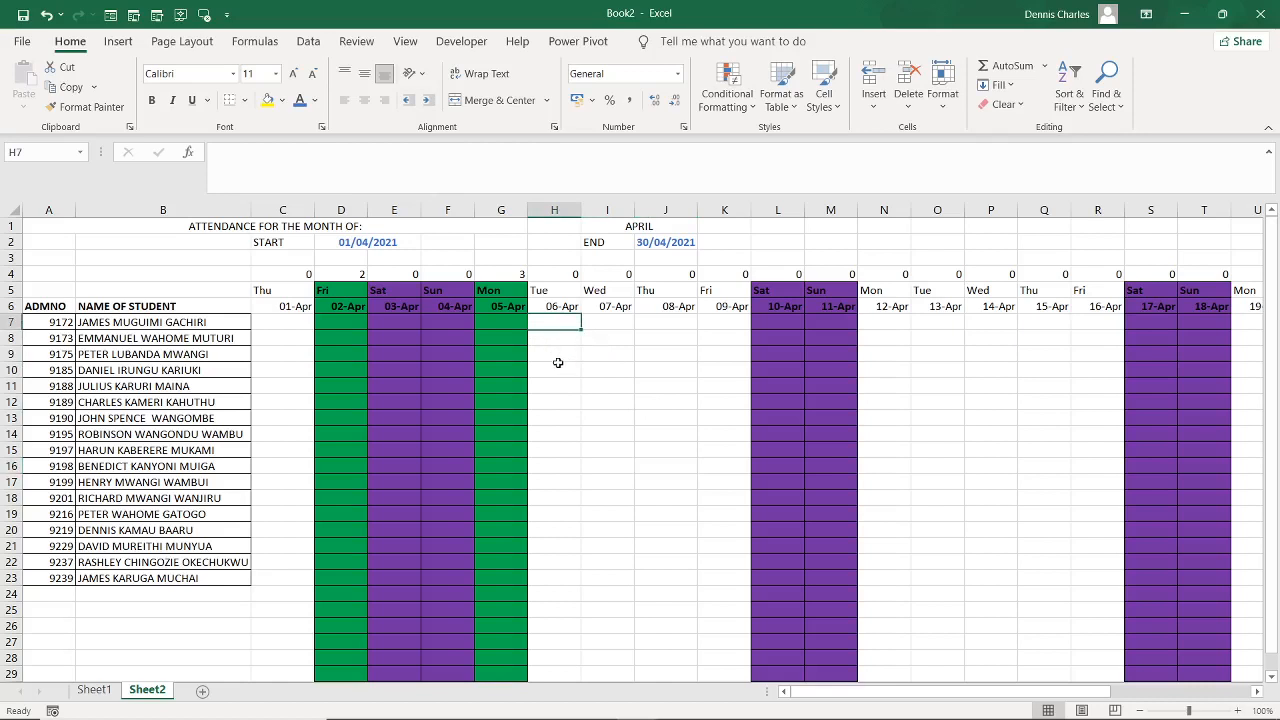
{"action": "left_click", "coordinate": [557, 356]}
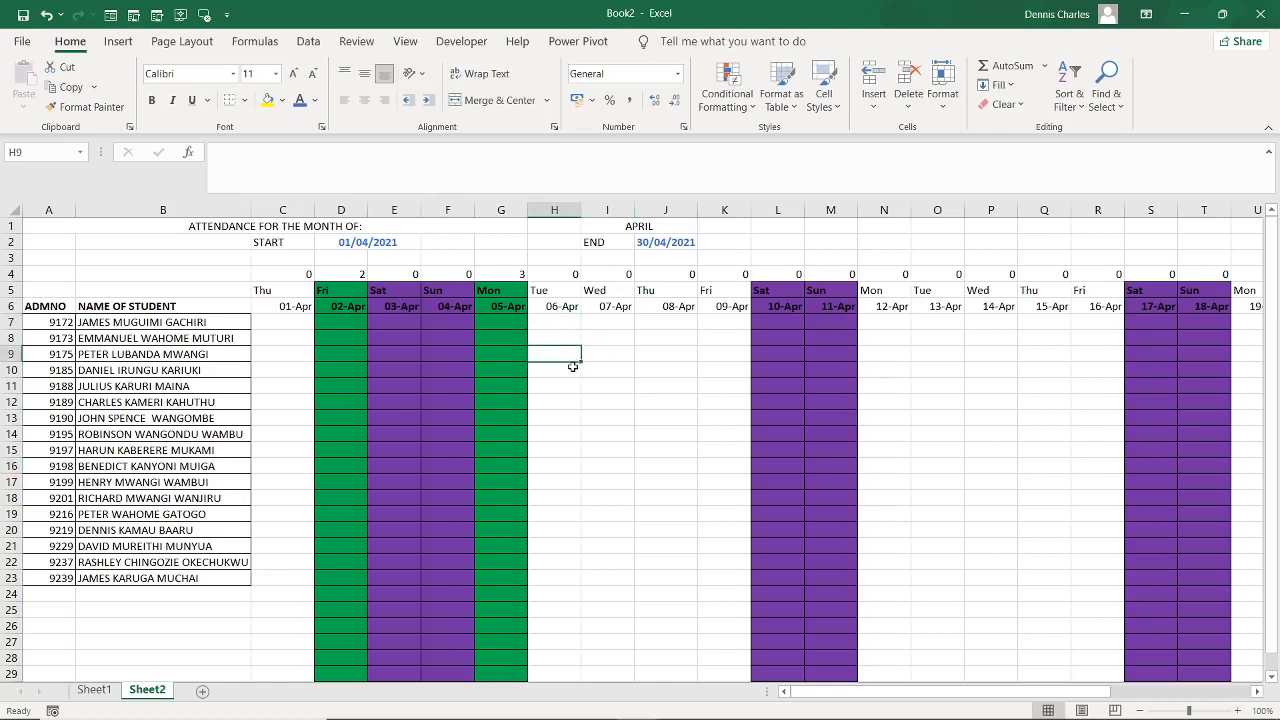
{"action": "type", "text": "H"}
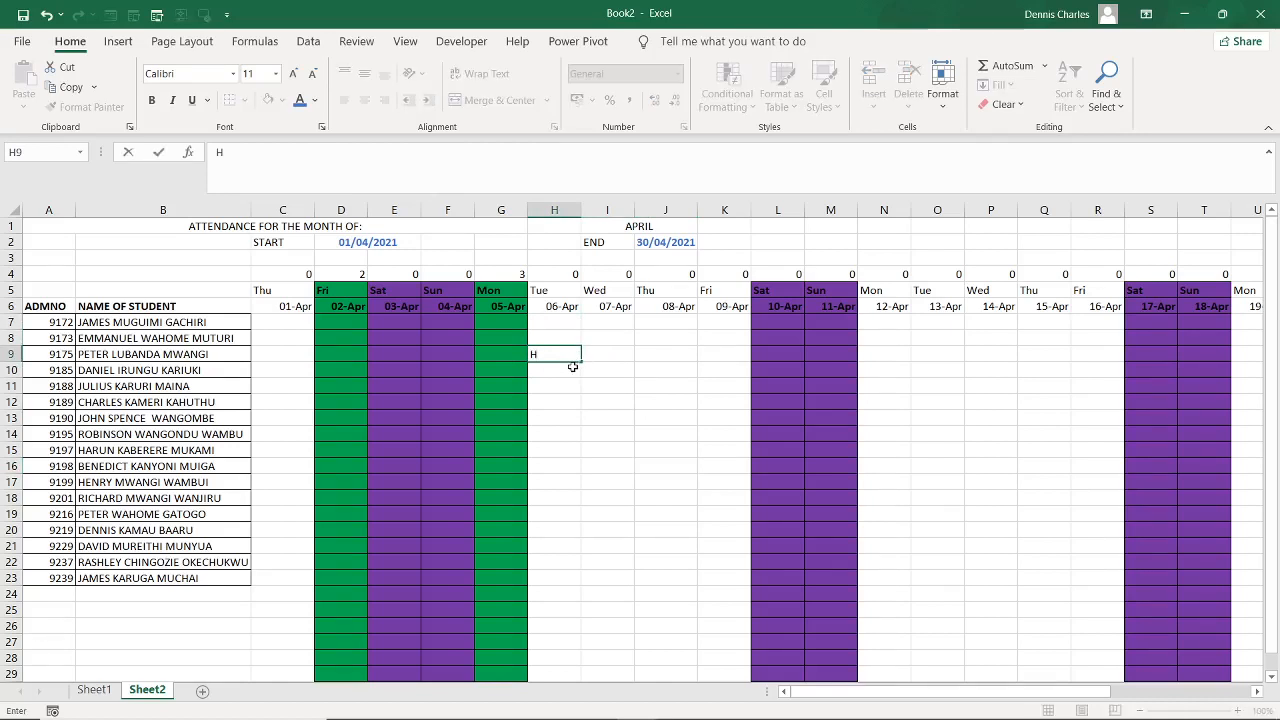
{"action": "left_click", "coordinate": [570, 388]}
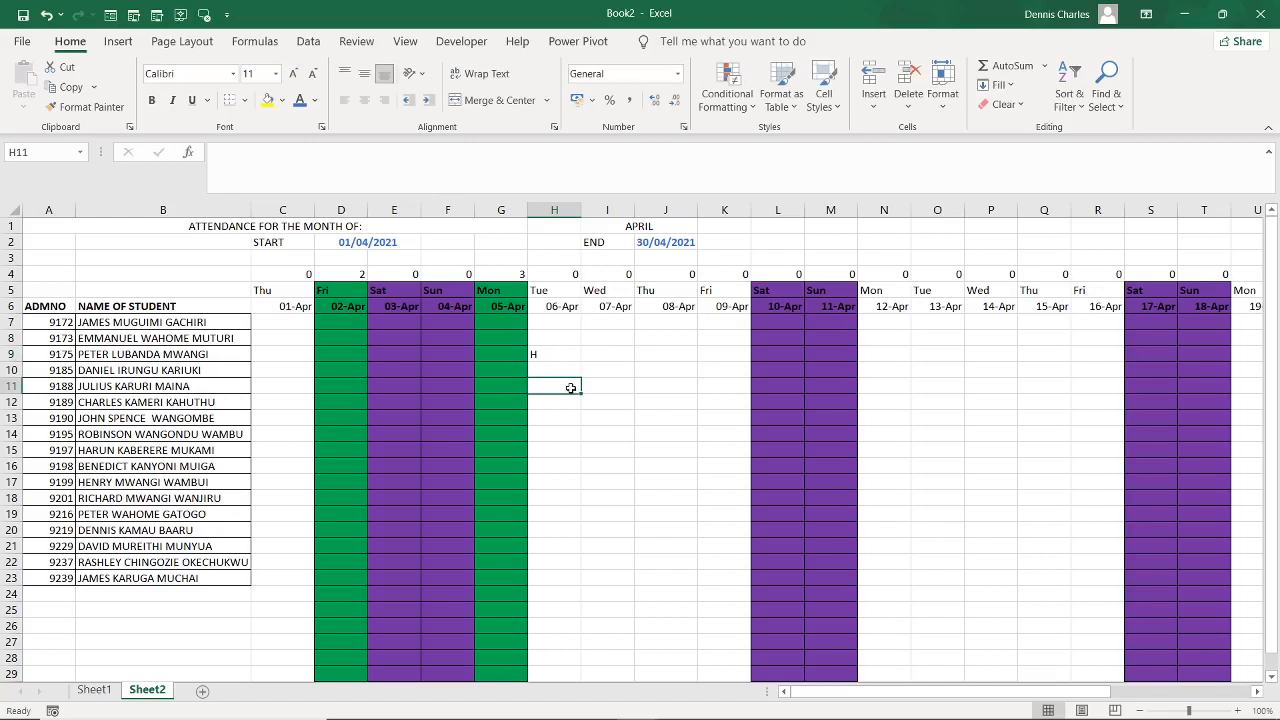
{"action": "type", "text": "A"}
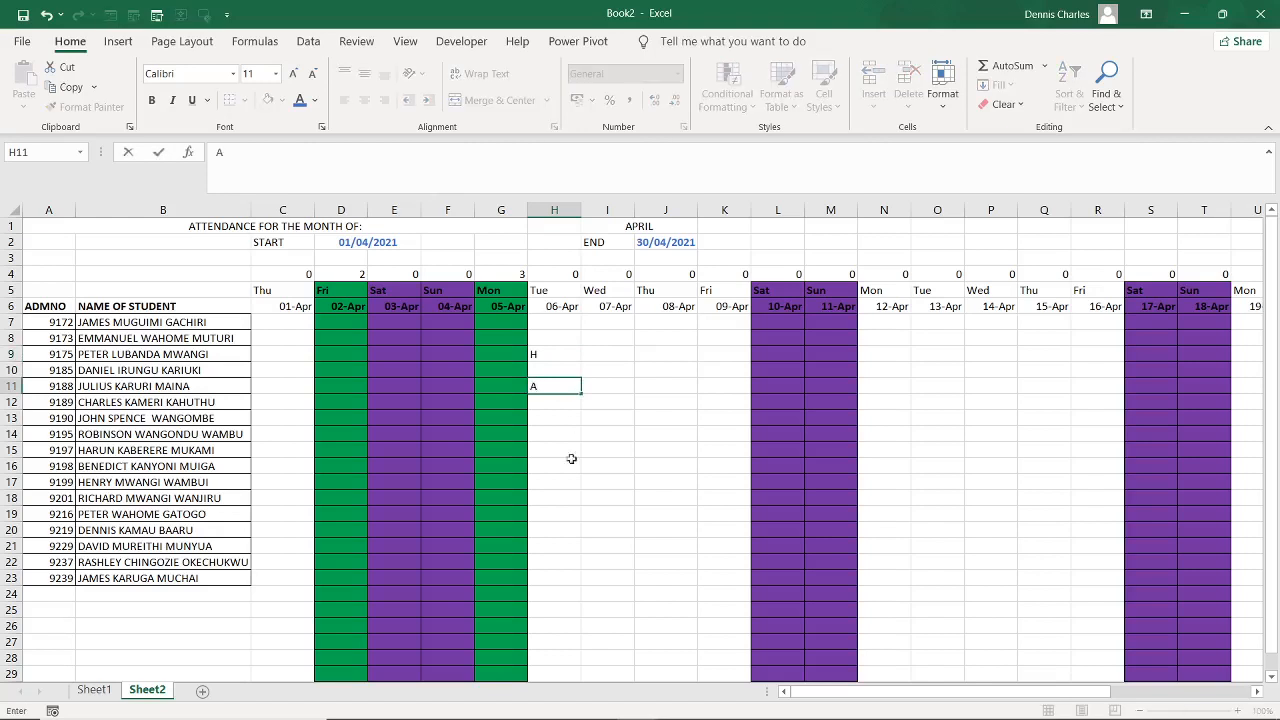
{"action": "left_click", "coordinate": [551, 514]}
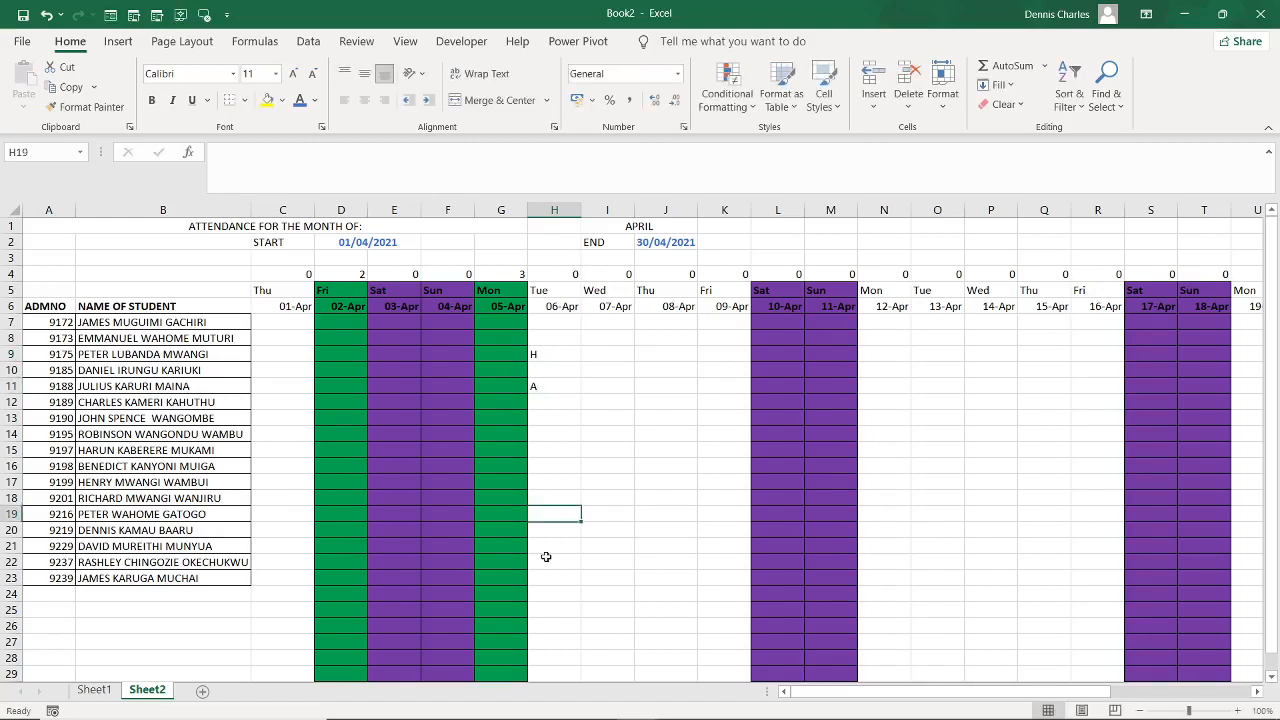
{"action": "type", "text": "A"}
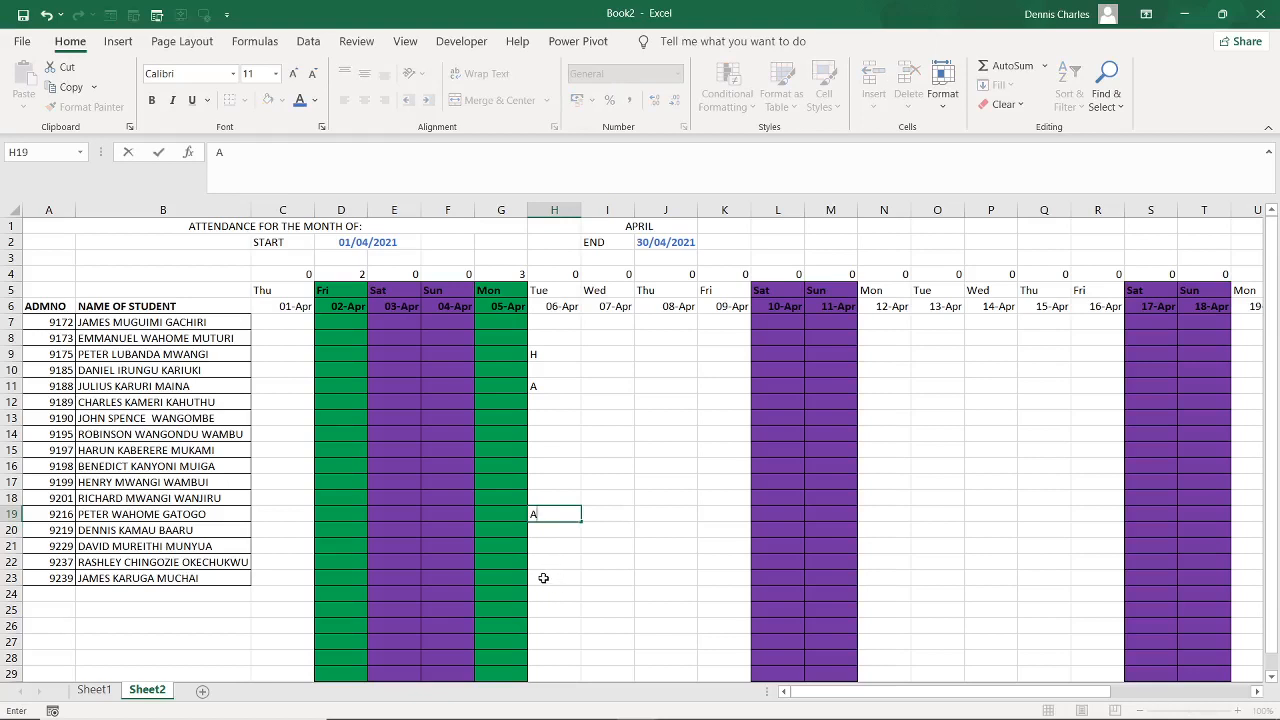
{"action": "left_click", "coordinate": [543, 578]}
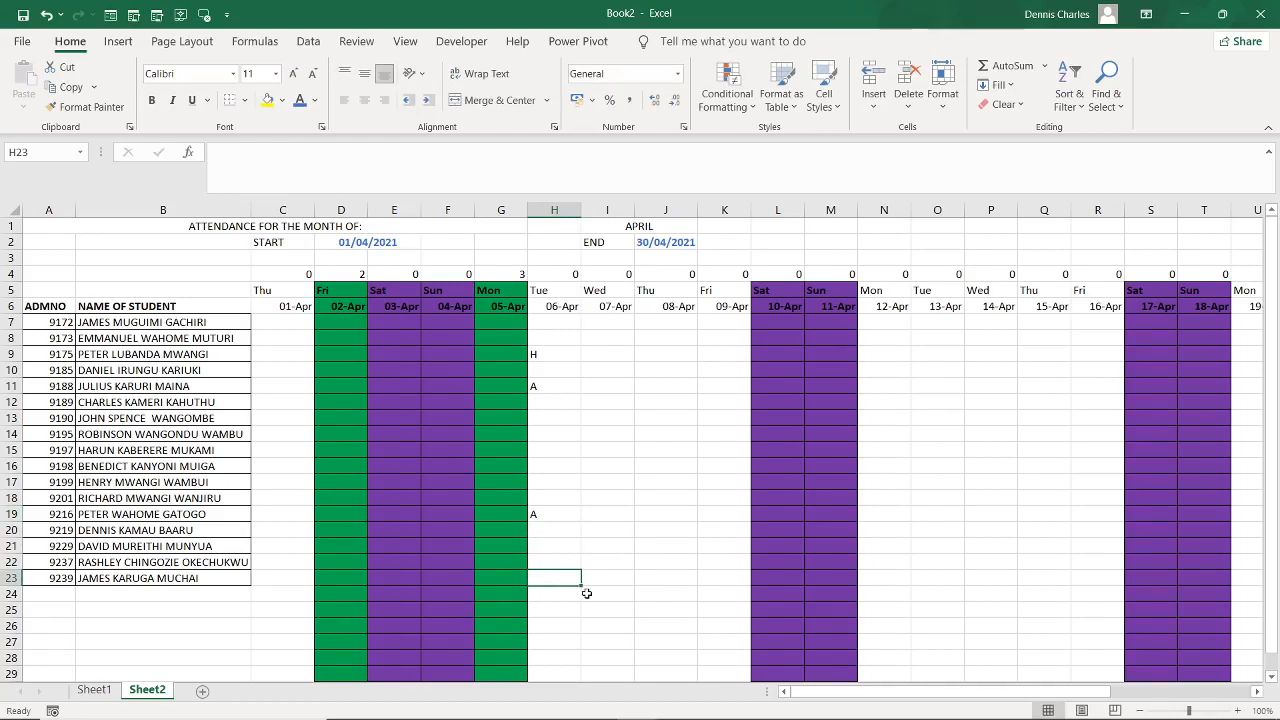
{"action": "type", "text": "A"}
{"action": "left_click", "coordinate": [602, 530]}
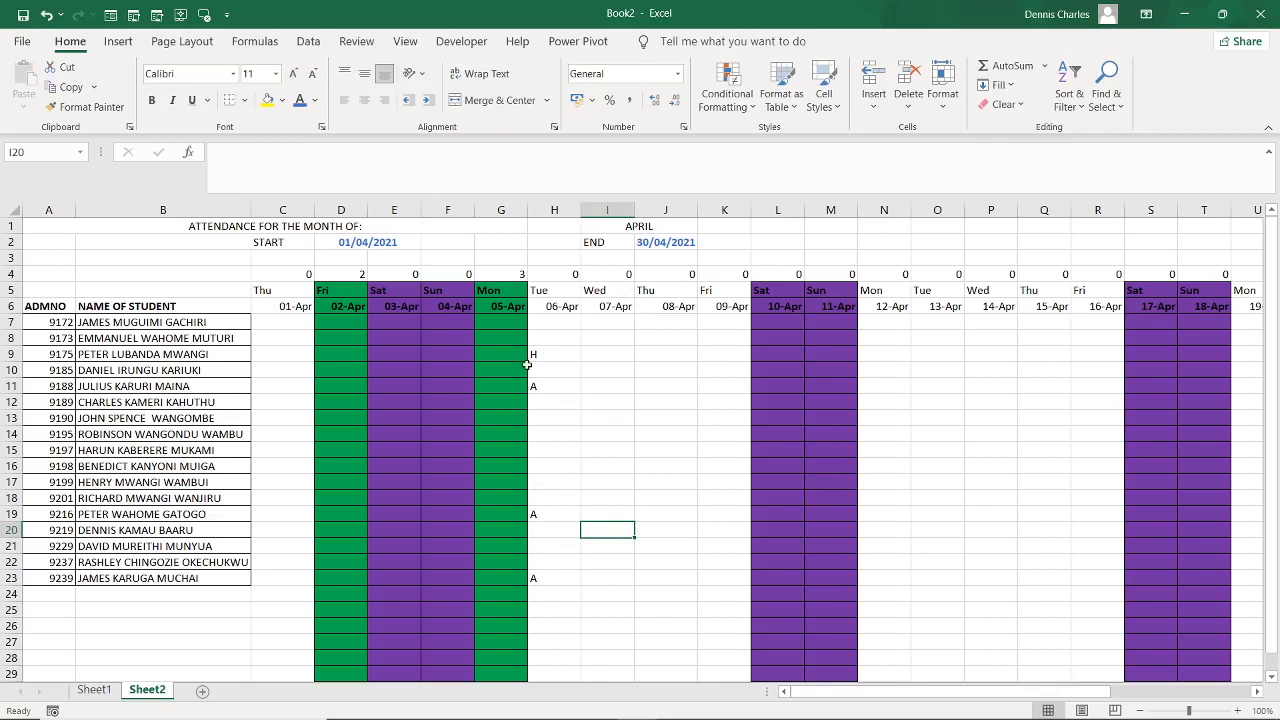
Enter the label TOTAL NUMBER PRESENT in B25, below the student list
{"action": "left_click", "coordinate": [459, 41]}
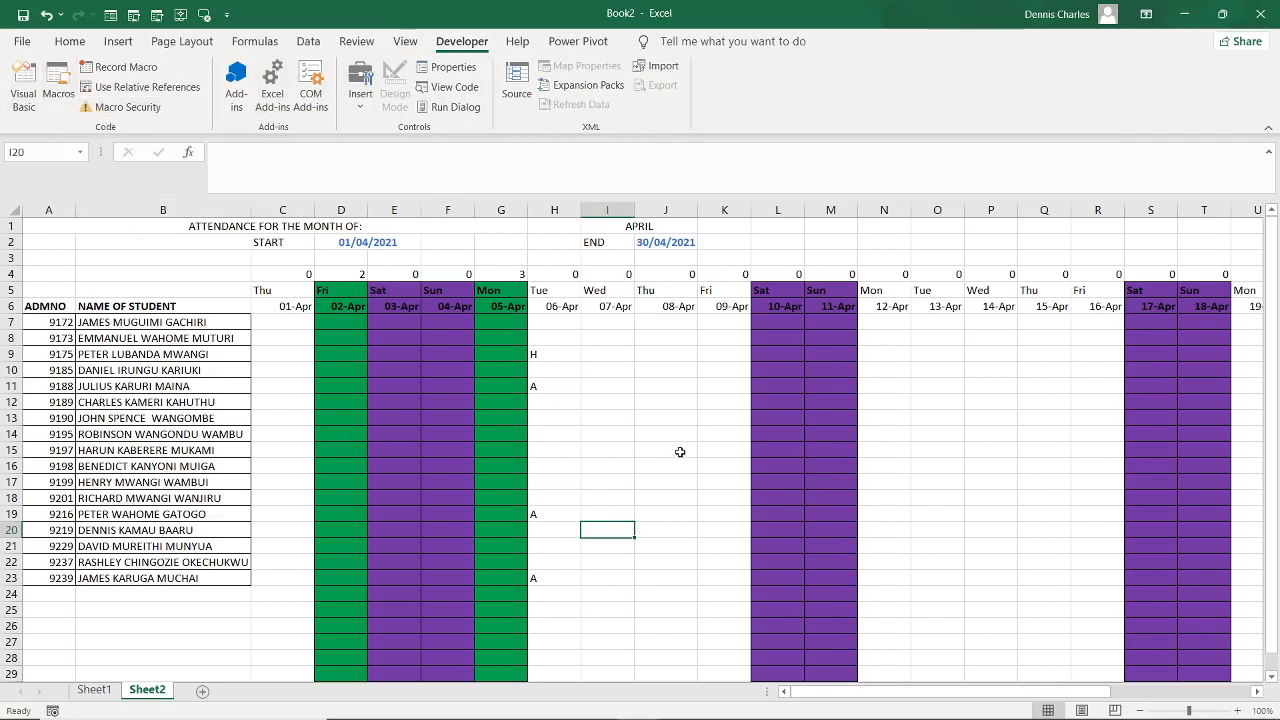
{"action": "left_click", "coordinate": [604, 487]}
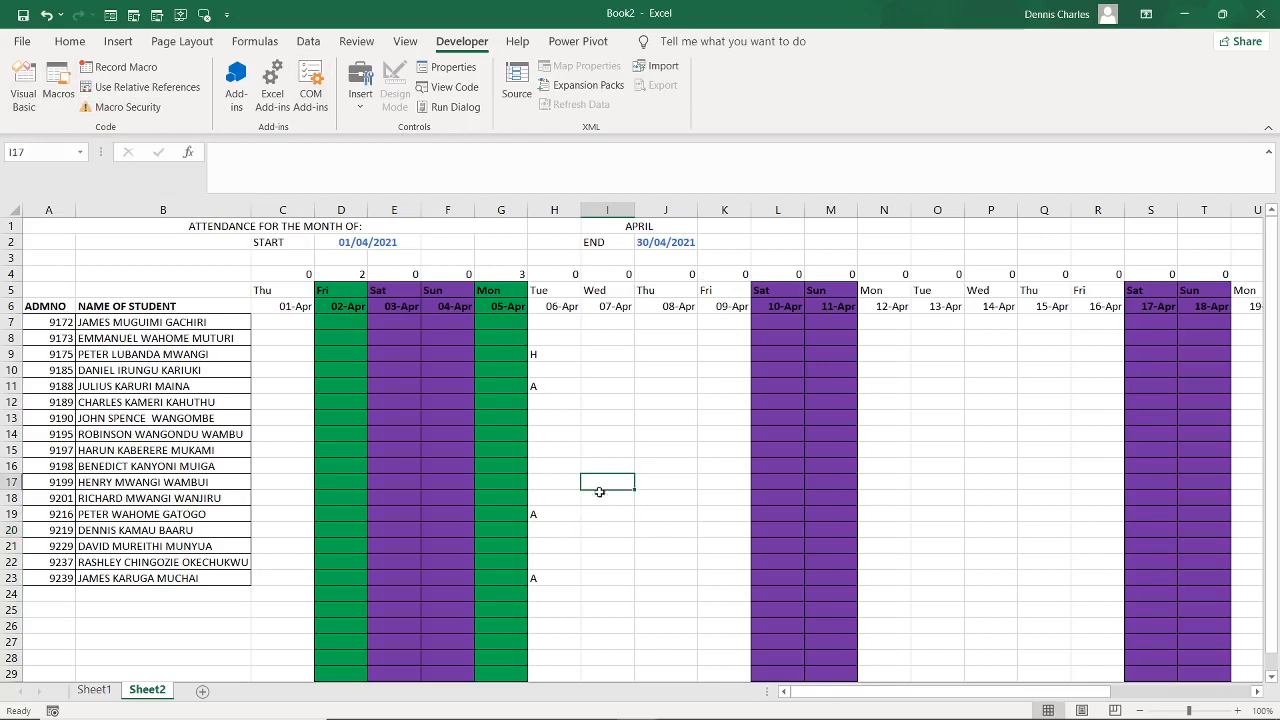
{"action": "scroll", "coordinate": [604, 446], "scroll_direction": "down", "scroll_amount": 3}
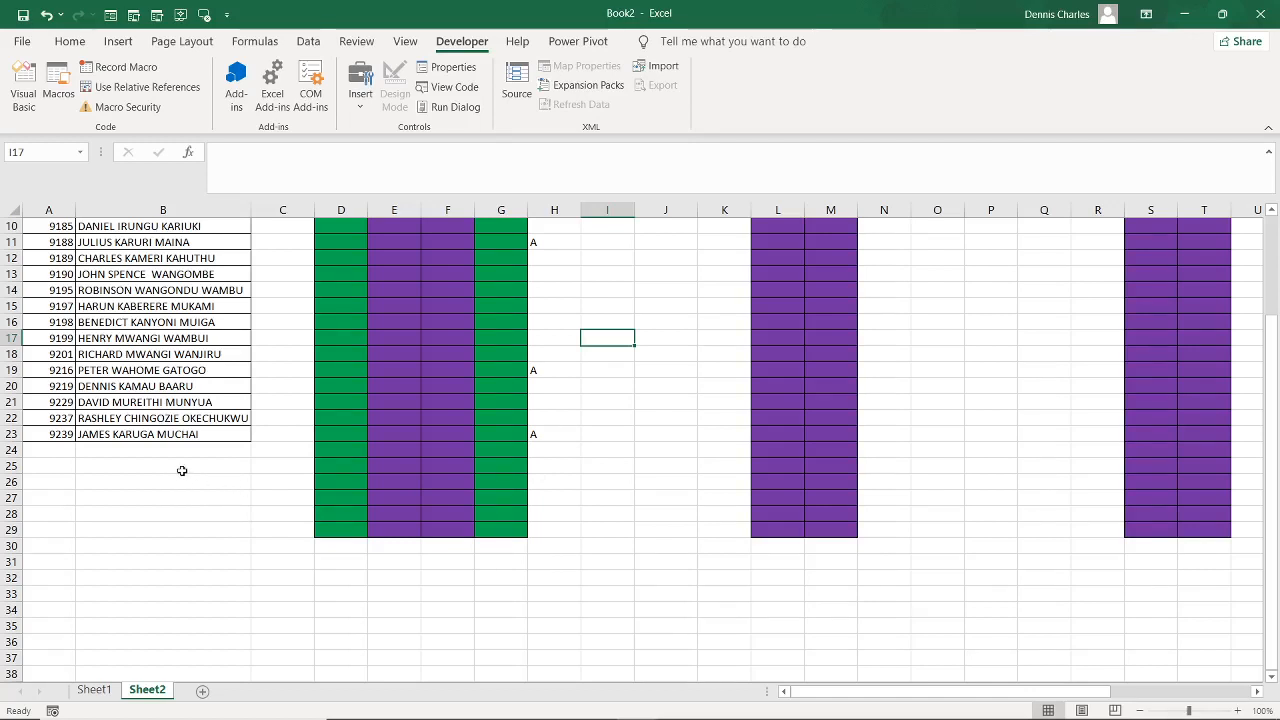
{"action": "left_click", "coordinate": [189, 483]}
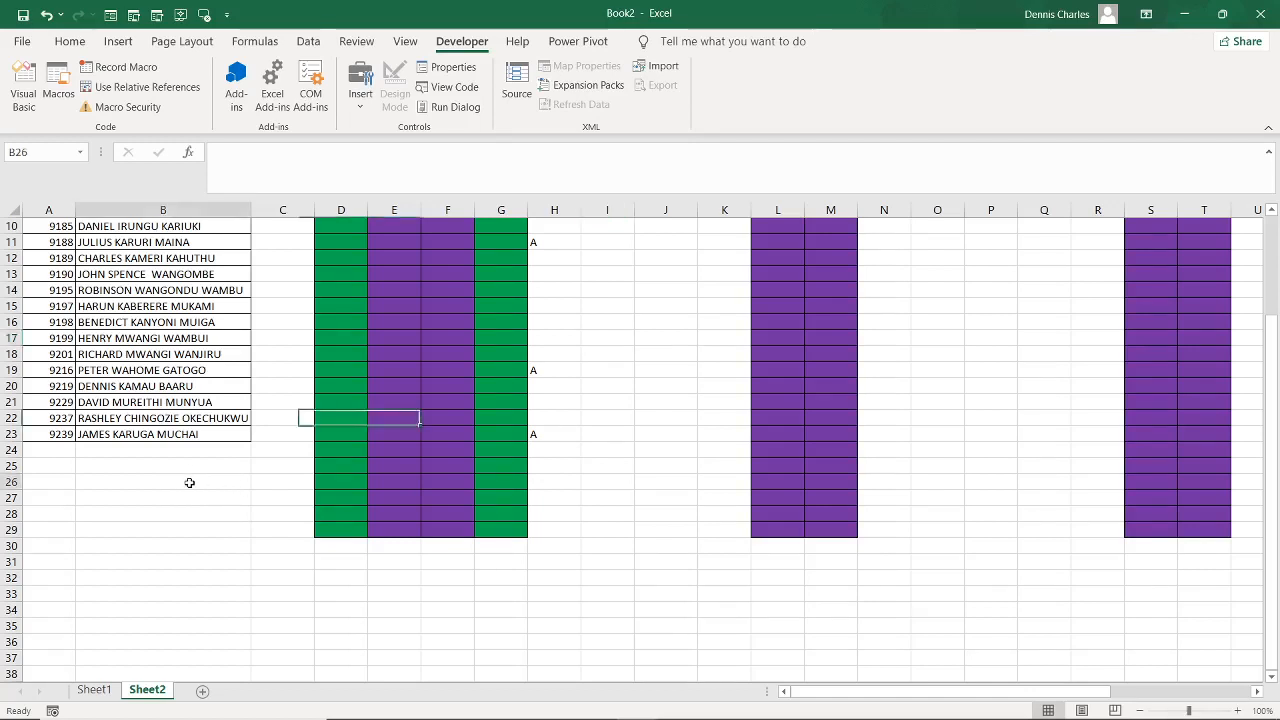
{"action": "left_click", "coordinate": [208, 470]}
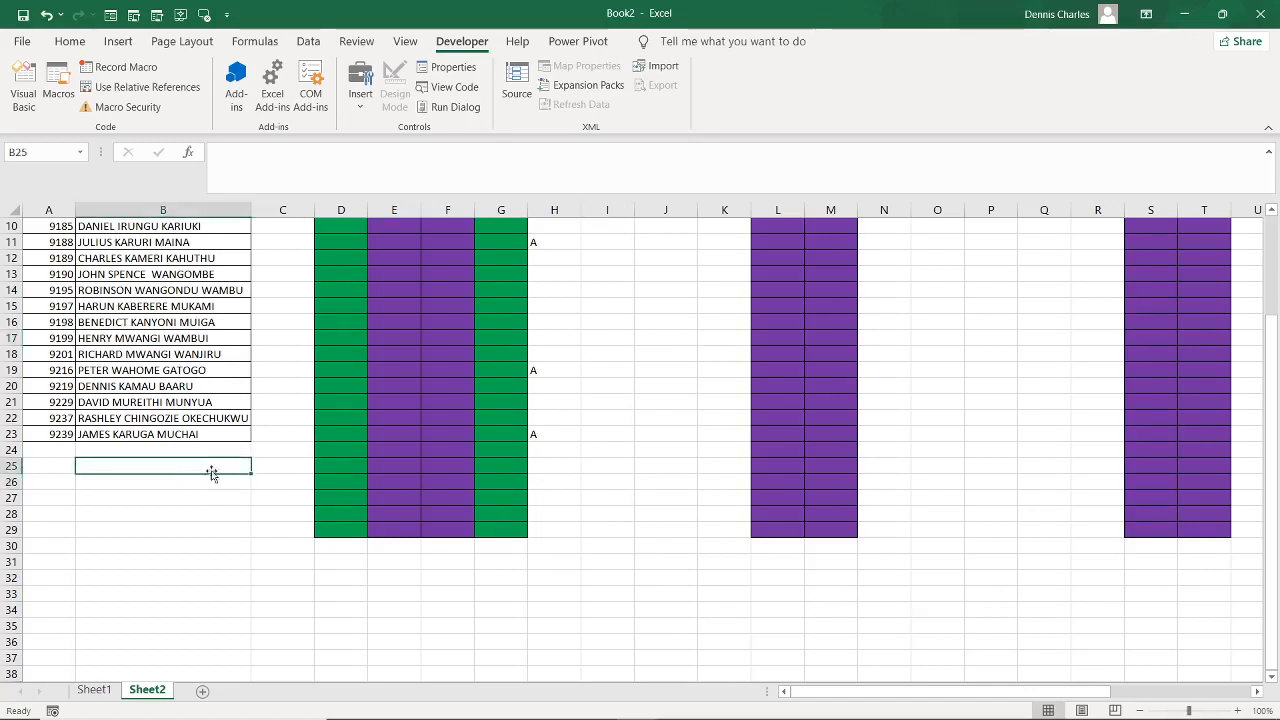
{"action": "type", "text": "T"}
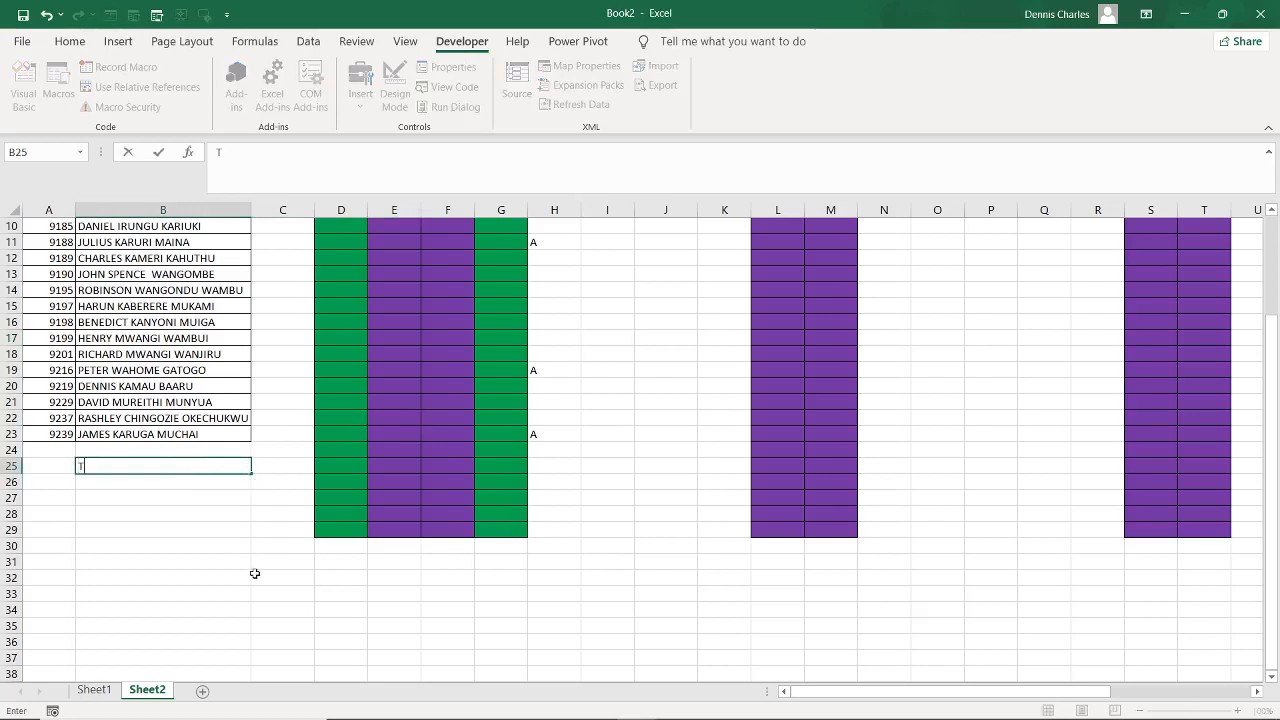
{"action": "type", "text": "OTAL NU"}
{"action": "key", "text": "BackSpace"}
{"action": "key", "text": "BackSpace"}
{"action": "key", "text": "BackSpace"}
{"action": "type", "text": "NUMBER A"}
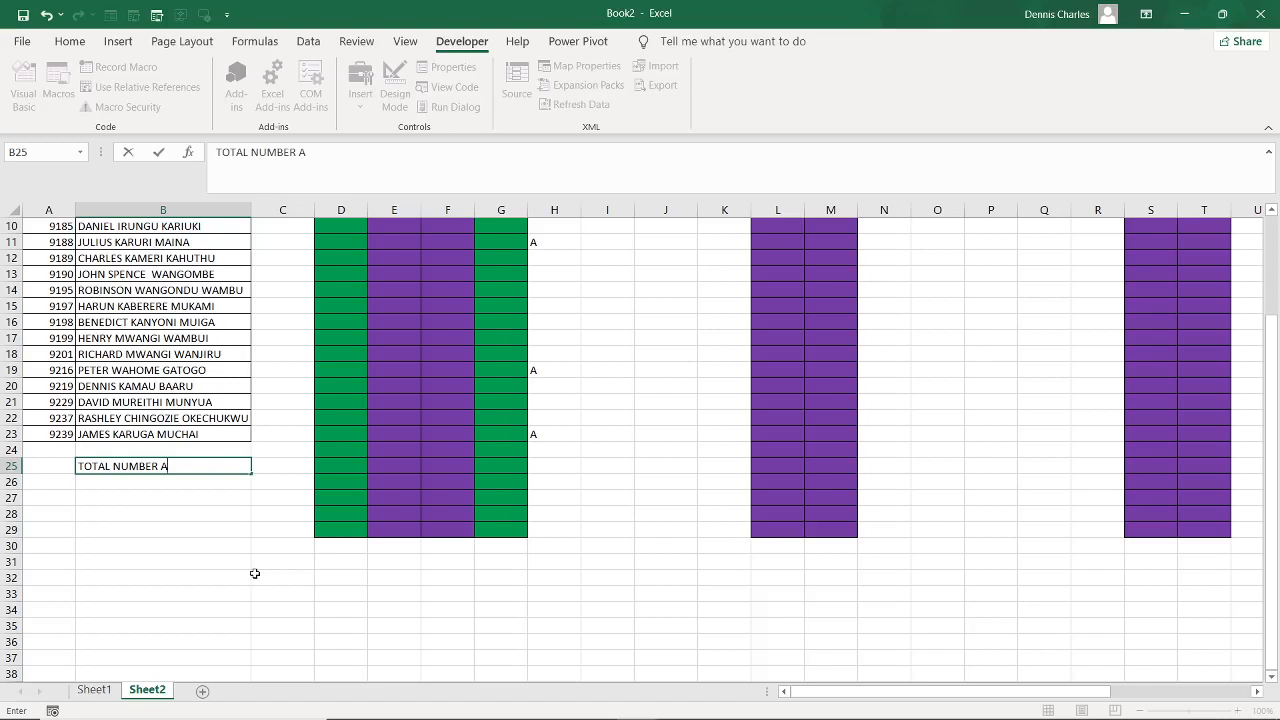
{"action": "key", "text": "BackSpace"}
{"action": "type", "text": "PRESENT"}
Count the present marks for 06-Apr in H24 with the formula =COUNTIF(H7:H23,"p")
{"action": "left_click", "coordinate": [555, 459]}
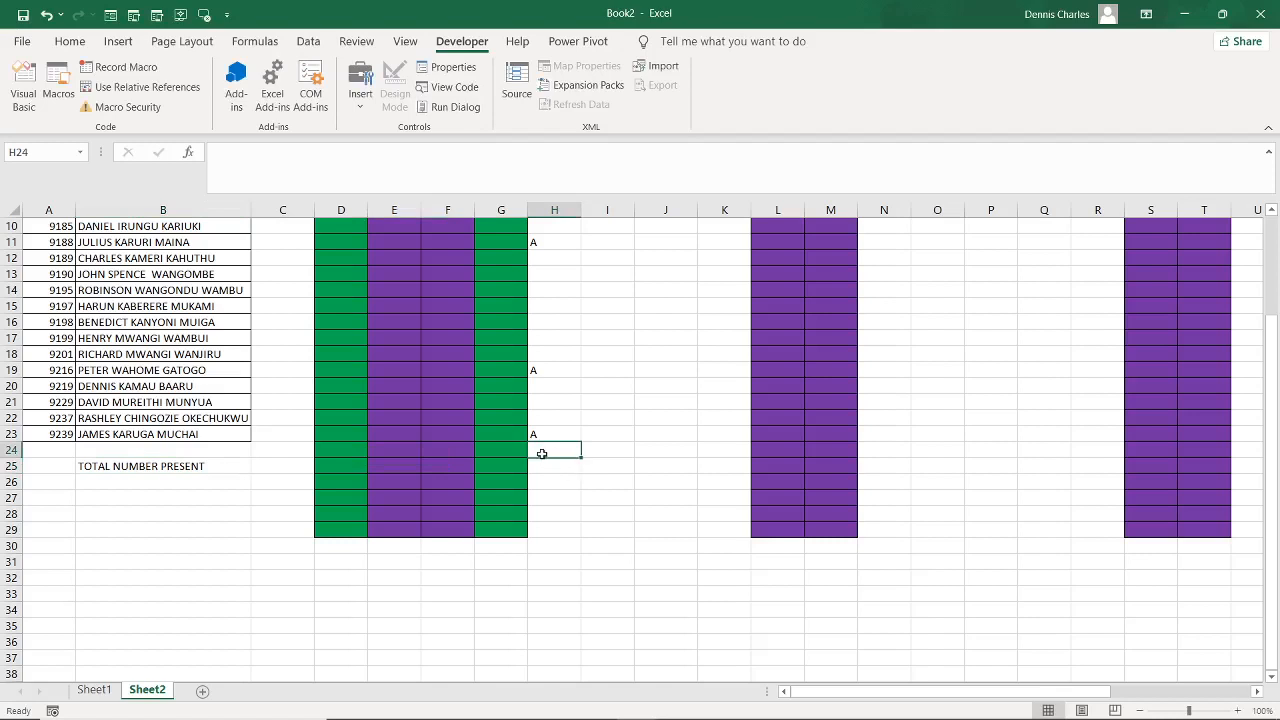
{"action": "type", "text": "="}
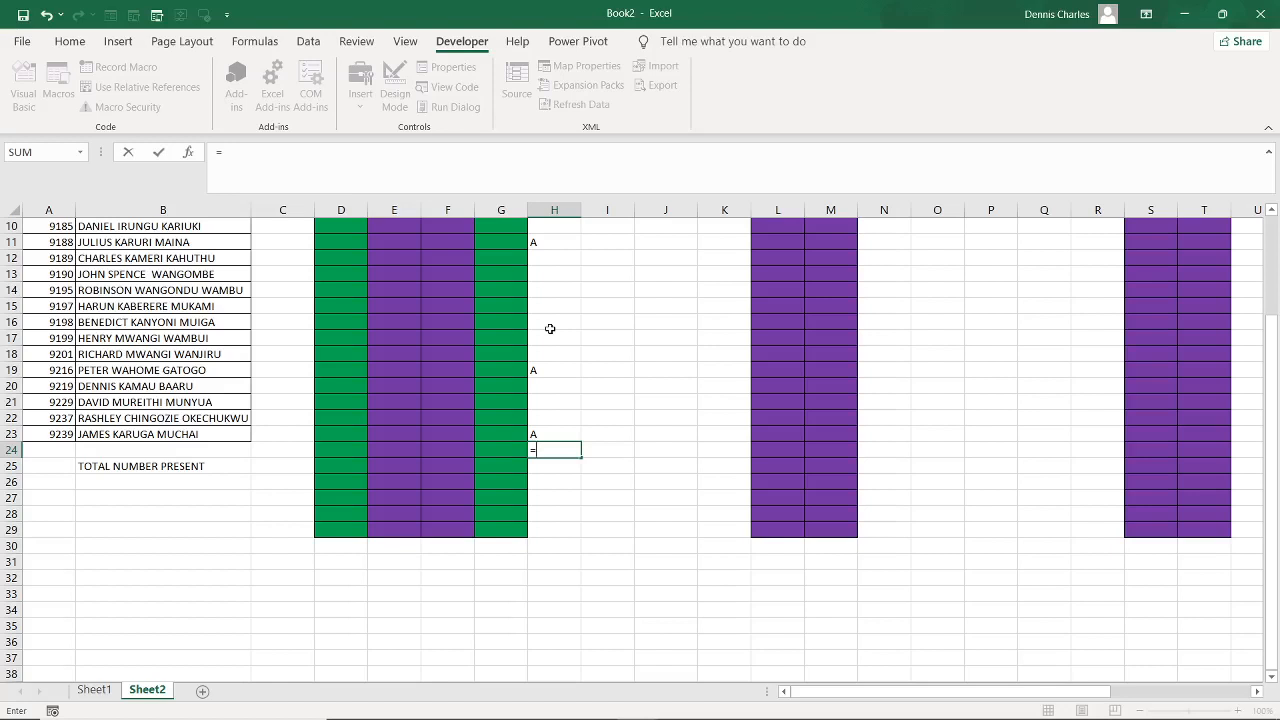
{"action": "type", "text": "C"}
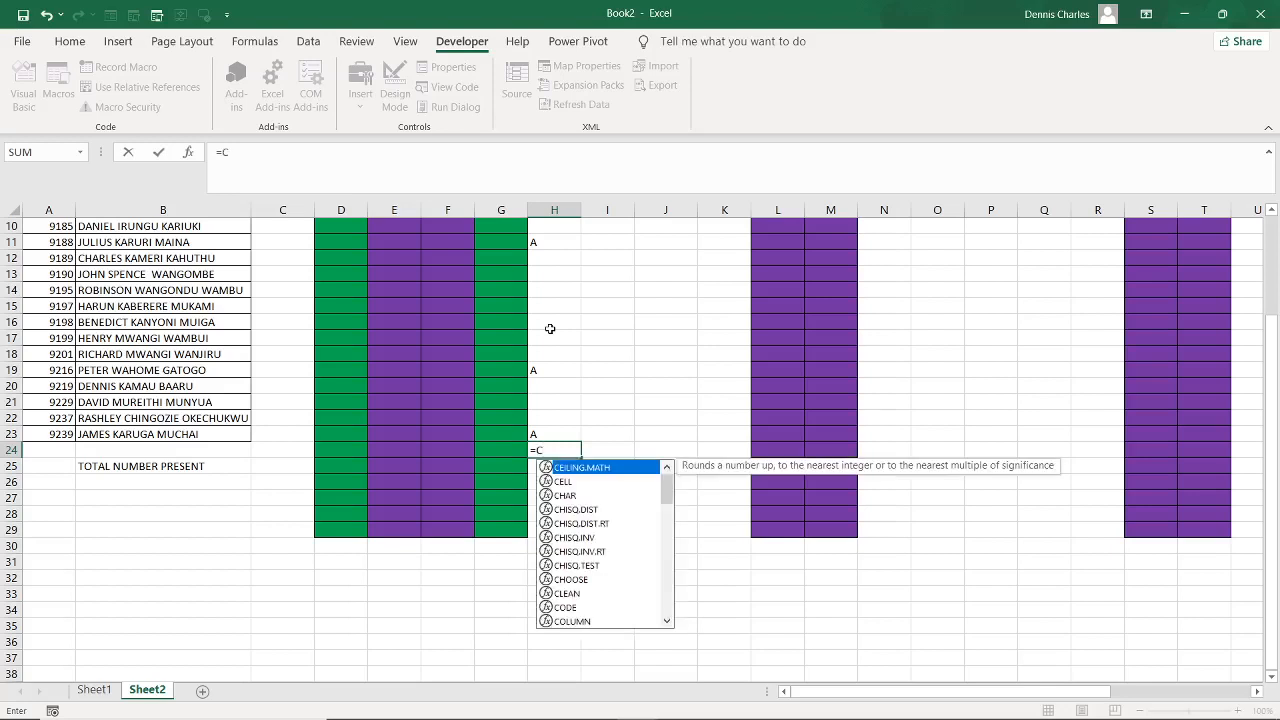
{"action": "type", "text": "OU"}
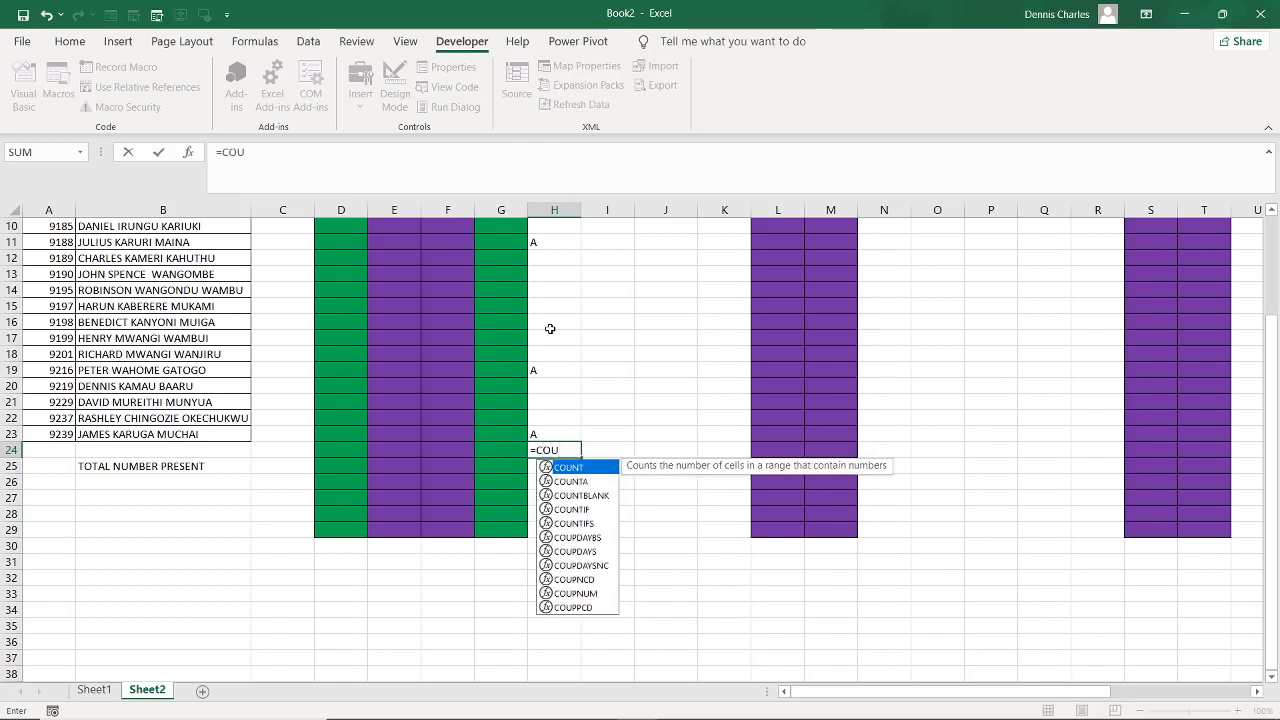
{"action": "double_click", "coordinate": [579, 510]}
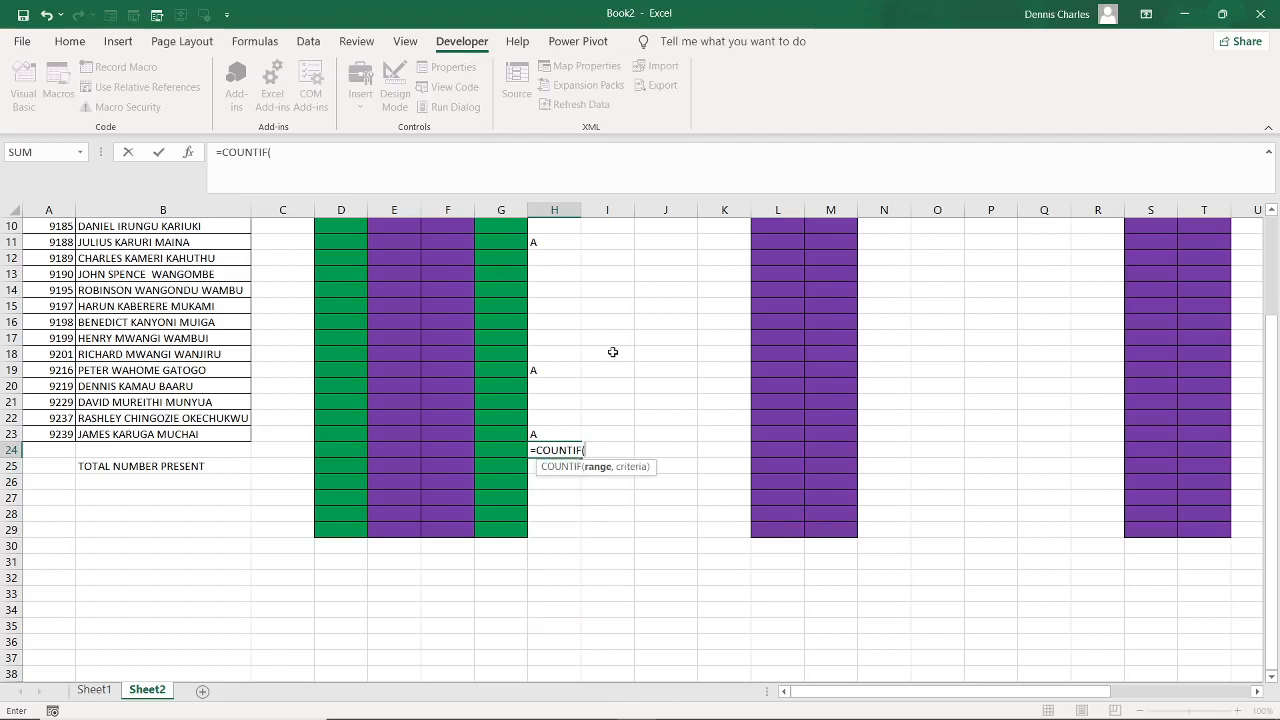
{"action": "scroll", "coordinate": [613, 352], "scroll_direction": "up", "scroll_amount": 3}
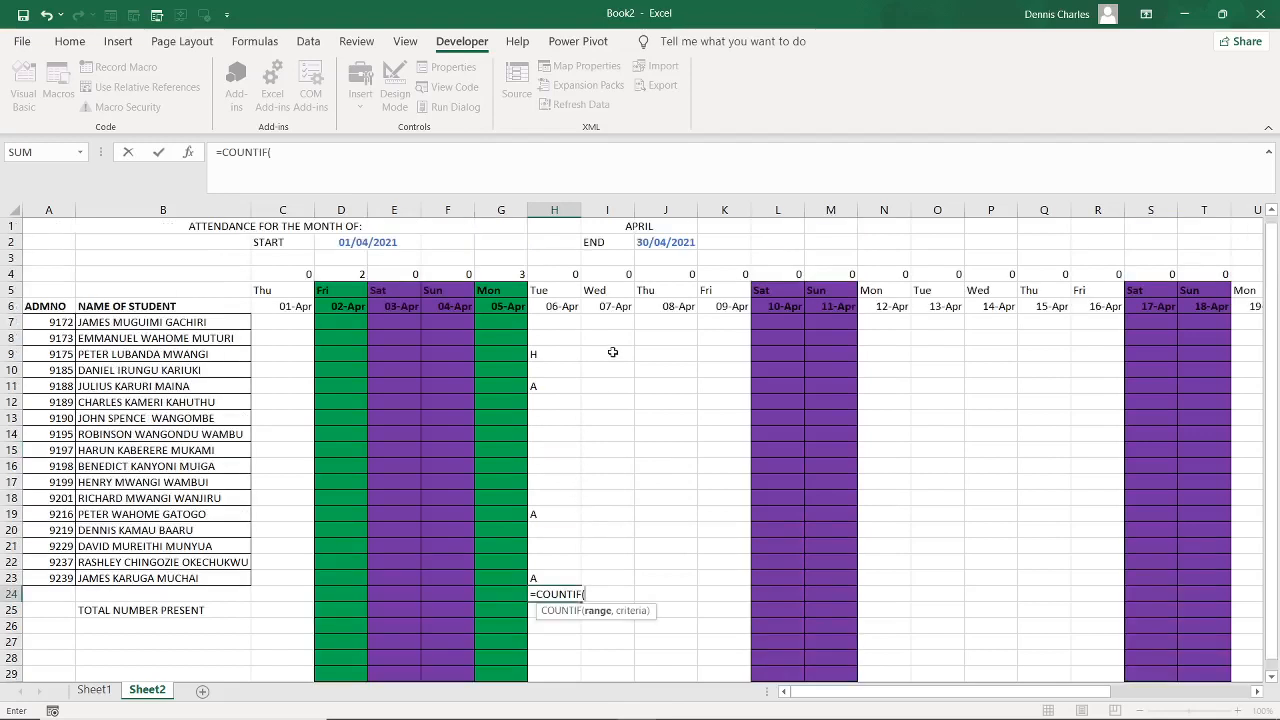
{"action": "left_click", "coordinate": [544, 325]}
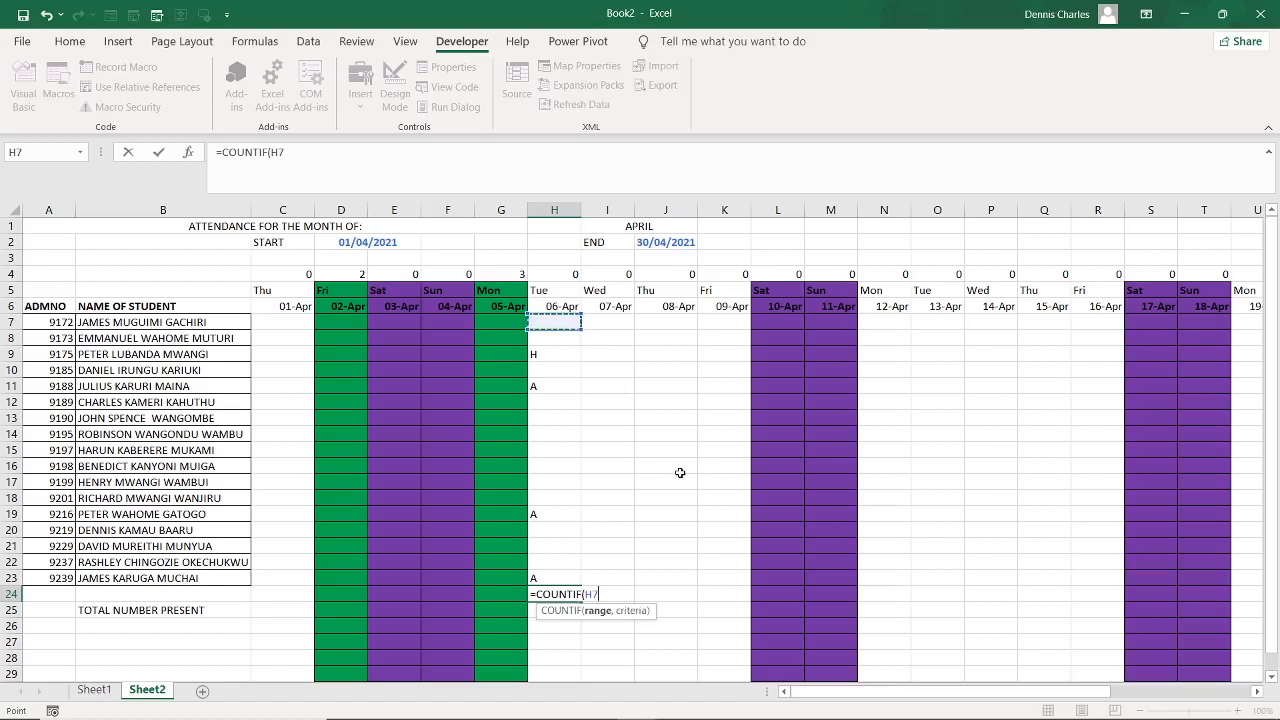
{"action": "key", "text": "F8"}
{"action": "left_click", "coordinate": [543, 578]}
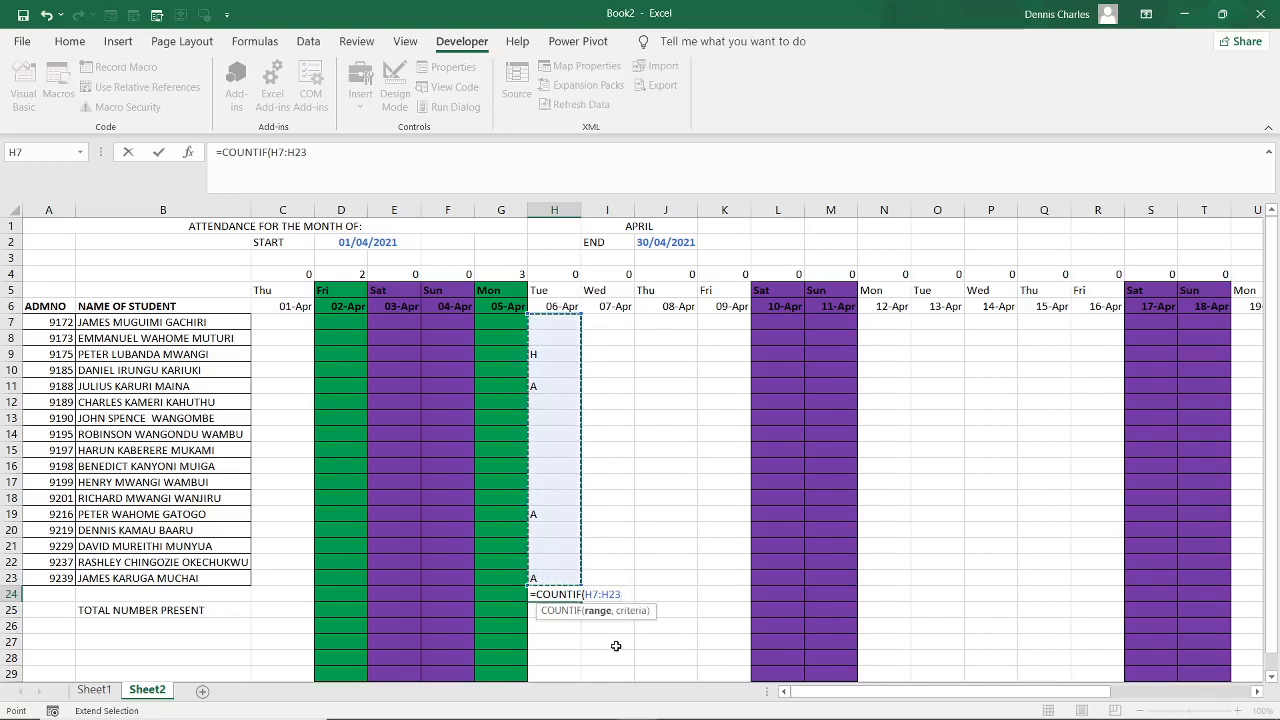
{"action": "type", "text": ",\"p"}
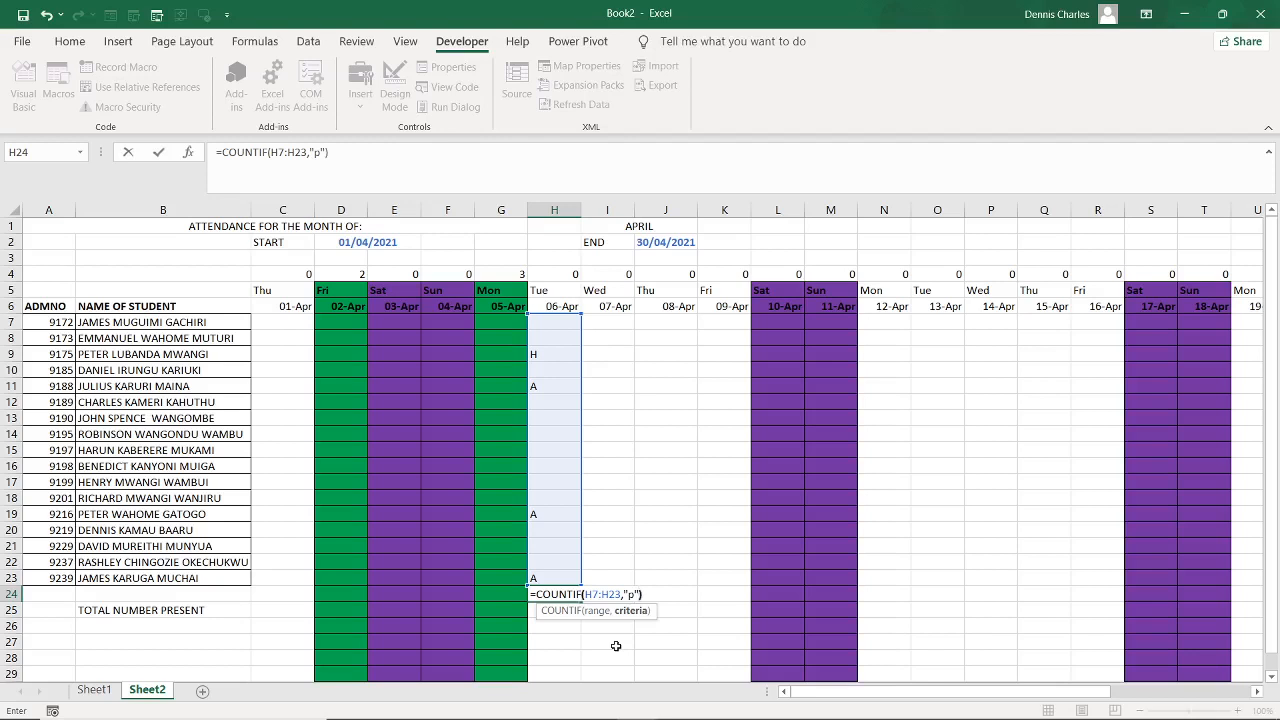
{"action": "key", "text": "Tab"}
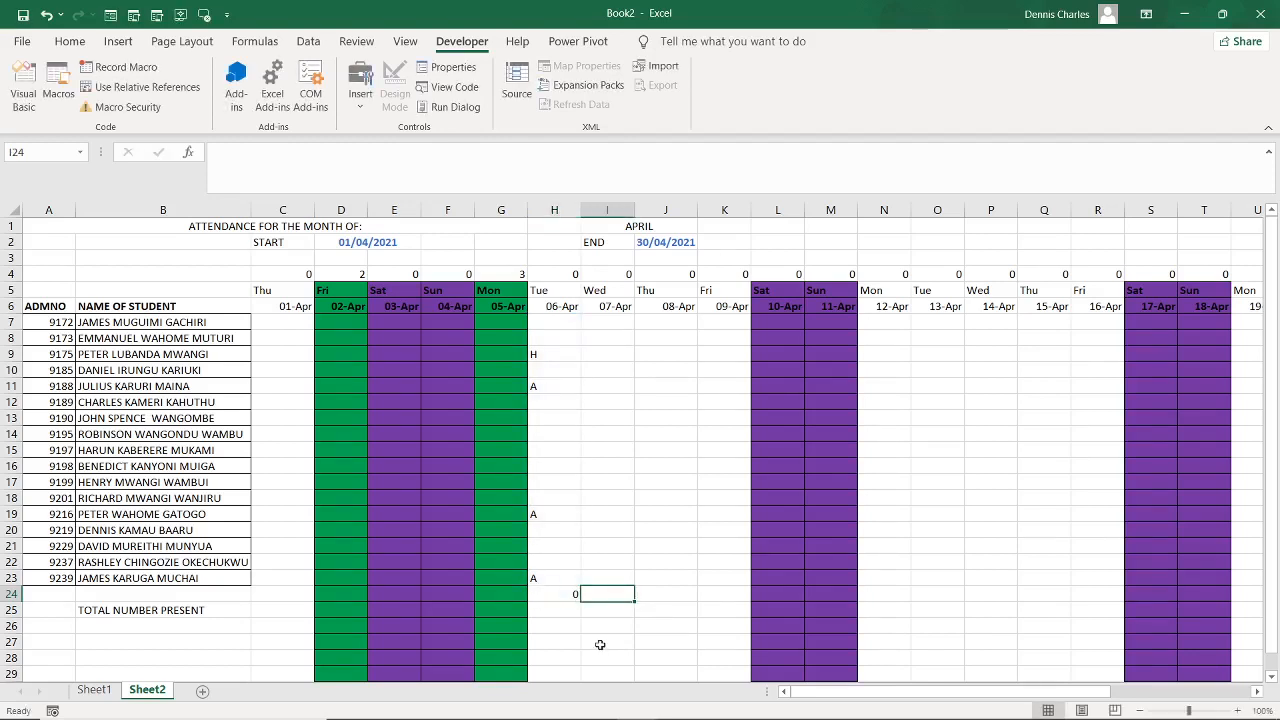
Enter the label NUMBER ABSENT in B26
{"action": "left_click", "coordinate": [541, 608]}
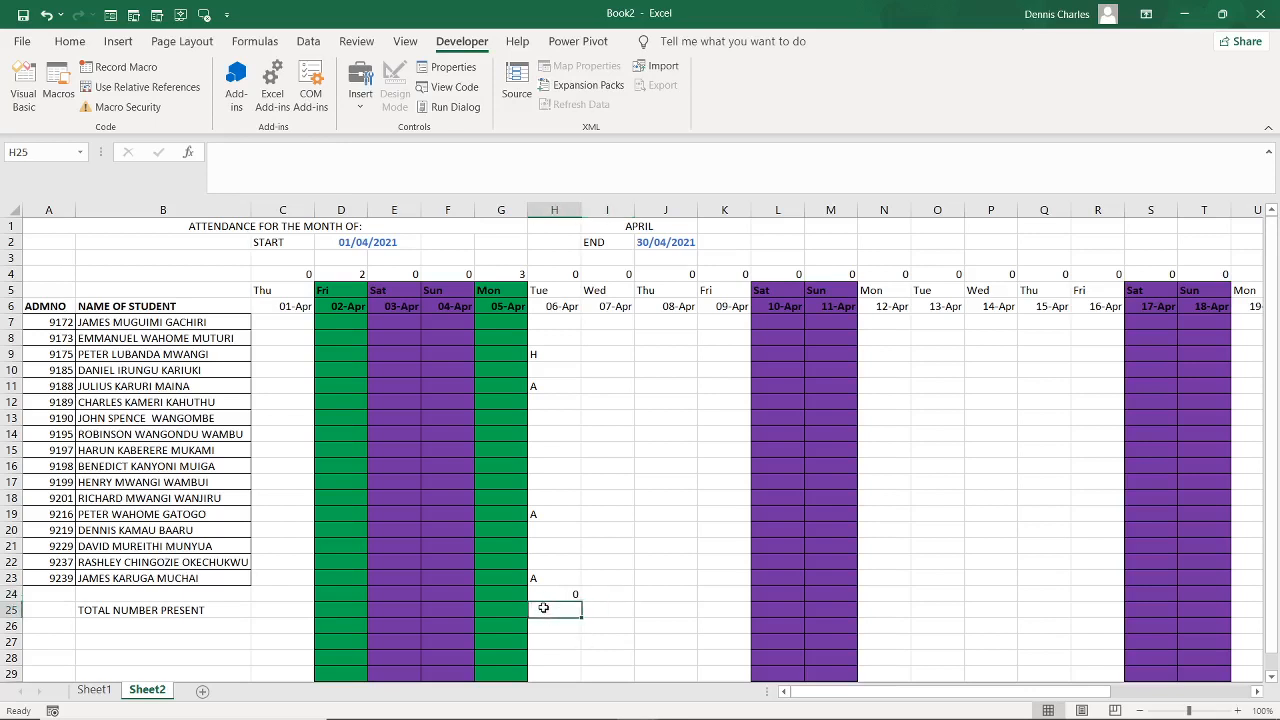
{"action": "left_click", "coordinate": [138, 626]}
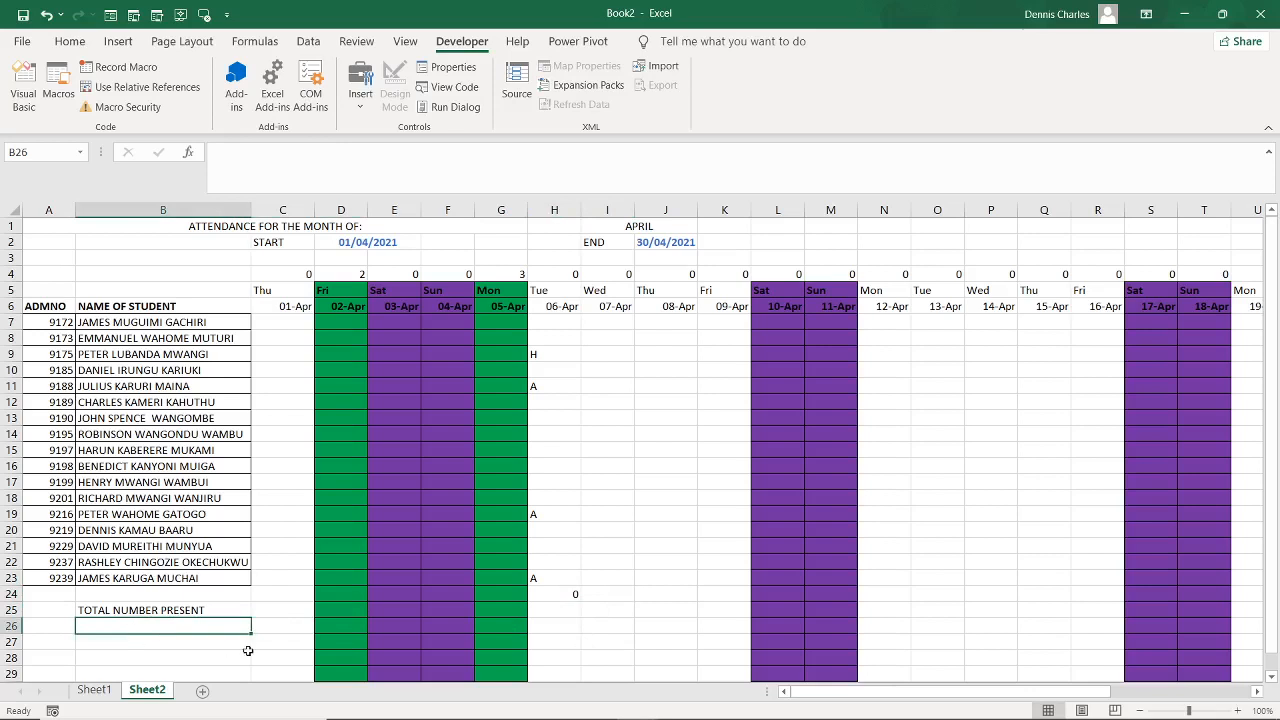
{"action": "type", "text": "NU"}
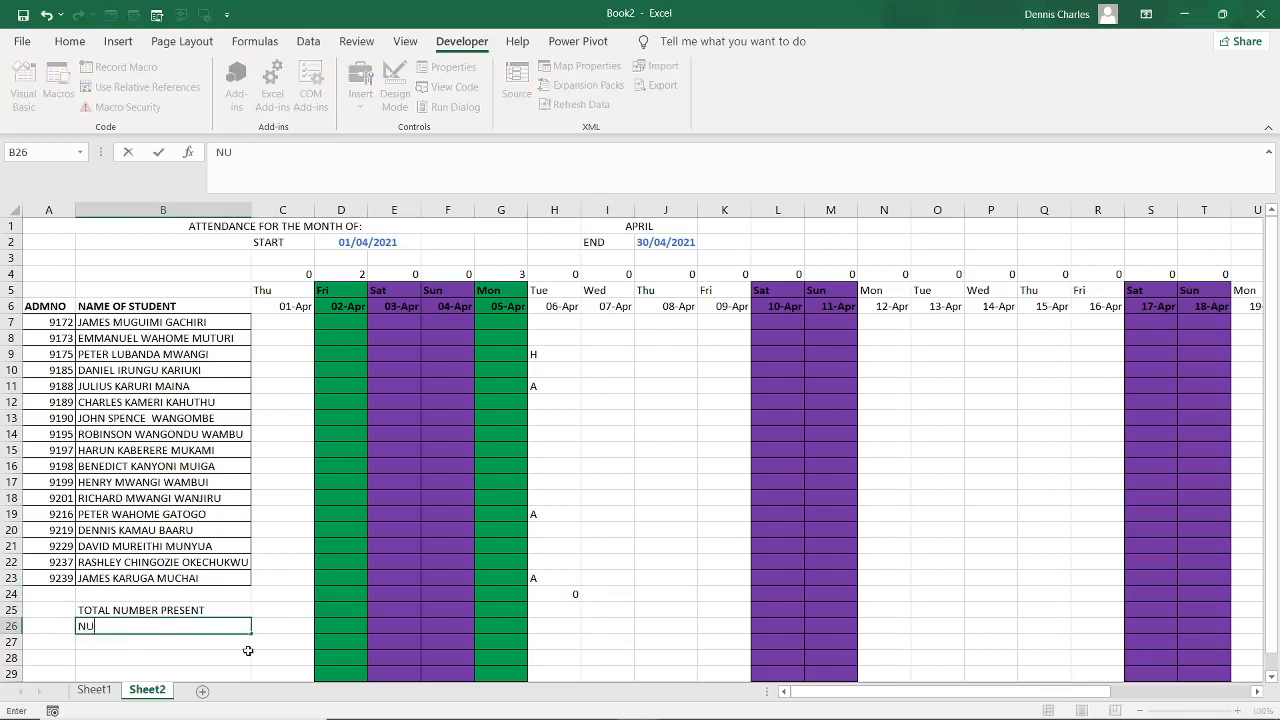
{"action": "type", "text": "MBER ABSENT"}
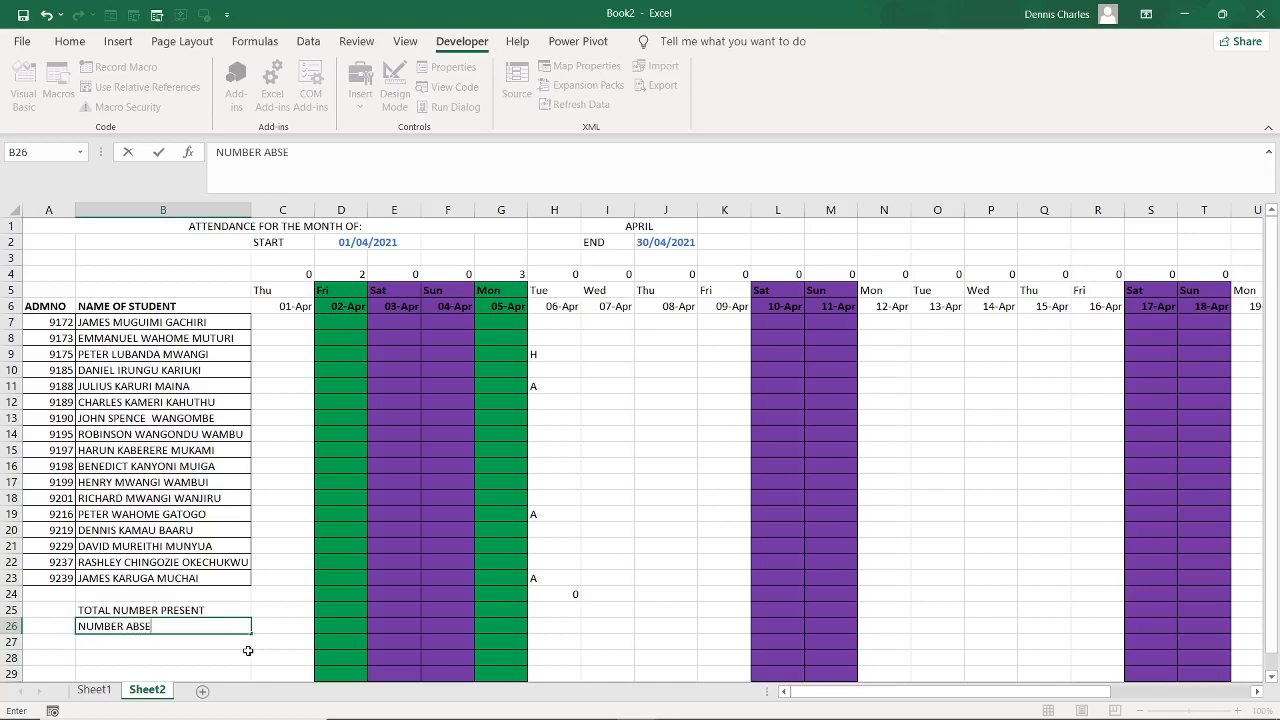
Copy the present-count formula from H24 into H25
{"action": "left_click", "coordinate": [556, 610]}
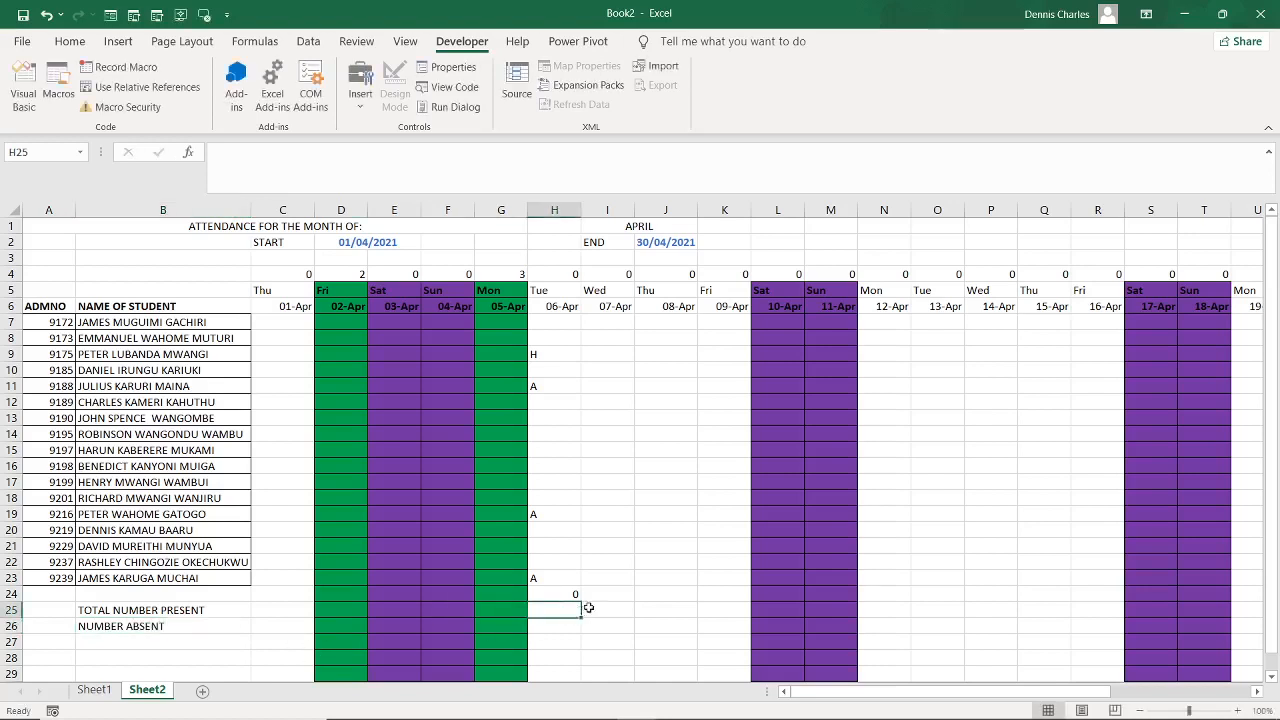
{"action": "left_click", "coordinate": [558, 594]}
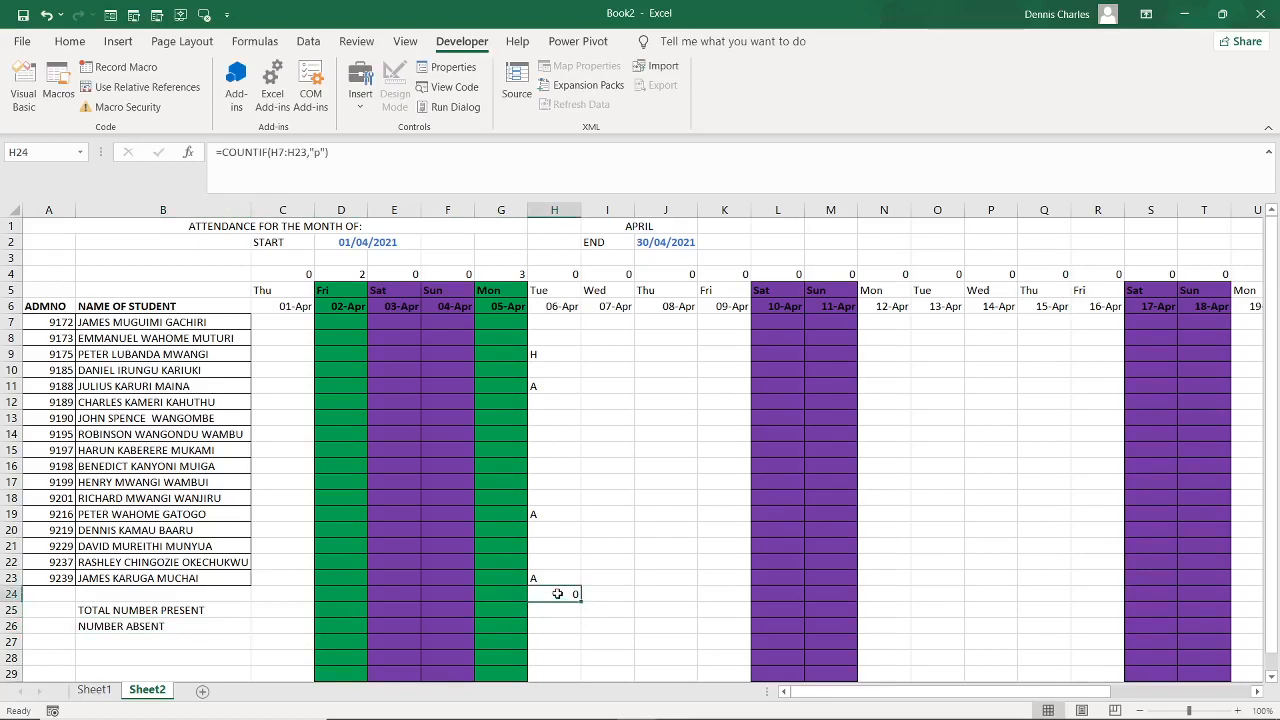
{"action": "right_click", "coordinate": [558, 594]}
{"action": "left_click", "coordinate": [626, 180]}
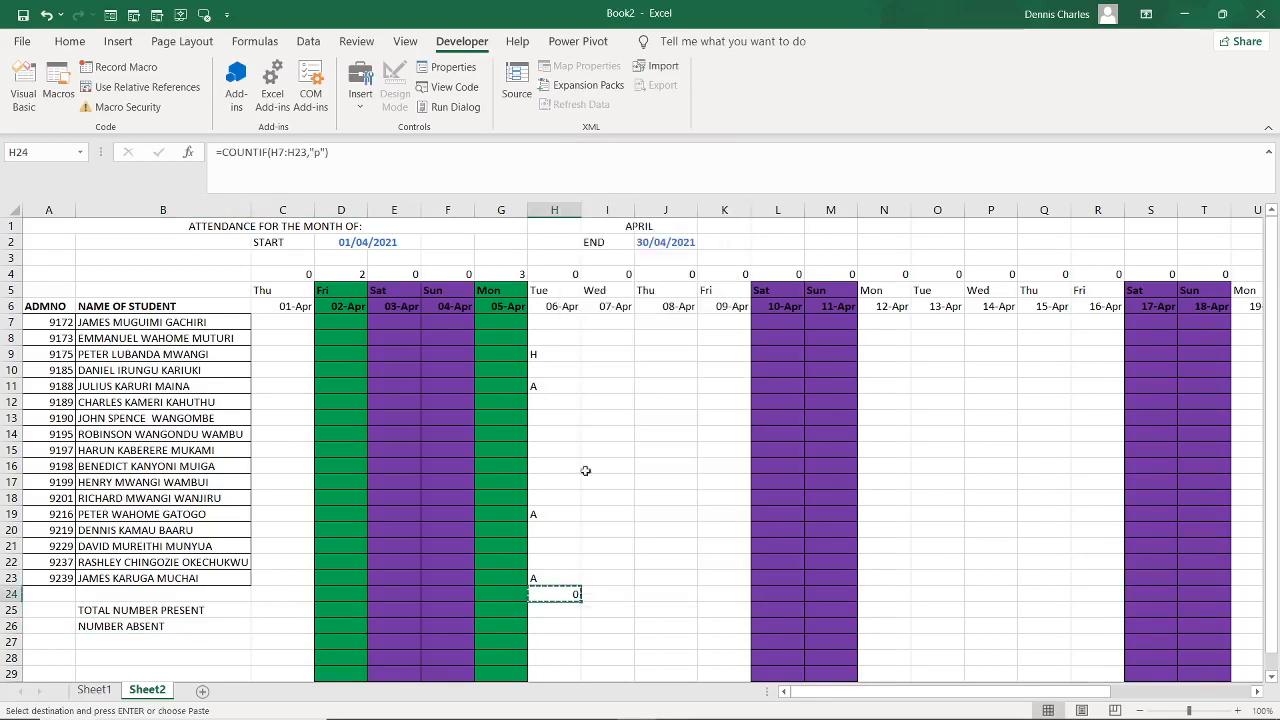
{"action": "left_click", "coordinate": [557, 609]}
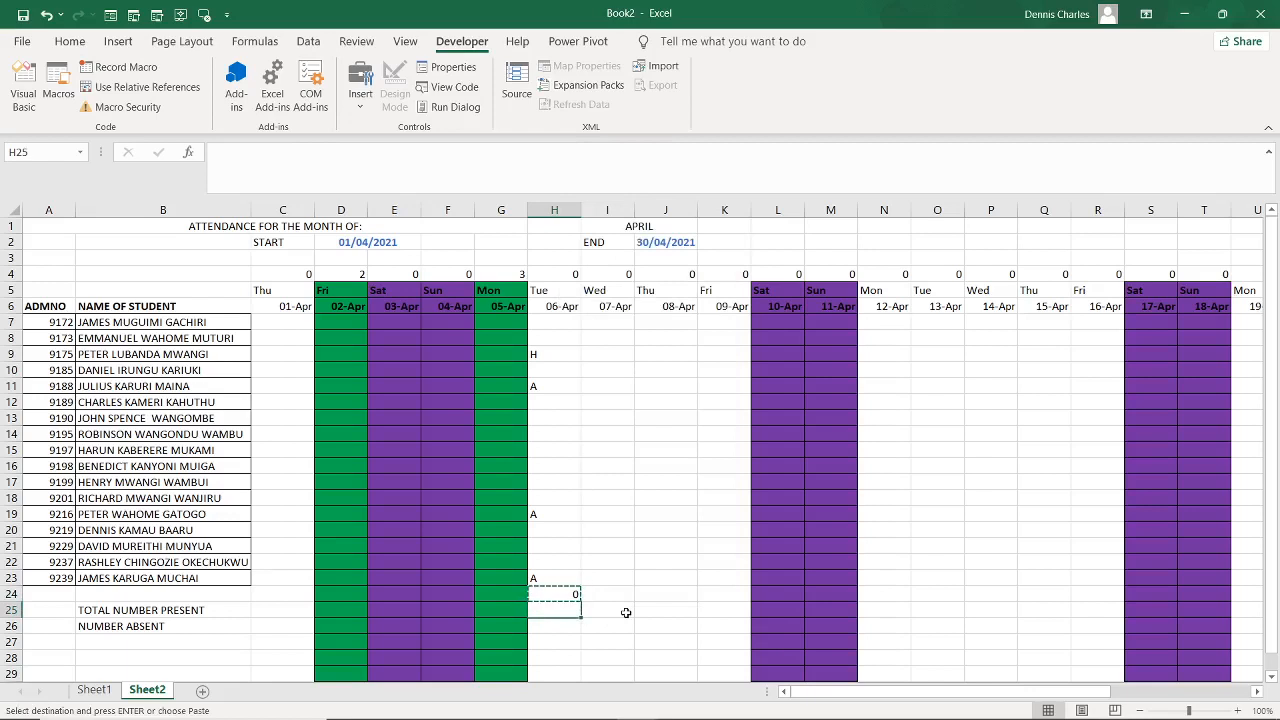
{"action": "key", "text": "ctrl+v"}
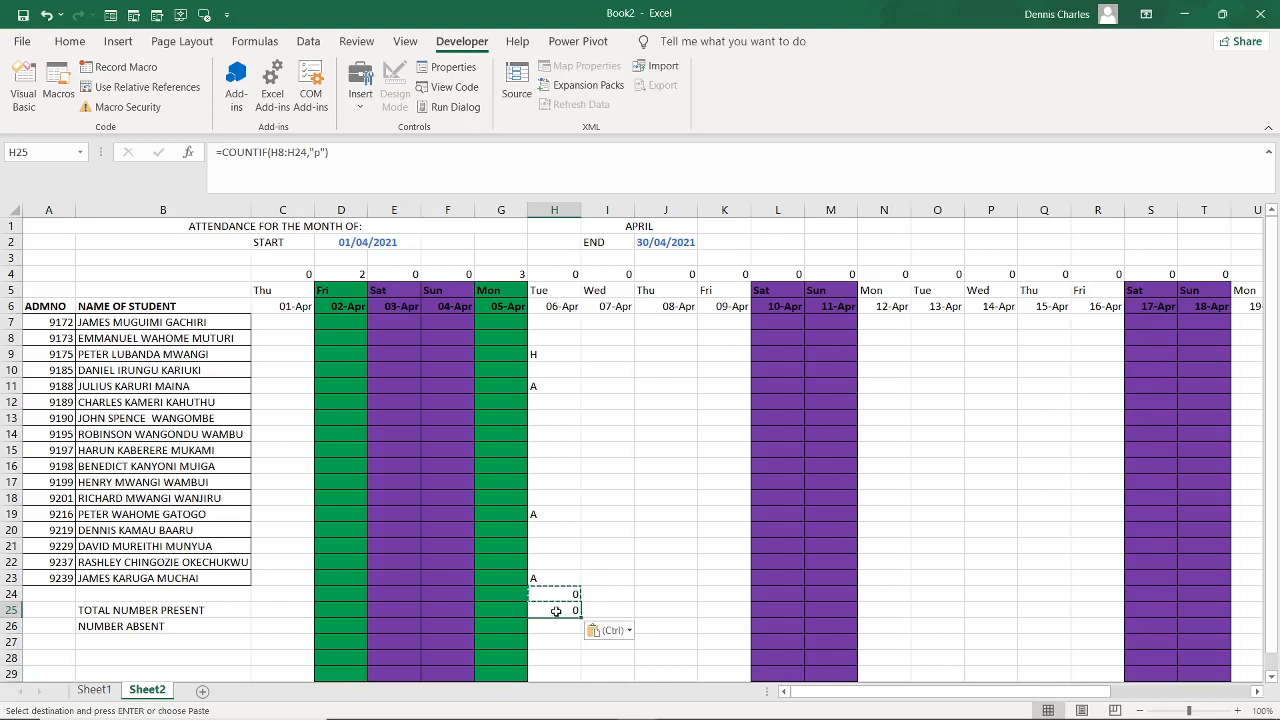
Edit the formula in H25 to count absences with =COUNTIF(H8:H23,"A")
{"action": "left_click", "coordinate": [576, 643]}
{"action": "left_click", "coordinate": [557, 606]}
{"action": "left_click", "coordinate": [308, 152]}
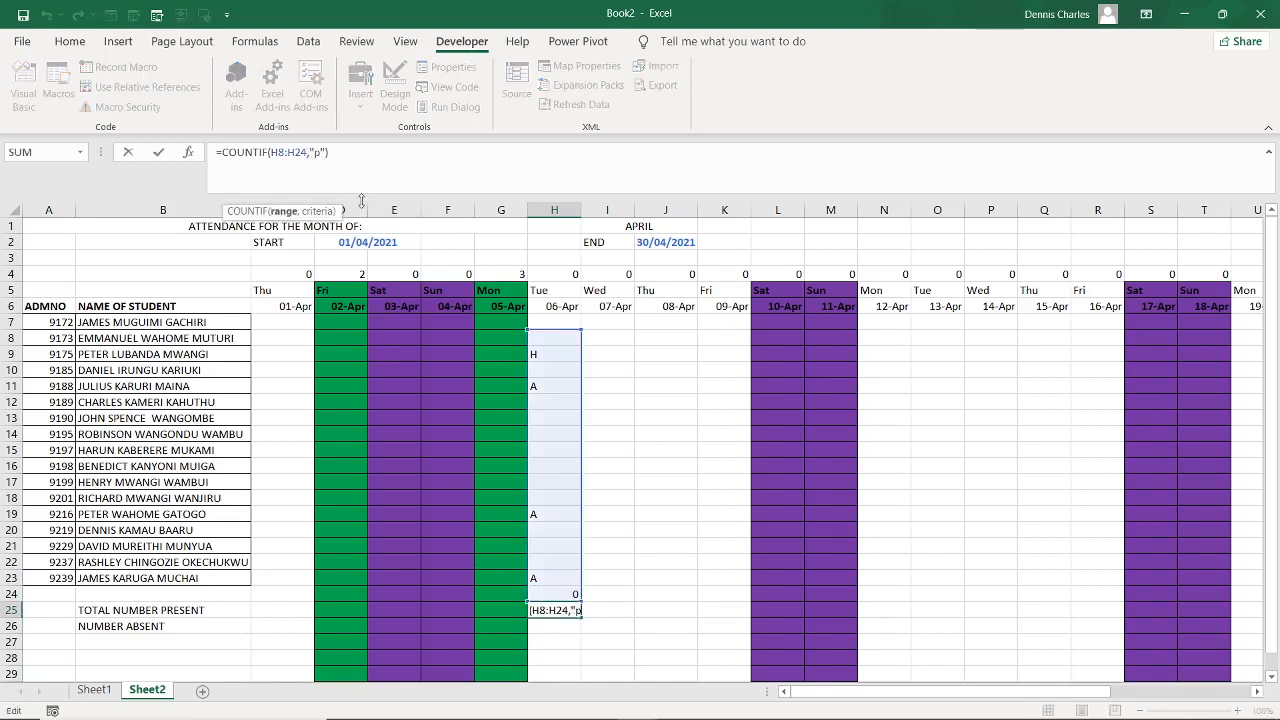
{"action": "key", "text": "BackSpace"}
{"action": "type", "text": "3"}
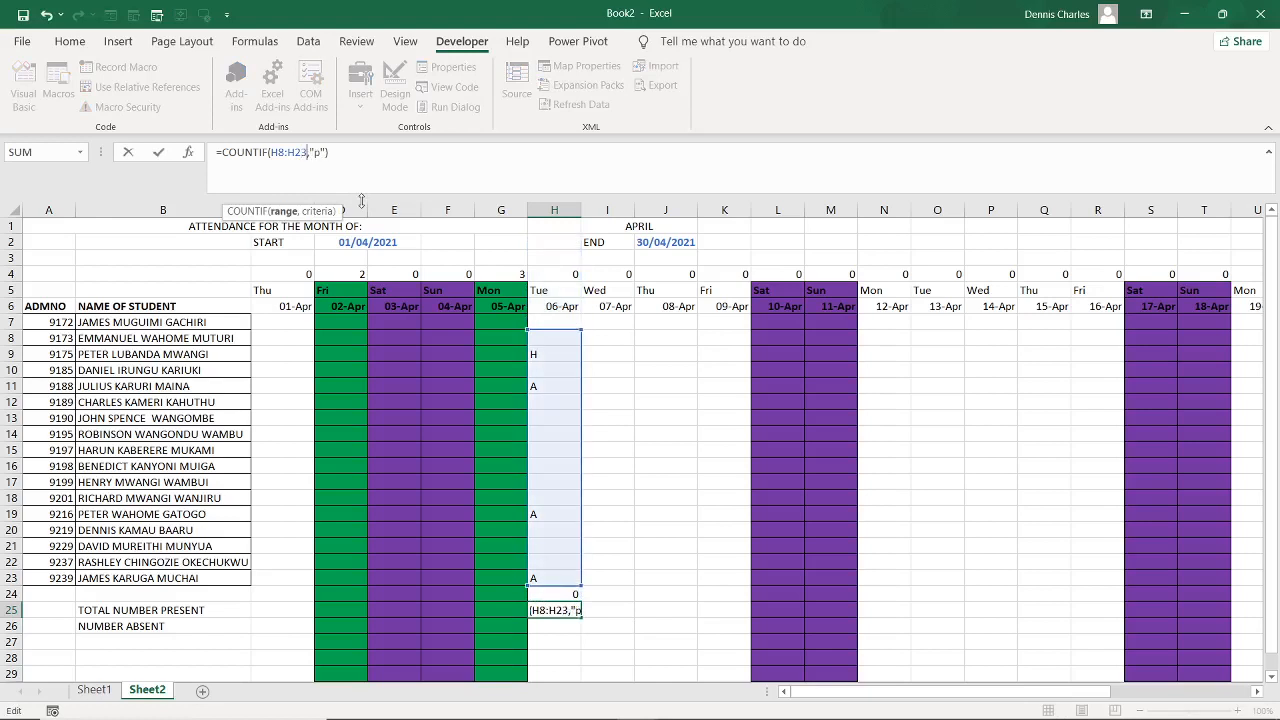
{"action": "left_click", "coordinate": [321, 152]}
{"action": "key", "text": "BackSpace"}
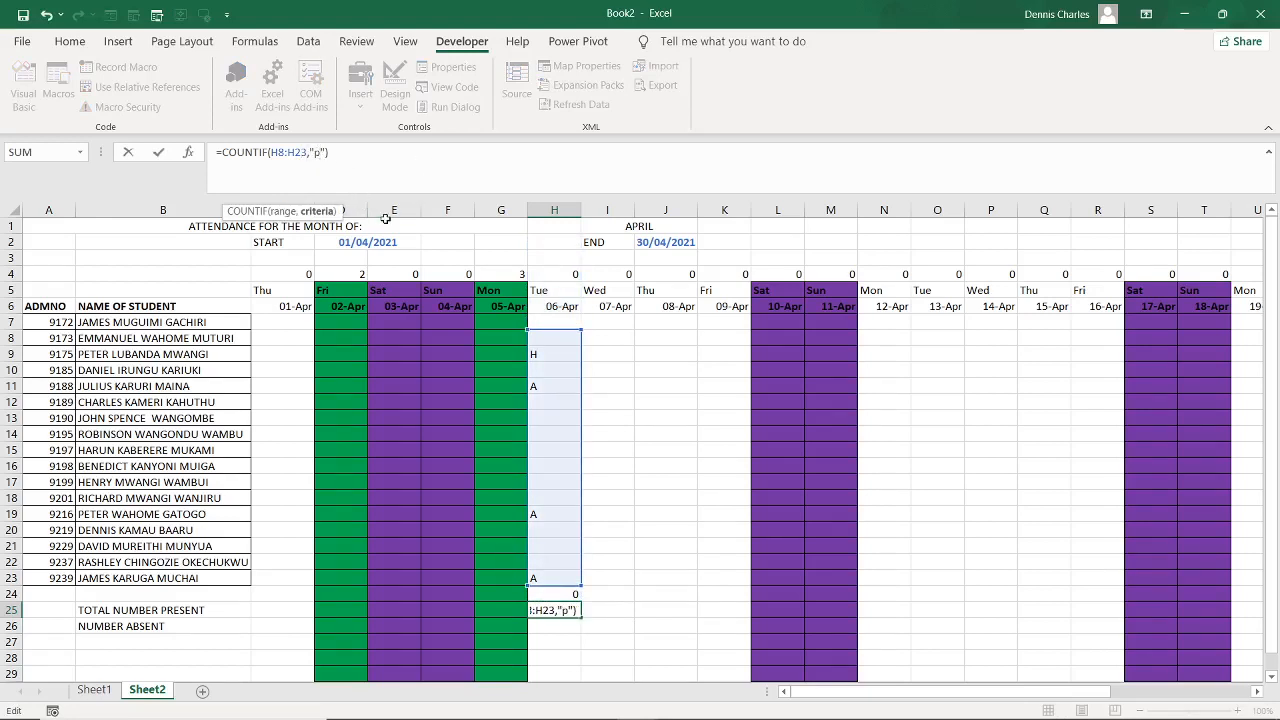
{"action": "type", "text": "A"}
{"action": "key", "text": "Tab"}
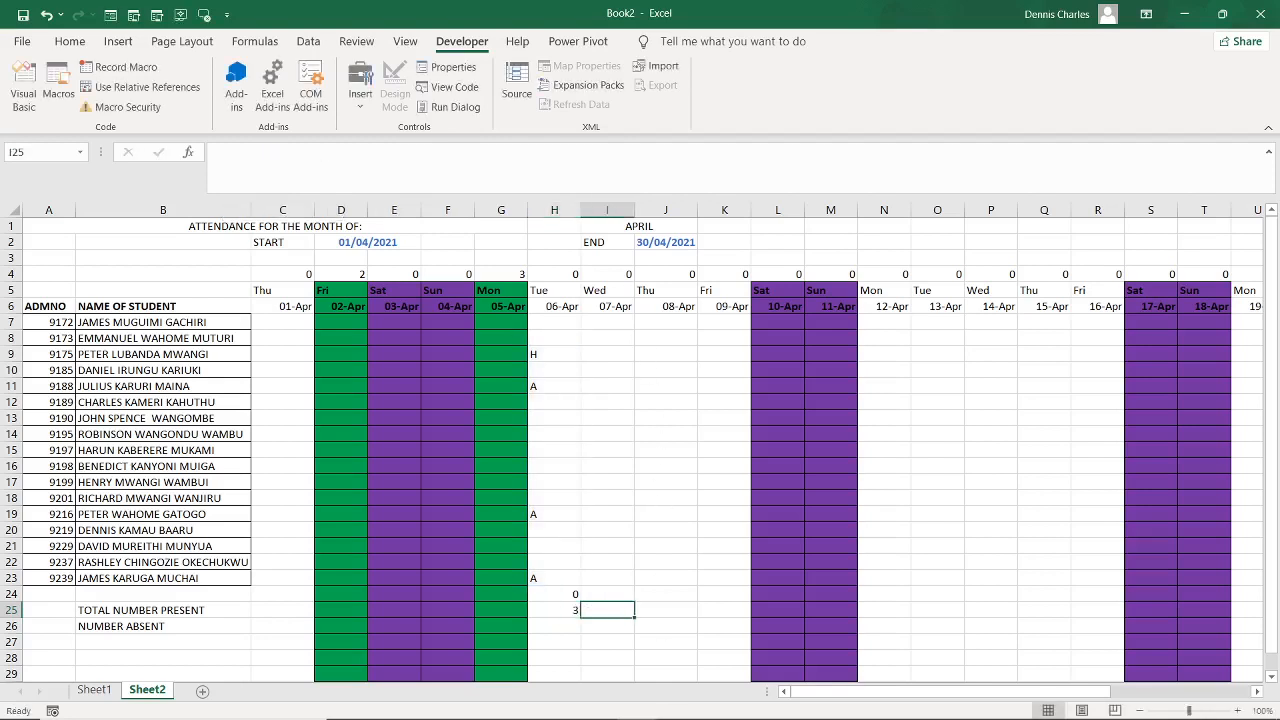
Enter the label TOTAL NUMBER HALF DAY in B27
{"action": "left_click", "coordinate": [634, 703]}
{"action": "left_click", "coordinate": [97, 643]}
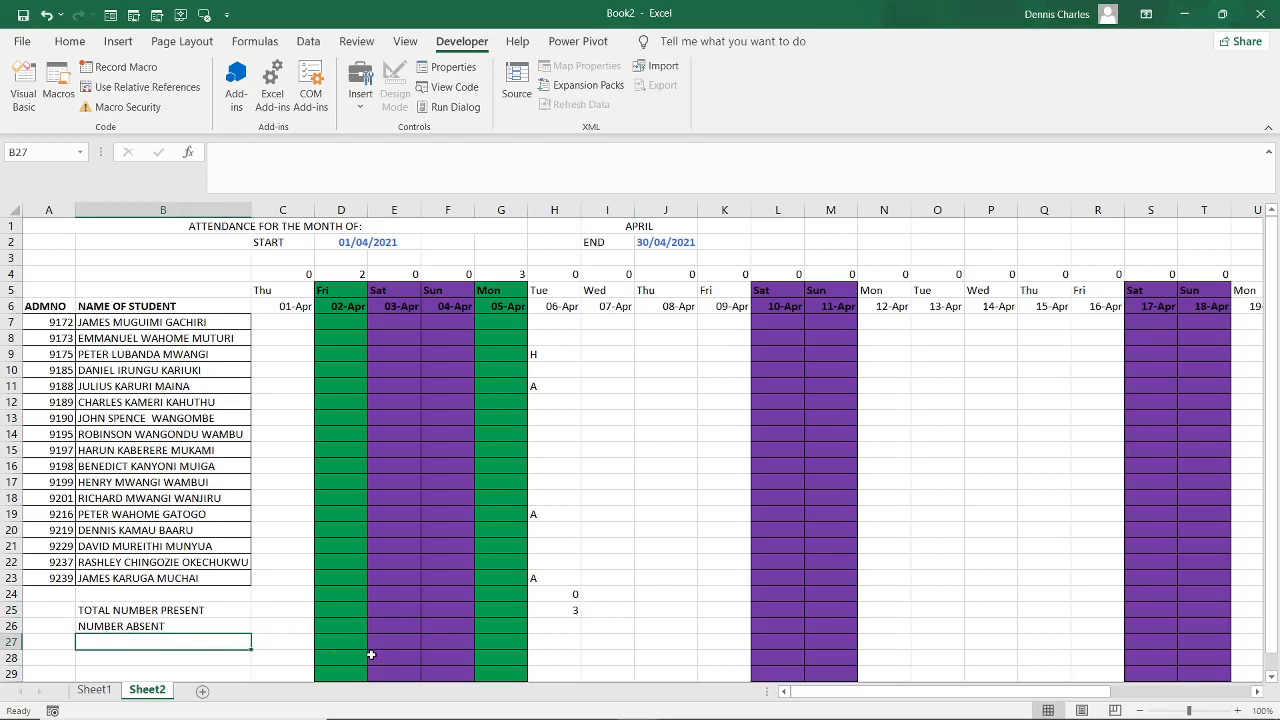
{"action": "type", "text": "TOTA"}
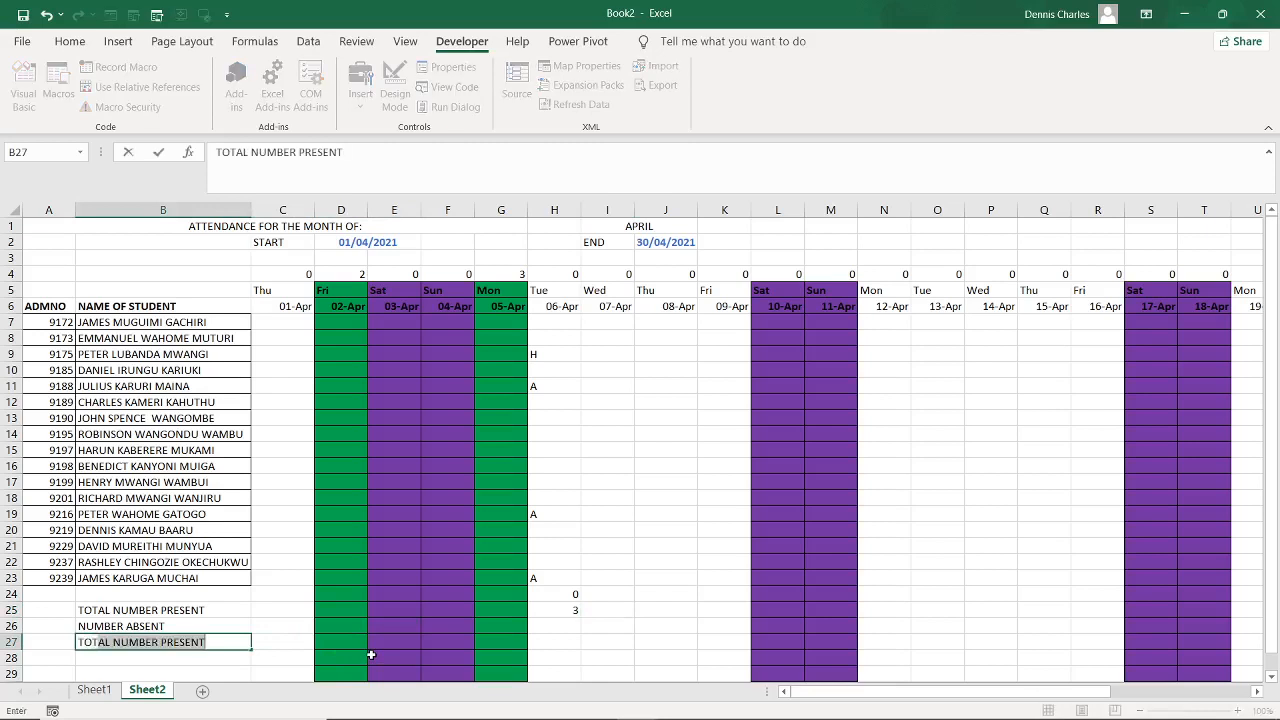
{"action": "type", "text": "L NUMBER "}
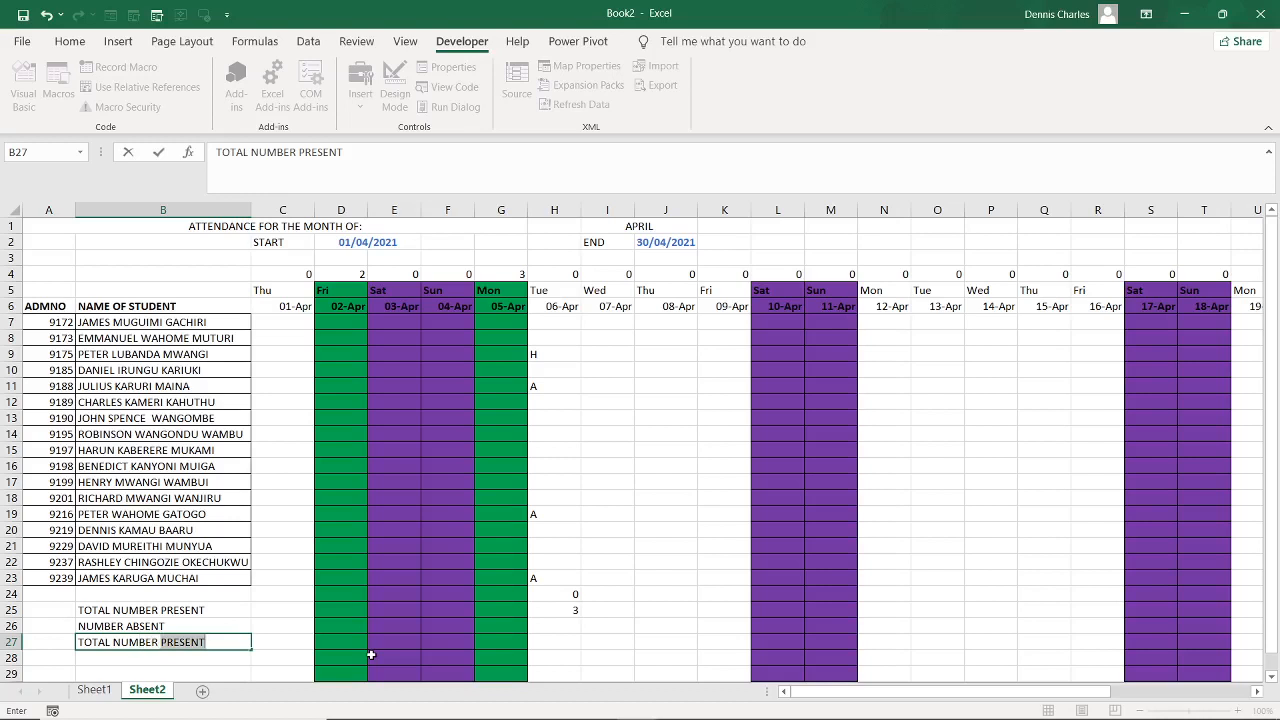
{"action": "type", "text": "HALF DAY"}
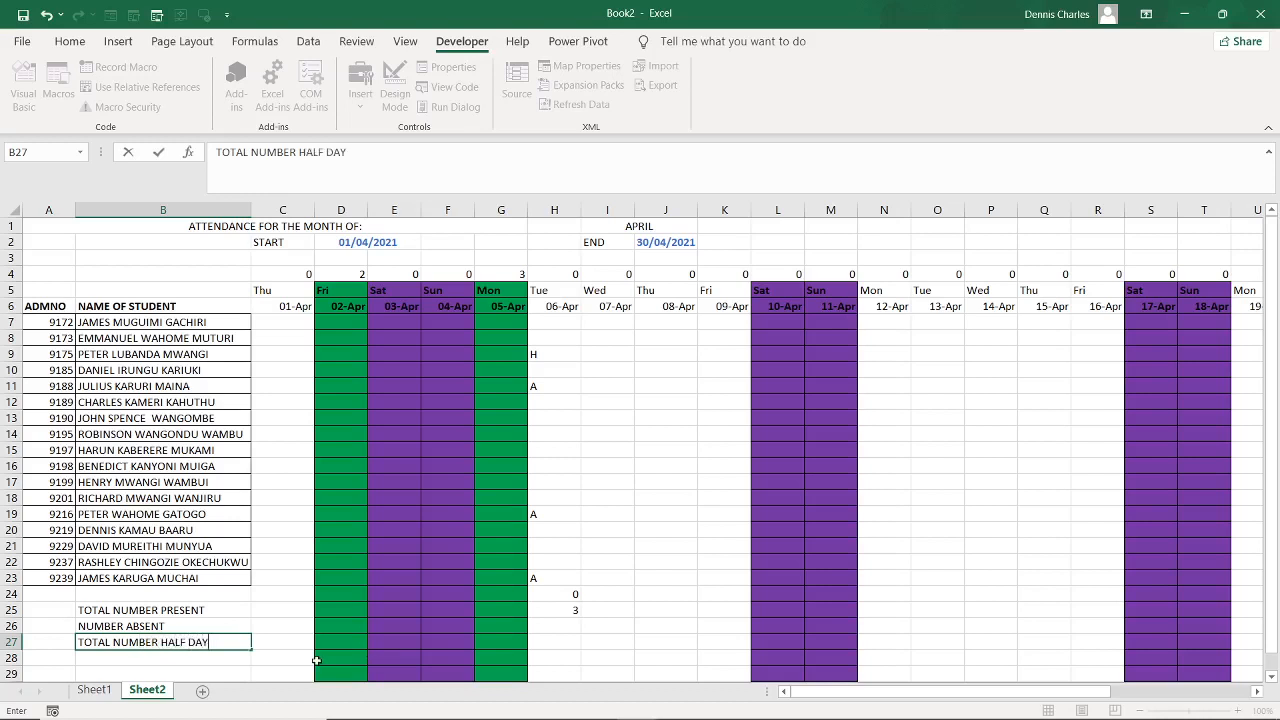
{"action": "left_click", "coordinate": [559, 631]}
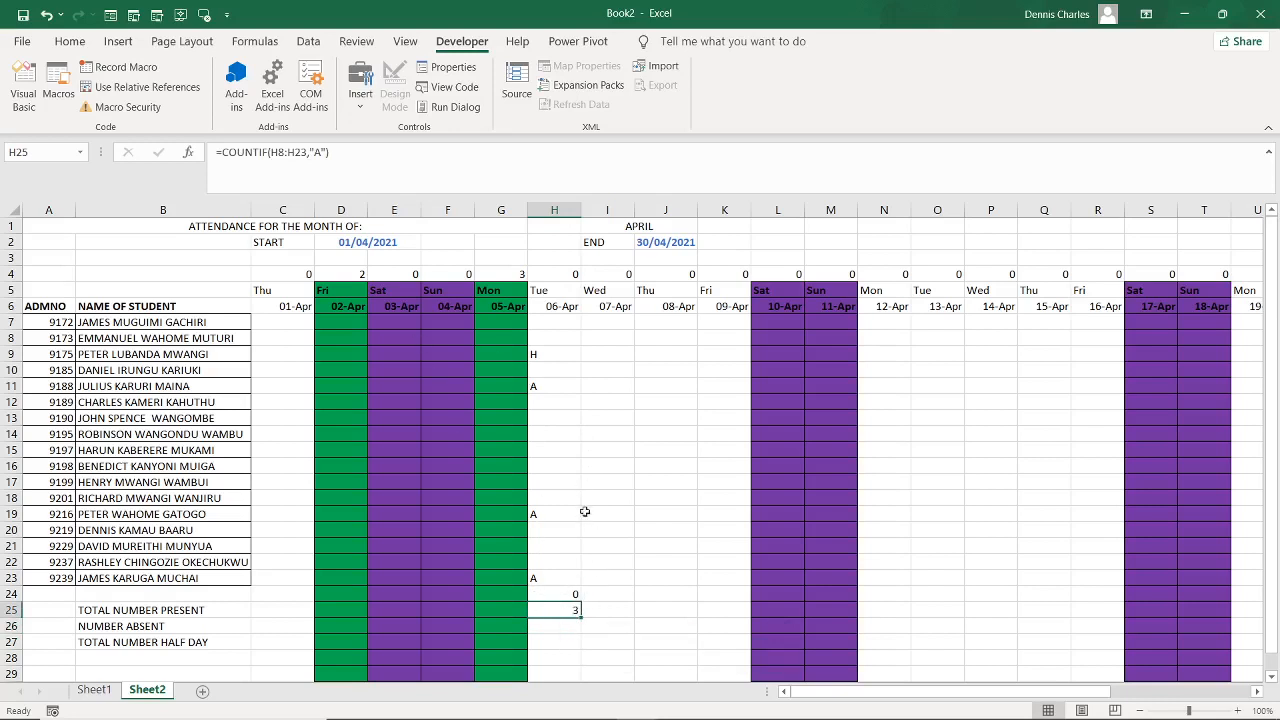
Copy the absence-count formula from H25 into H26
{"action": "right_click", "coordinate": [553, 610]}
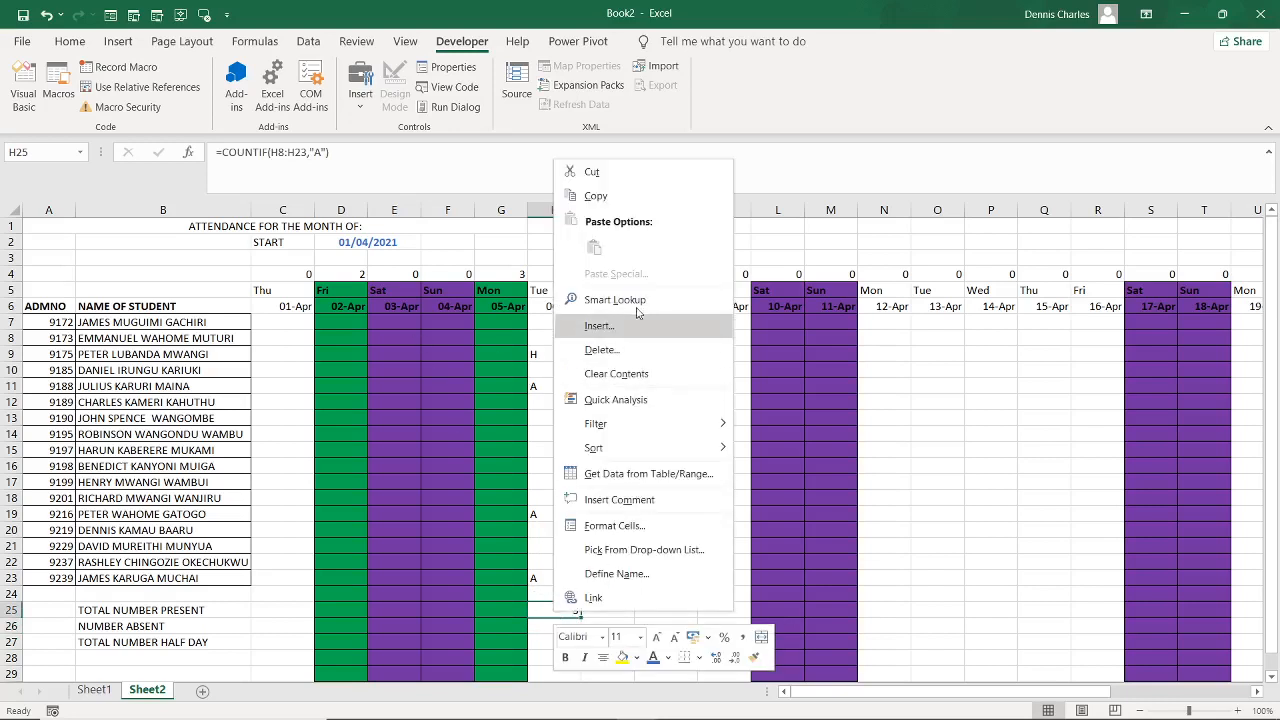
{"action": "left_click", "coordinate": [618, 195]}
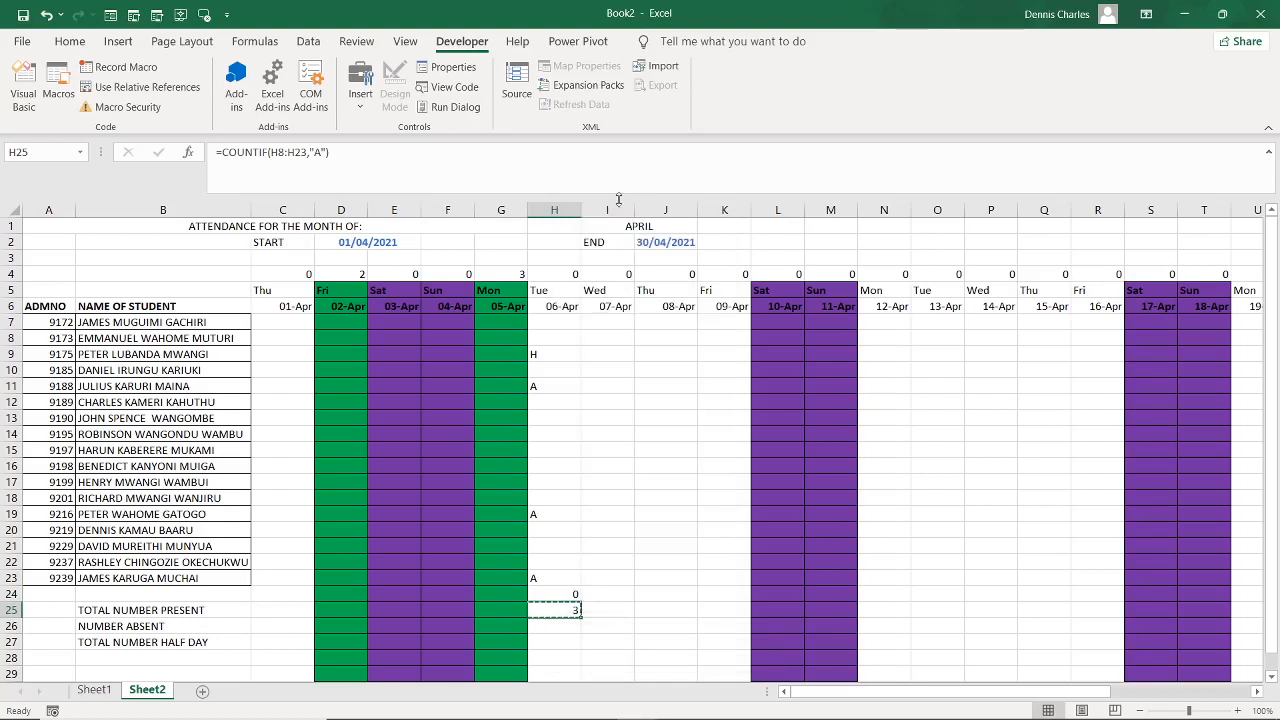
{"action": "left_click", "coordinate": [556, 629]}
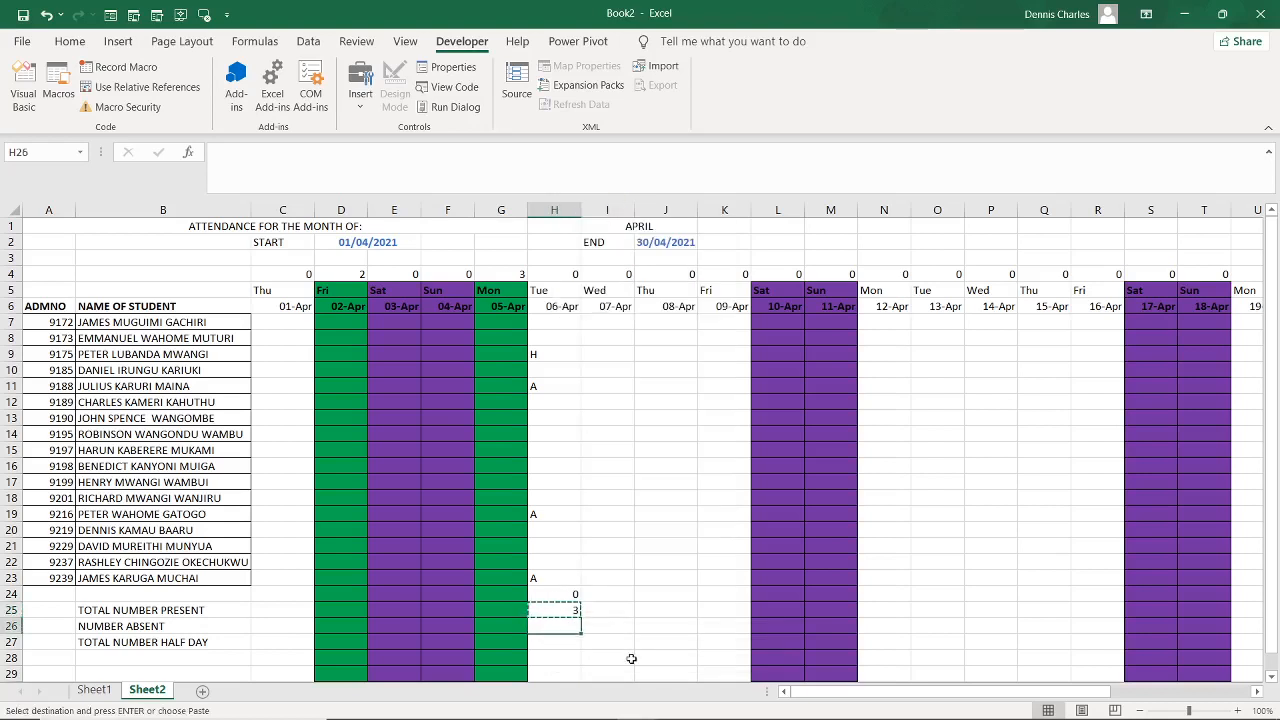
{"action": "key", "text": "ctrl+v"}
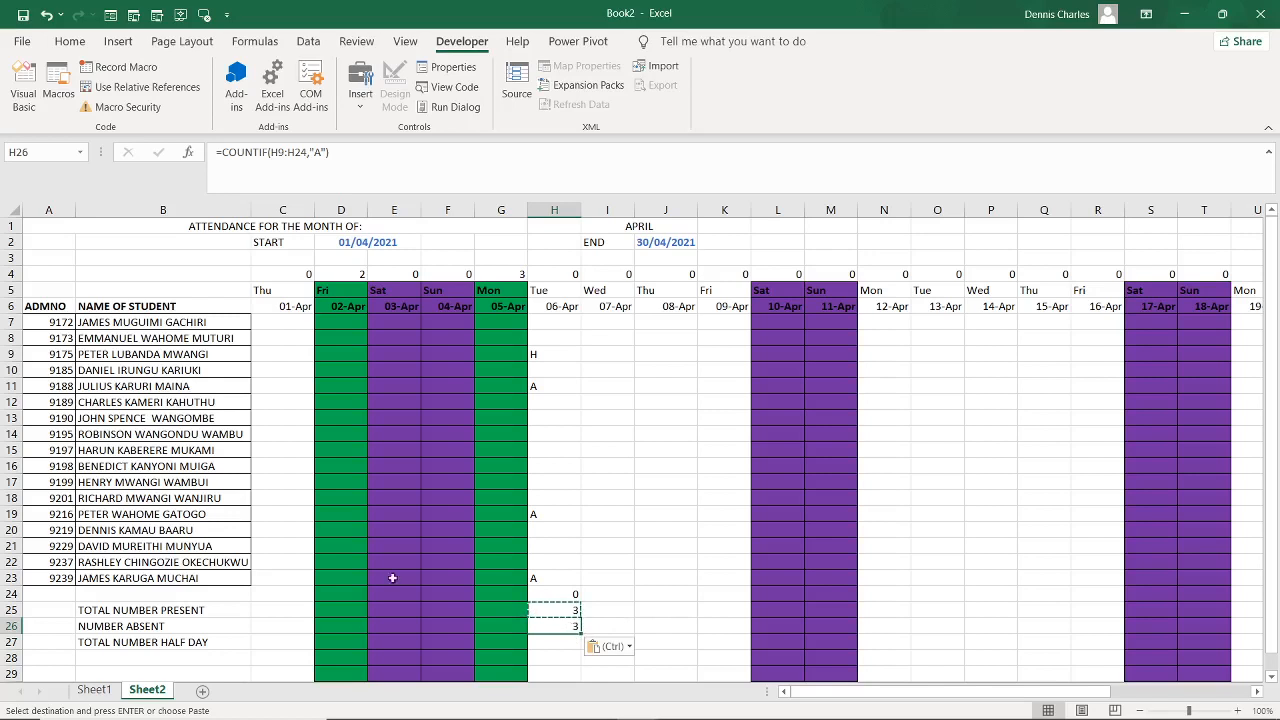
Edit the formula in H26 to count half days with =COUNTIF(H9:H23,"H")
{"action": "left_click", "coordinate": [348, 199]}
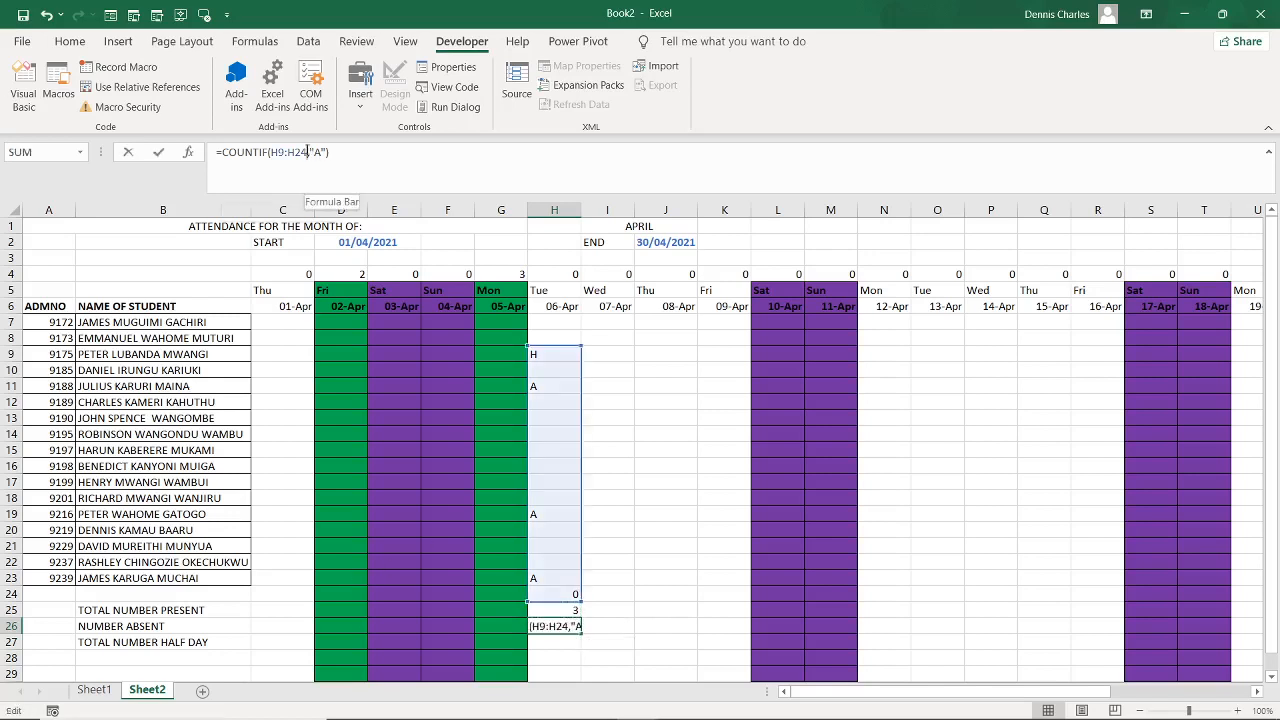
{"action": "key", "text": "BackSpace"}
{"action": "type", "text": "3"}
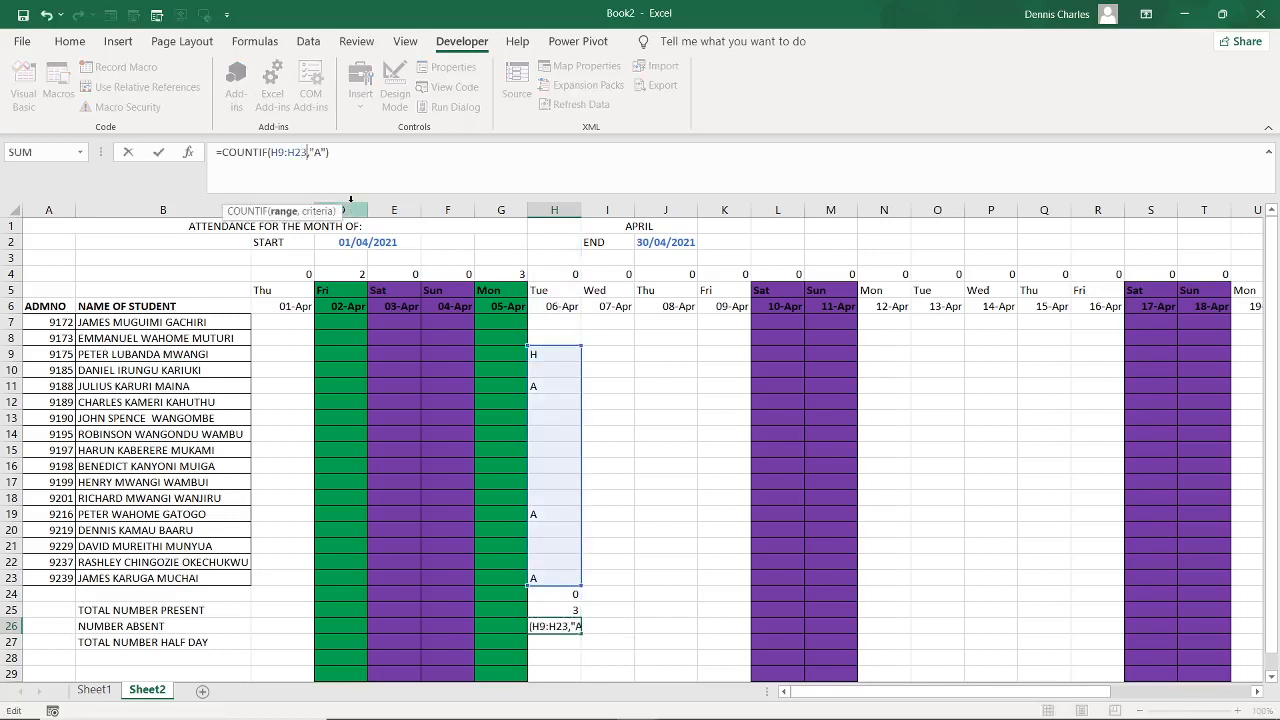
{"action": "type", "text": ",\"A\")"}
{"action": "key", "text": "BackSpace"}
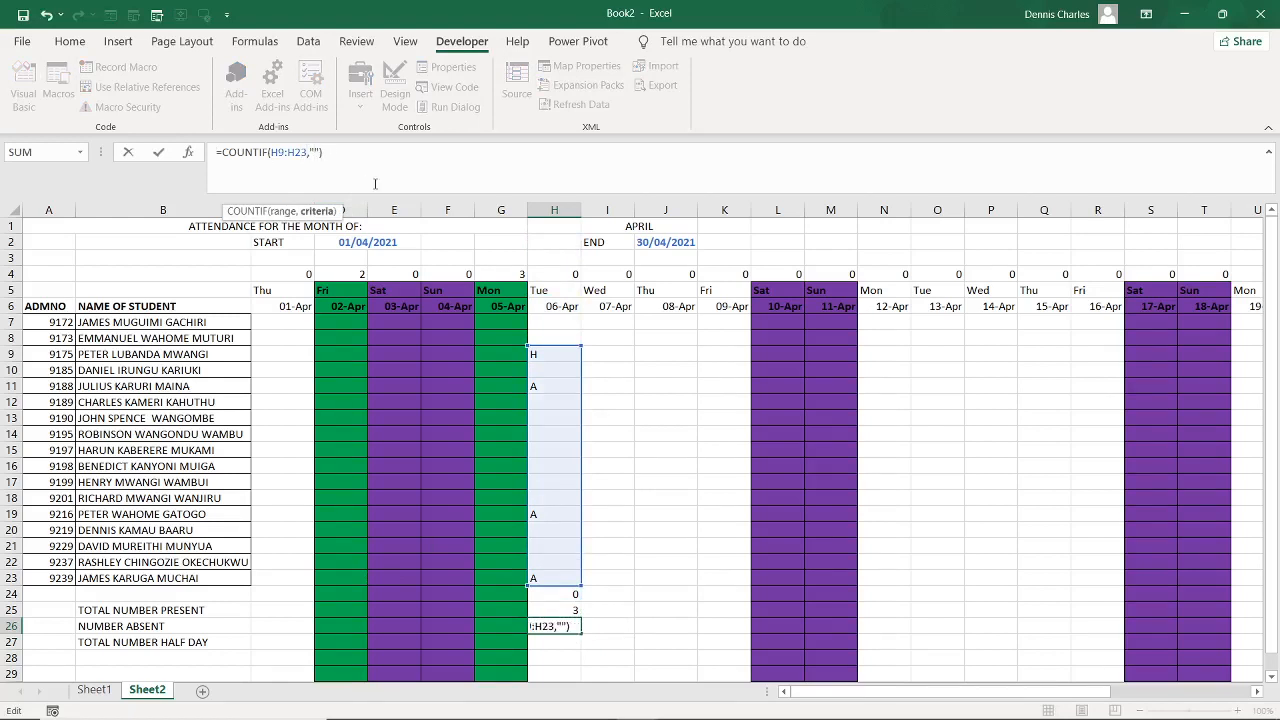
{"action": "type", "text": "H"}
{"action": "key", "text": "Tab"}
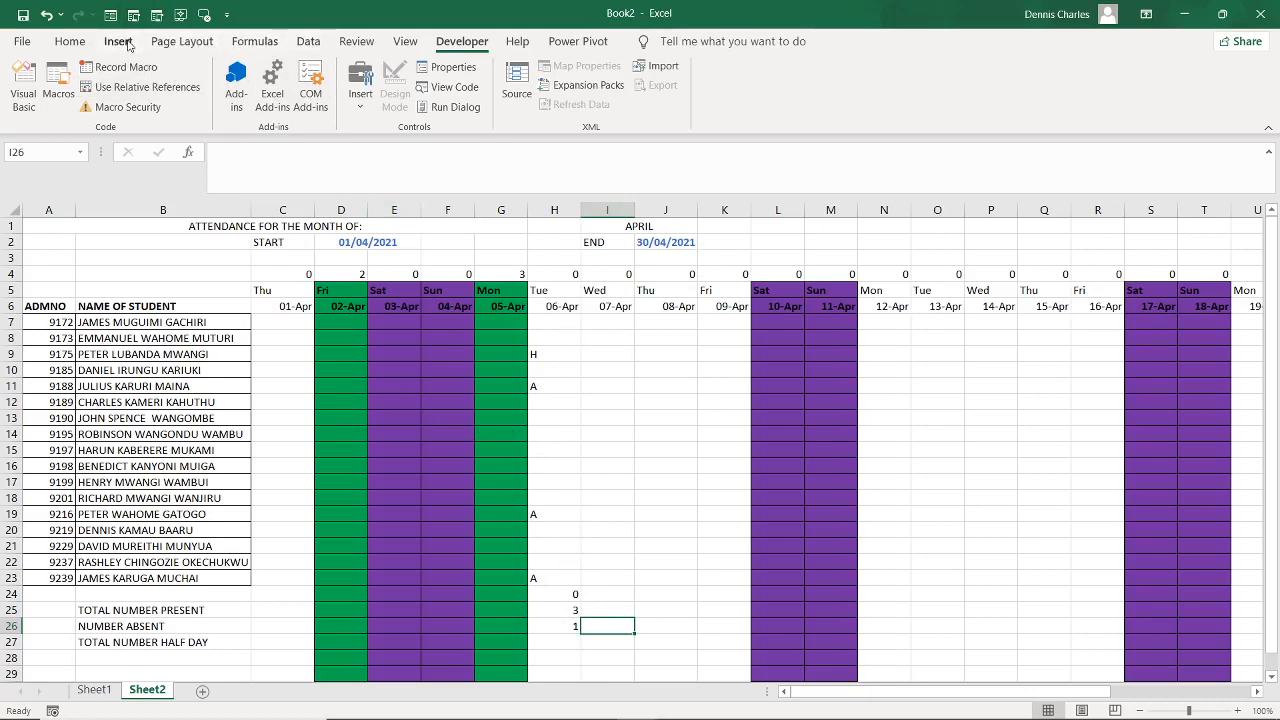
Draw a rounded rectangle about 1.44 cm wide and 0.47 cm high in column H at row 30, below the totals
{"action": "left_click", "coordinate": [118, 41]}
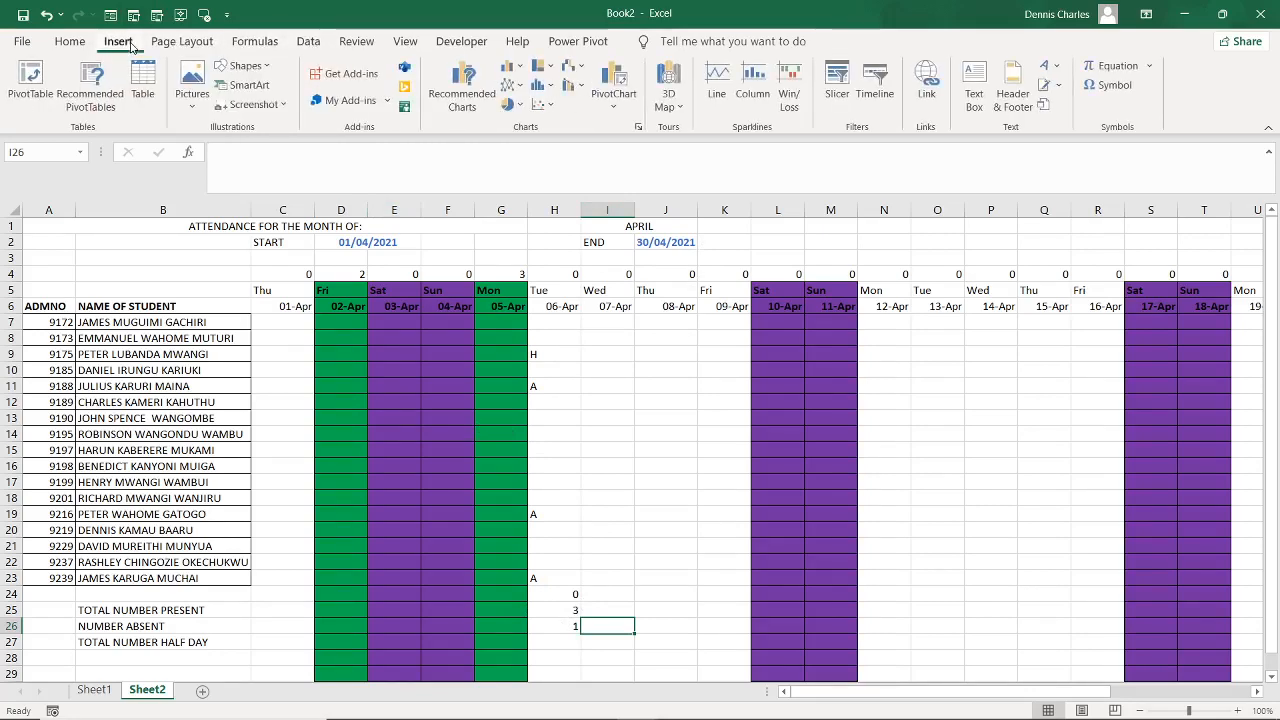
{"action": "left_click", "coordinate": [265, 67]}
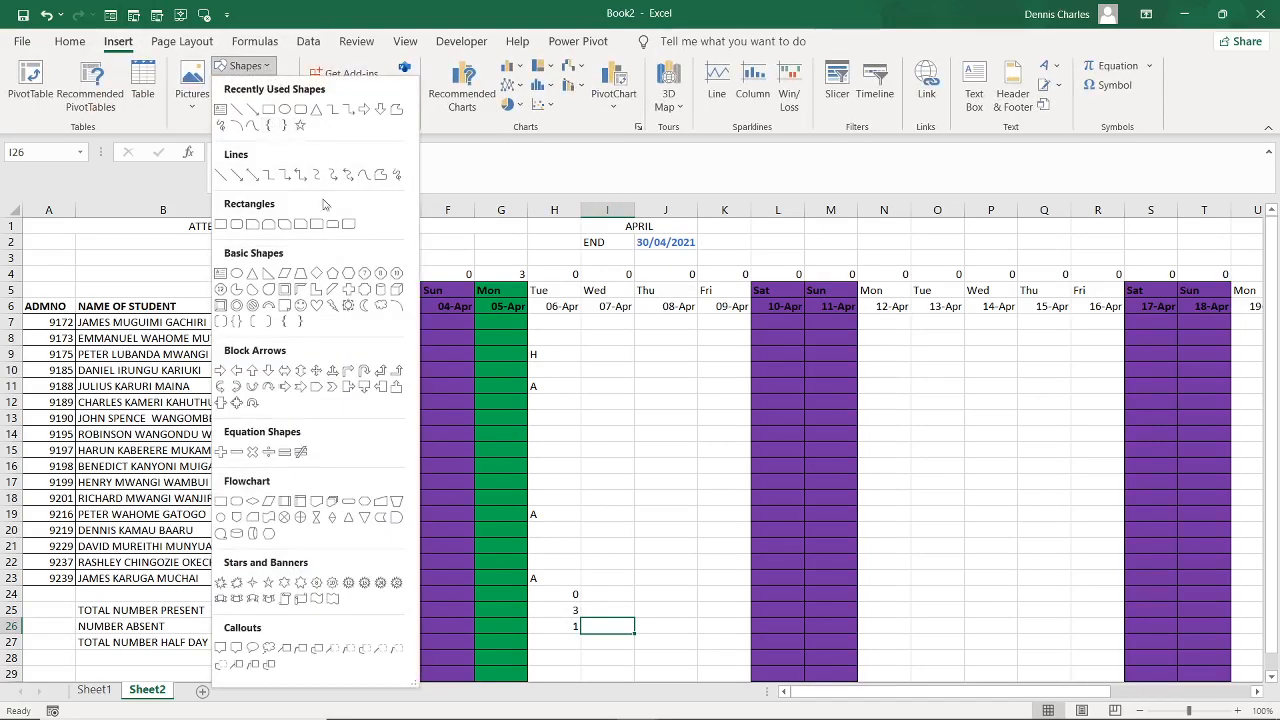
{"action": "left_click", "coordinate": [302, 110]}
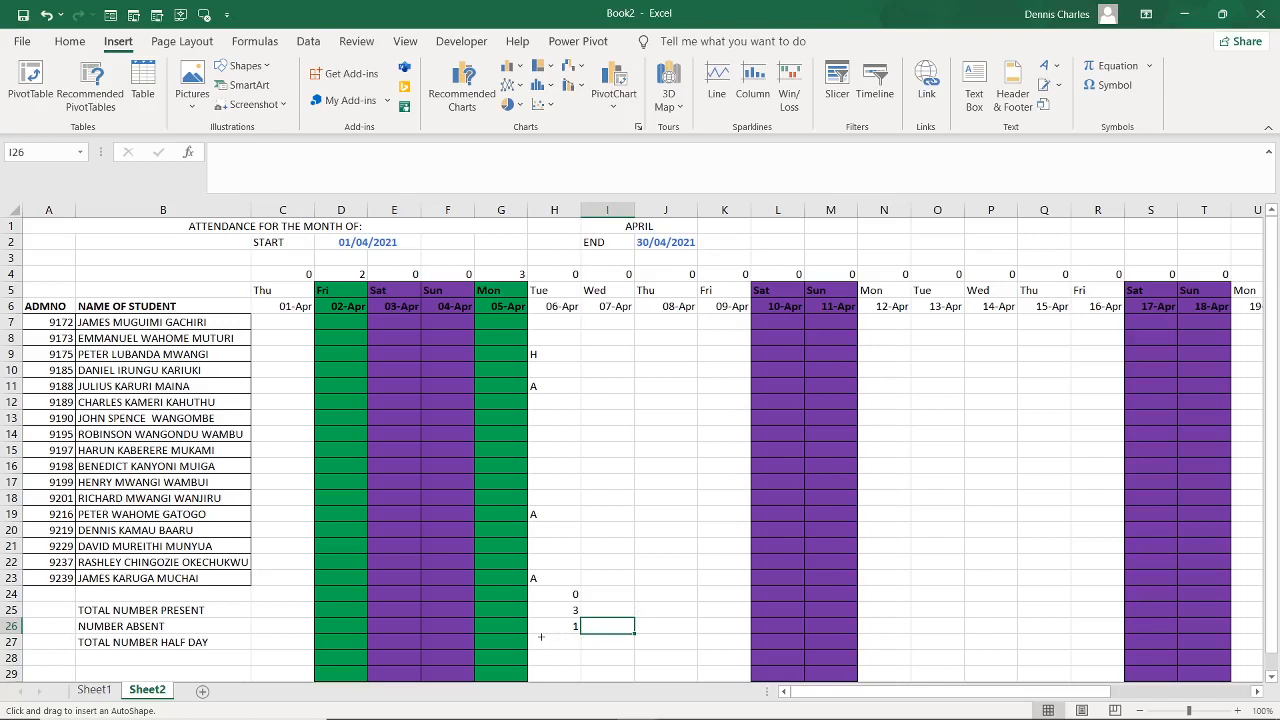
{"action": "scroll", "coordinate": [651, 563], "scroll_direction": "down", "scroll_amount": 4}
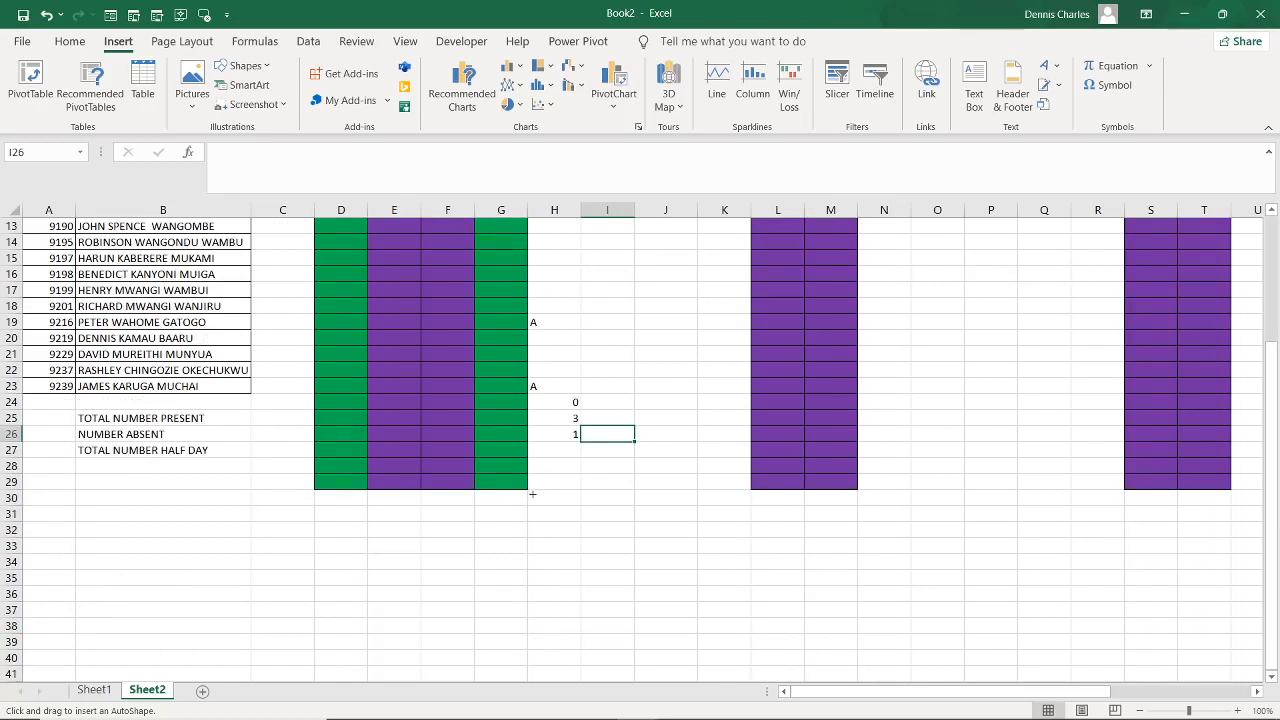
{"action": "left_click_drag", "start_coordinate": [533, 494], "coordinate": [578, 508]}
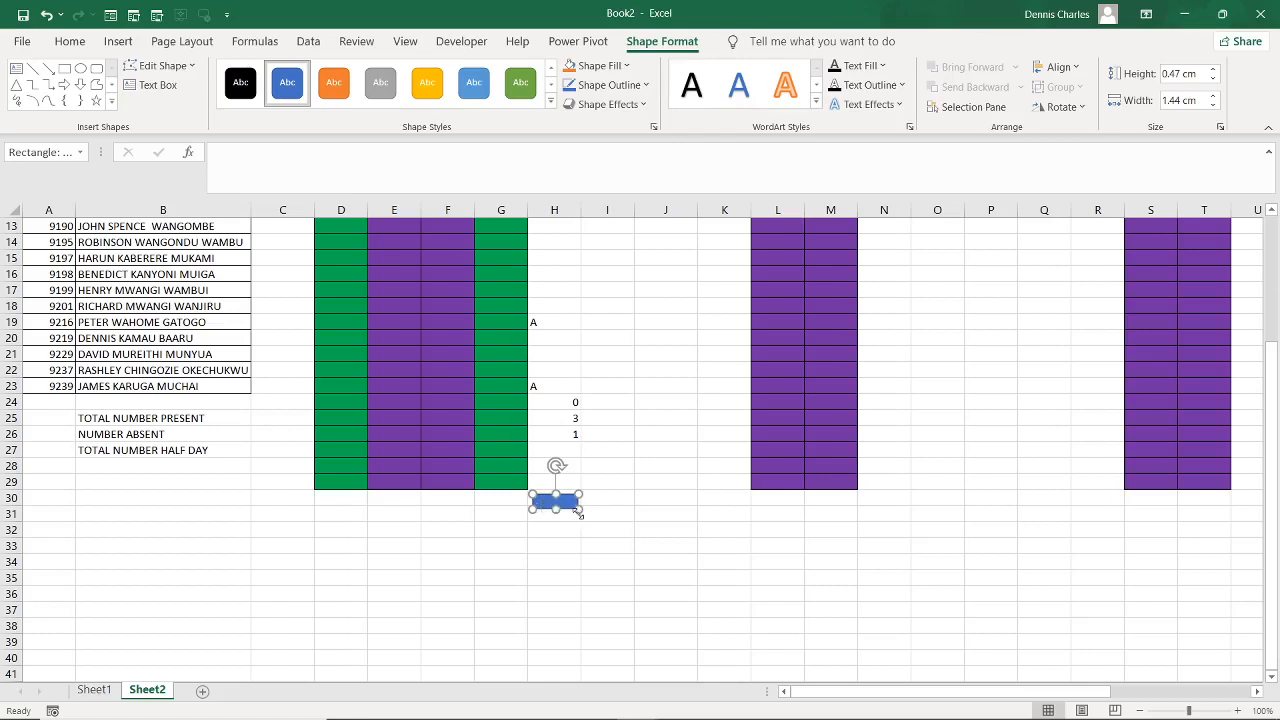
Label the rounded rectangle MARK with the text centred both ways, and enlarge the shape to about 1.55 by 0.51 cm
{"action": "type", "text": "MARK"}
{"action": "left_click_drag", "start_coordinate": [577, 508], "coordinate": [583, 511]}
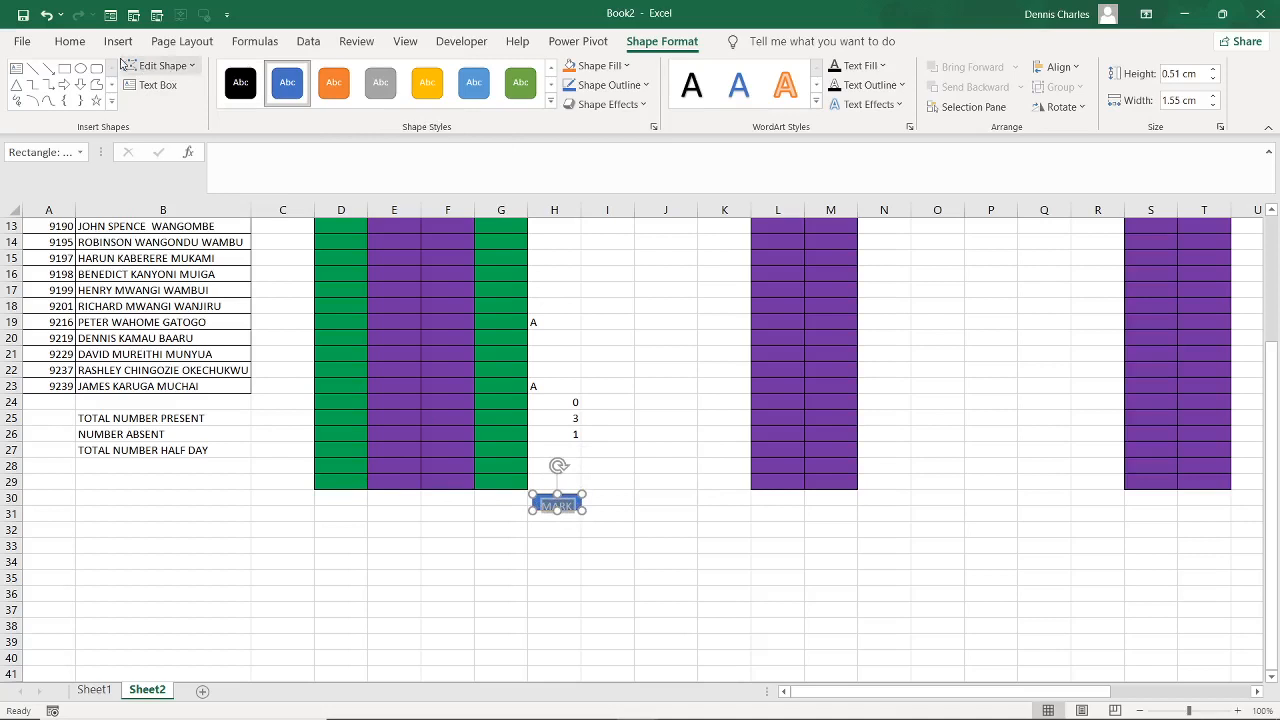
{"action": "left_click", "coordinate": [69, 41]}
{"action": "left_click", "coordinate": [365, 100]}
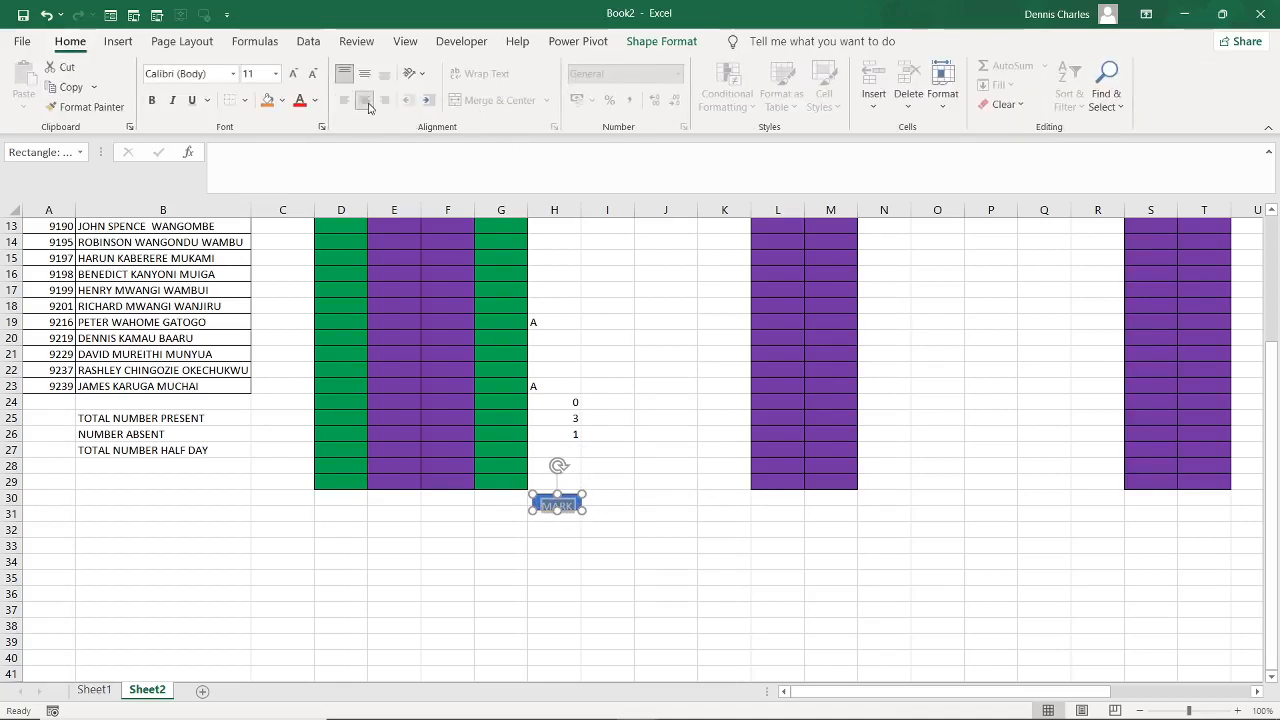
{"action": "left_click", "coordinate": [365, 73]}
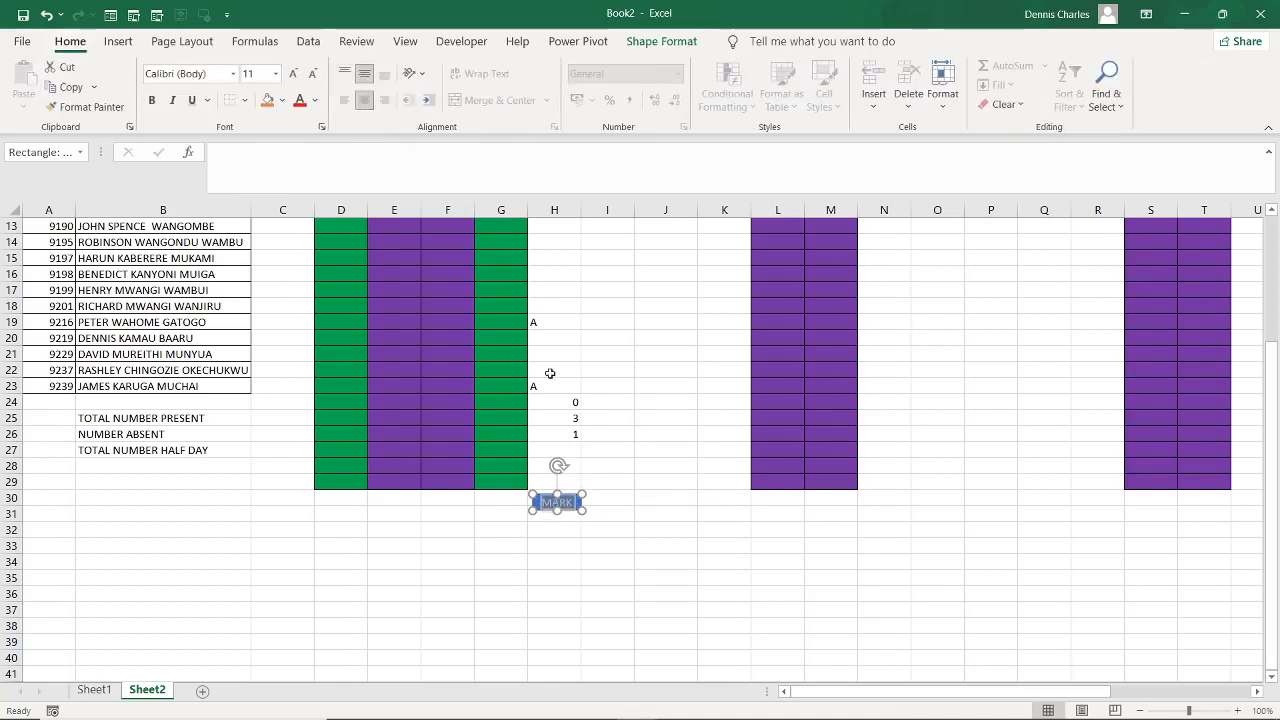
{"action": "left_click", "coordinate": [552, 574]}
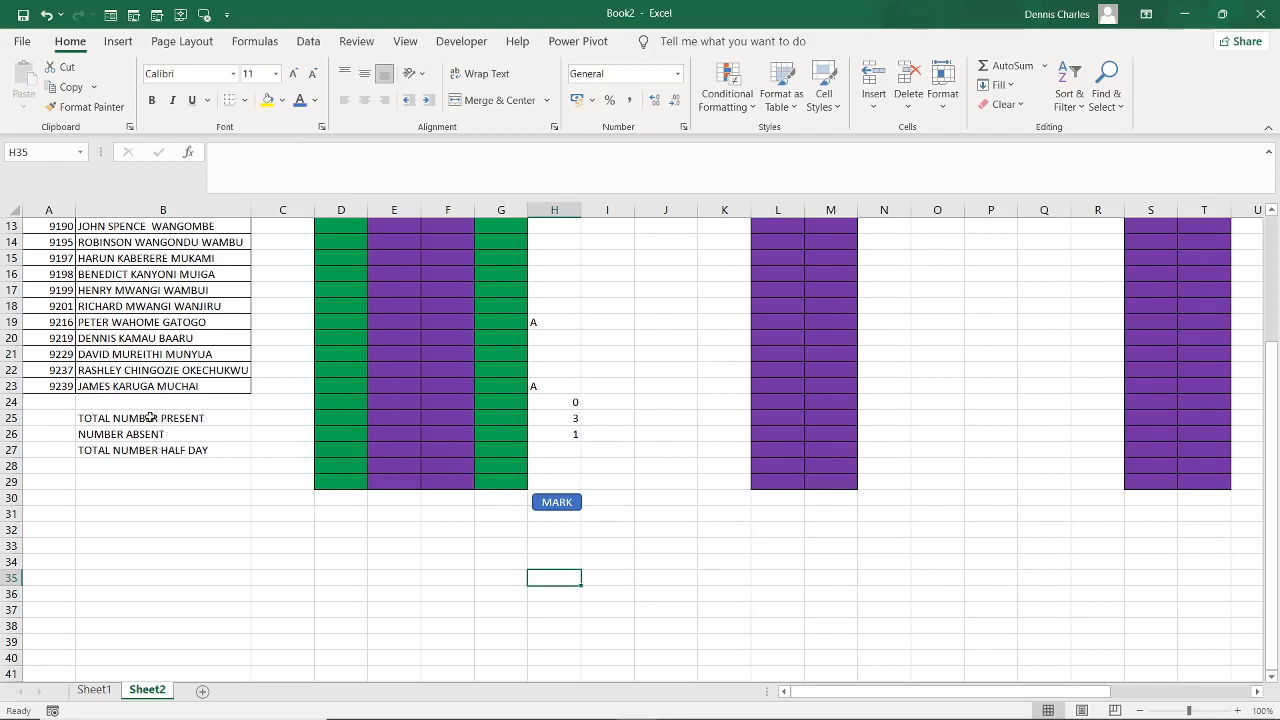
Move the TOTAL NUMBER PRESENT label from B25 to B24
{"action": "left_click", "coordinate": [91, 421]}
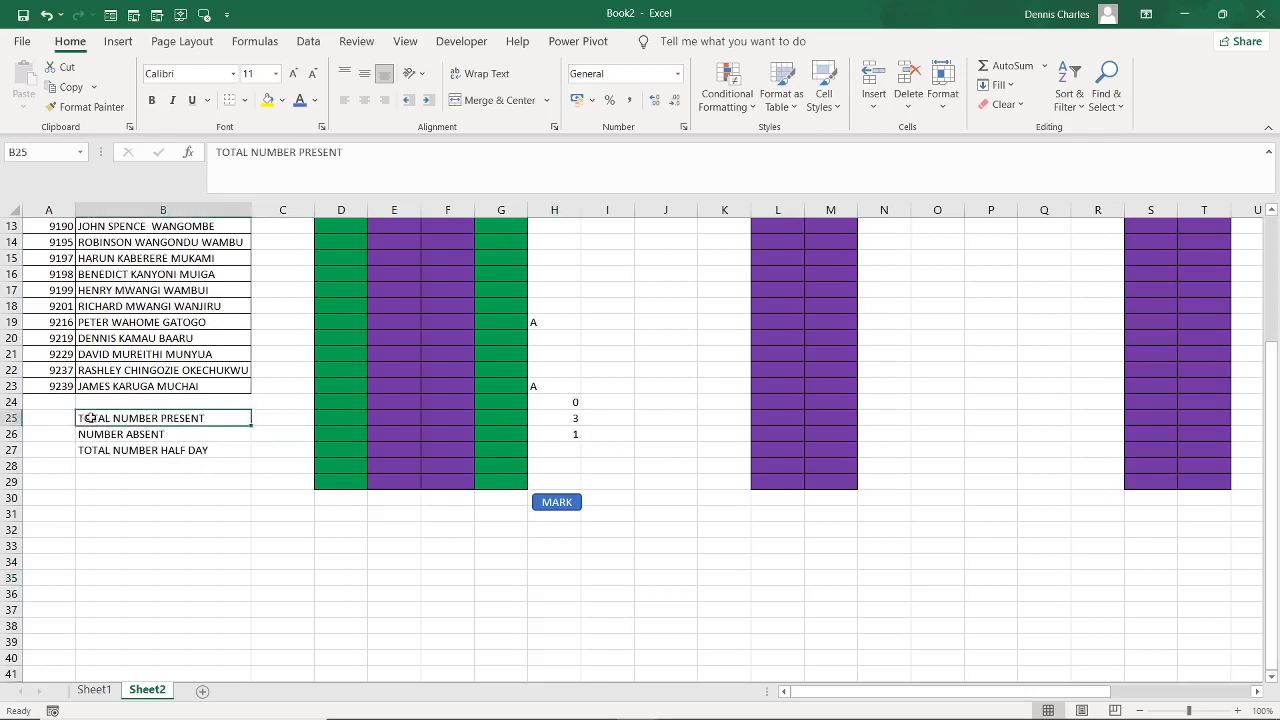
{"action": "right_click", "coordinate": [144, 423]}
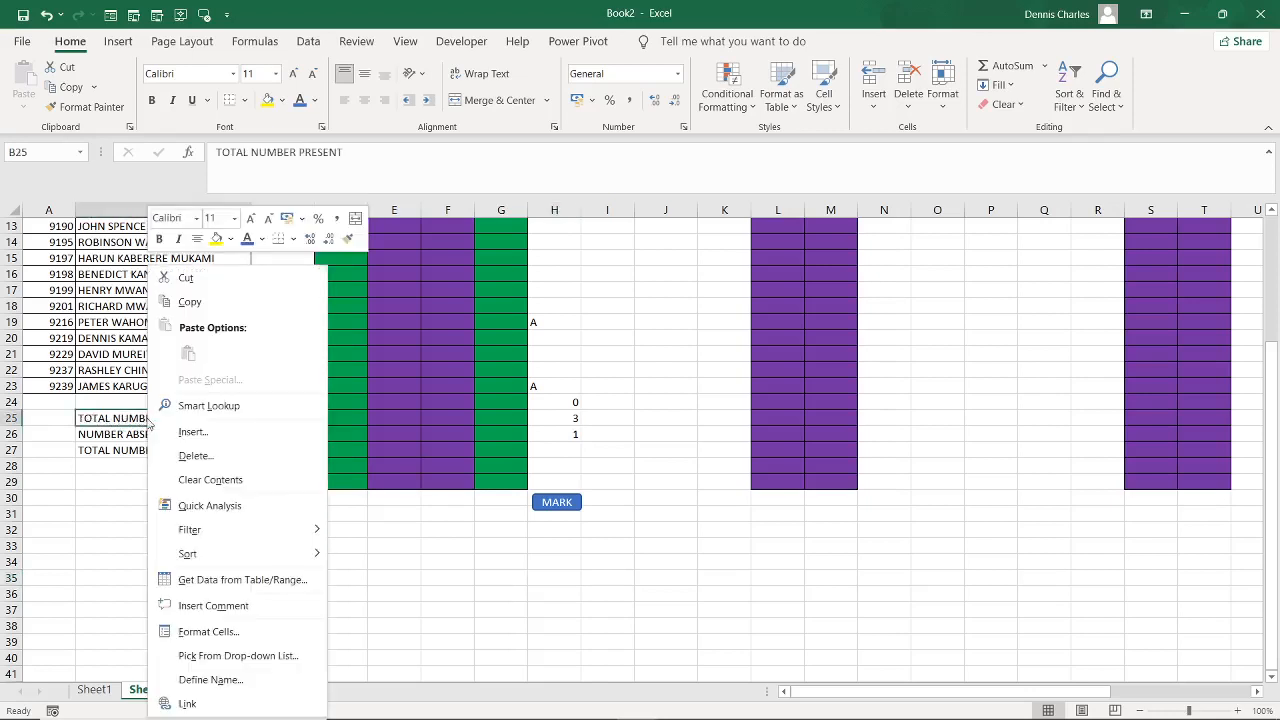
{"action": "left_click", "coordinate": [204, 281]}
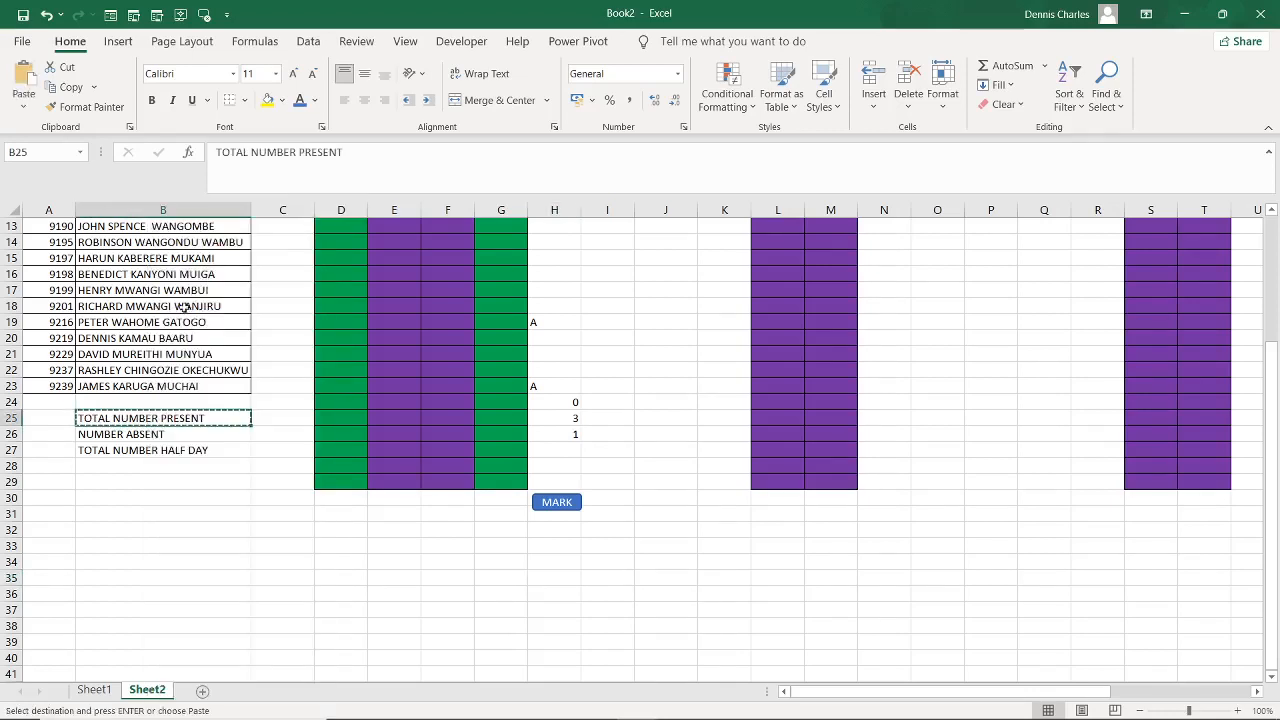
{"action": "left_click", "coordinate": [110, 402]}
{"action": "key", "text": "ctrl+v"}
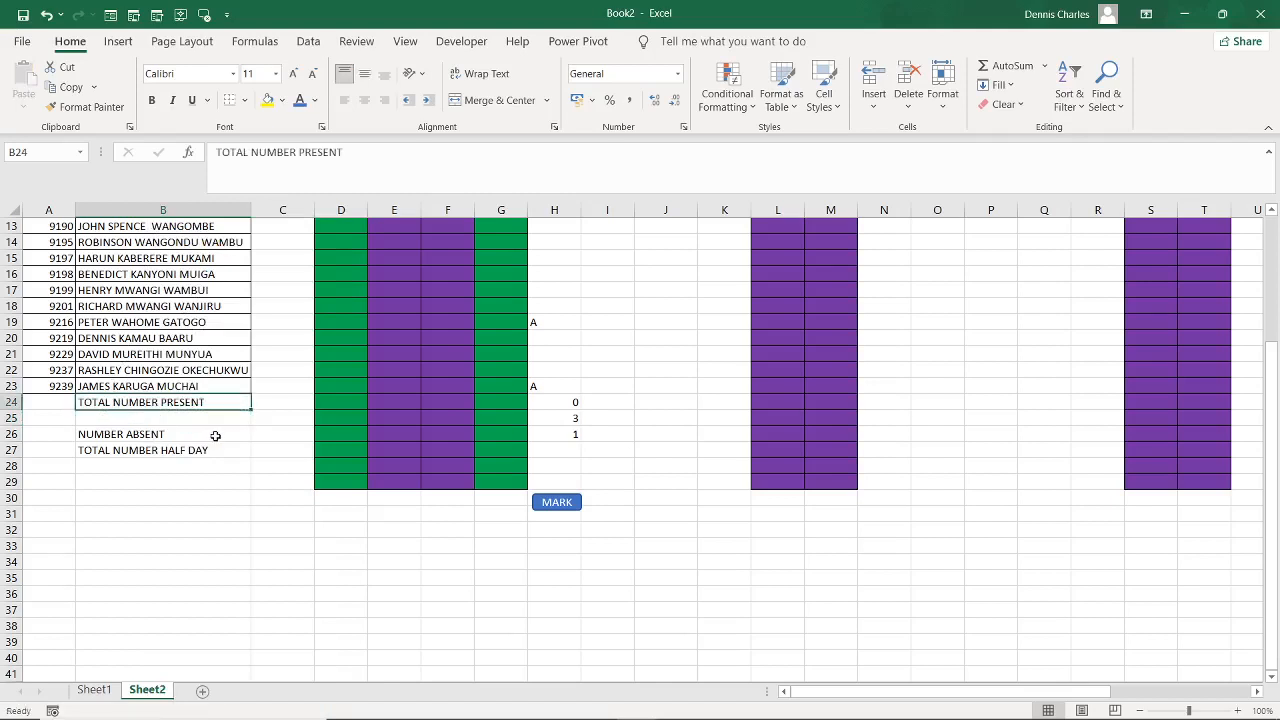
Move the NUMBER ABSENT label from B26 to B25
{"action": "left_click", "coordinate": [124, 436]}
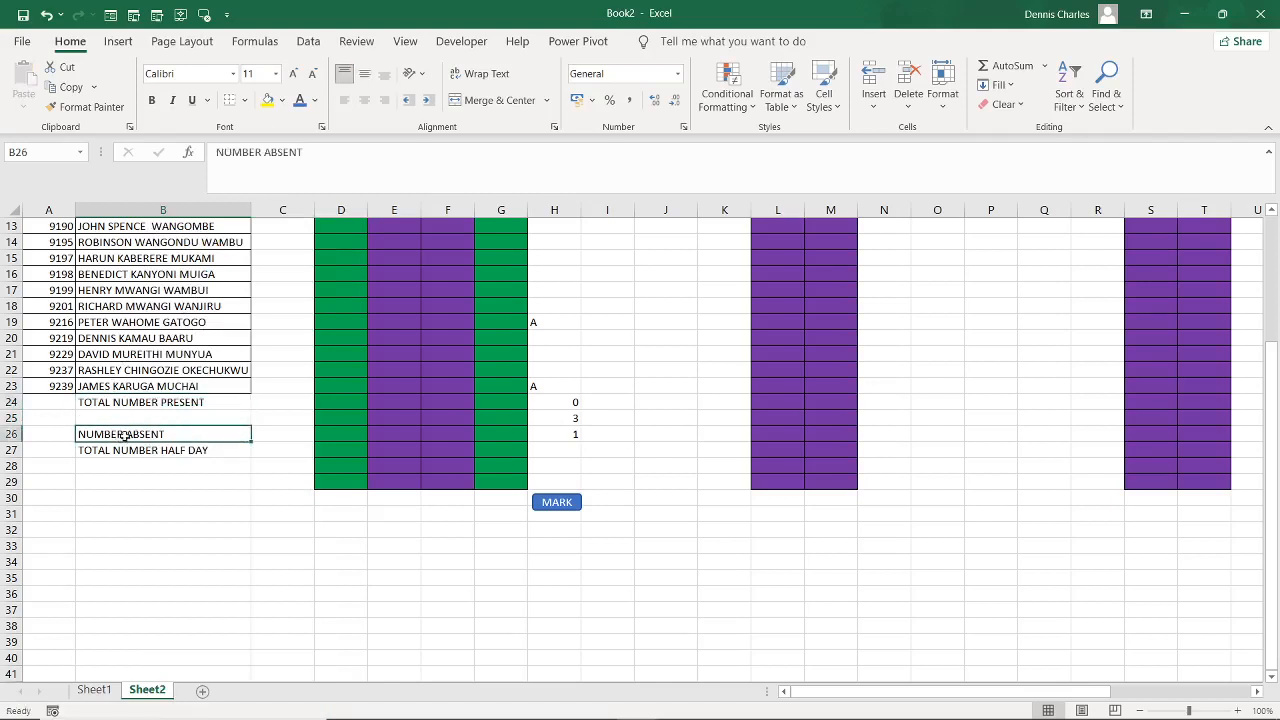
{"action": "right_click", "coordinate": [124, 436]}
{"action": "left_click", "coordinate": [184, 280]}
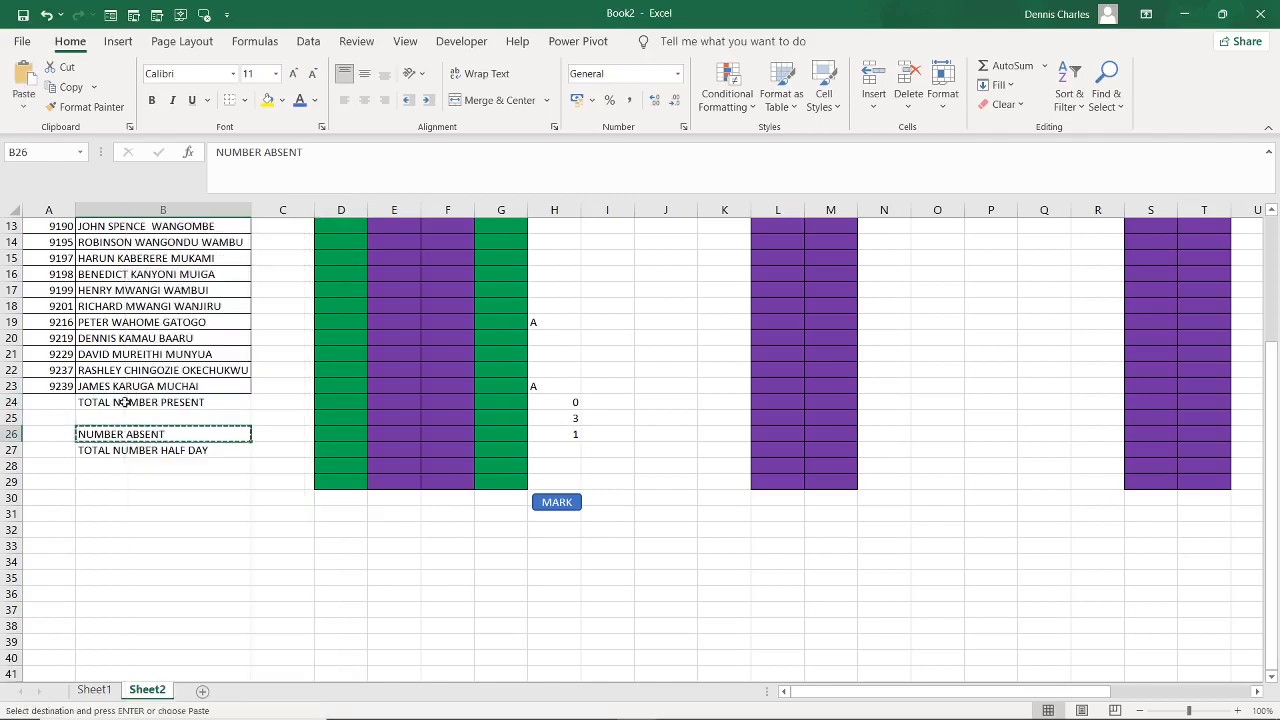
{"action": "left_click", "coordinate": [118, 418]}
{"action": "key", "text": "ctrl+v"}
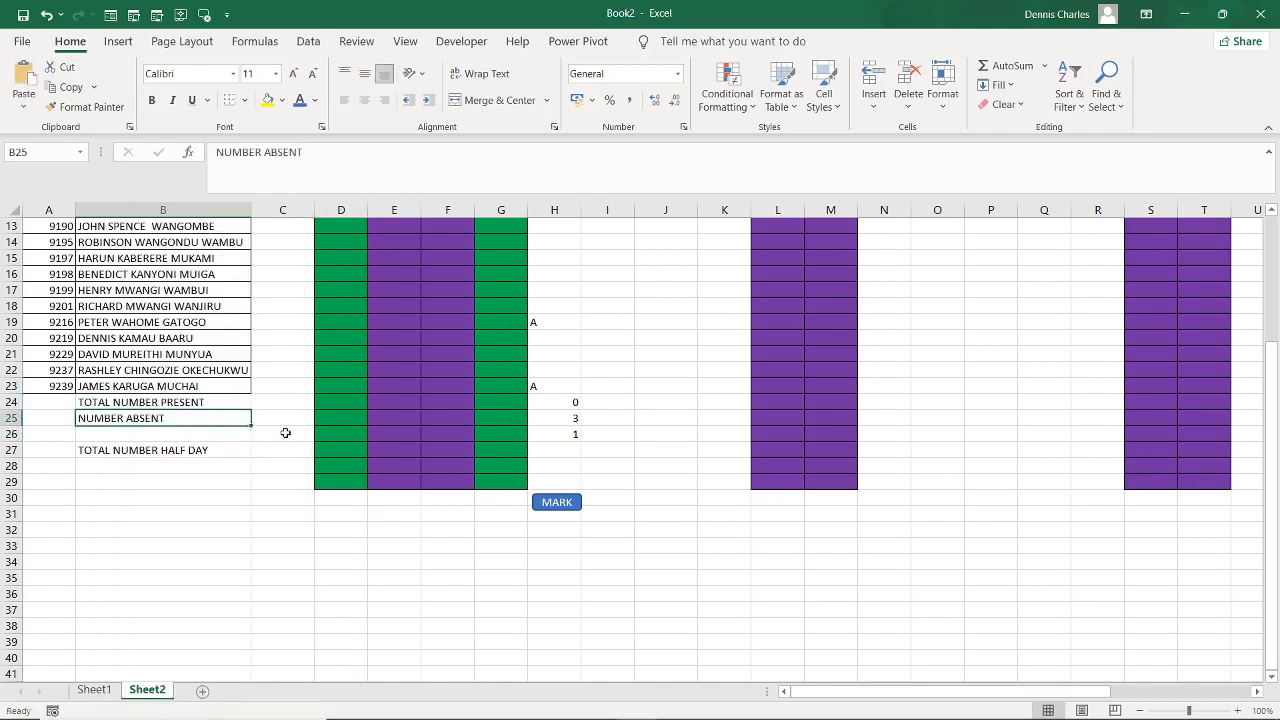
Move the TOTAL NUMBER HALF DAY label from B27 to B26
{"action": "left_click", "coordinate": [183, 455]}
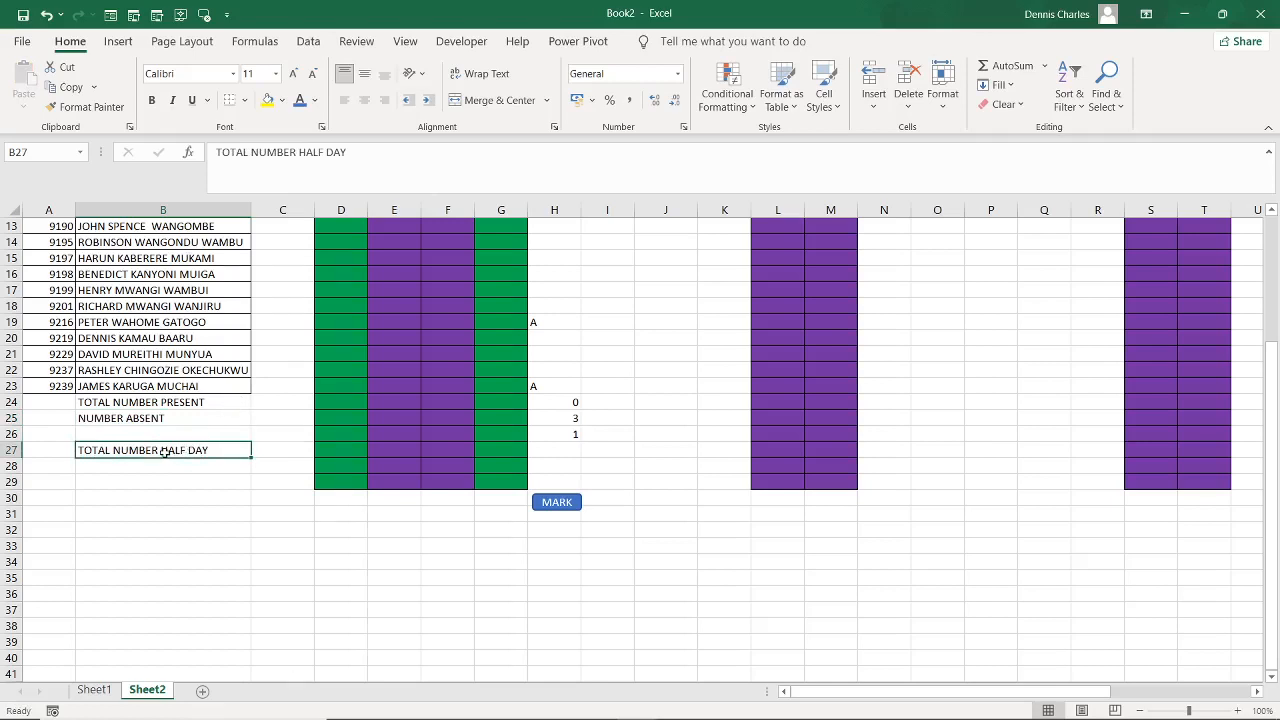
{"action": "right_click", "coordinate": [166, 452]}
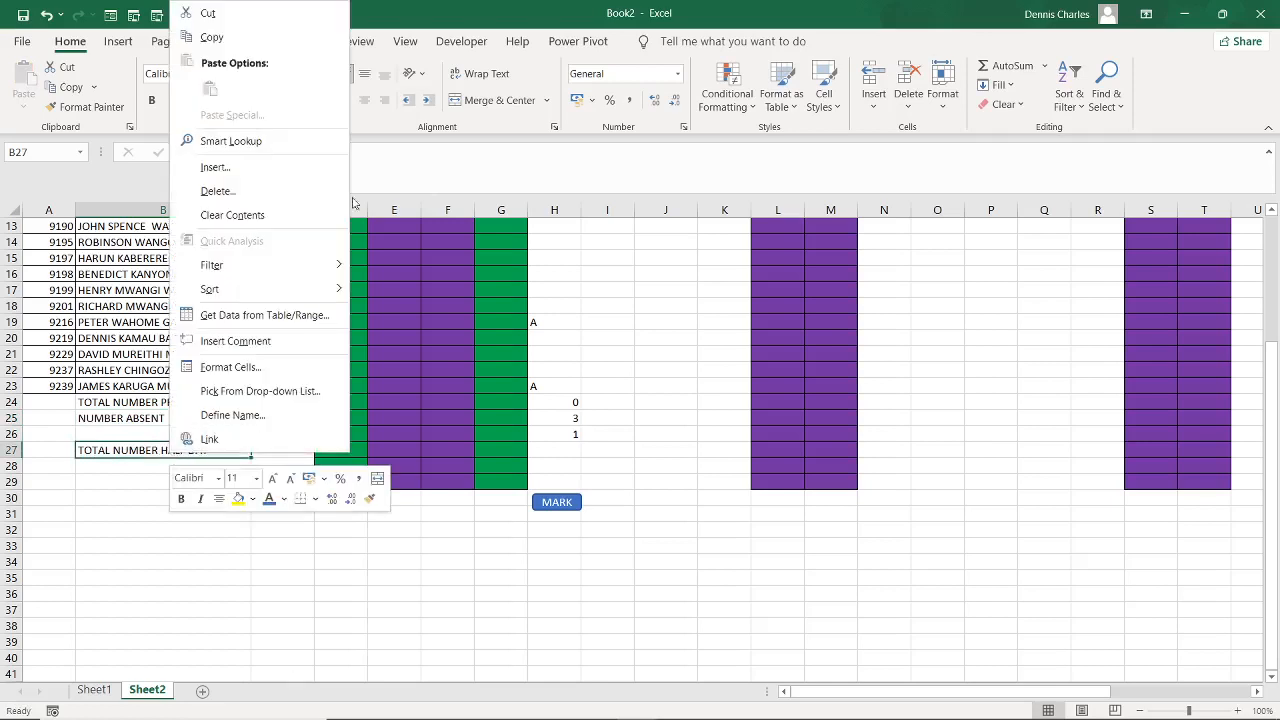
{"action": "left_click", "coordinate": [237, 18]}
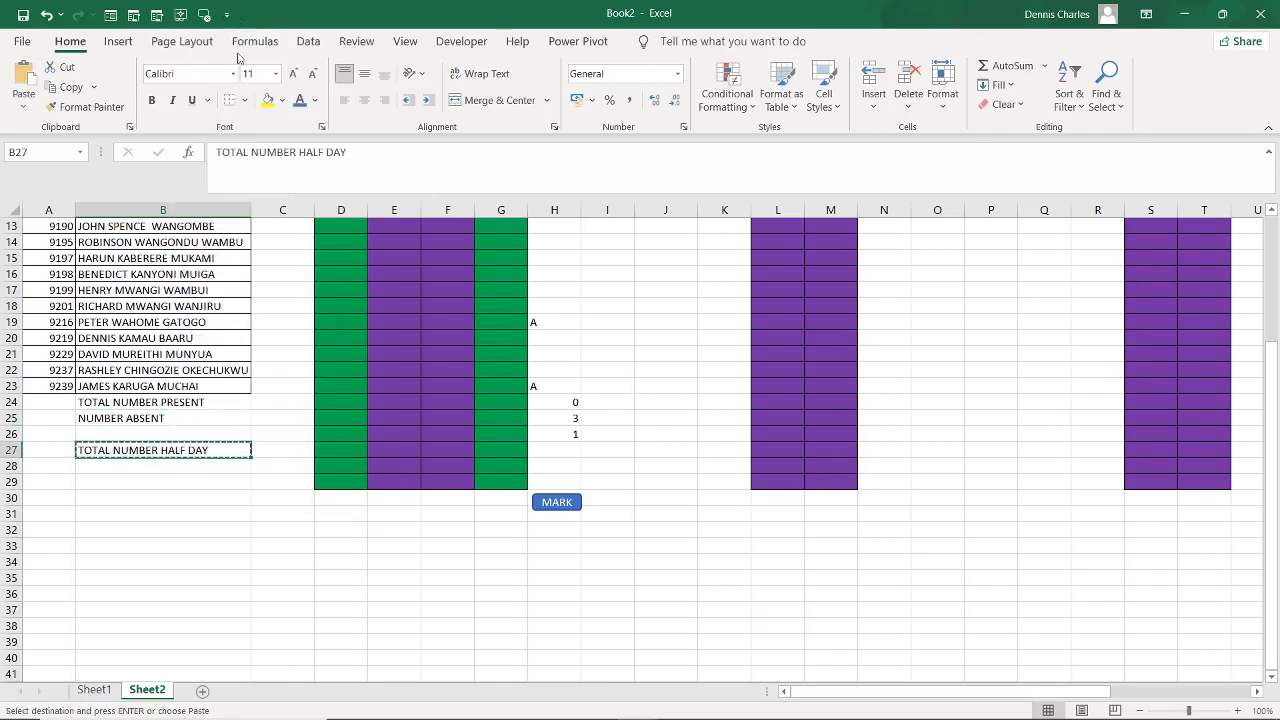
{"action": "left_click", "coordinate": [116, 432]}
{"action": "key", "text": "ctrl+v"}
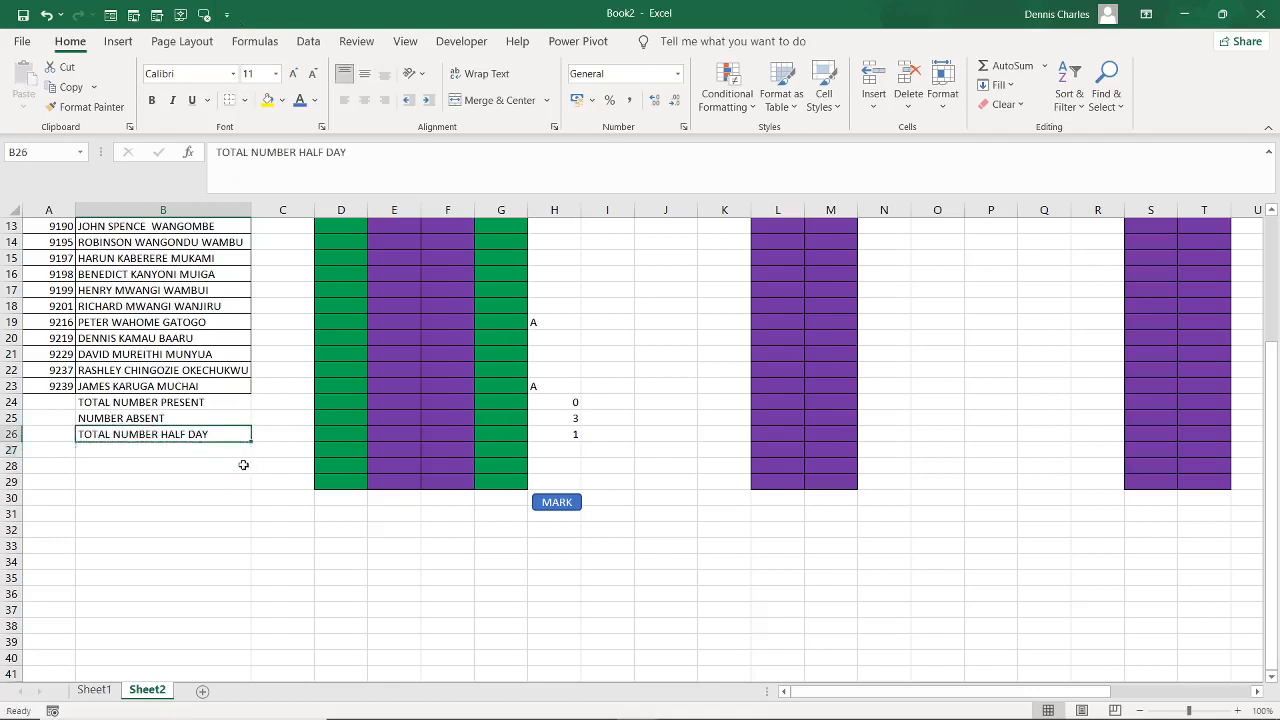
{"action": "left_click", "coordinate": [190, 491]}
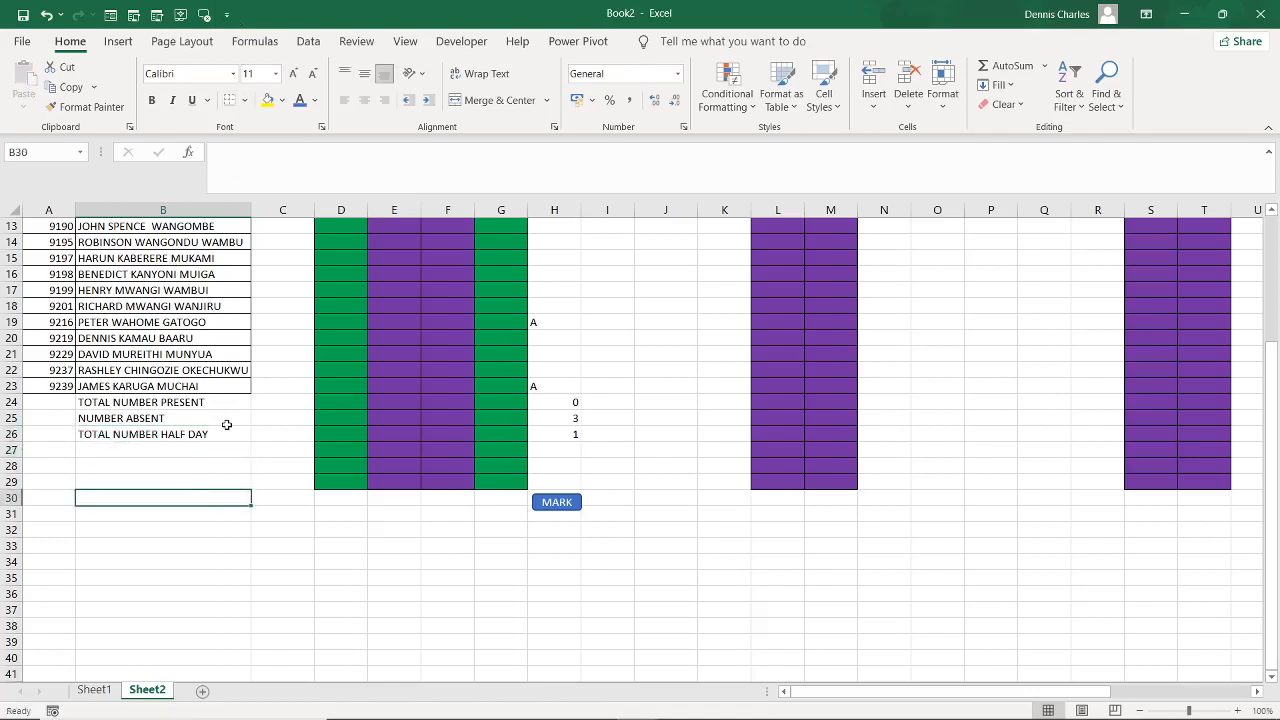
Enter the label PERCENTAGE PRESENT in B27
{"action": "left_click", "coordinate": [106, 458]}
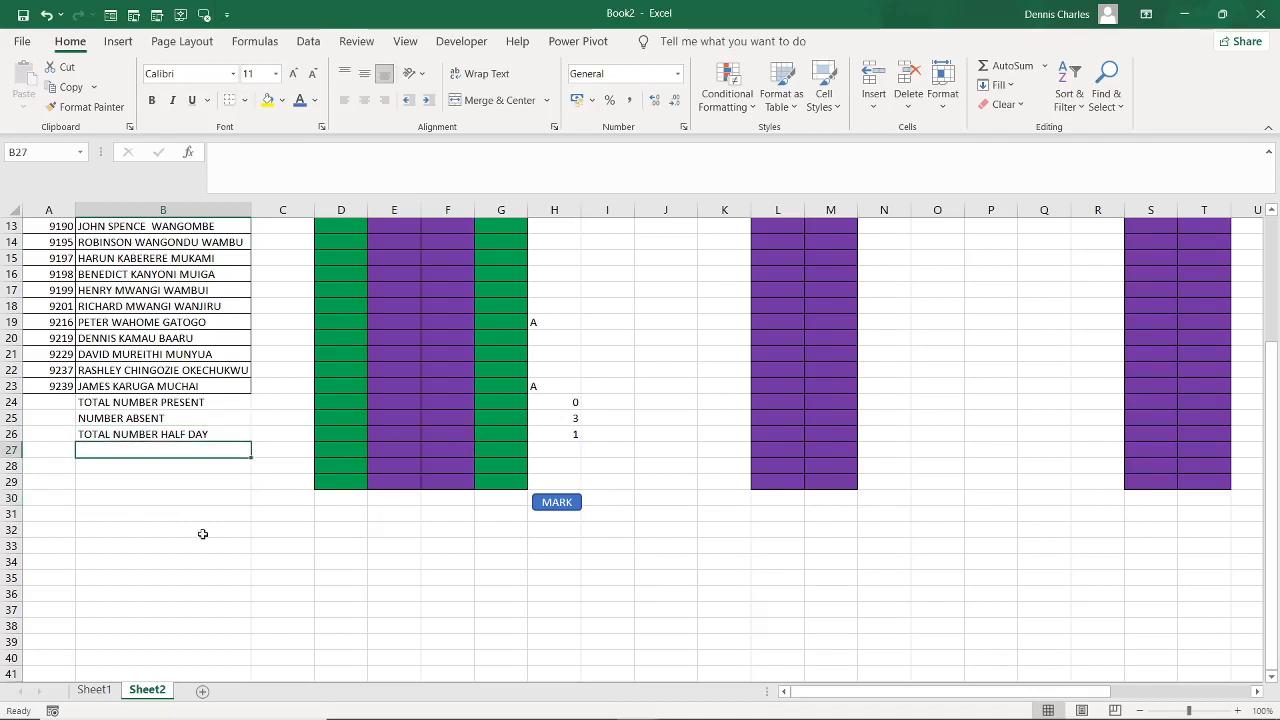
{"action": "type", "text": "PER"}
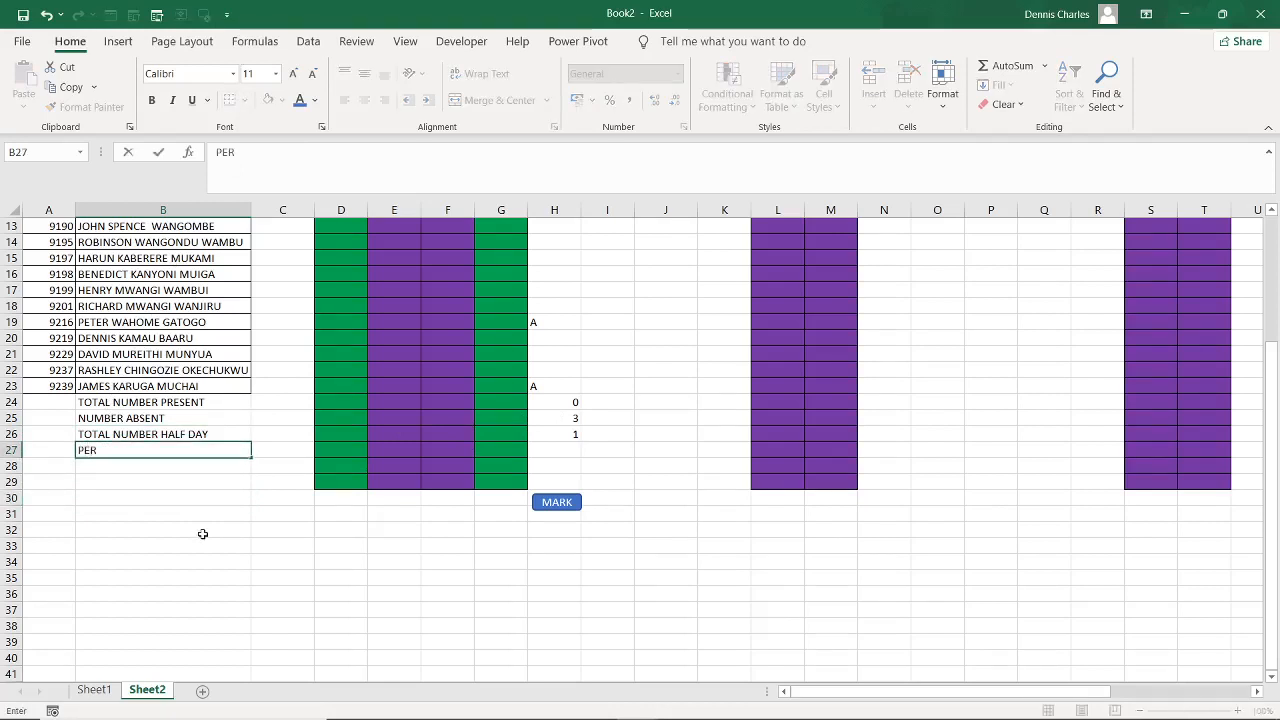
{"action": "type", "text": "CENTAH"}
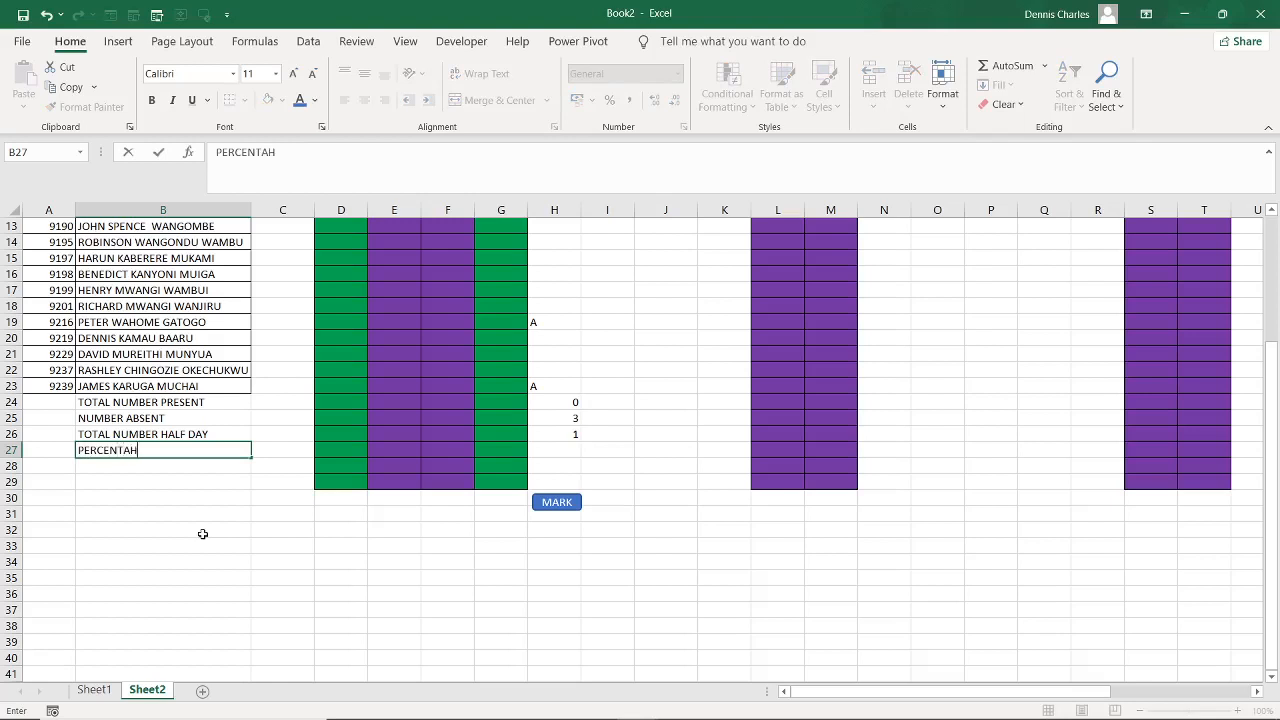
{"action": "key", "text": "BackSpace"}
{"action": "type", "text": "GE PRESENT"}
Start the percentage-present formula in H27 with the bracketed numerator and division sign, =(H24+H25*0.5)/(
{"action": "left_click", "coordinate": [565, 446]}
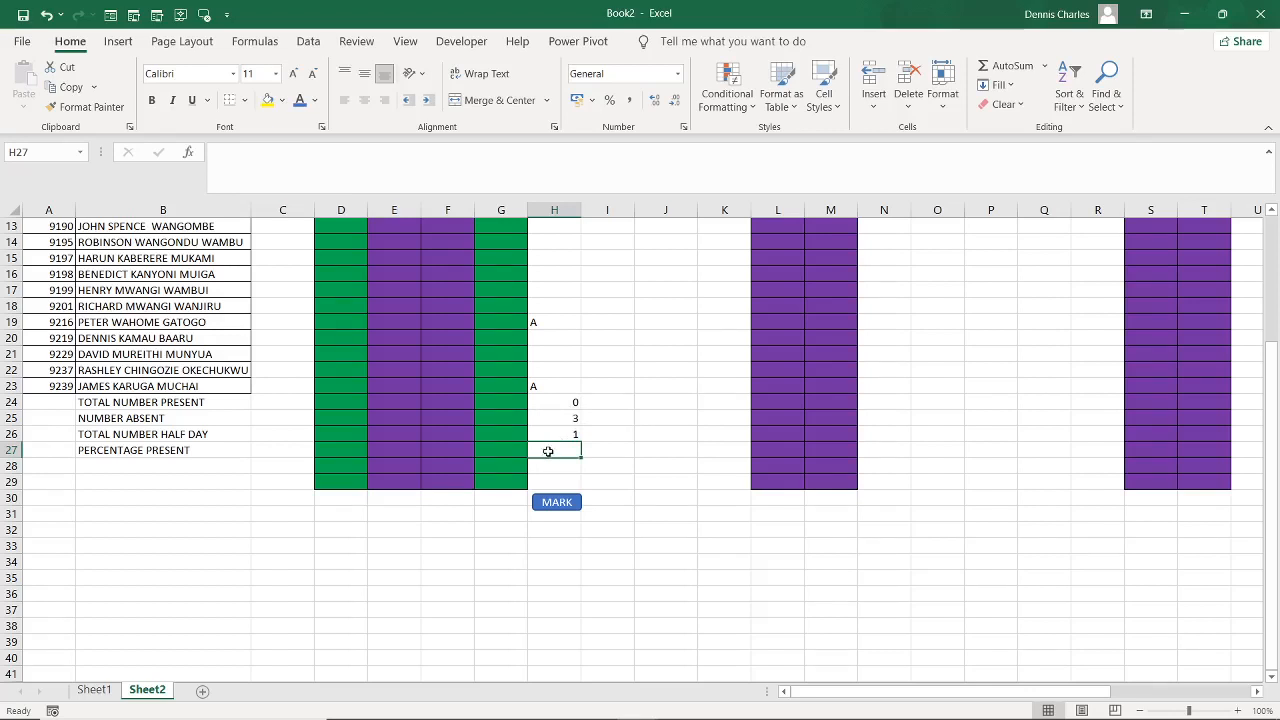
{"action": "type", "text": "="}
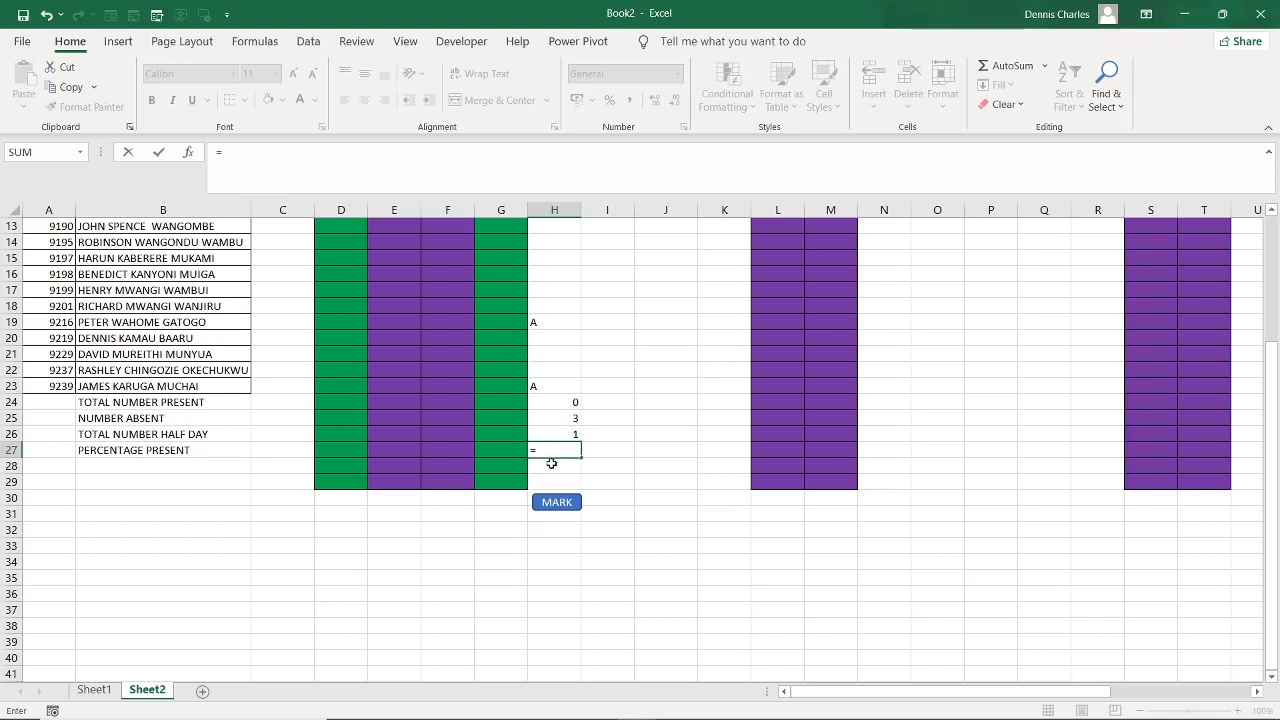
{"action": "left_click", "coordinate": [548, 403]}
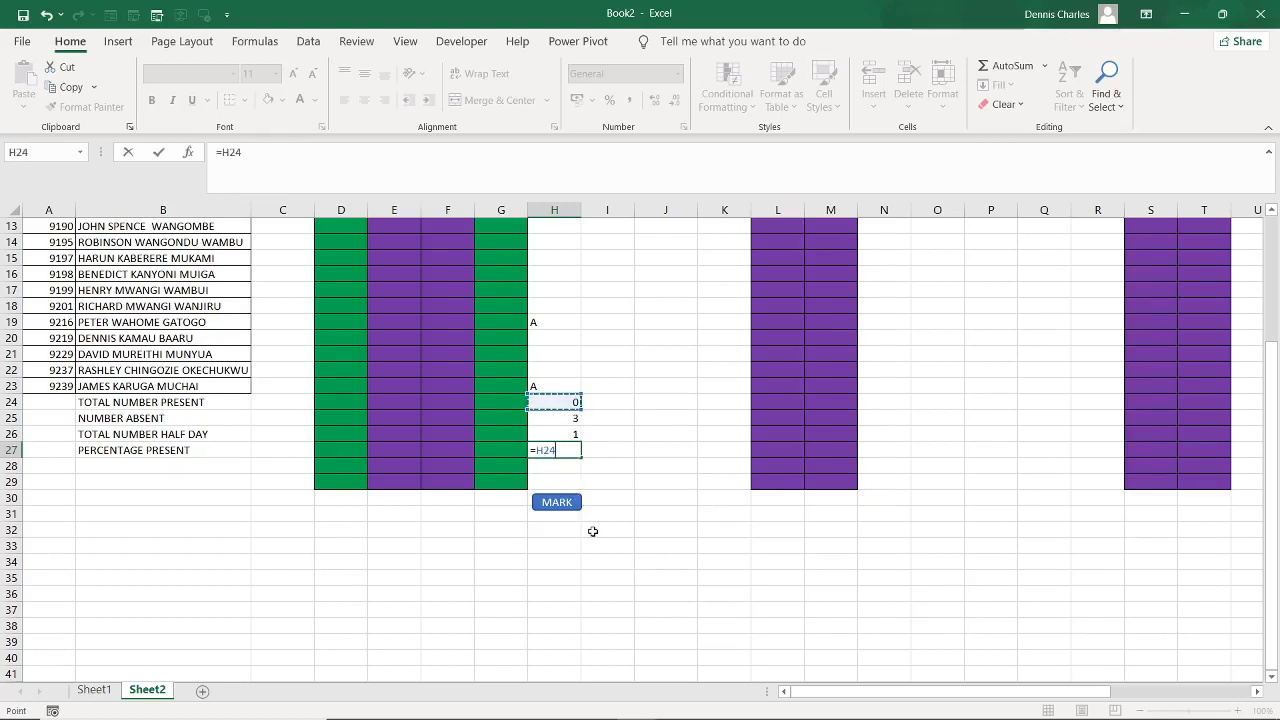
{"action": "type", "text": "+"}
{"action": "left_click", "coordinate": [562, 420]}
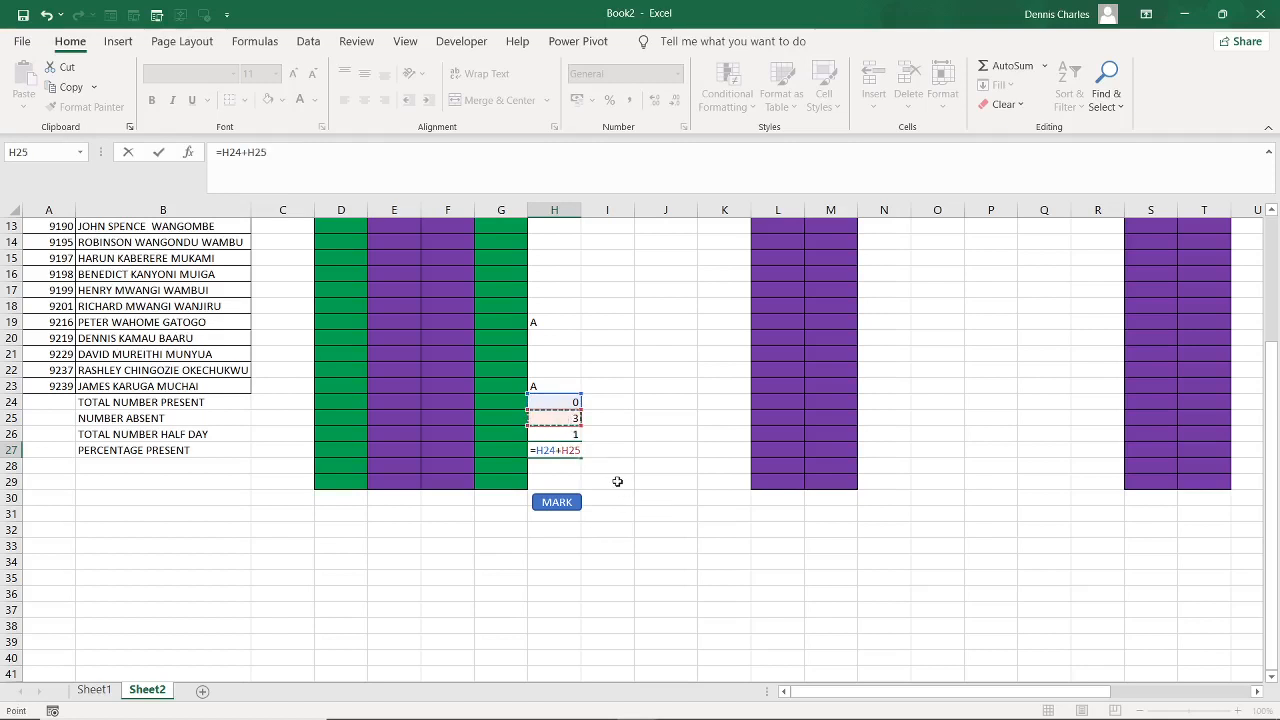
{"action": "type", "text": "*0.5"}
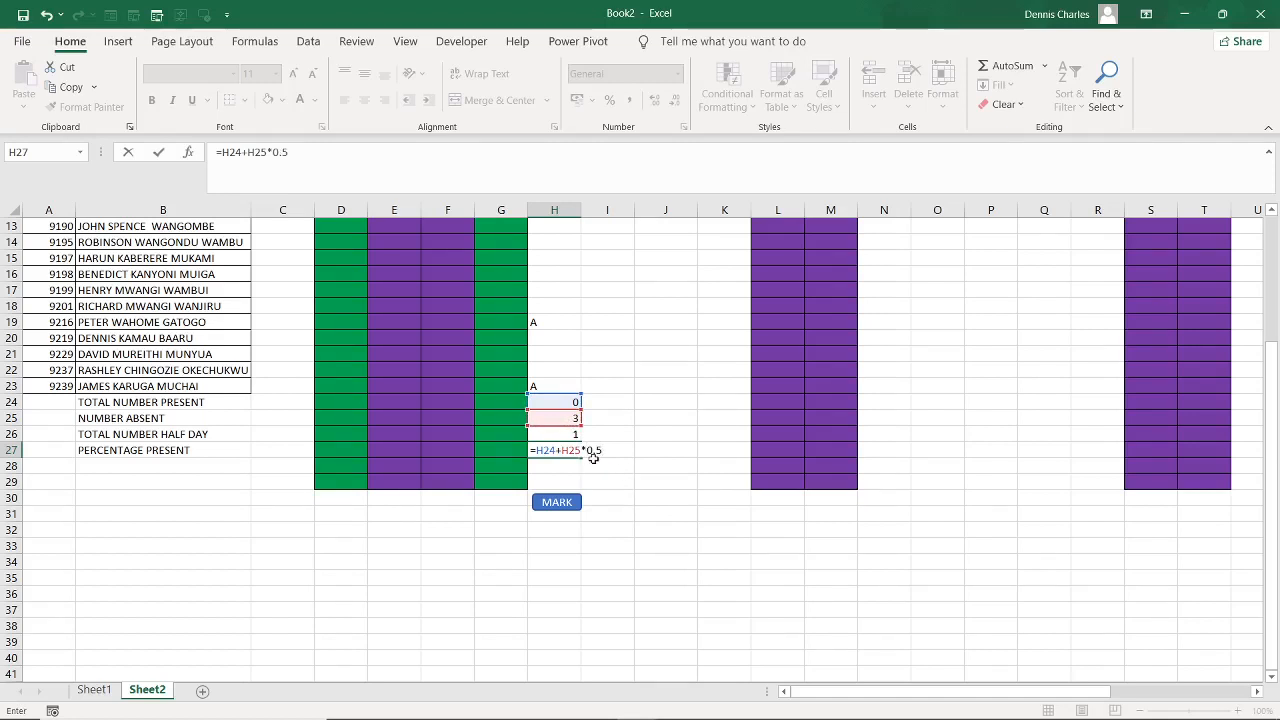
{"action": "left_click", "coordinate": [537, 450]}
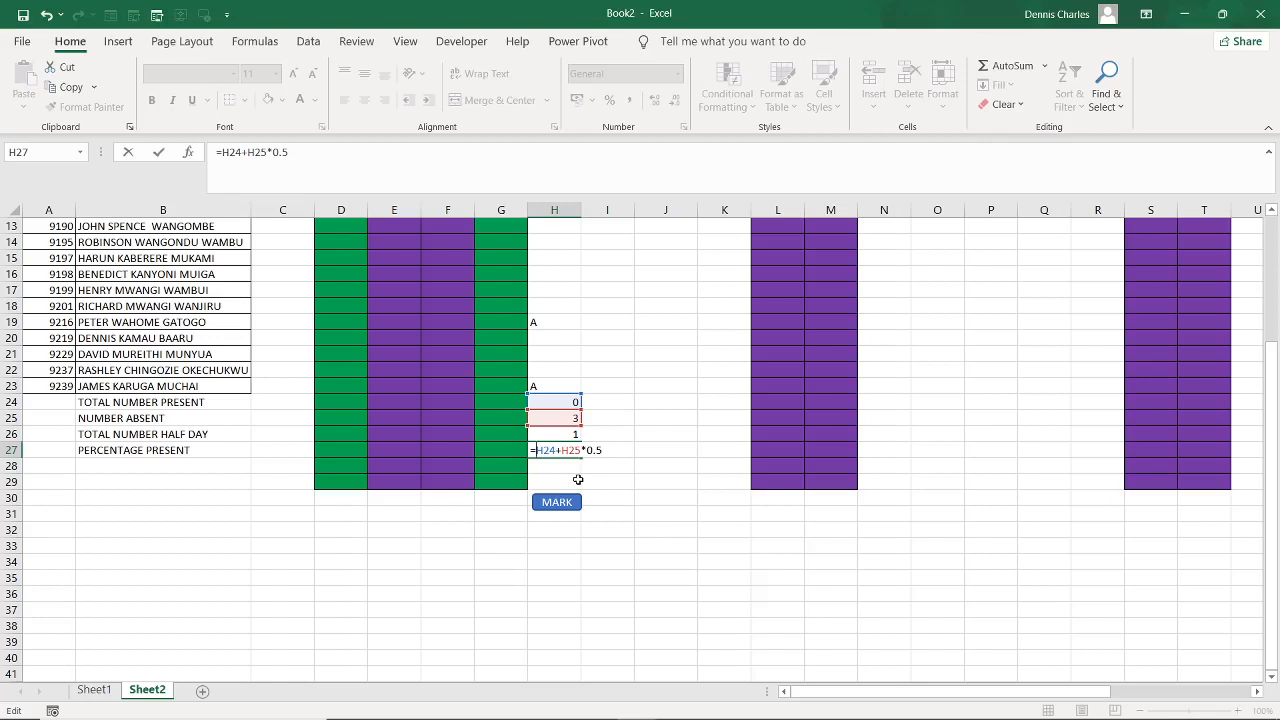
{"action": "type", "text": "("}
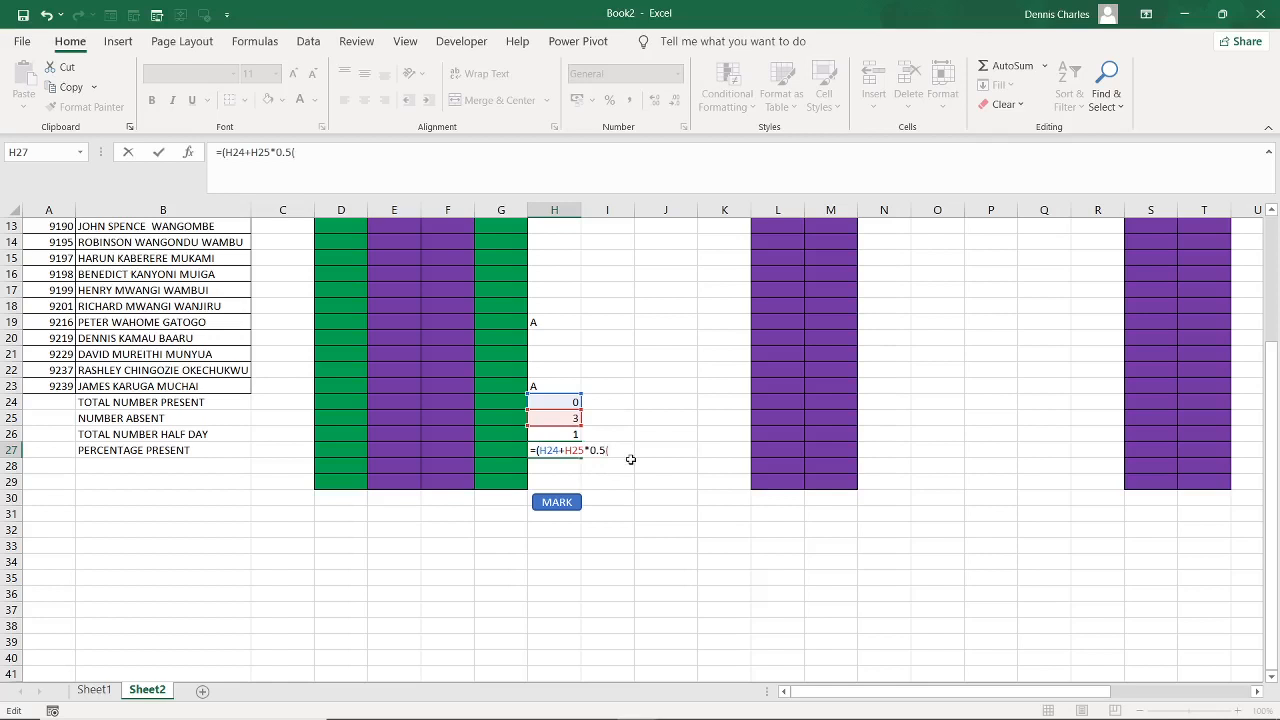
{"action": "key", "text": "BackSpace"}
{"action": "key", "text": "Up"}
{"action": "key", "text": "Up"}
{"action": "key", "text": "Up"}
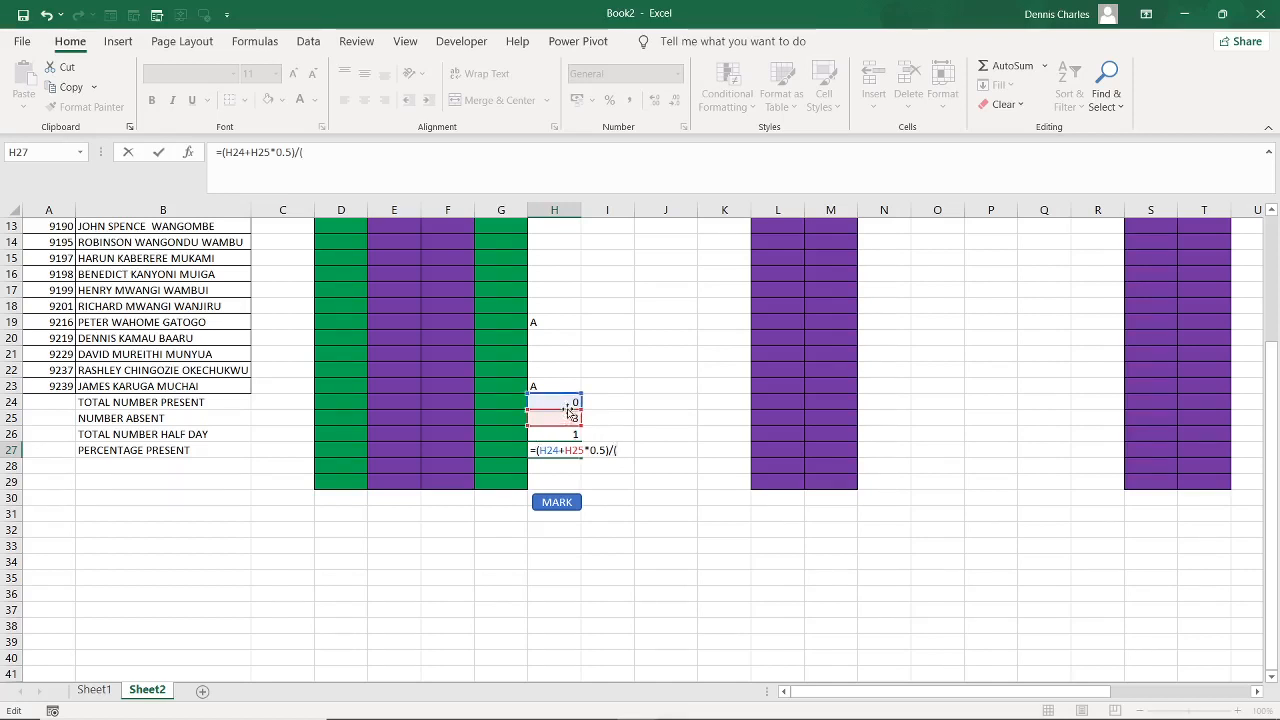
Complete the H27 formula with the denominator H24+H25+H26 in brackets
{"action": "type", "text": "+"}
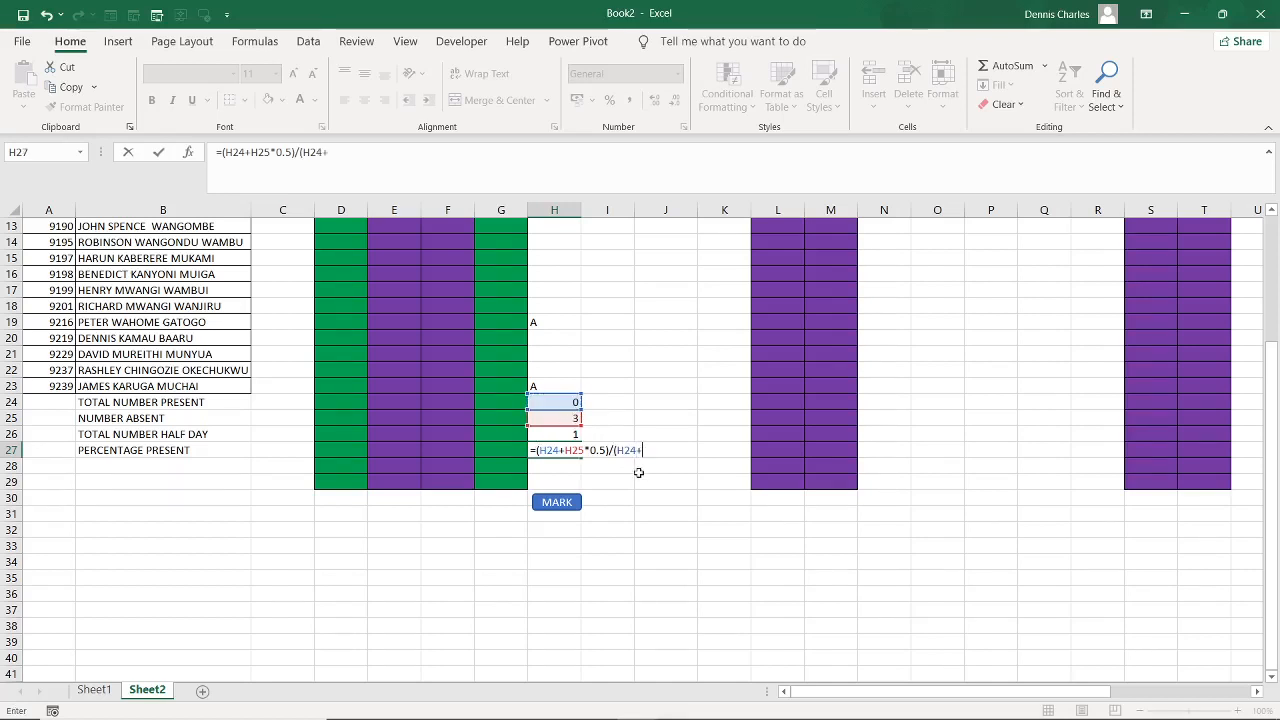
{"action": "left_click", "coordinate": [573, 417]}
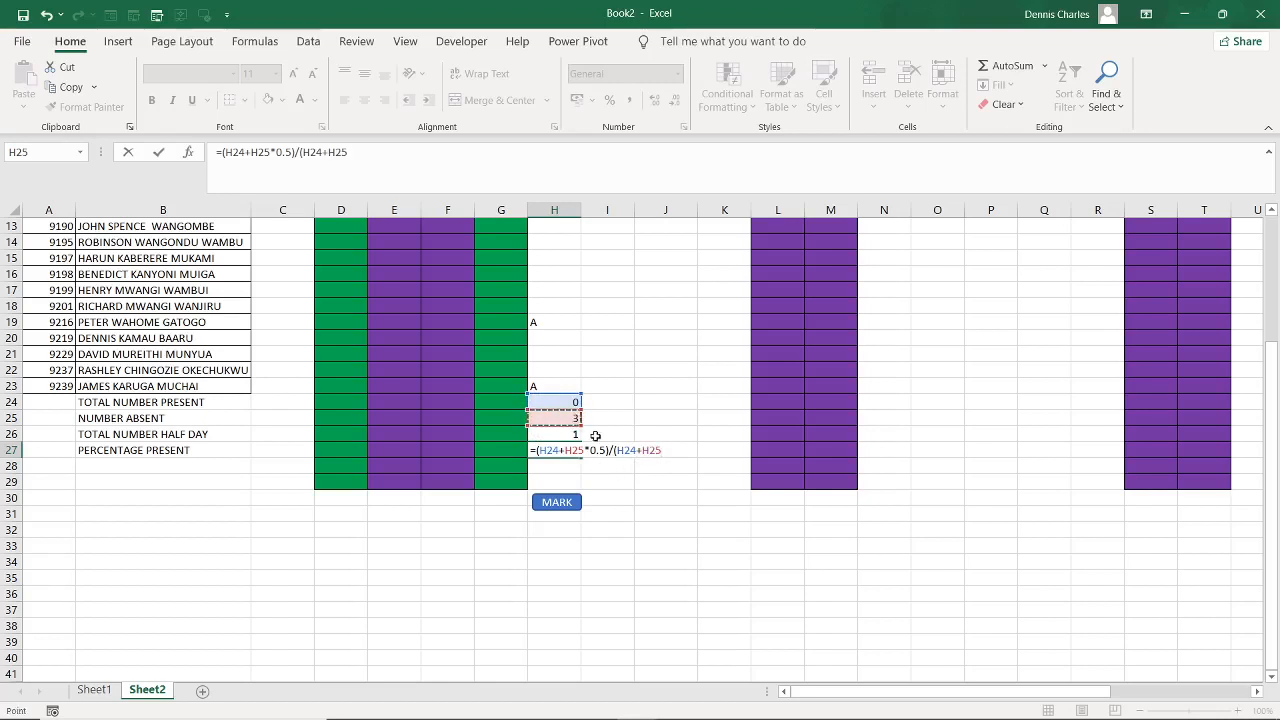
{"action": "type", "text": "+"}
{"action": "left_click", "coordinate": [555, 435]}
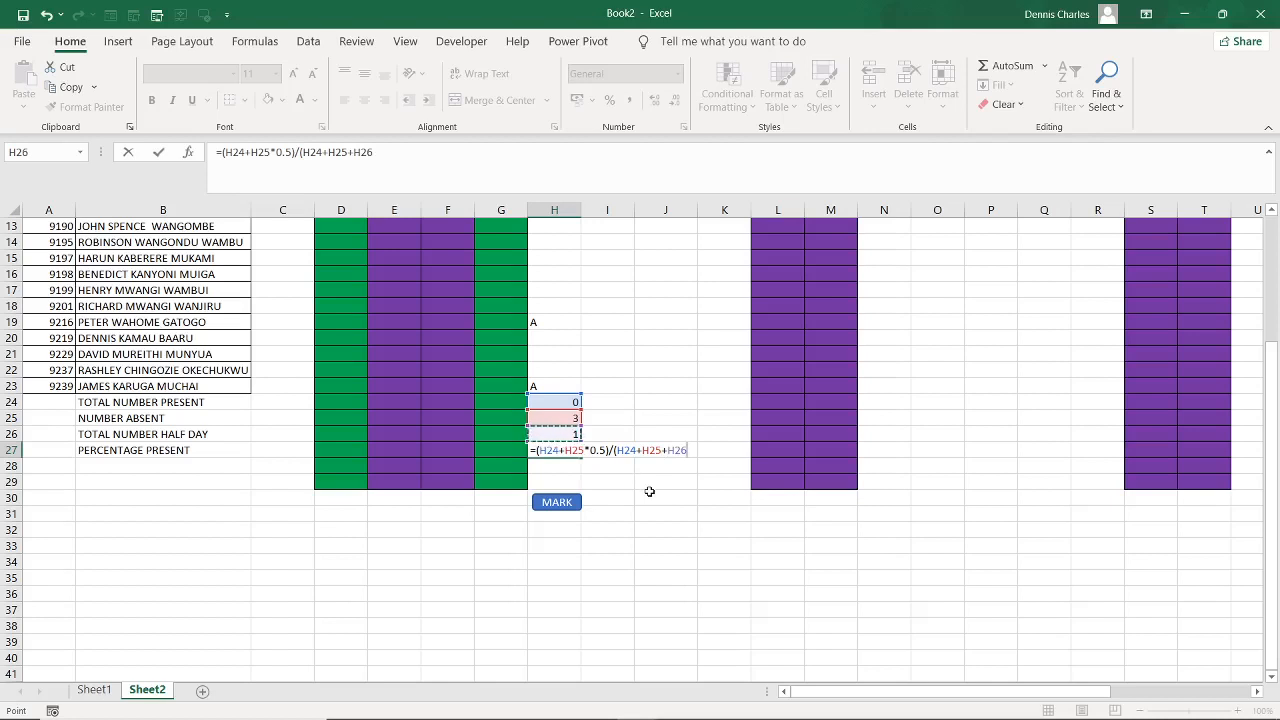
{"action": "type", "text": ")"}
{"action": "key", "text": "Tab"}
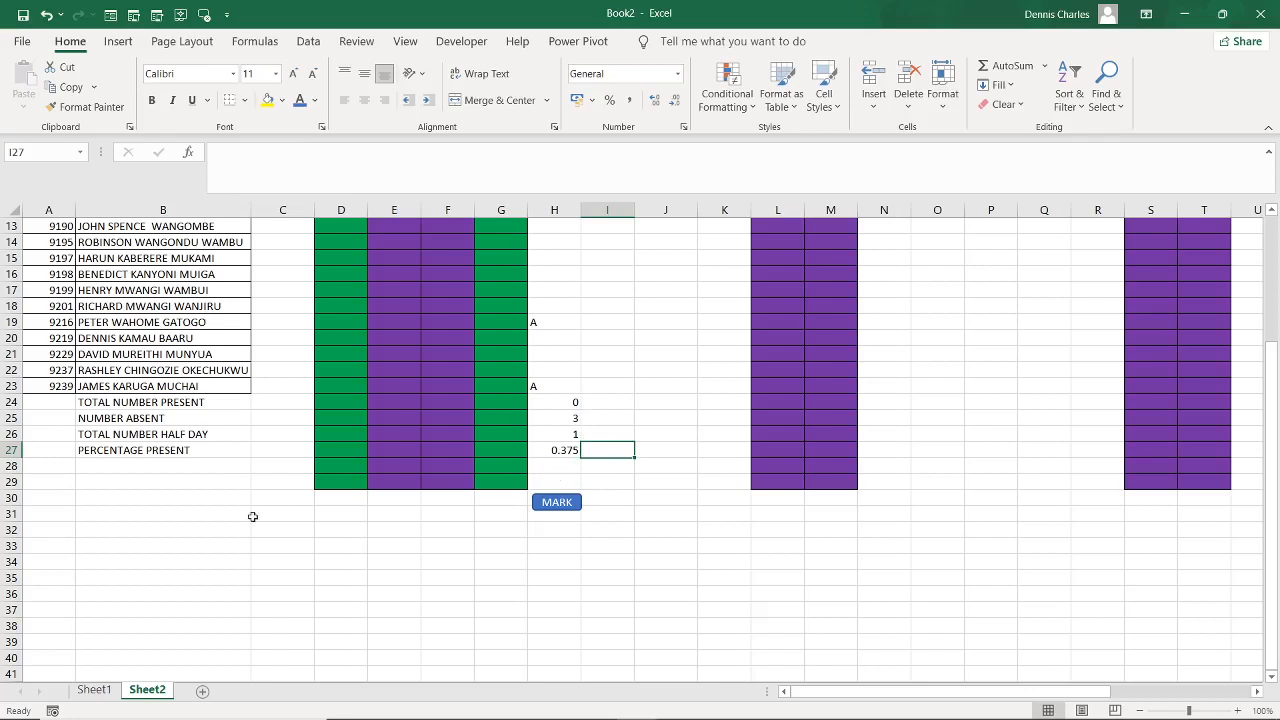
Enter the label PERCENTAGE ABSENT in B28
{"action": "left_click", "coordinate": [136, 467]}
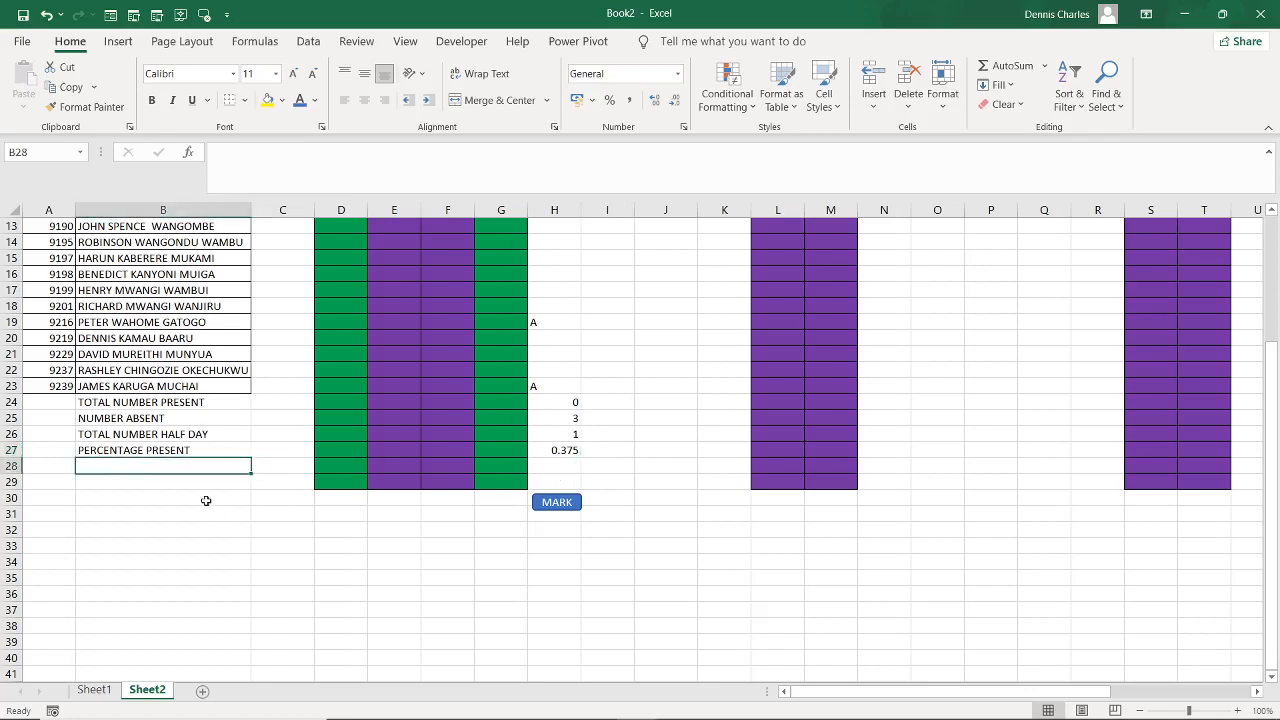
{"action": "type", "text": "PERC"}
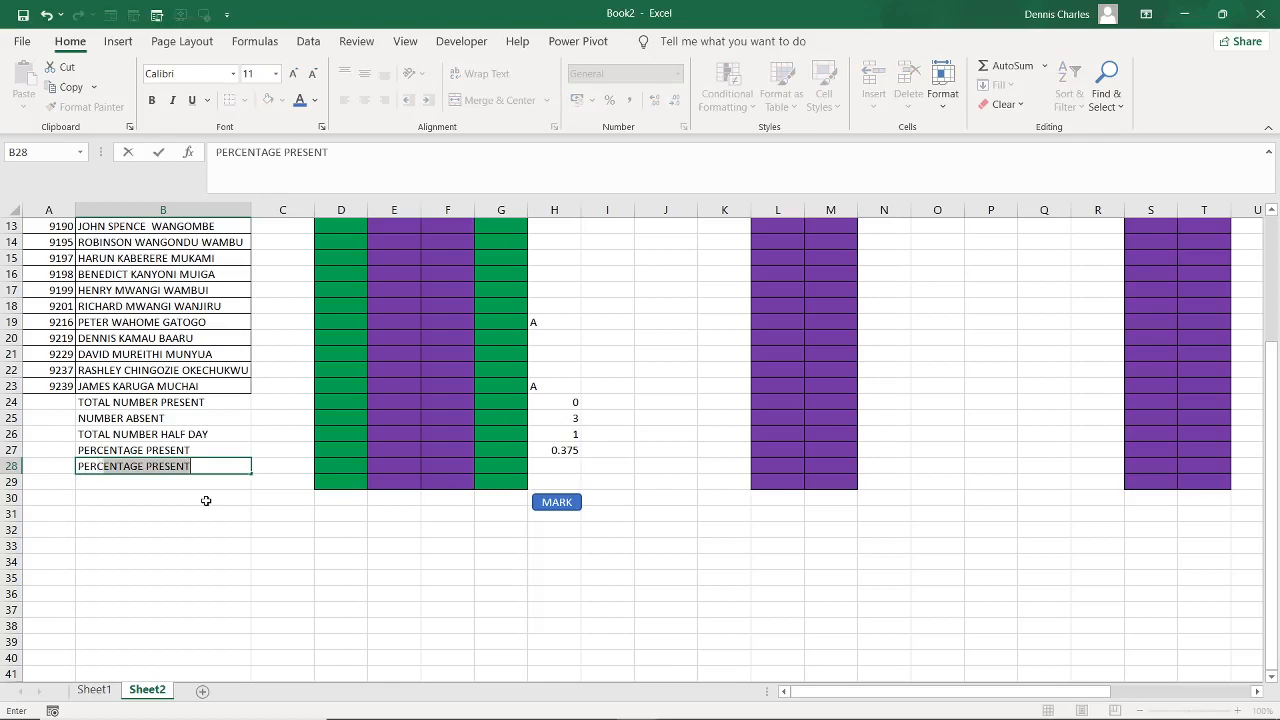
{"action": "type", "text": "ENTAGE ABSENT"}
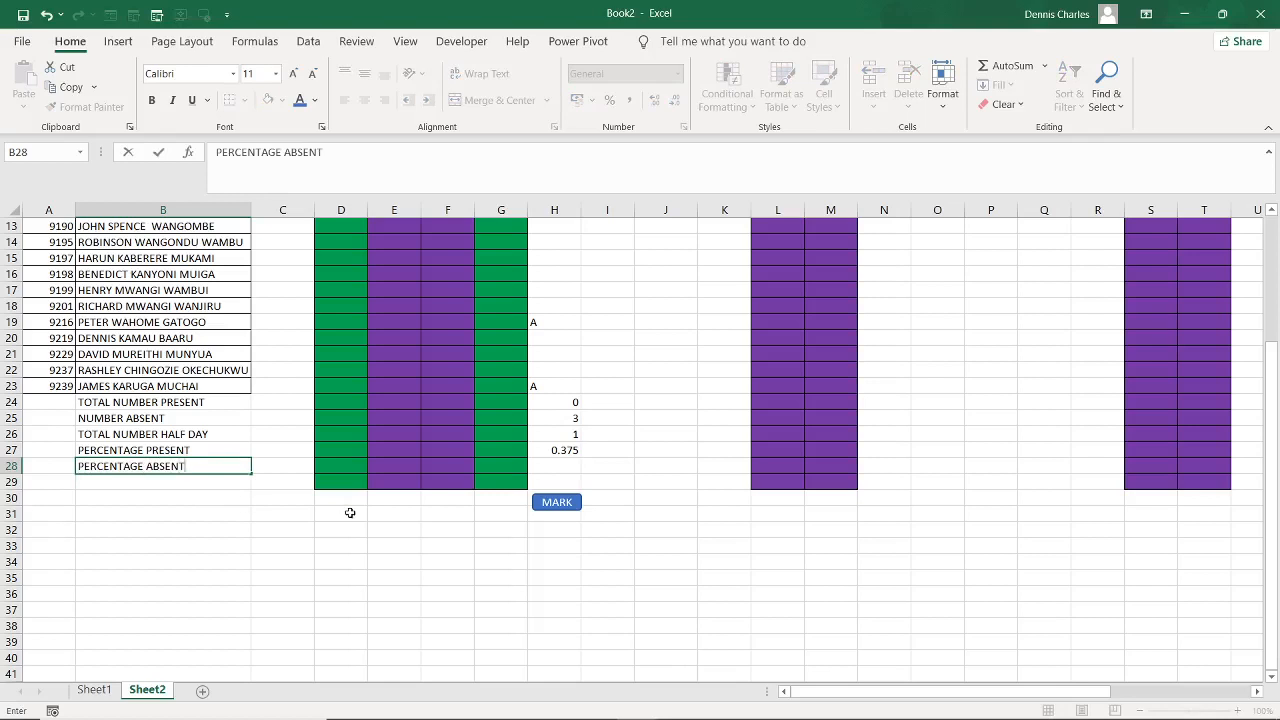
Enter the percentage-absent formula =H26/(H24+H25+H27) in H28
{"action": "left_click", "coordinate": [565, 469]}
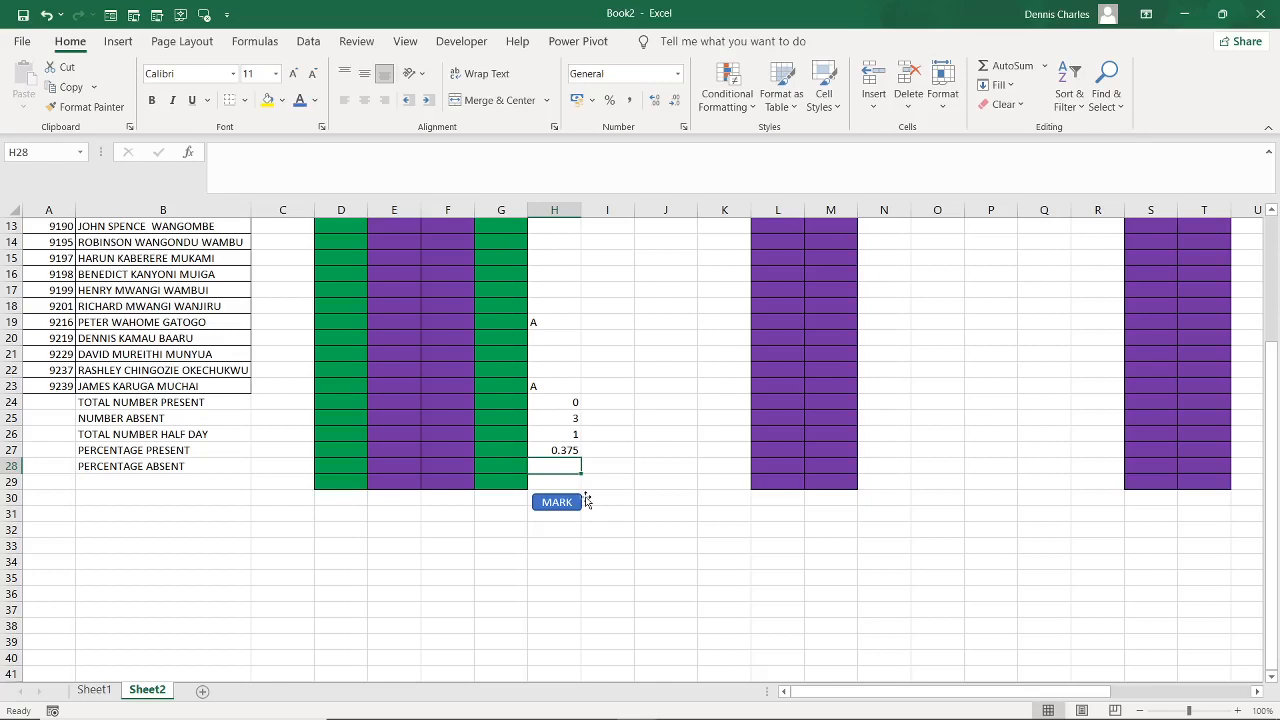
{"action": "type", "text": "="}
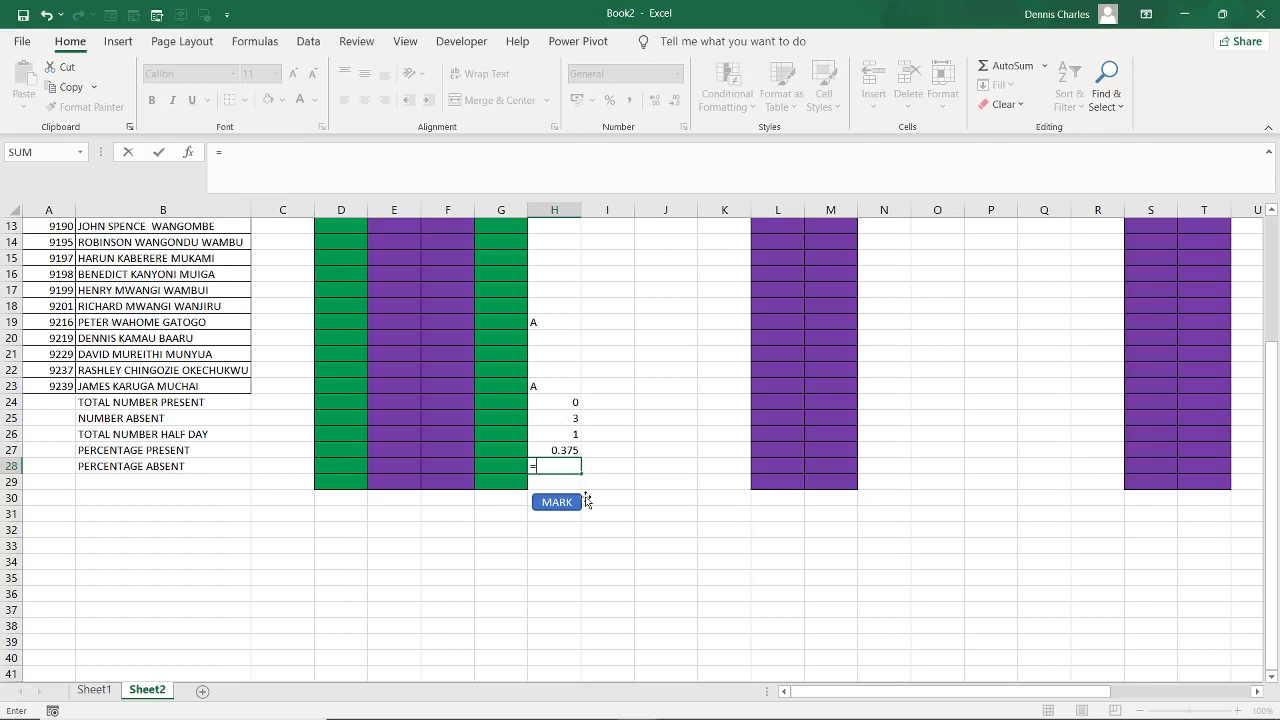
{"action": "left_click", "coordinate": [557, 434]}
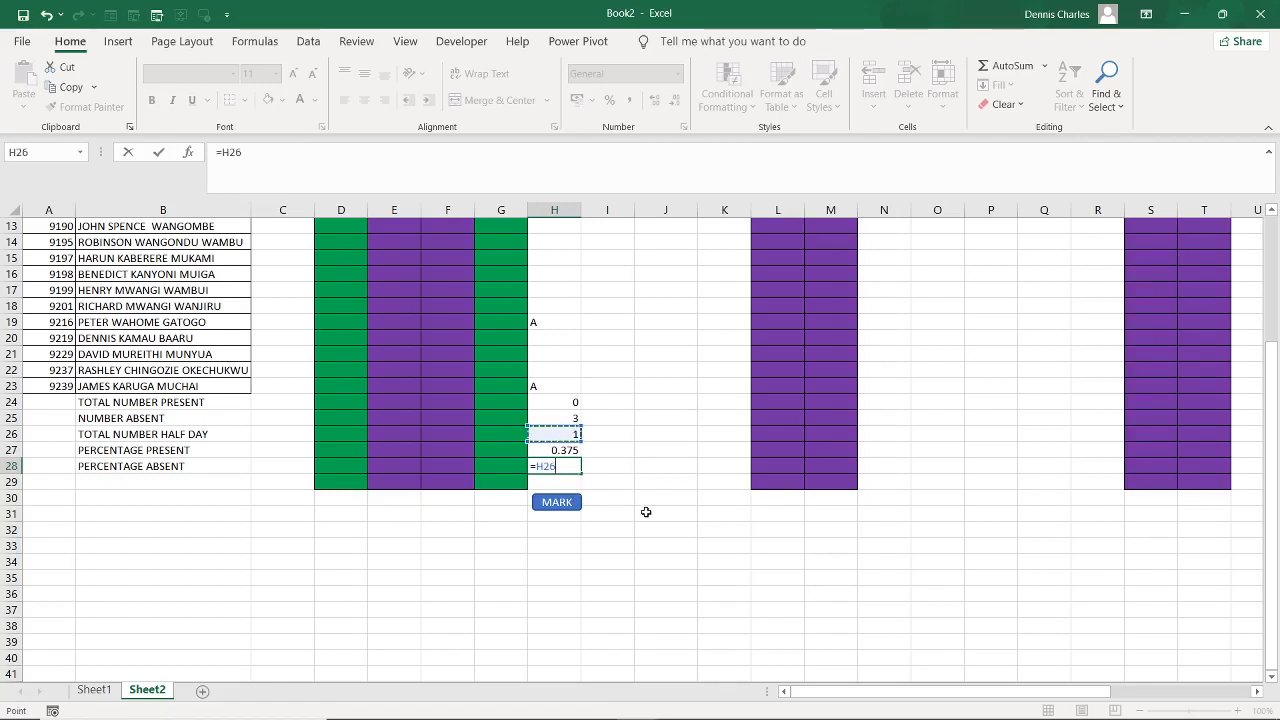
{"action": "type", "text": "/"}
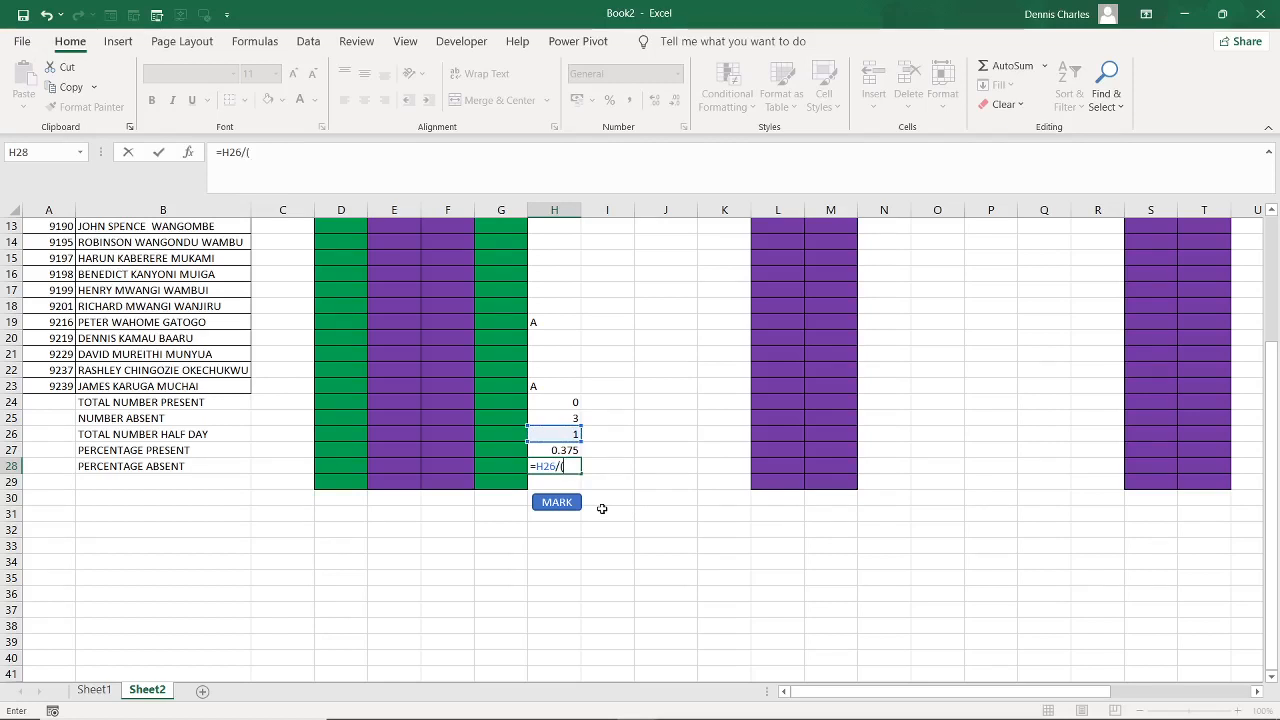
{"action": "type", "text": "("}
{"action": "left_click", "coordinate": [568, 402]}
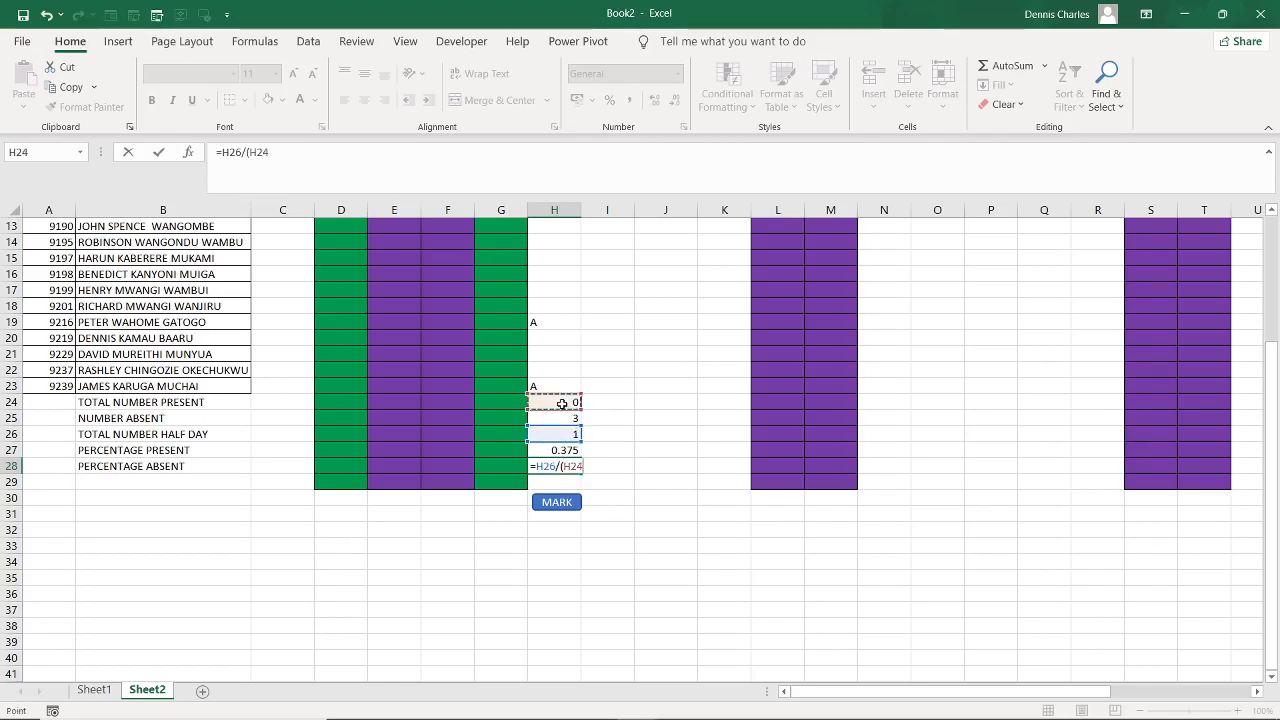
{"action": "type", "text": "+"}
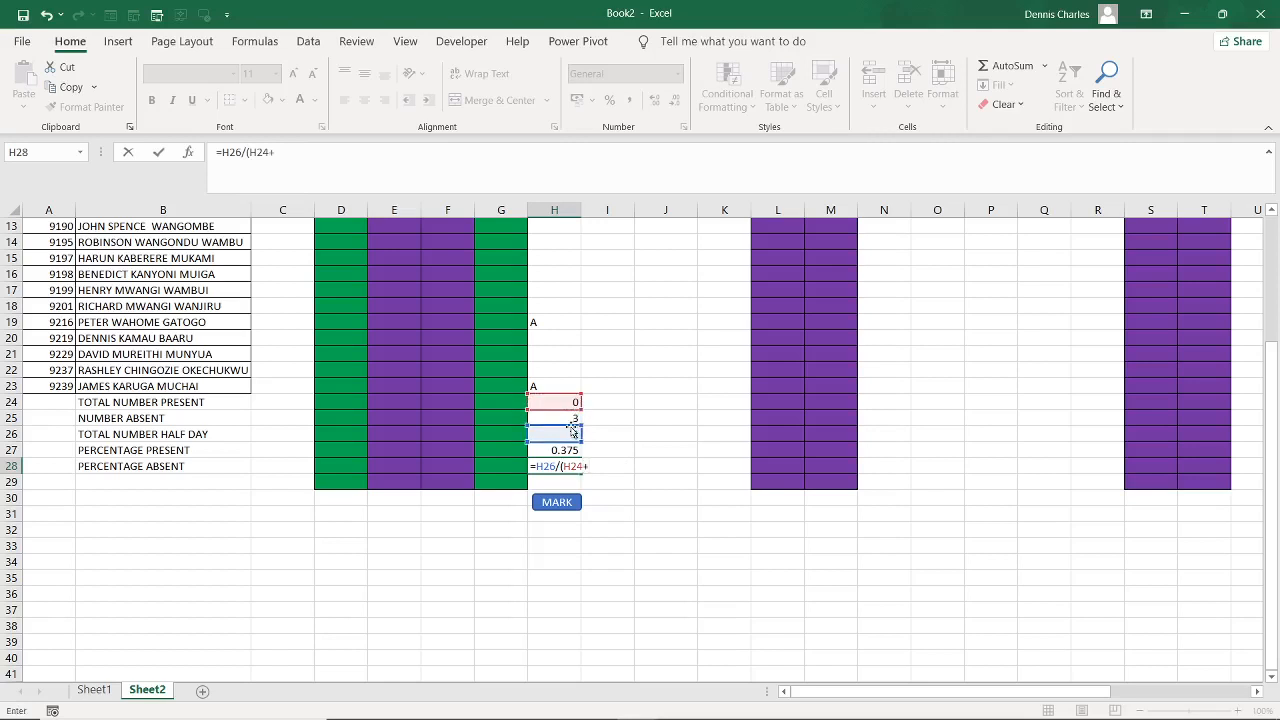
{"action": "left_click", "coordinate": [561, 418]}
{"action": "type", "text": "+"}
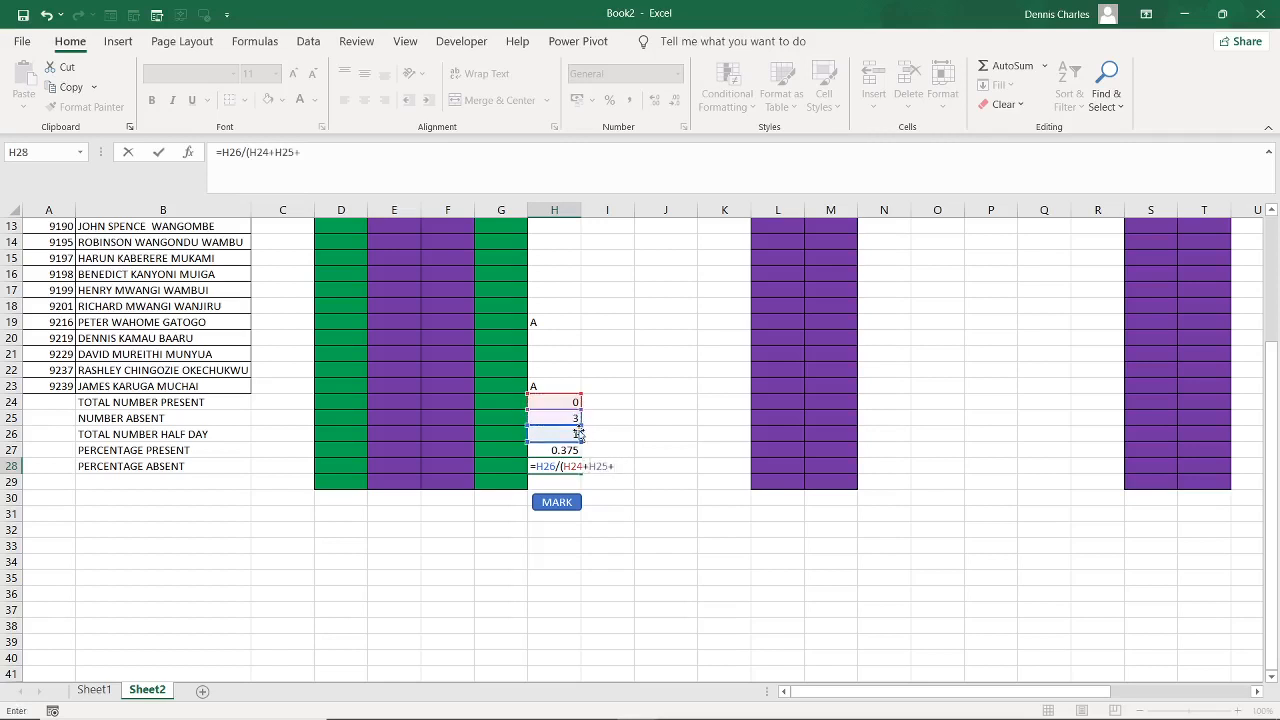
{"action": "left_click", "coordinate": [557, 450]}
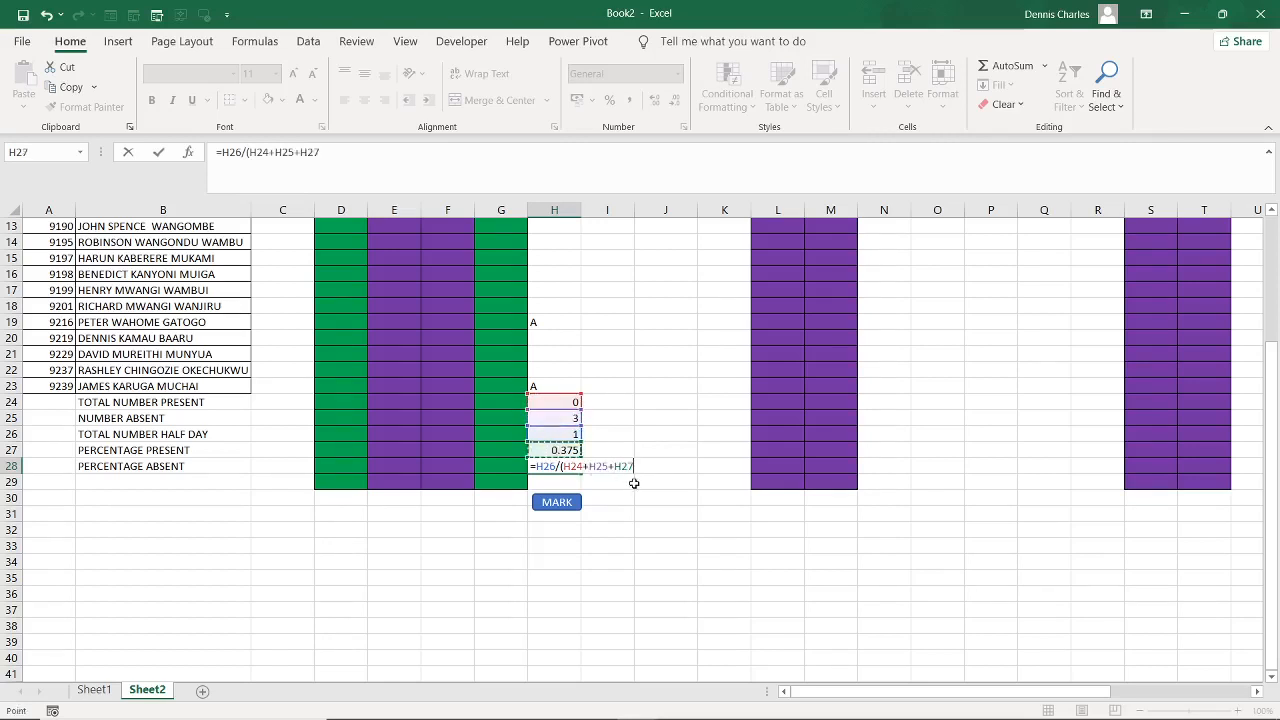
{"action": "type", "text": ")"}
{"action": "key", "text": "Tab"}
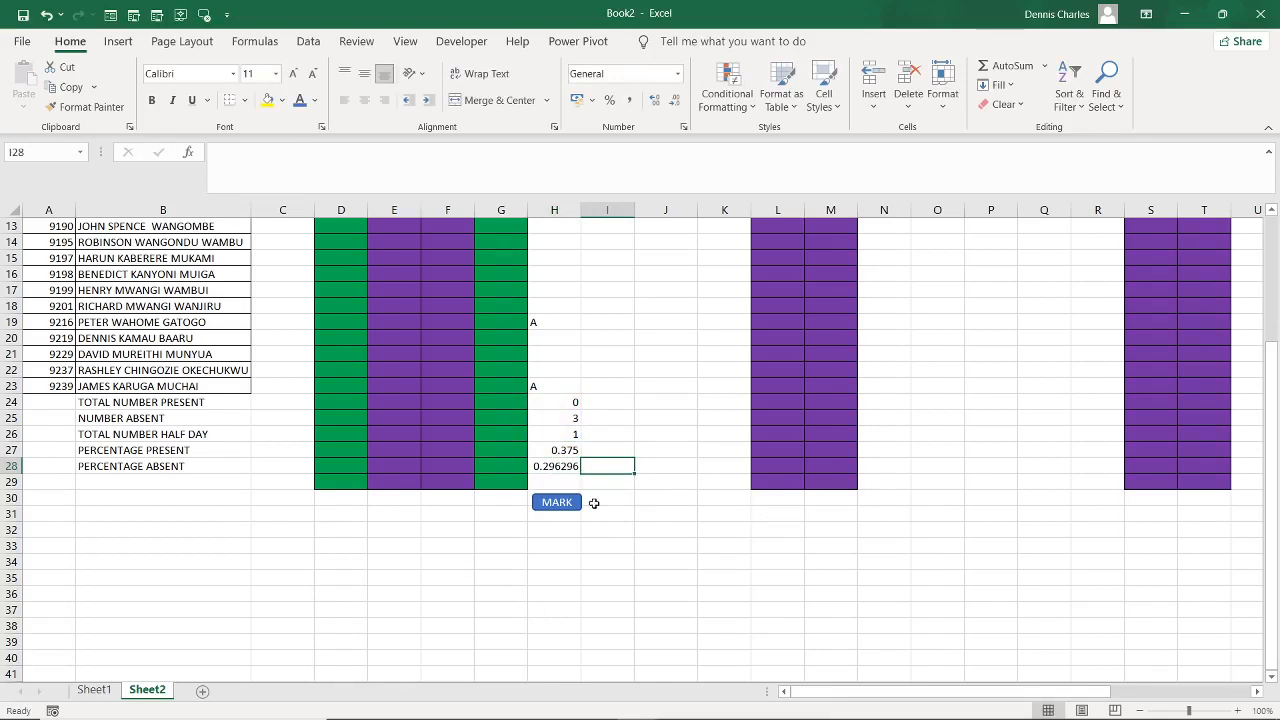
Format the percentage present and absent results in H27 and H28 as percentages with one decimal place
{"action": "left_click", "coordinate": [561, 449]}
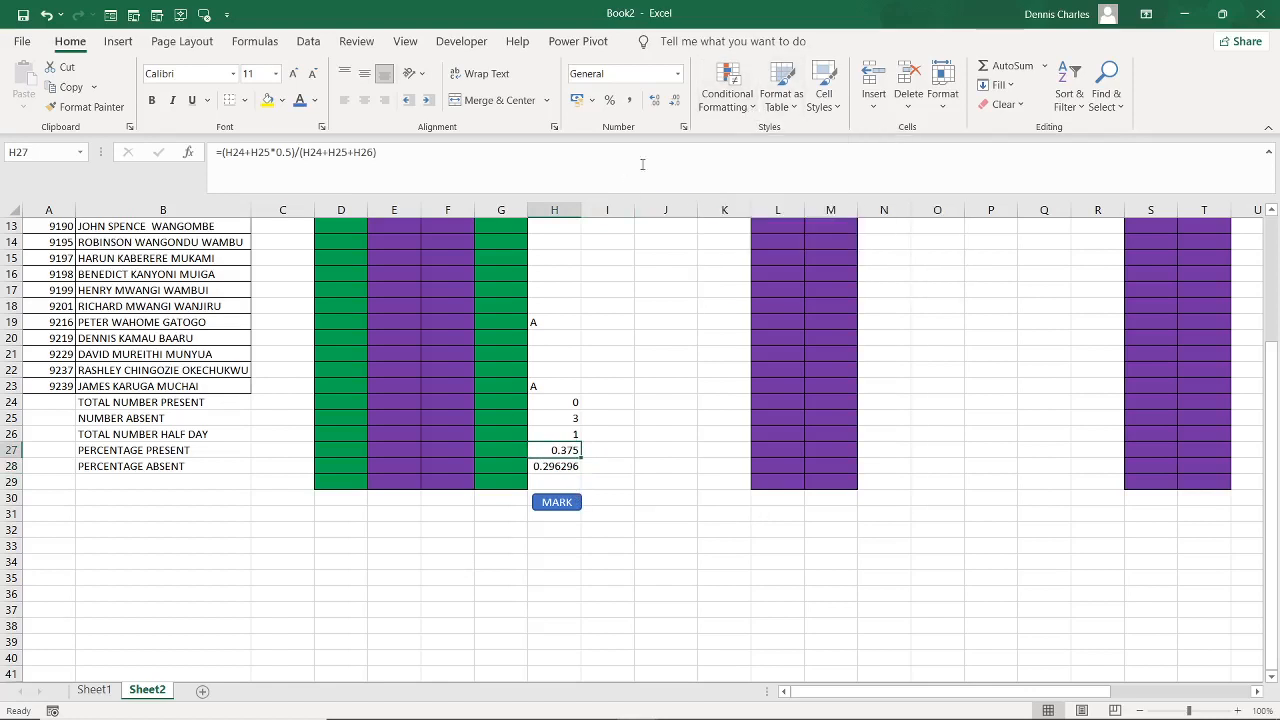
{"action": "left_click", "coordinate": [612, 102]}
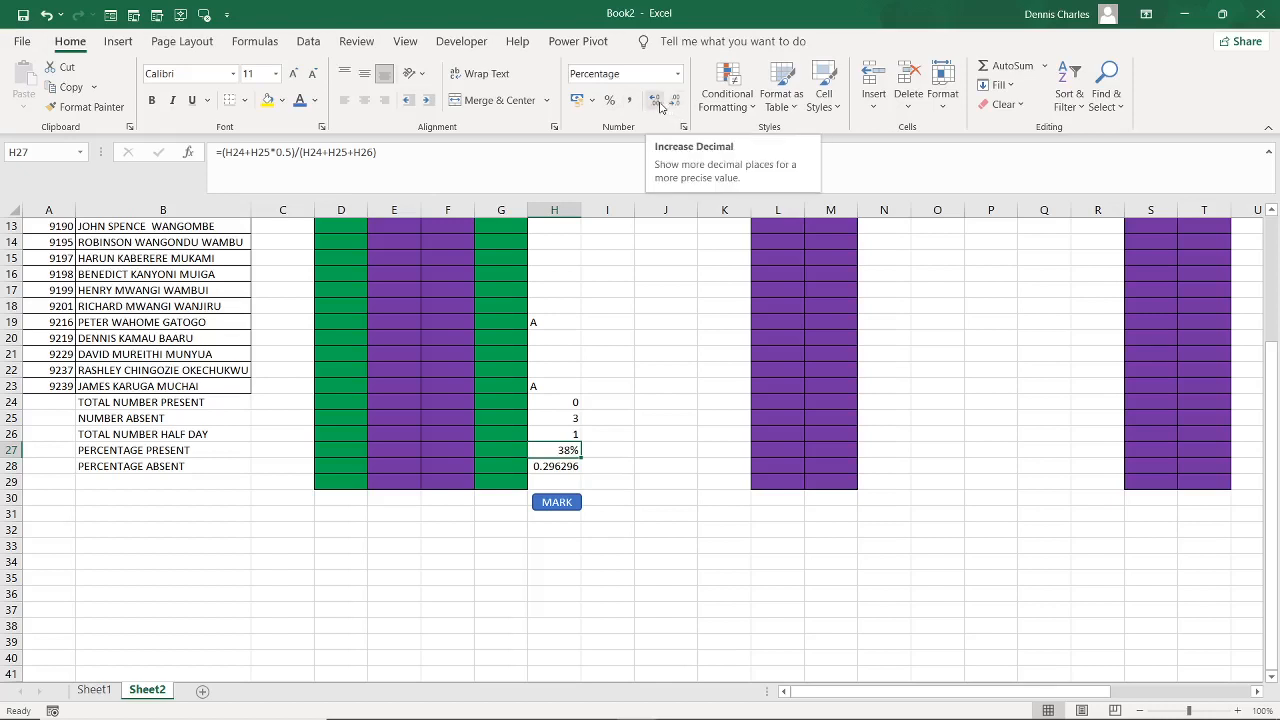
{"action": "left_click", "coordinate": [659, 104]}
{"action": "left_click", "coordinate": [557, 467]}
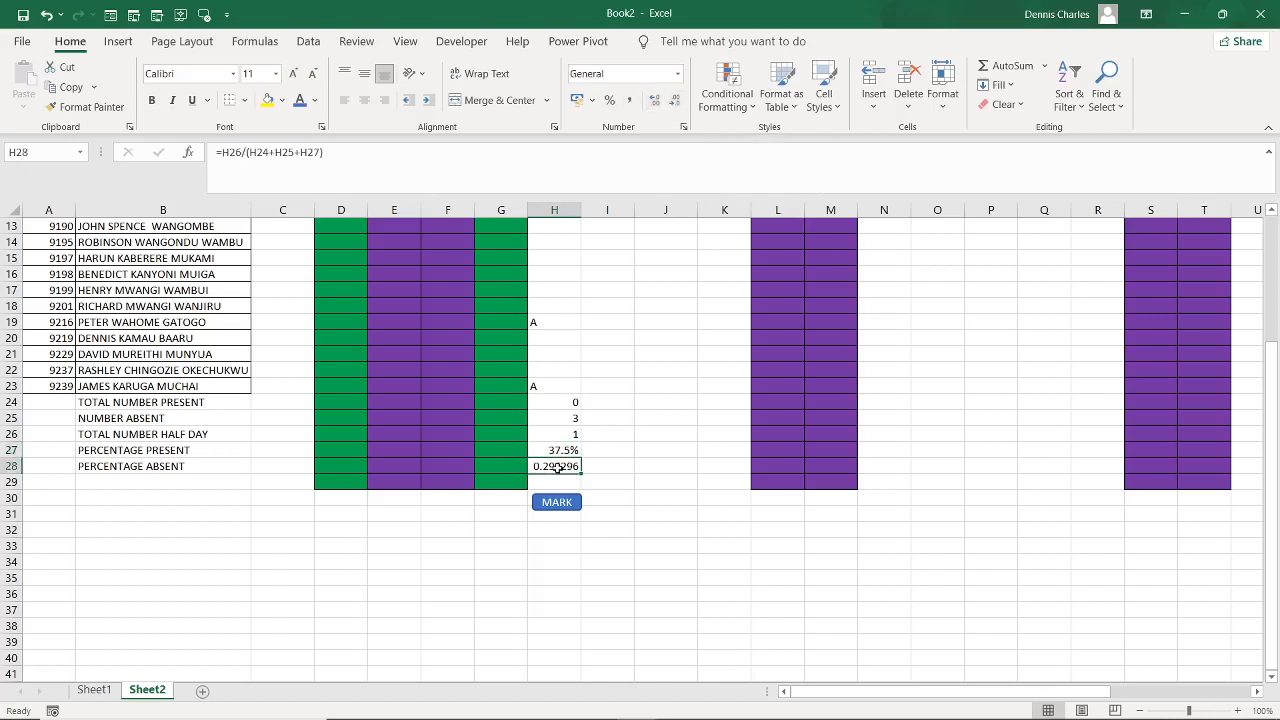
{"action": "left_click", "coordinate": [612, 102]}
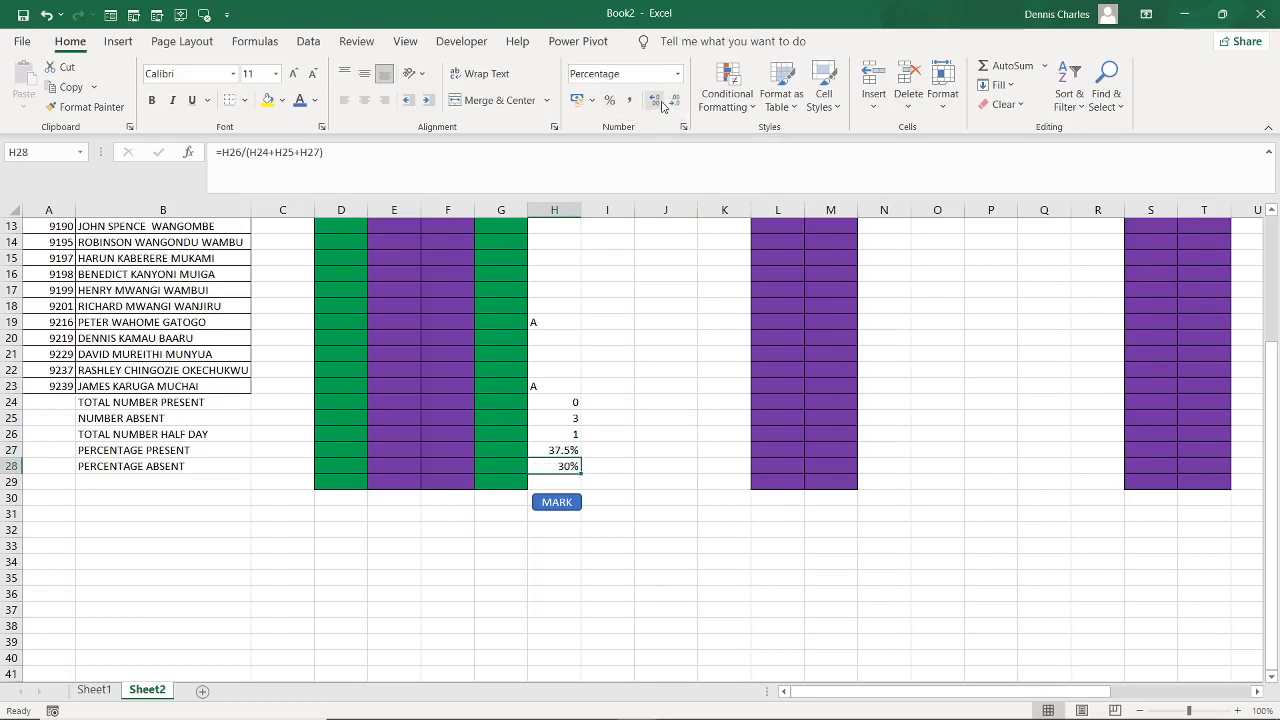
{"action": "left_click", "coordinate": [662, 105]}
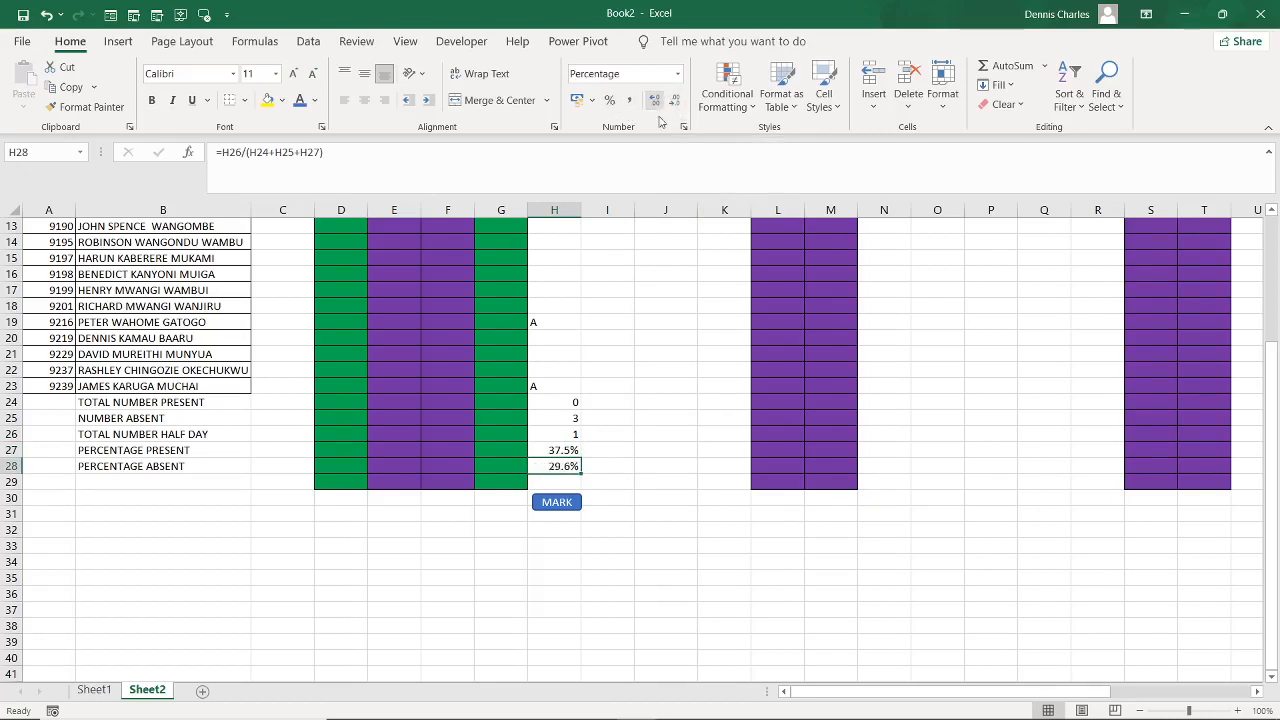
{"action": "left_click", "coordinate": [564, 576]}
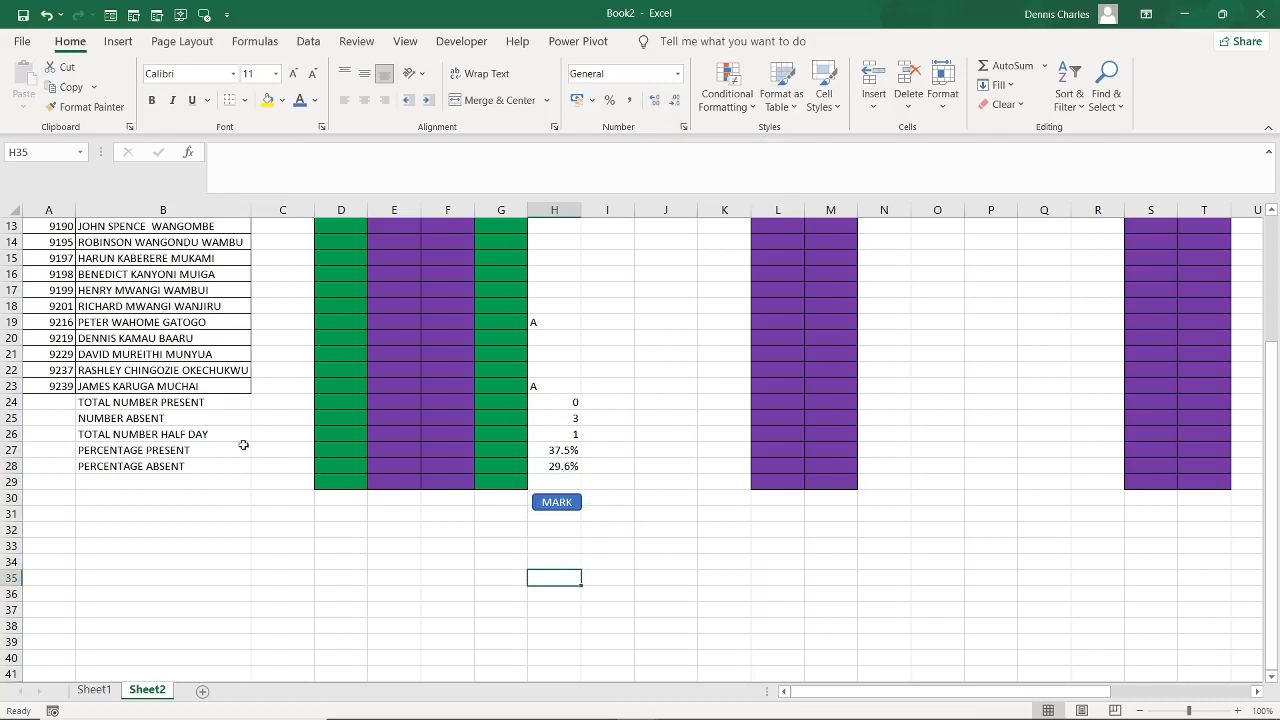
Open the Visual Basic editor and copy the whole MarkRegister procedure from Module1 of AUTOMATIC REGISTER.xlsm
{"action": "left_click", "coordinate": [470, 44]}
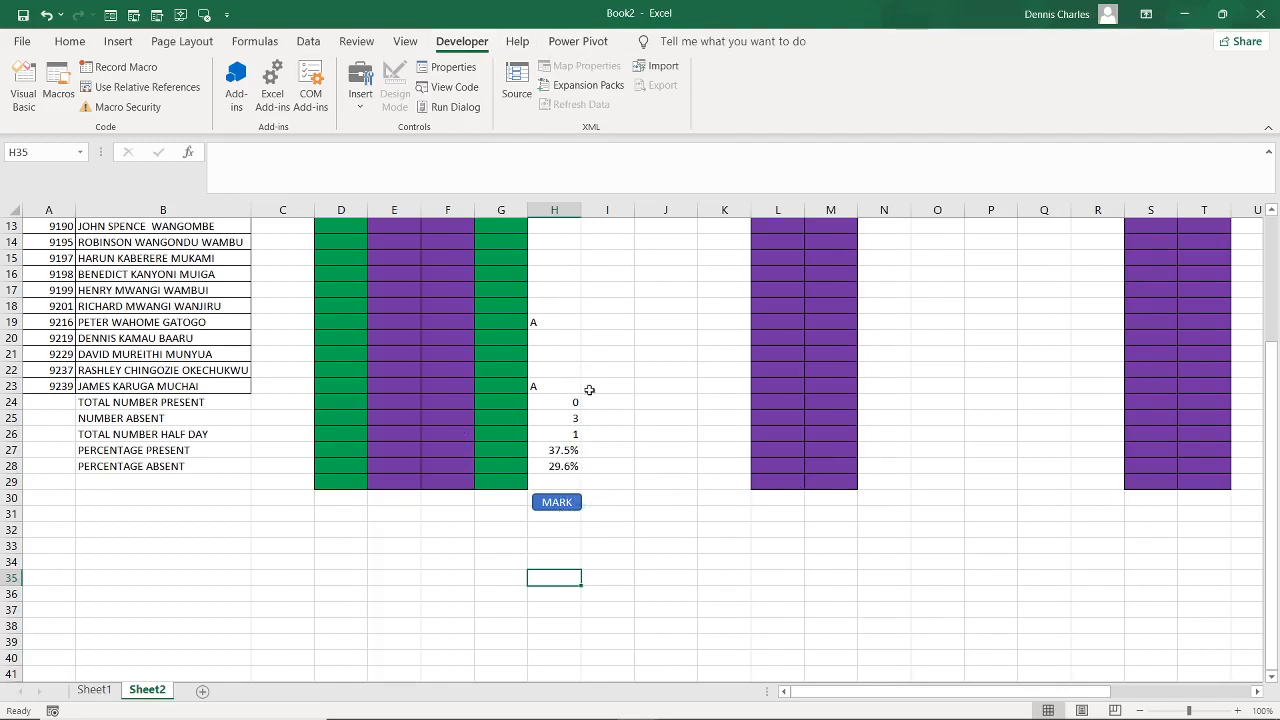
{"action": "left_click", "coordinate": [24, 90]}
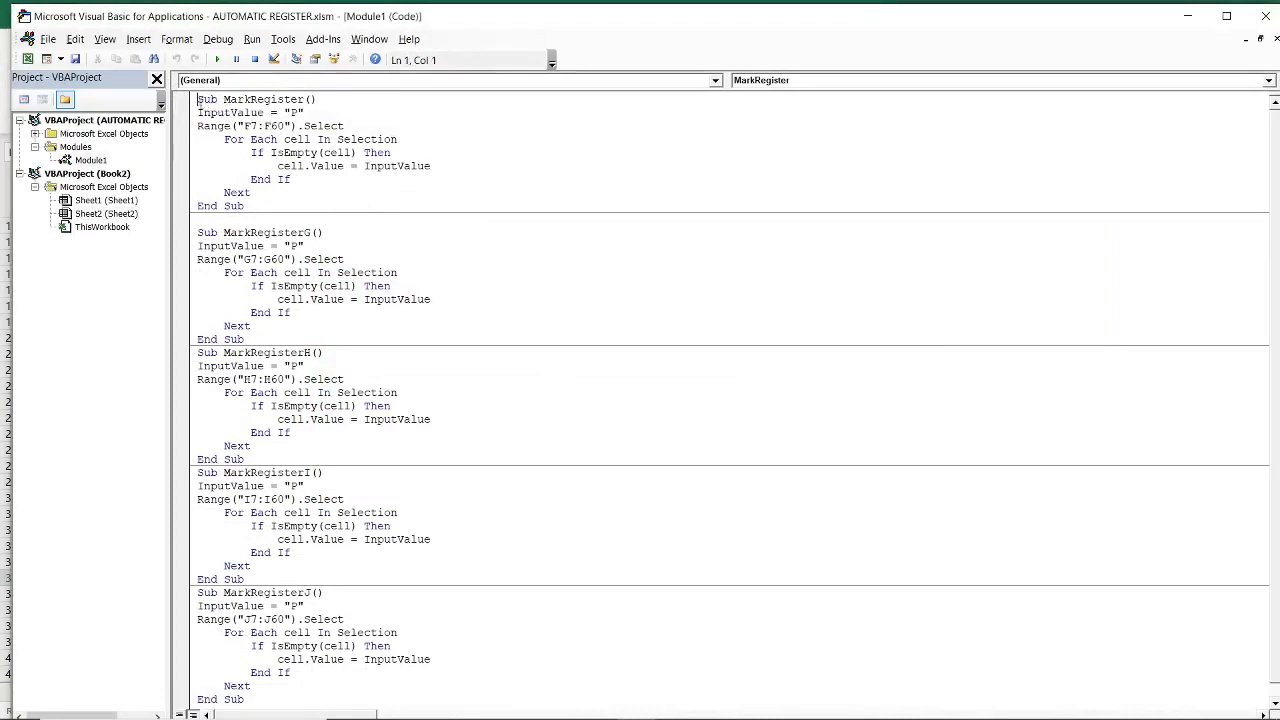
{"action": "left_click_drag", "start_coordinate": [198, 100], "coordinate": [262, 202]}
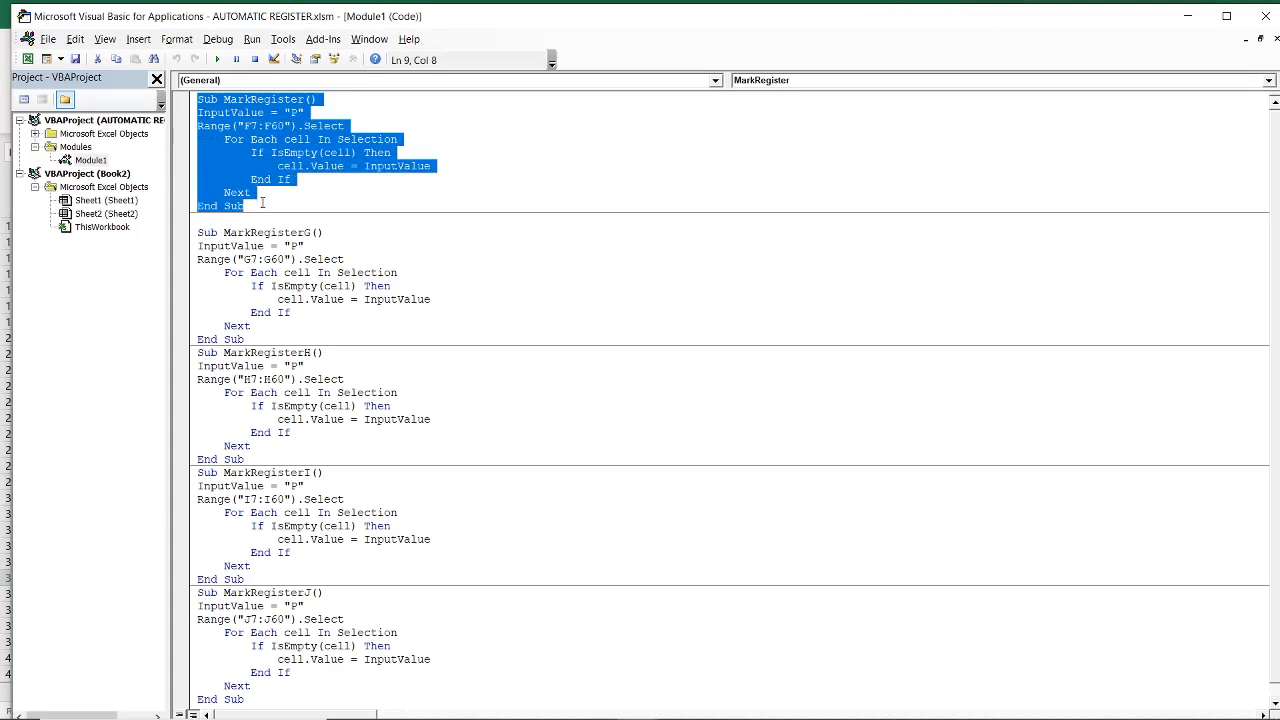
{"action": "right_click", "coordinate": [251, 131]}
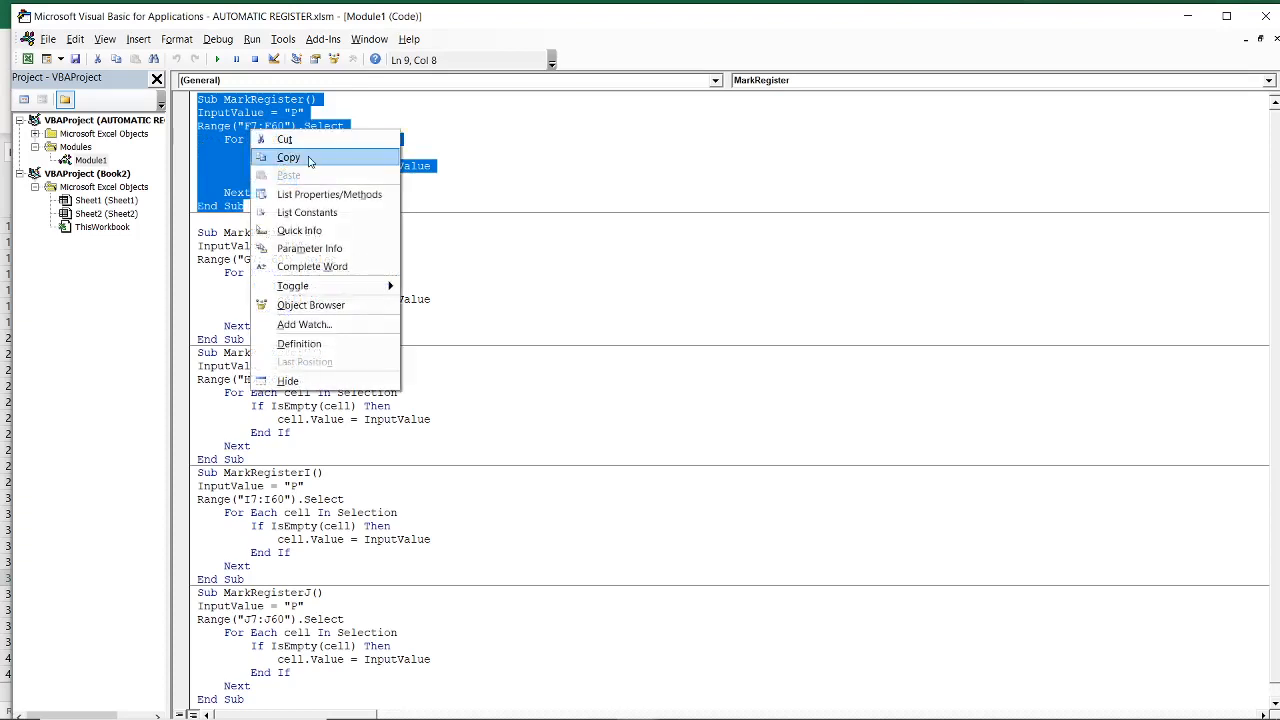
{"action": "left_click", "coordinate": [310, 159]}
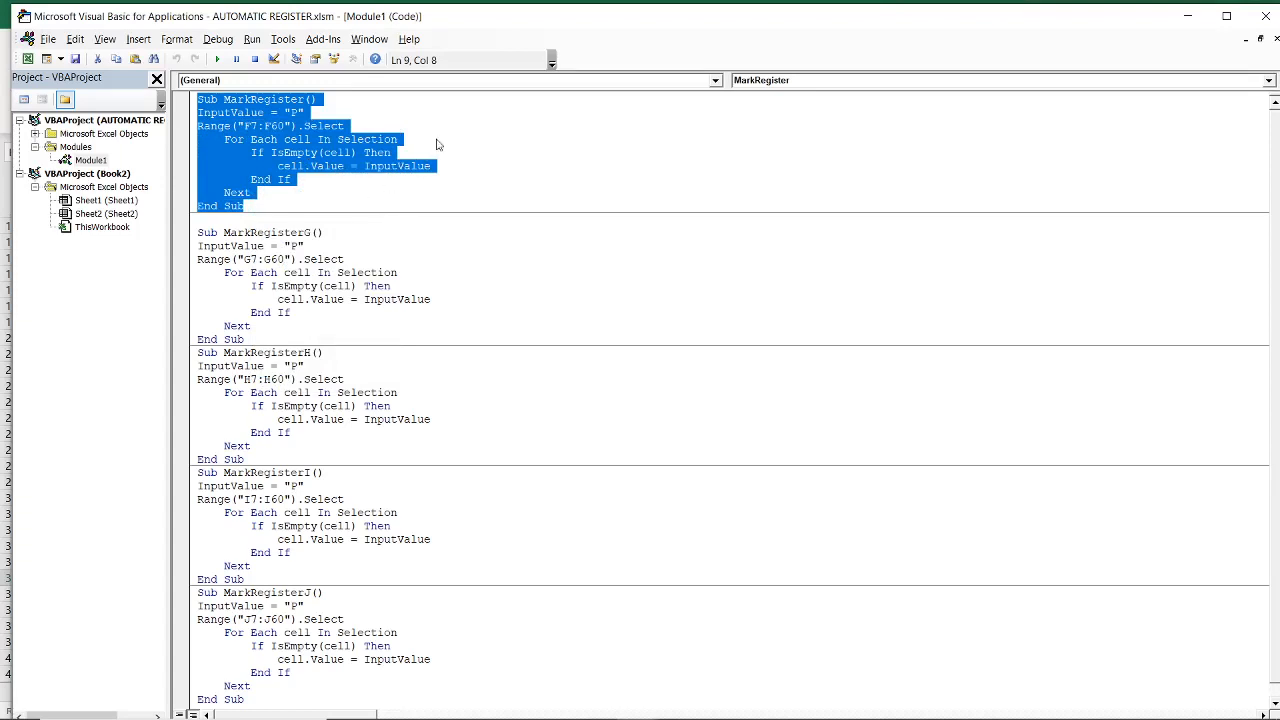
Check the student rows of the 06-Apr column in Book2 and set the range in the MarkRegister procedure to H7:H23
{"action": "left_click", "coordinate": [398, 142]}
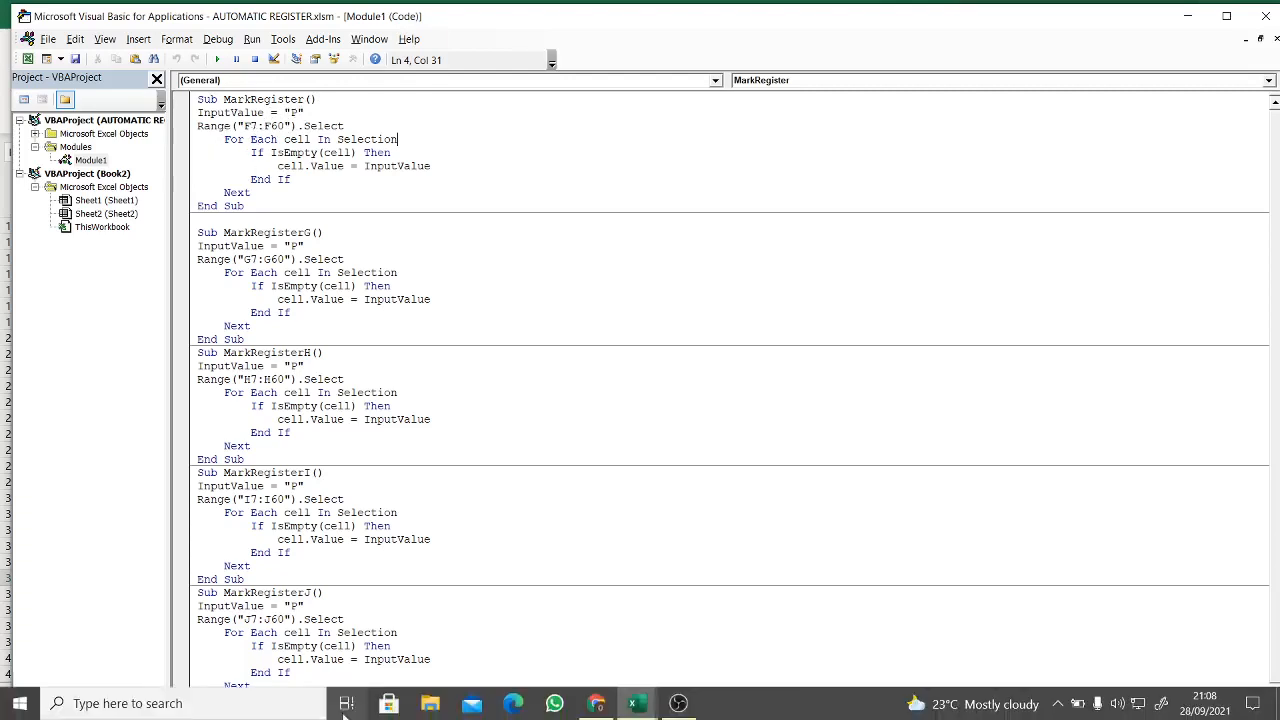
{"action": "mouse_move", "coordinate": [638, 710]}
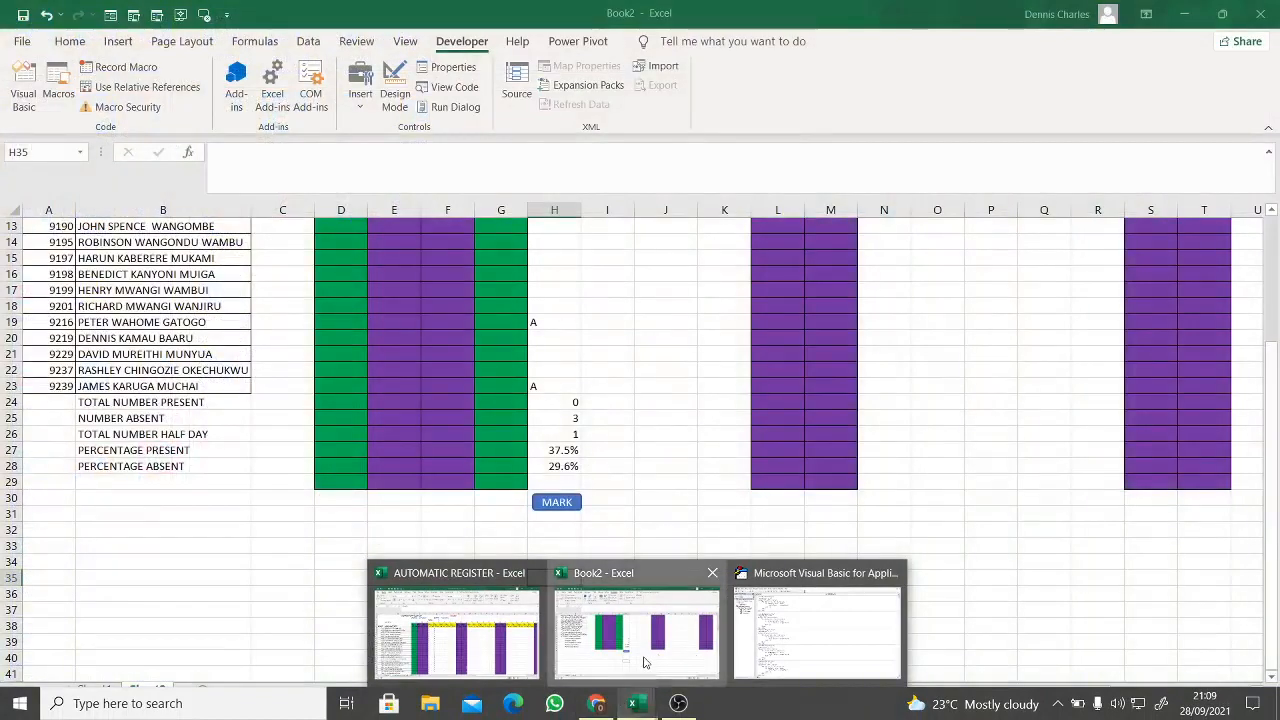
{"action": "left_click", "coordinate": [645, 662]}
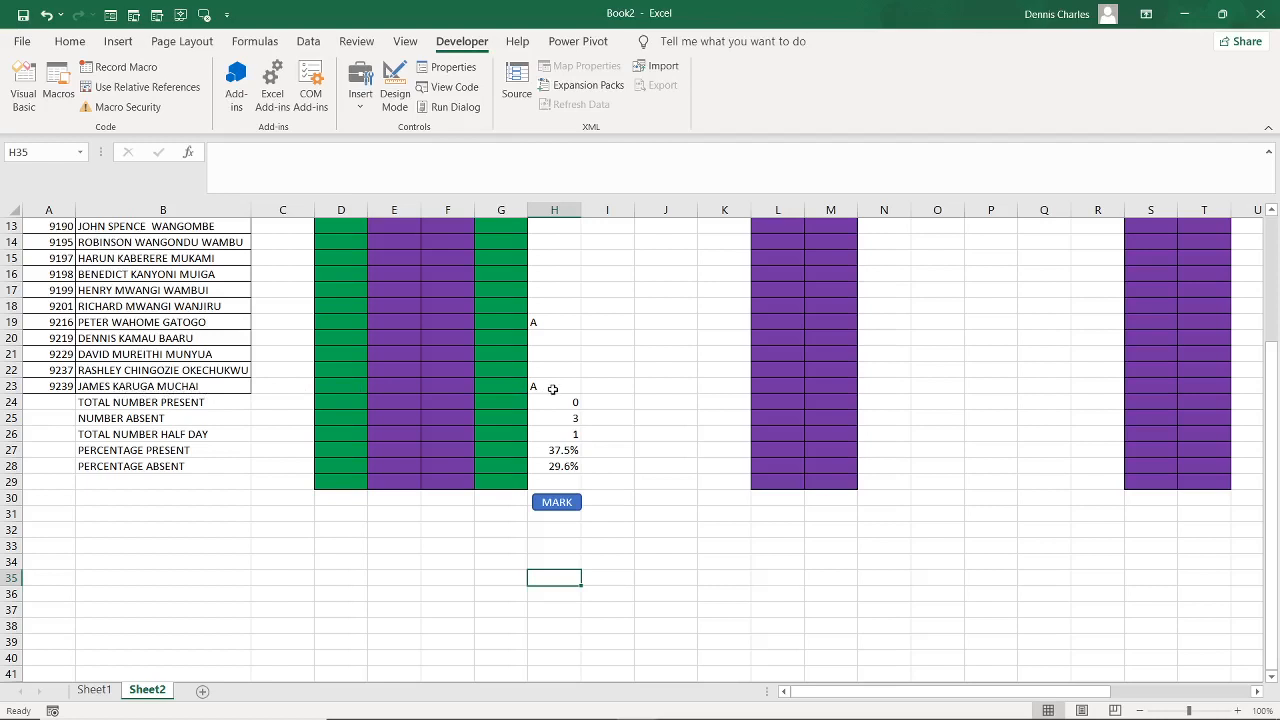
{"action": "scroll", "coordinate": [554, 386], "scroll_direction": "up", "scroll_amount": 4}
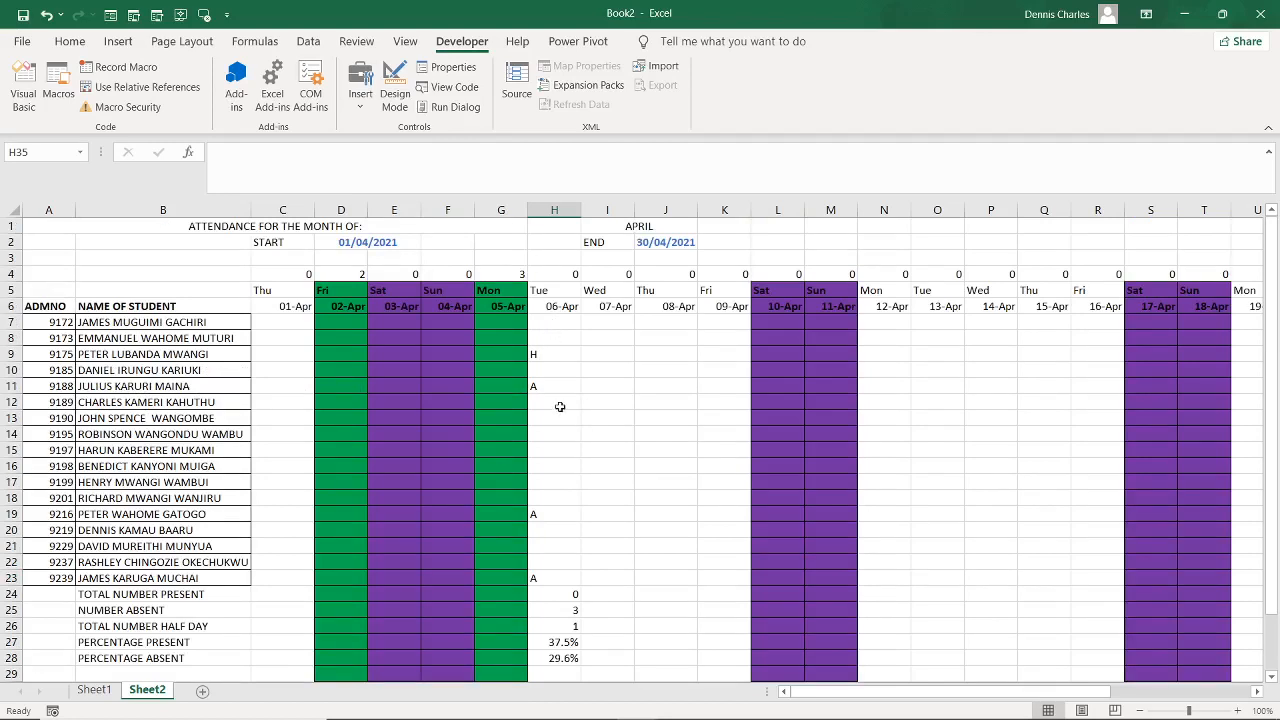
{"action": "scroll", "coordinate": [540, 578], "scroll_direction": "down", "scroll_amount": 8}
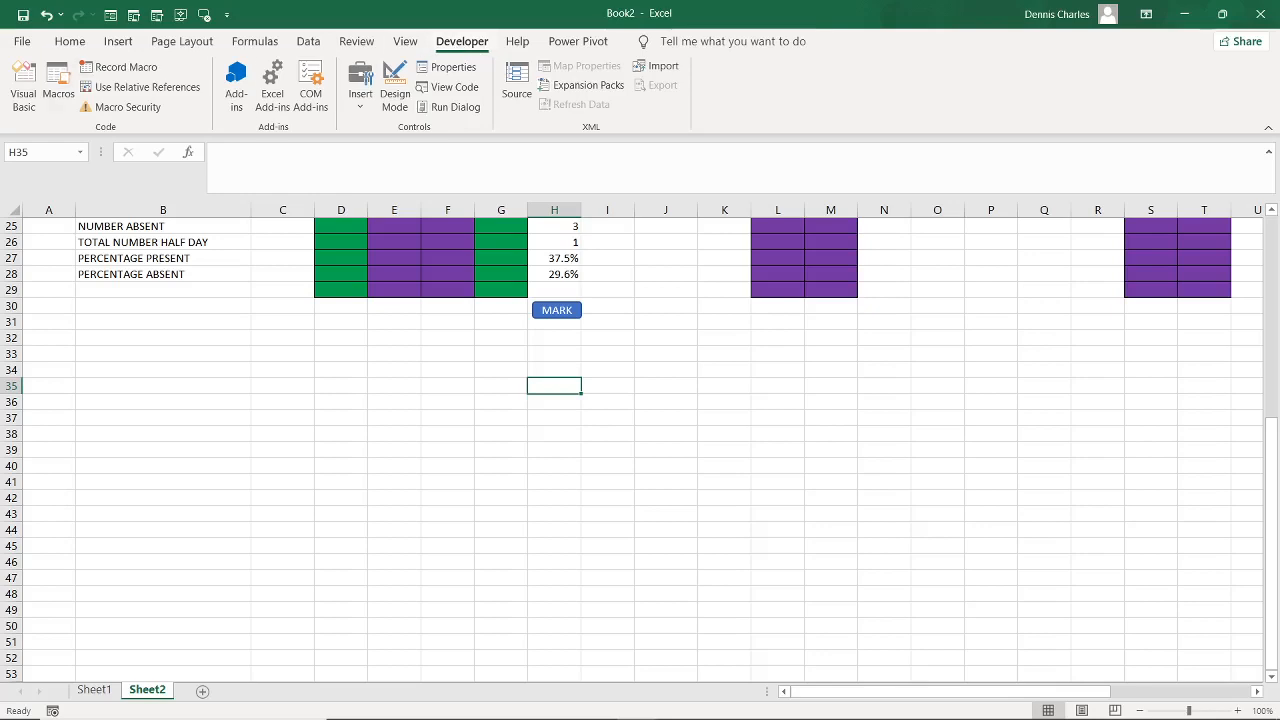
{"action": "mouse_move", "coordinate": [643, 708]}
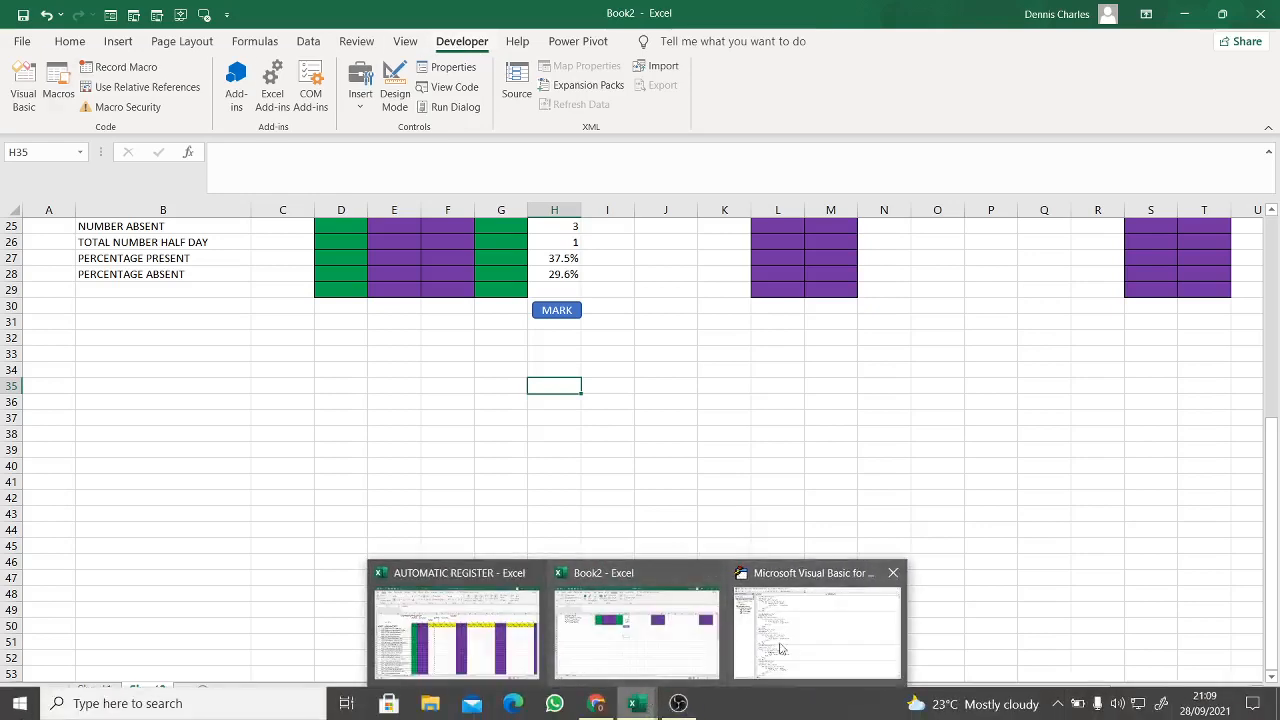
{"action": "left_click", "coordinate": [805, 610]}
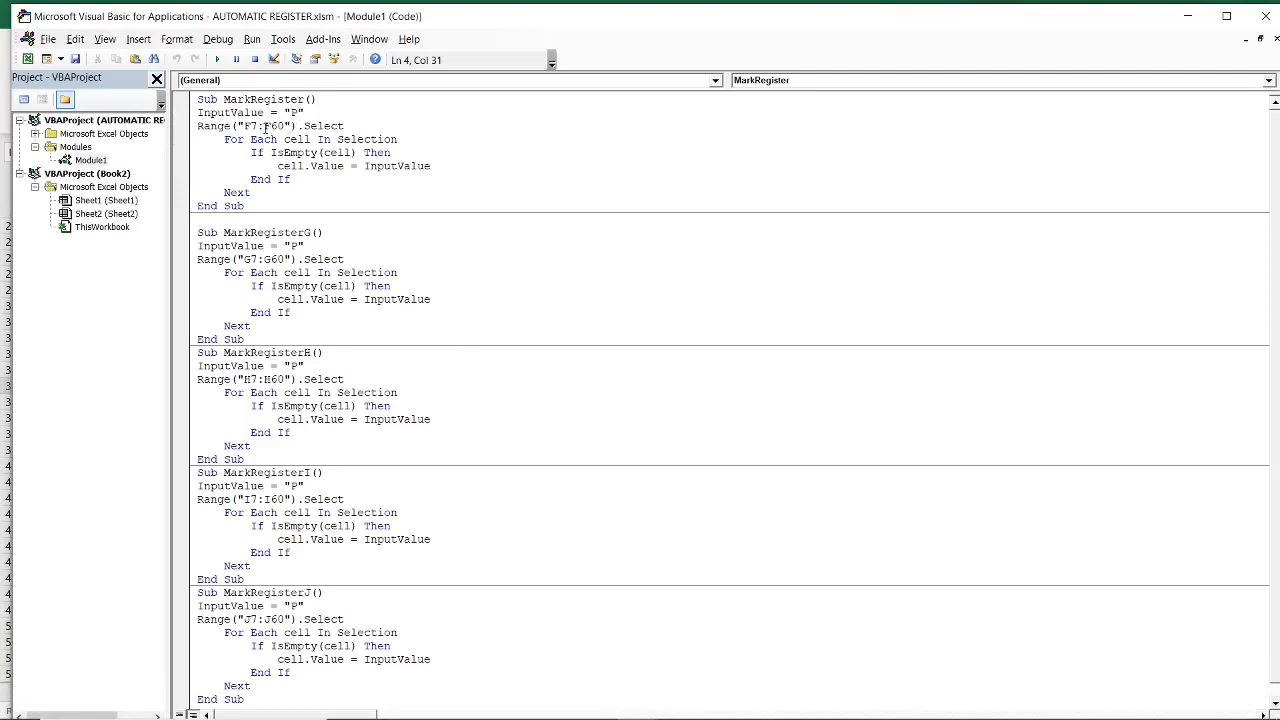
{"action": "type", "text": "H"}
{"action": "key", "text": "Delete"}
{"action": "key", "text": "BackSpace"}
{"action": "type", "text": "H"}
{"action": "key", "text": "Delete"}
{"action": "key", "text": "Delete"}
{"action": "type", "text": "23"}
Return to Book2 and assign the MarkRegister macro from AUTOMATIC REGISTER.xlsm to the MARK button
{"action": "left_click", "coordinate": [28, 59]}
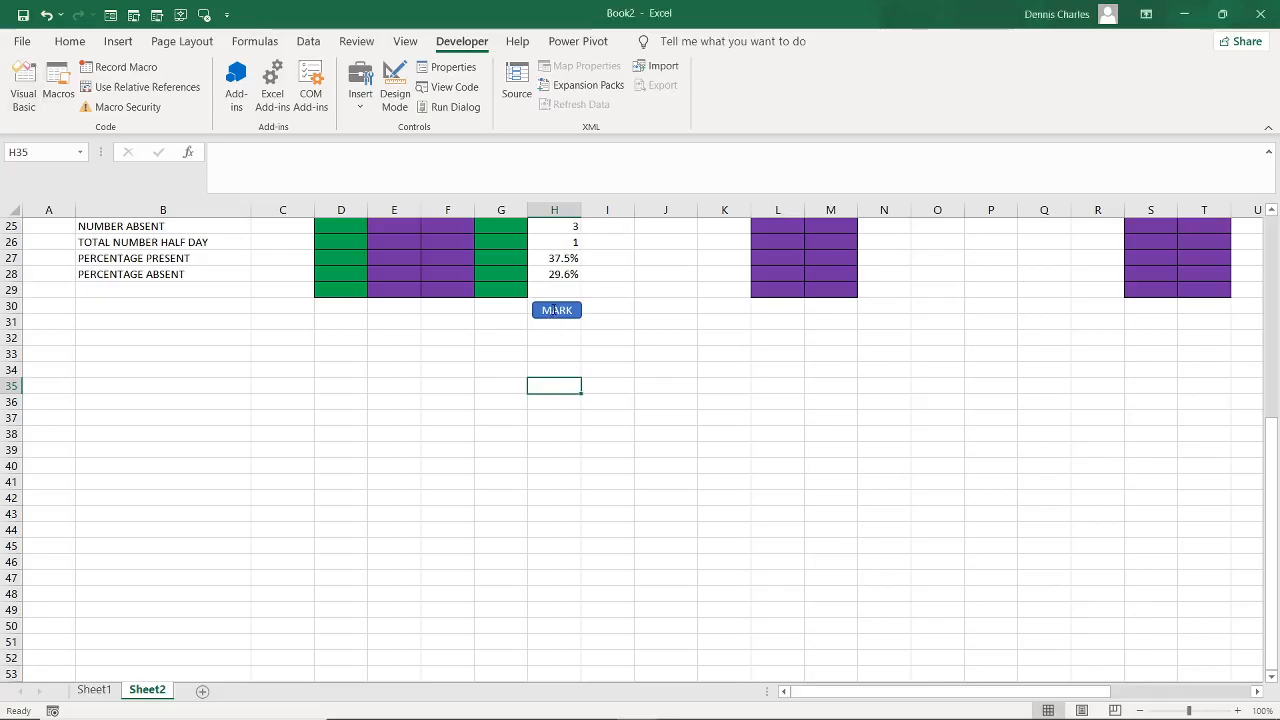
{"action": "right_click", "coordinate": [545, 310]}
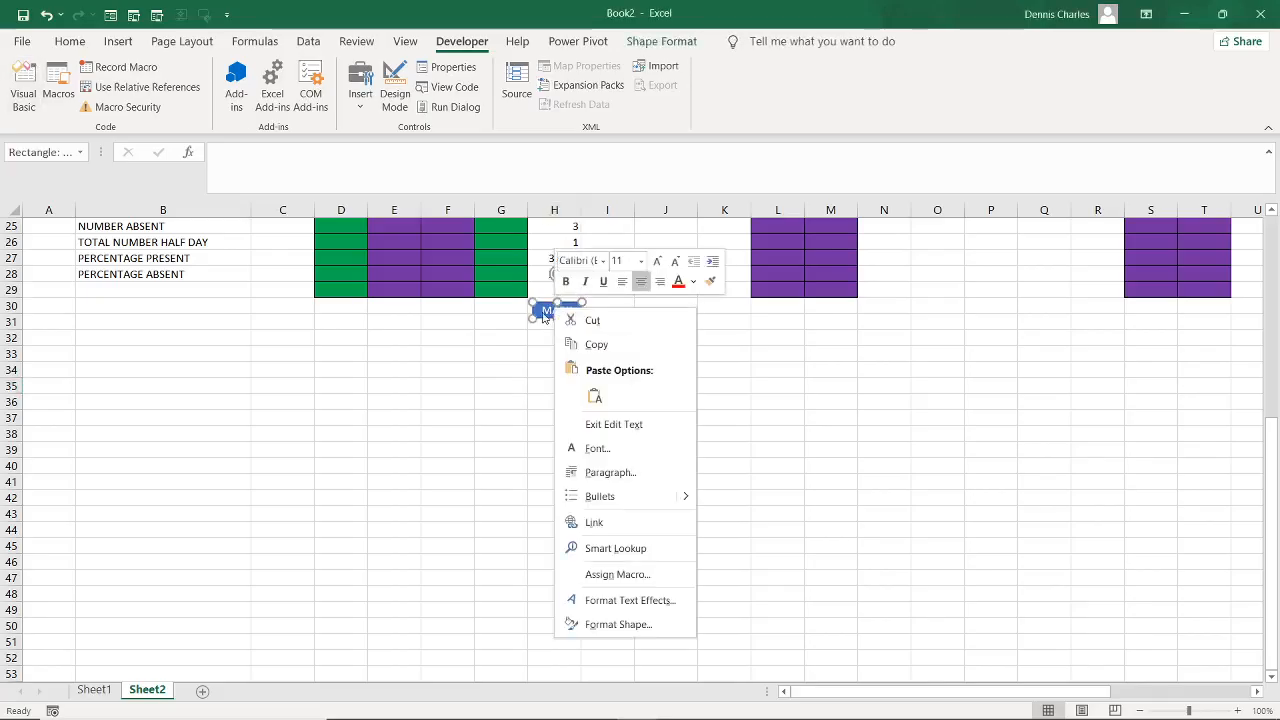
{"action": "left_click", "coordinate": [617, 574]}
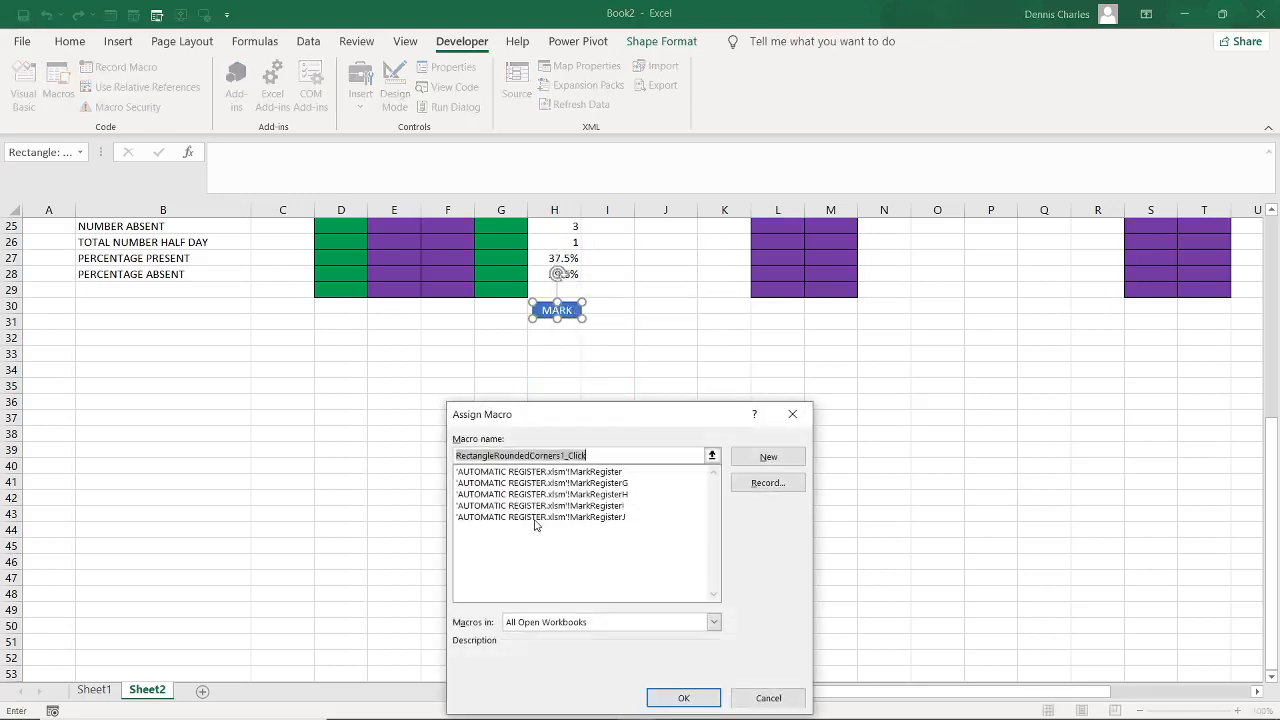
{"action": "left_click", "coordinate": [600, 472]}
{"action": "left_click", "coordinate": [684, 697]}
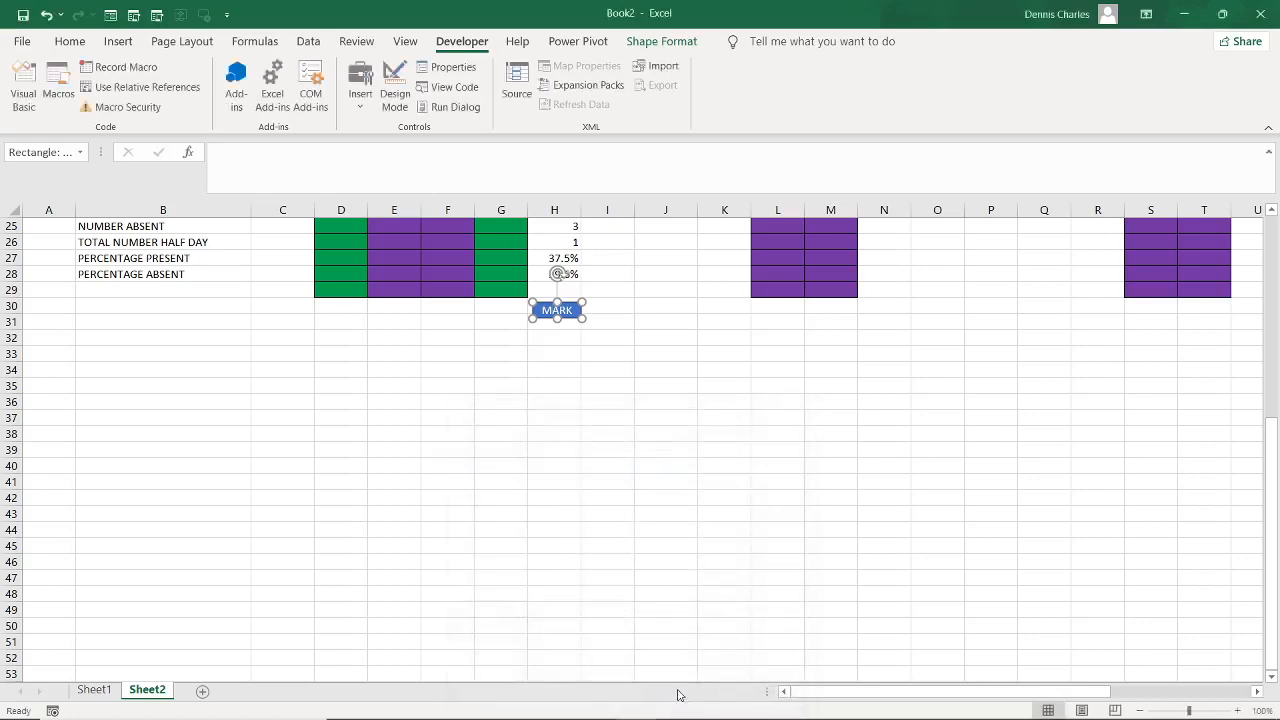
{"action": "left_click", "coordinate": [566, 411]}
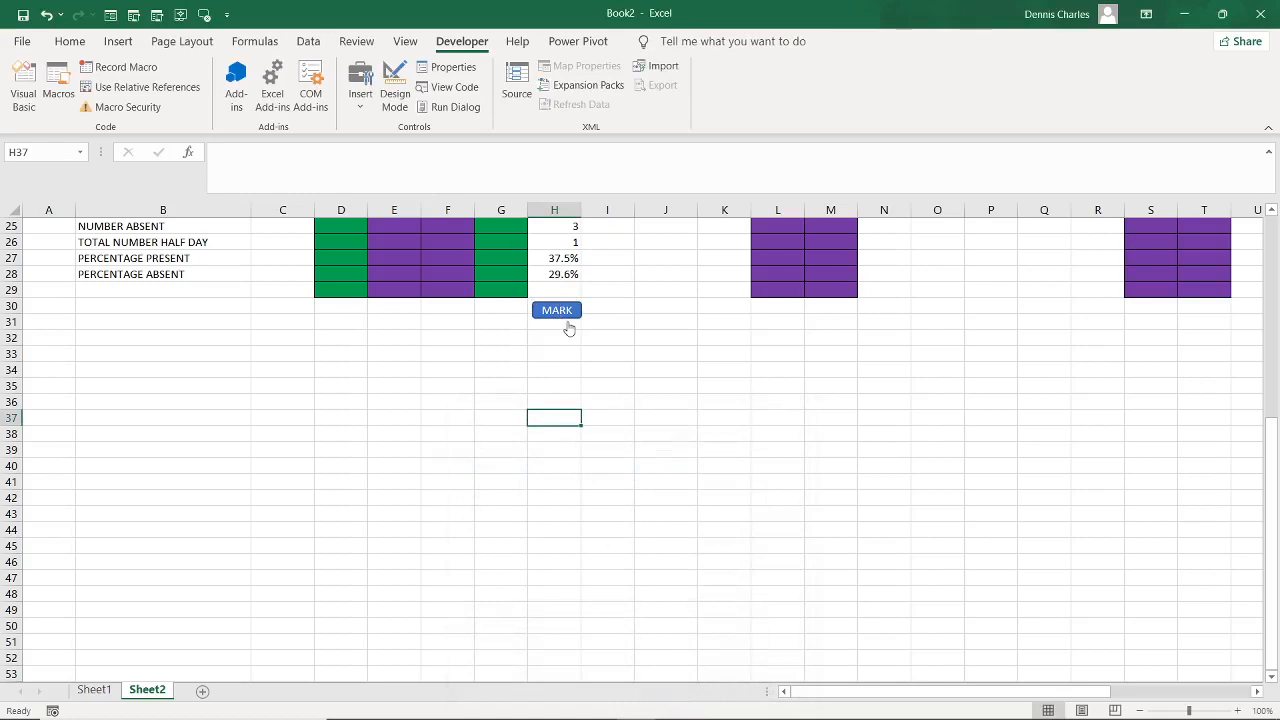
Run the MARK button to fill the blank 06-Apr attendance cells with P, and review the column's totals and percentages
{"action": "scroll", "coordinate": [665, 390], "scroll_direction": "up", "scroll_amount": 1}
{"action": "scroll", "coordinate": [665, 390], "scroll_direction": "up", "scroll_amount": 2}
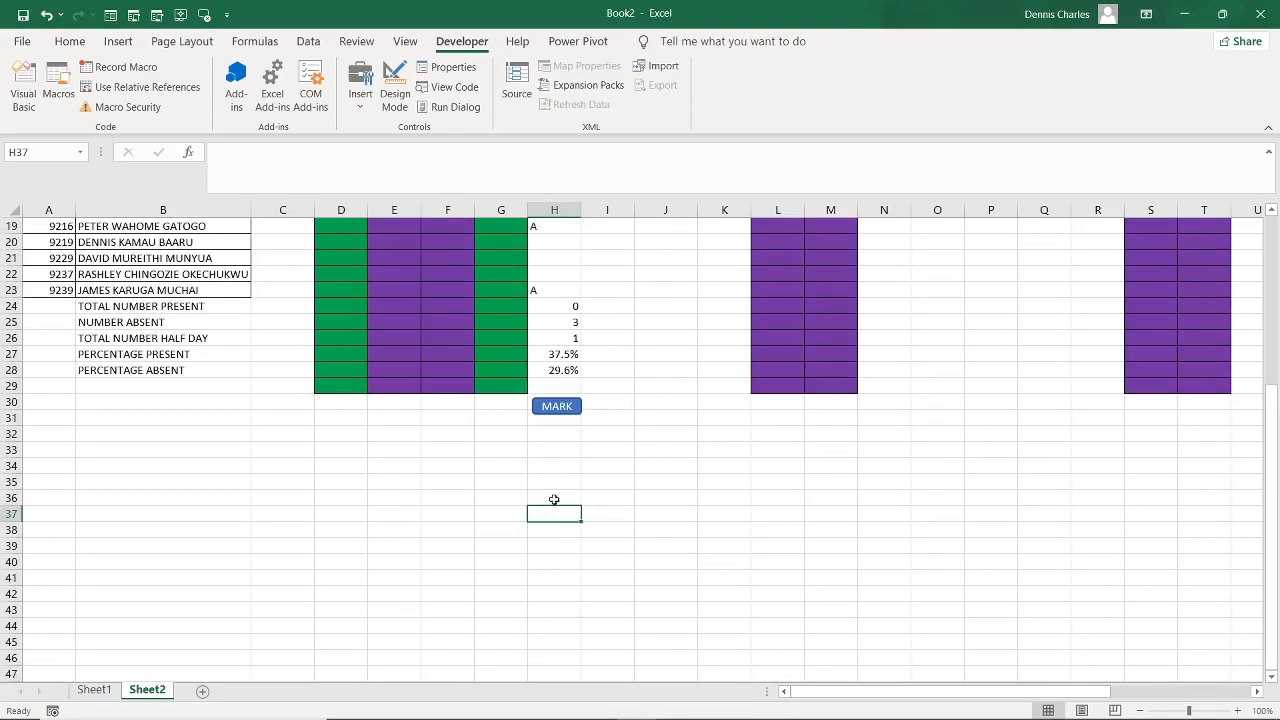
{"action": "left_click", "coordinate": [561, 407]}
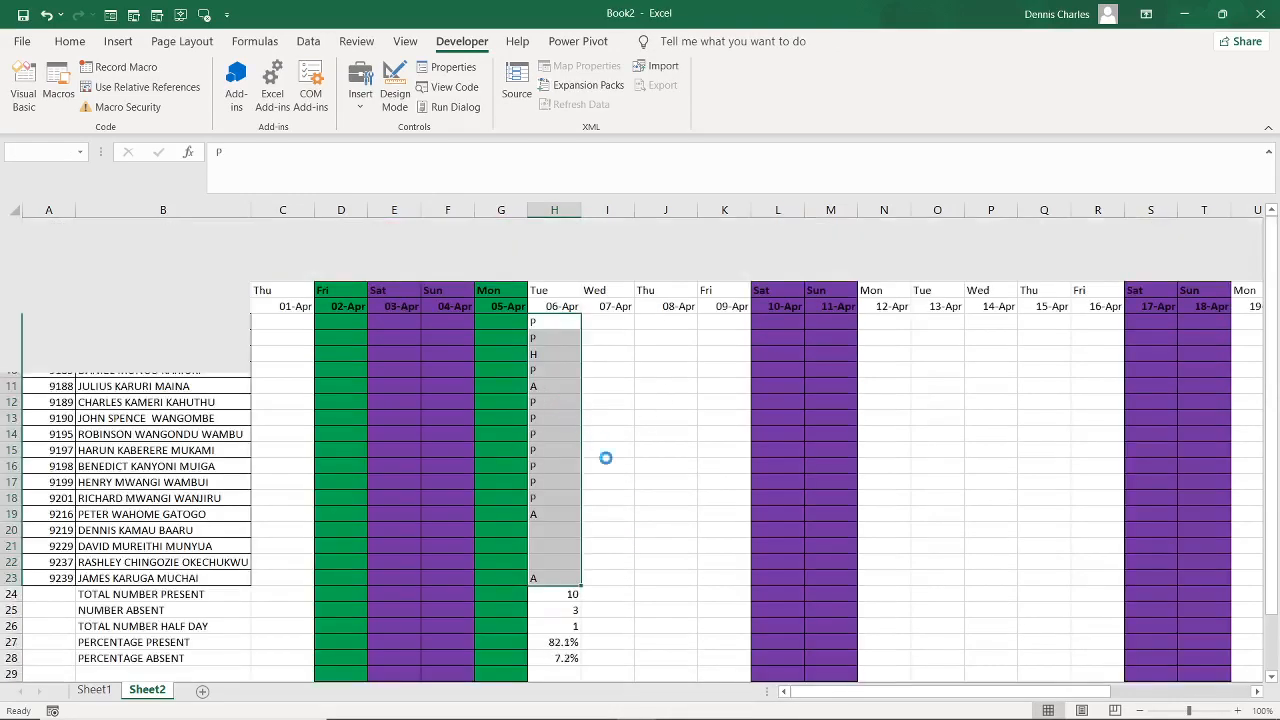
{"action": "scroll", "coordinate": [656, 567], "scroll_direction": "down", "scroll_amount": 2}
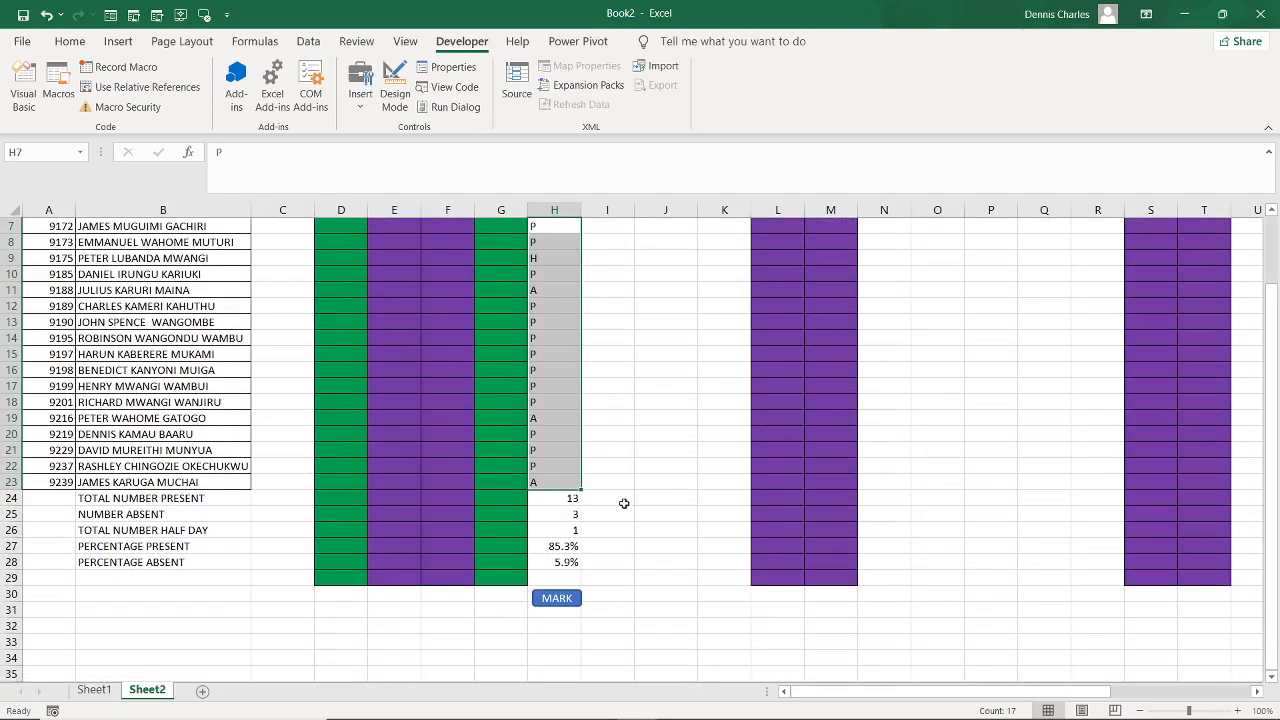
{"action": "scroll", "coordinate": [628, 522], "scroll_direction": "up", "scroll_amount": 2}
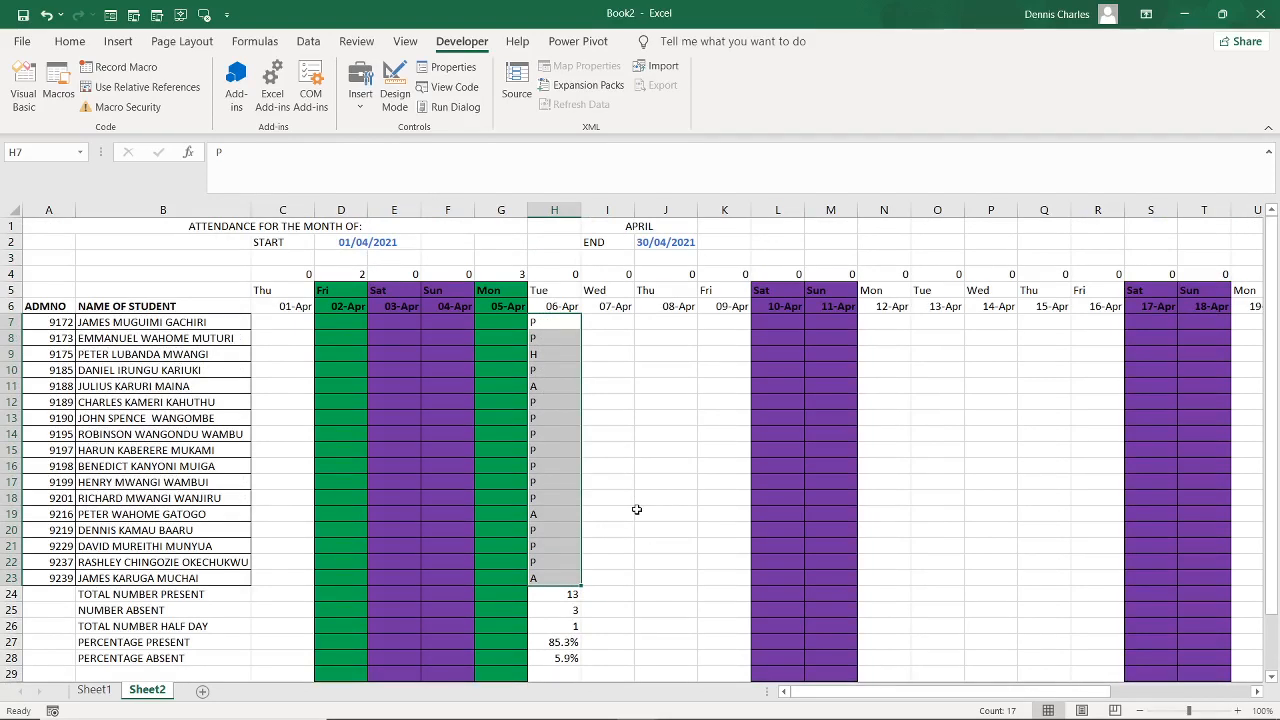
{"action": "scroll", "coordinate": [575, 510], "scroll_direction": "down", "scroll_amount": 2}
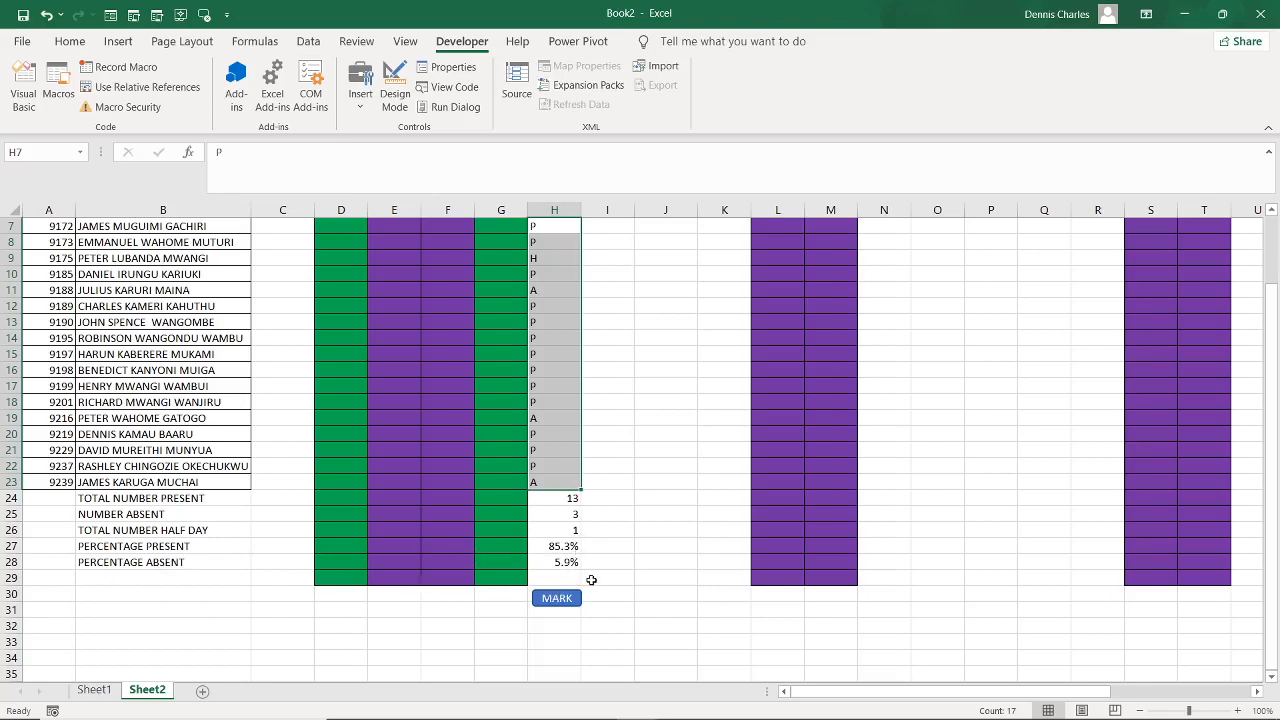
{"action": "scroll", "coordinate": [623, 593], "scroll_direction": "up", "scroll_amount": 2}
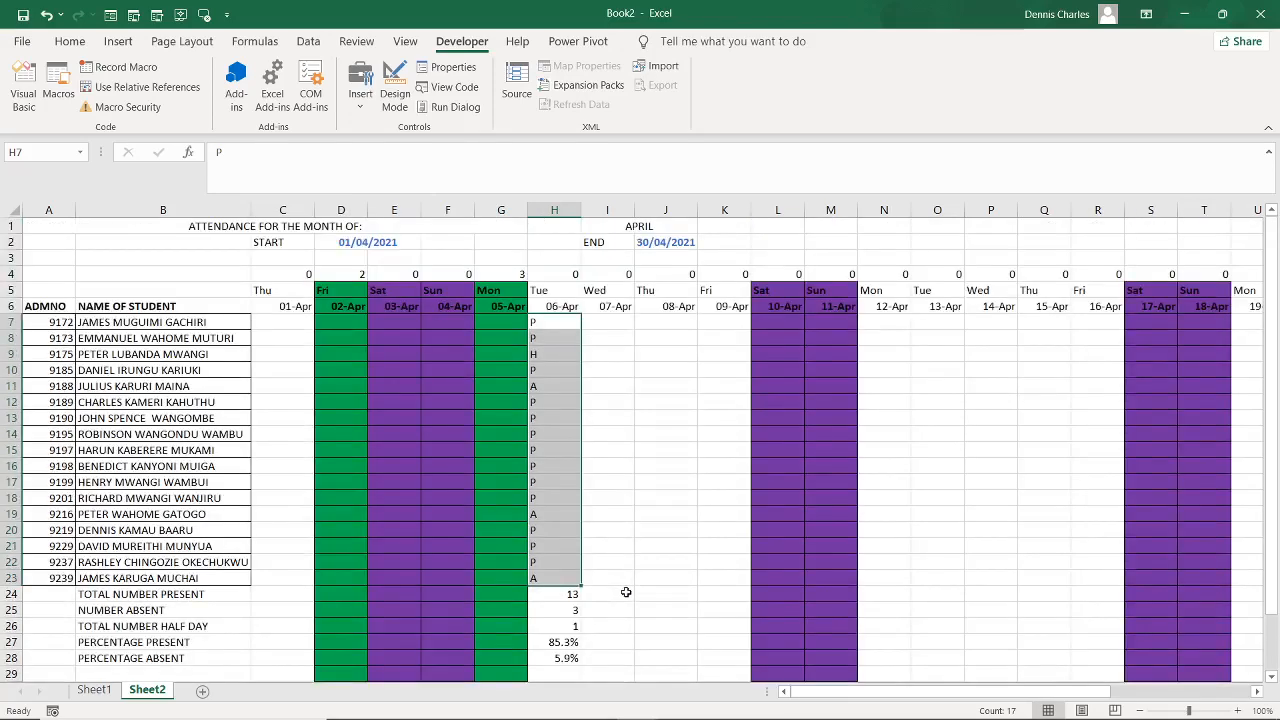
{"action": "scroll", "coordinate": [626, 593], "scroll_direction": "down", "scroll_amount": 2}
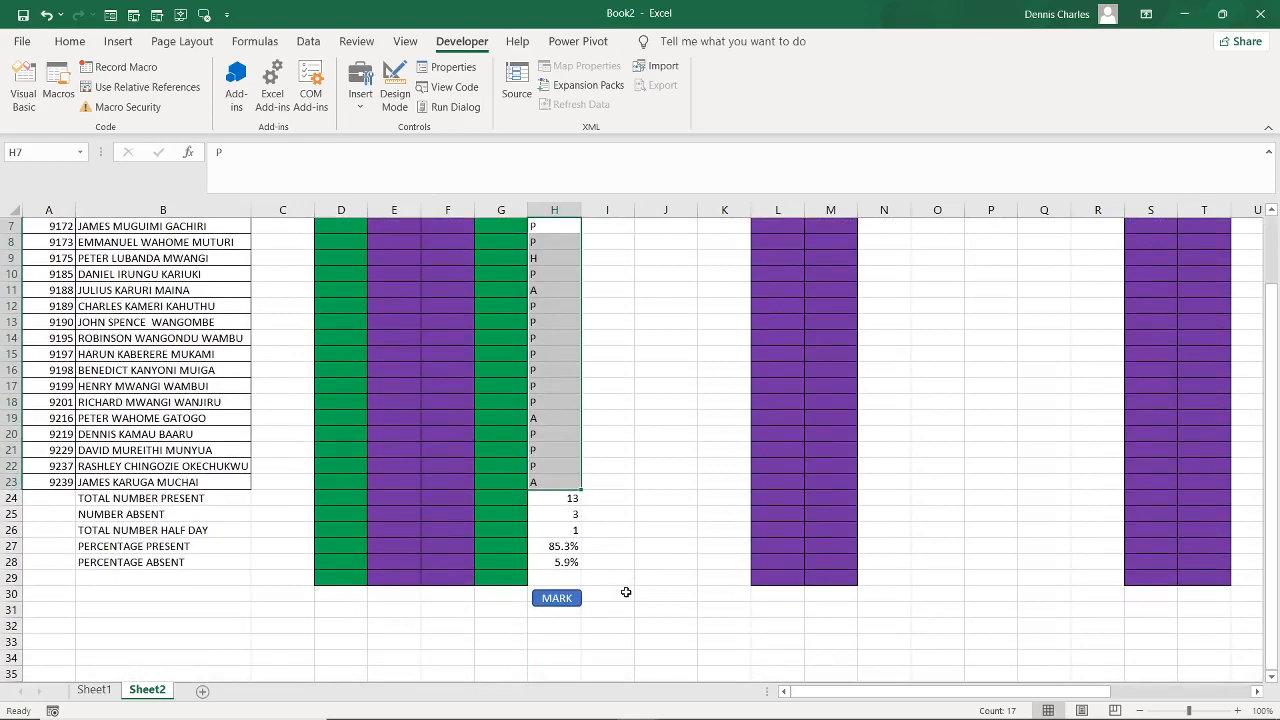
{"action": "scroll", "coordinate": [626, 593], "scroll_direction": "up", "scroll_amount": 2}
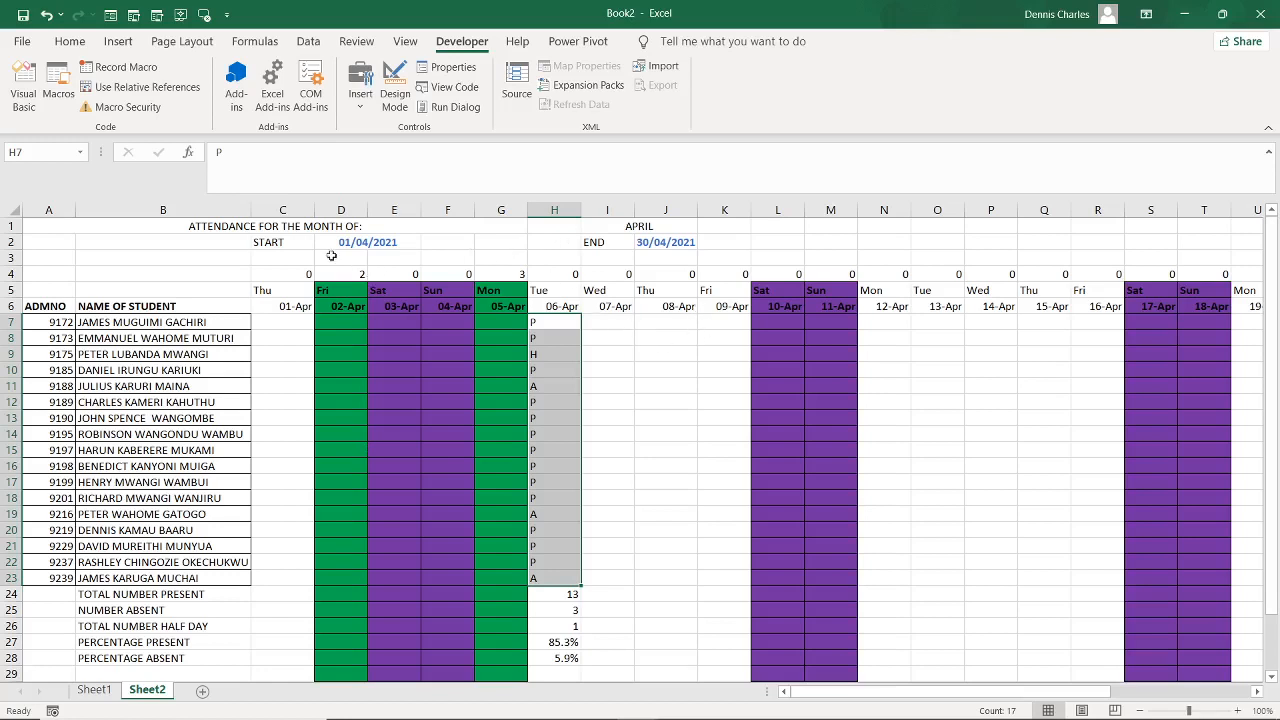
Switch the attendance month in I1 to MAY
{"action": "left_click", "coordinate": [664, 228]}
{"action": "left_click", "coordinate": [704, 227]}
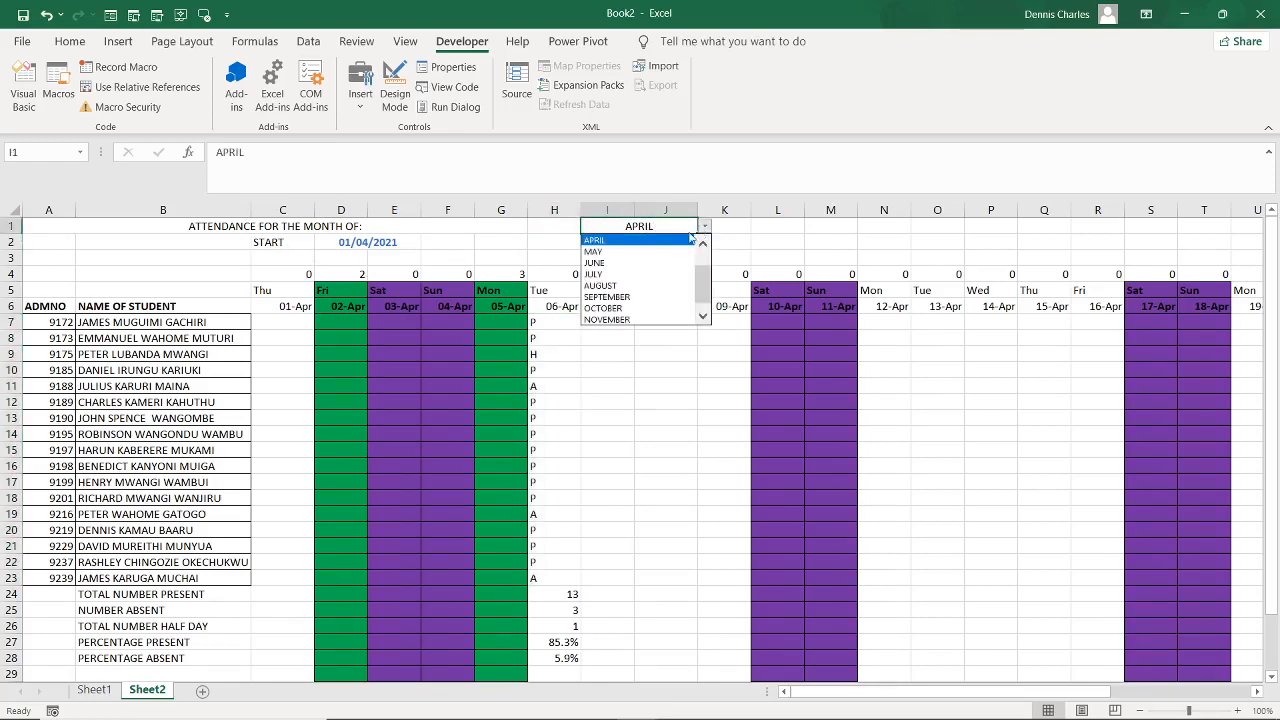
{"action": "left_click", "coordinate": [618, 252]}
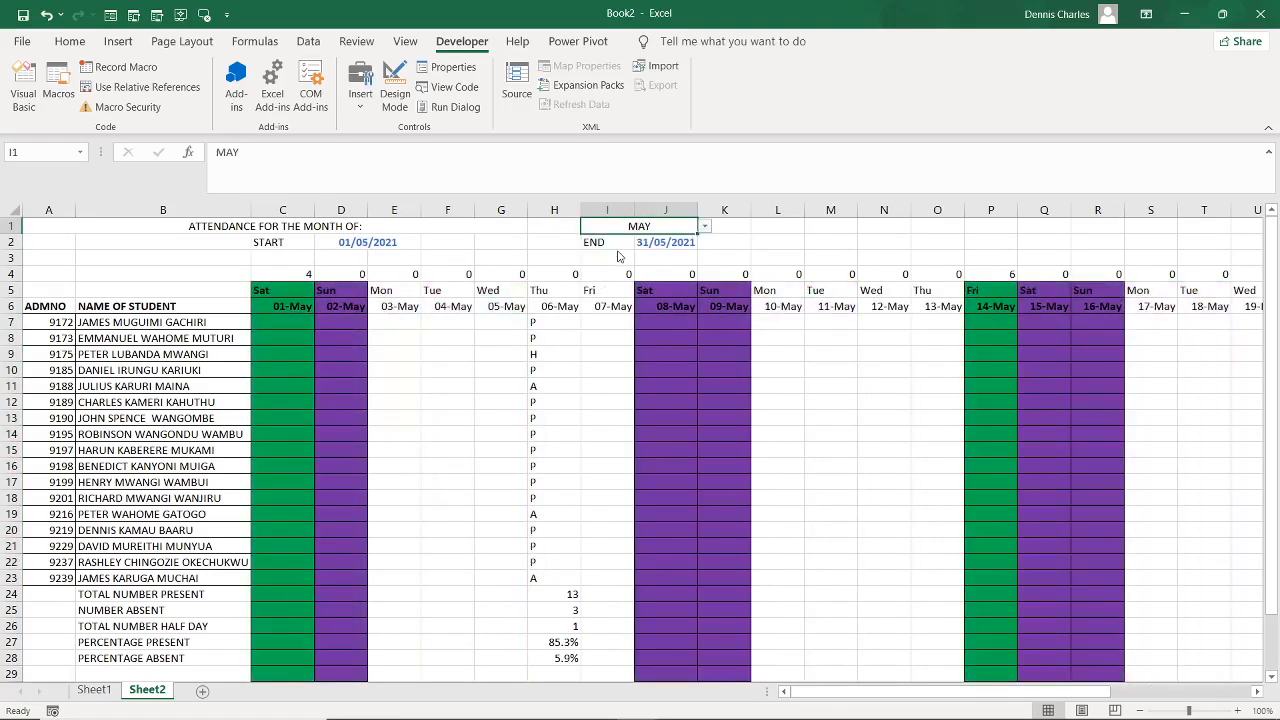
Set the attendance month in I1 to FEBRUARY
{"action": "left_click", "coordinate": [704, 227]}
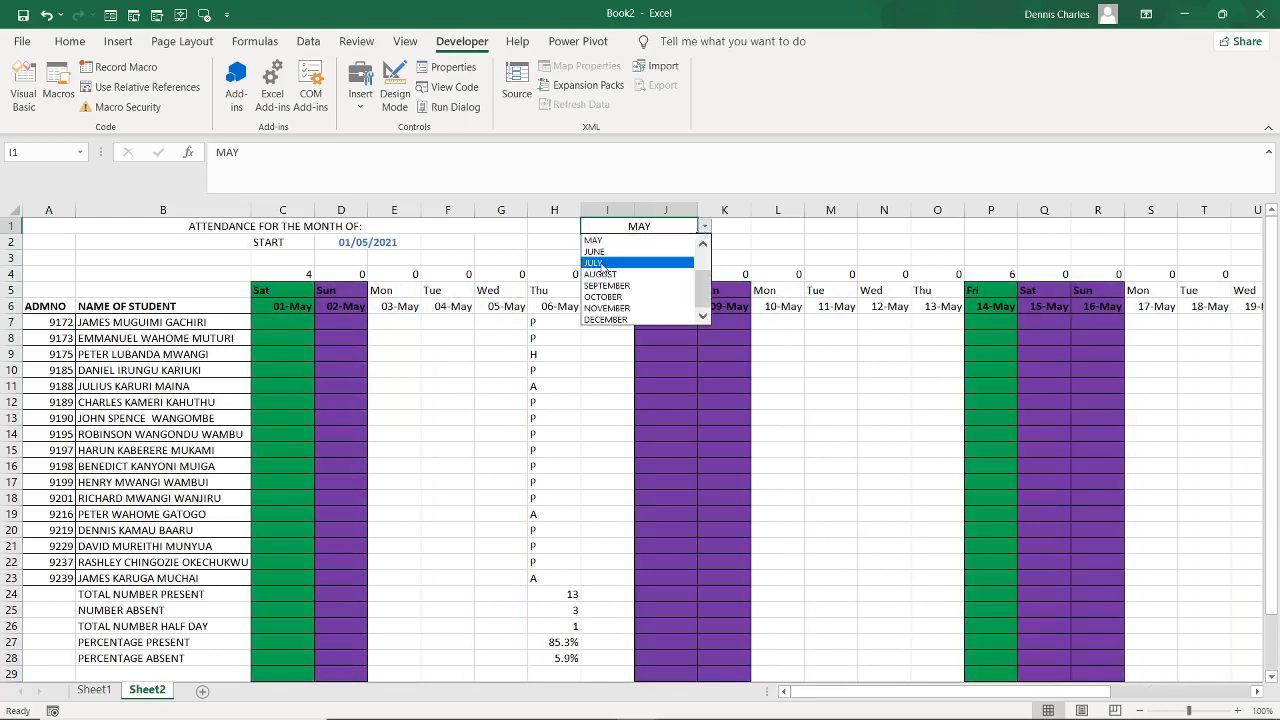
{"action": "left_click", "coordinate": [703, 242]}
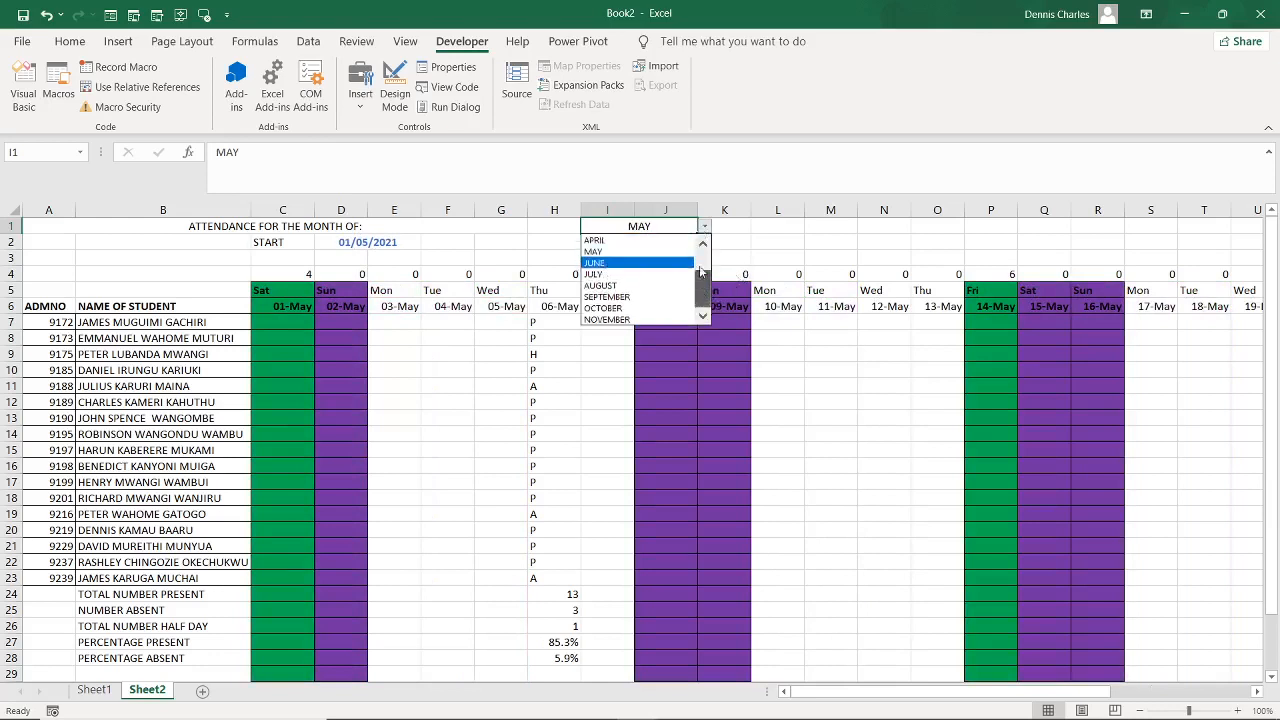
{"action": "left_click", "coordinate": [622, 252]}
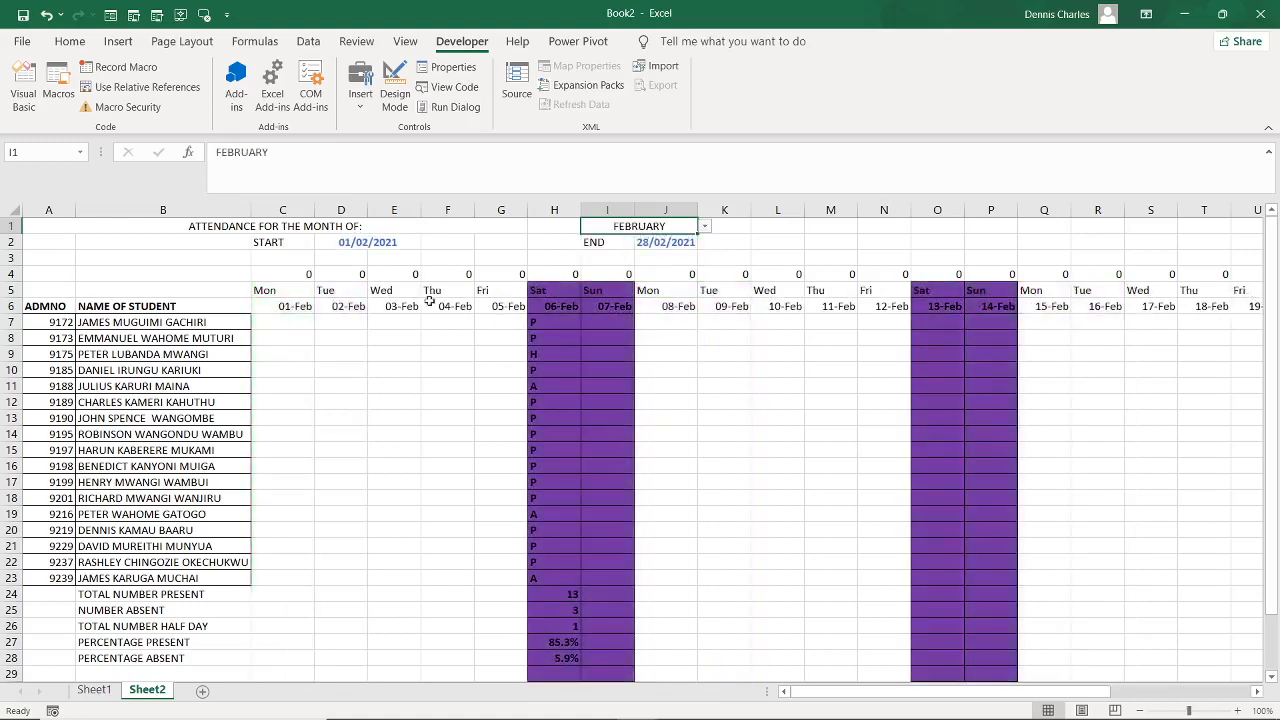